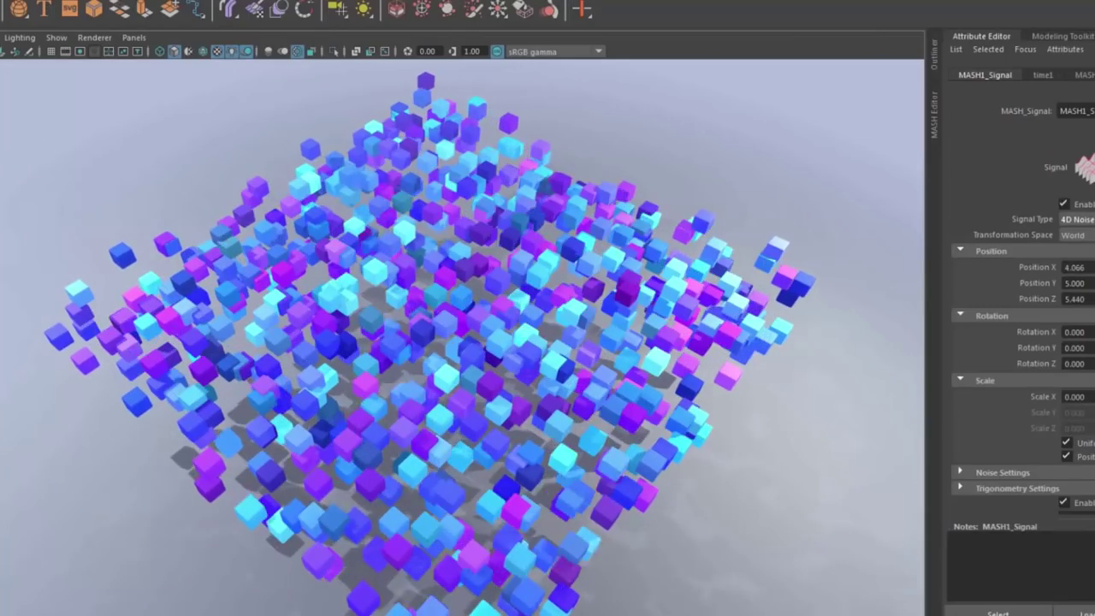
Set the Signal node's rotation to 84.066, 92.967 and 77.143, and its Scale X to 4.066
left_click_drag(1092, 331, 1094, 331)
left_click_drag(1086, 348, 1094, 348)
left_click_drag(1086, 364, 1094, 365)
left_click_drag(1086, 397, 1094, 397)
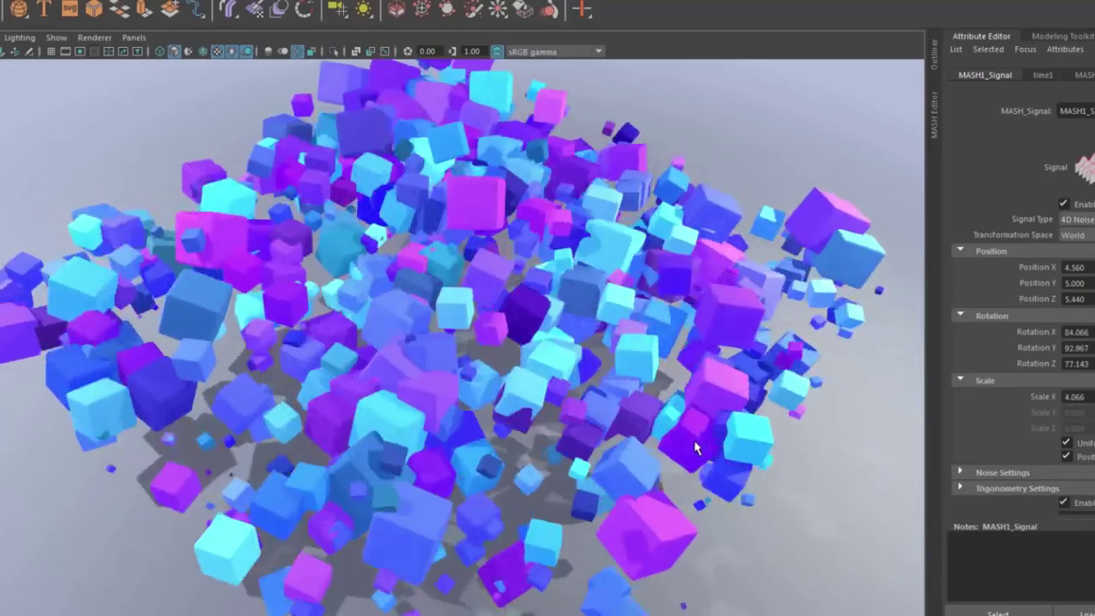
Undo the last Z rotation and scale changes on the Signal node
key("ctrl+z")
key("ctrl+z")
key("ctrl+z")
key("ctrl+z")
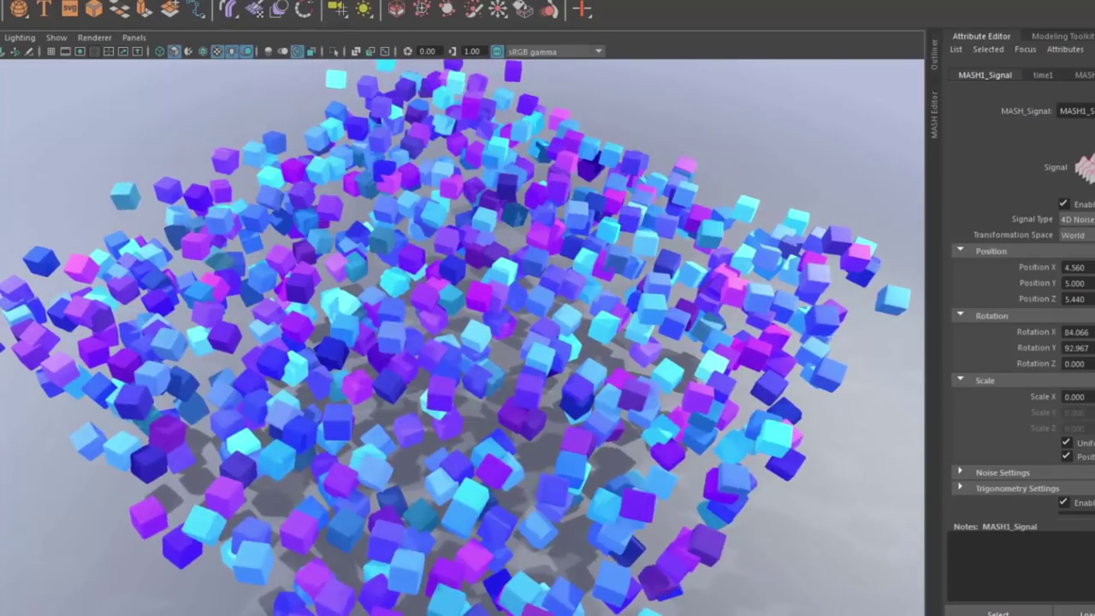
Set the chosen MASH Audio node attribute to 150 and minimize the Node Editor
scroll(1063, 420, "down", 2)
left_click(1065, 418)
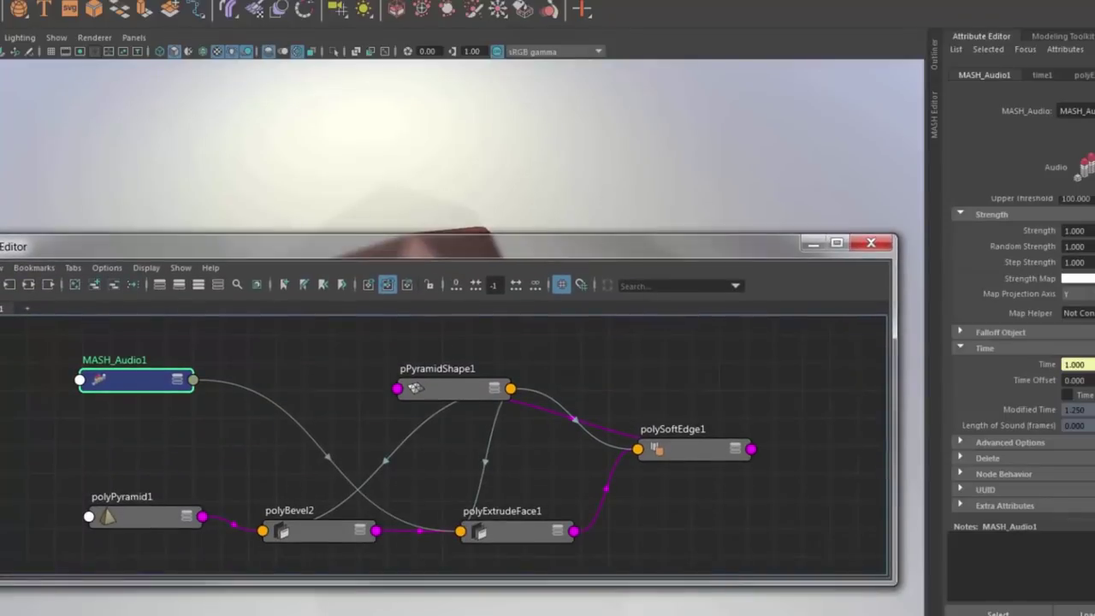
type("150")
key("Return")
left_click(813, 245)
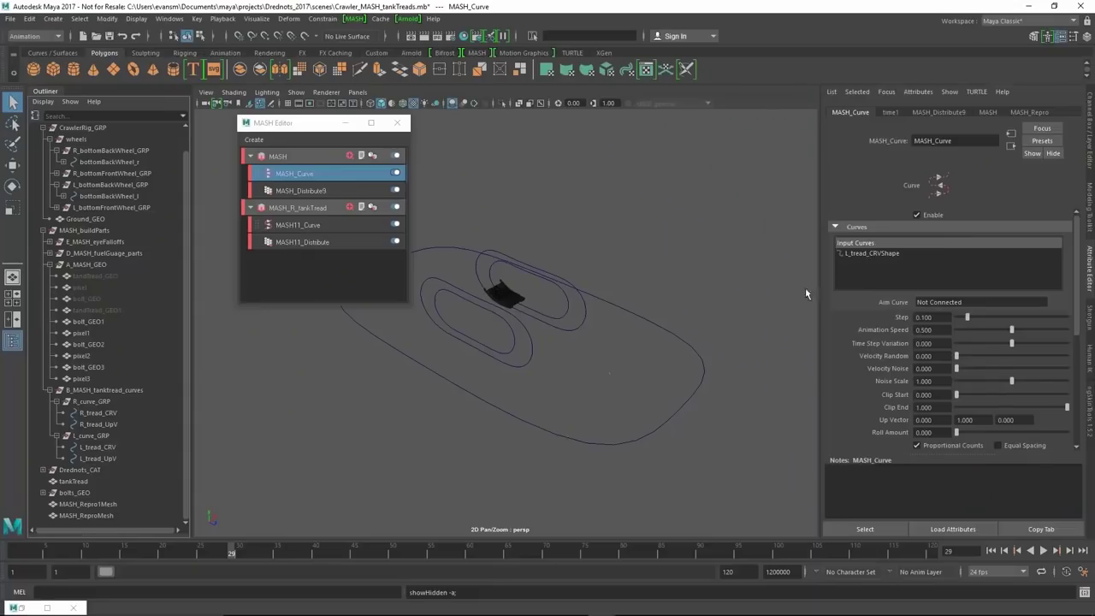
Raise the Step of MASH_Curve to its maximum and move the tread rig with the MoveAll_CTL control
left_click_drag(969, 319, 1077, 316)
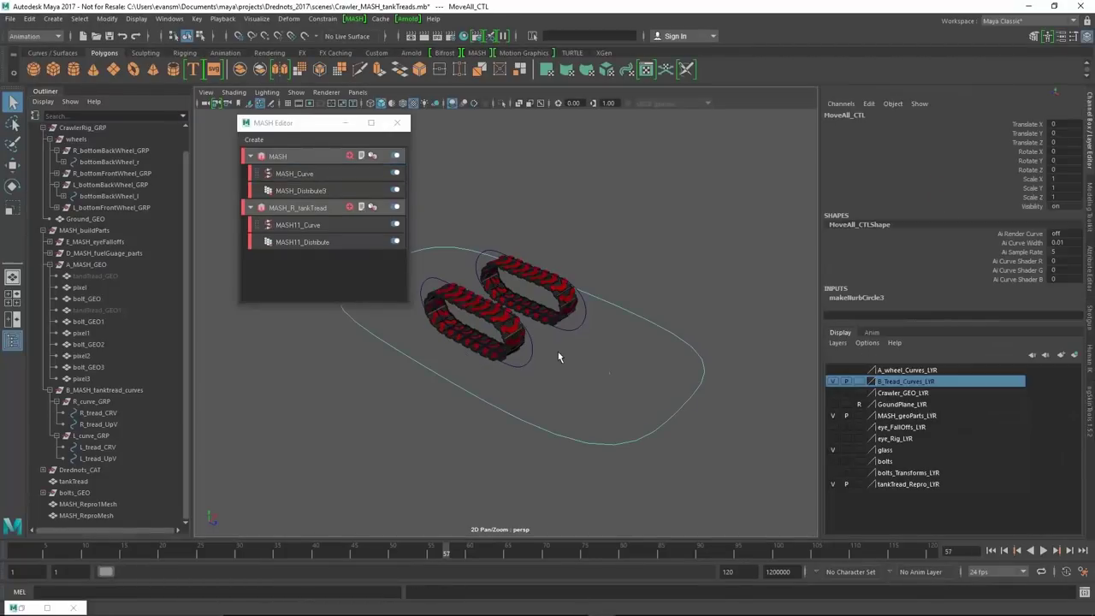
key("w")
mouse_move(560, 346)
left_mouse_down()
mouse_move(647, 385)
mouse_move(574, 354)
left_mouse_up()
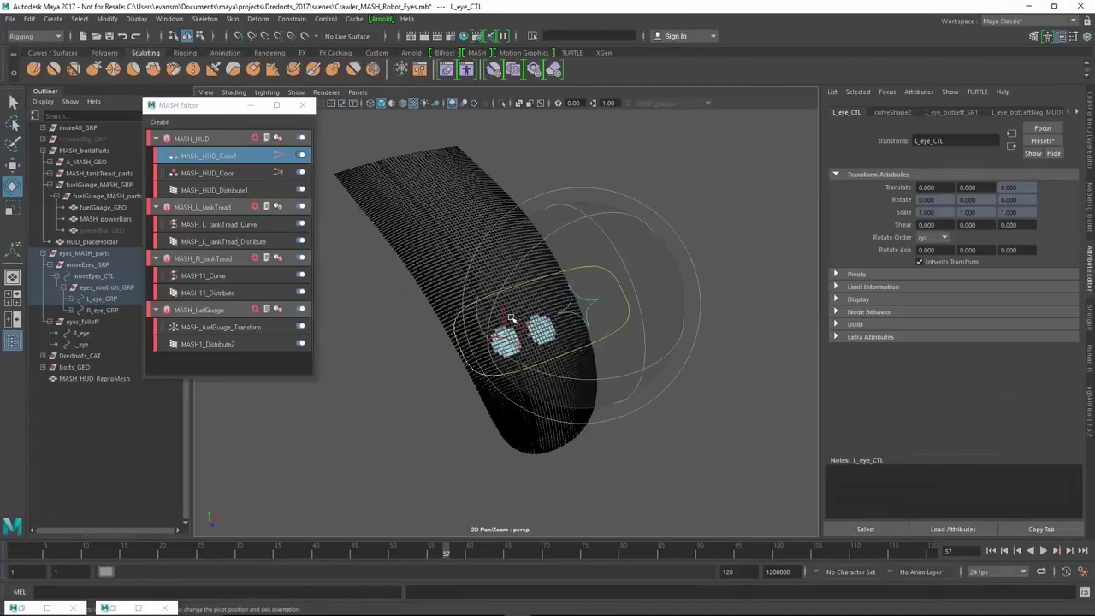
Add the control above the robot's eyes to the selection and move the eye controls on the HUD surface
key("q")
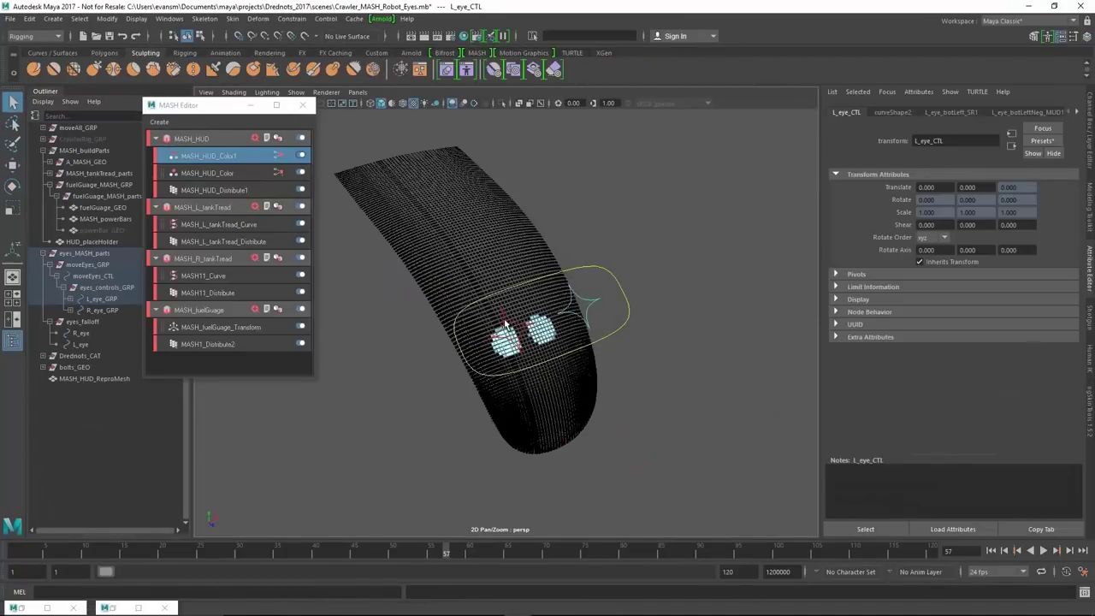
left_click(507, 315, "shift")
key("w")
left_click_drag(571, 306, 568, 282)
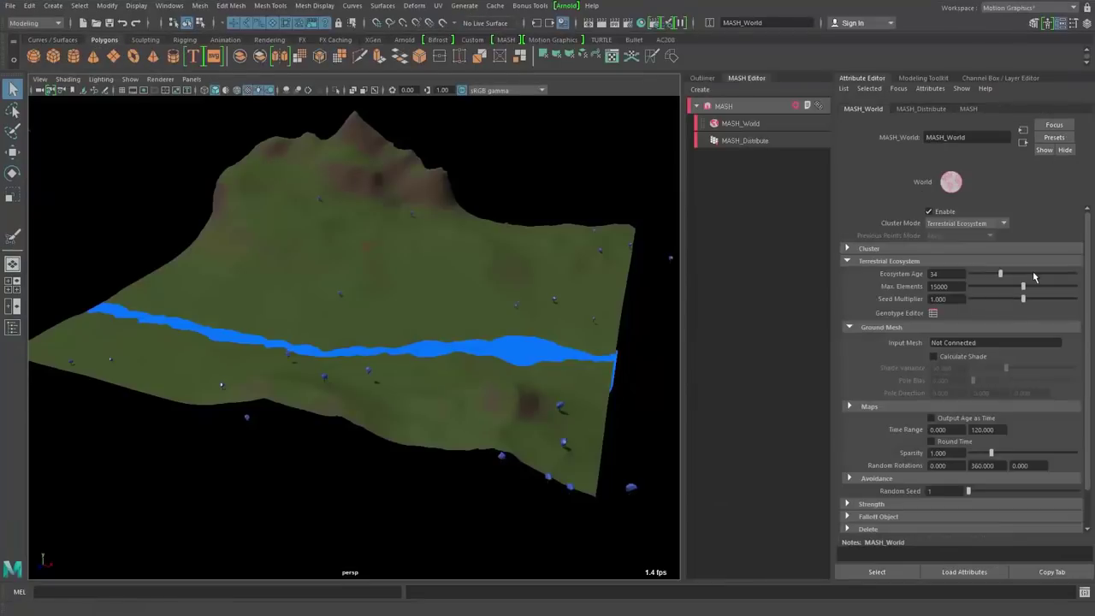
Set the World node's Ecosystem Age to 78 and connect the pasted__pasted__landscape mesh as its ground Input Mesh
left_click_drag(1033, 276, 1038, 275)
middle_click_drag(616, 278, 515, 256, "alt")
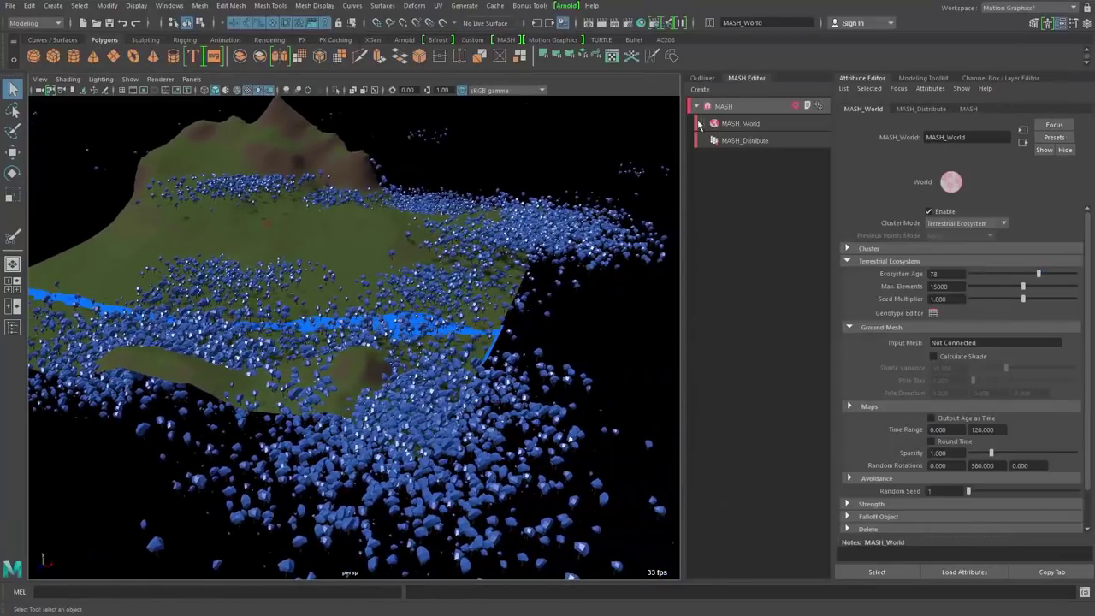
left_click(701, 77)
middle_click_drag(774, 229, 948, 342)
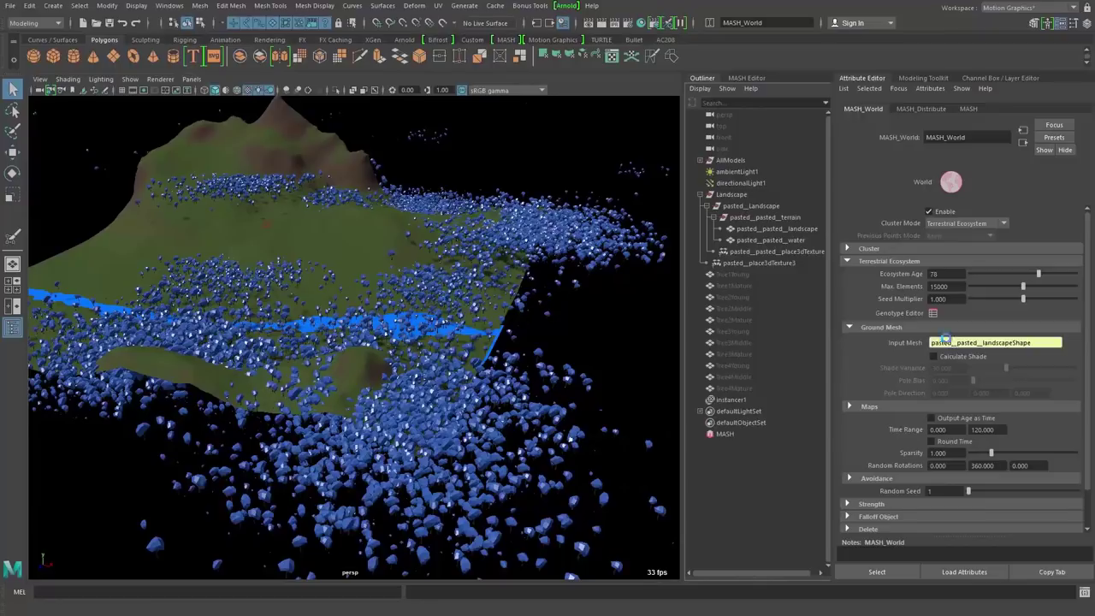
Inspect the trees scattered over the landscape and open the World node's Genotype Editor, moving its window aside
left_click_drag(520, 396, 472, 379, "alt")
right_click_drag(472, 378, 442, 435, "alt")
middle_click_drag(441, 436, 520, 407, "alt")
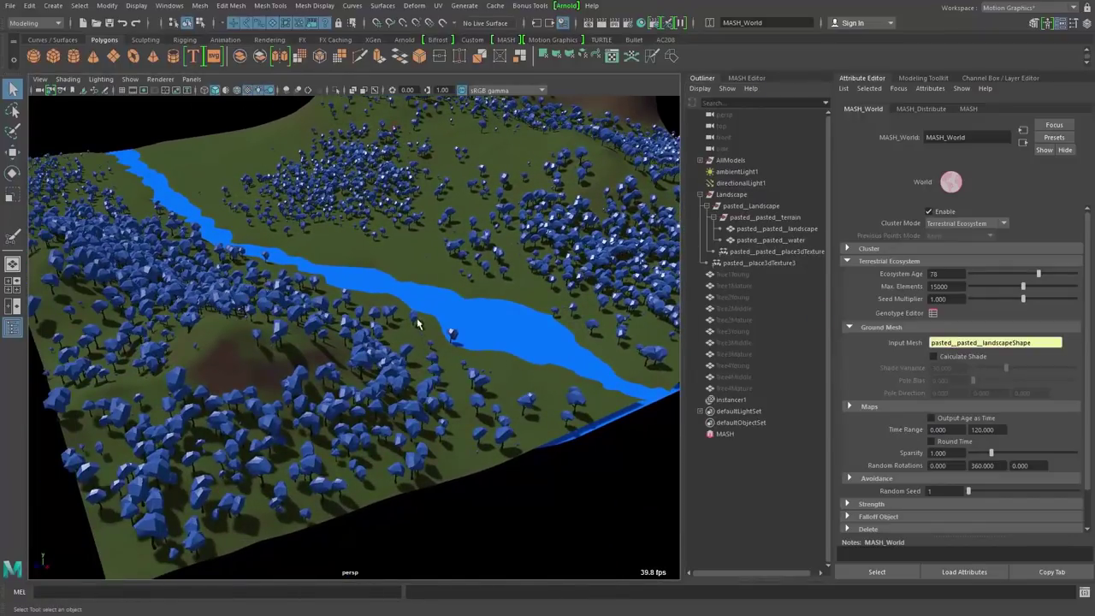
right_click_drag(488, 310, 364, 325, "alt")
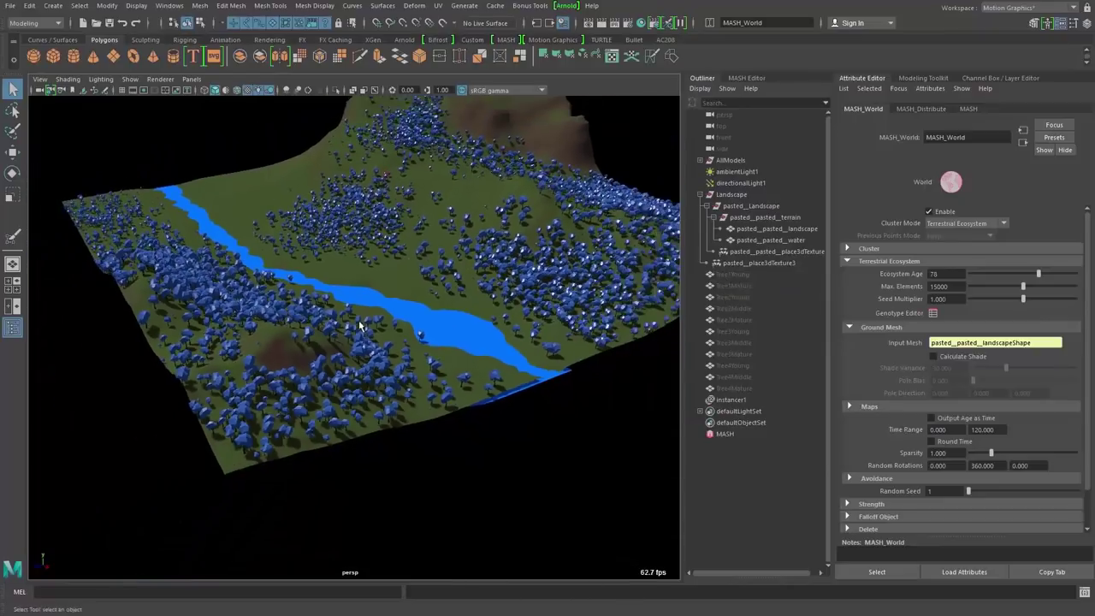
left_click_drag(364, 325, 386, 344, "alt")
left_click(932, 313)
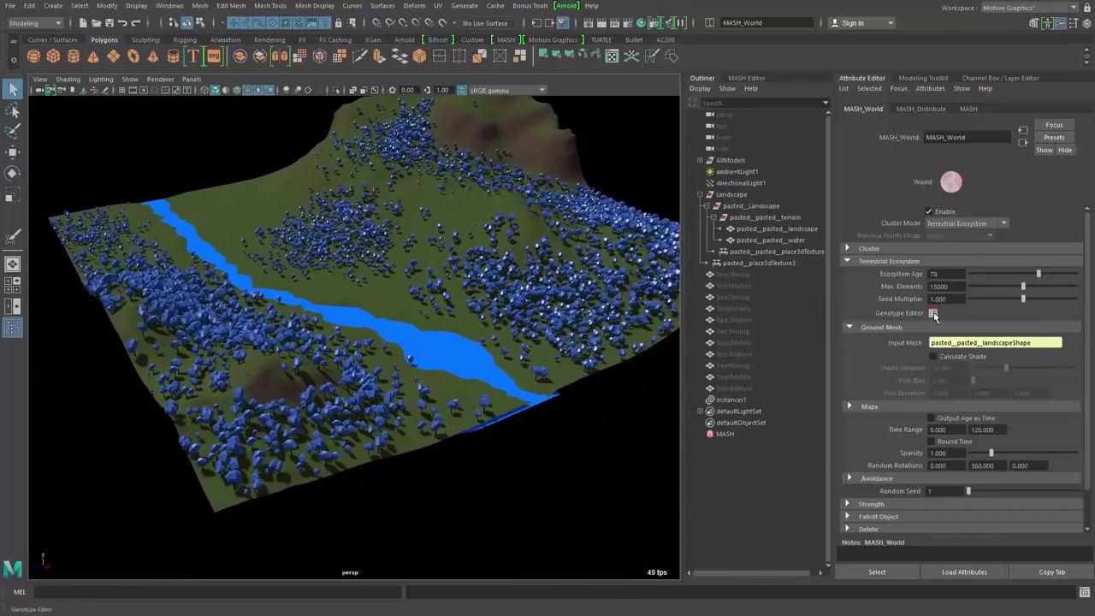
left_click_drag(300, 96, 757, 190)
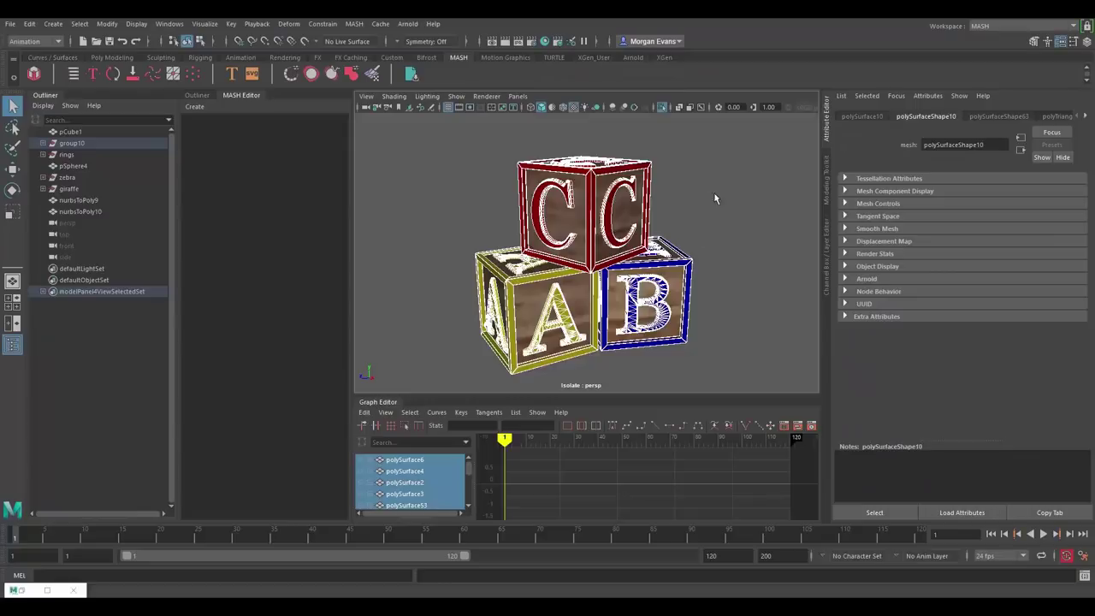
Display the toy blocks with their textures and select the letter C on the front of the red block
left_click(705, 224)
key("6")
left_click_drag(740, 211, 751, 219, "alt")
mouse_move(735, 257)
left_mouse_down("alt")
mouse_move(633, 260)
mouse_move(731, 247)
left_mouse_up("alt")
left_click_drag(596, 252, 537, 254, "alt")
left_click(551, 164)
left_click(546, 198)
left_click_drag(547, 200, 652, 253, "alt")
left_click(599, 236)
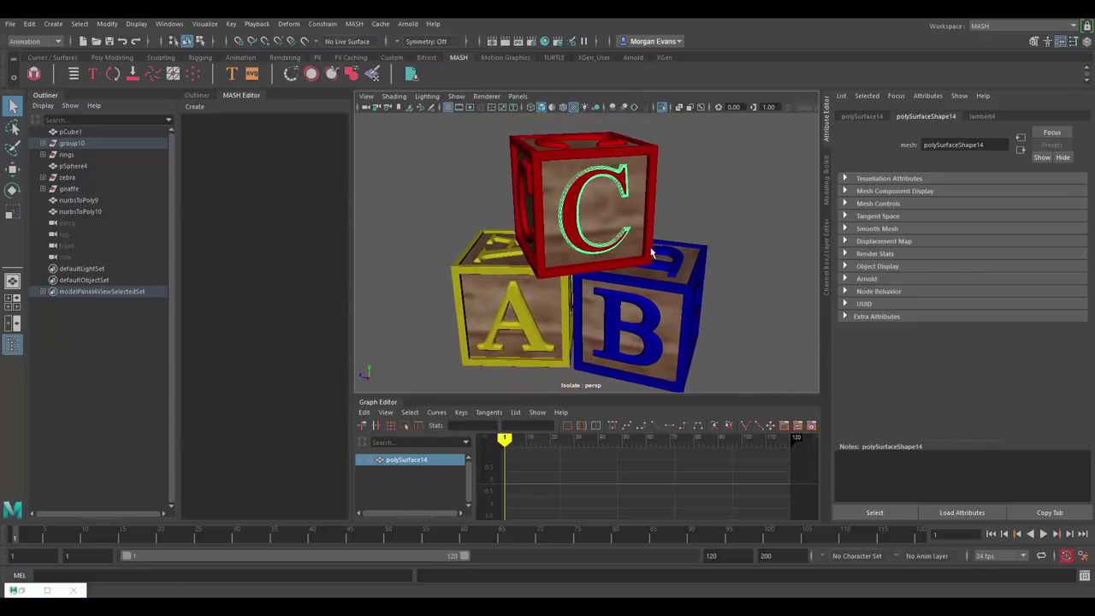
Start a new scene in place of the toy blocks scene
left_click(10, 23)
left_click(37, 44)
left_click(547, 314)
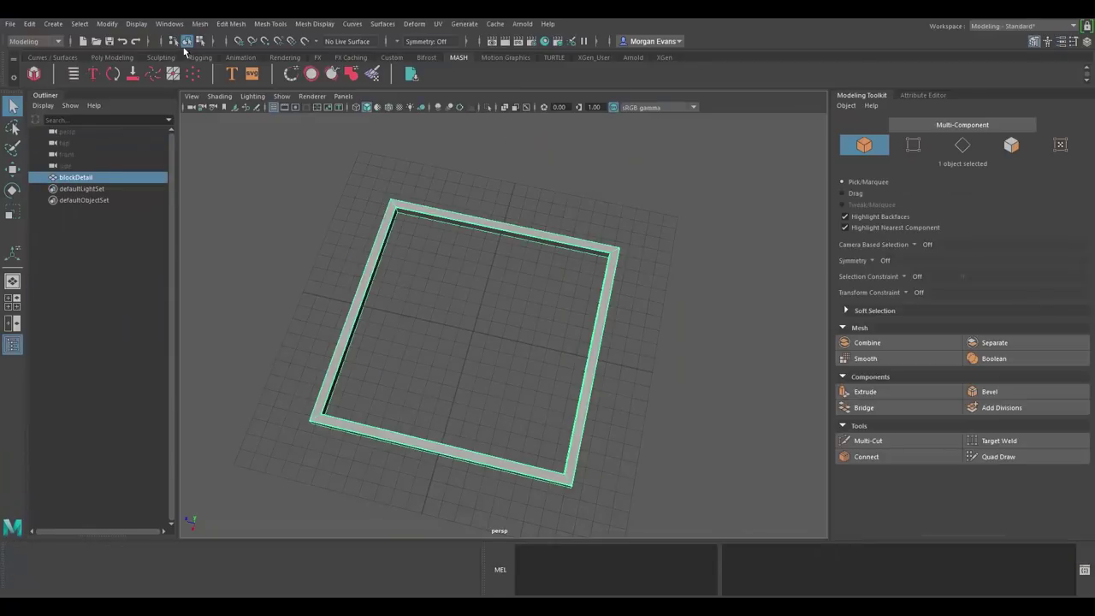
Create a 3D type object with the font Artifakt ElementOfc and the text AUTODESK
left_click(231, 73)
left_click(942, 186)
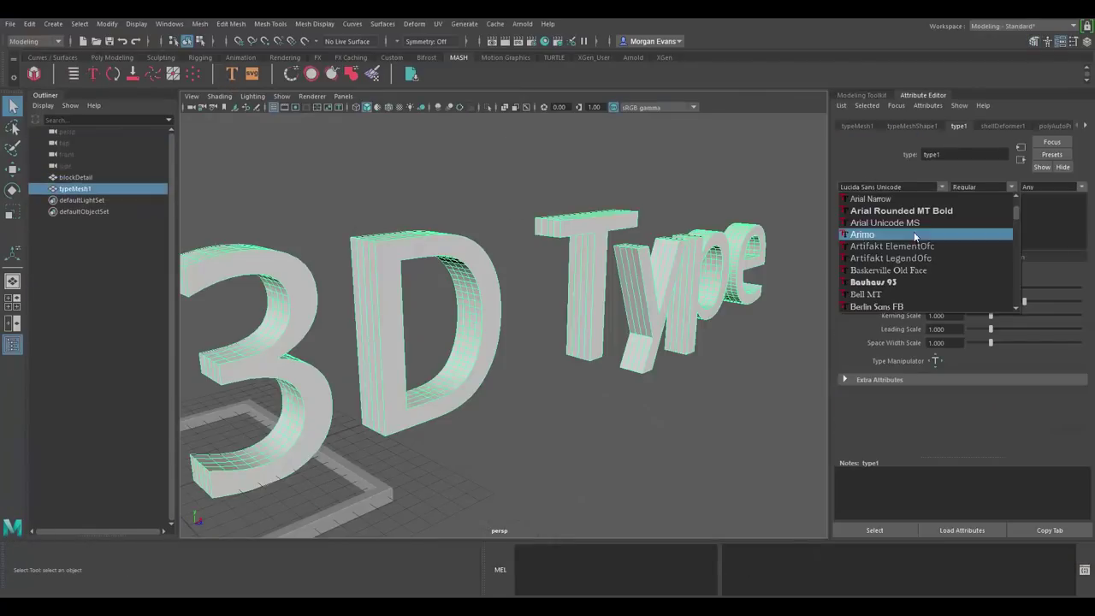
left_click(913, 246)
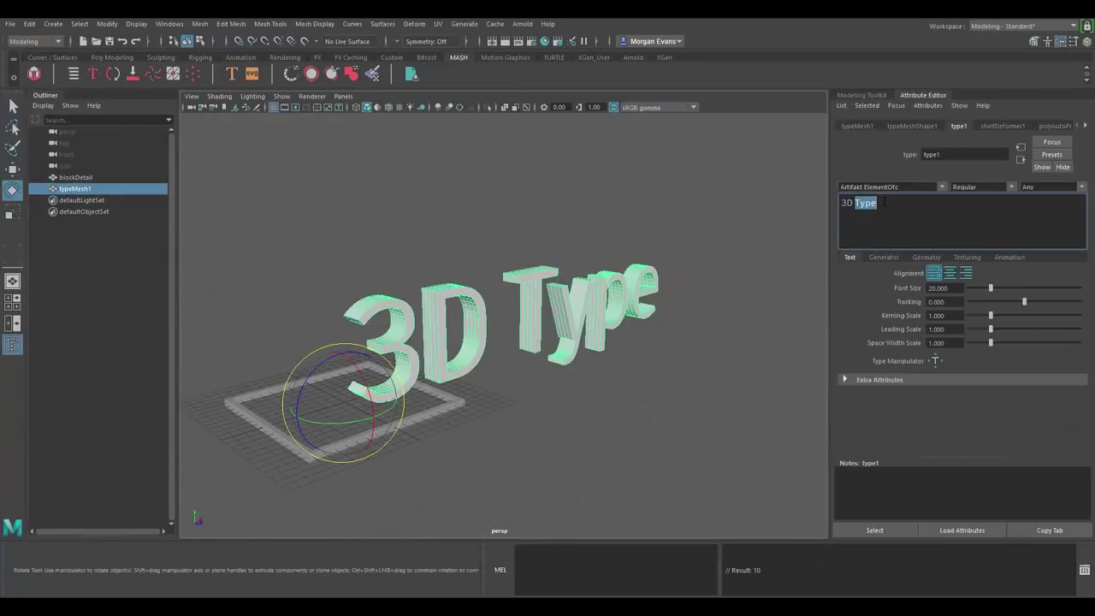
triple_click(884, 202)
type("AUTODE")
type("SK")
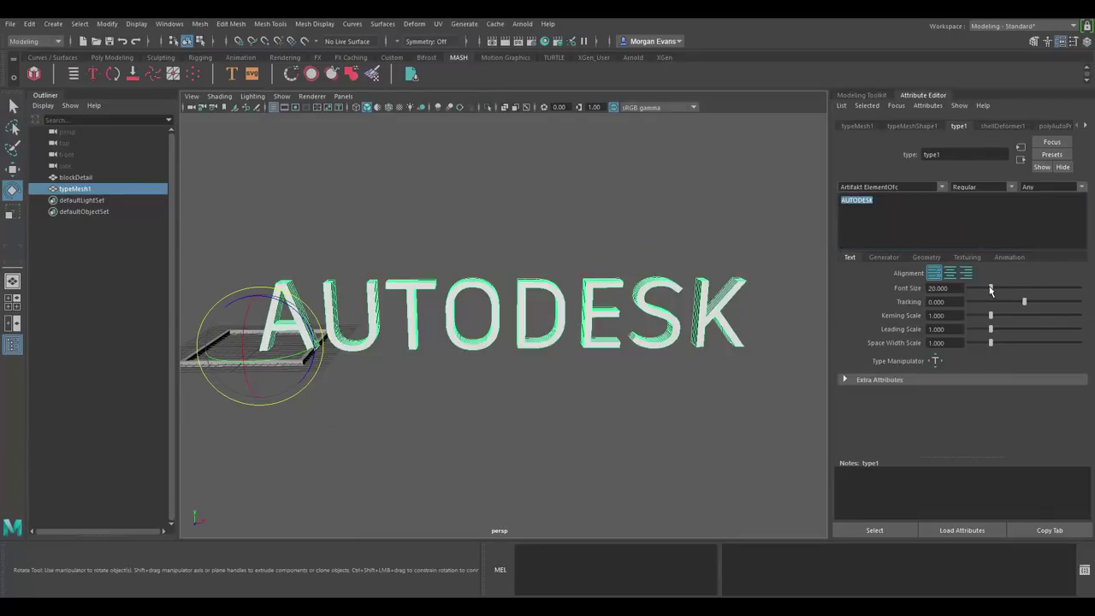
Try different font size and tracking values on the AUTODESK text, and undo the changes
left_click_drag(990, 288, 1019, 305)
key("ctrl+z")
key("ctrl+z")
Try moving individual letters of AUTODESK sideways with the Type Manipulator, and undo the last letter move
left_click(935, 360)
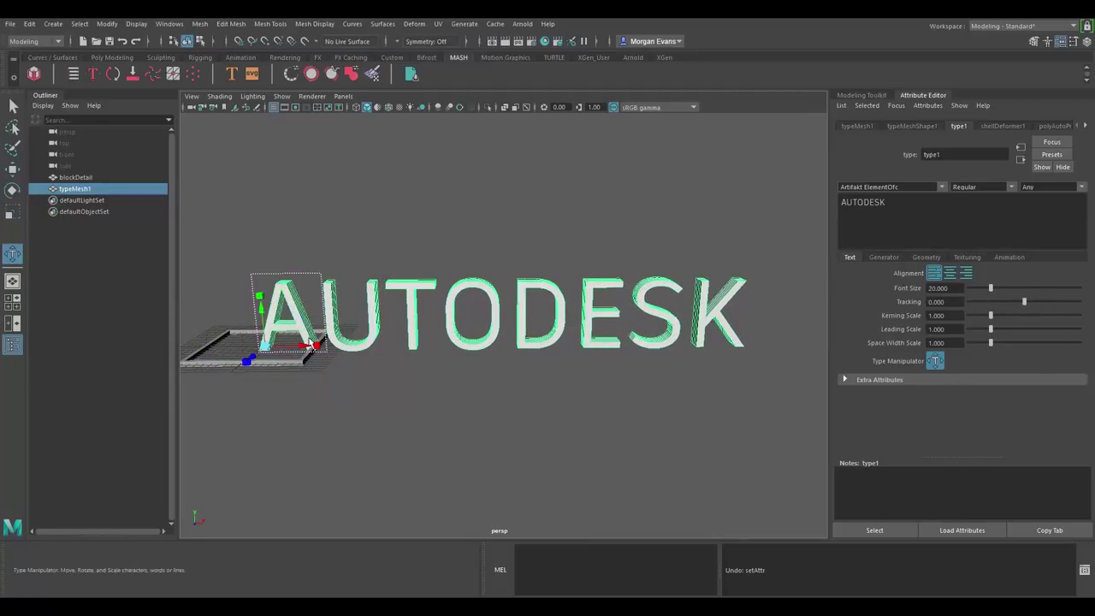
left_click(325, 346)
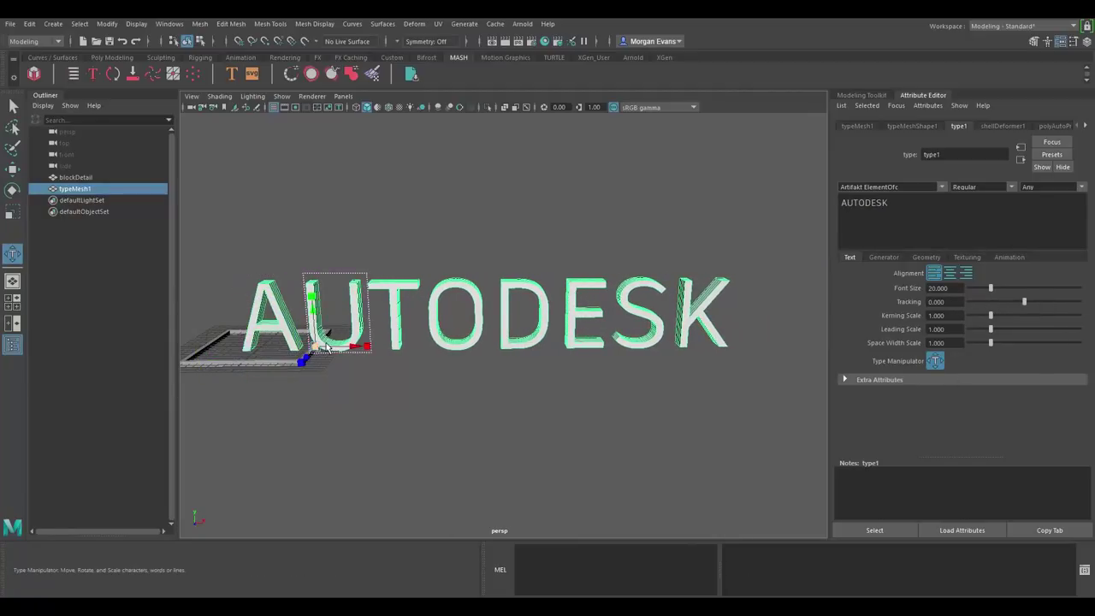
left_click_drag(358, 347, 436, 345)
left_click(409, 312)
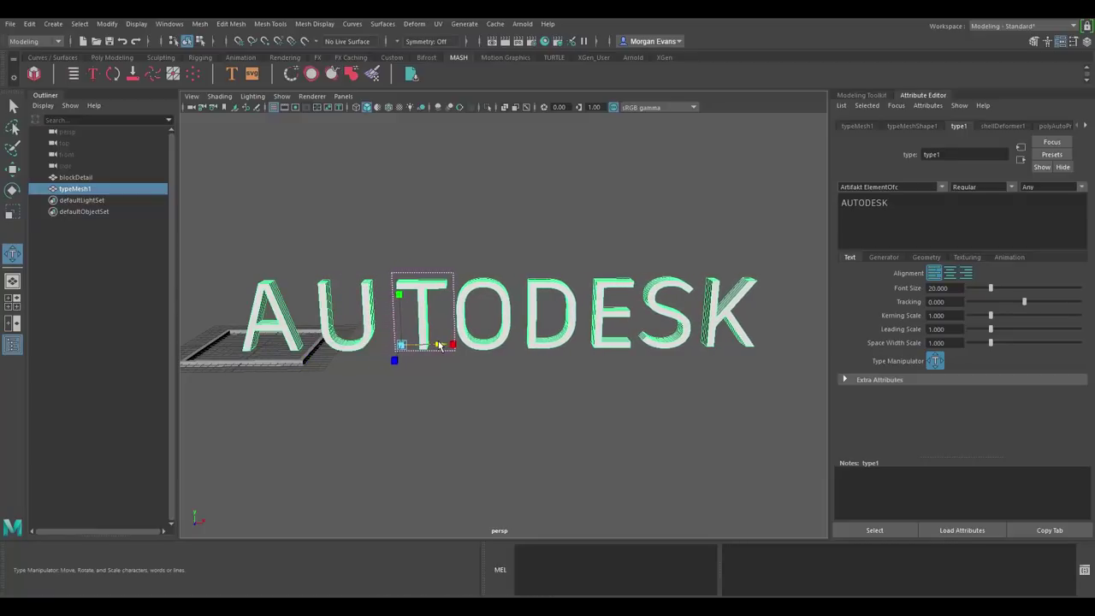
key("ctrl+z")
Set the text's Generator to Frame Number
left_click(882, 256)
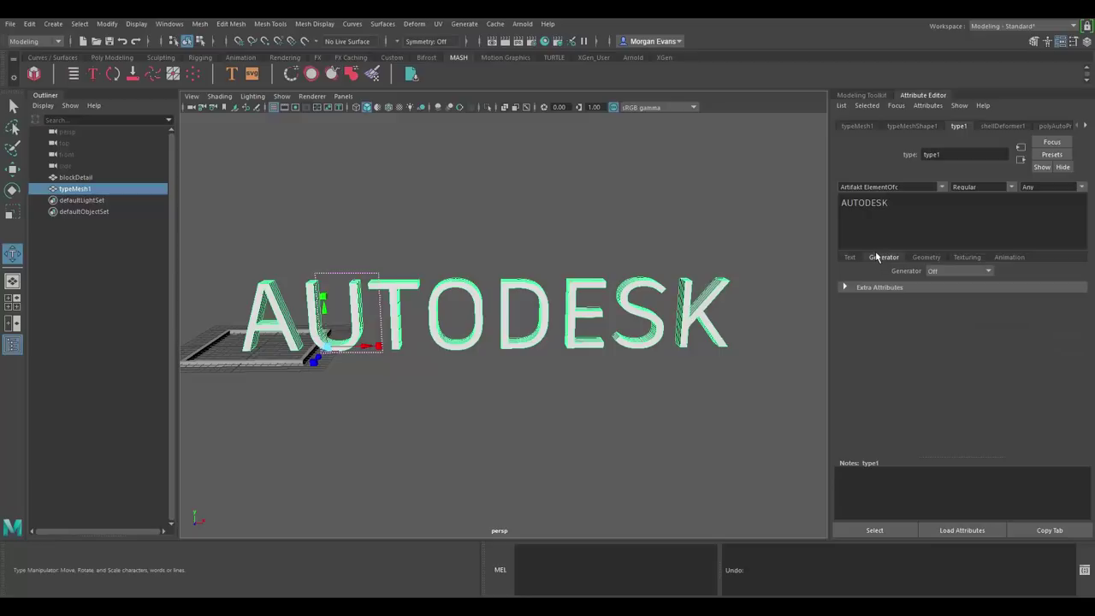
left_click(947, 272)
left_click(952, 294)
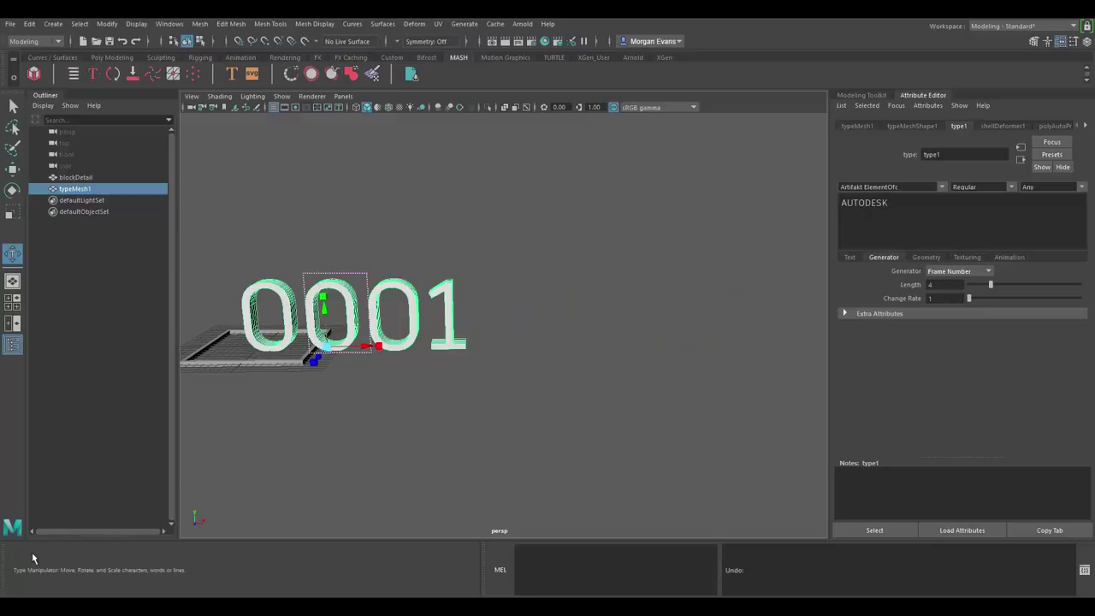
Switch to the MASH workspace and scrub the timeline to frame 40 to preview the generated text
left_click(1072, 28)
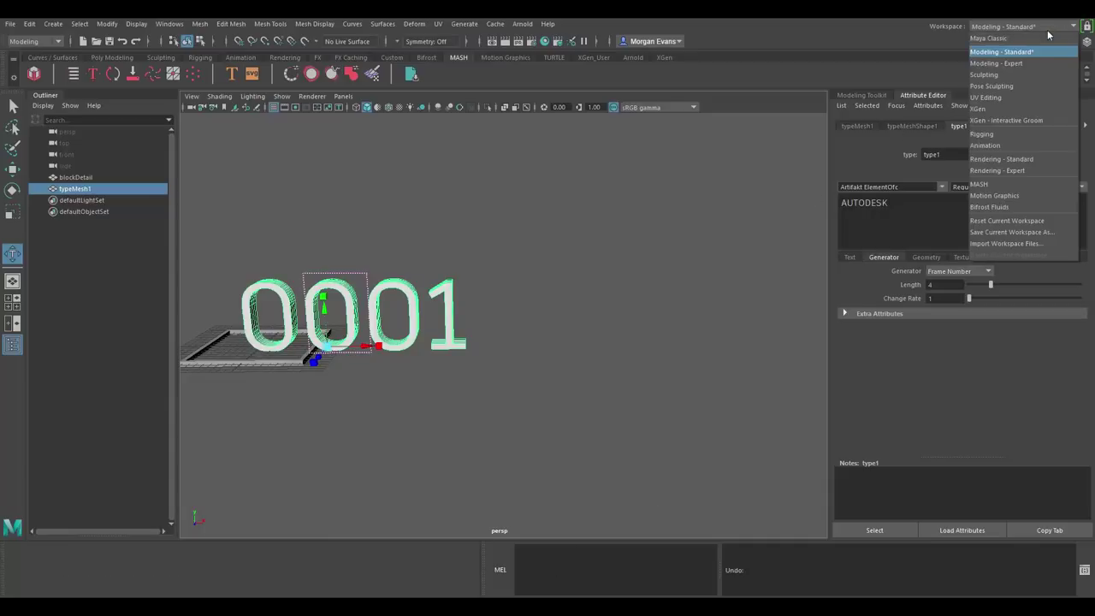
left_click(1013, 184)
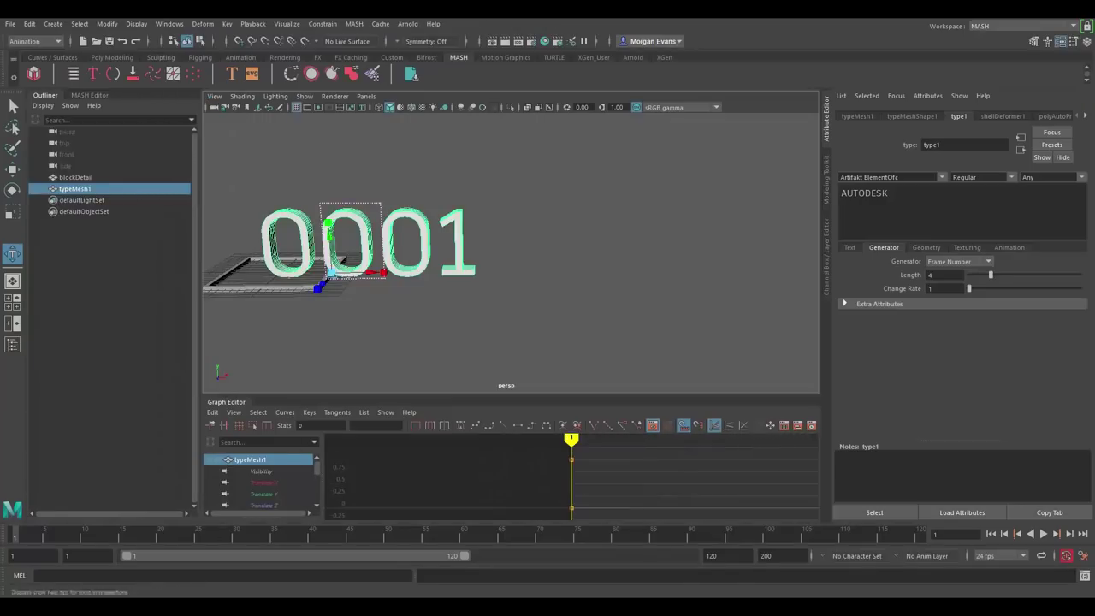
left_click_drag(26, 532, 311, 531)
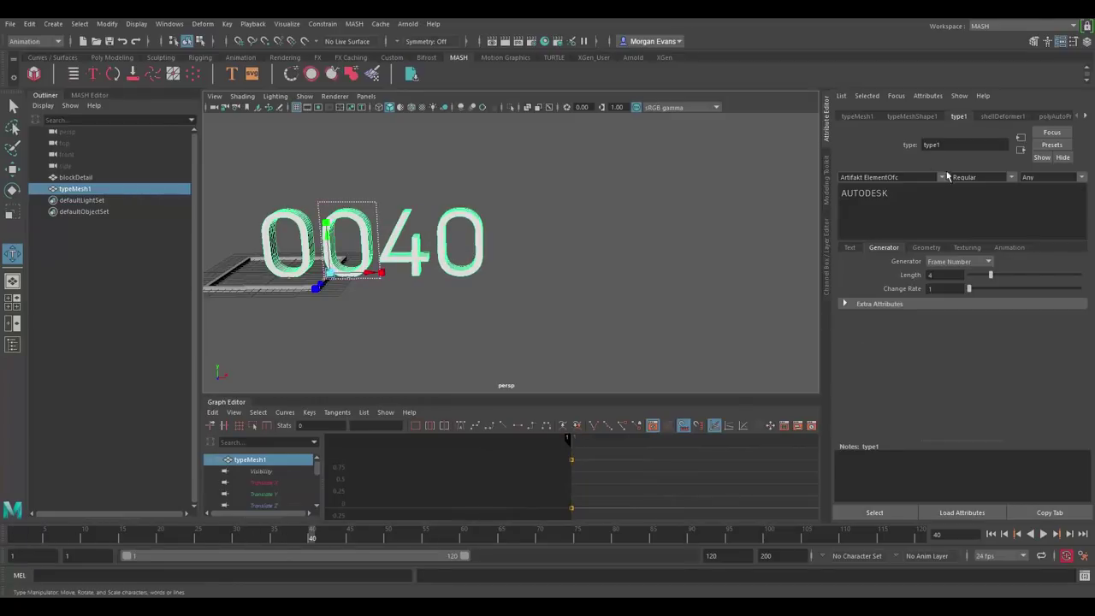
Set the text's Generator to Scene Time and scrub the timeline to frame 33
left_click(944, 261)
left_click(954, 280)
left_click_drag(49, 536, 259, 536)
Set the text's Generator to Random and scrub the timeline to frame 31
left_click(958, 261)
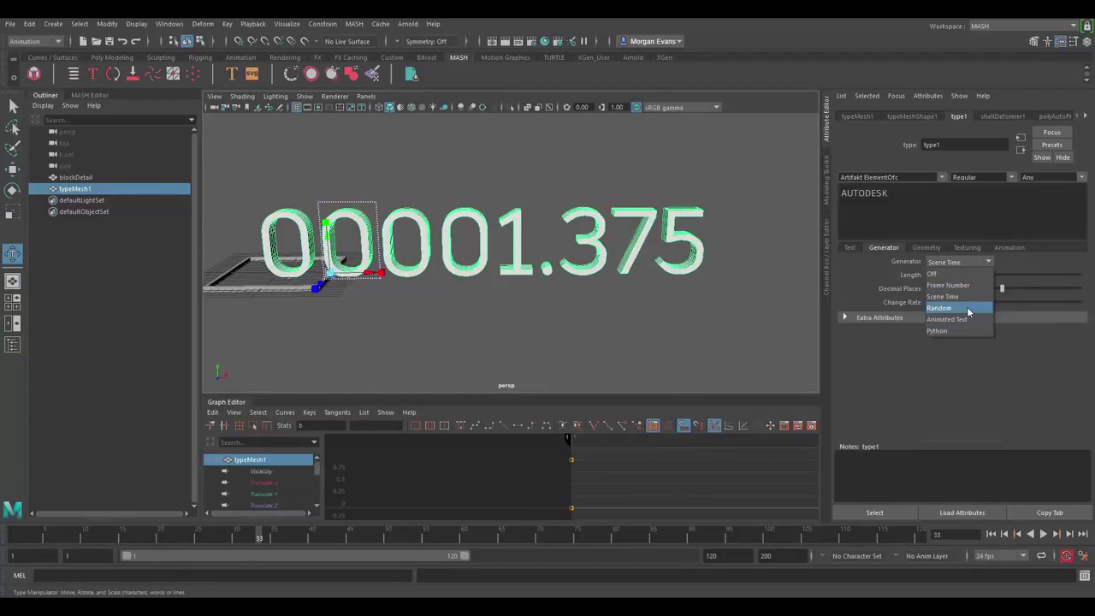
left_click(970, 309)
left_click_drag(40, 535, 243, 535)
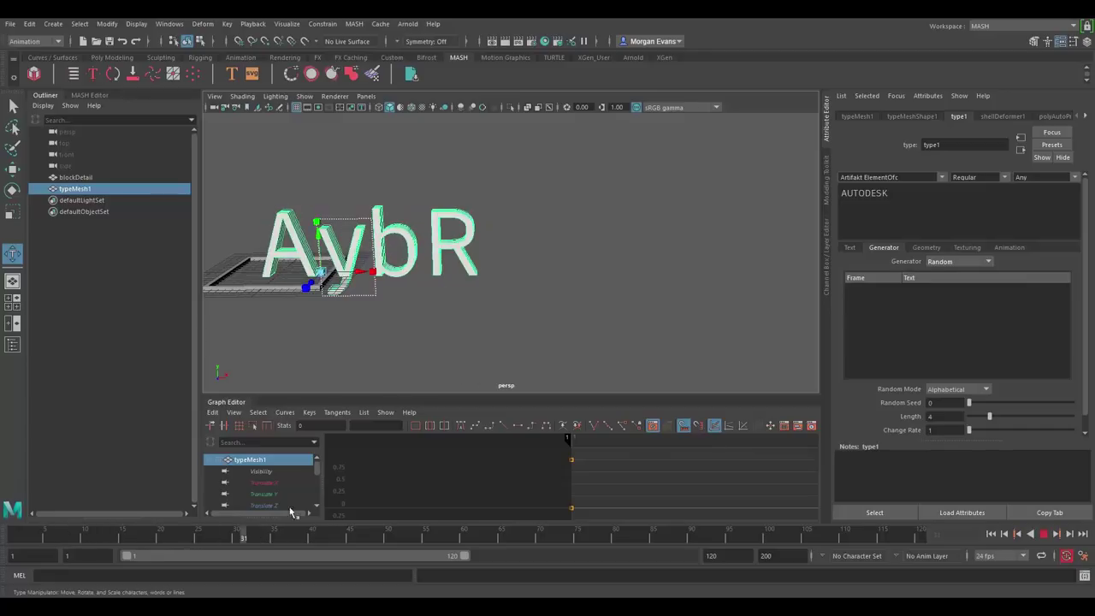
Set the Random Mode to Numeric and scrub the timeline to frame 23
left_click(976, 390)
left_click(962, 418)
left_click(67, 534)
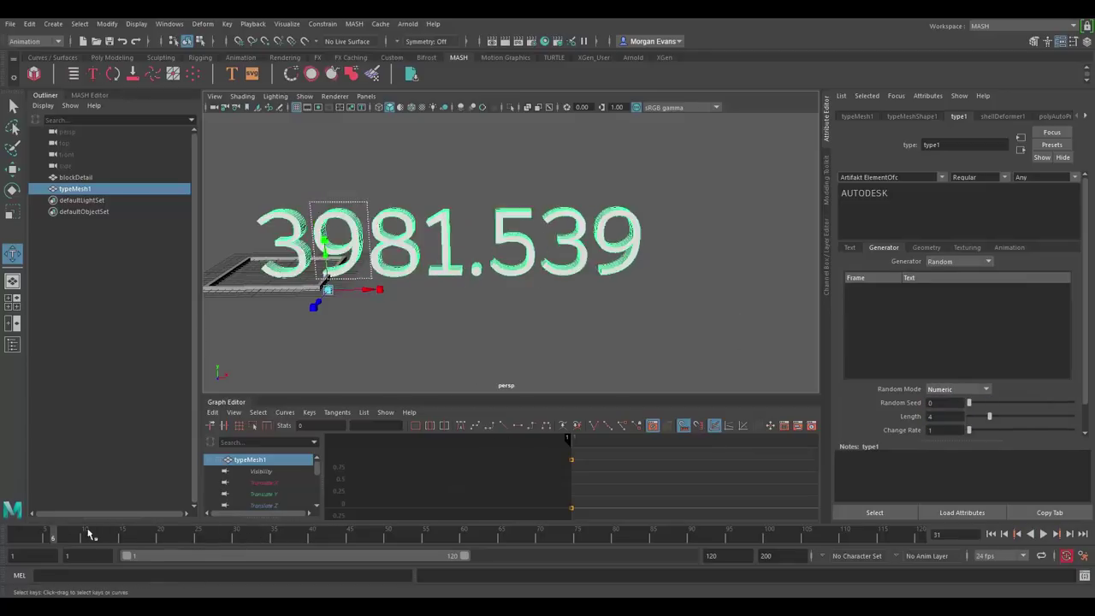
left_click_drag(68, 534, 183, 533)
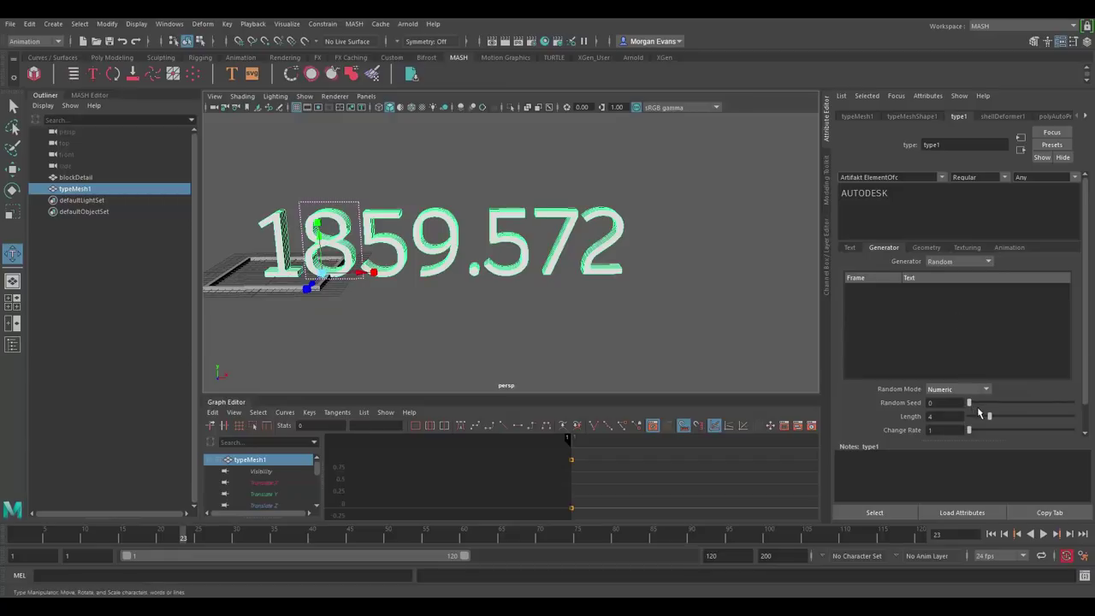
Set the random generator's Length to 3 and Change Rate to 10, and preview the animation up to frame 43
mouse_move(990, 416)
left_mouse_down()
mouse_move(969, 432)
mouse_move(978, 431)
left_mouse_up()
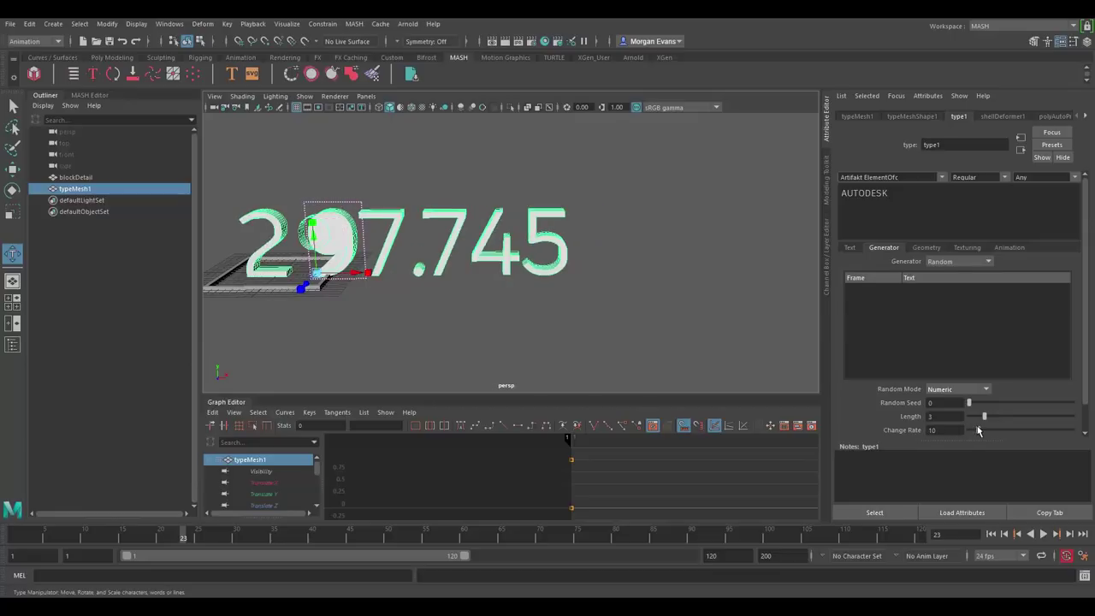
left_click(44, 534)
key("alt+v")
left_click_drag(229, 559, 383, 571)
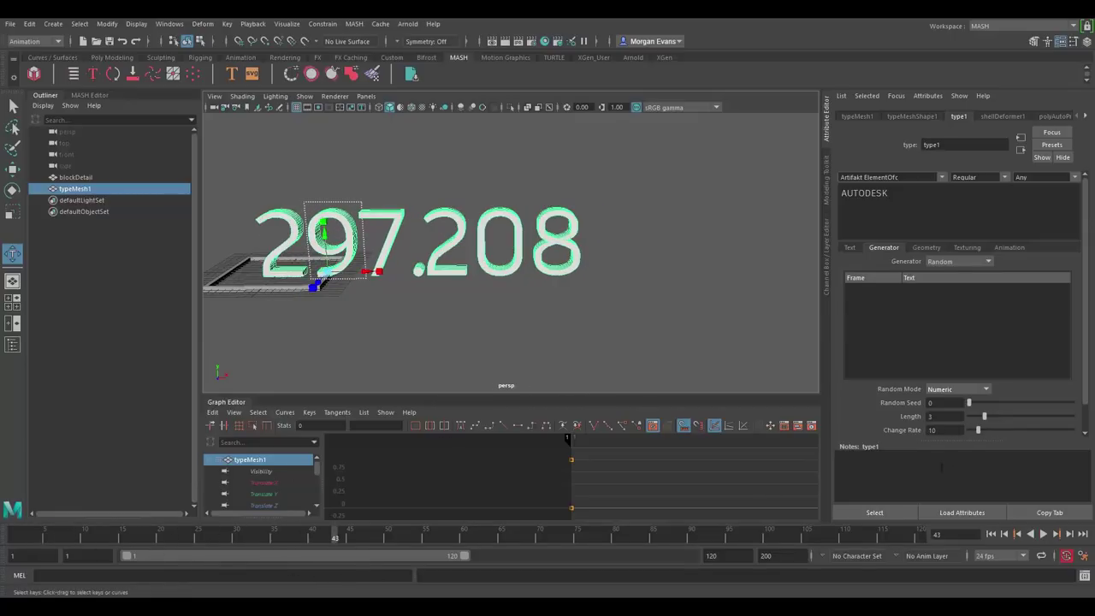
Set the Random Mode to Input Text and add a frame 0 entry with the text "motion"
left_click(947, 391)
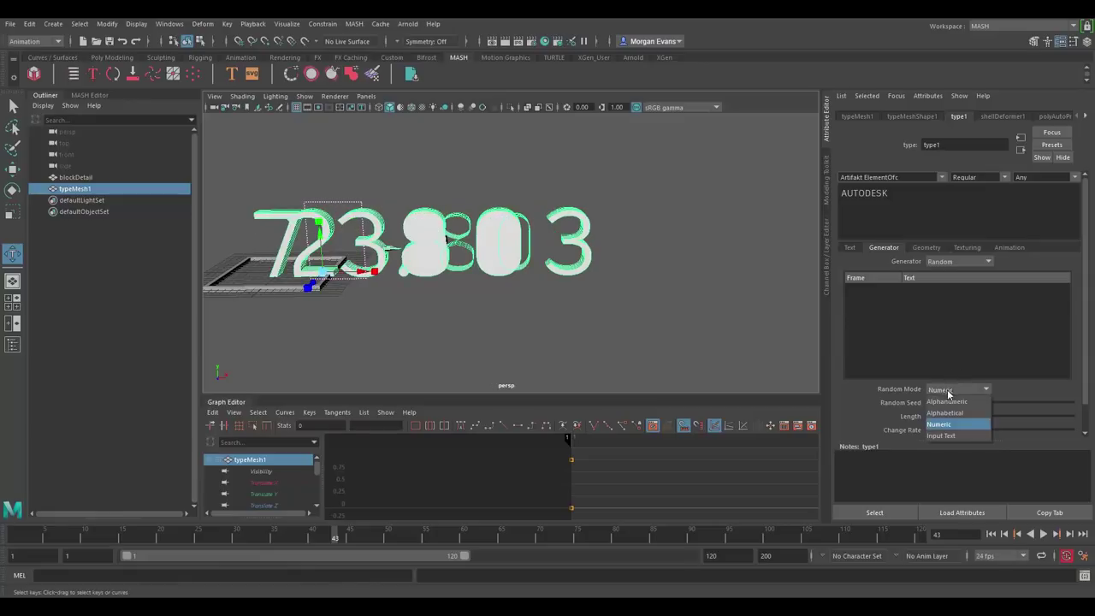
left_click(945, 437)
right_click(866, 309)
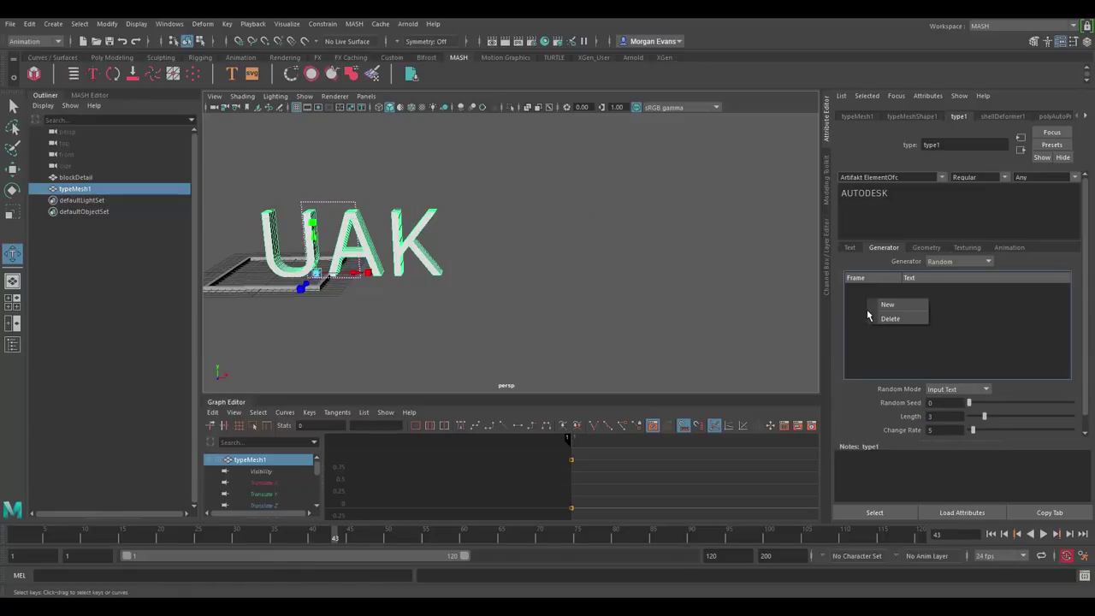
left_click(893, 304)
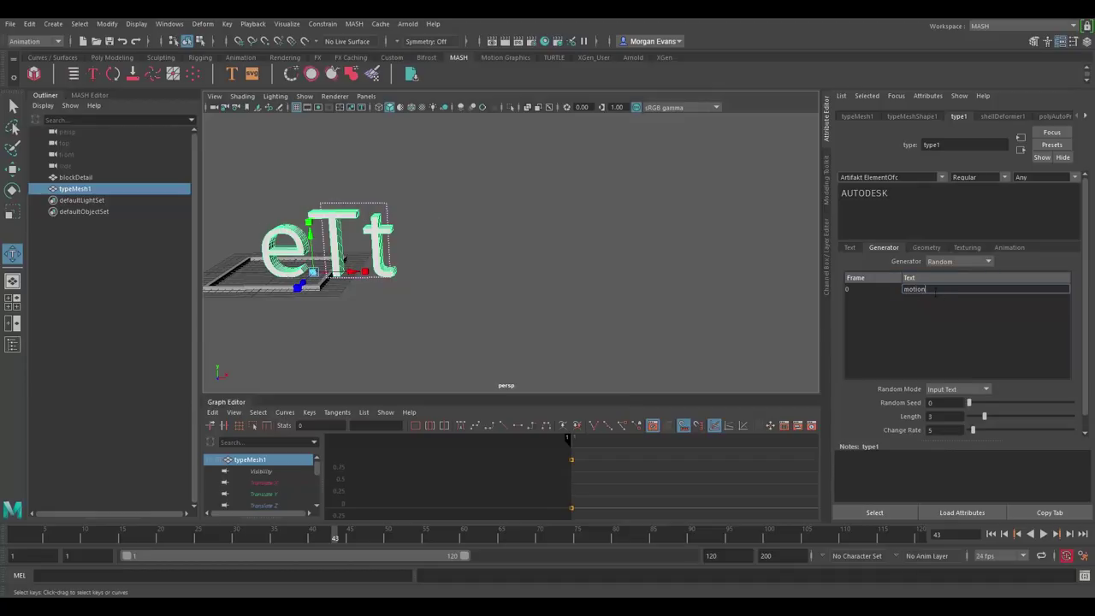
key("Return")
Add two more entries to the generator's text list, "graphics" and "rocks"
right_click(922, 290)
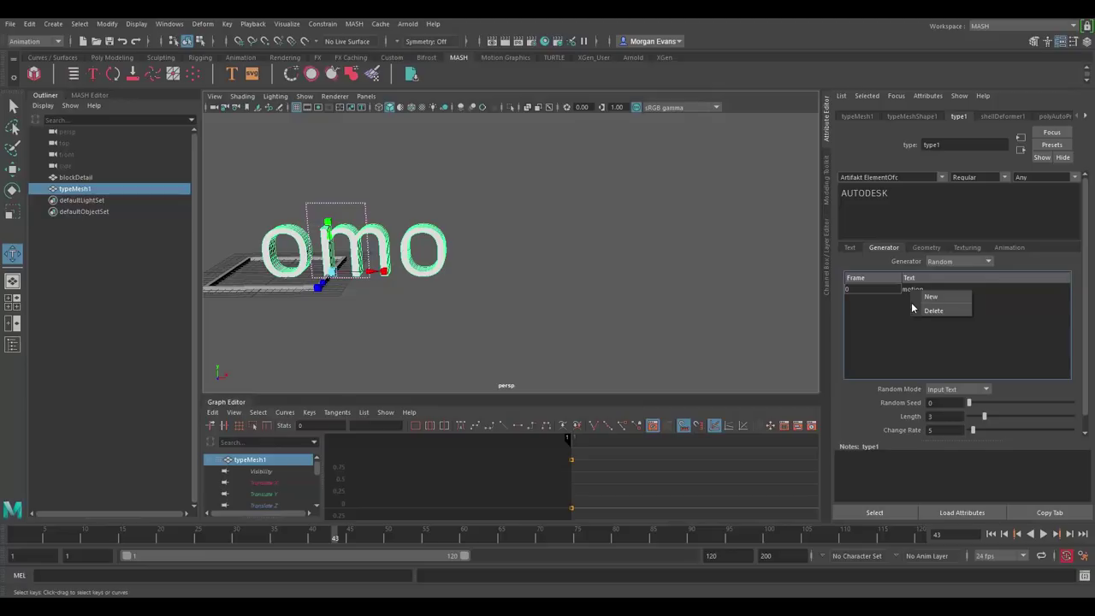
left_click(930, 298)
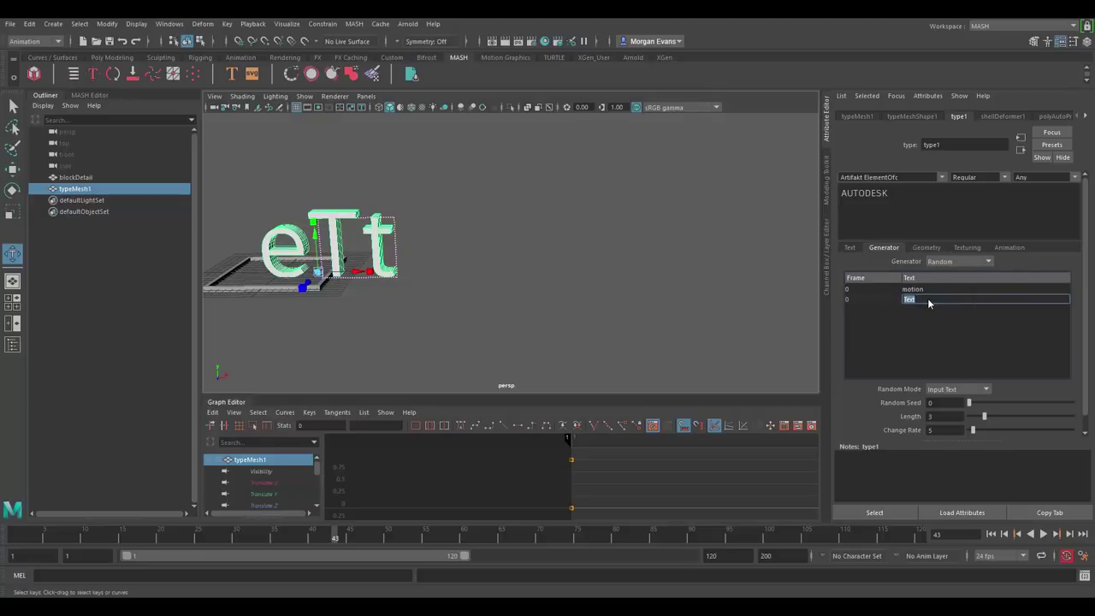
type("graphics")
key("Return")
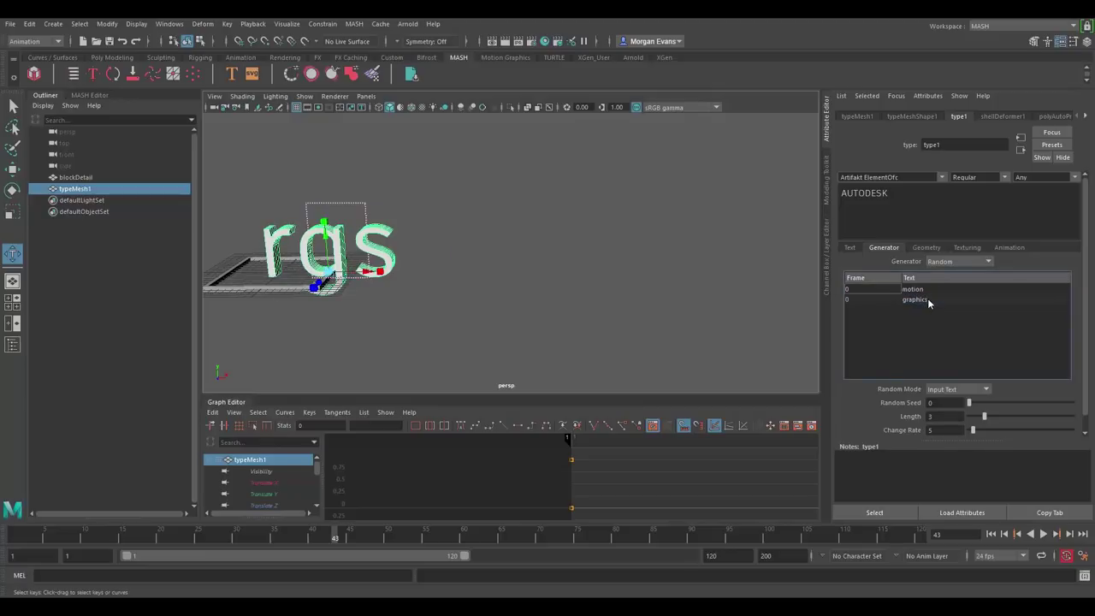
right_click(917, 308)
left_click(932, 314)
type("rocks")
key("Return")
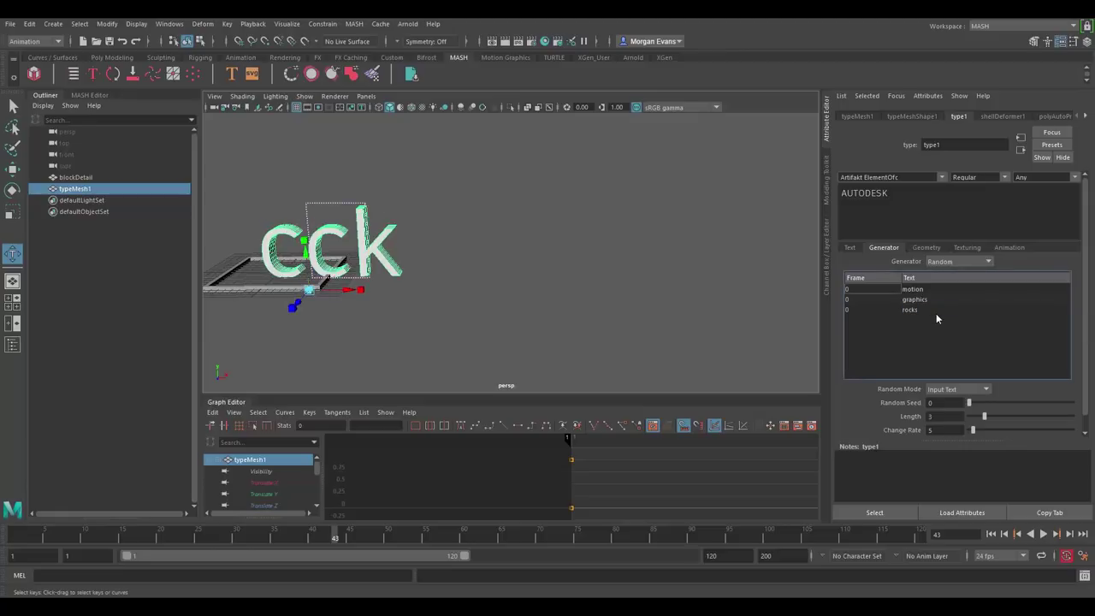
Set the frame of the "graphics" entry to 05 and of the "rocks" entry to 10
left_click(864, 301)
double_click(863, 303)
type("5")
left_click(851, 311)
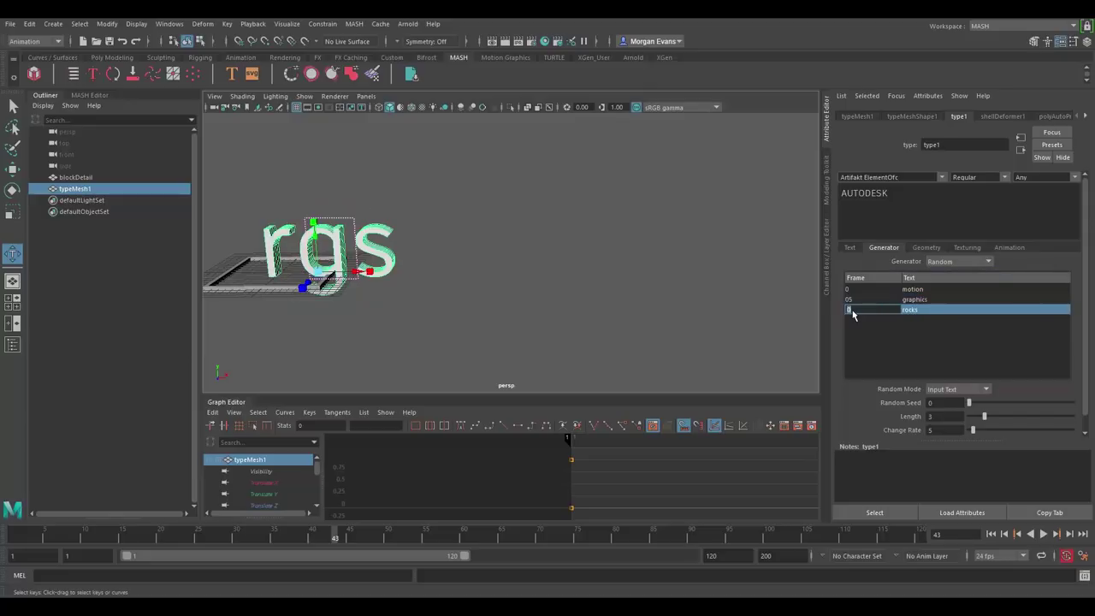
key("Return")
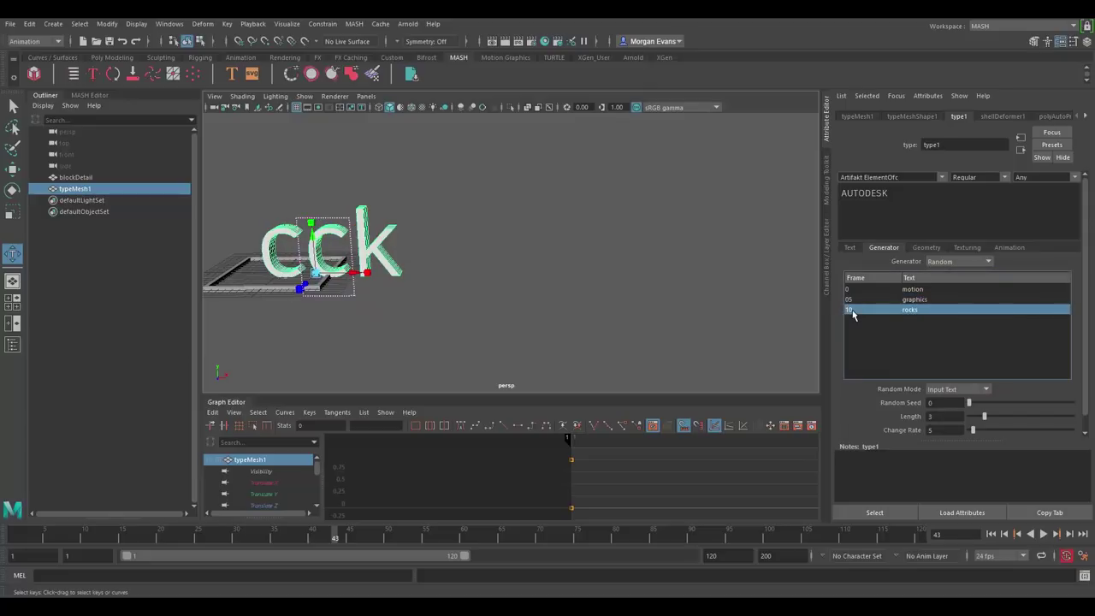
Set the text's Generator to Animated Text and preview the word changes from the start of the timeline
left_click(959, 262)
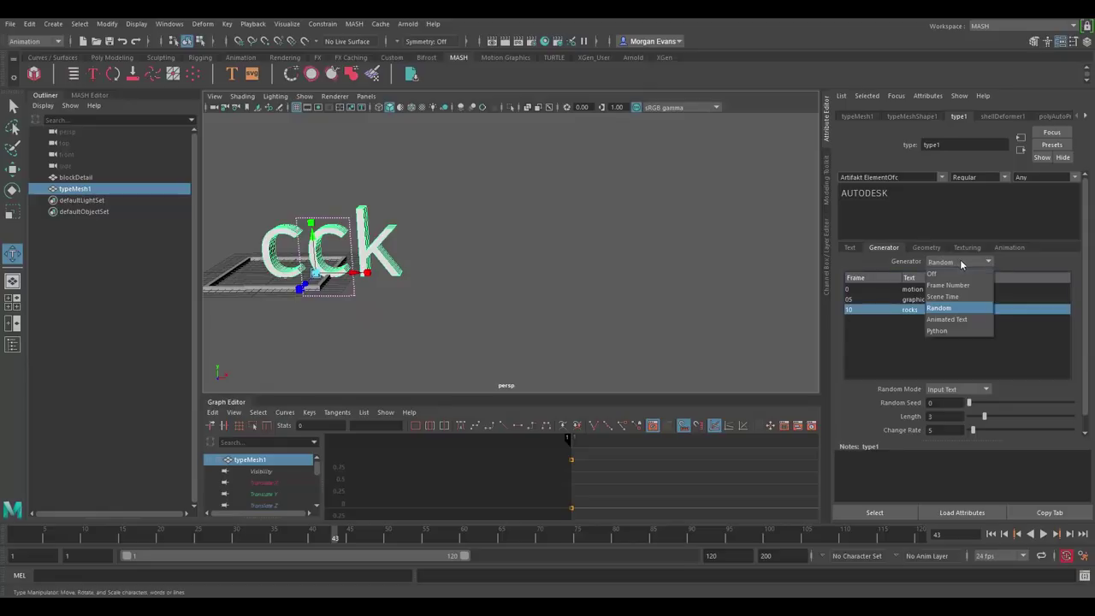
left_click(958, 323)
left_click_drag(26, 537, 2, 537)
key("alt+v")
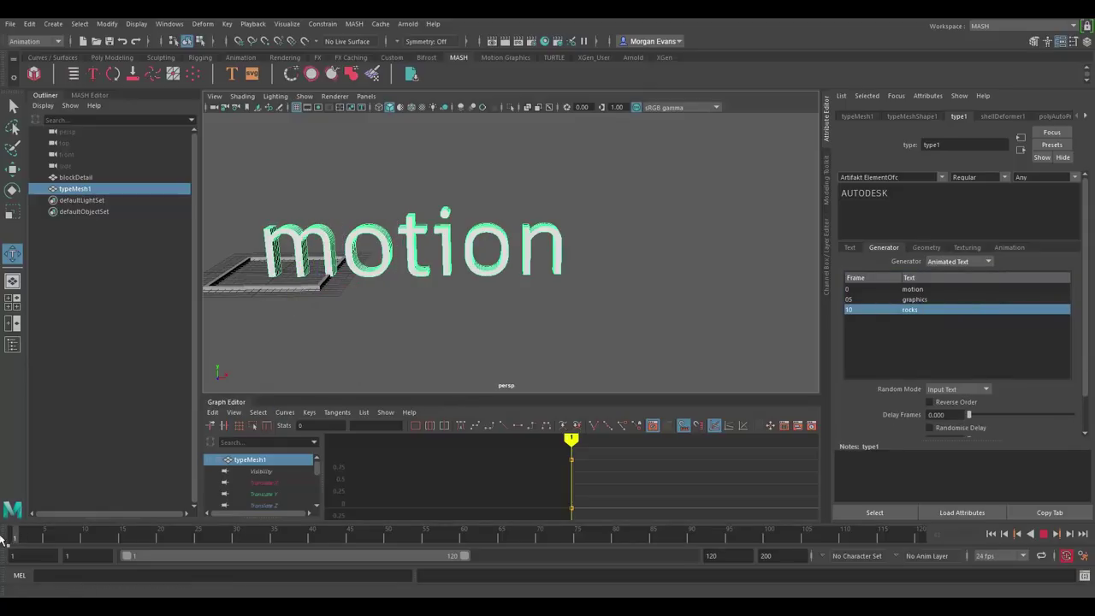
left_click_drag(129, 531, 2, 531)
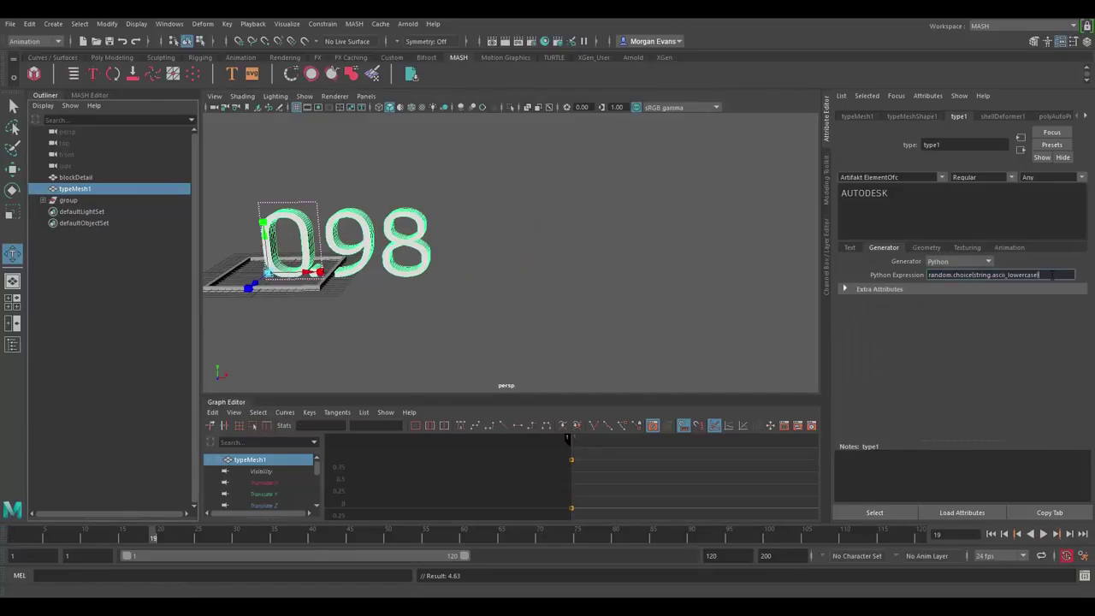
Apply the Python expression random.choice(string.ascii_lowercase) to the type generator and scrub to frame 48
key("Return")
left_click_drag(35, 537, 372, 534)
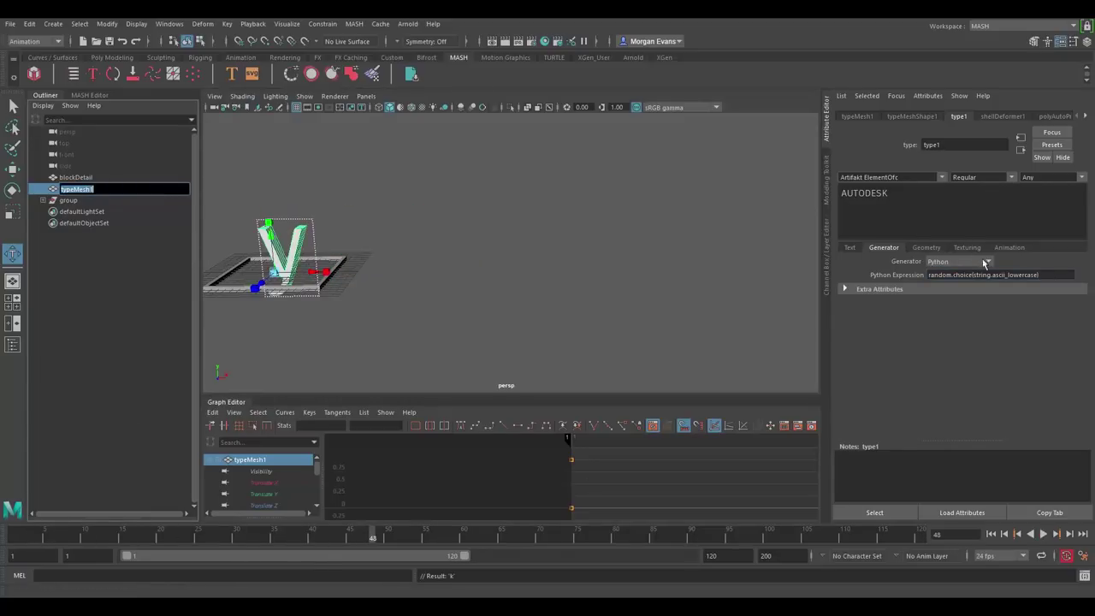
Change the Python expression to random.choice(string.ascii_uppercase) and scrub the timeline to frame 24
left_click(1027, 276)
left_click(1020, 275)
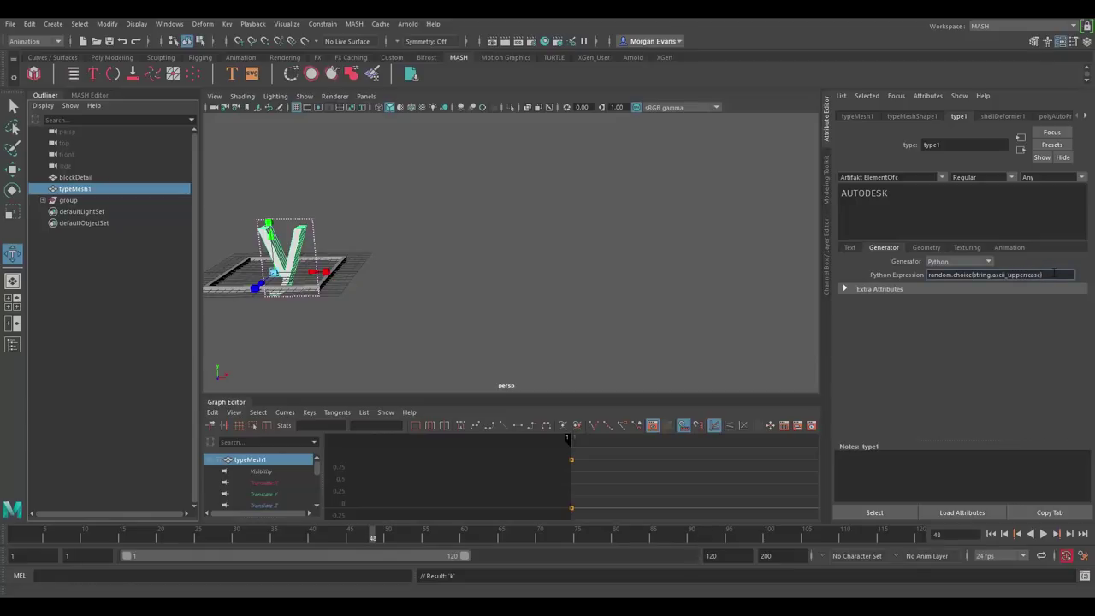
key("Return")
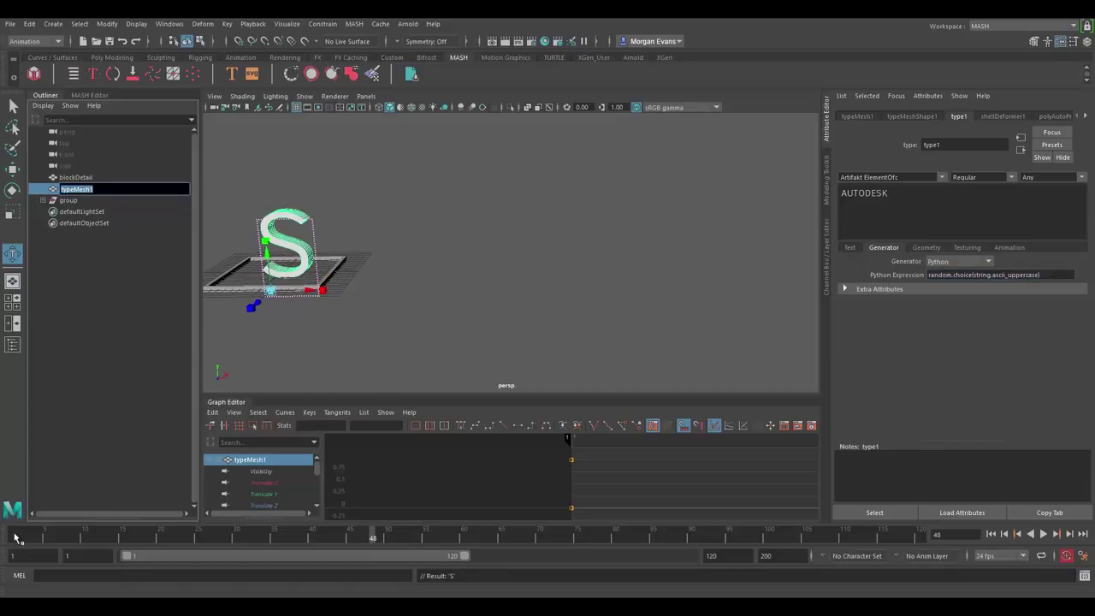
left_click_drag(38, 536, 191, 536)
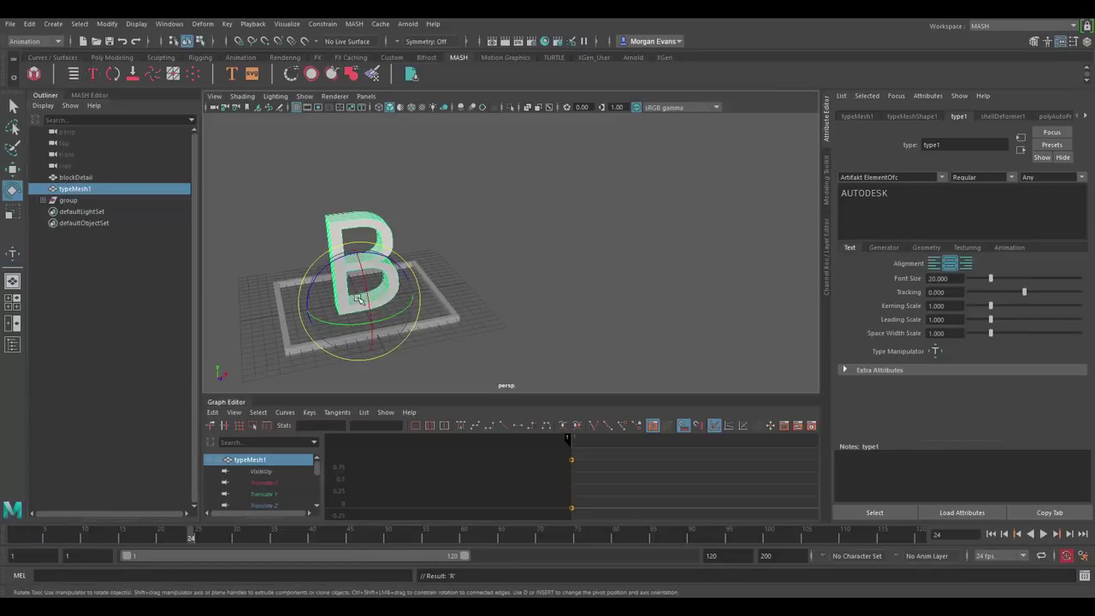
Rotate the letter to lie flat inside the frame and set its Extrude Distance to 0.5
left_click_drag(367, 288, 364, 242)
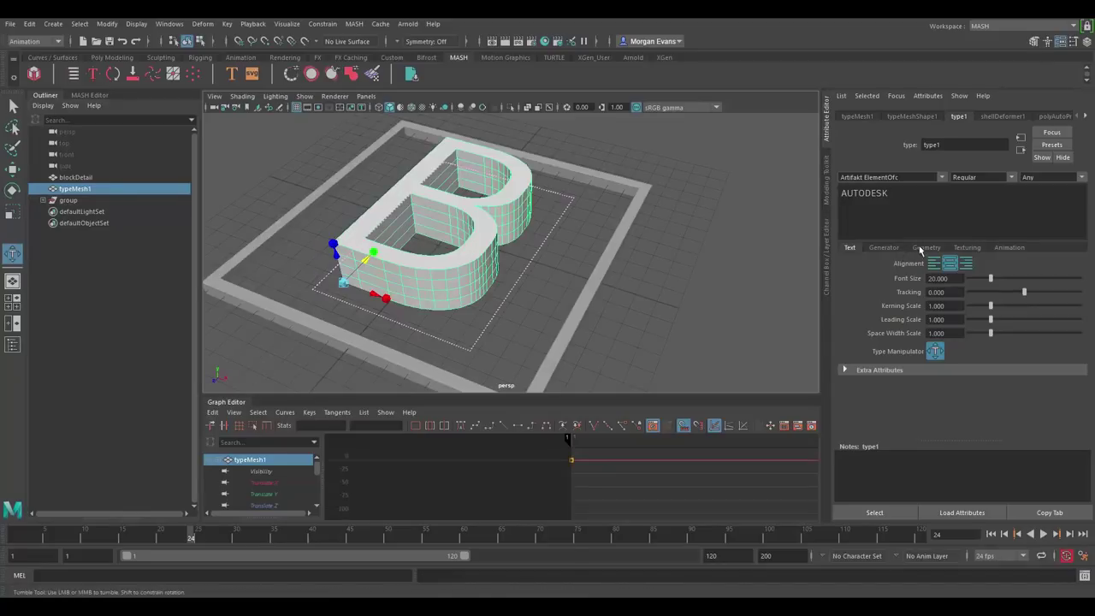
left_click(924, 248)
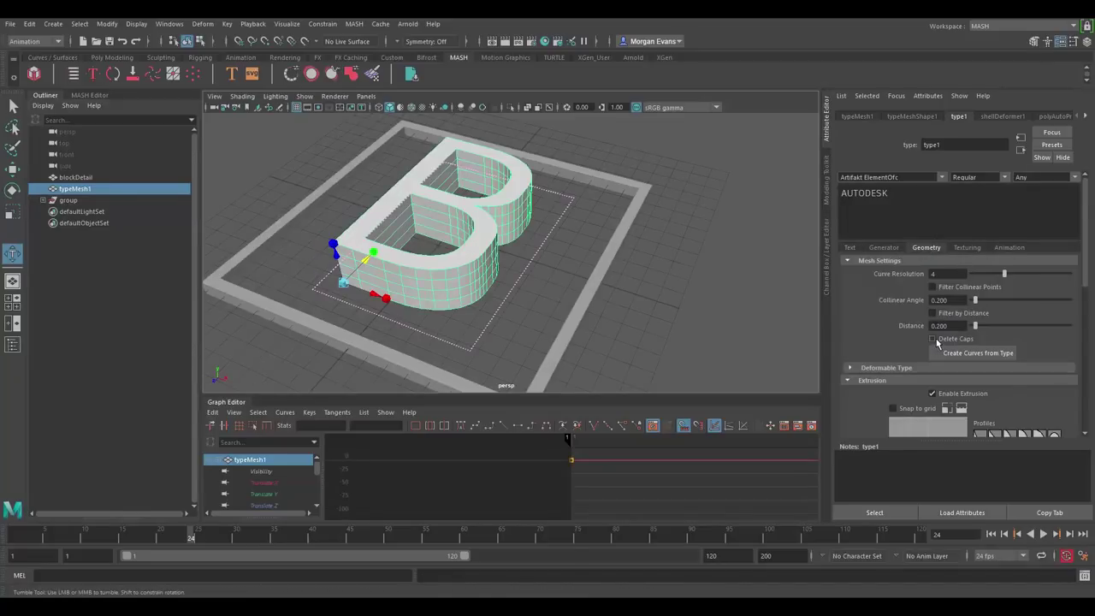
scroll(936, 342, "down", 5)
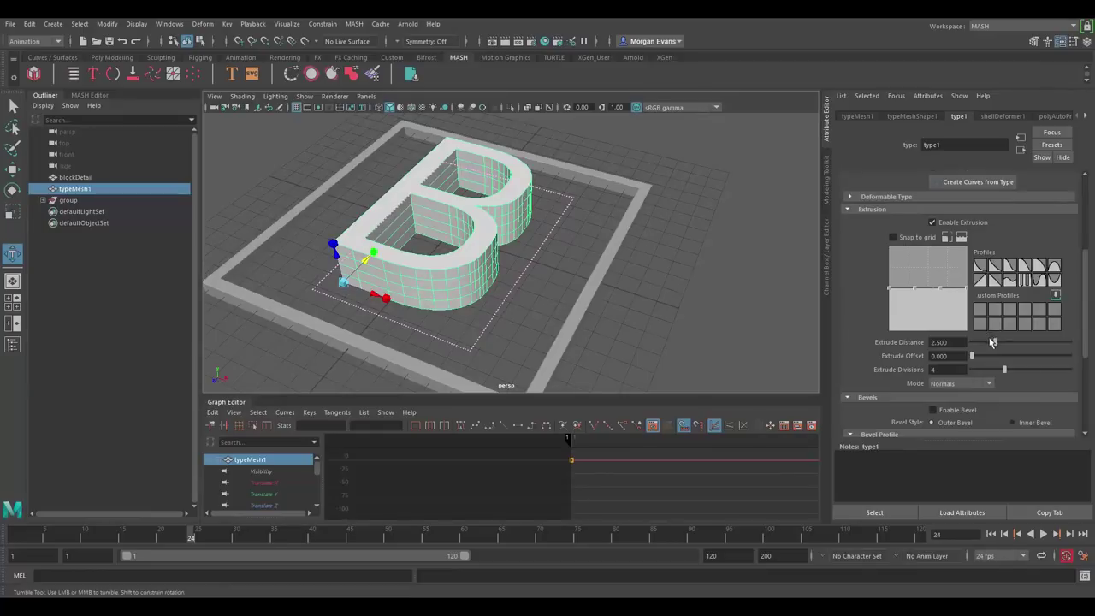
left_click_drag(999, 344, 867, 339)
type("0.5")
key("Return")
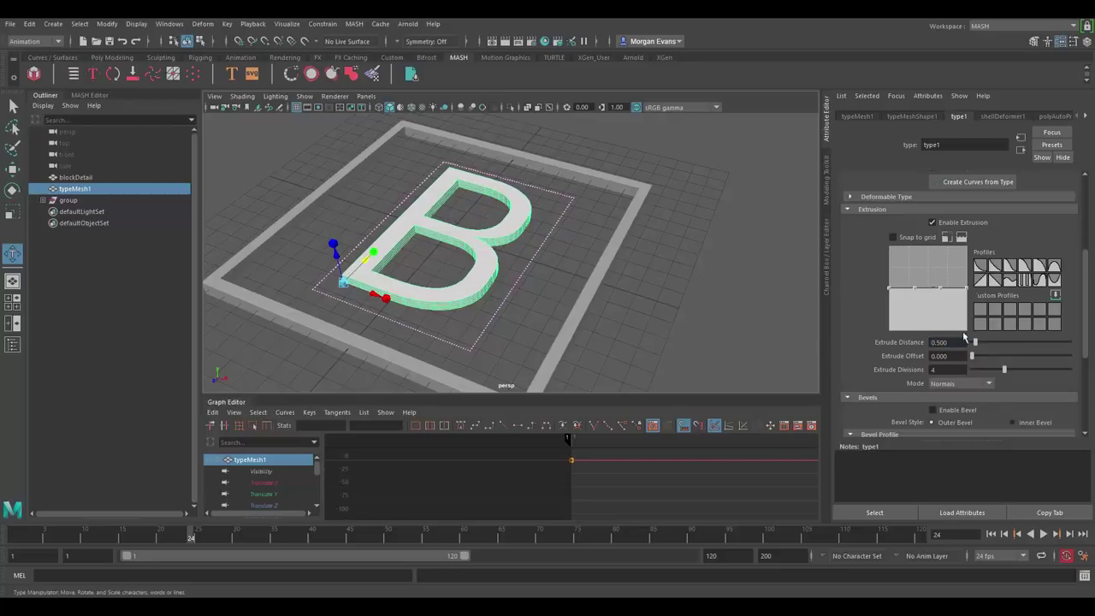
Enable the bevel on the type mesh and inspect the letter's edges up close
scroll(935, 325, "down", 3)
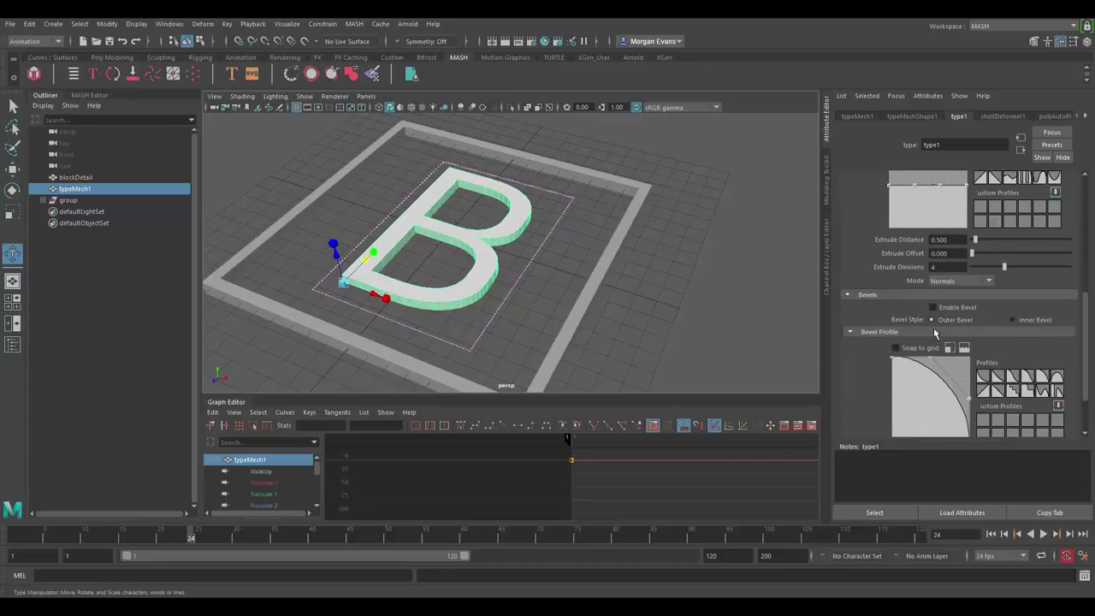
left_click(932, 307)
right_click_drag(561, 247, 715, 234, "alt")
middle_click_drag(709, 262, 761, 225, "alt")
left_click_drag(689, 258, 674, 286, "alt")
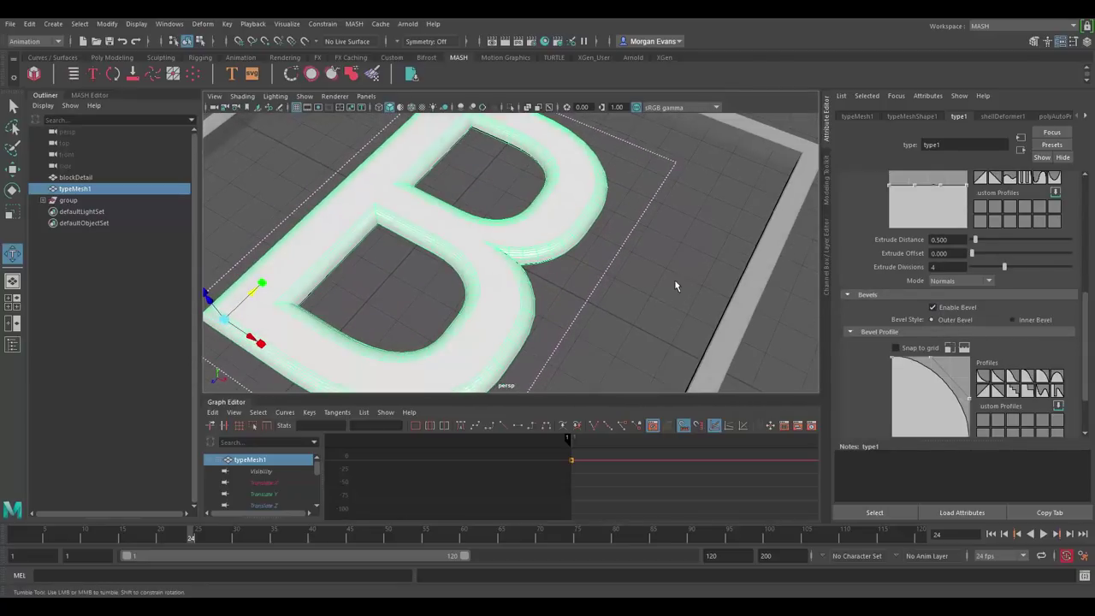
Try several bevel profile presets on the letter, reset the curve, and apply the single-step preset
left_click(998, 377)
left_click(1018, 383)
left_click(1028, 381)
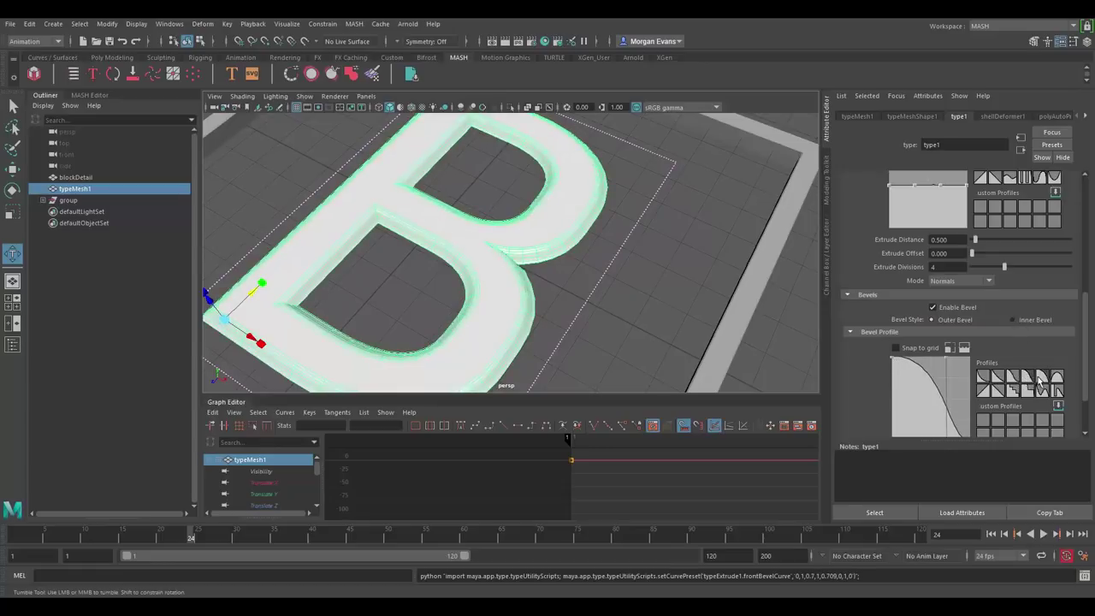
left_click(1057, 380)
left_click(1058, 391)
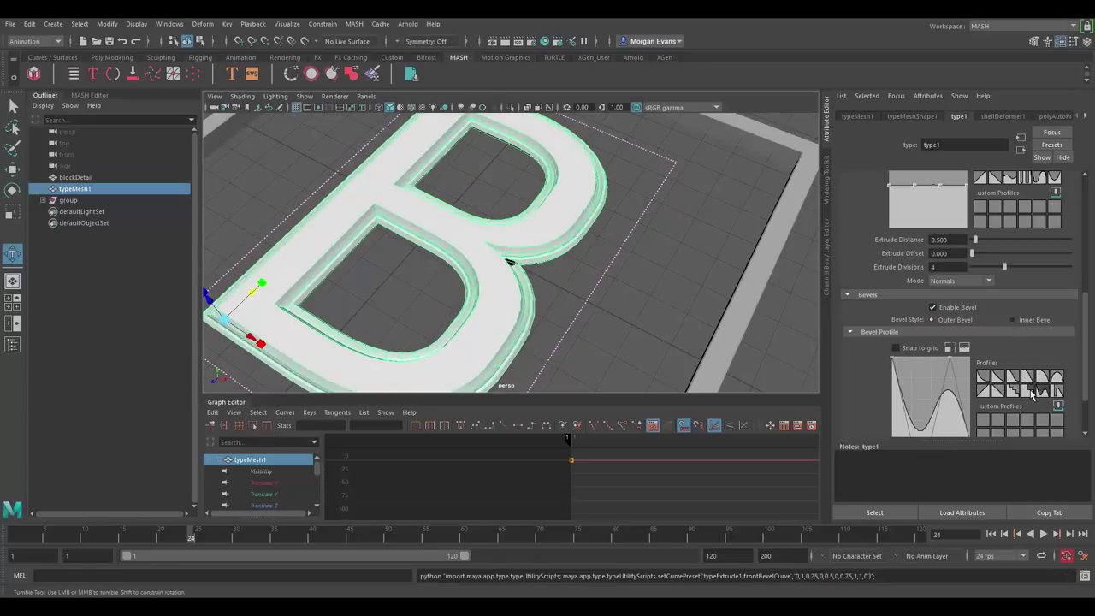
left_click(1029, 393)
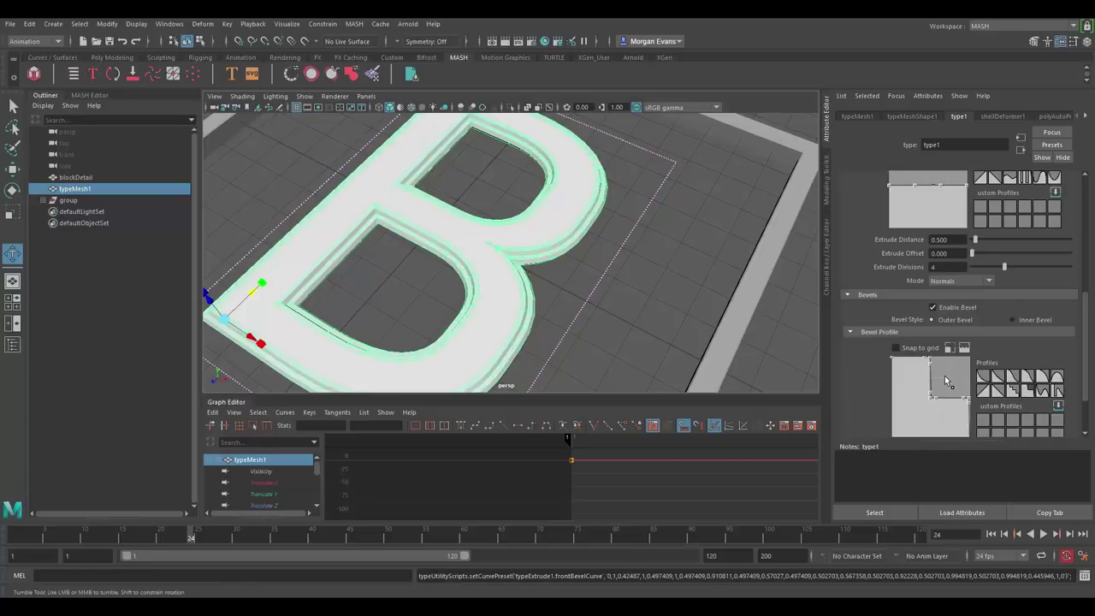
left_click(951, 347)
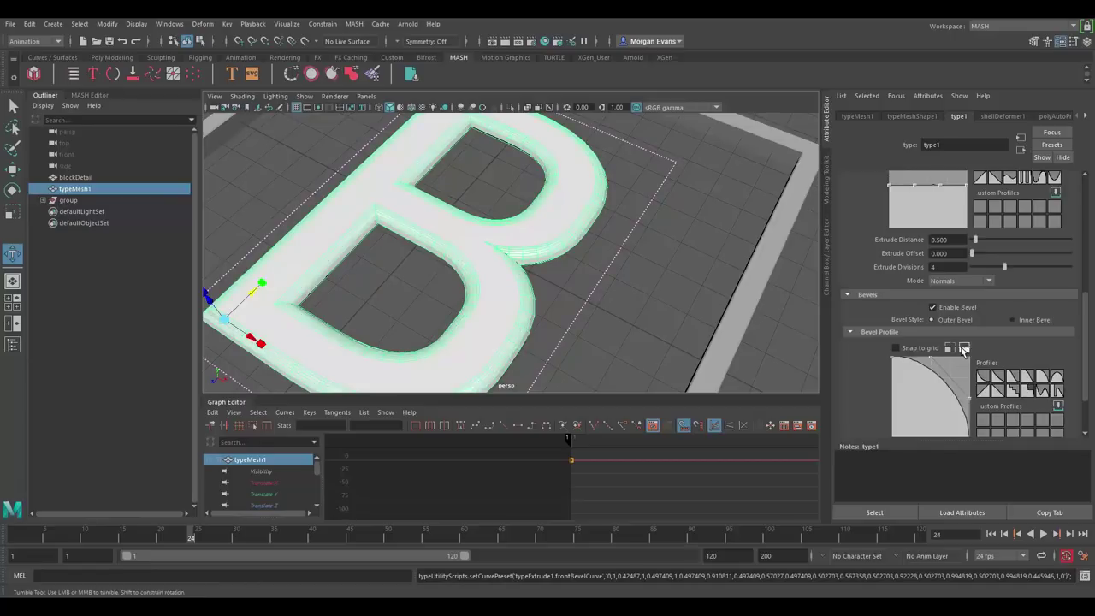
left_click(1026, 390)
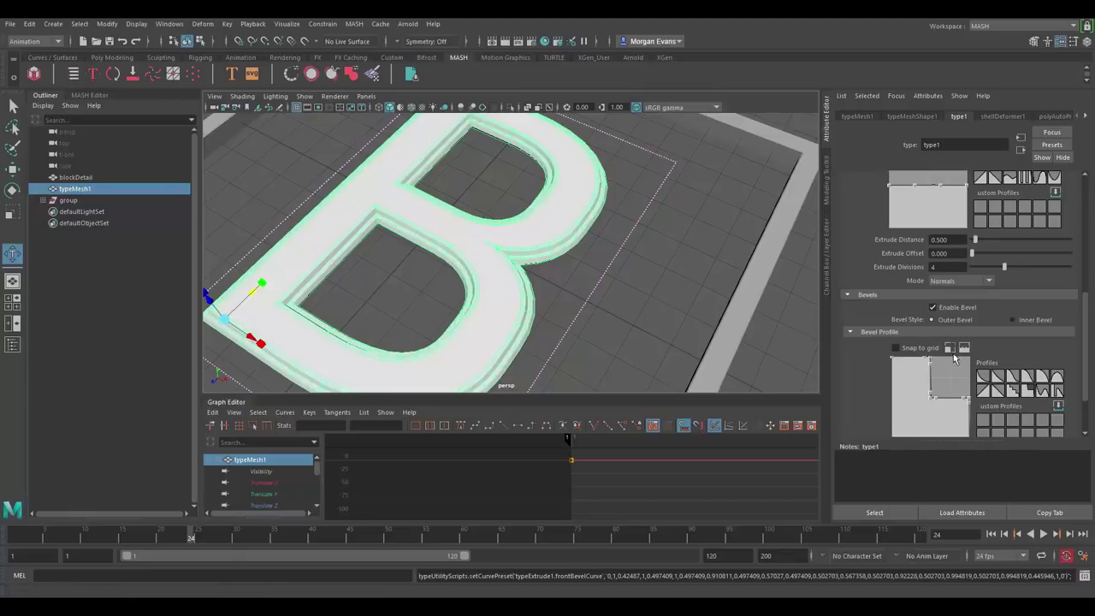
Open the bevel profile in the enlarged Curve Editor and raise the point near the outer end of the step
left_click(949, 348)
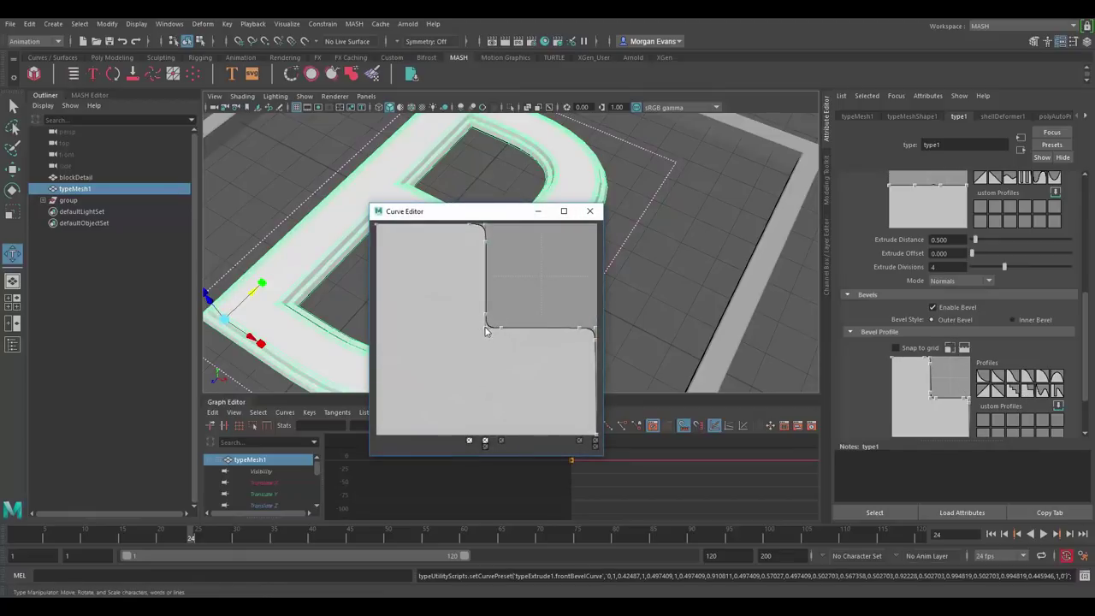
left_click_drag(578, 332, 578, 303)
left_click(594, 330)
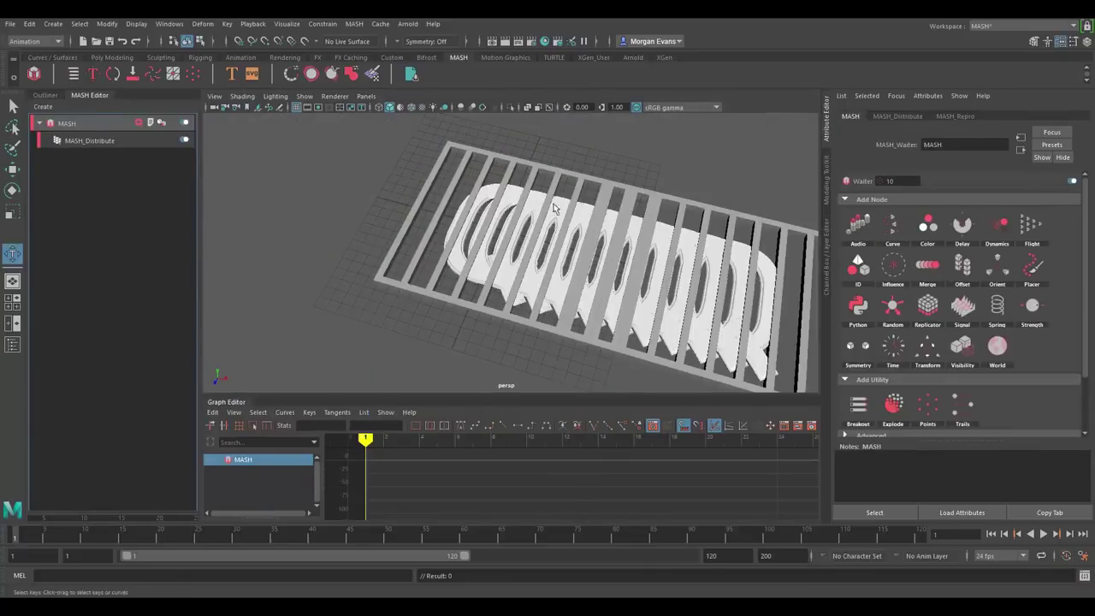
Set the MASH Distribute node's Distance X to 60 to spread the letter blocks apart
right_click_drag(711, 255, 476, 248, "alt")
middle_click_drag(665, 261, 538, 253, "alt")
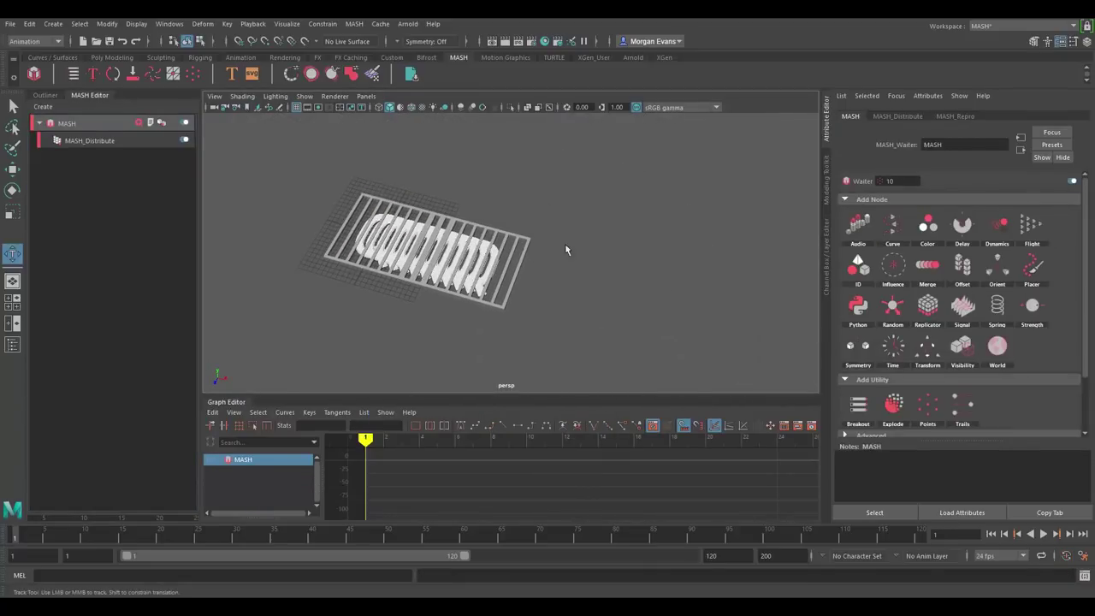
left_click(896, 116)
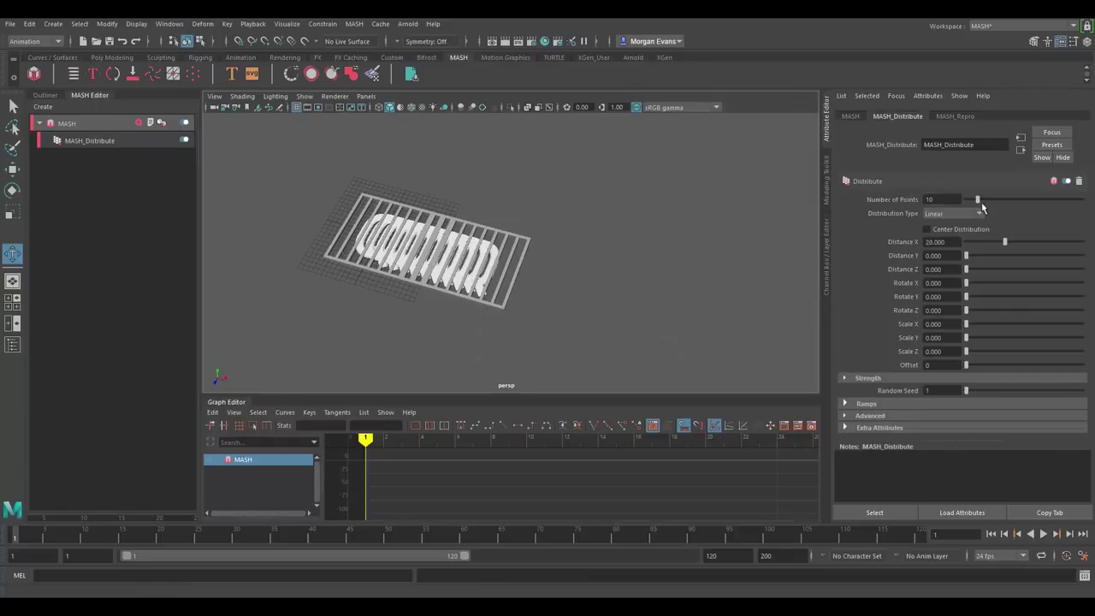
left_click_drag(1005, 242, 1086, 243)
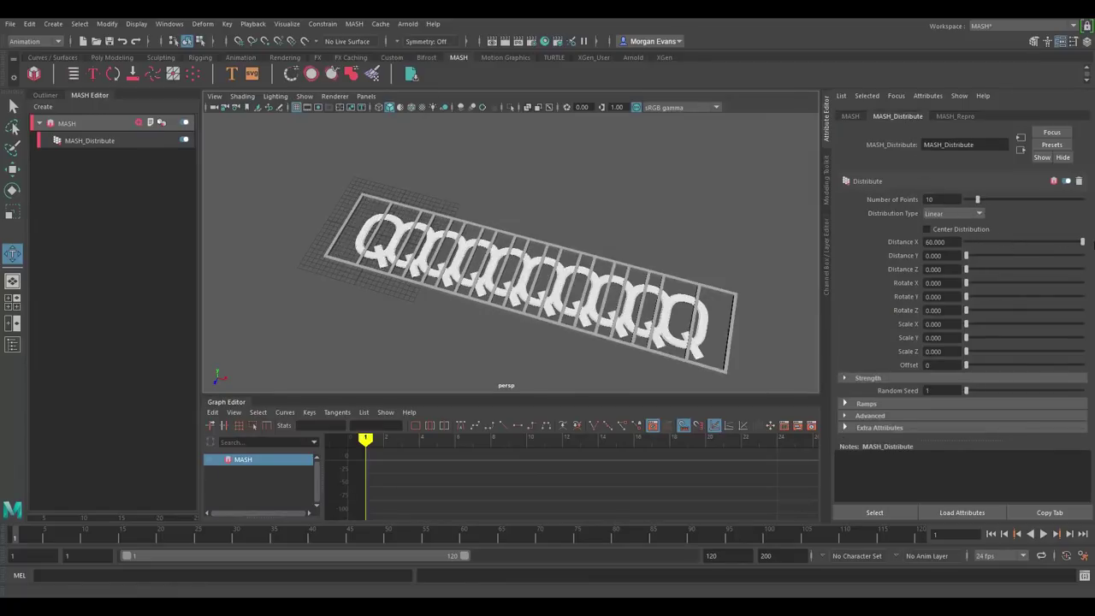
Set the MASH Distribution Type to Radial and its Radius to 20
left_click(954, 213)
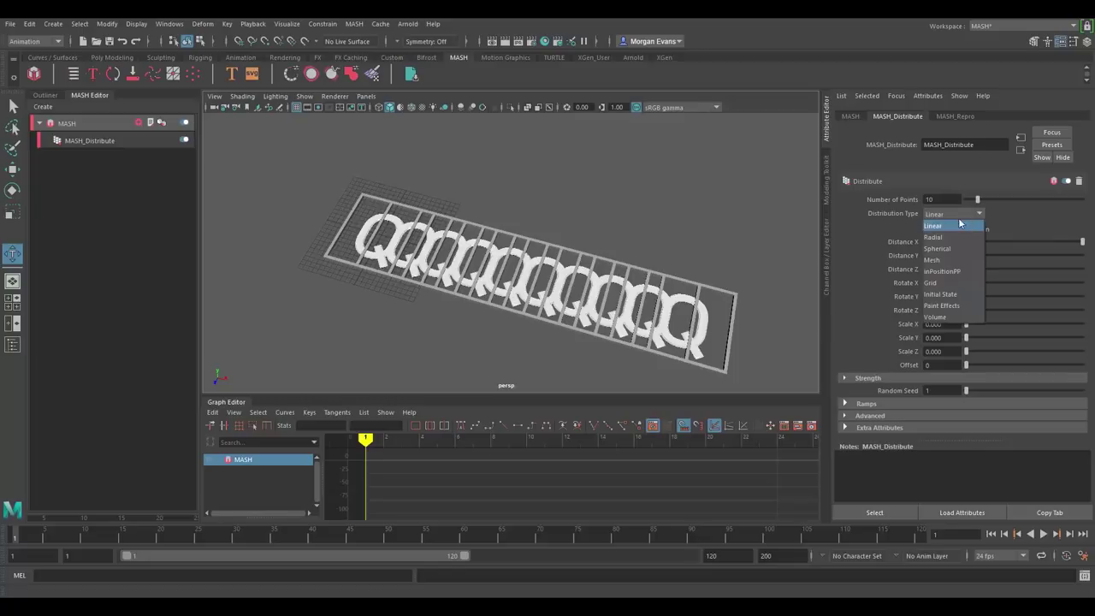
left_click(945, 228)
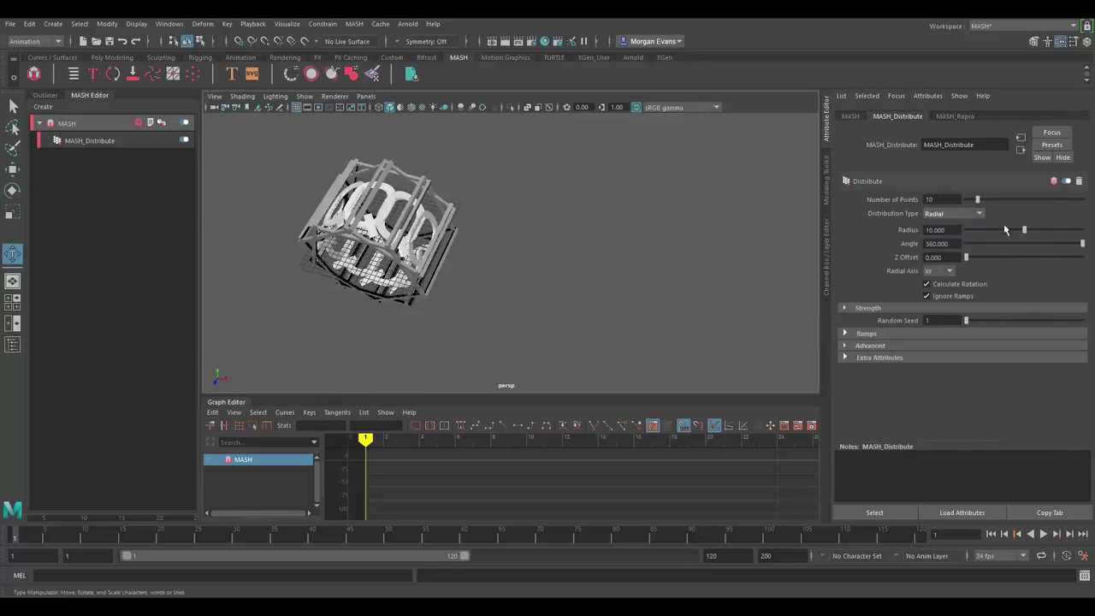
left_click_drag(1023, 229, 1085, 229)
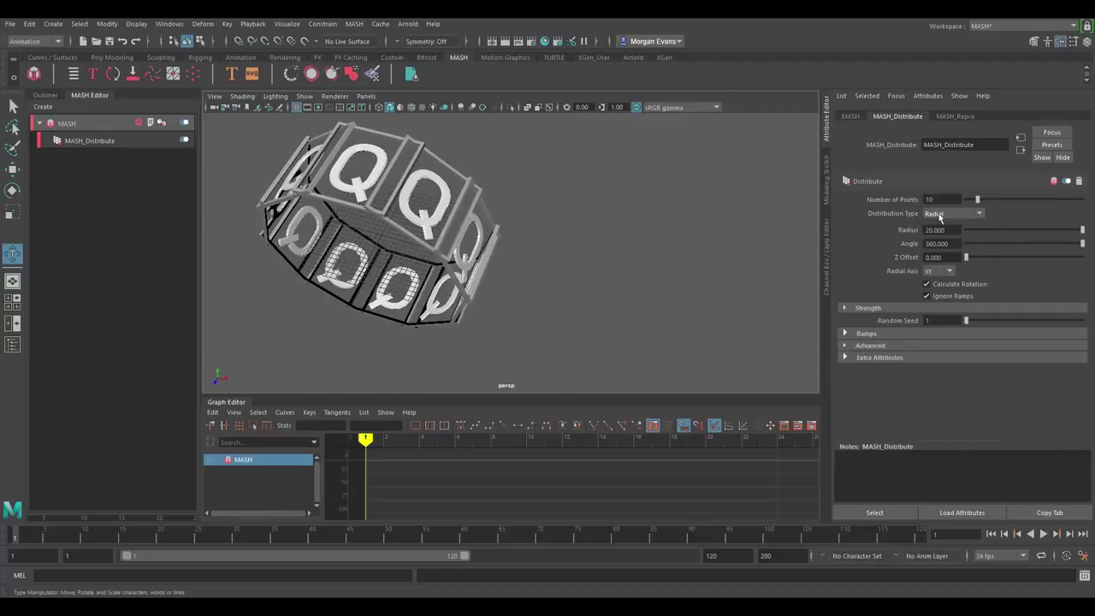
Raise the radial point count, switch the Distribution Type to Grid, and set Distance X, Y and Z to 30
left_click_drag(977, 199, 1007, 199)
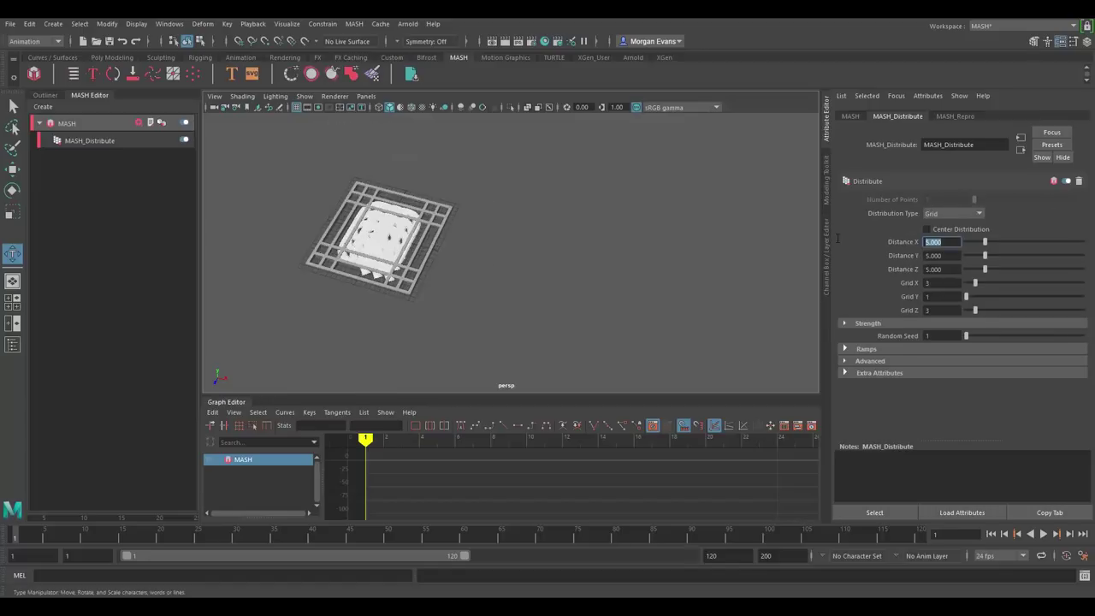
type("30")
key("Tab")
type("30")
key("Tab")
type("30")
key("Return")
left_click_drag(517, 240, 544, 243, "alt")
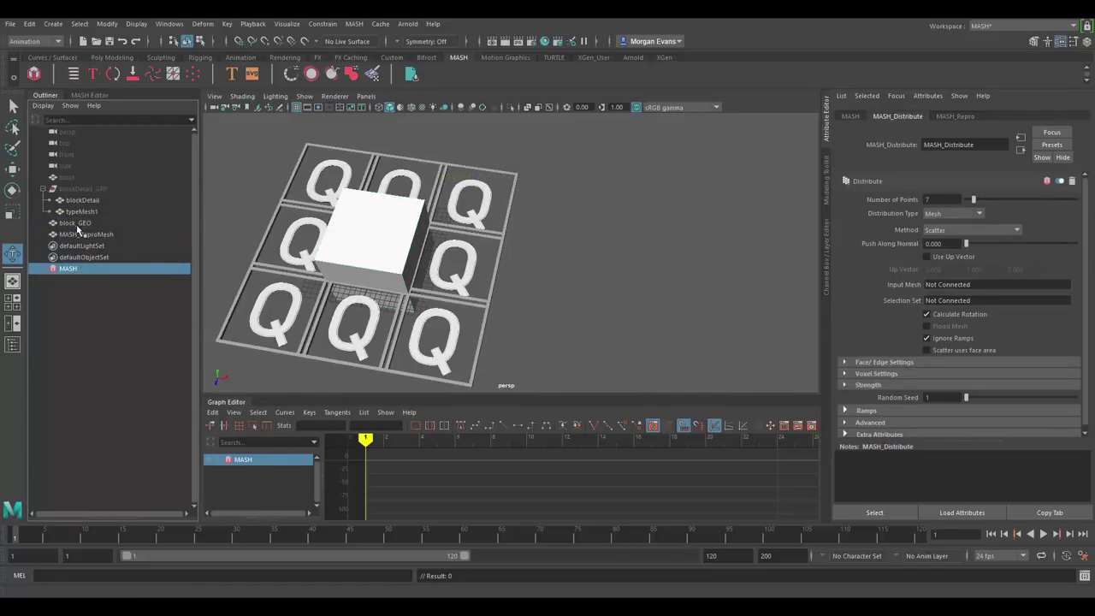
Connect block_GEO as the Input Mesh of the Distribute node's Mesh distribution
middle_click_drag(983, 287, 982, 286)
left_click_drag(448, 246, 470, 218, "alt")
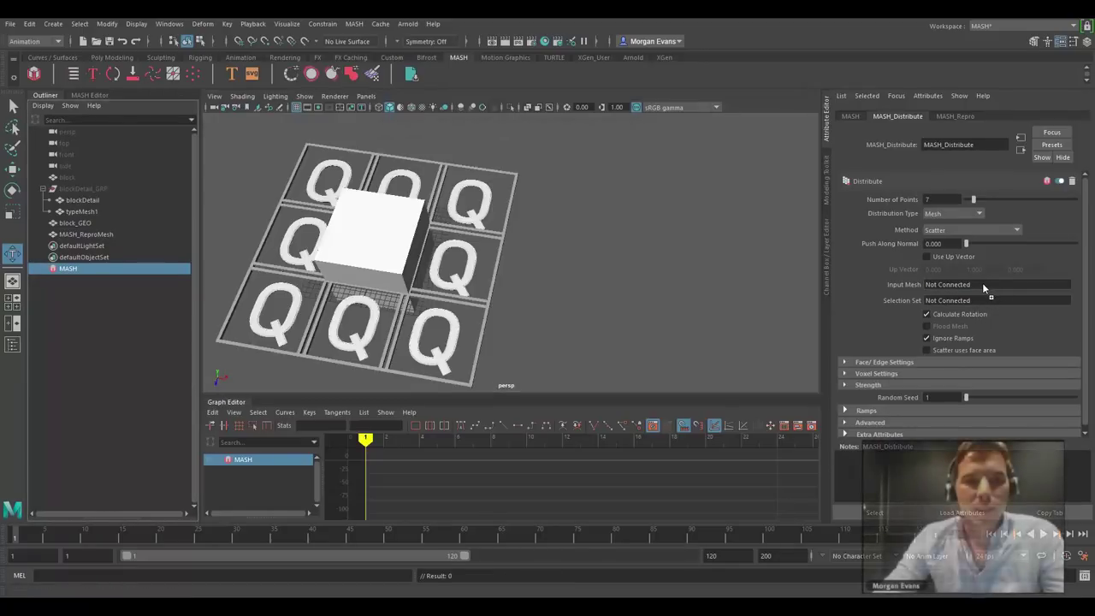
left_click(981, 284)
left_click_drag(465, 219, 503, 229, "alt")
Try the Vertex method for the mesh distribution, and set the Method to Face Centre
left_click(970, 230)
left_click(964, 250)
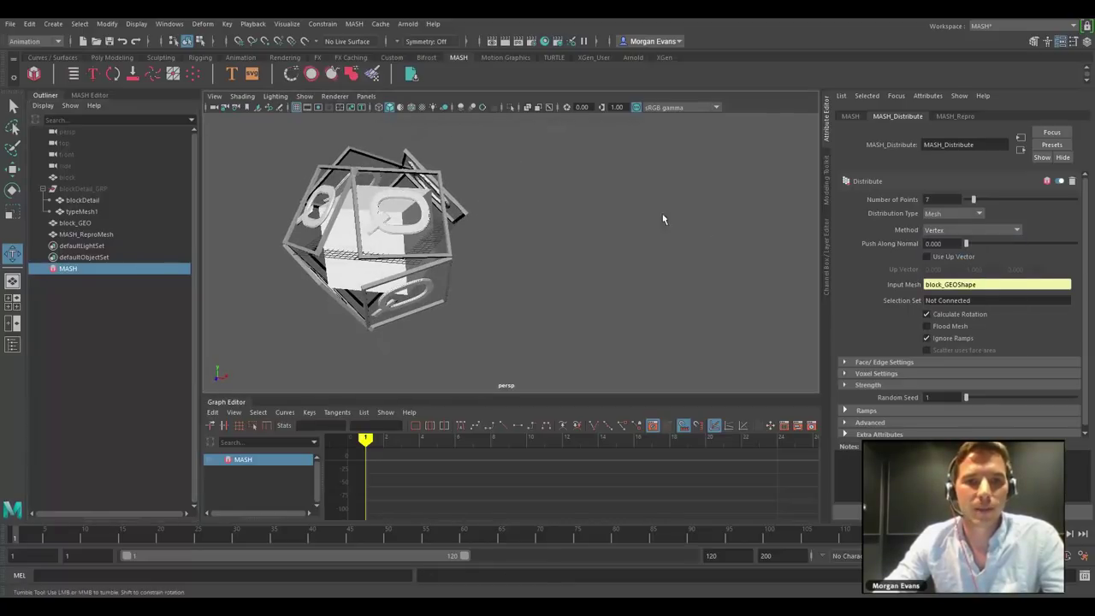
left_click(980, 231)
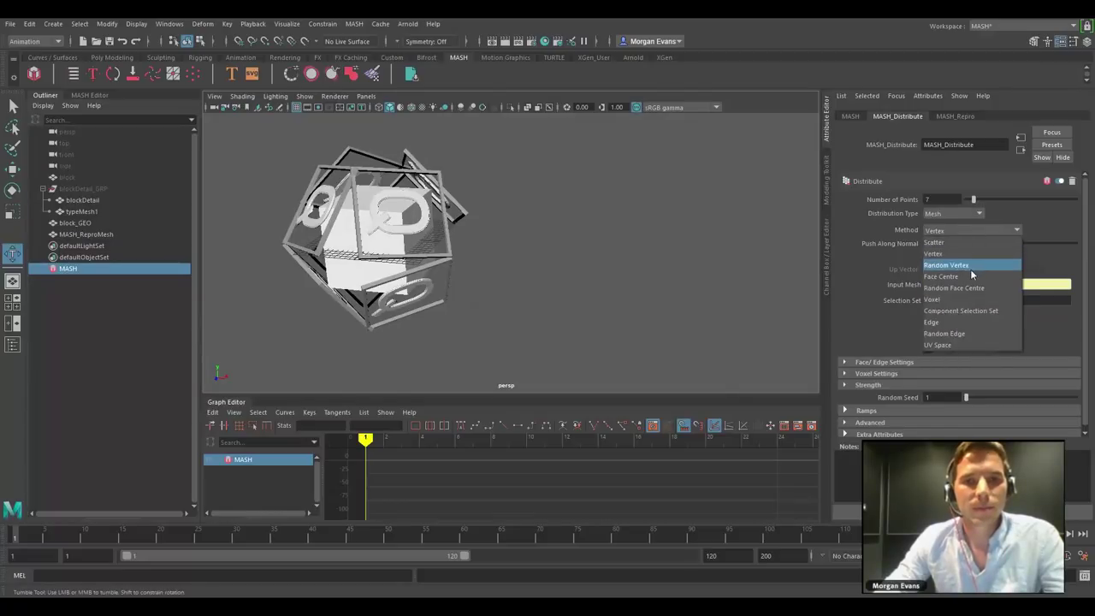
left_click(966, 269)
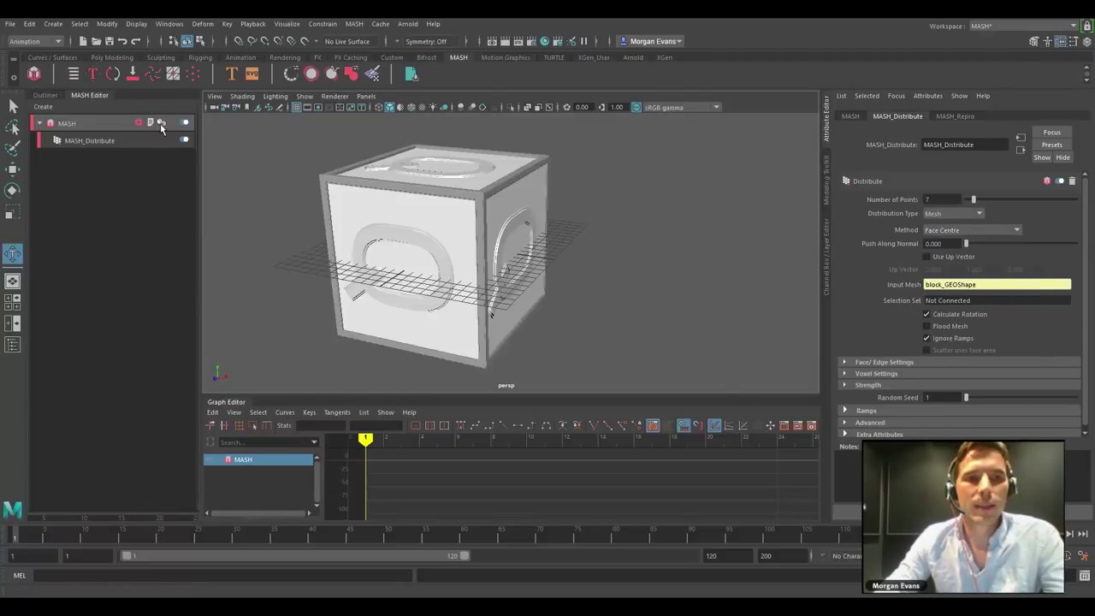
Add a Color node to the MASH network and set its color to red
right_click(137, 124)
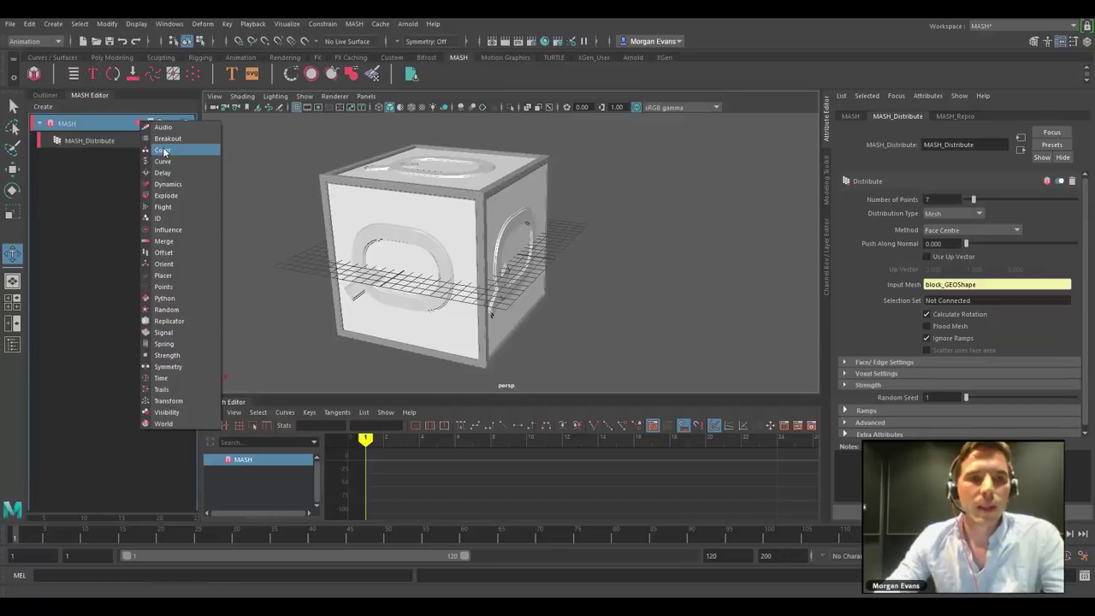
left_click(162, 150)
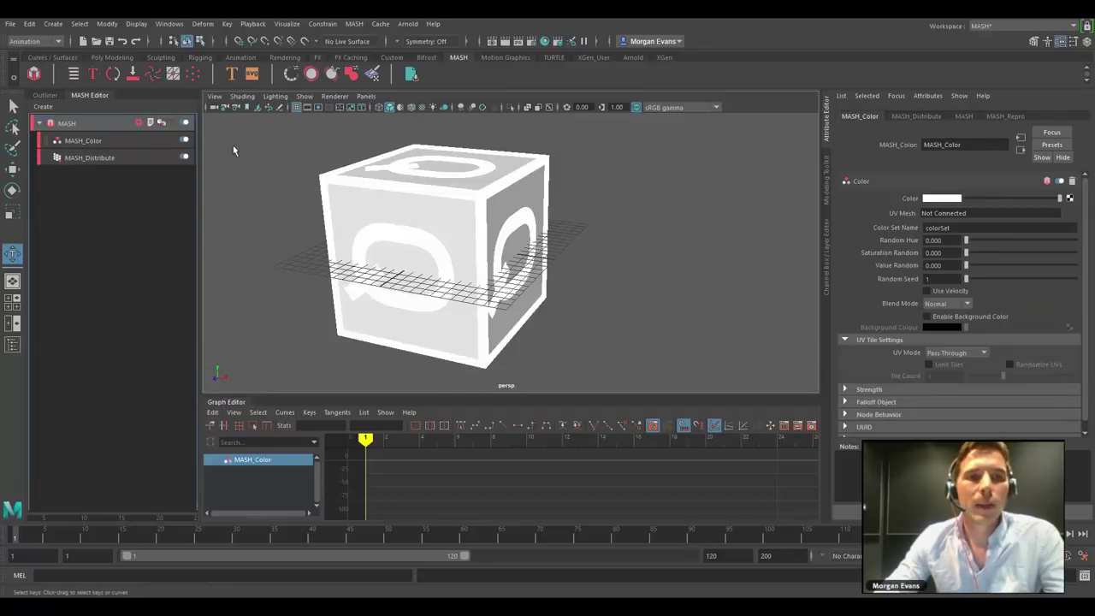
left_click(947, 199)
left_click(905, 170)
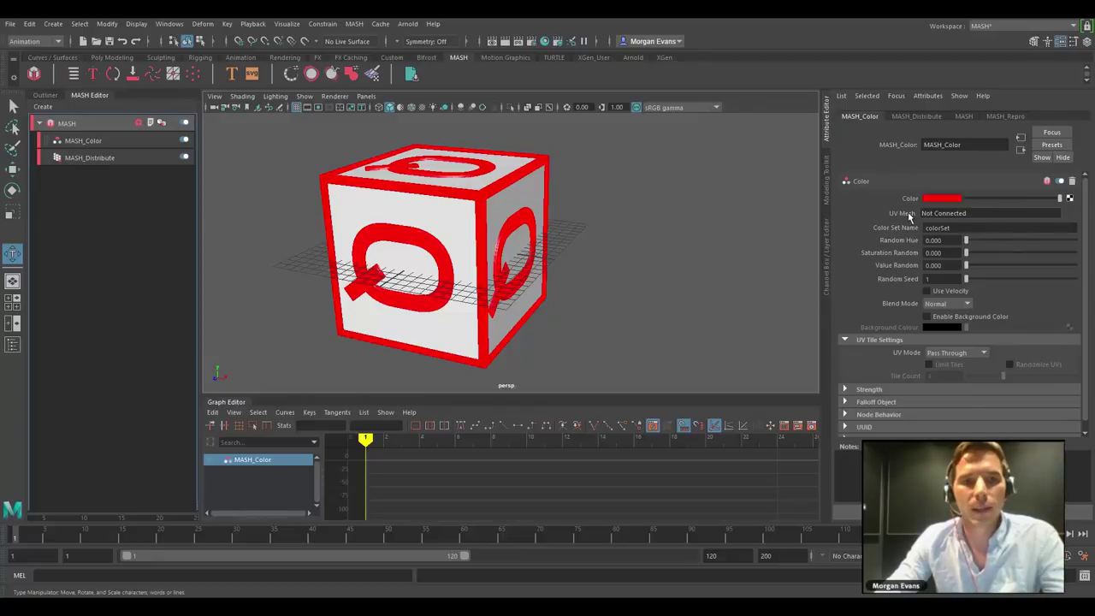
Set the Color node's Random Hue to 1 and Random Seed to 31, and scrub the timeline to frame 23
mouse_move(965, 241)
left_mouse_down()
mouse_move(1078, 242)
mouse_move(963, 248)
left_mouse_up()
left_click_drag(633, 534, 1, 497)
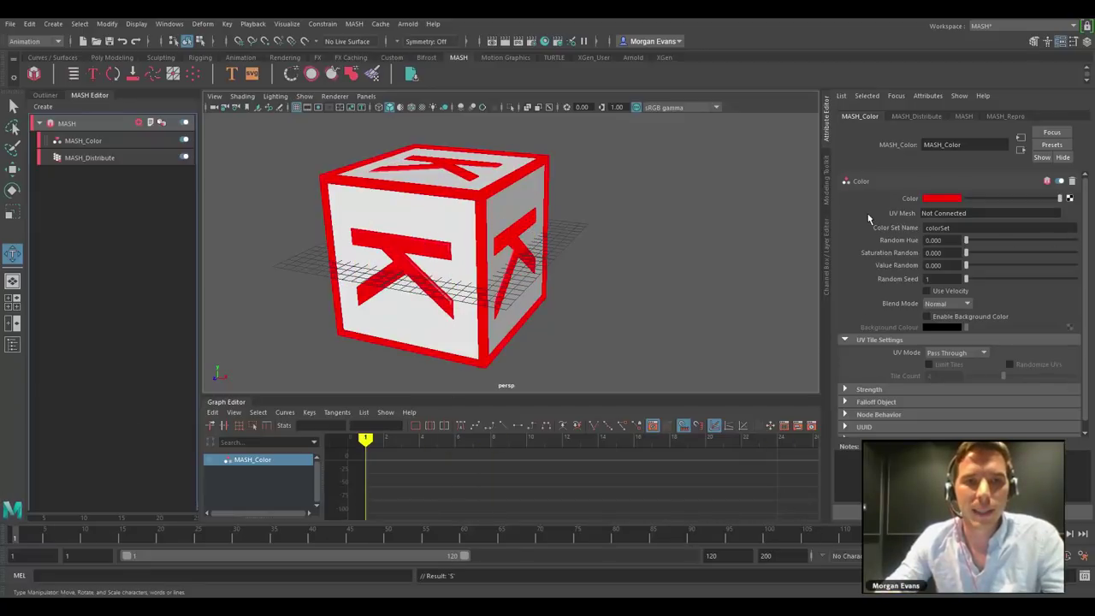
left_click_drag(35, 537, 179, 546)
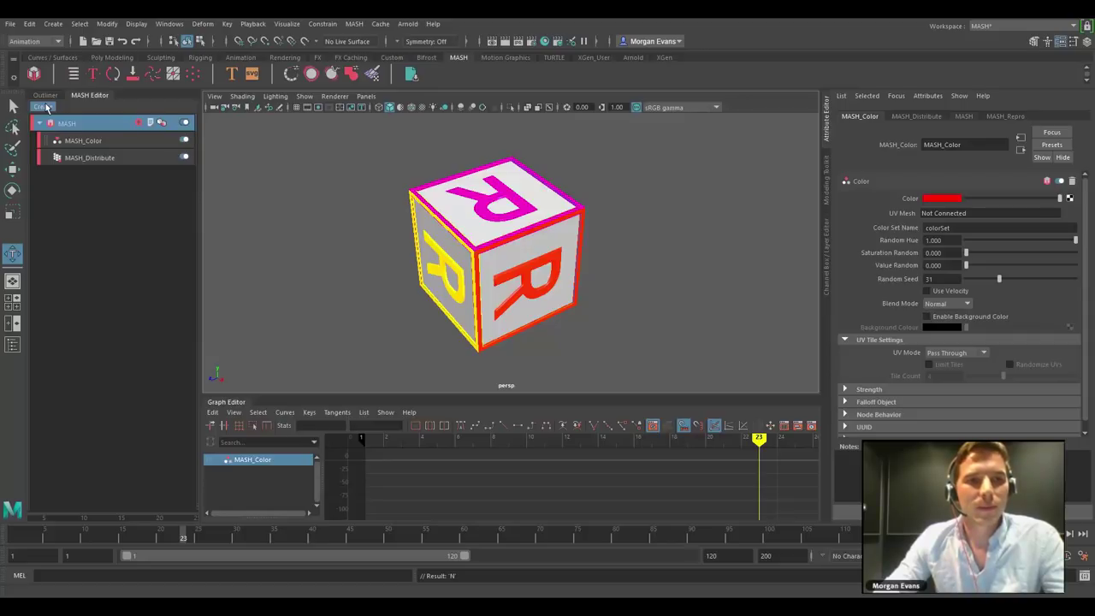
Inspect the MASH_Color node, select MASH_ReproMesh in the Outliner, and clear the selection
left_click(89, 141)
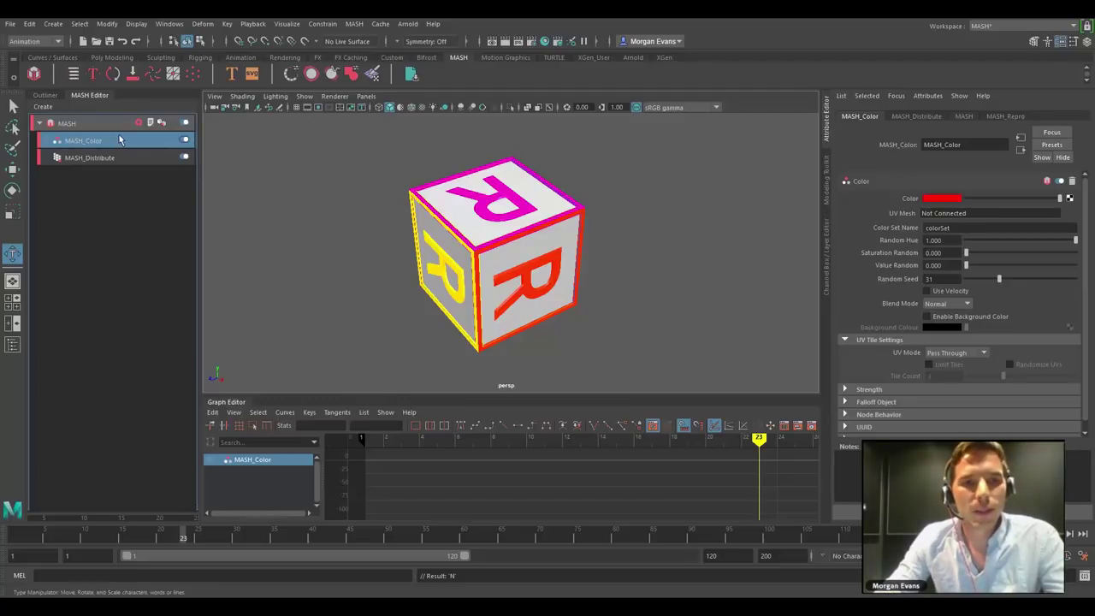
left_click(47, 95)
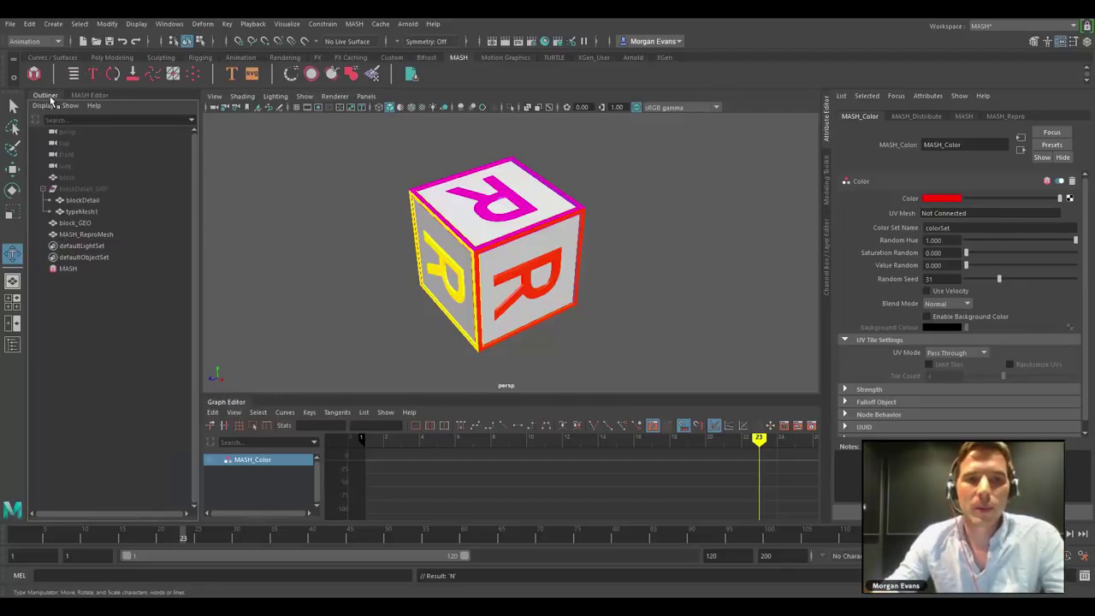
left_click(89, 234)
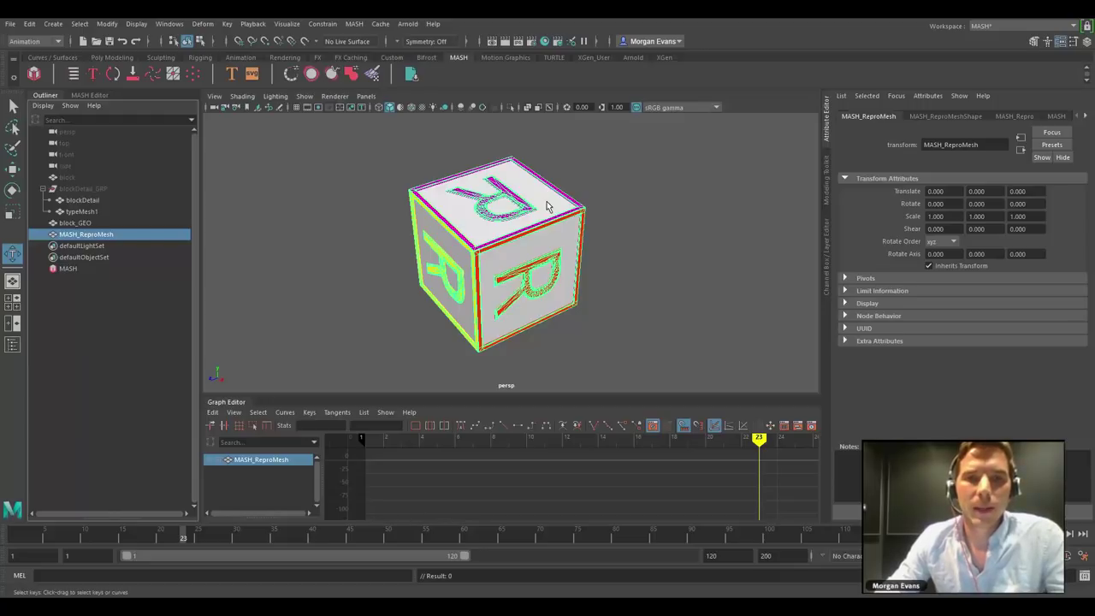
left_click(645, 210)
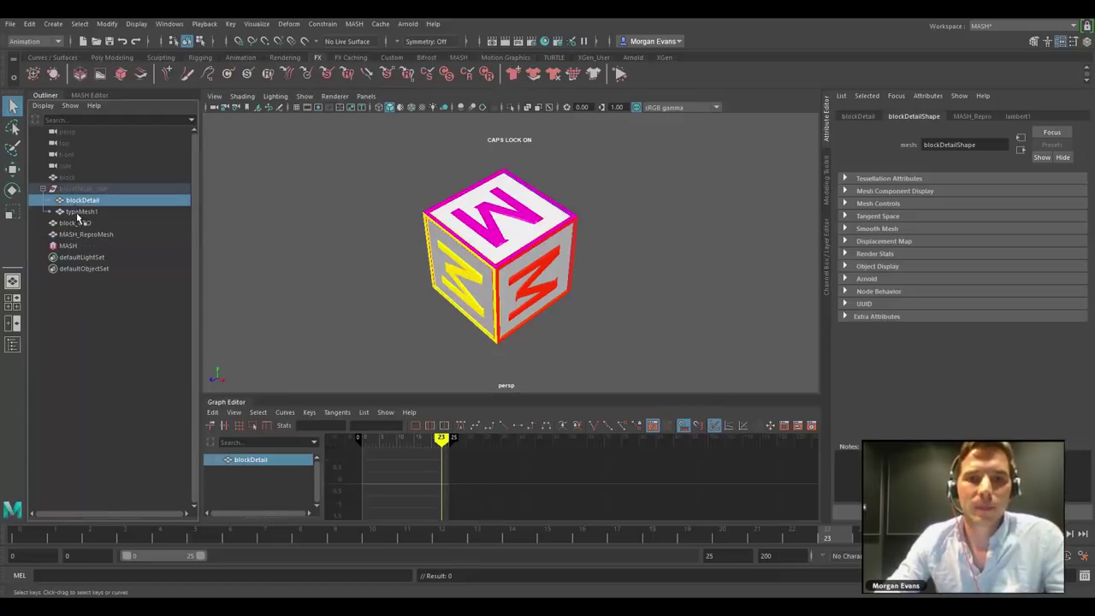
Open the type1 generator settings of typeMesh1 and scrub to frame 20 to examine how its letters change
left_click(82, 212)
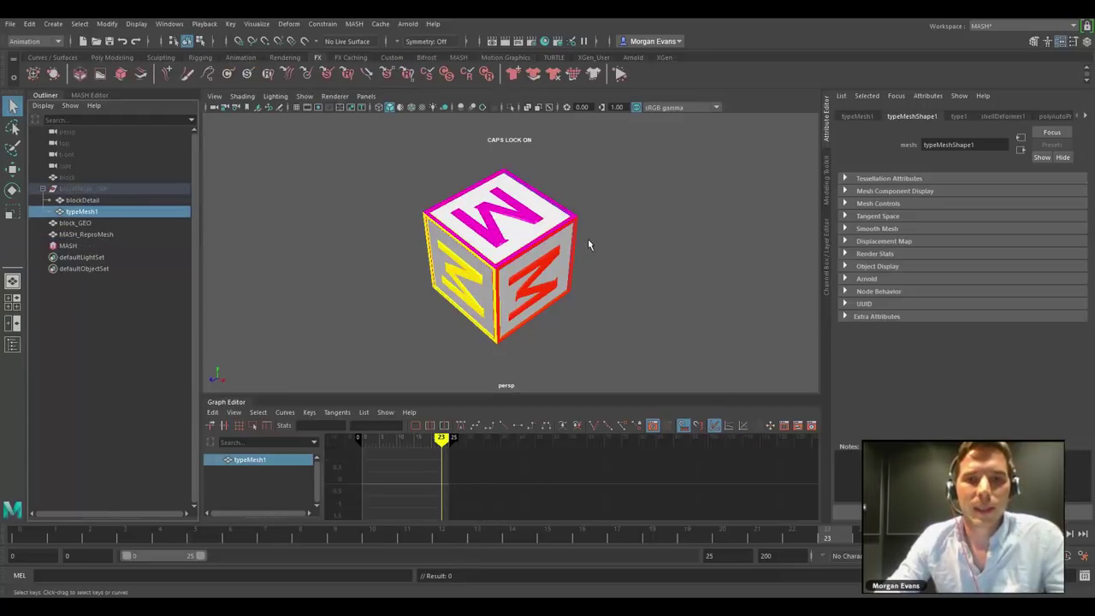
left_click(959, 117)
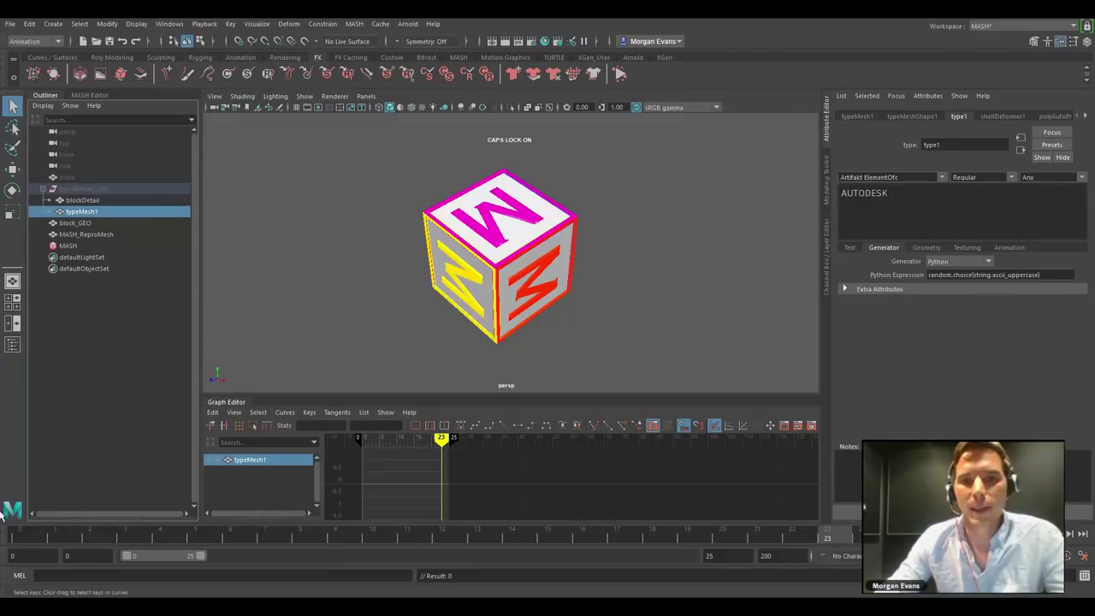
left_click(29, 536)
left_click_drag(29, 536, 744, 489)
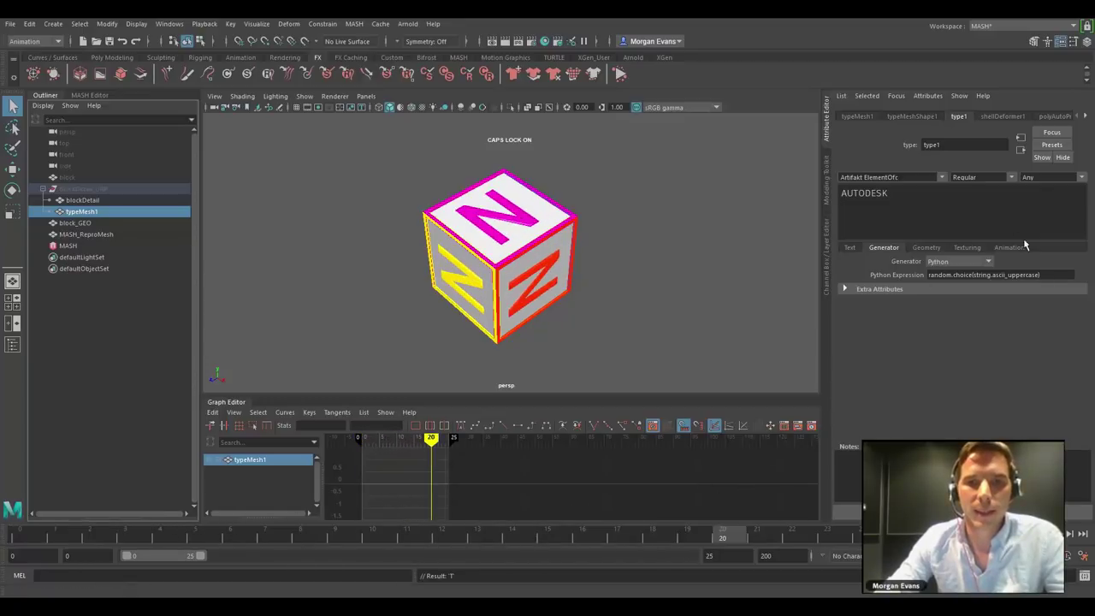
Replace the type generator's Python expression with string.ascii_uppercase[int(cmds.currentTime( query=True ))]
left_click_drag(1052, 273, 887, 270)
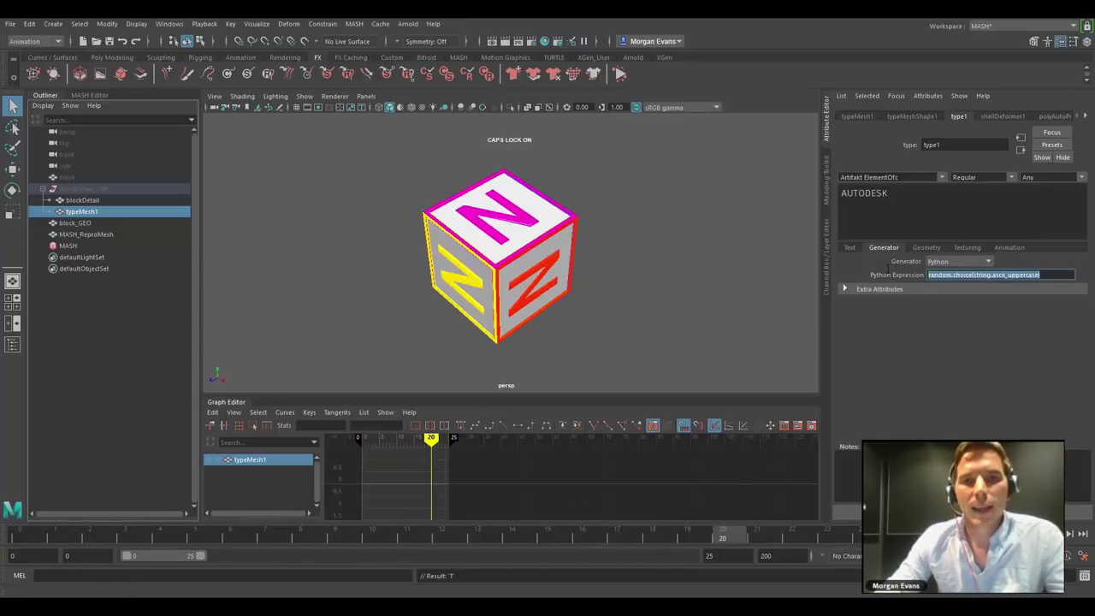
left_click(1043, 275)
type("[int(cmds.currentTime( query=True ))]")
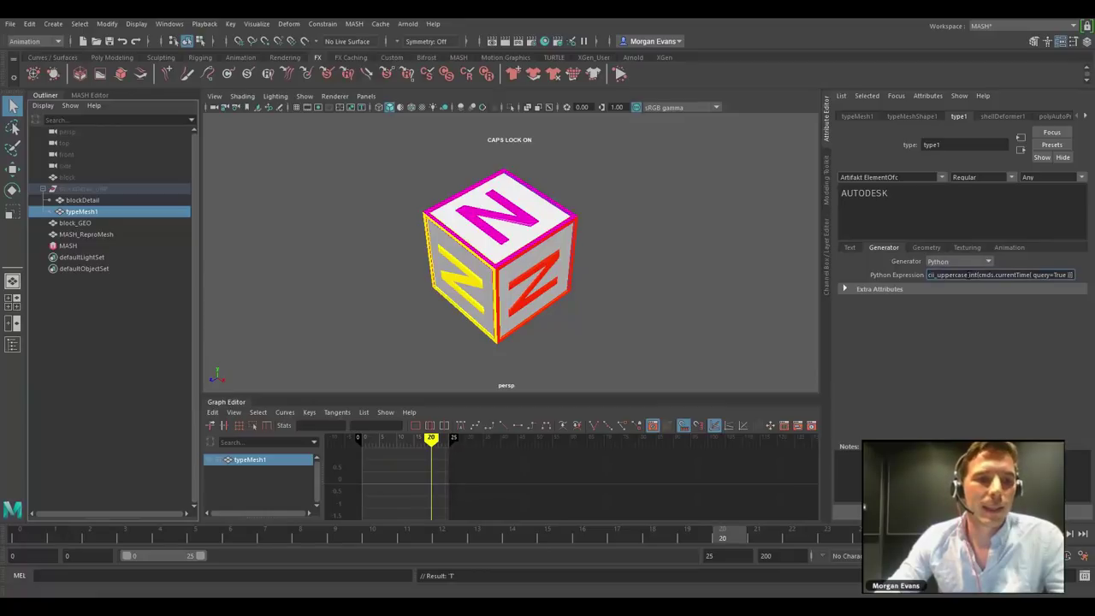
Review the uppercase-list and current-time parts of the Python expression, and scrub the timeline to check the letter sequence
left_click_drag(964, 275, 892, 281)
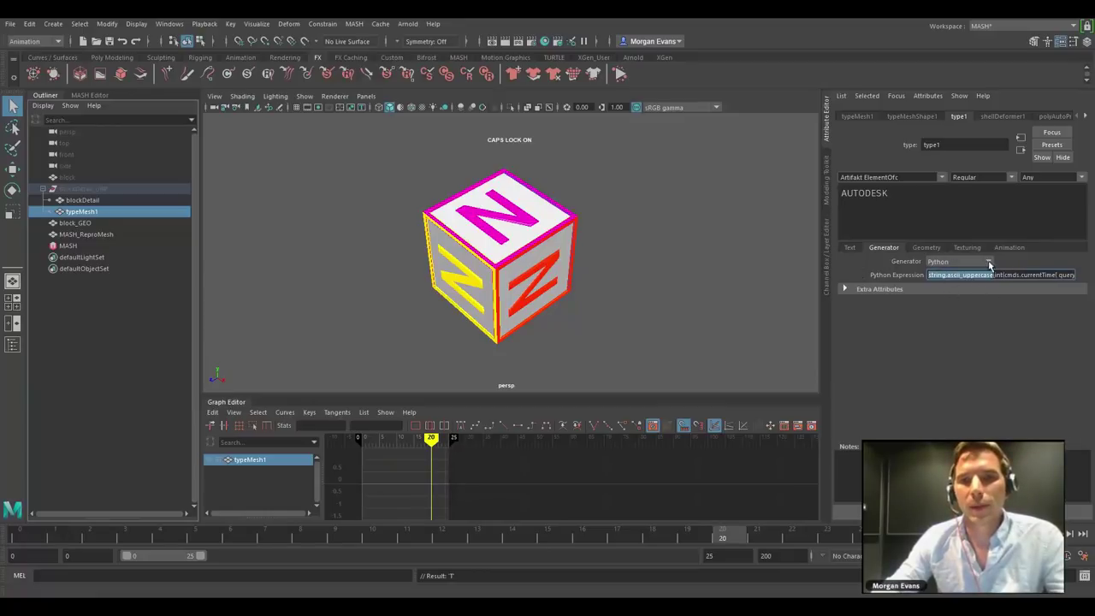
left_click_drag(994, 275, 1092, 273)
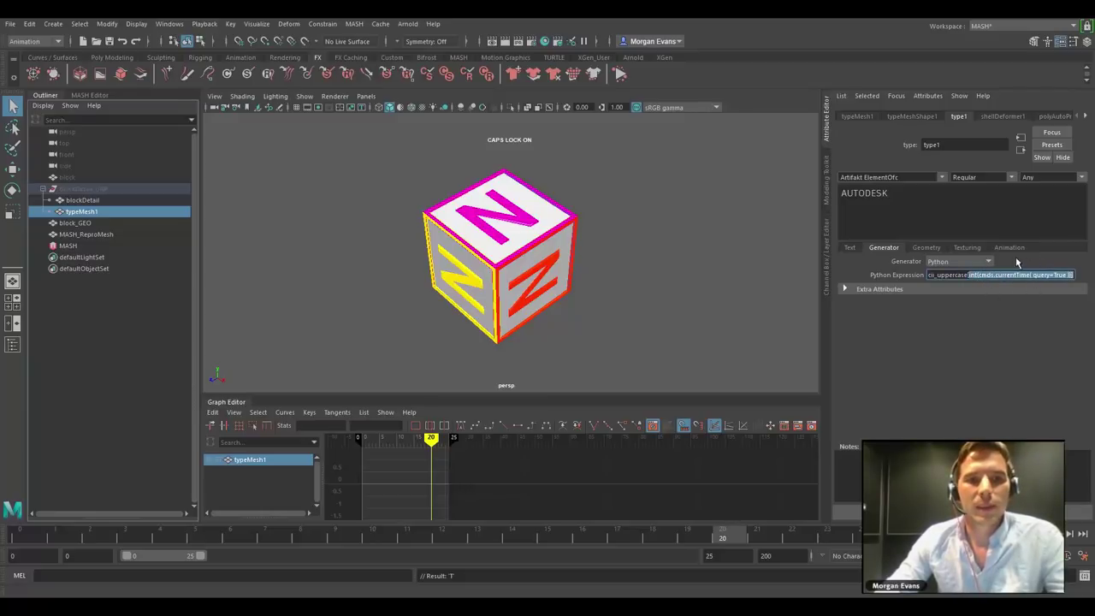
left_click(234, 513)
left_click_drag(78, 540, 862, 530)
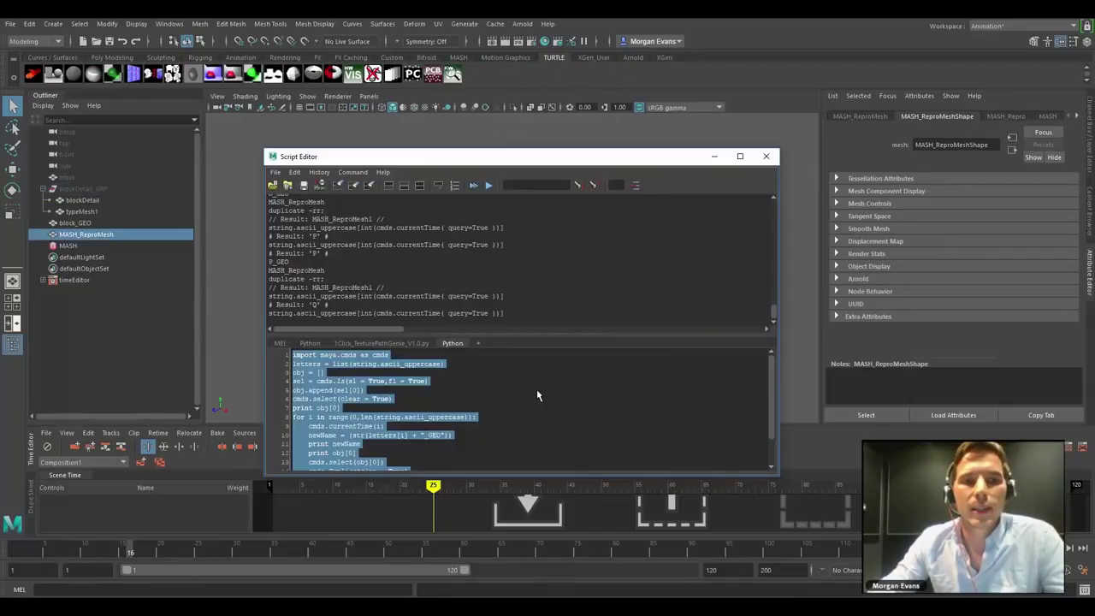
Spread the selected letter groups linearly along Translate X up to 200, and enter another linear Translate X spread
left_click(1030, 131)
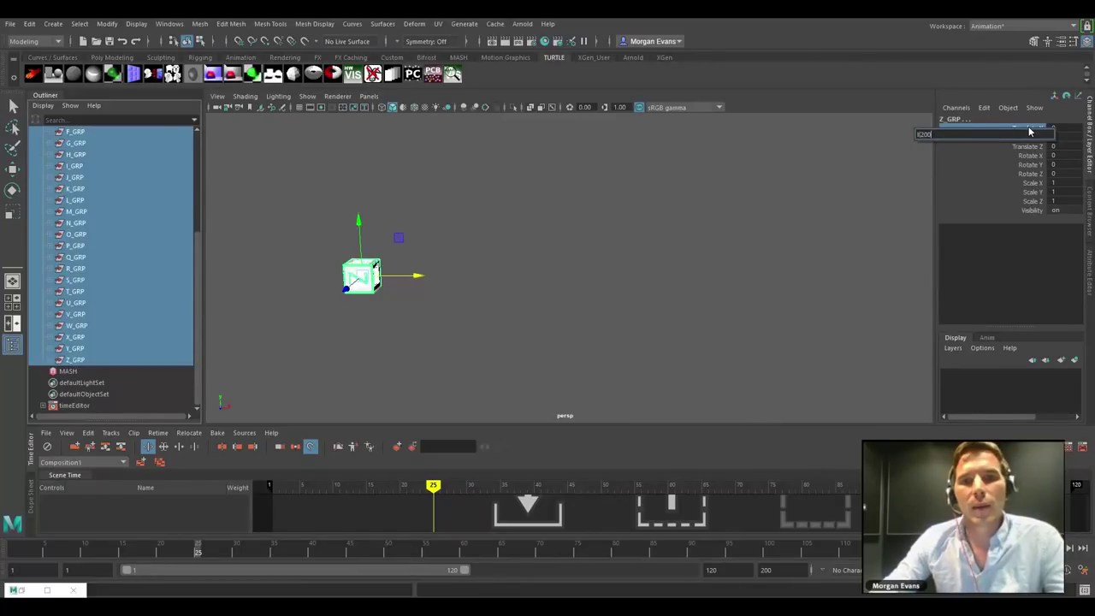
key("Return")
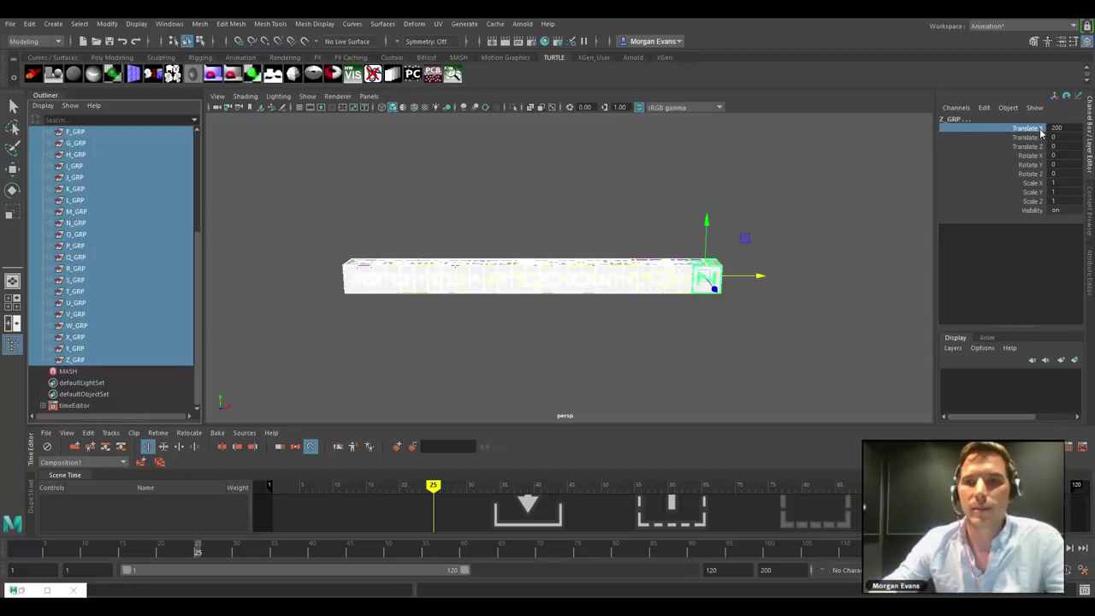
right_click(1040, 131)
type("l(5")
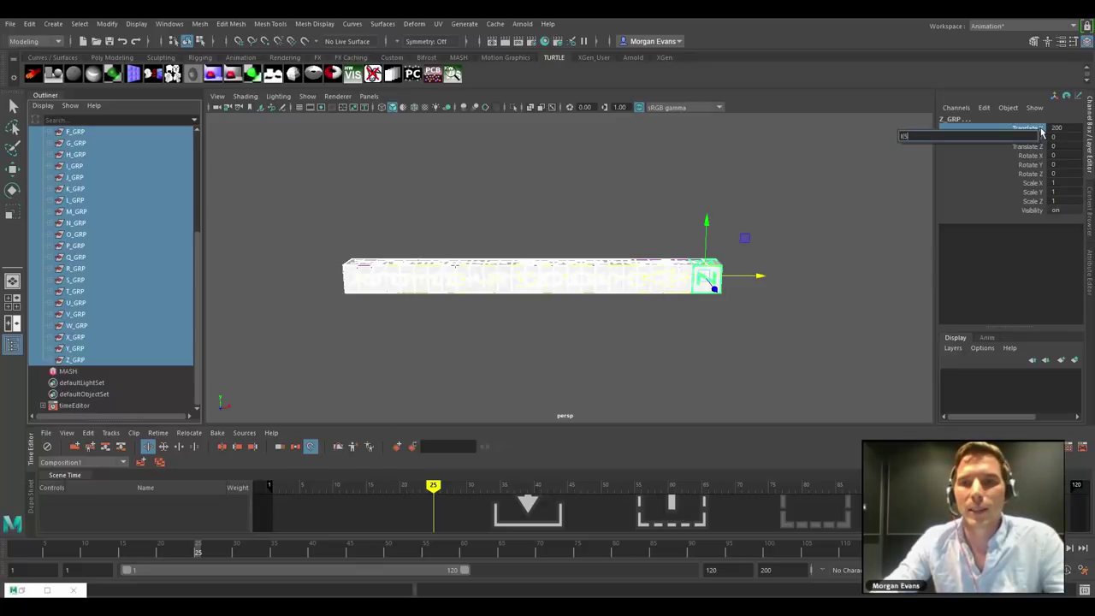
key("BackSpace")
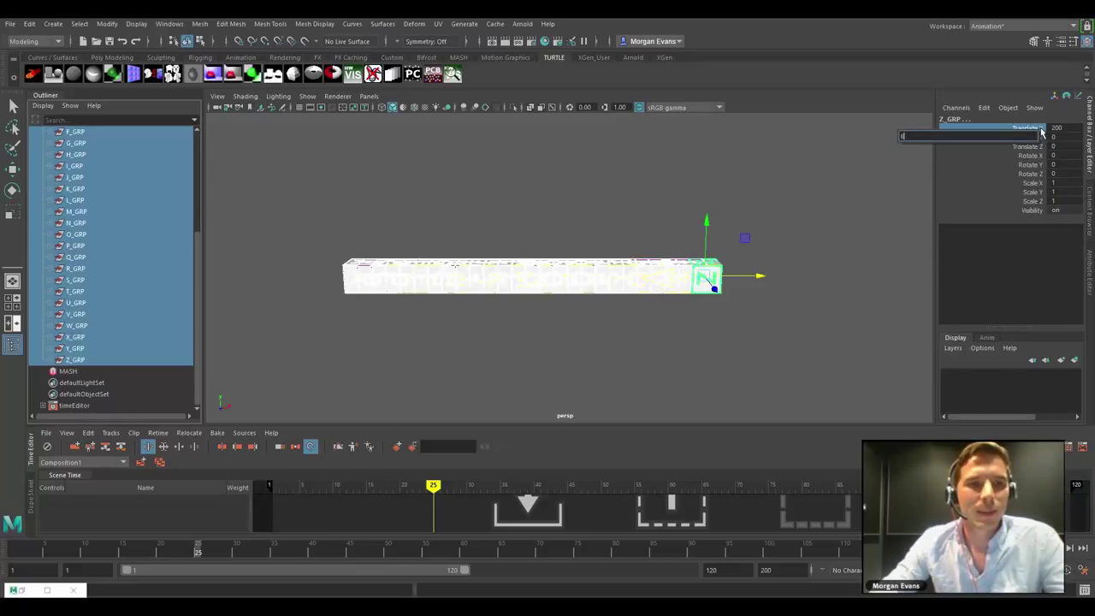
key("Return")
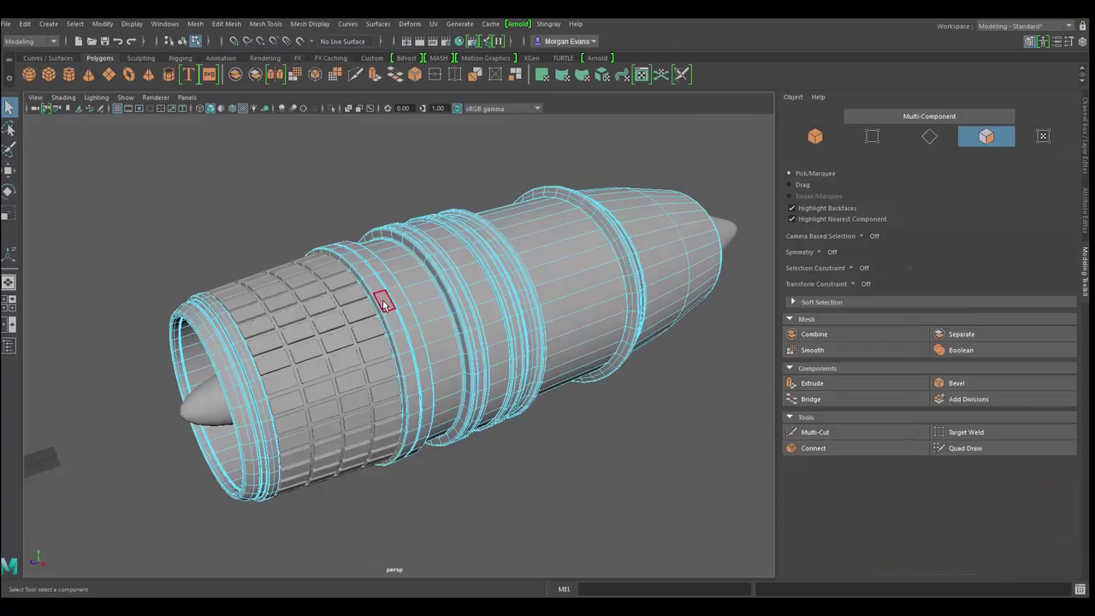
Select the face loops on the ring just behind the engine's tiled section and connect them with 1 segment
left_click(383, 302)
double_click(374, 286, "shift")
double_click(393, 293, "shift")
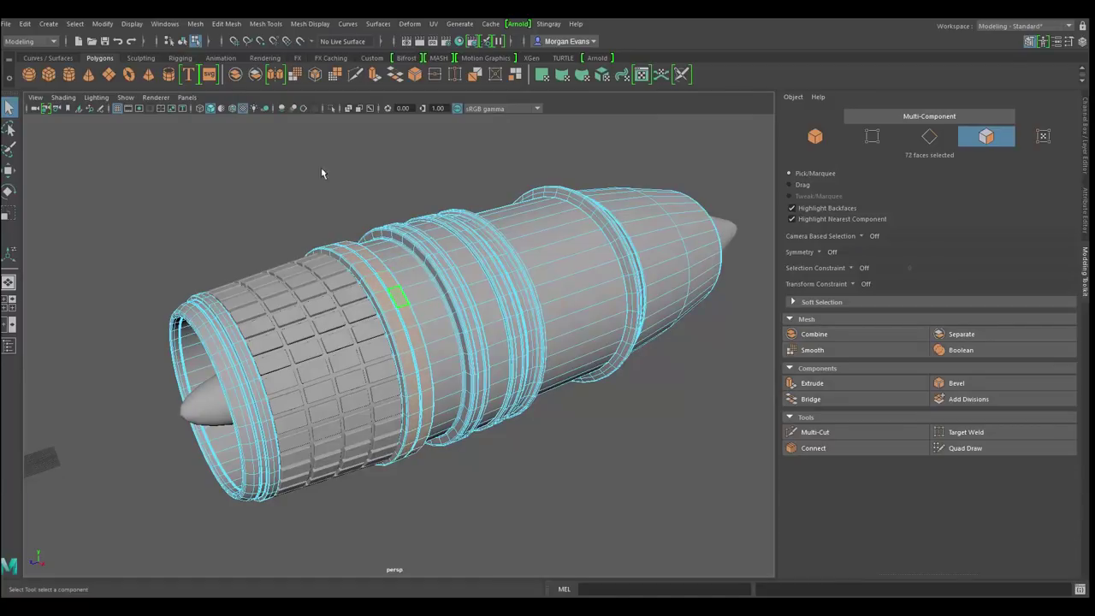
left_click(837, 448)
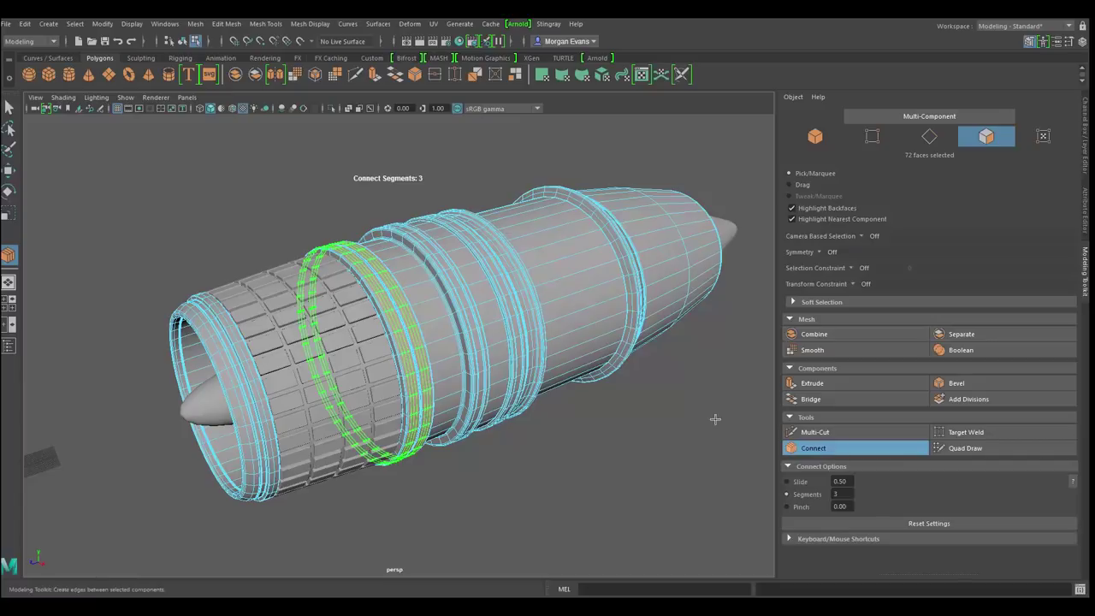
left_click_drag(844, 494, 814, 489)
type("1")
key("Return")
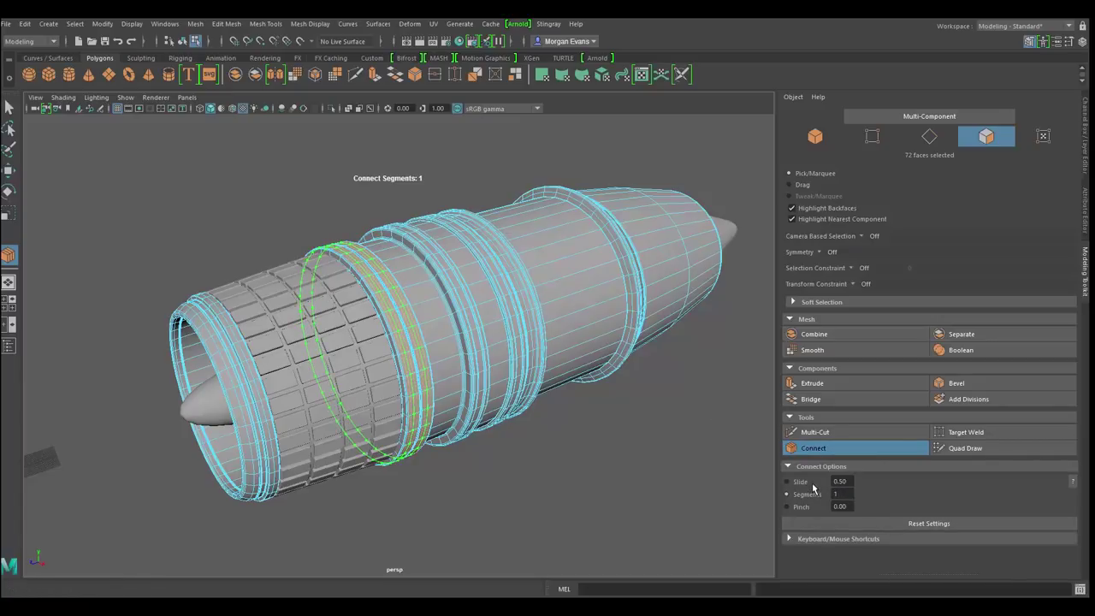
key("Return")
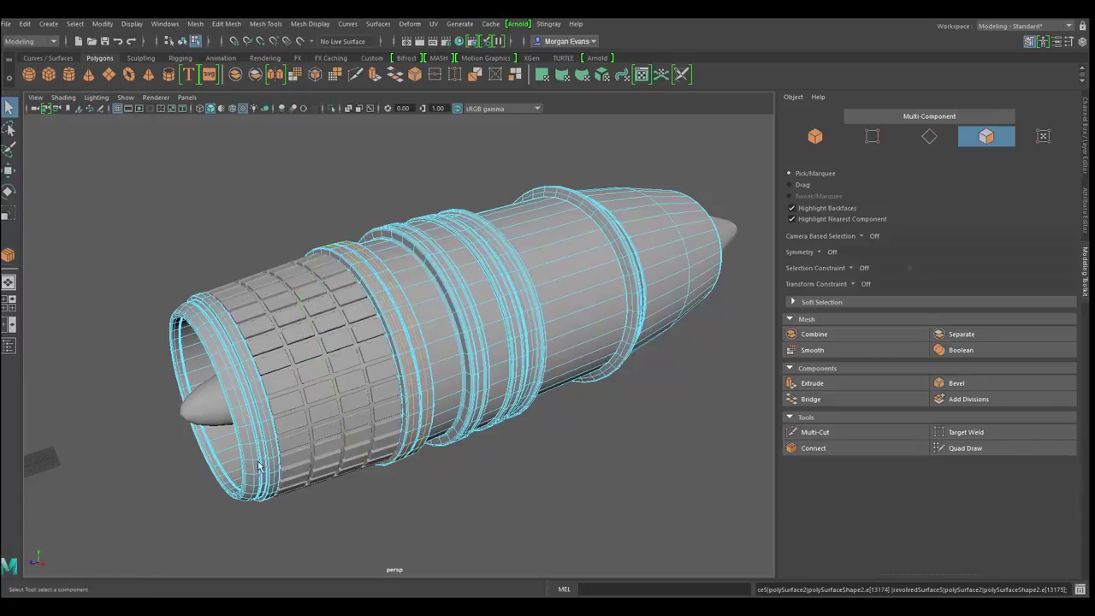
Convert the new edge loop on the engine ring to a curve with Polygon Edges to Curve
left_click(92, 24)
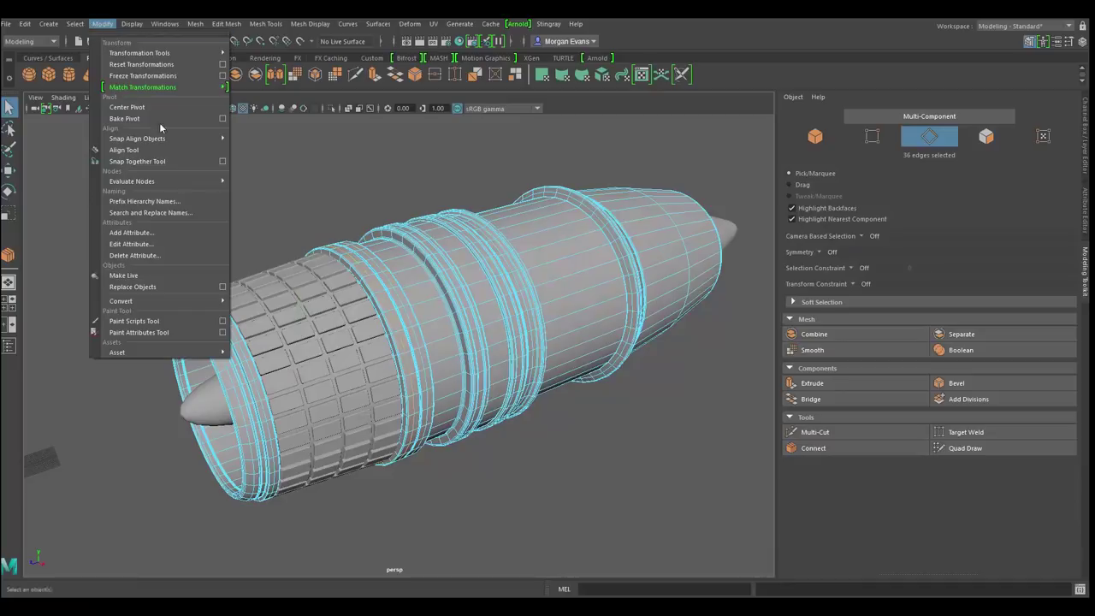
mouse_move(219, 301)
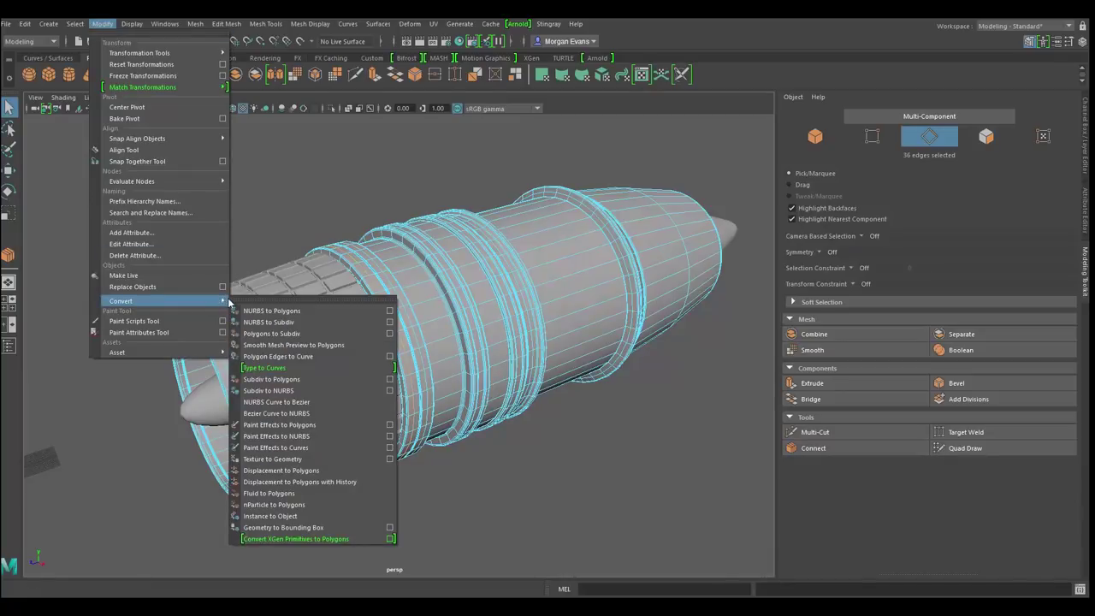
left_click(360, 356)
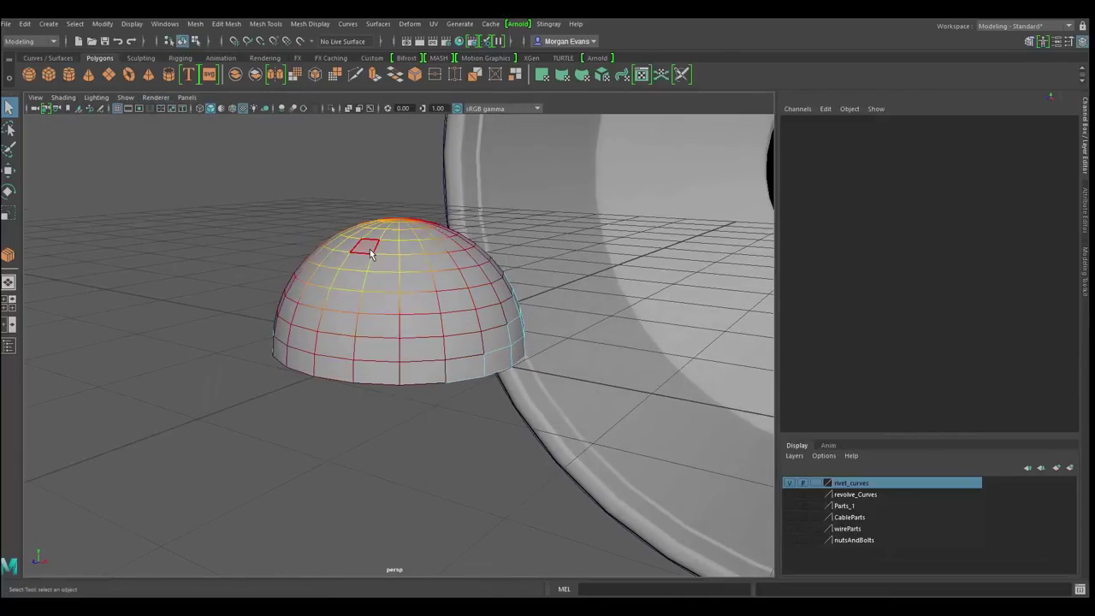
Flatten the half sphere into a rivet head by moving its crown vertex down with soft selection
right_click_drag(370, 248, 402, 265)
mouse_move(418, 272)
left_mouse_down("alt")
mouse_move(435, 306)
mouse_move(434, 355)
mouse_move(423, 339)
mouse_move(427, 273)
left_mouse_up("alt")
left_click(406, 337)
key("w")
left_click_drag(399, 160, 411, 210)
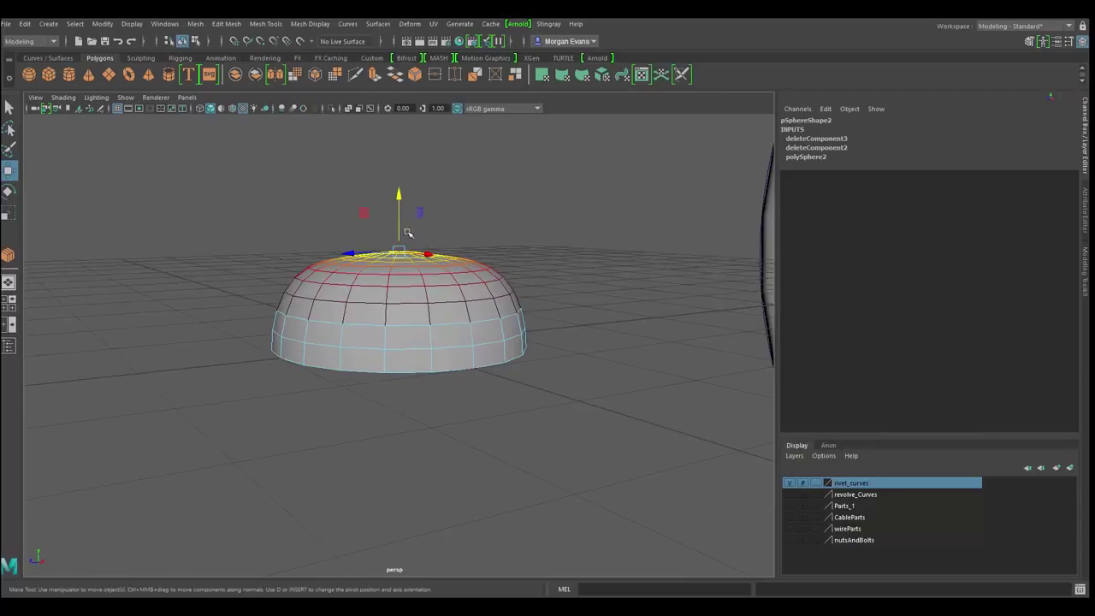
key("b")
left_click(401, 188)
key("ctrl+z")
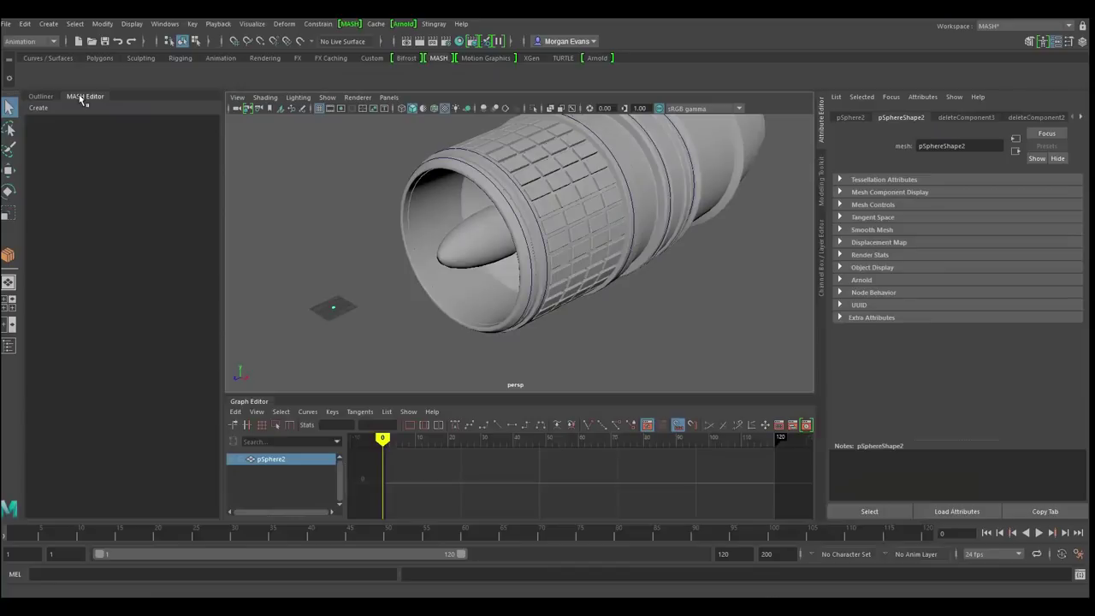
Create a MASH network from the rivet head and open its Distribute node
left_click(38, 108)
left_click(66, 118)
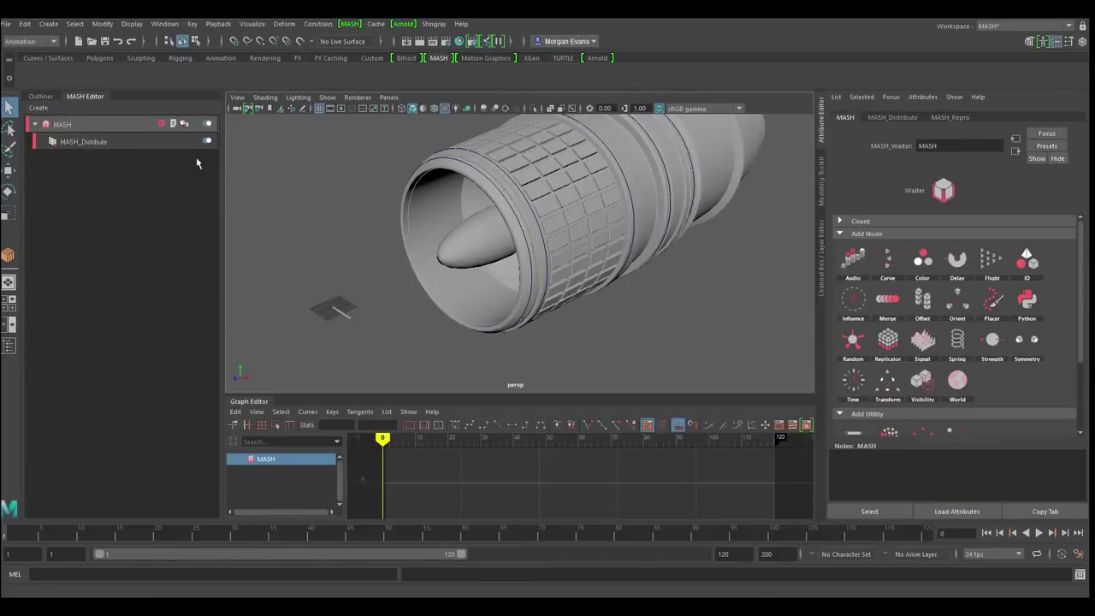
left_click(344, 313)
key("f")
left_click_drag(369, 325, 621, 342, "alt")
right_click_drag(621, 342, 602, 278, "alt")
middle_click_drag(602, 278, 526, 309, "alt")
left_click_drag(526, 309, 539, 287, "alt")
left_click(93, 143)
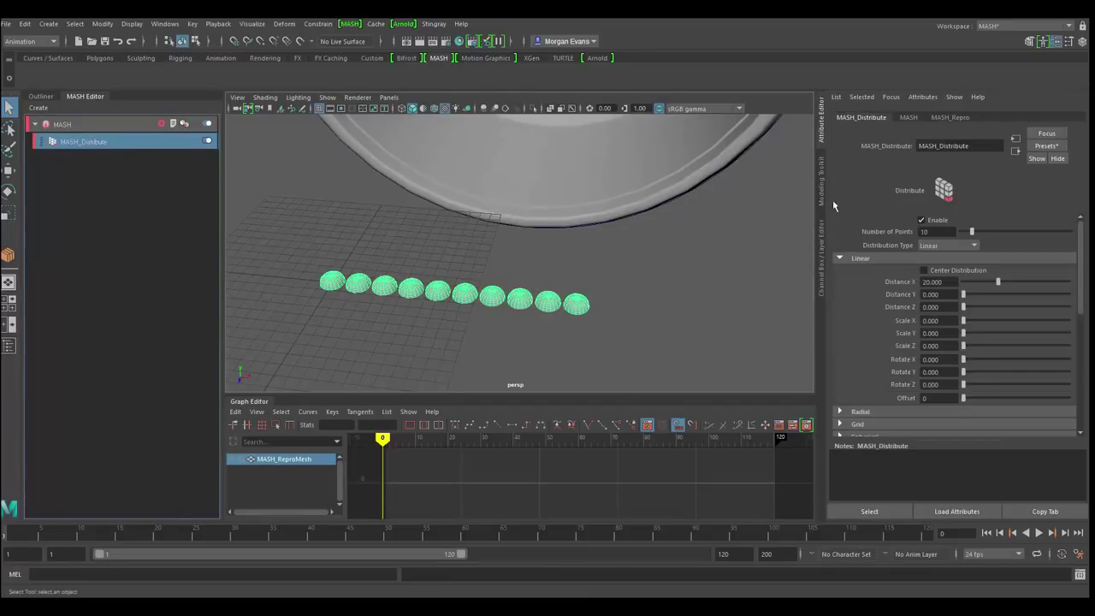
Try the Radial, Spherical and Mesh distributions with up to 100 points, and return to a short Linear row
left_click(945, 245)
left_click(928, 269)
left_click(947, 246)
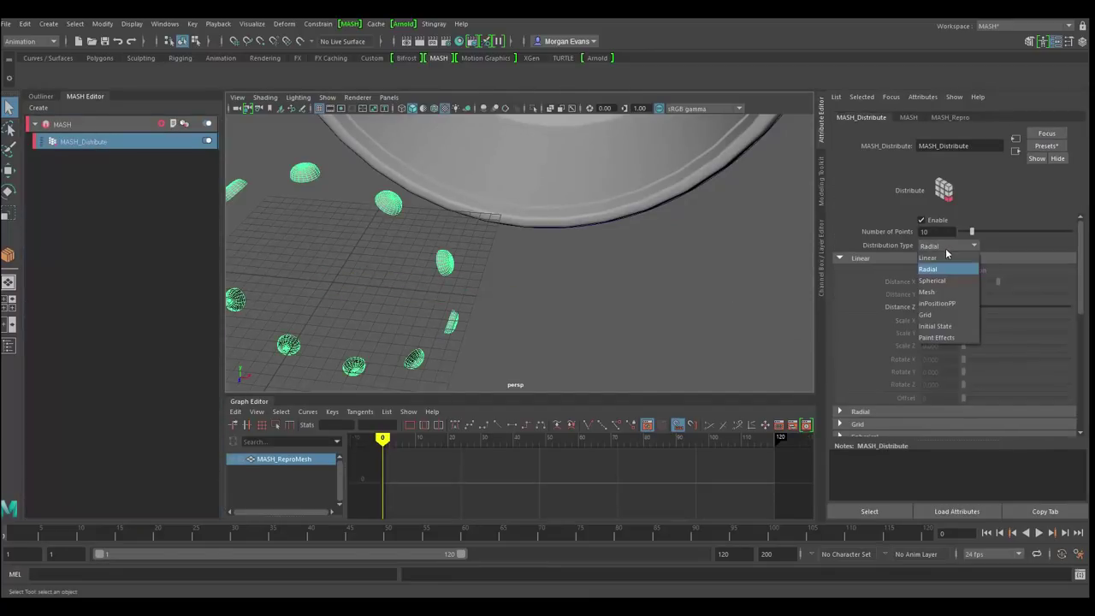
left_click(950, 283)
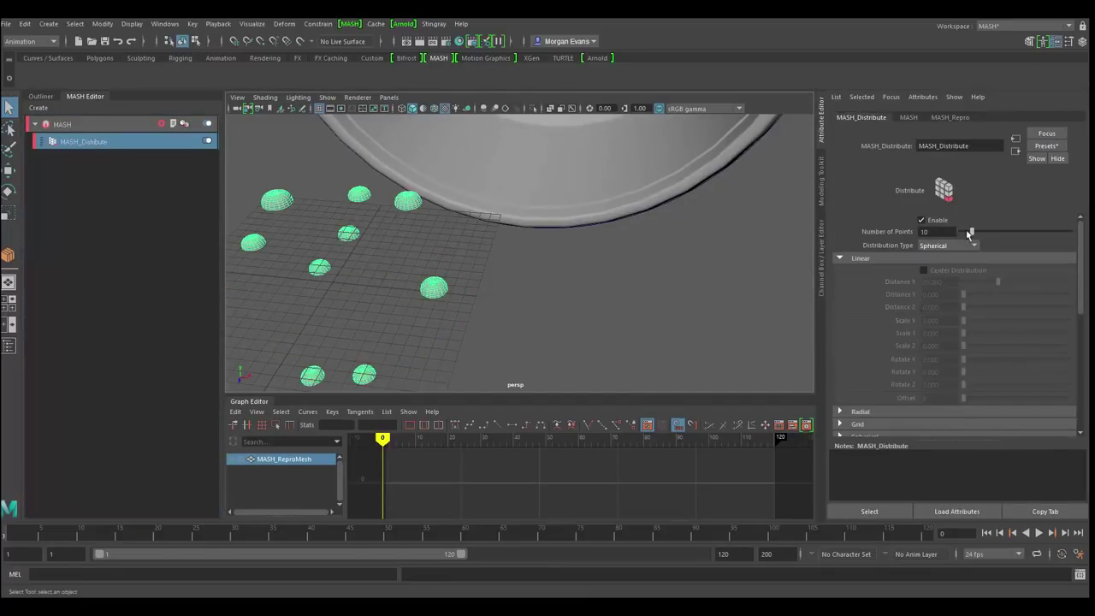
left_click_drag(966, 234, 1085, 224)
left_click(930, 245)
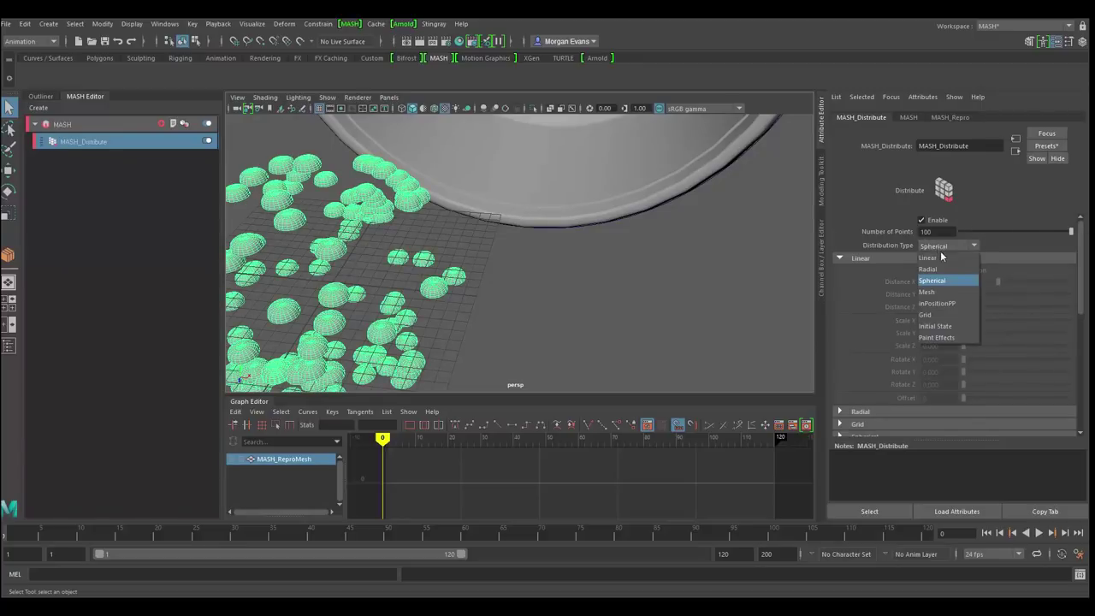
left_click(955, 295)
left_click_drag(550, 295, 633, 295, "alt")
left_click(945, 245)
left_click(955, 258)
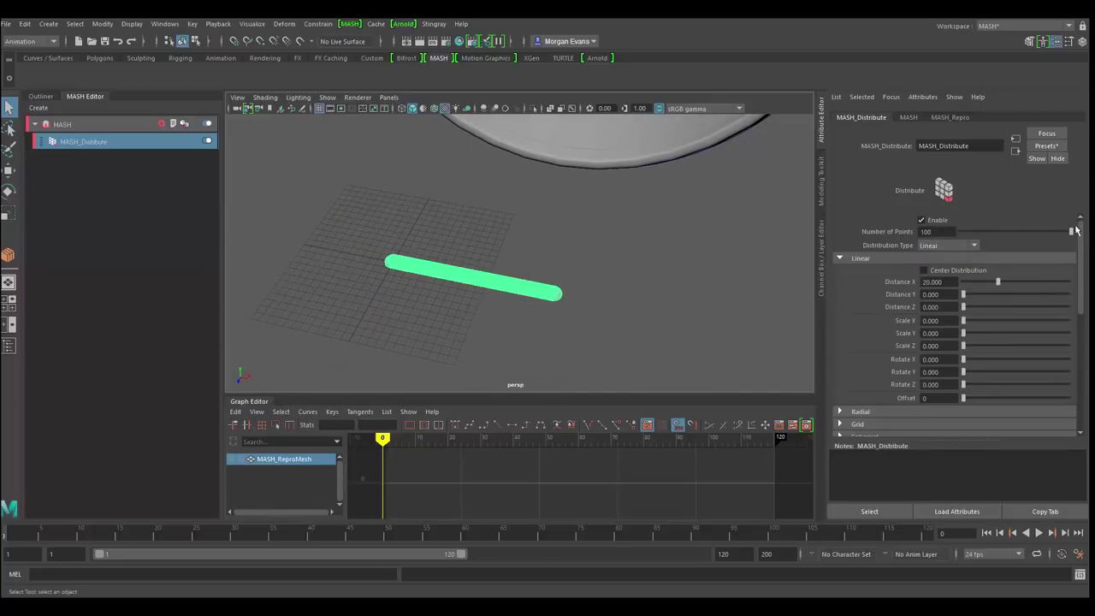
left_click_drag(1070, 232, 969, 232)
left_click_drag(569, 256, 610, 325, "alt")
Set the rivet network's number of points to 72 and its linear Distance X to 0
left_click_drag(940, 231, 840, 232)
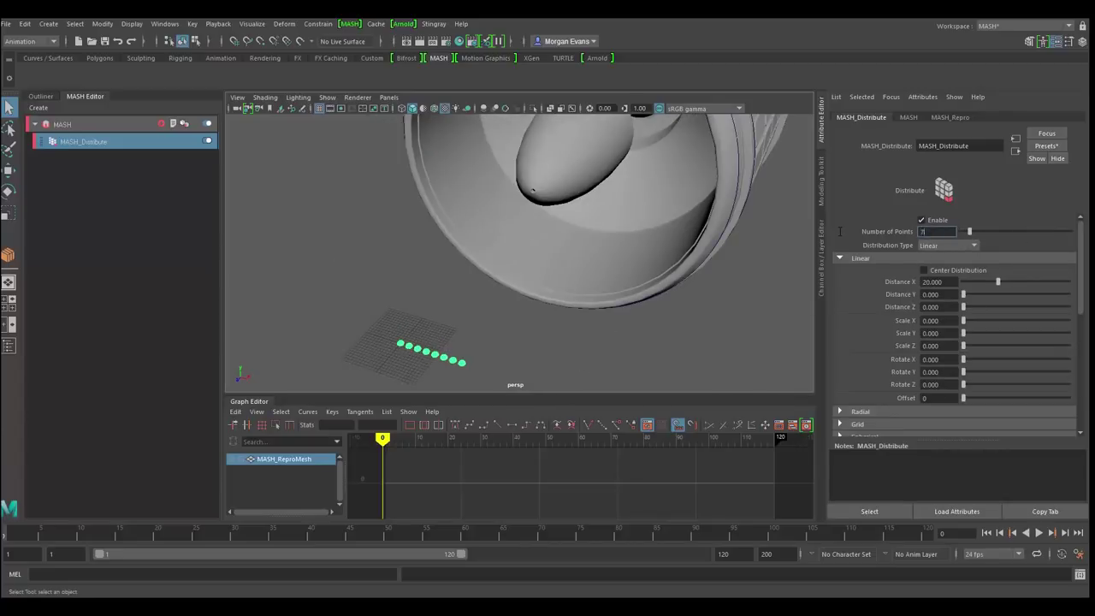
key("Return")
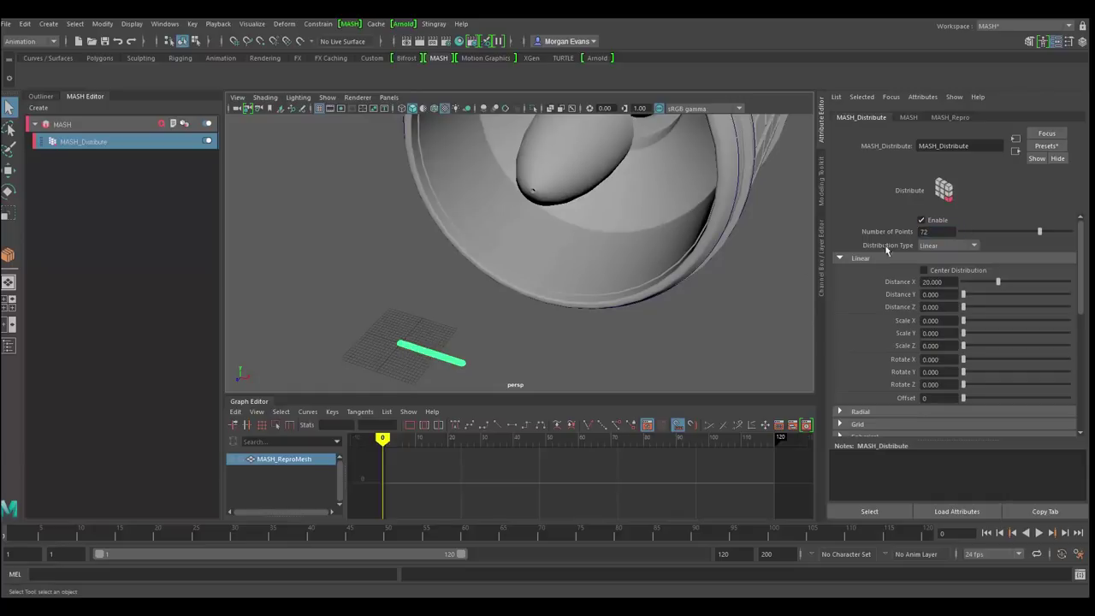
left_click_drag(527, 296, 591, 317, "alt")
left_click_drag(997, 284, 955, 281)
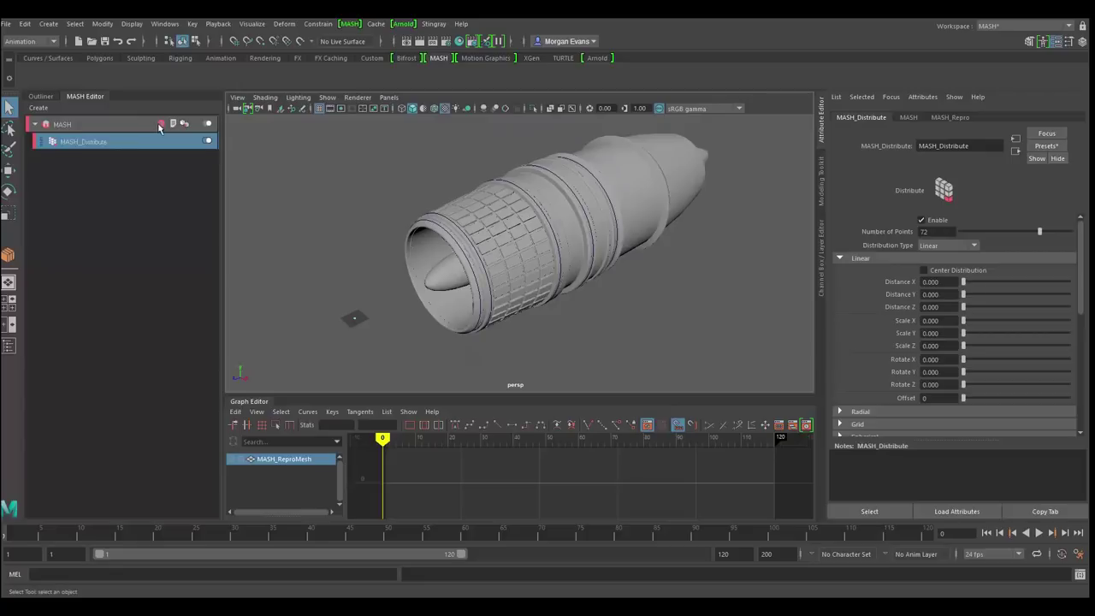
Add a Curve node to the rivet network and break the connection on its Time attribute
left_click(161, 124)
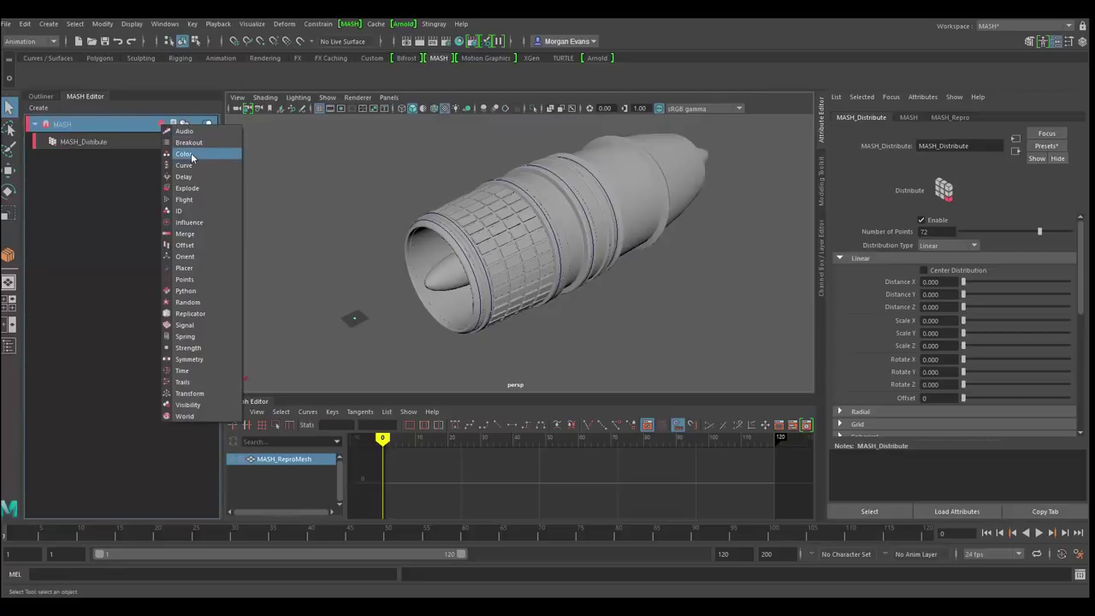
left_click(196, 167)
scroll(1004, 362, "down", 3)
right_click(937, 403)
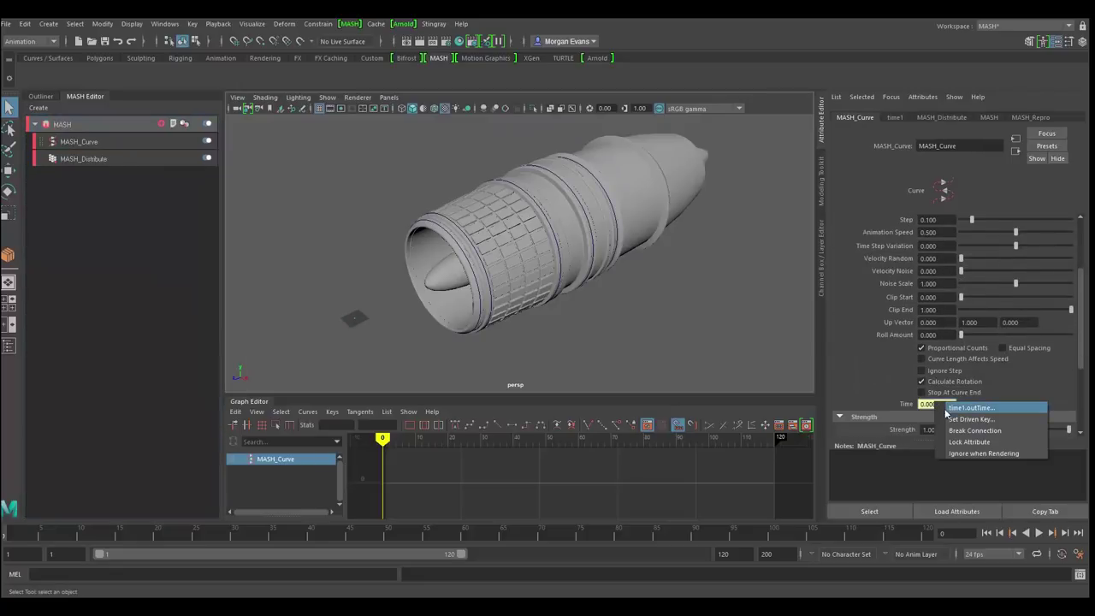
left_click(975, 430)
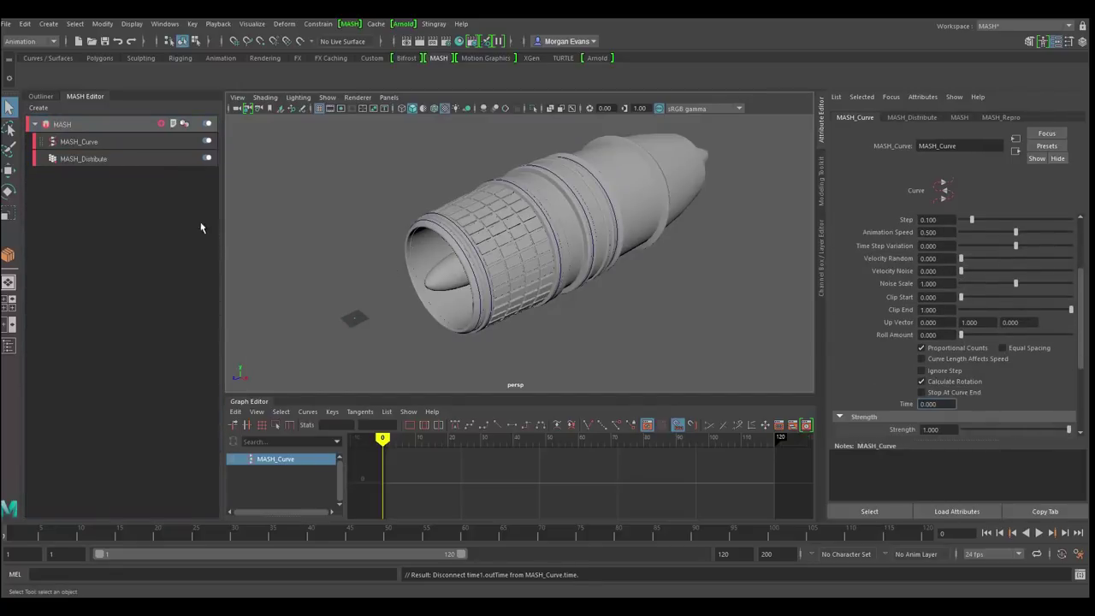
Add rivetCurve0 to the Curve node's input curves and set the Step to 1
left_click(100, 160)
left_click(108, 143)
middle_click_drag(75, 283, 911, 279)
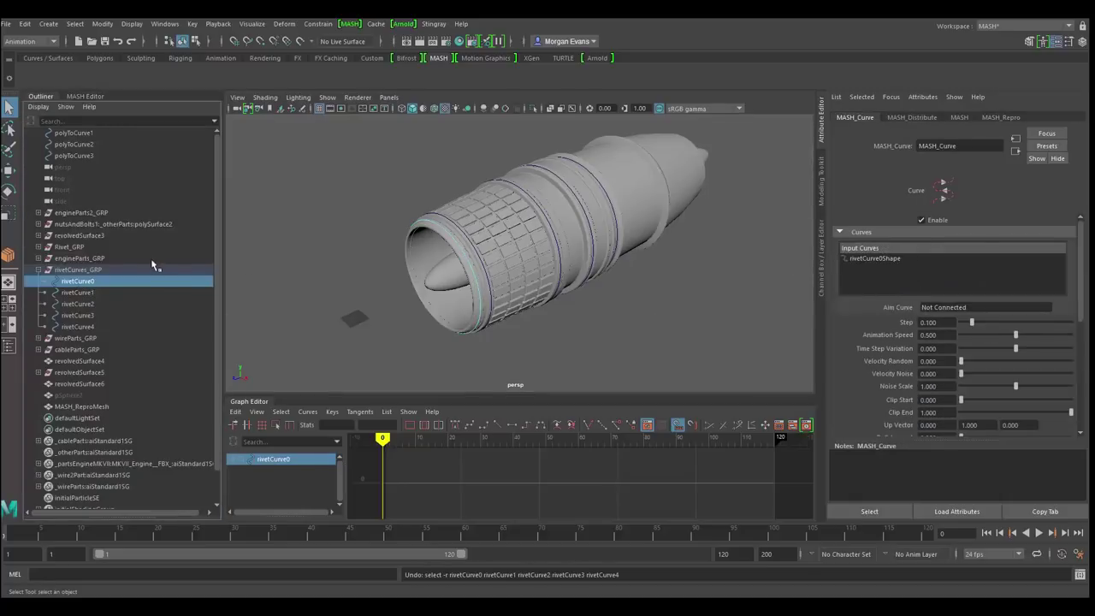
scroll(511, 281, "up", 5)
left_click_drag(974, 325, 1069, 323)
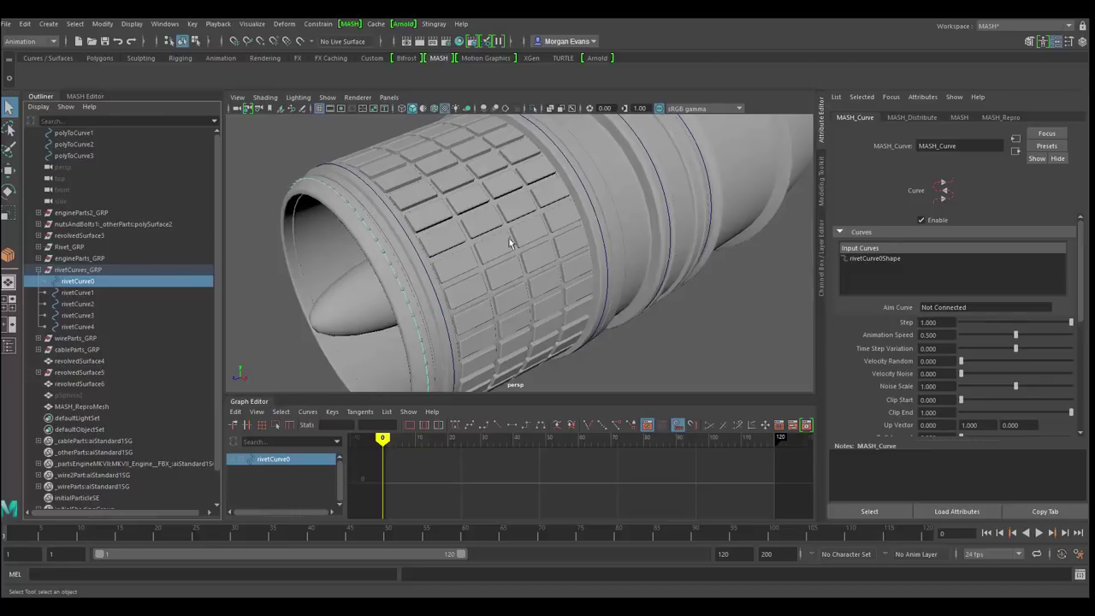
Add the remaining rivet curves, rivetCurve1 through rivetCurve4, to the Curve node's input curves
middle_click_drag(76, 293, 891, 280)
middle_click_drag(80, 309, 893, 275)
middle_click_drag(72, 314, 913, 286)
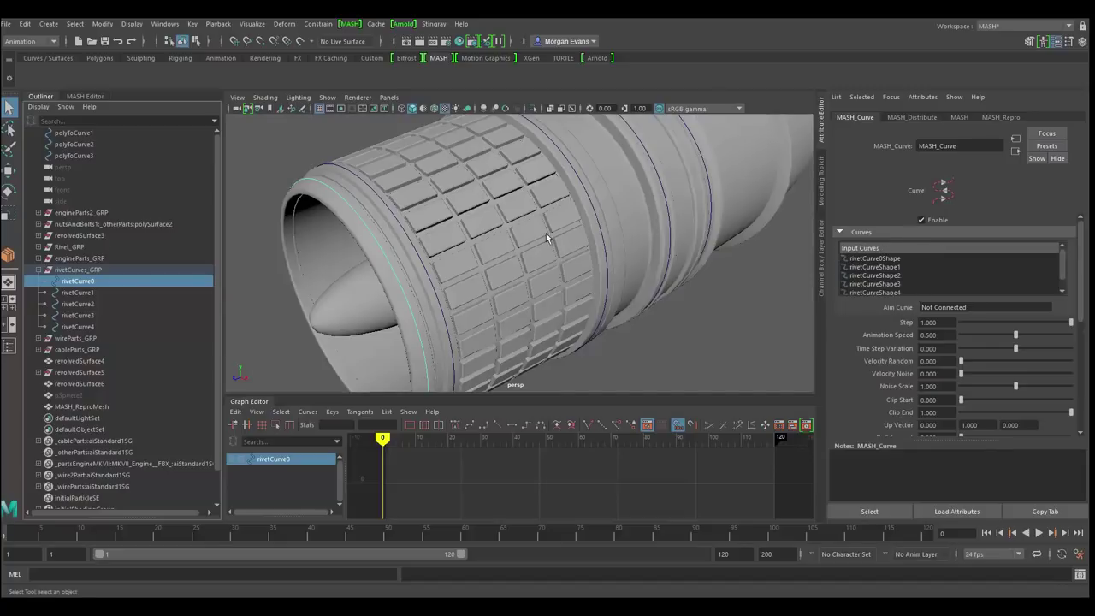
Set the rivet network's number of distributed points to 360
double_click(941, 323)
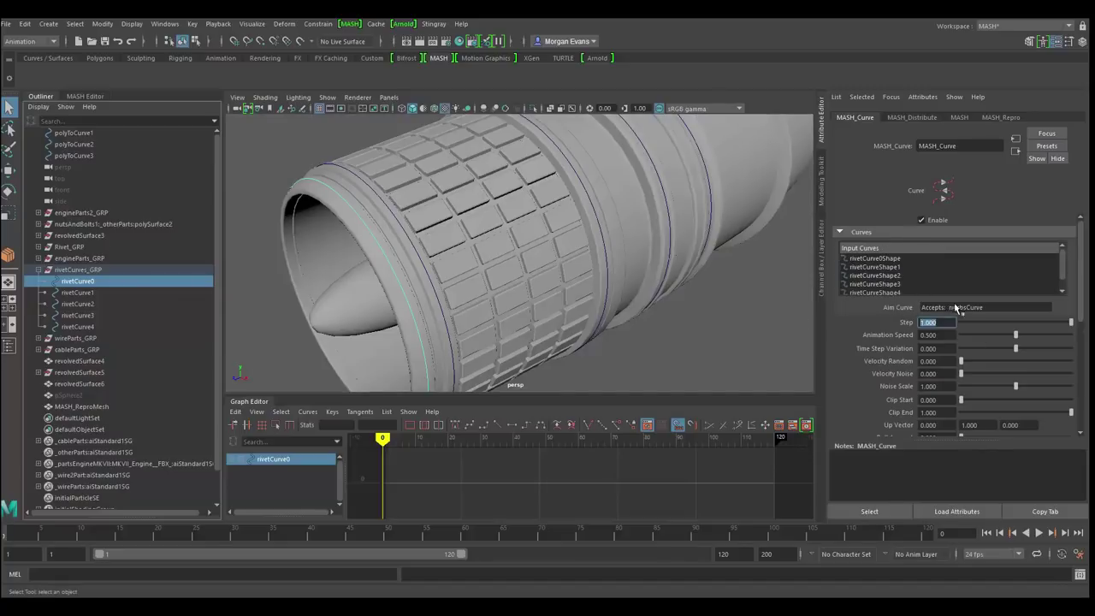
middle_click_drag(954, 308, 953, 310)
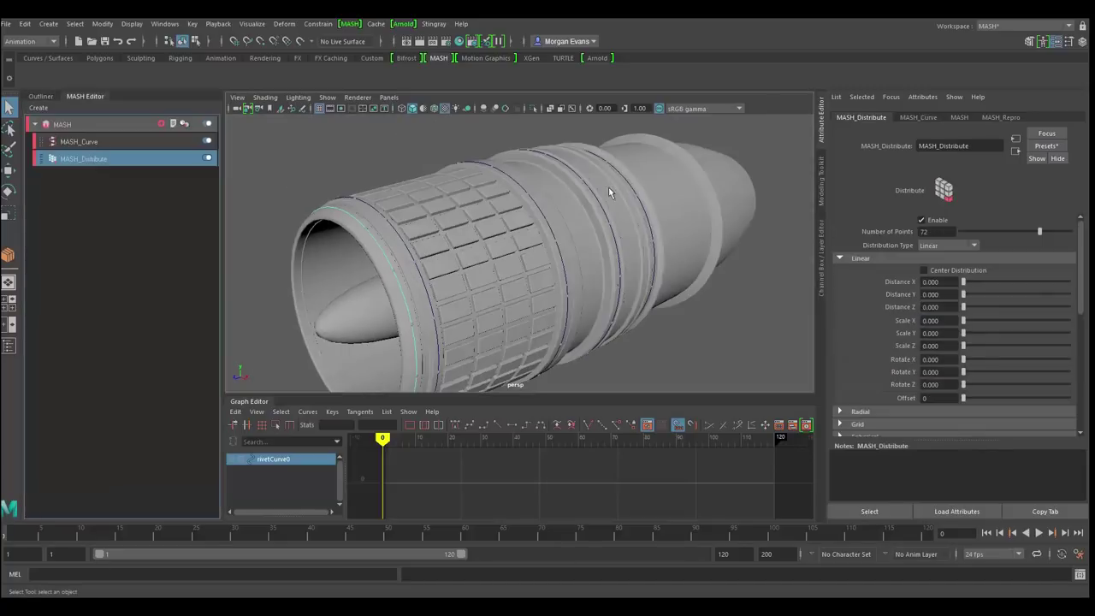
double_click(924, 232)
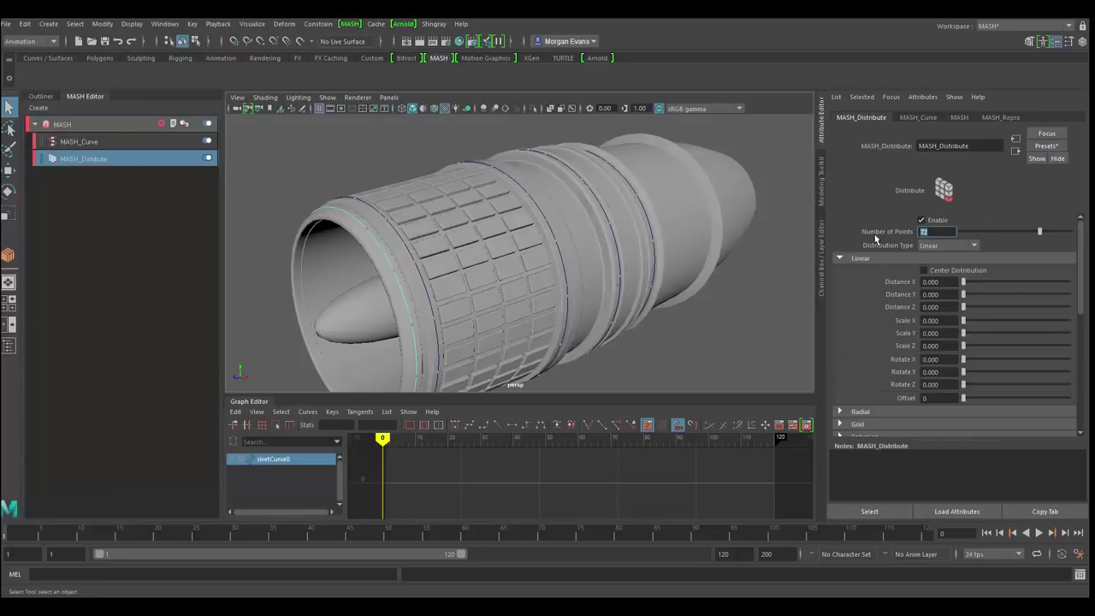
key("Return")
left_click_drag(597, 204, 465, 147, "alt")
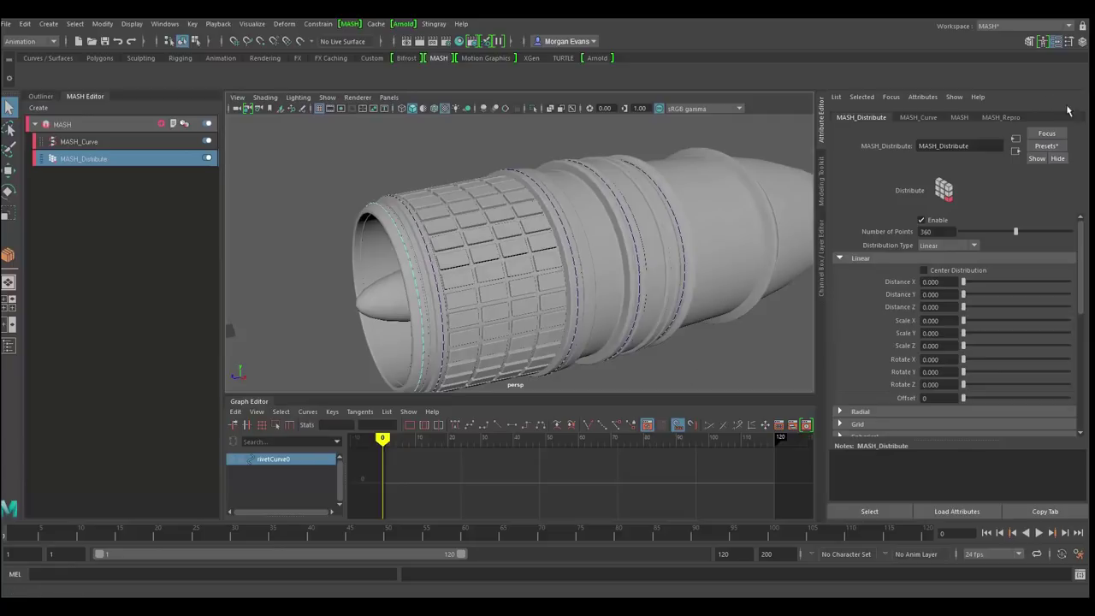
Switch to the Modeling - Standard workspace and hide the rivet_curves layer to check the rivets on the engine
left_click(1043, 26)
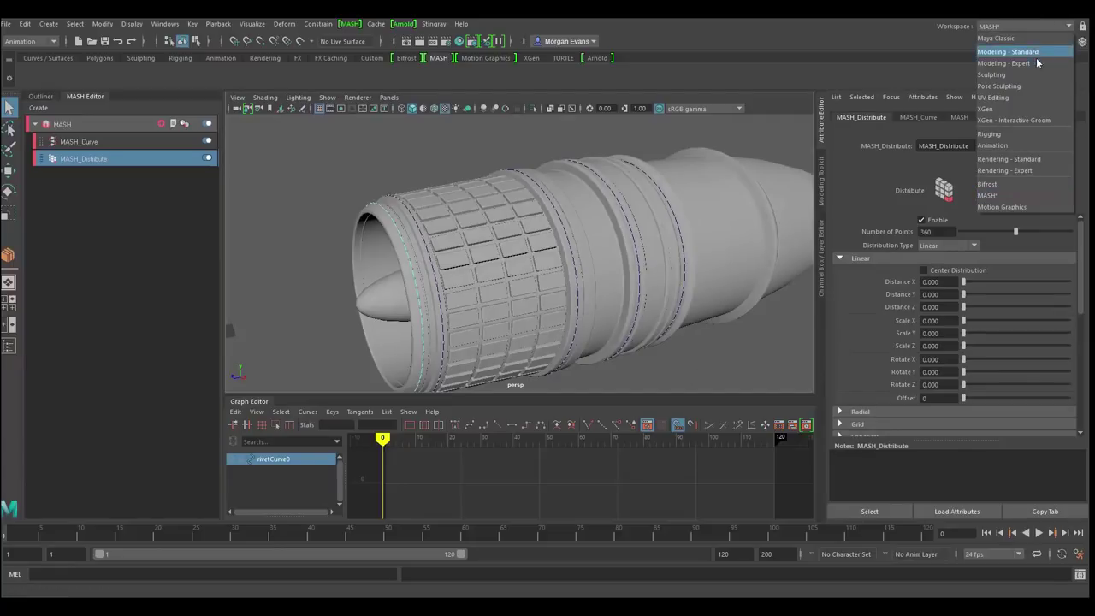
left_click(1009, 52)
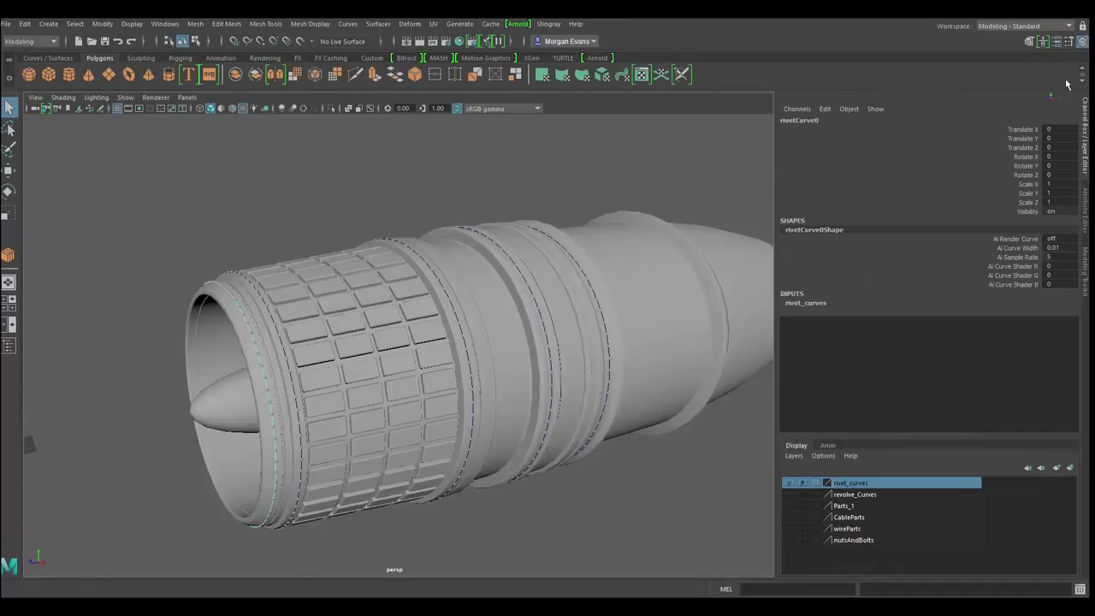
left_click(787, 484)
mouse_move(363, 332)
left_mouse_down("alt")
mouse_move(403, 349)
mouse_move(382, 338)
left_mouse_up("alt")
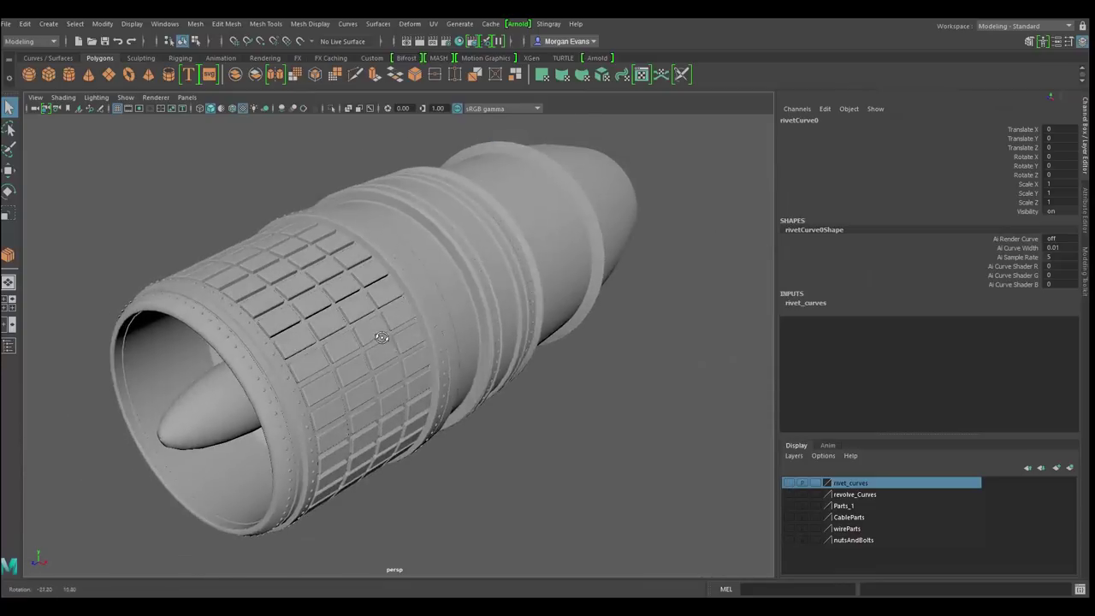
right_click_drag(381, 337, 228, 315, "alt")
left_click_drag(228, 315, 205, 318, "alt")
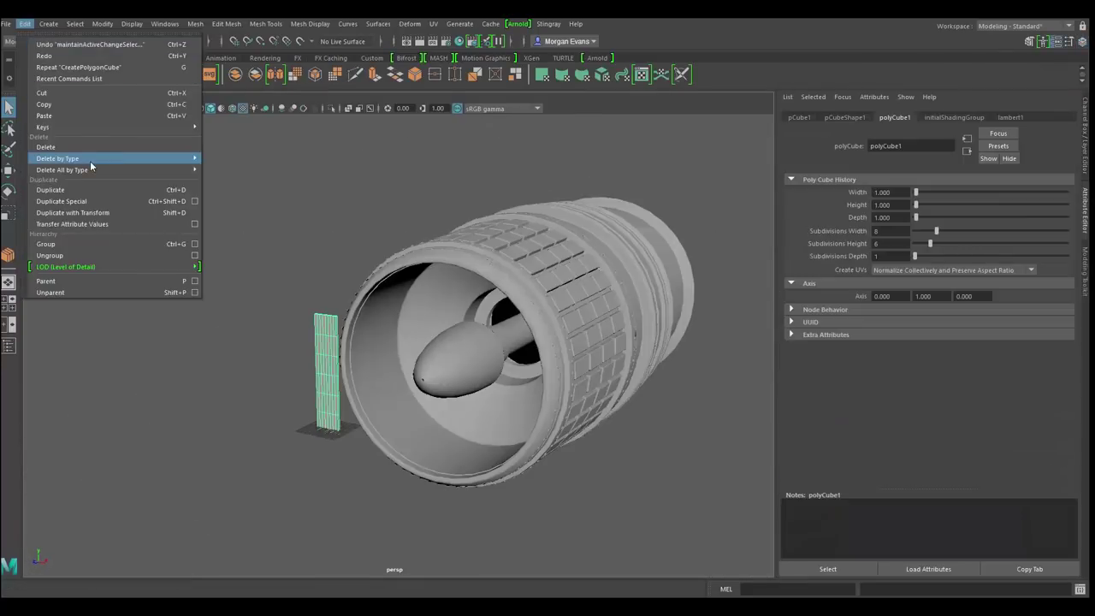
Delete the construction history of the tall thin blade cube beside the engine
mouse_move(90, 161)
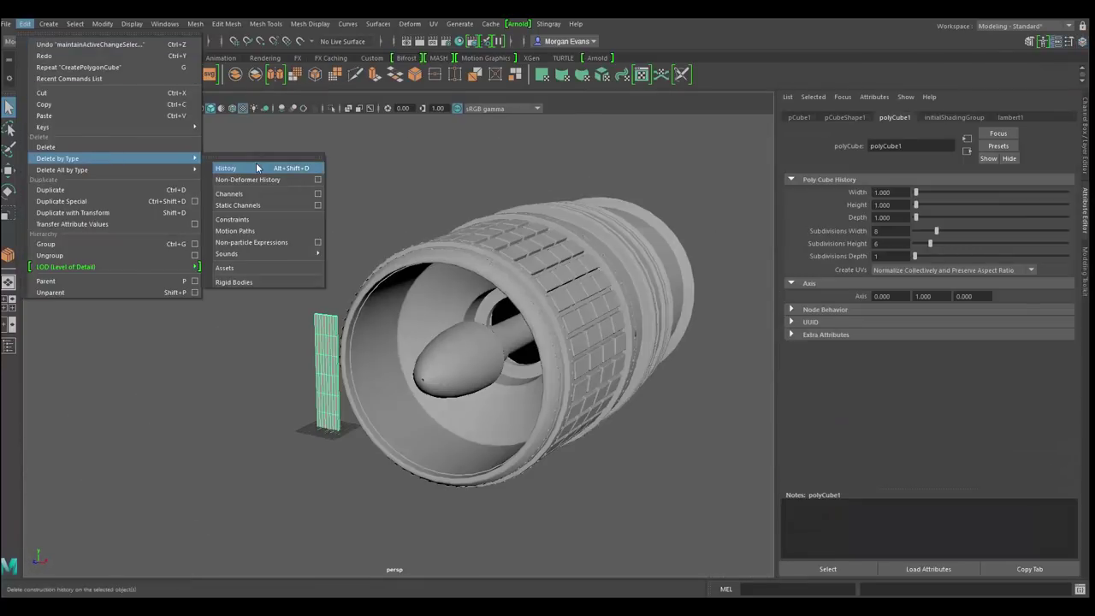
left_click(255, 162)
left_click_drag(335, 314, 461, 318, "alt")
left_click_drag(300, 248, 478, 345, "alt")
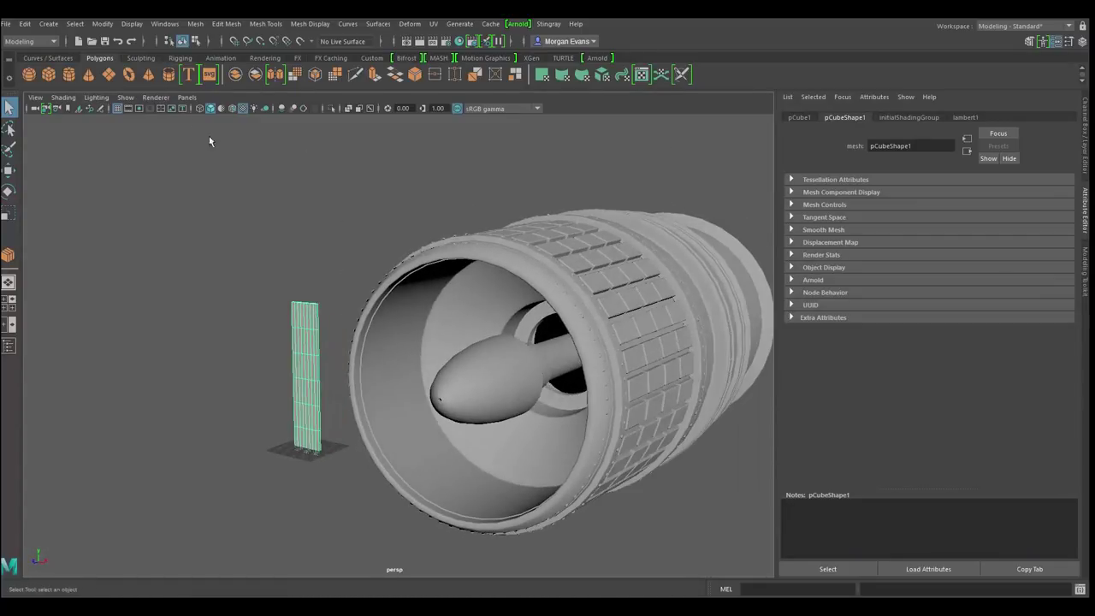
Switch to the MASH workspace and create a new MASH network from the blade cube
left_click(1022, 26)
left_click(1003, 194)
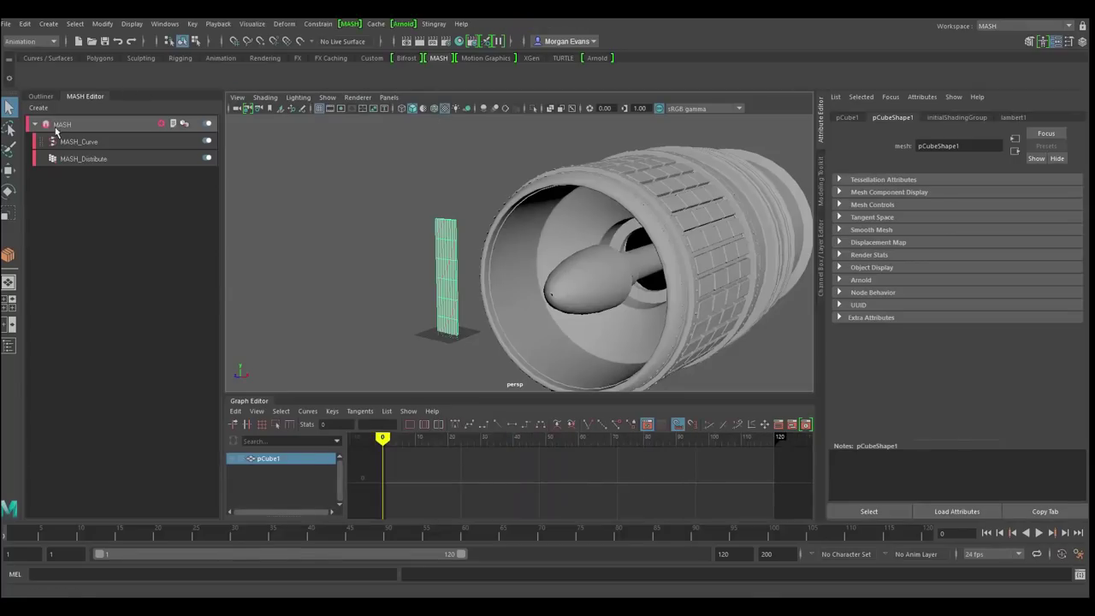
left_click(45, 109)
left_click(54, 118)
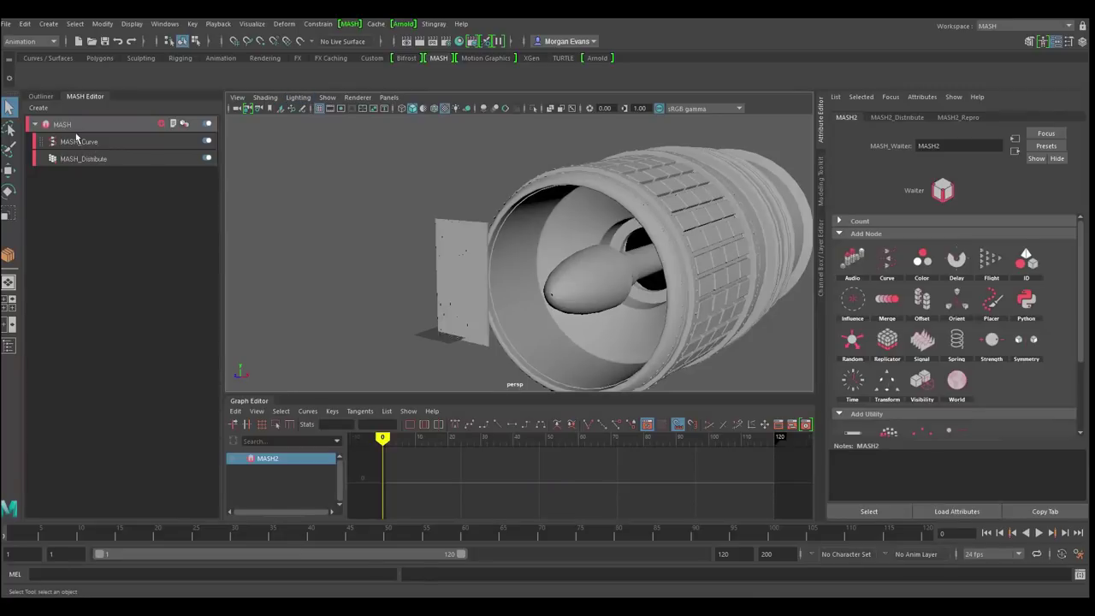
left_click(40, 96)
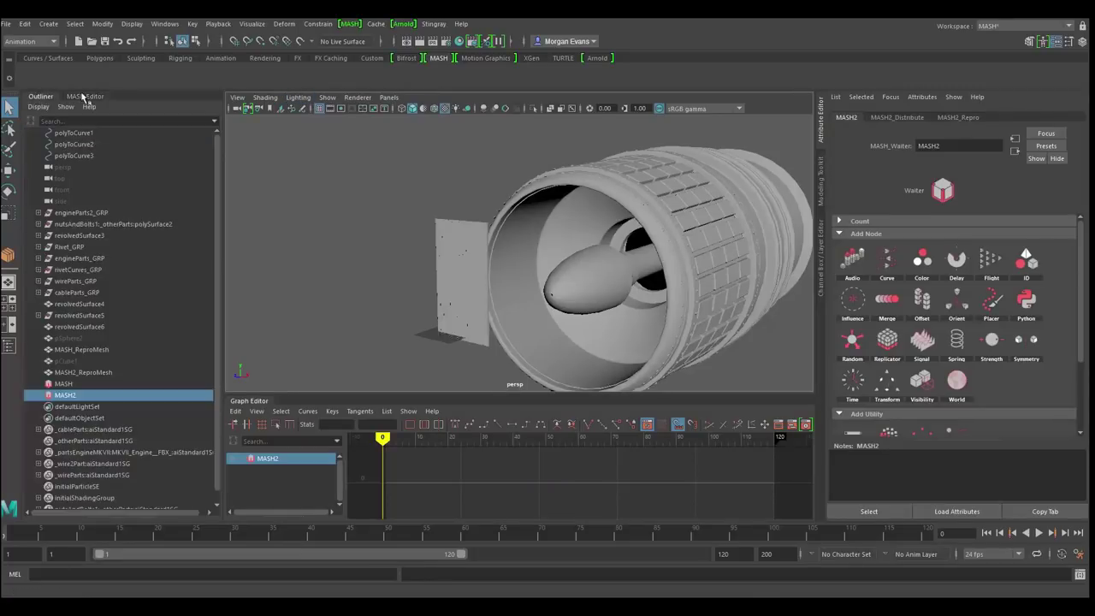
left_click(84, 96)
Set the blade network's distribution type to Radial
left_click(86, 186)
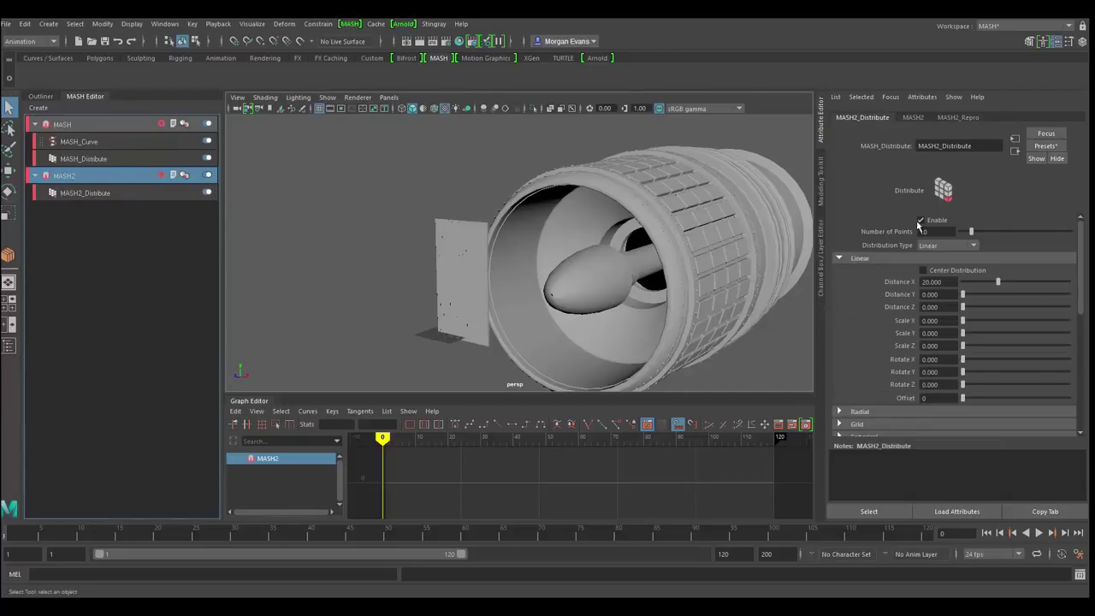
left_click(945, 245)
left_click(943, 269)
scroll(500, 241, "down", 3)
left_click_drag(606, 255, 635, 245, "alt")
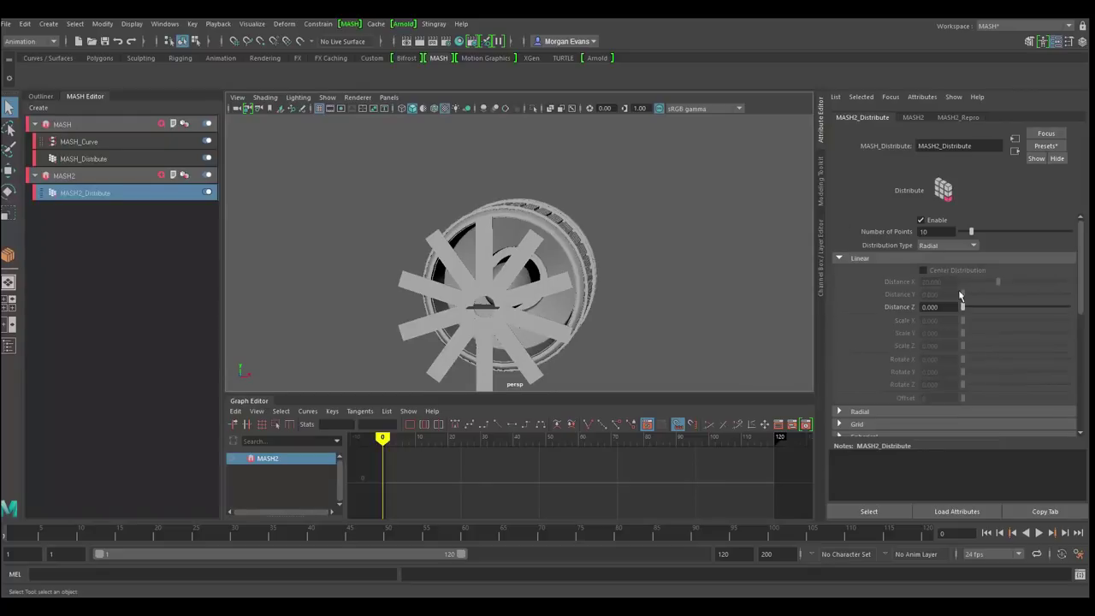
Set the number of blades in the radial distribution to 18
left_click_drag(934, 231, 831, 231)
type("18")
key("Return")
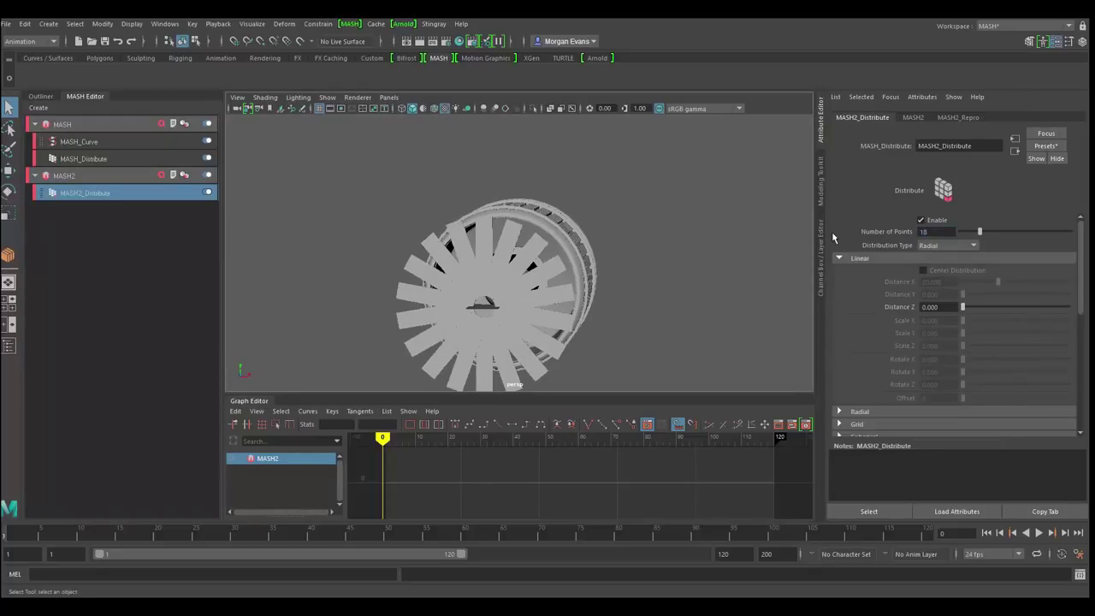
mouse_move(676, 267)
left_mouse_down("alt")
mouse_move(624, 272)
mouse_move(670, 265)
left_mouse_up("alt")
right_click_drag(670, 266, 598, 267, "alt")
left_click_drag(598, 267, 634, 242, "alt")
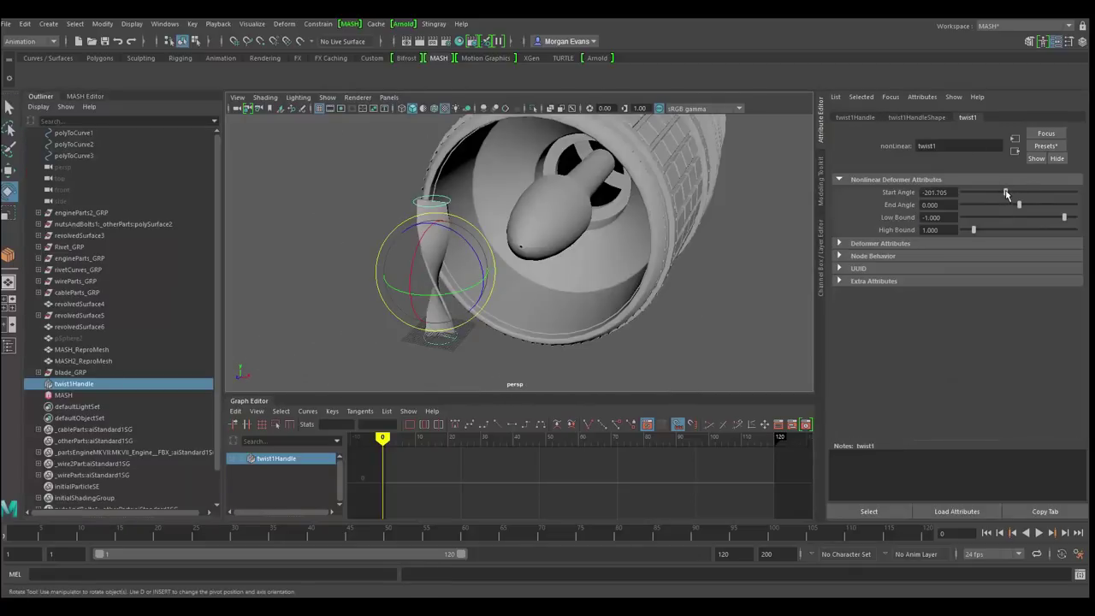
Set the blade's twist deformer Start Angle to about 70
left_click_drag(1008, 196, 1022, 194)
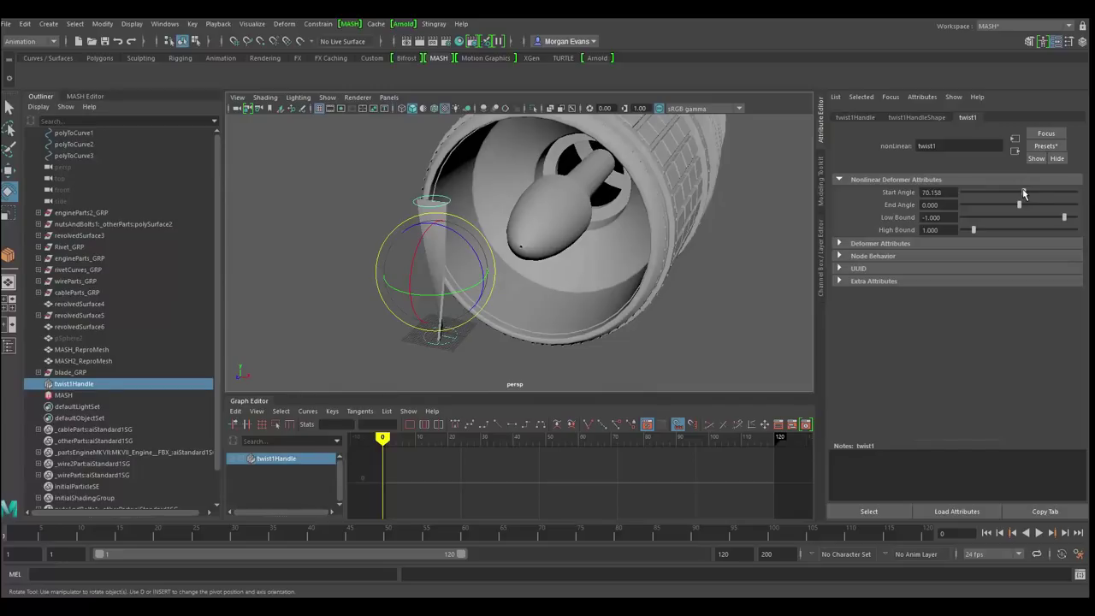
Add a Flare nonlinear deformer to the twisted blade
left_click_drag(495, 208, 603, 192, "alt")
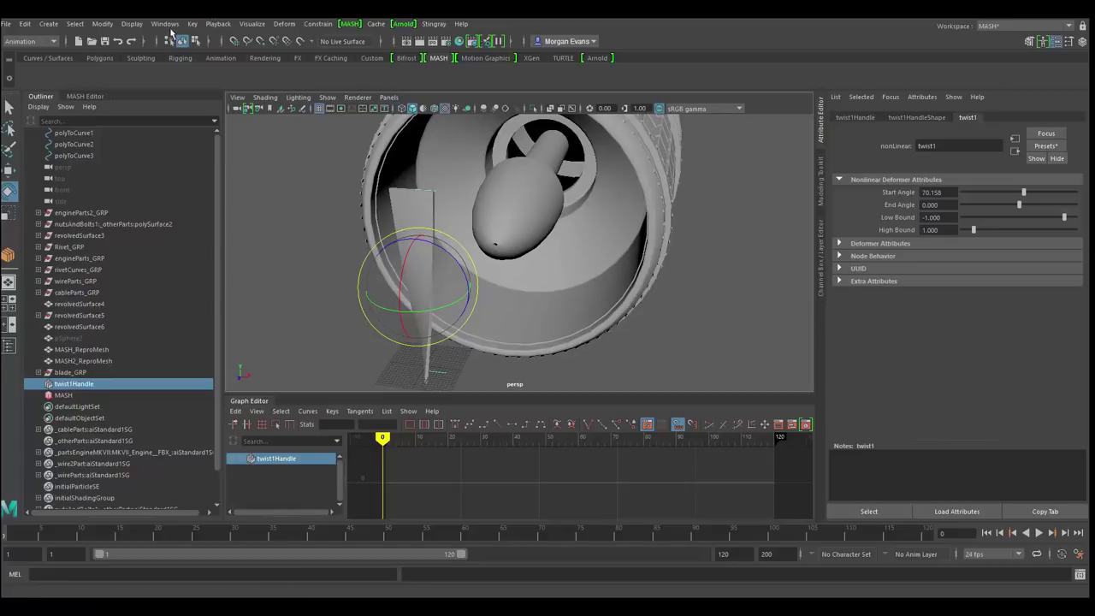
left_click(406, 199)
left_click(285, 24)
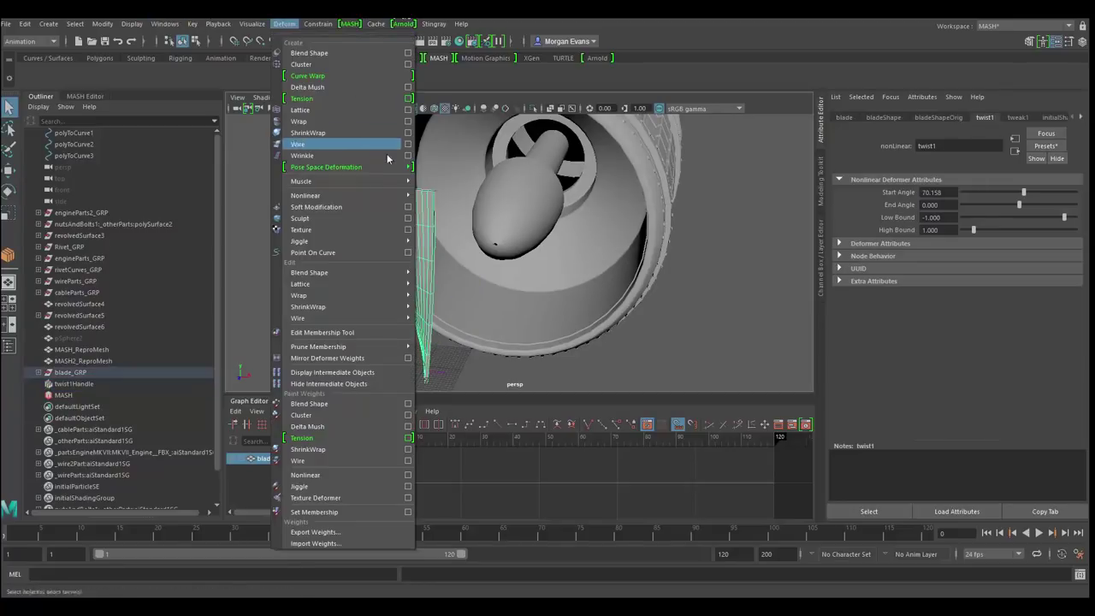
mouse_move(390, 198)
left_click(454, 209)
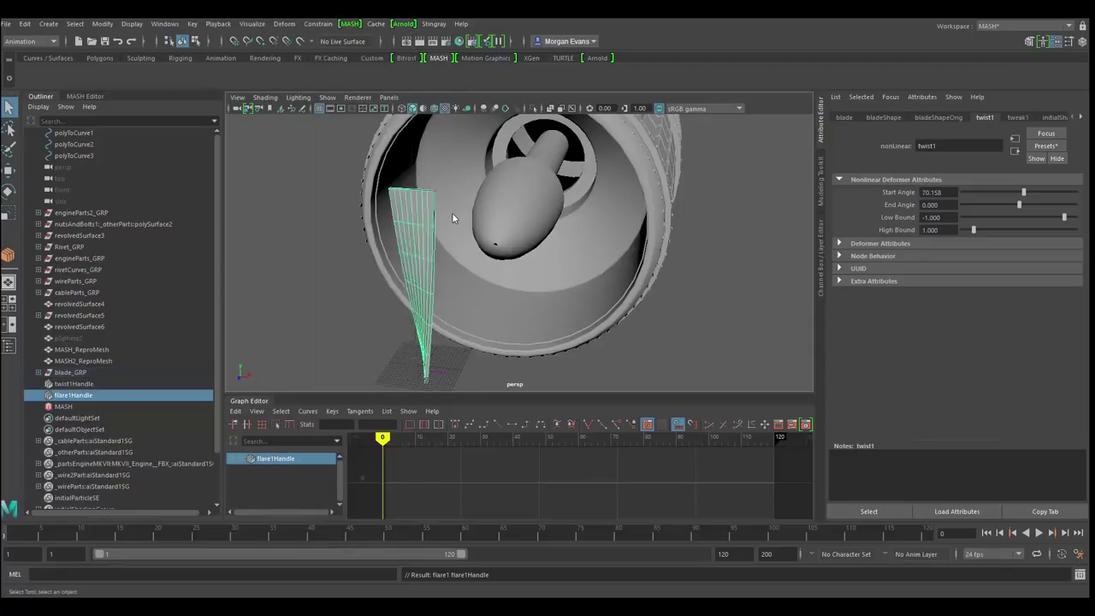
Set the flare deformer's Start Flare X to about 0.56 and End Flare X to about 1.74
left_click_drag(1063, 193, 1068, 194)
key("ctrl+z")
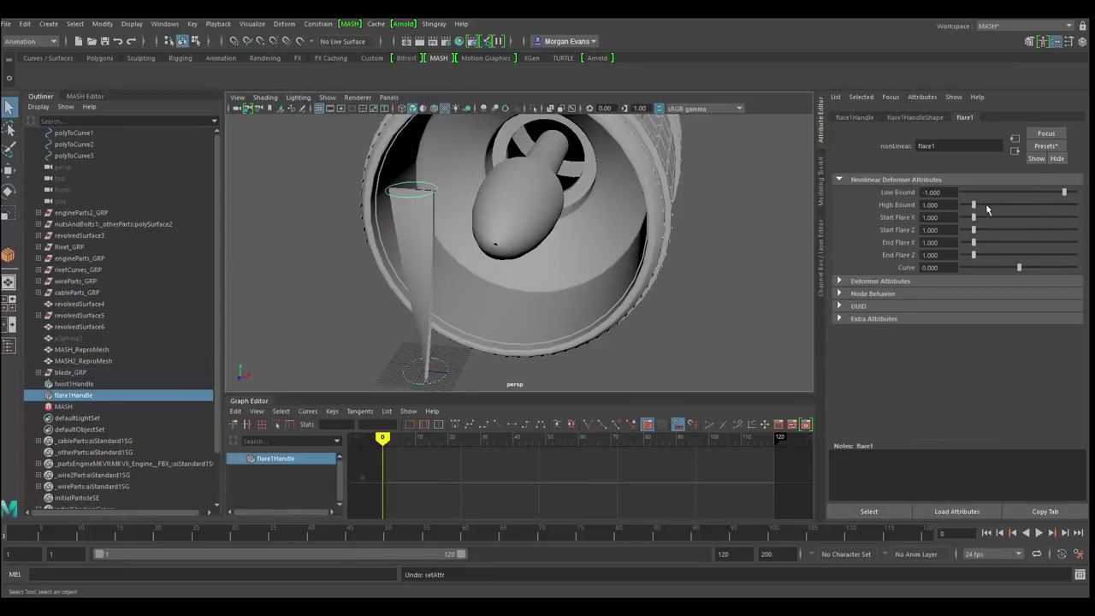
left_click_drag(974, 218, 982, 245)
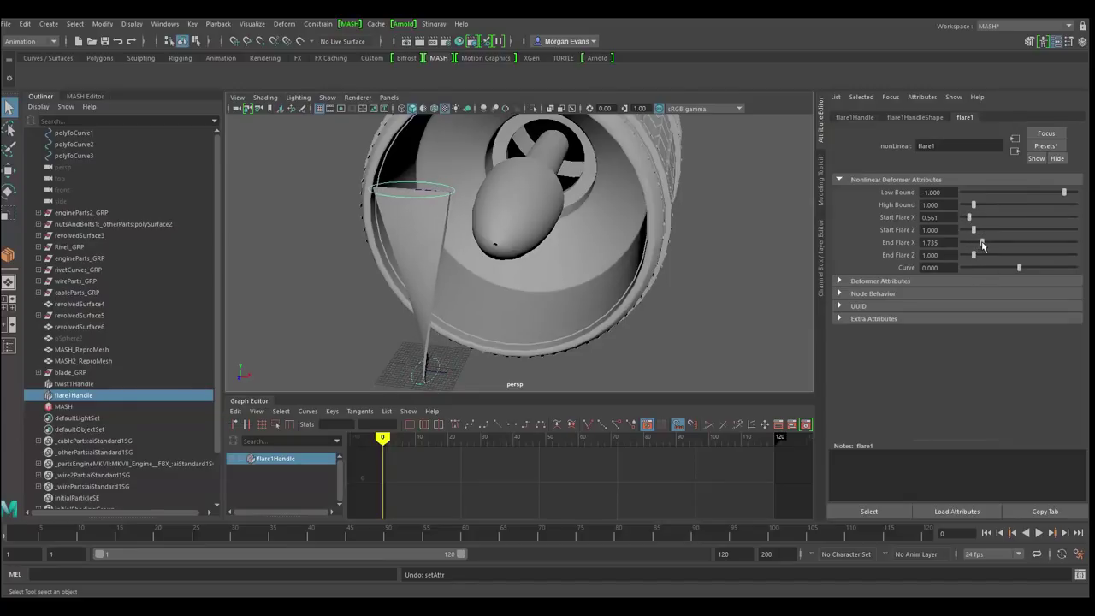
left_click_drag(645, 232, 540, 207, "alt")
Lower the flare deformer's Start Flare Z to thin the narrow end of the blade
left_click_drag(972, 256, 980, 255)
key("ctrl+z")
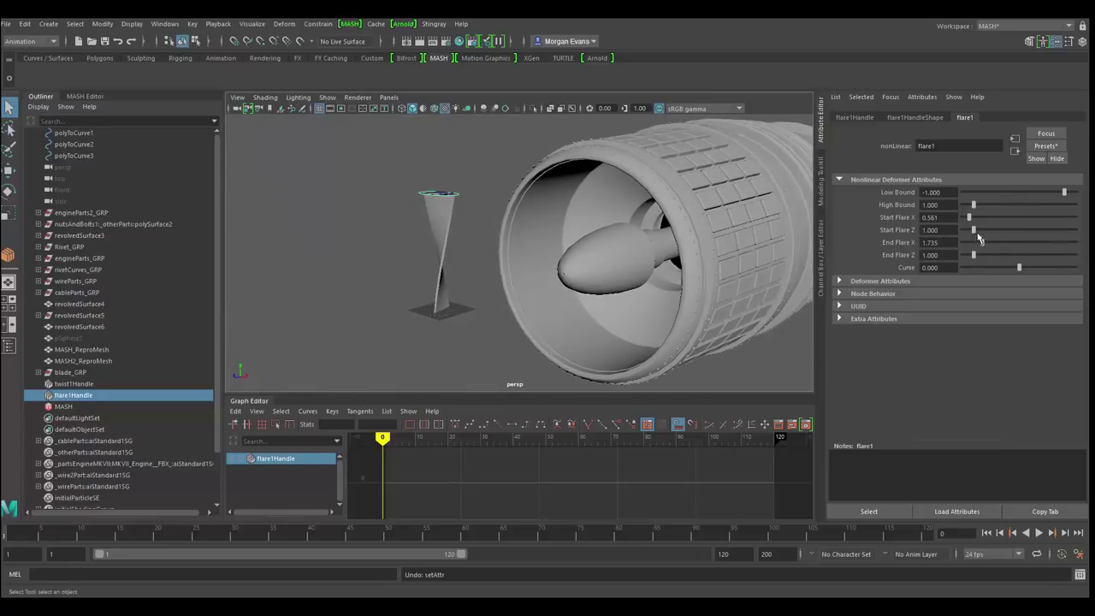
left_click_drag(973, 229, 966, 233)
left_click_drag(555, 219, 532, 227, "alt")
Create a new MASH network from the blade group blade_GRP
left_click(459, 230)
left_click(74, 373)
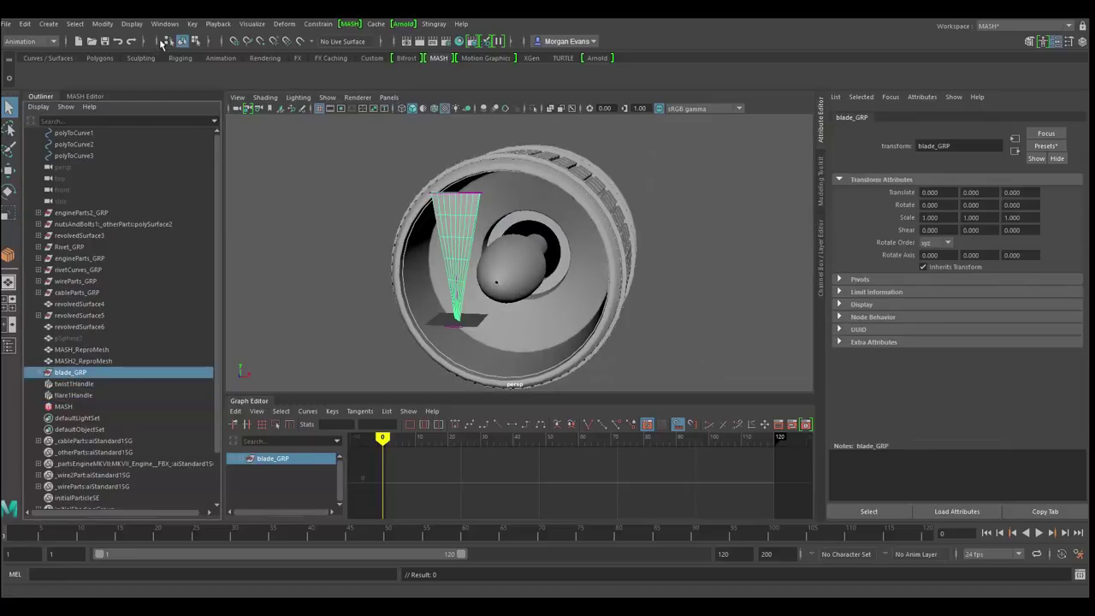
left_click(84, 96)
left_click(61, 124)
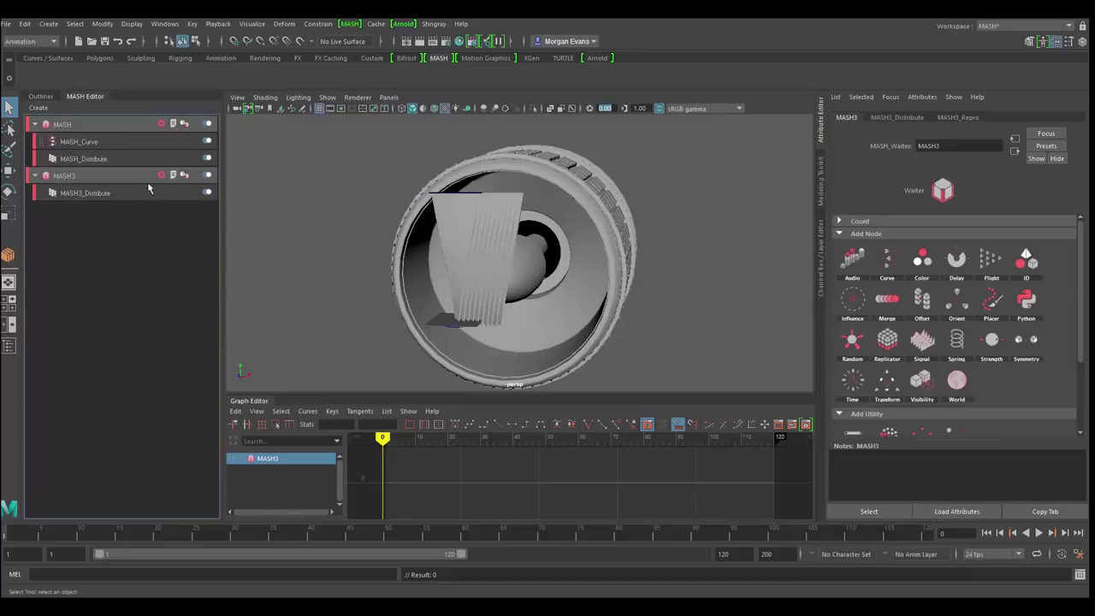
Set the new blade network's distribution type to Radial
left_click(88, 194)
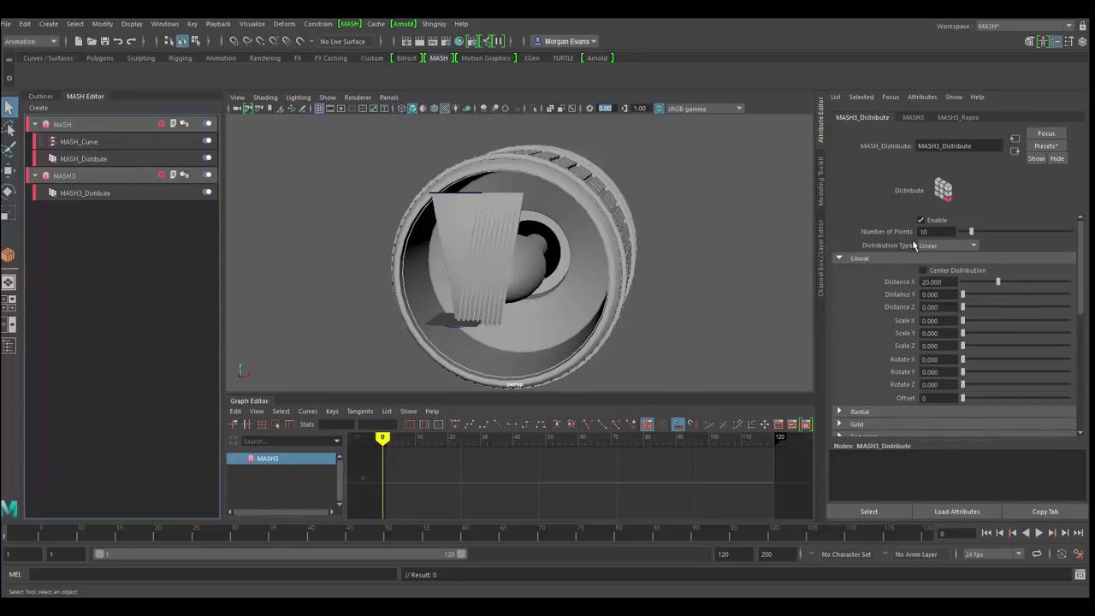
left_click(946, 246)
left_click(934, 269)
scroll(535, 239, "down", 3)
Move the blade network's transform locator to about -148 in Translate Z, placing the fan inside the engine intake
left_click_drag(535, 239, 569, 262, "alt")
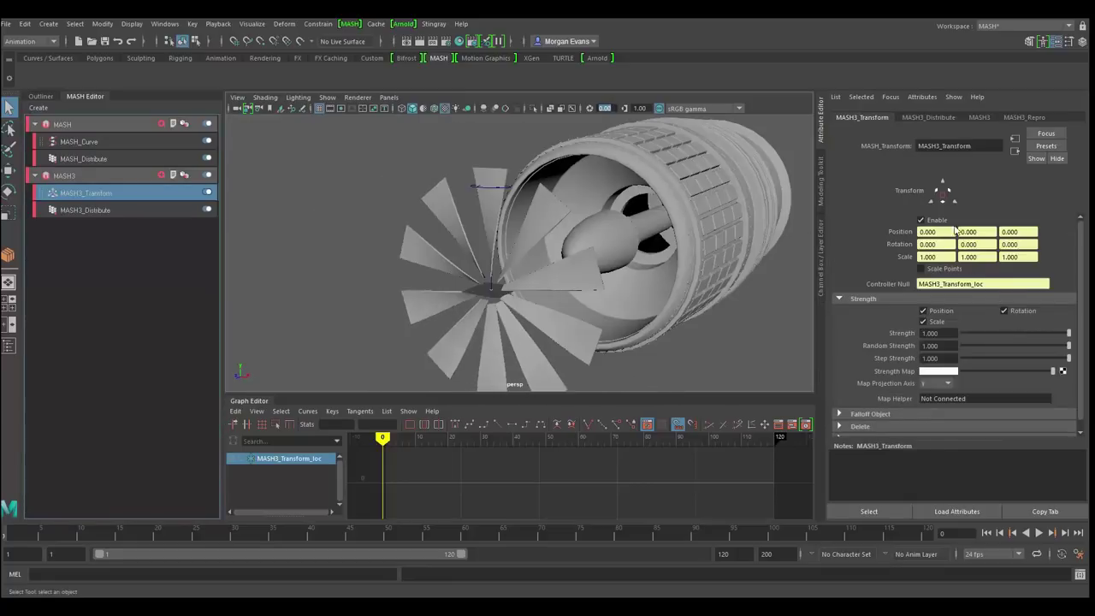
left_click(492, 295)
key("w")
left_click_drag(459, 300, 612, 274)
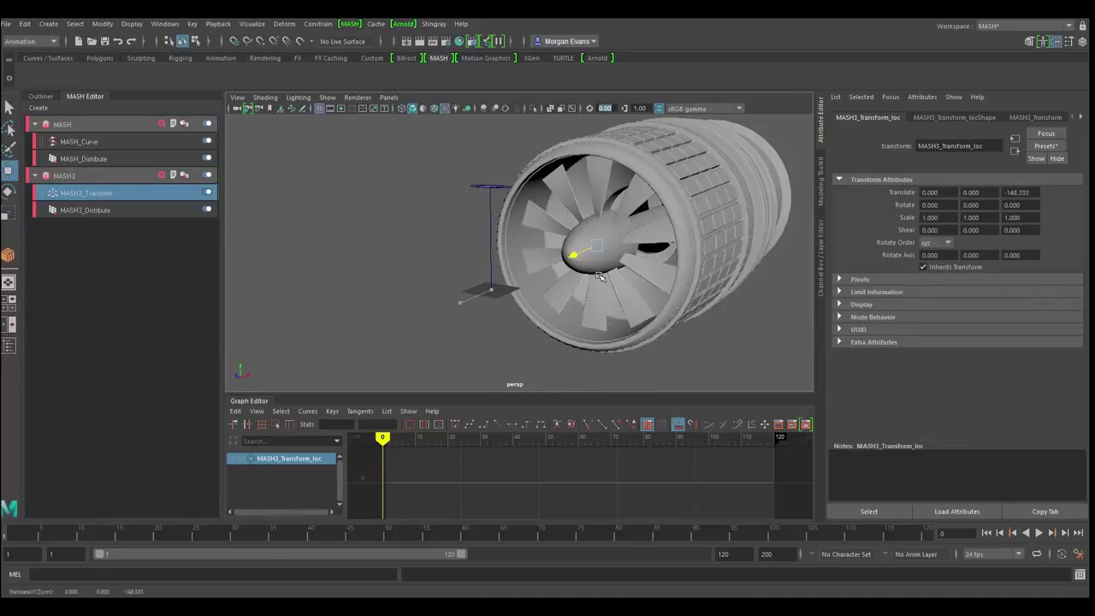
Set the fan blade network's Number of Points to 36
left_click(147, 214)
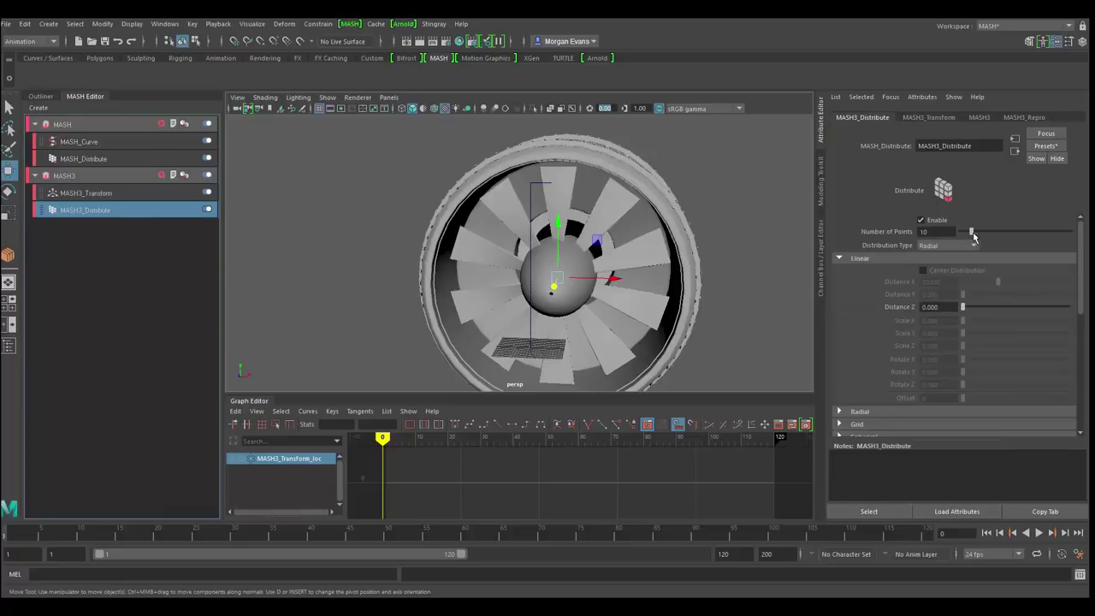
left_click_drag(974, 237, 980, 237)
left_click_drag(695, 269, 821, 269, "alt")
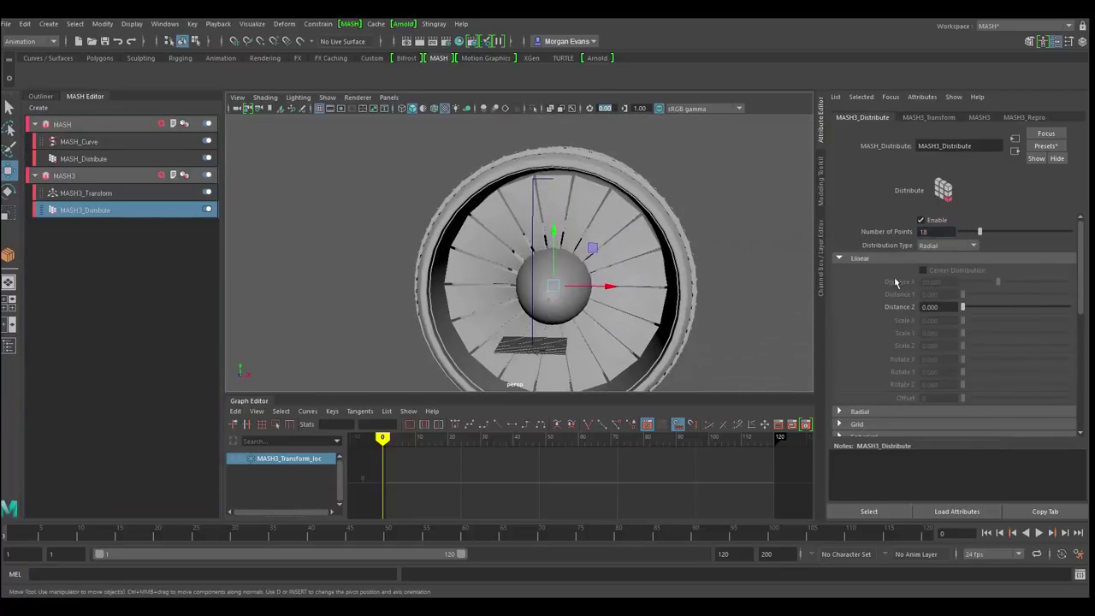
double_click(932, 232)
type("36")
key("Return")
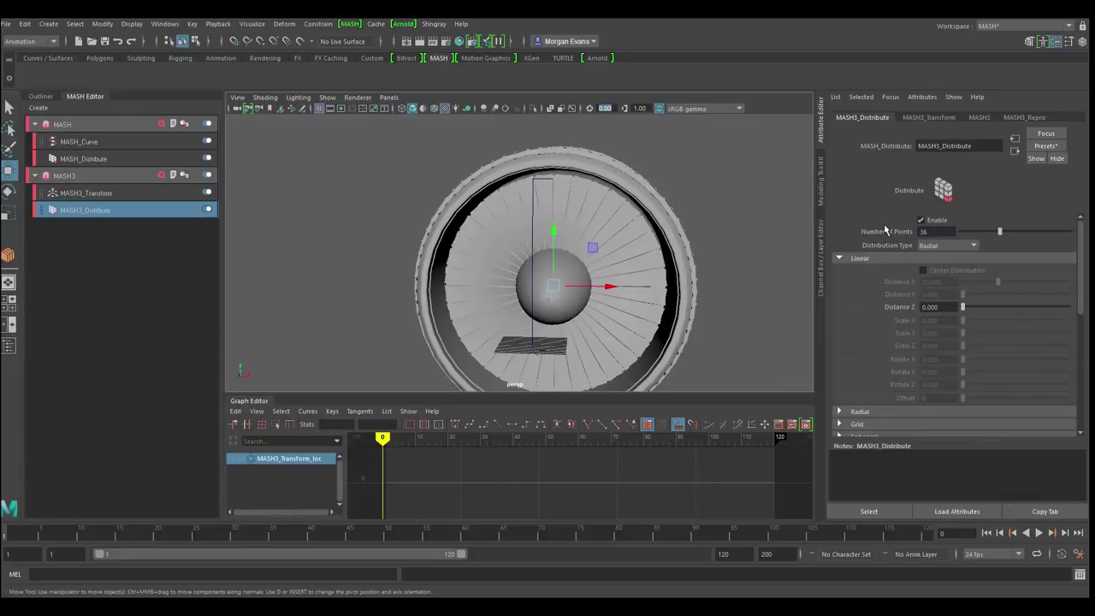
Adjust the twist deformer's Start Angle to refine the twist of the fan blades
mouse_move(637, 224)
left_mouse_down("alt")
mouse_move(611, 227)
mouse_move(685, 229)
mouse_move(650, 228)
left_mouse_up("alt")
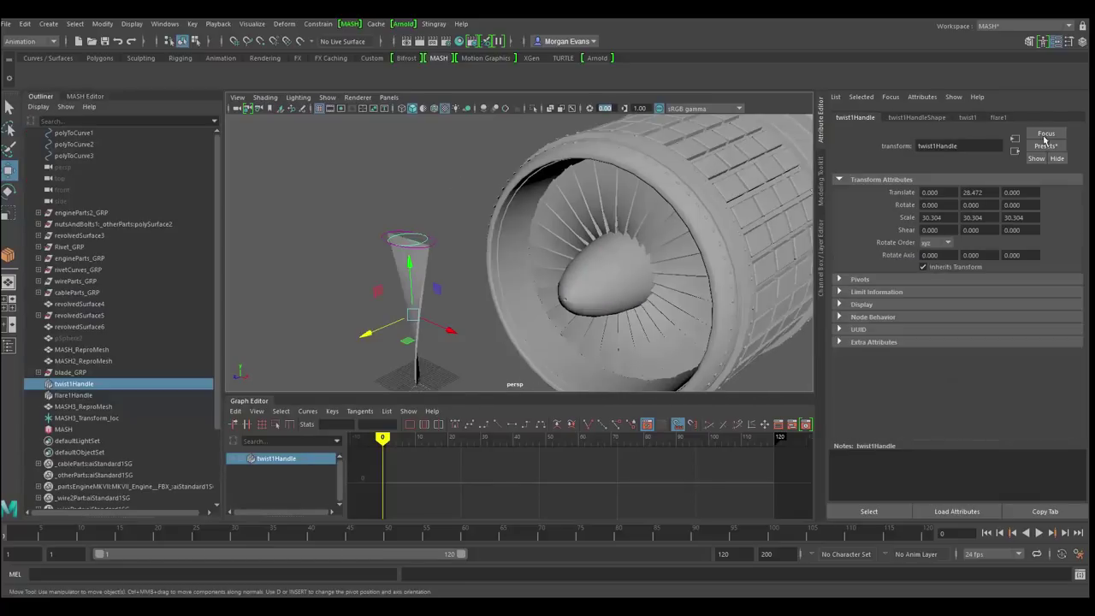
left_click(967, 117)
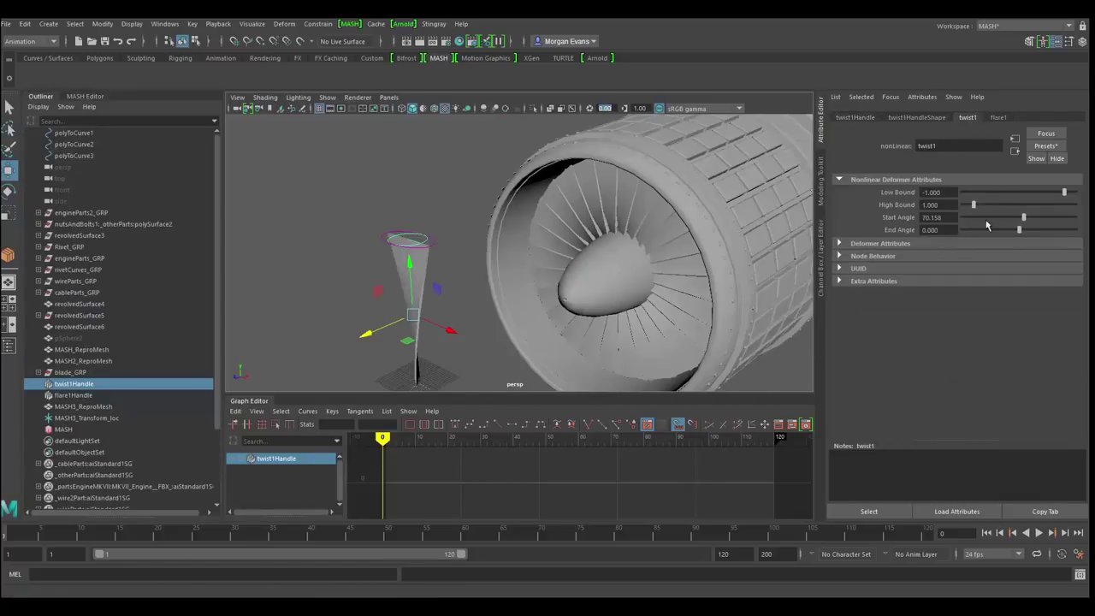
mouse_move(1023, 221)
left_mouse_down()
mouse_move(969, 219)
mouse_move(1023, 221)
mouse_move(1019, 230)
left_mouse_up()
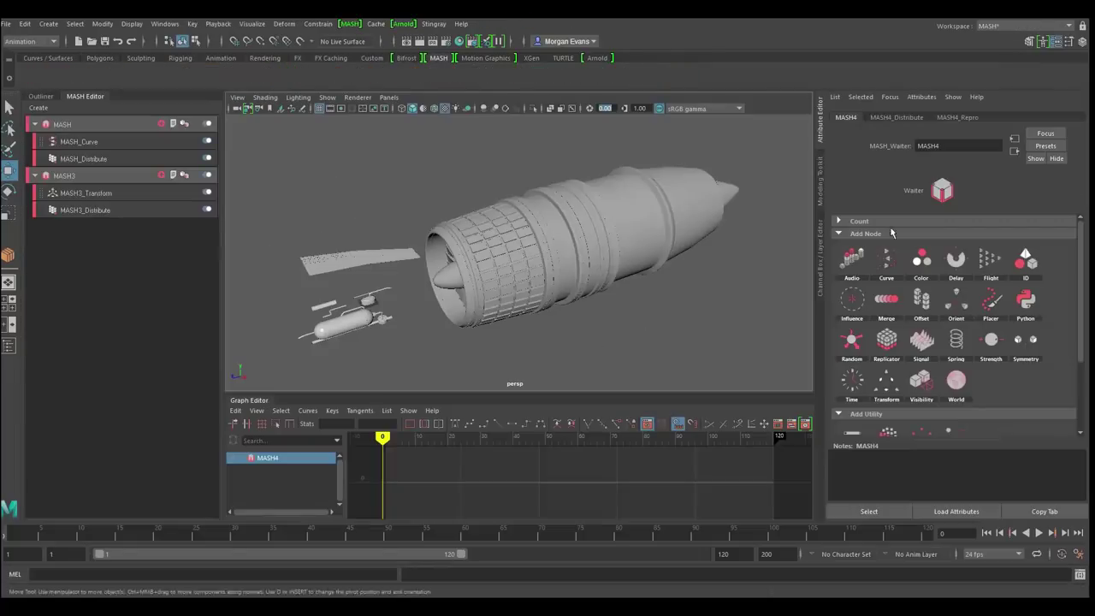
Set the long panel network's distribution type to Radial and enter its number of points
left_click(897, 118)
left_click(946, 245)
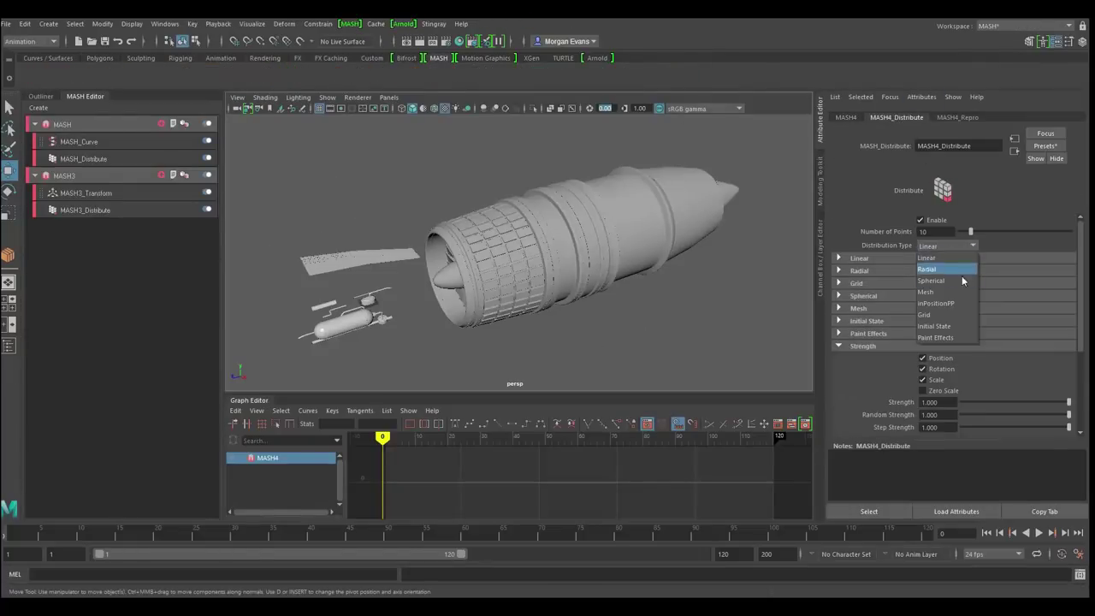
left_click(942, 262)
left_click(932, 230)
key("Return")
Open the panel network's Transform node and create a controller locator for it
left_click(40, 96)
left_click(84, 97)
left_click(162, 227)
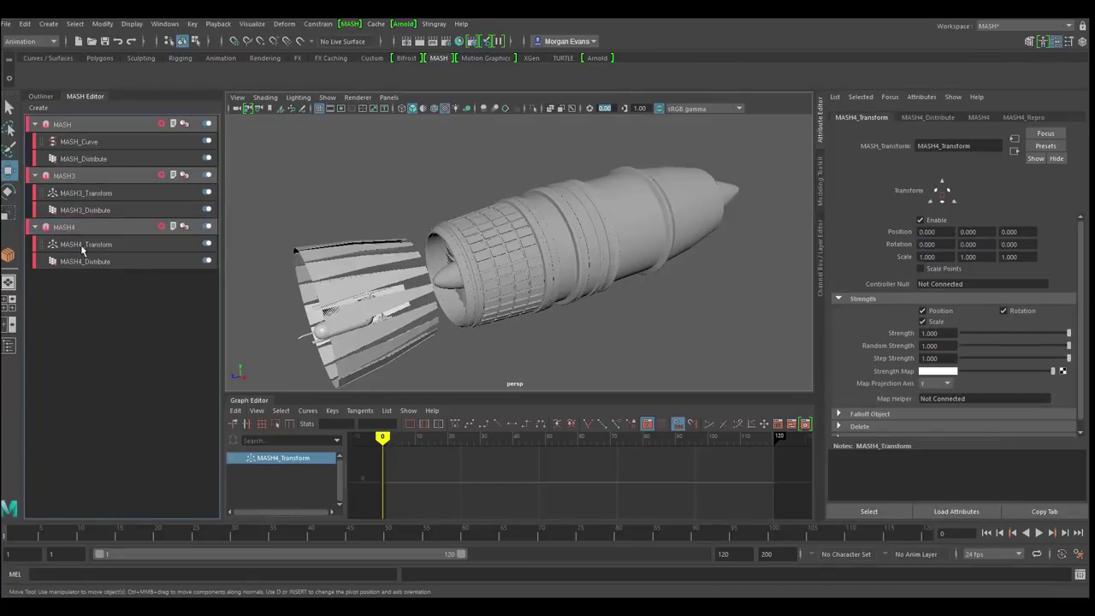
right_click(82, 249)
right_click(949, 284)
left_click(965, 293)
Move the panel network's locator along the engine axis toward the rear tail cone
left_click_drag(320, 317, 598, 265)
right_click_drag(599, 265, 638, 260, "alt")
left_click_drag(638, 260, 618, 237, "alt")
Adjust the Radius of the panel network's radial distribution to fit the panels around the tail cone
left_click(85, 260)
left_click(864, 270)
left_click_drag(1017, 284, 989, 285)
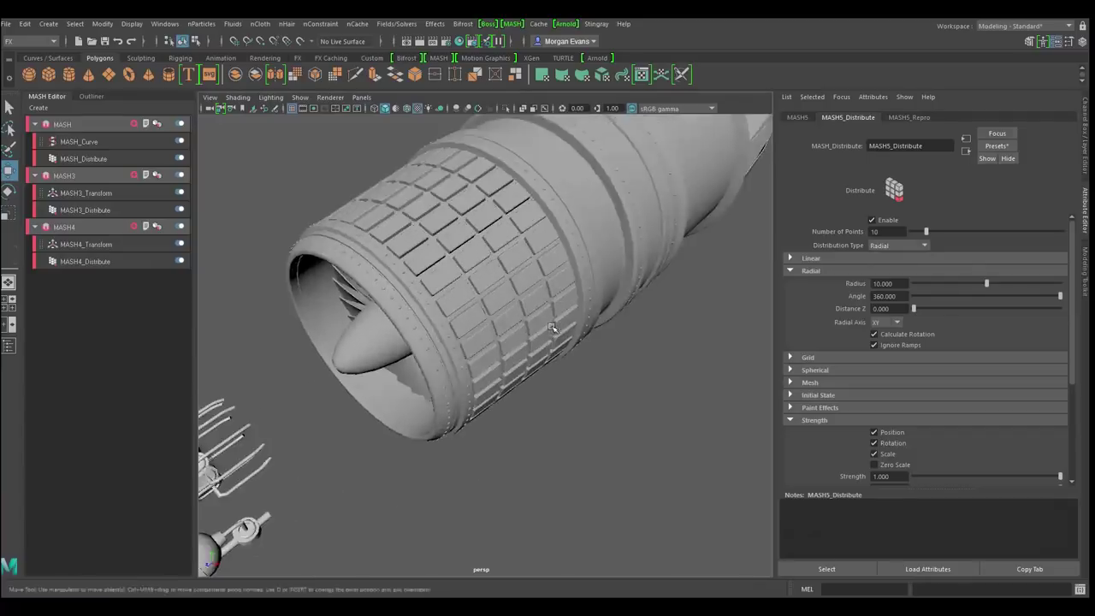
Set the radial Radius of the hooked cable part network to 50, then enlarge it further to suit the engine hull
left_click_drag(552, 332, 615, 316, "alt")
right_click_drag(616, 317, 478, 325, "alt")
left_click_drag(987, 284, 1060, 291)
left_click_drag(898, 284, 651, 308)
type("50")
key("Return")
left_click_drag(987, 284, 1030, 286)
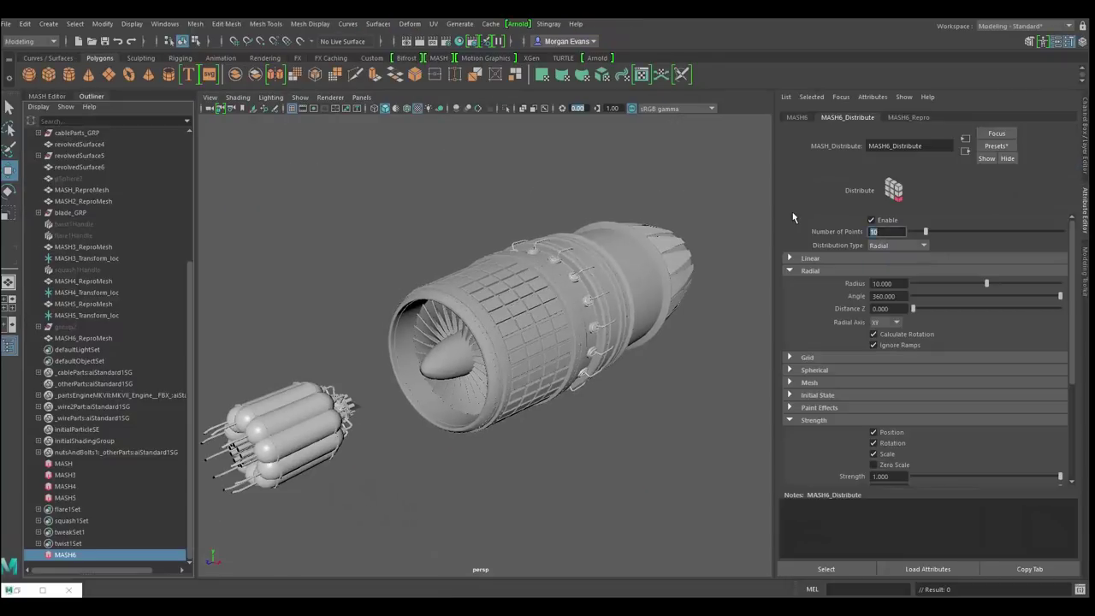
Set the tank network's Number of Points to 18 and adjust its radial Radius to spread the tanks apart
type("18")
key("Return")
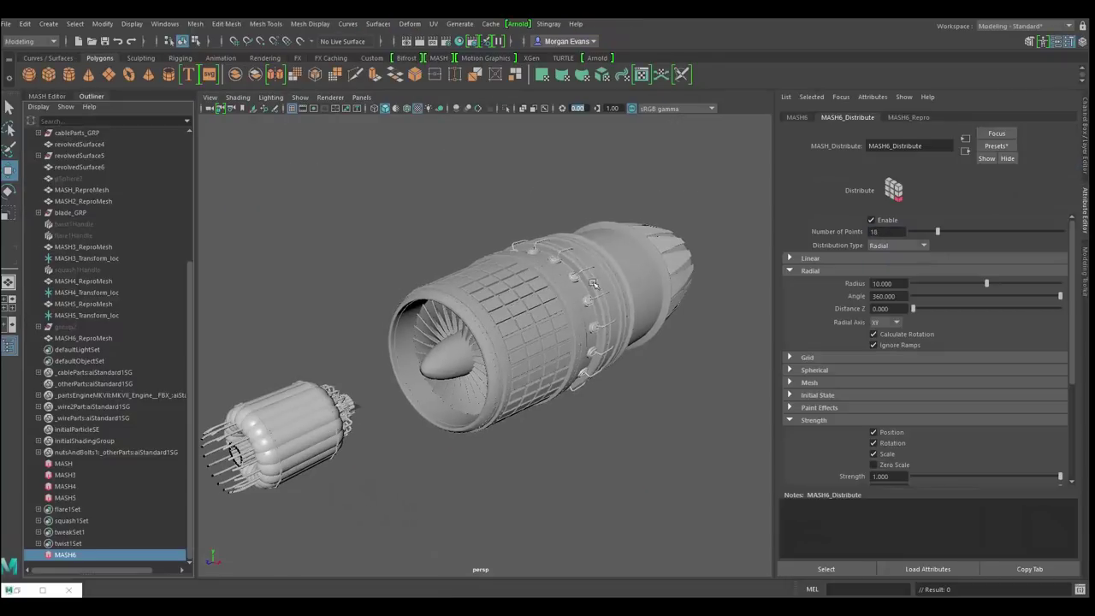
left_click_drag(985, 286, 962, 277)
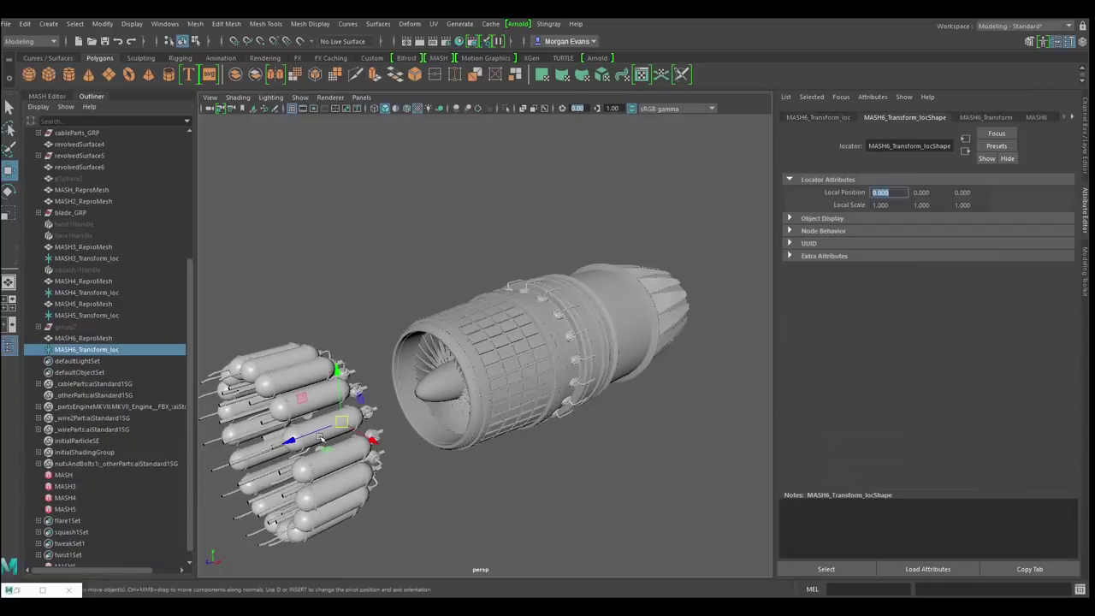
Move the tank network's transform locator to about -497 in Z, onto the engine's rear section
left_click_drag(317, 434, 431, 419)
scroll(603, 371, "up", 5)
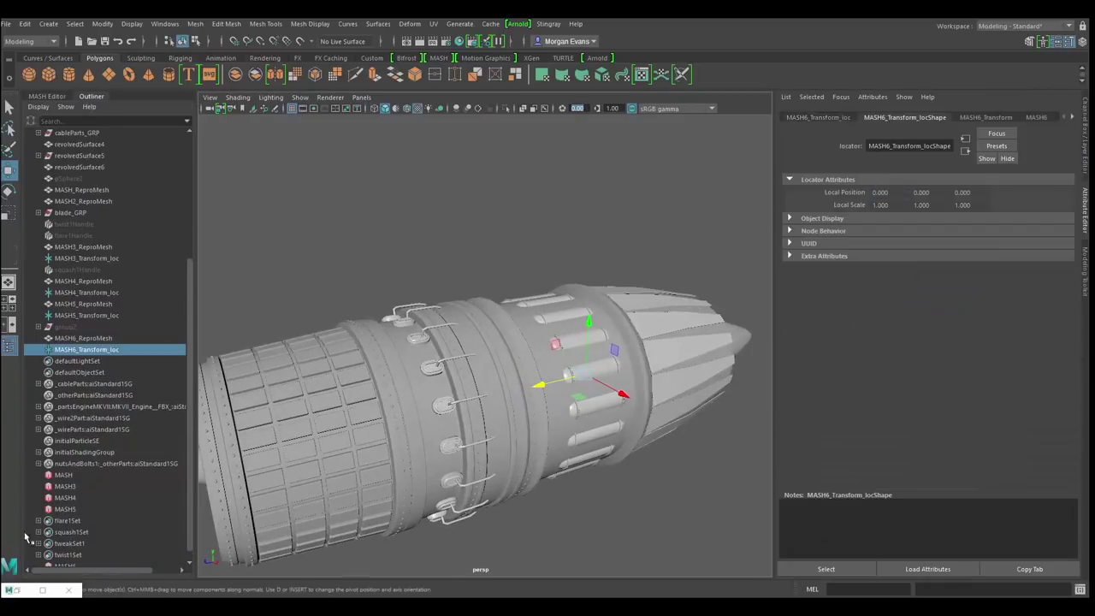
Increase the tank network's radial Radius so the tanks sit on the surface of the engine hull
left_click(53, 509)
left_click(915, 117)
key("ctrl+z")
mouse_move(1042, 283)
left_mouse_down()
mouse_move(1053, 283)
mouse_move(1023, 282)
mouse_move(1051, 277)
left_mouse_up()
left_click(67, 564)
left_click_drag(563, 348, 453, 327, "alt")
Slide the tank network's transform locator slightly forward along the engine
left_click(850, 119)
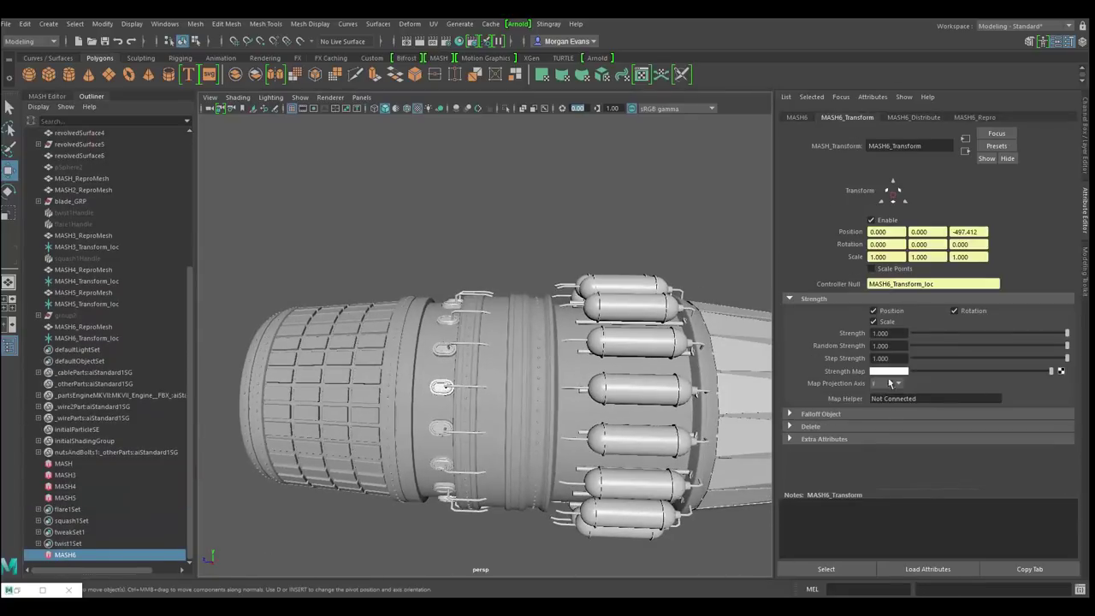
left_click(61, 341)
left_click_drag(621, 402, 539, 400)
scroll(539, 401, "down", 5)
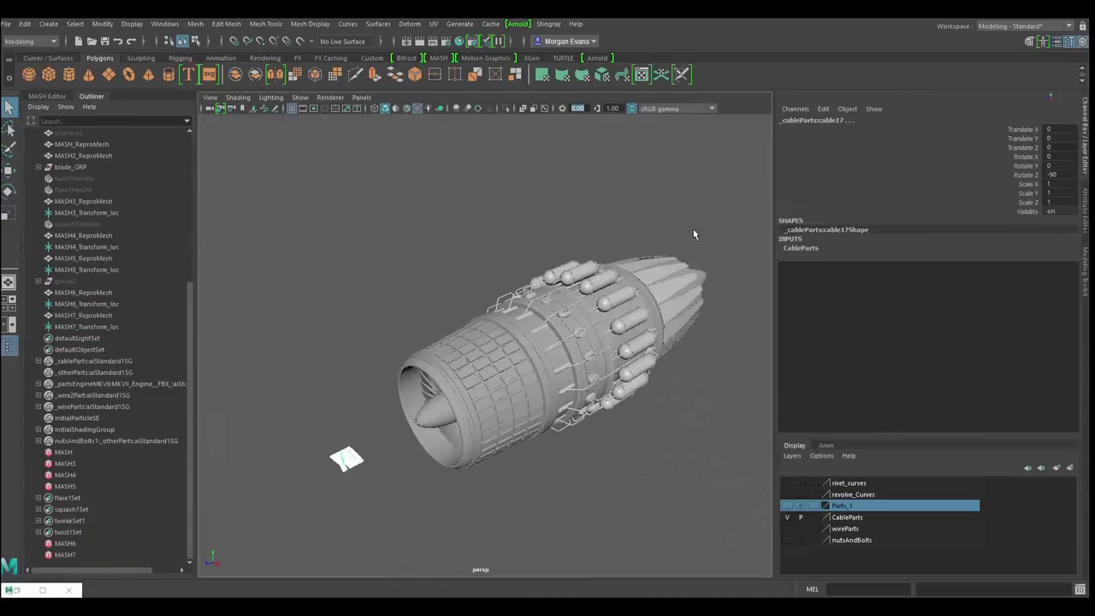
Create a new MASH network from the selected small cable pieces in front of the engine
left_click(47, 96)
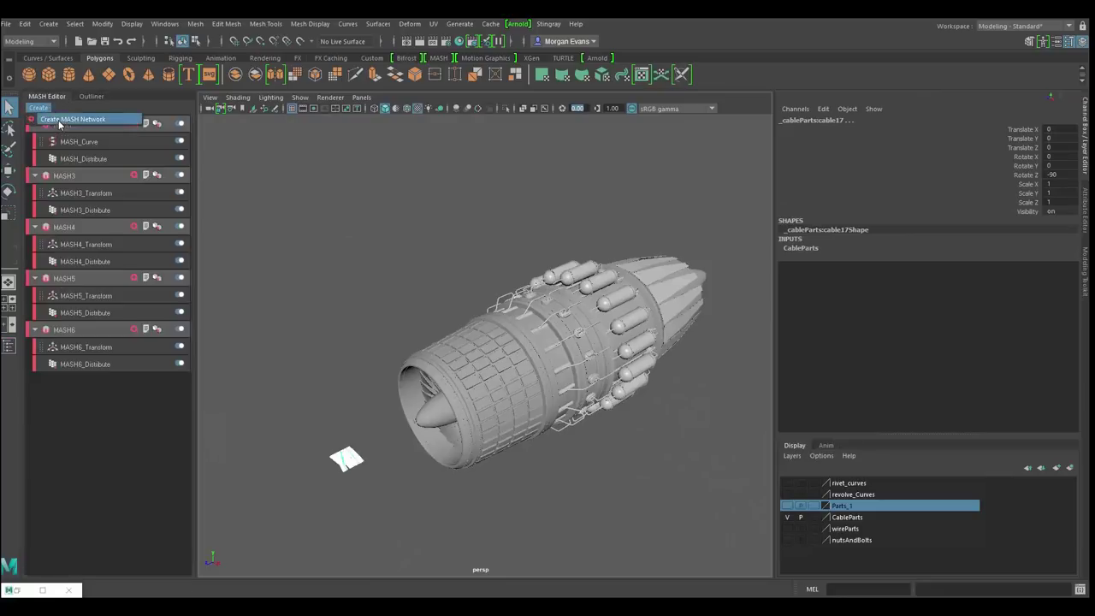
left_click(91, 97)
left_click(51, 97)
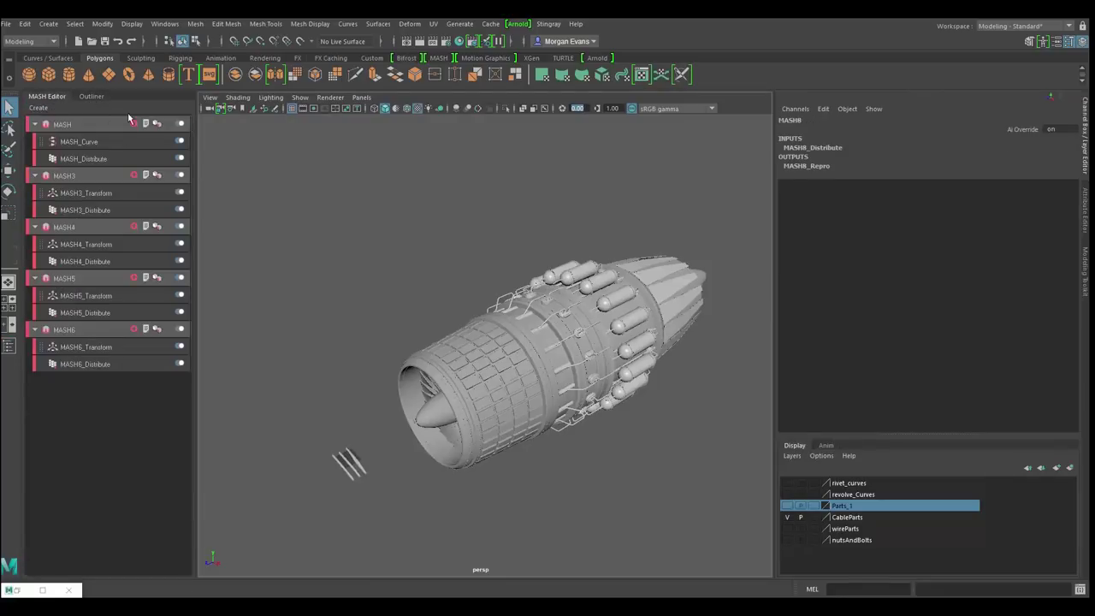
Open the new cable network's Distribute node and set its distribution type to Radial
left_click(334, 475)
left_click(1057, 43)
left_click(1018, 117)
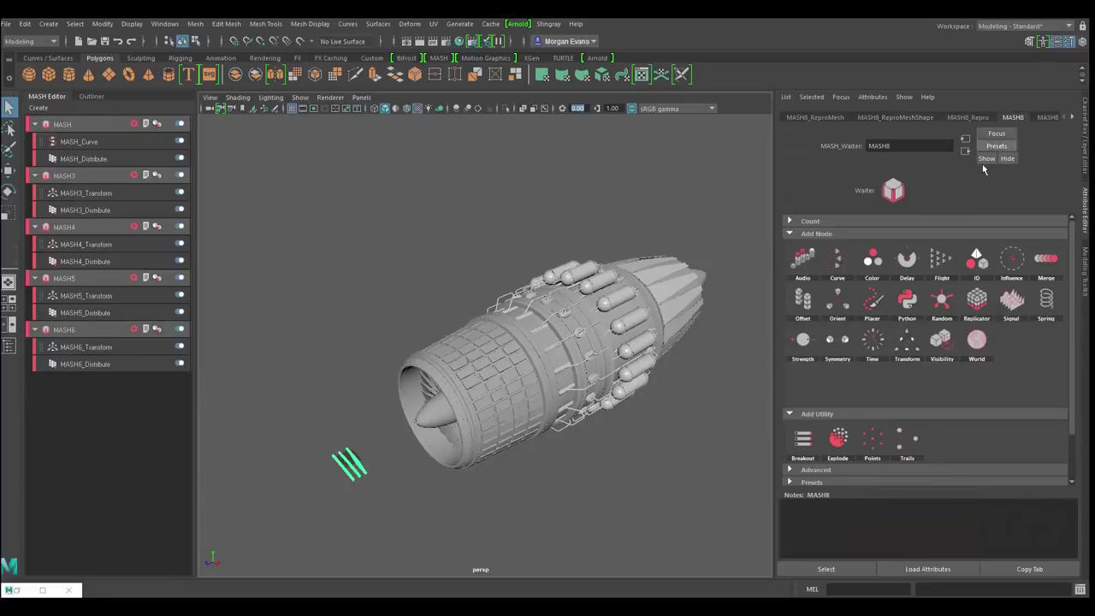
left_click(1070, 117)
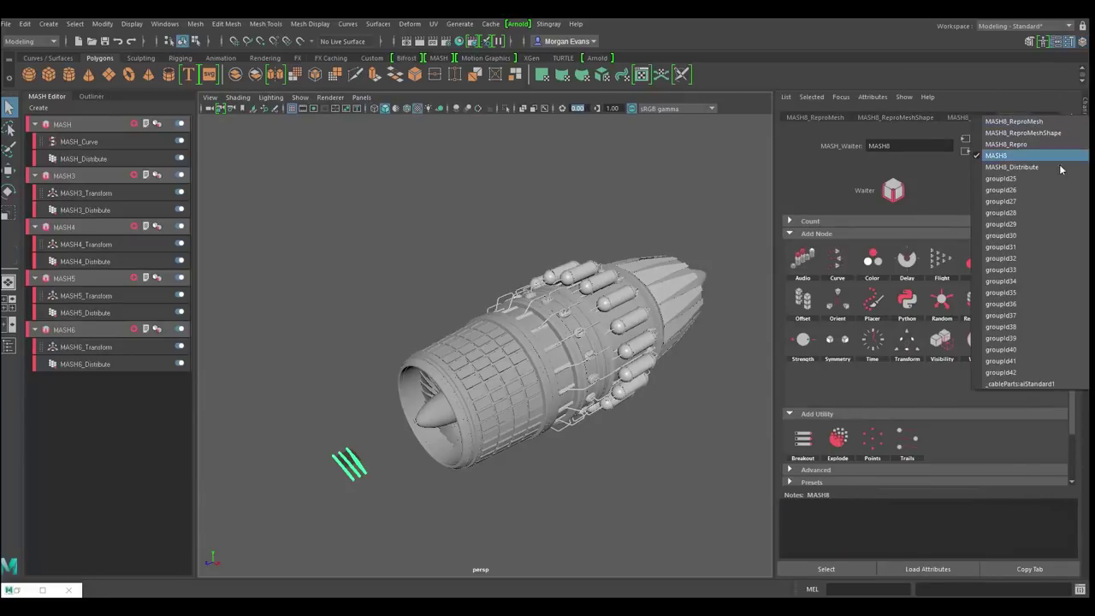
left_click(1051, 159)
left_click(898, 245)
left_click(893, 270)
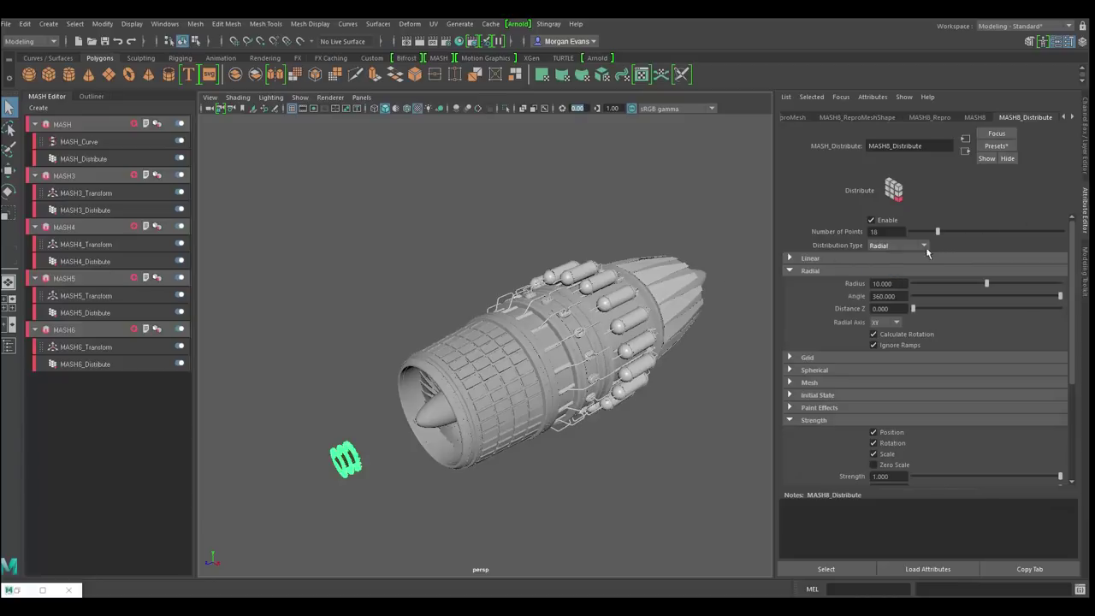
Try other radial axes, including ZX, and a larger radius for the cable network, and undo these changes
left_click(896, 322)
left_click(884, 347)
left_click(899, 322)
left_click(878, 359)
left_click(887, 322)
left_click(885, 358)
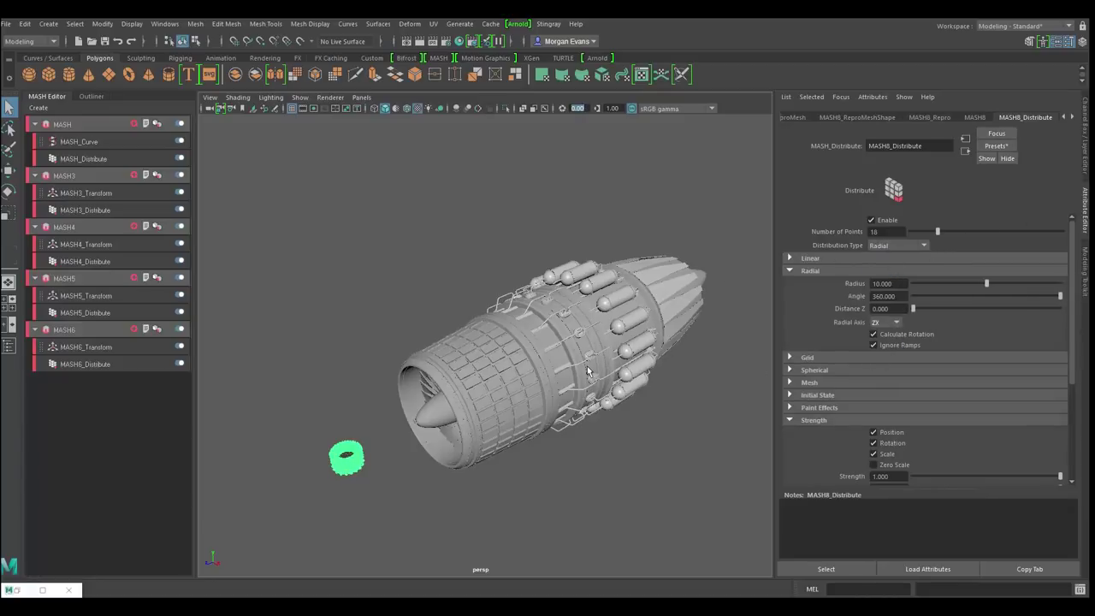
left_click_drag(986, 284, 1060, 283)
key("ctrl+z")
key("ctrl+z")
key("ctrl+z")
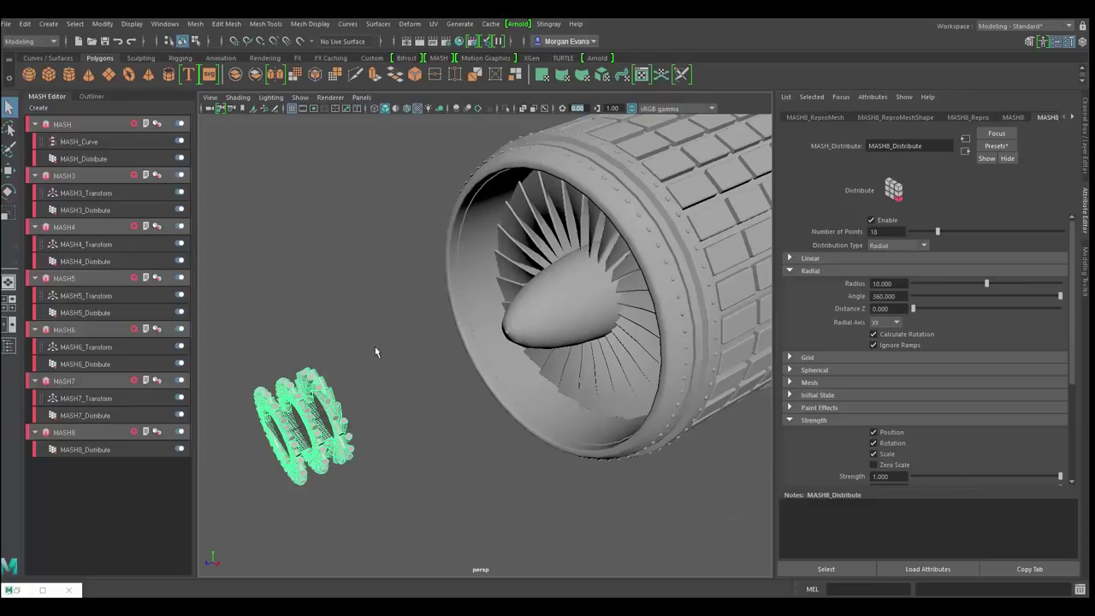
Increase the cable network's Number of Points and set its radial Radius to 100
mouse_move(374, 351)
left_mouse_down("alt")
mouse_move(384, 317)
mouse_move(349, 340)
mouse_move(371, 338)
left_mouse_up("alt")
left_click_drag(942, 229, 975, 222)
left_click_drag(896, 283, 800, 282)
type("100")
key("Return")
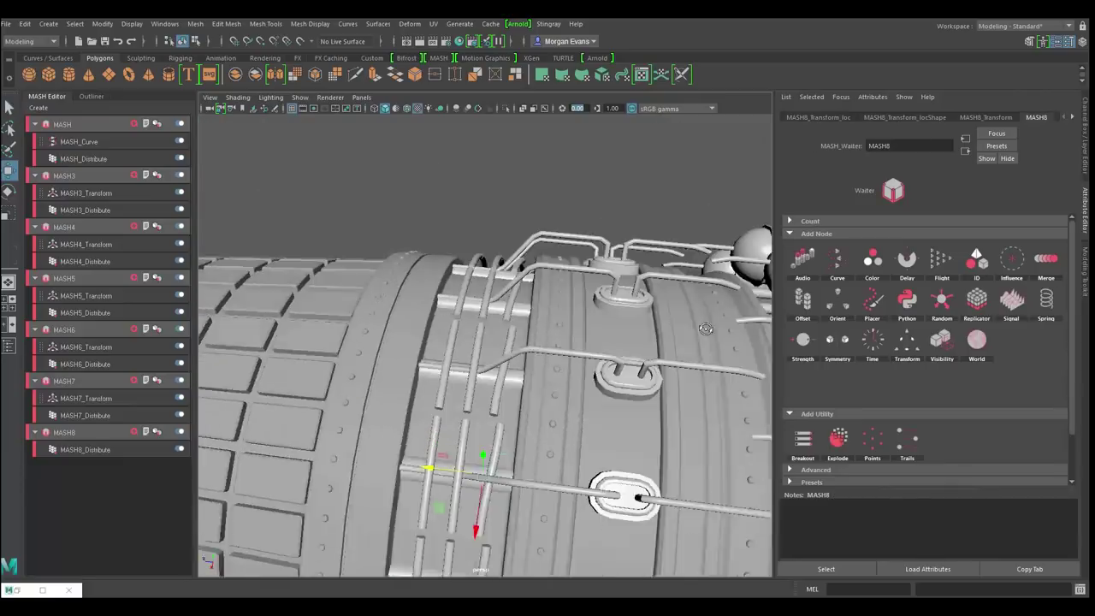
left_click_drag(693, 334, 728, 325, "alt")
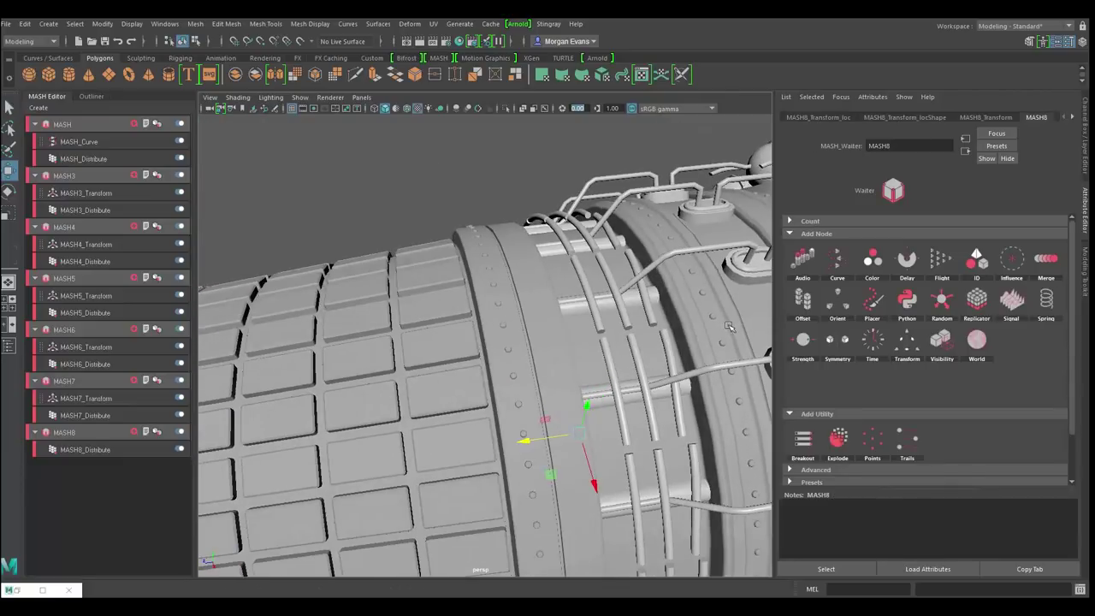
Rotate the front cable network about 10 degrees around the engine and set its radial Radius to about 89.36
key("e")
left_click_drag(586, 416, 581, 399)
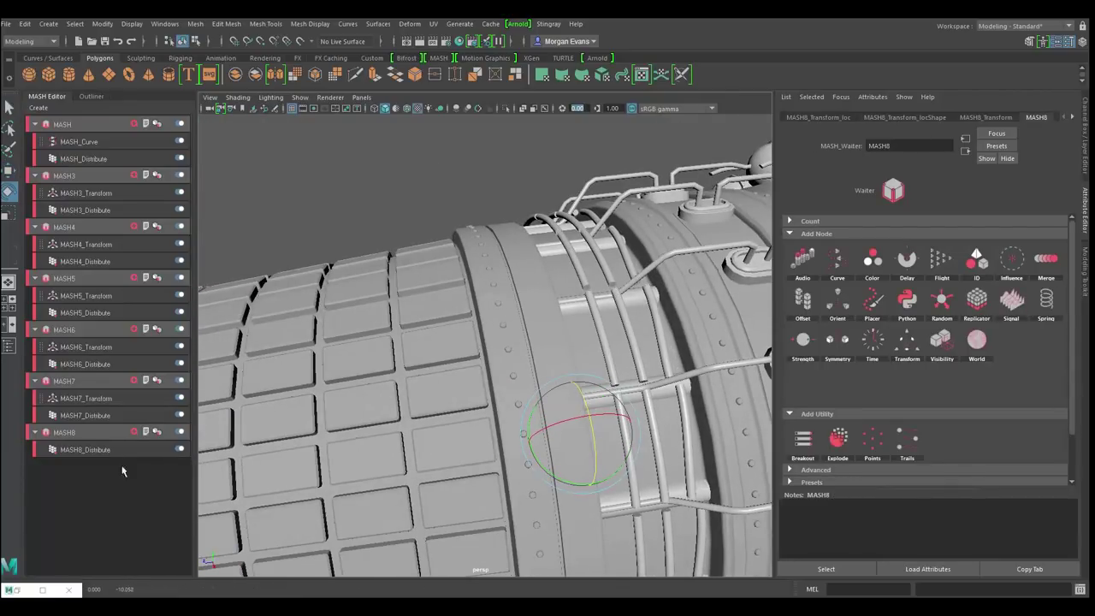
left_click(81, 450)
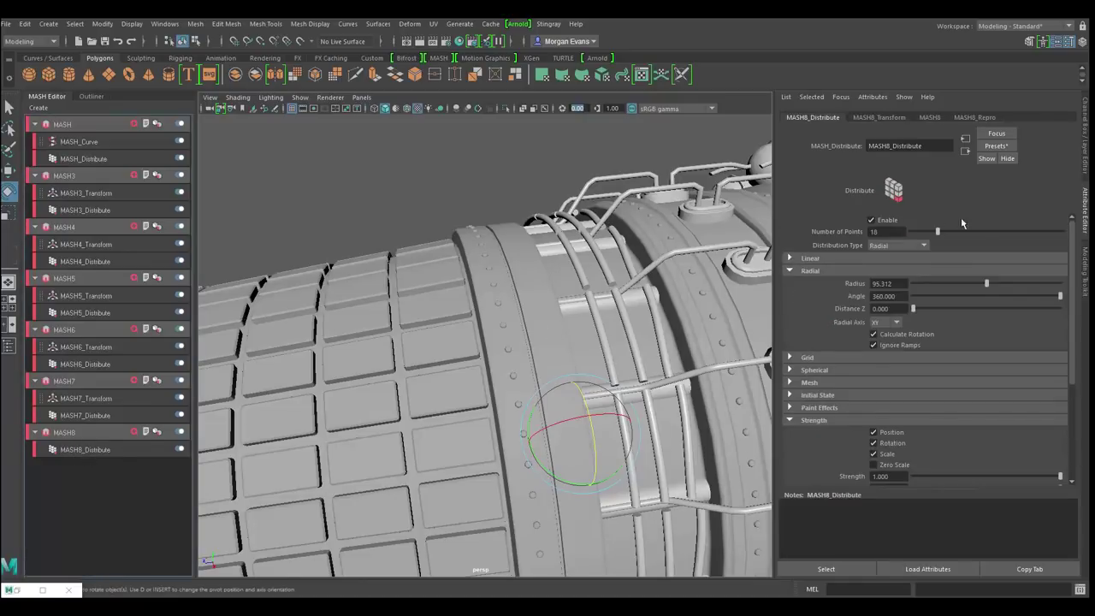
left_click_drag(982, 288, 982, 284)
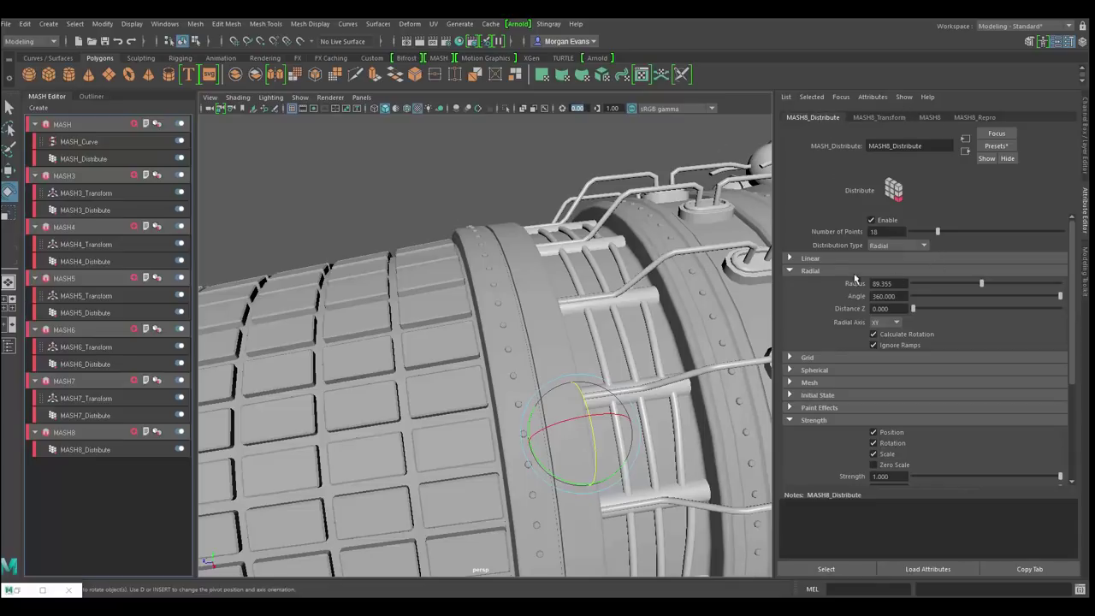
Add an ID node to the MASH8 cable network
left_click(928, 117)
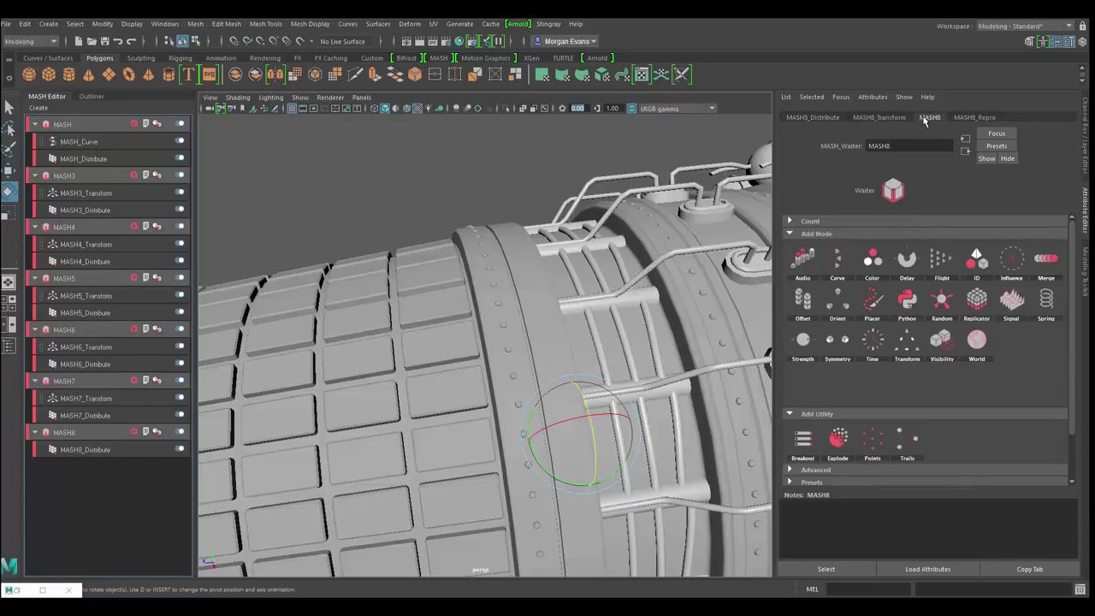
left_click(135, 431)
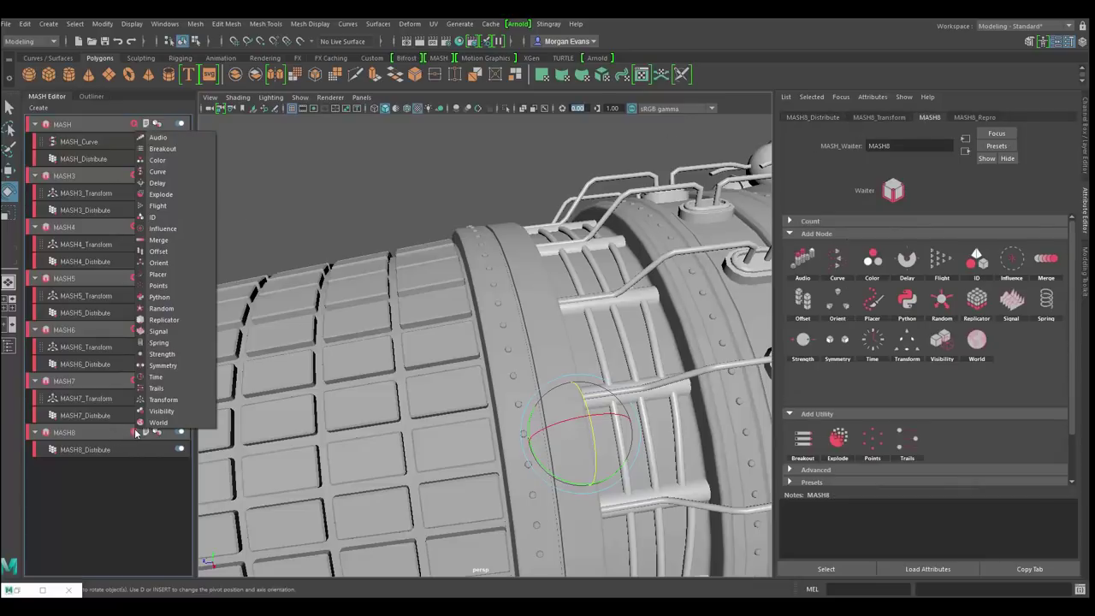
left_click(212, 217)
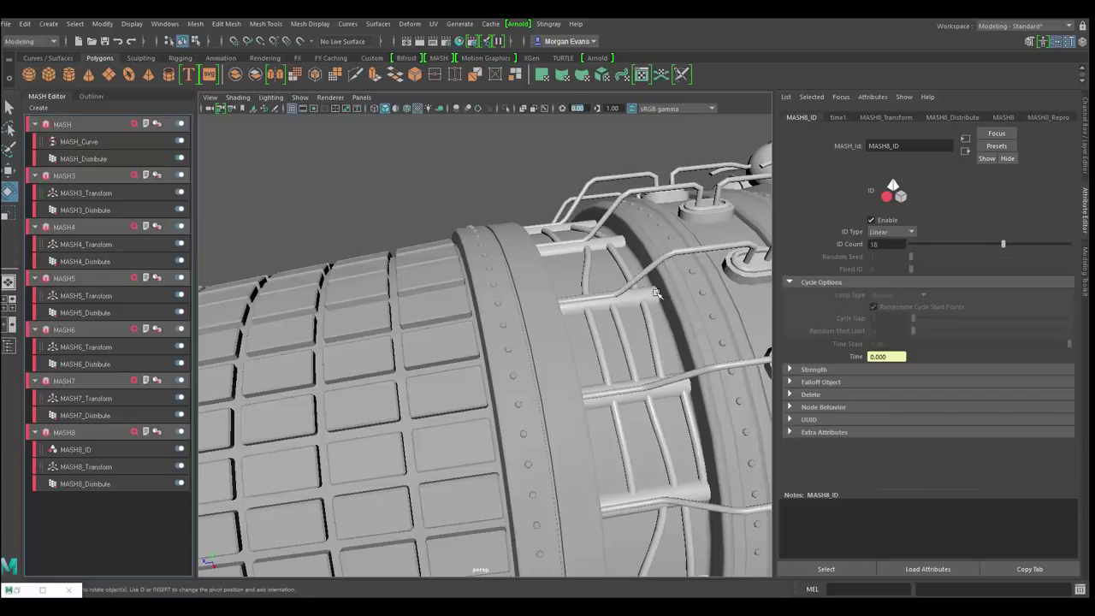
Try the Random, Cycle, Fixed and Linear ID types on the cable network's ID node
scroll(598, 301, "down", 7)
left_click_drag(505, 306, 557, 317, "alt")
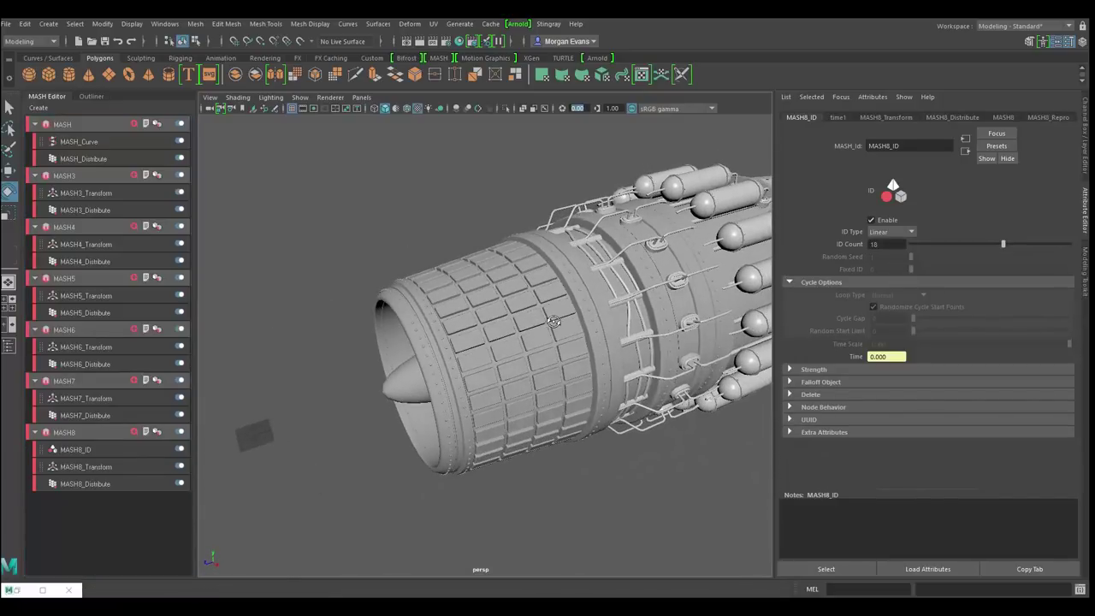
left_click(900, 235)
left_click(885, 257)
left_click(895, 234)
left_click(880, 266)
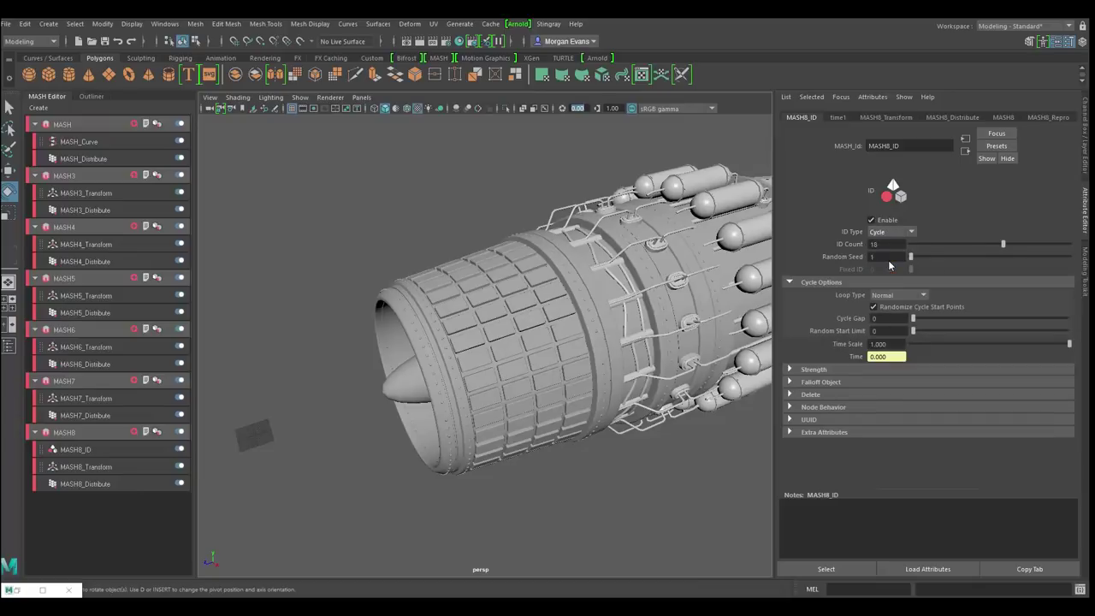
left_click(889, 232)
left_click(875, 278)
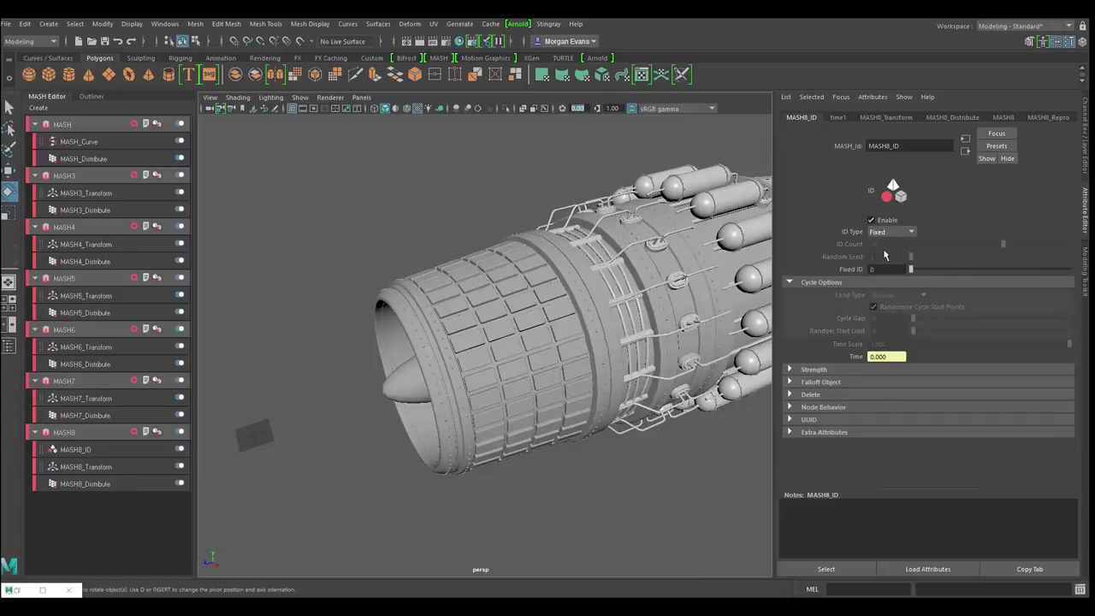
left_click(894, 233)
left_click(889, 257)
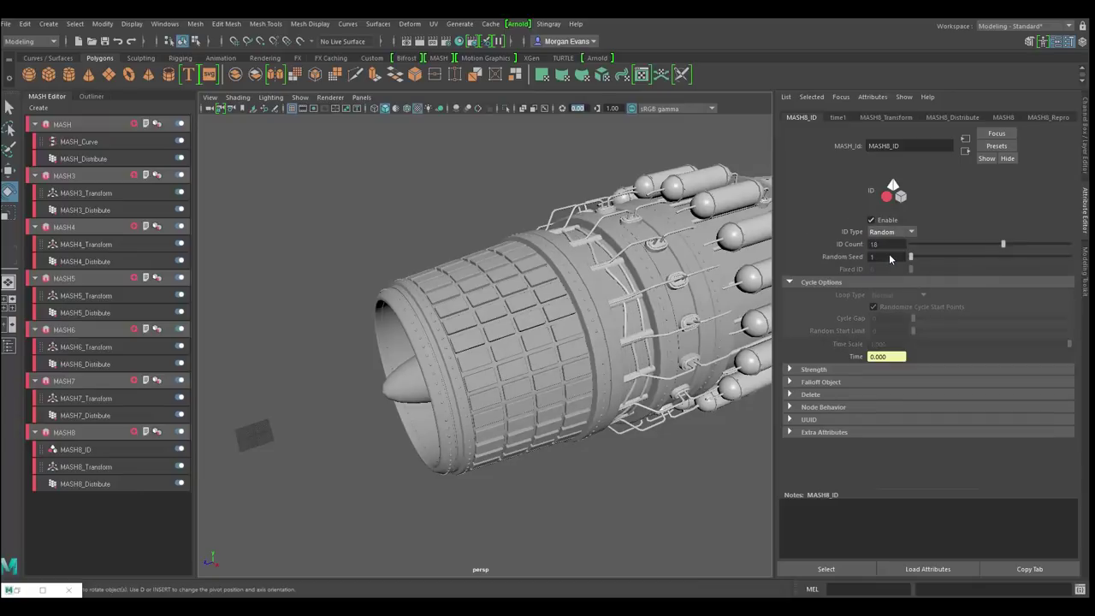
left_click(906, 232)
left_click(876, 267)
left_click(892, 233)
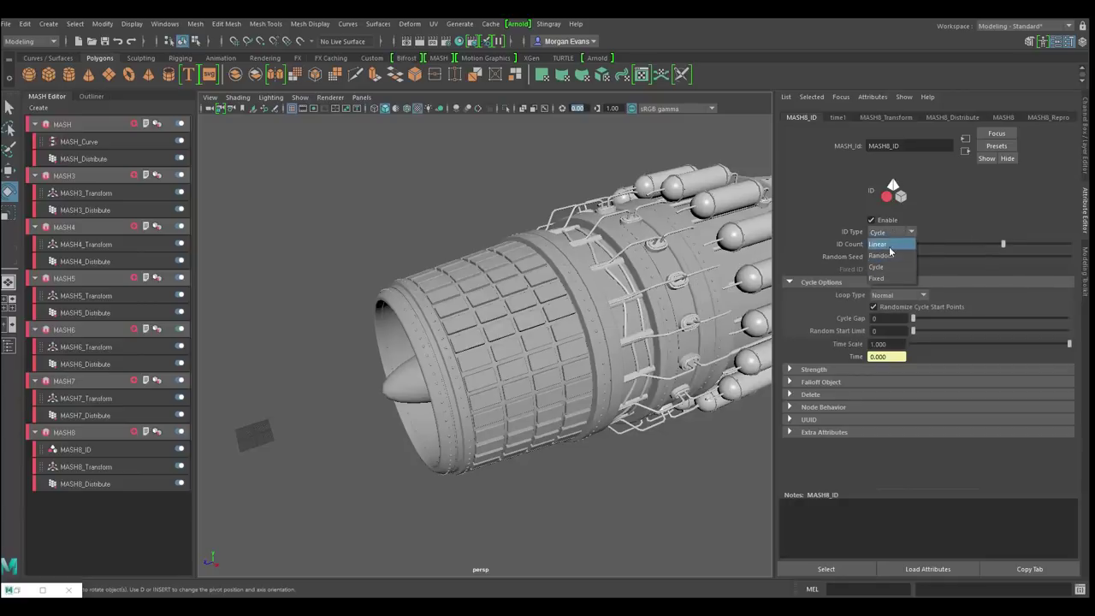
left_click(879, 244)
Set the cable network's ID Type to Random
left_click(893, 231)
left_click(878, 256)
left_click_drag(570, 280, 594, 278, "alt")
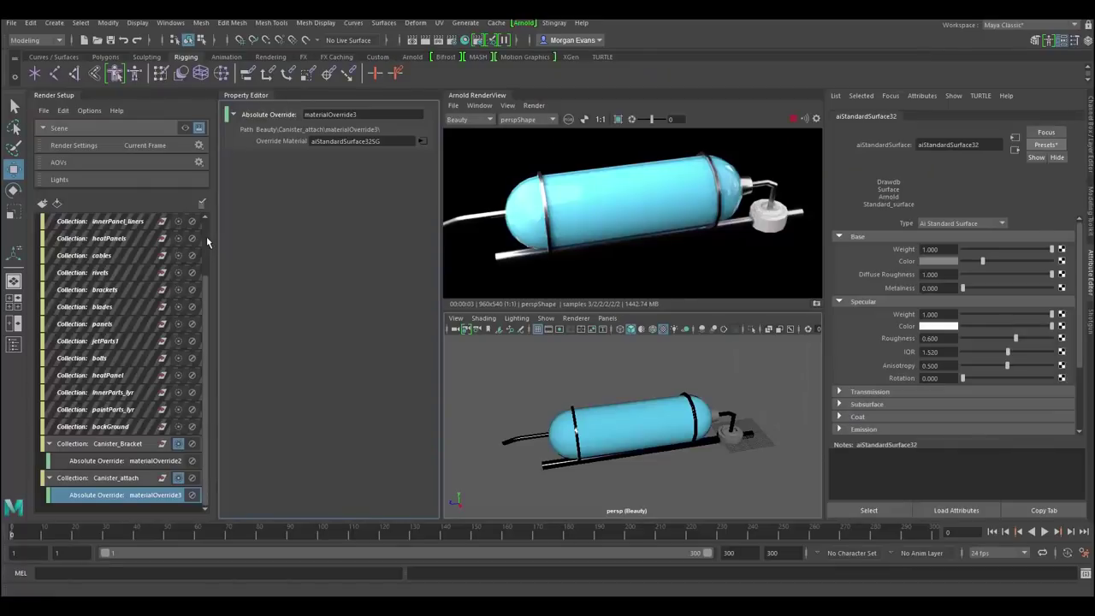
Make the Beauty render layer visible and darken the Canister_attach override material's base color to a value of 0.013
scroll(206, 236, "up", 3)
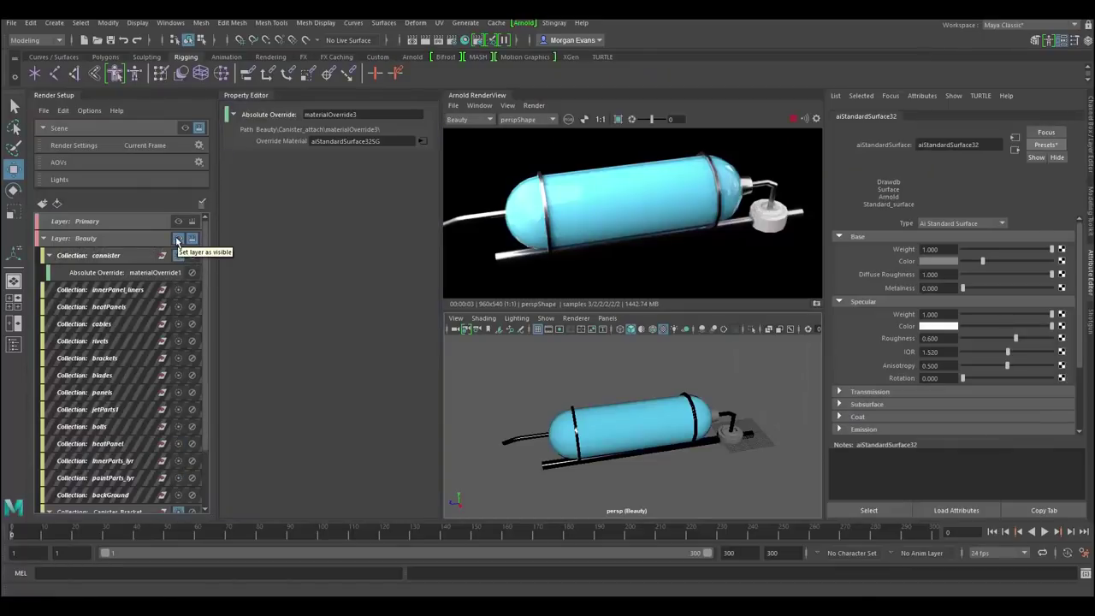
left_click(177, 240)
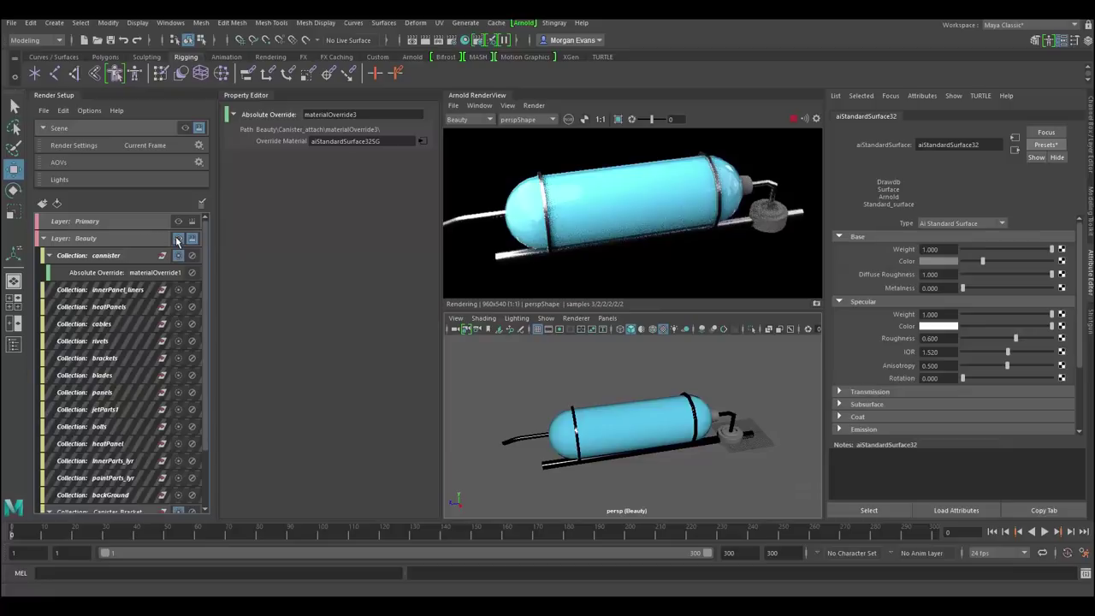
left_click(938, 262)
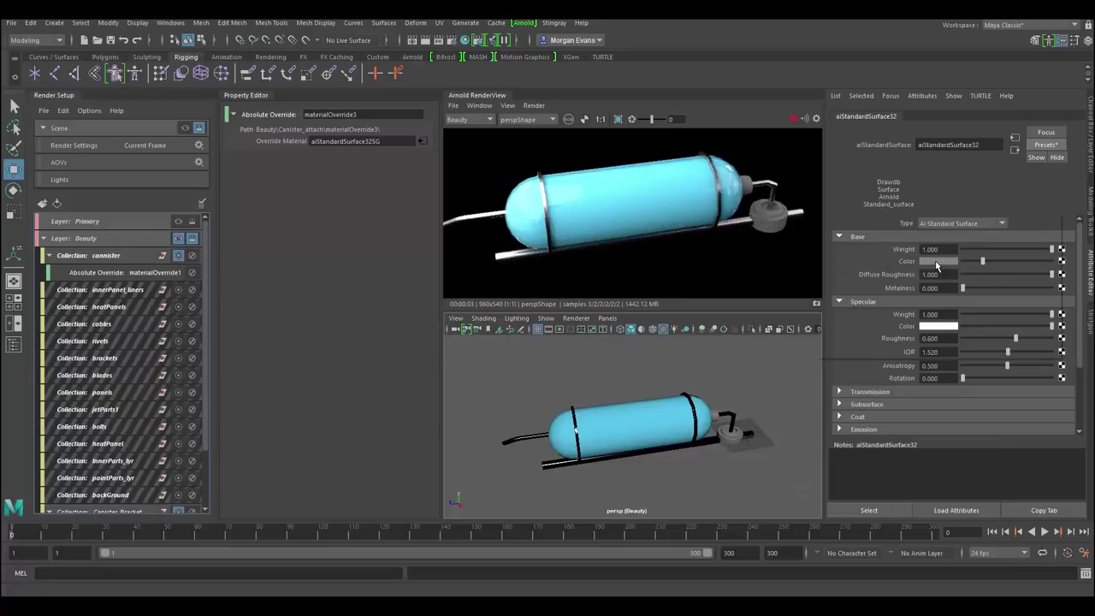
left_click(886, 321)
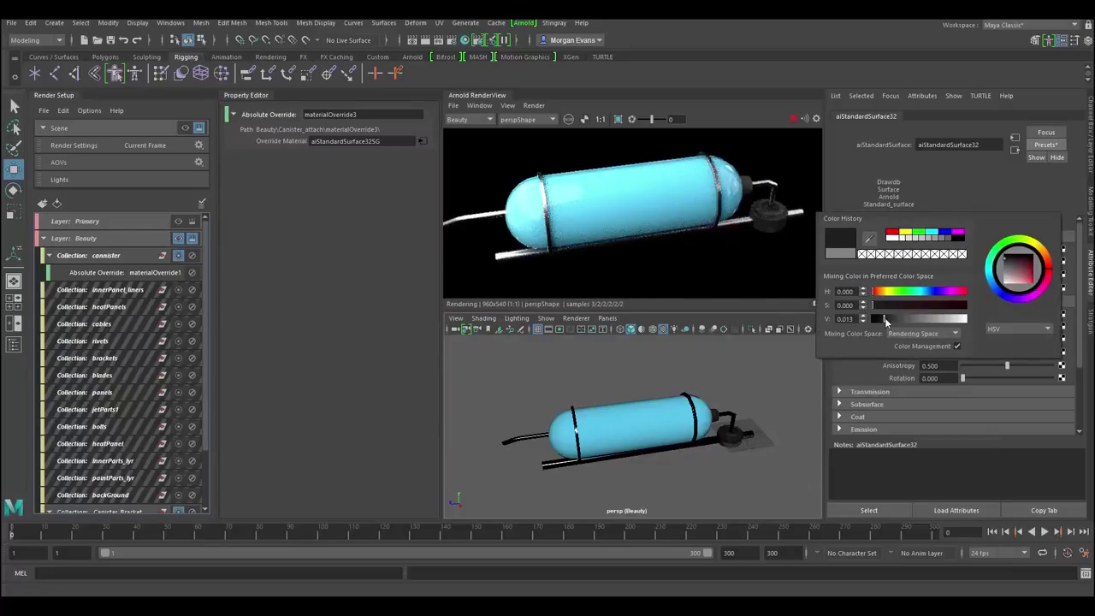
Open the override material of the cannister collection and look through its available aiStandardSurface presets
left_click(634, 209)
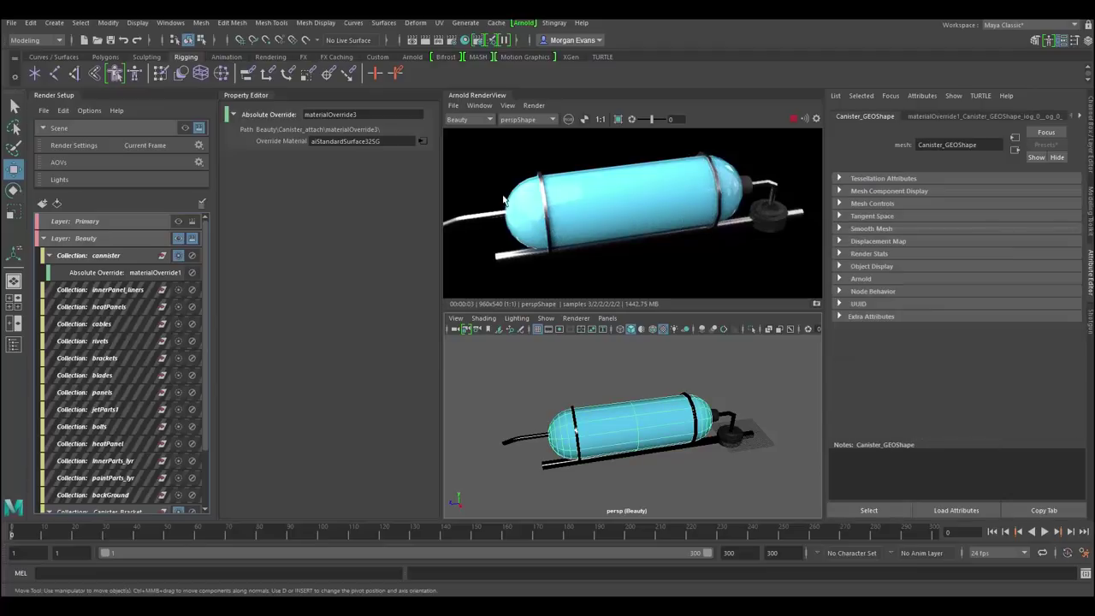
scroll(155, 445, "down", 3)
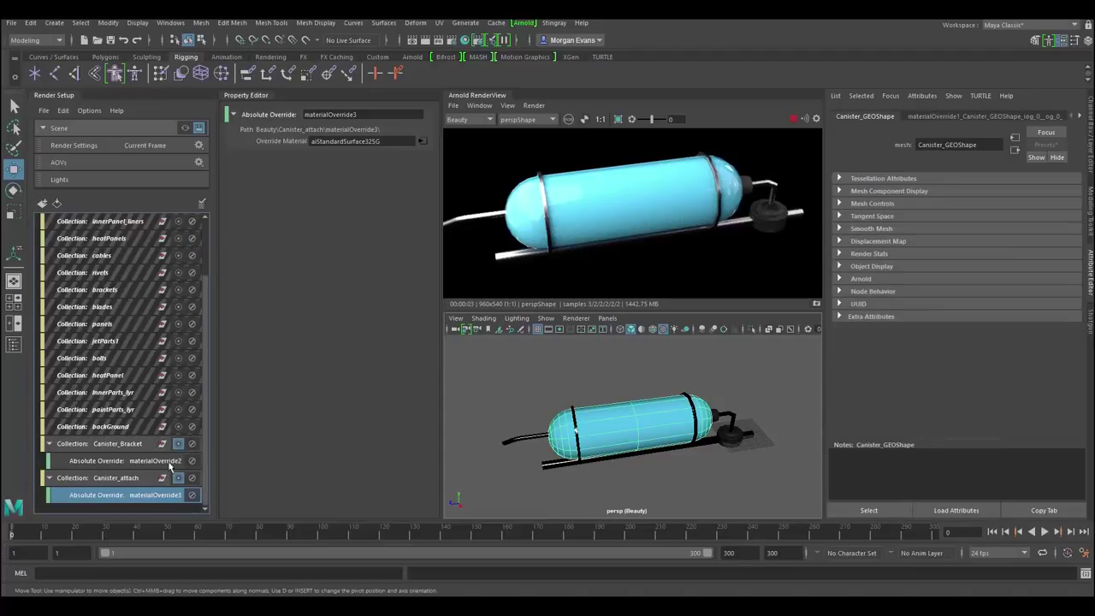
scroll(128, 440, "up", 3)
left_click(146, 271)
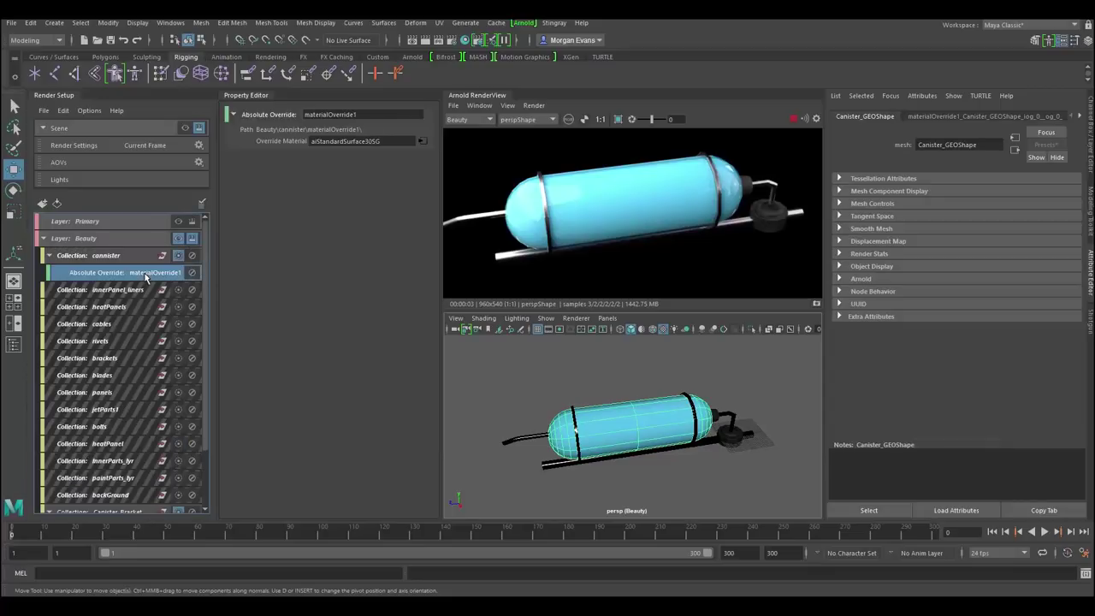
left_click(422, 141)
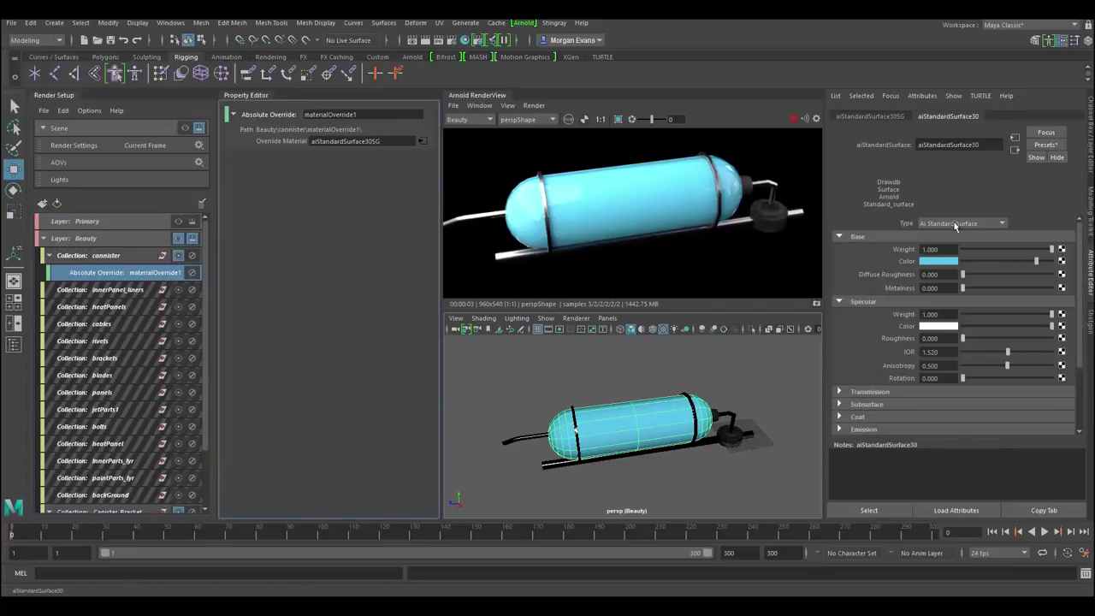
left_click(1047, 145)
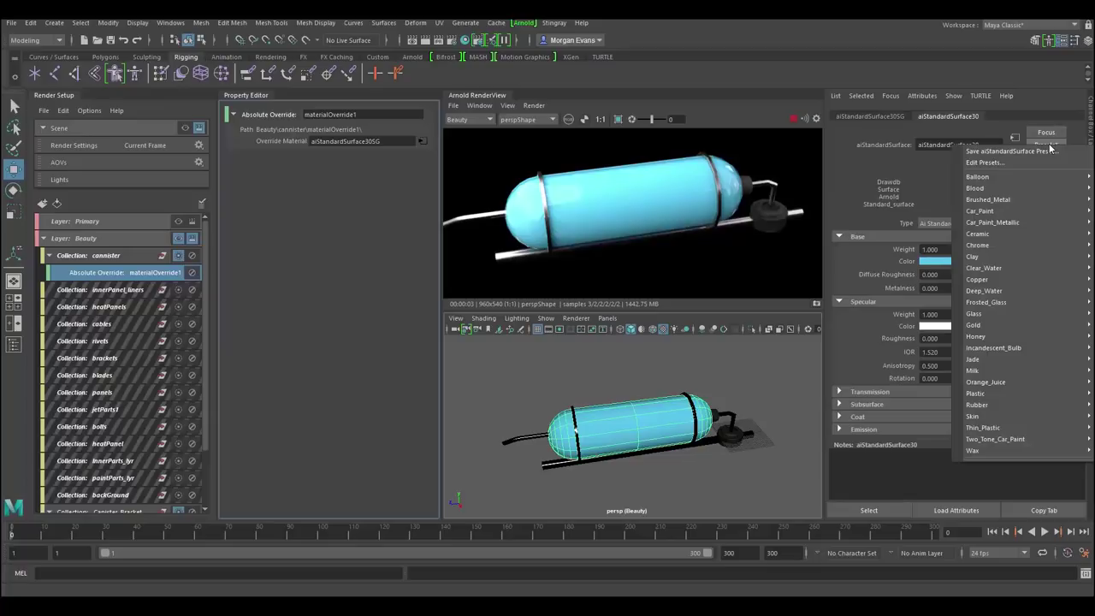
left_click(899, 225)
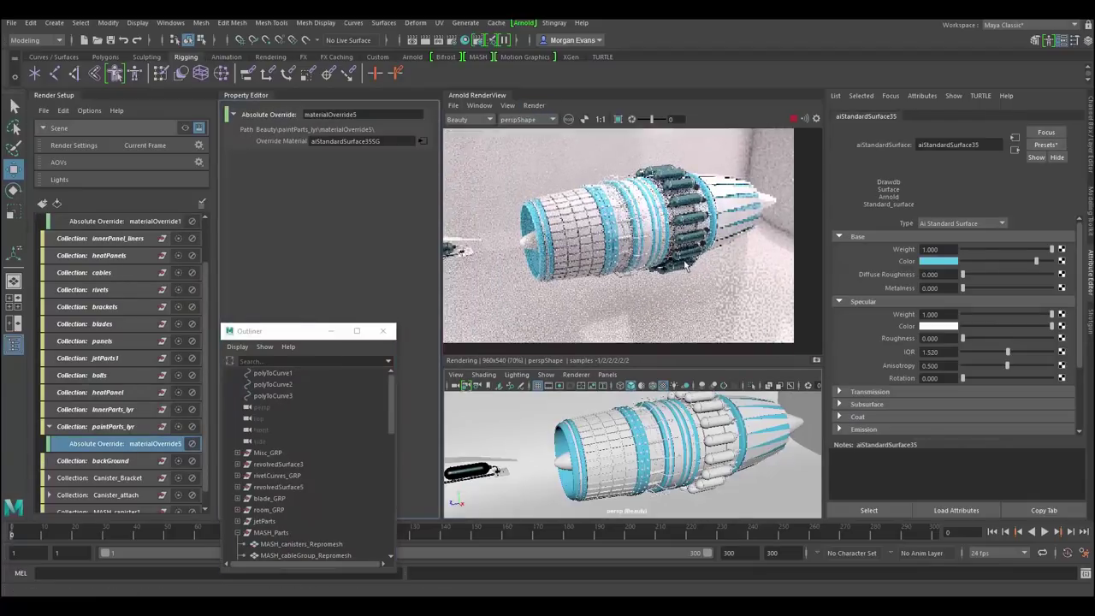
scroll(701, 446, "up", 3)
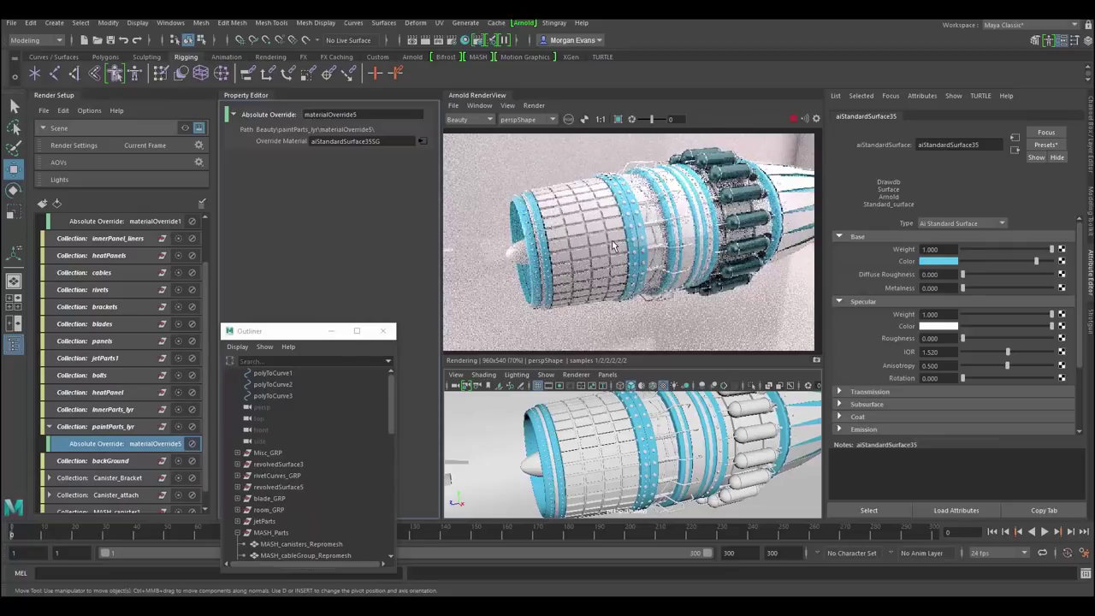
left_click_drag(613, 441, 643, 423, "alt")
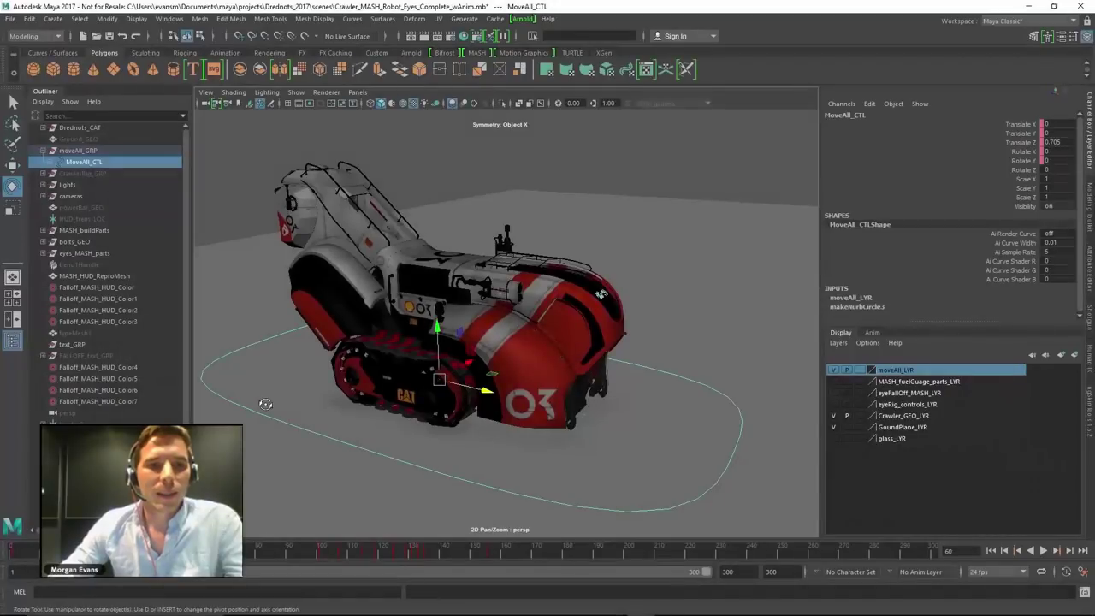
left_click_drag(264, 398, 266, 404, "alt")
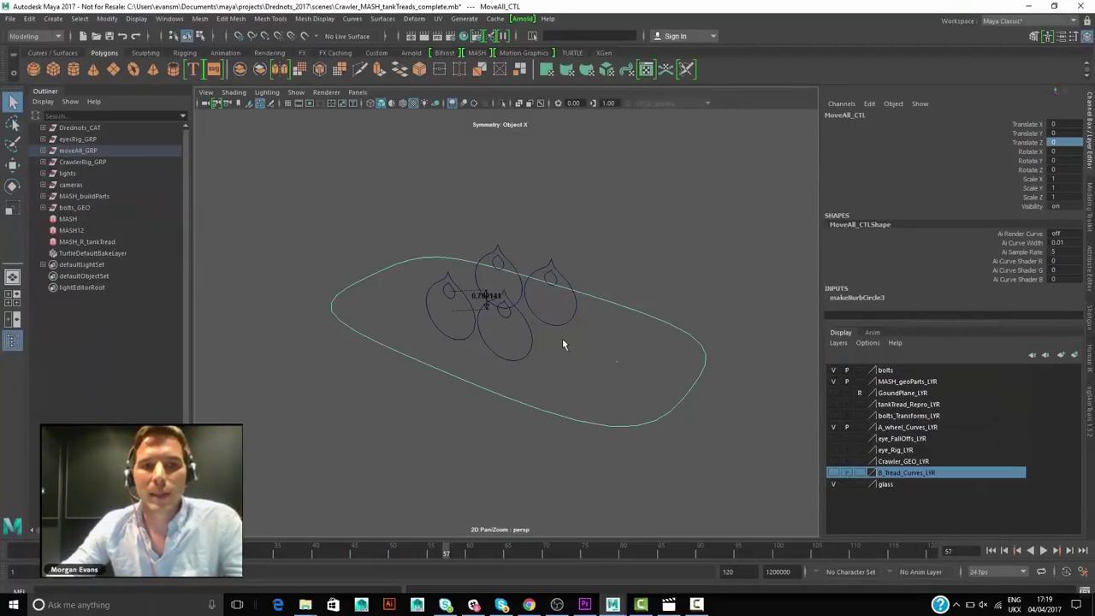
Select the large MoveAll control curve surrounding the wheel curves and move it a short distance
left_click(613, 430)
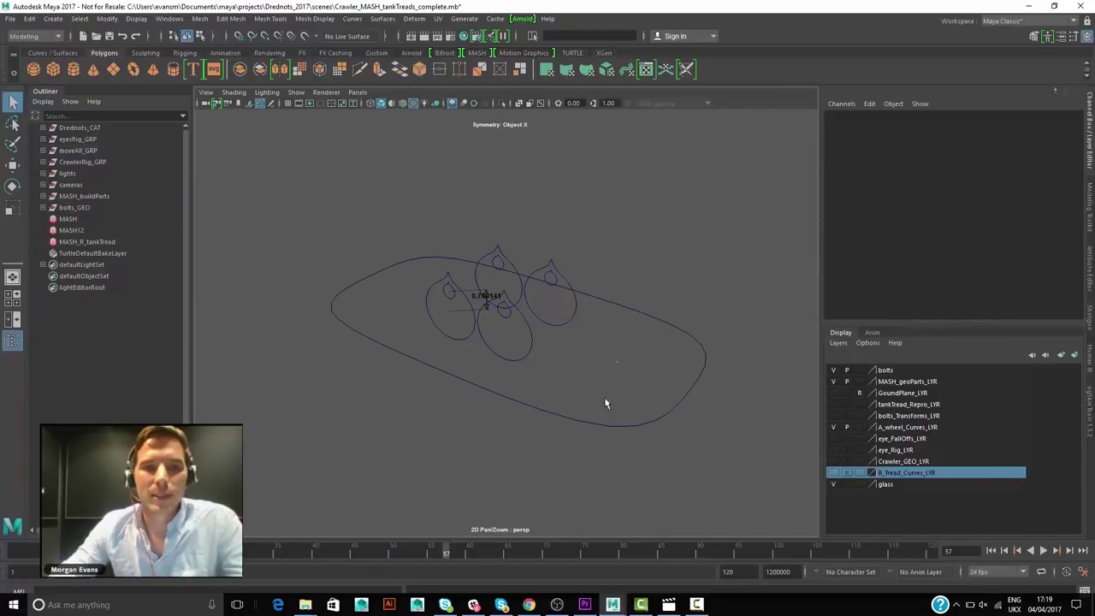
left_click_drag(604, 400, 591, 448)
key("w")
left_click_drag(547, 336, 579, 347)
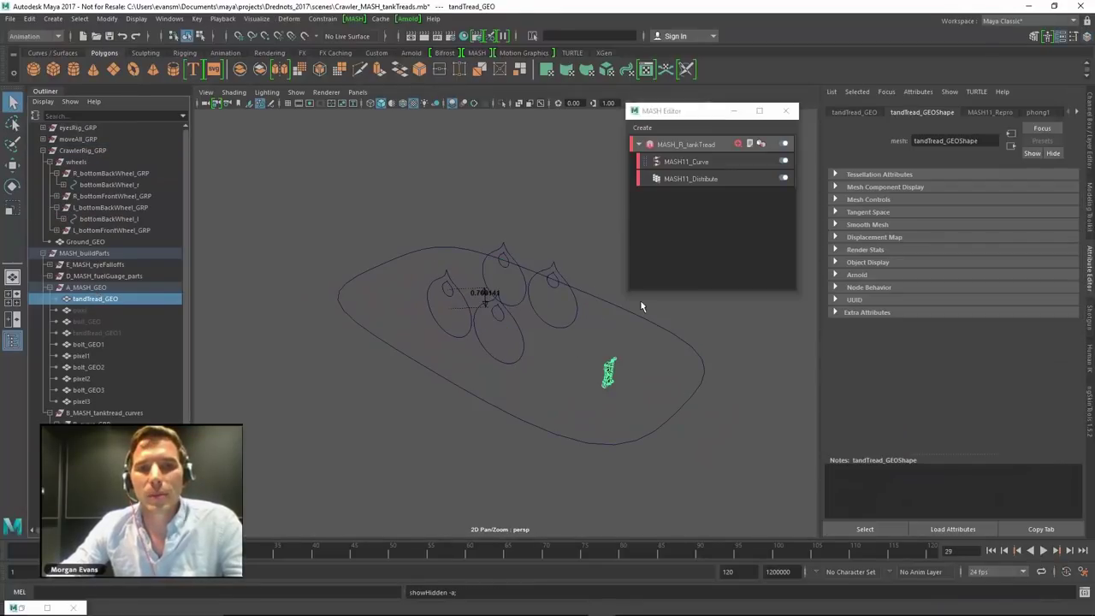
Create a MASH network from the selected tandTread_GEO mesh and set its Number of Points to 22
left_click(642, 128)
left_click(675, 139)
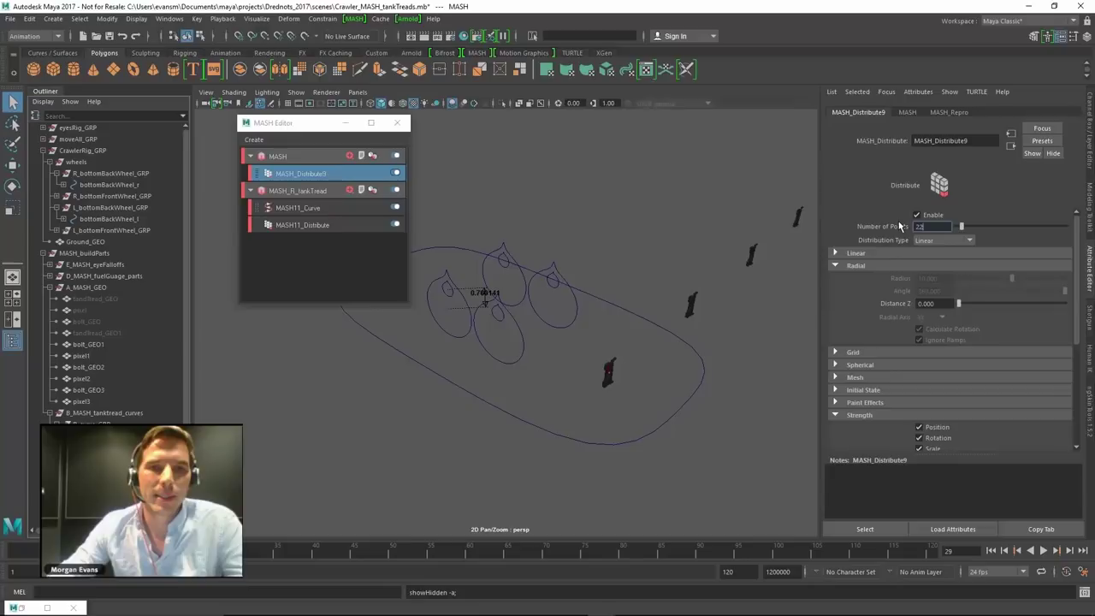
key("Return")
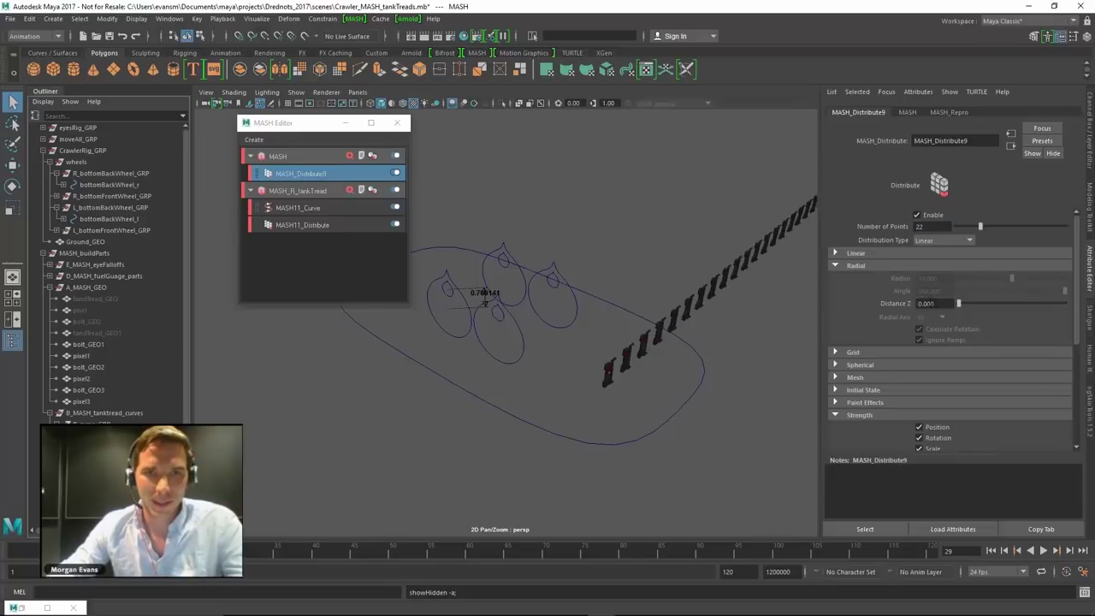
Set the linear Distance X of the new tread network's Distribute node to 0
left_click(835, 254)
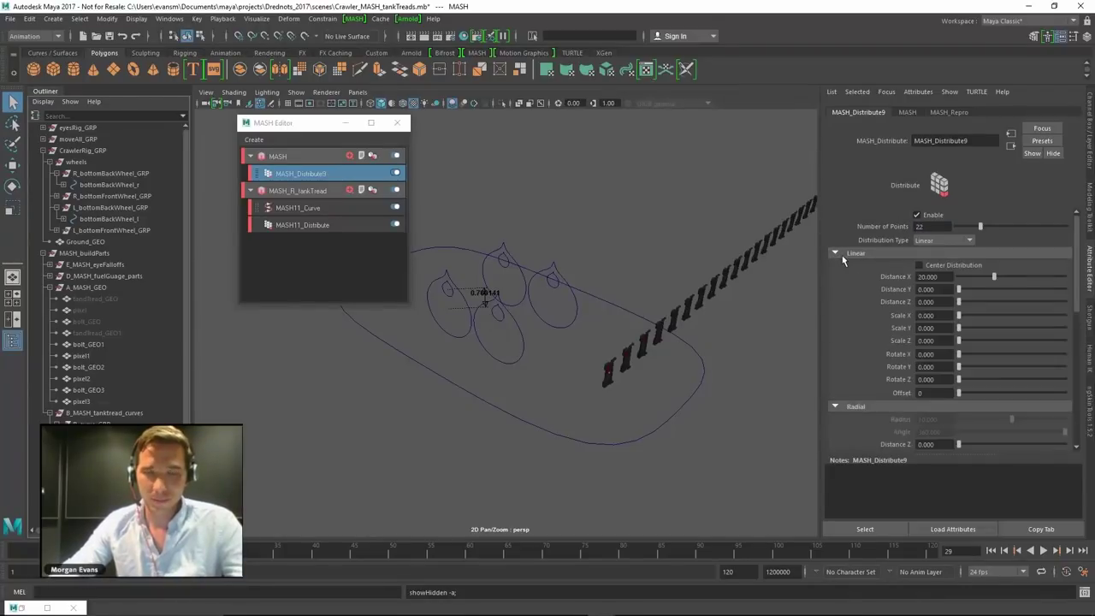
double_click(934, 277)
type("0")
left_click_drag(993, 281, 942, 276)
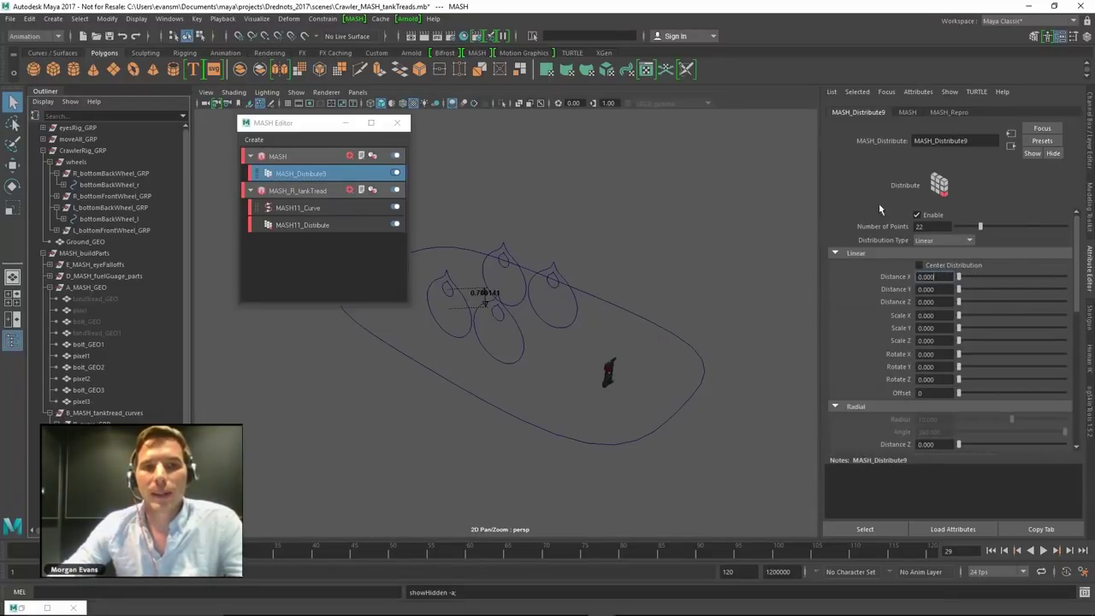
Add a Curve node to the new tread network and assign L_tread_CRV as its input curve
left_click(251, 156)
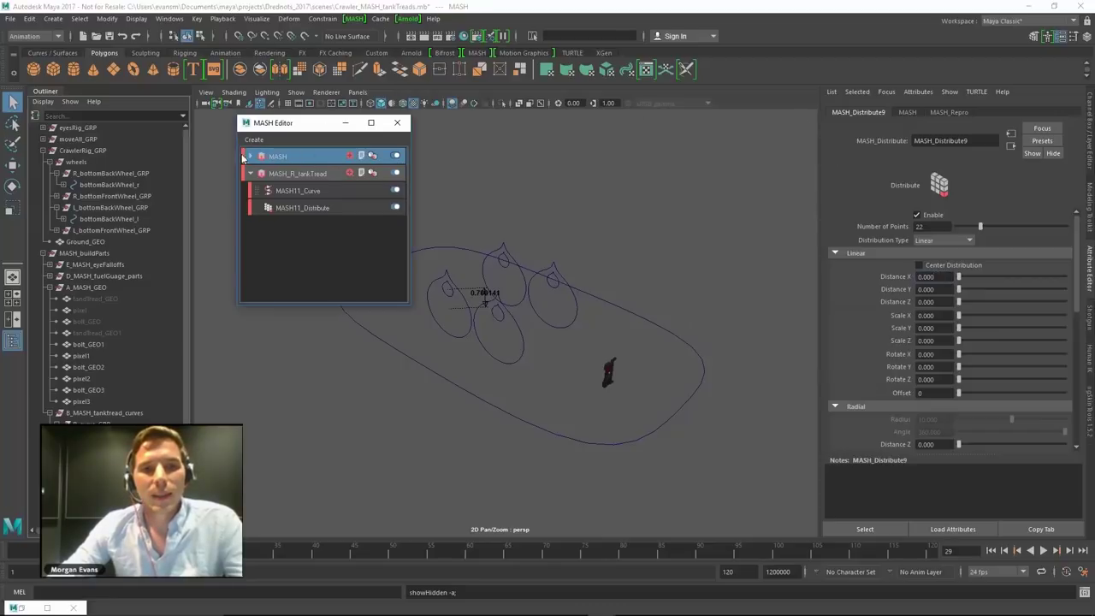
left_click(361, 157)
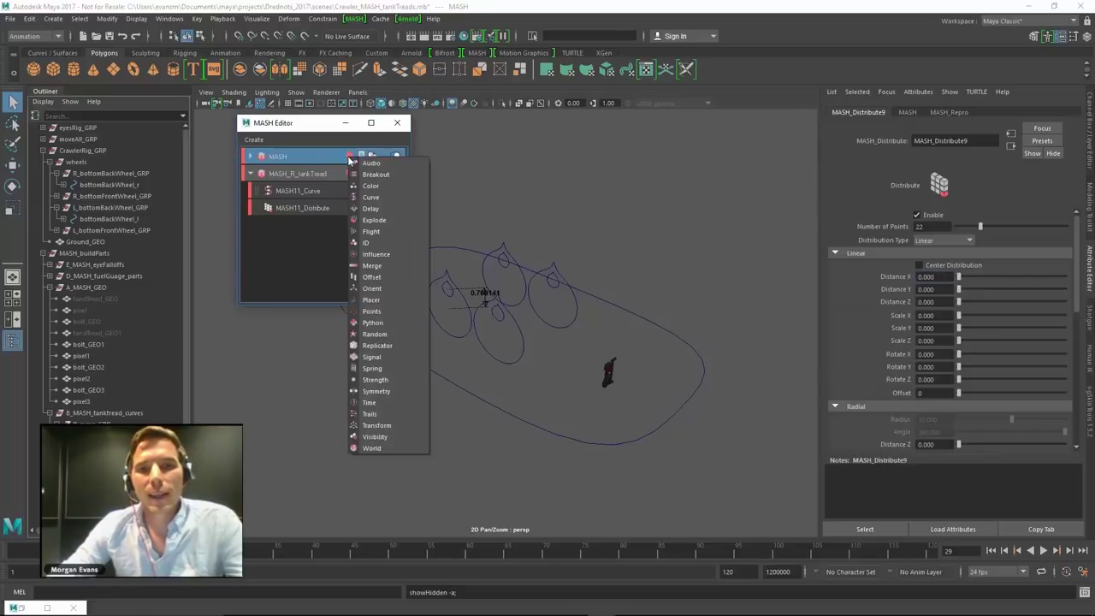
left_click(389, 194)
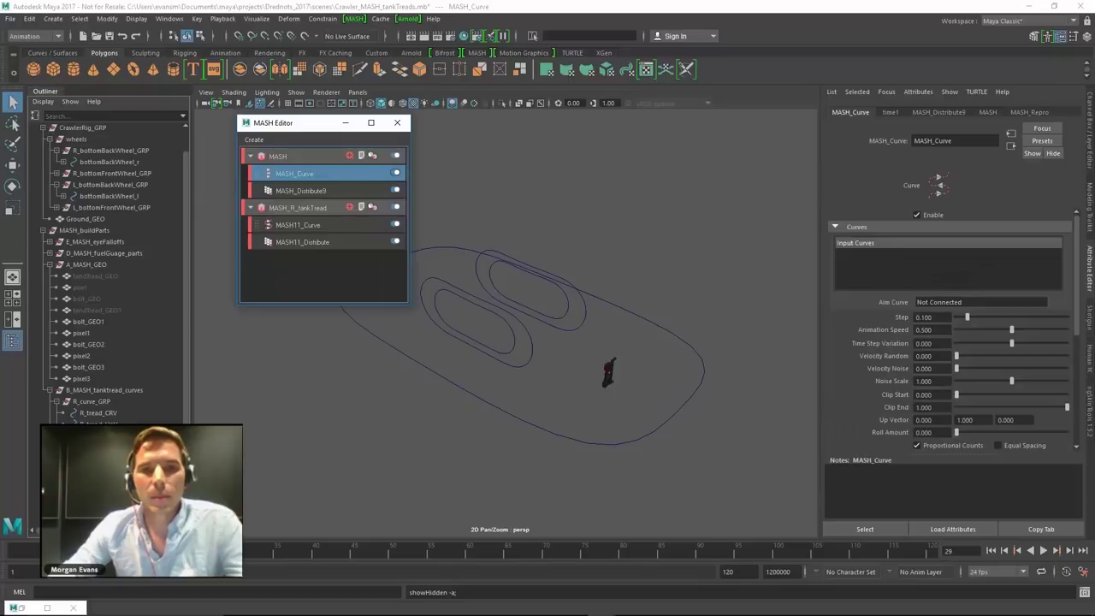
middle_click_drag(98, 447, 866, 260)
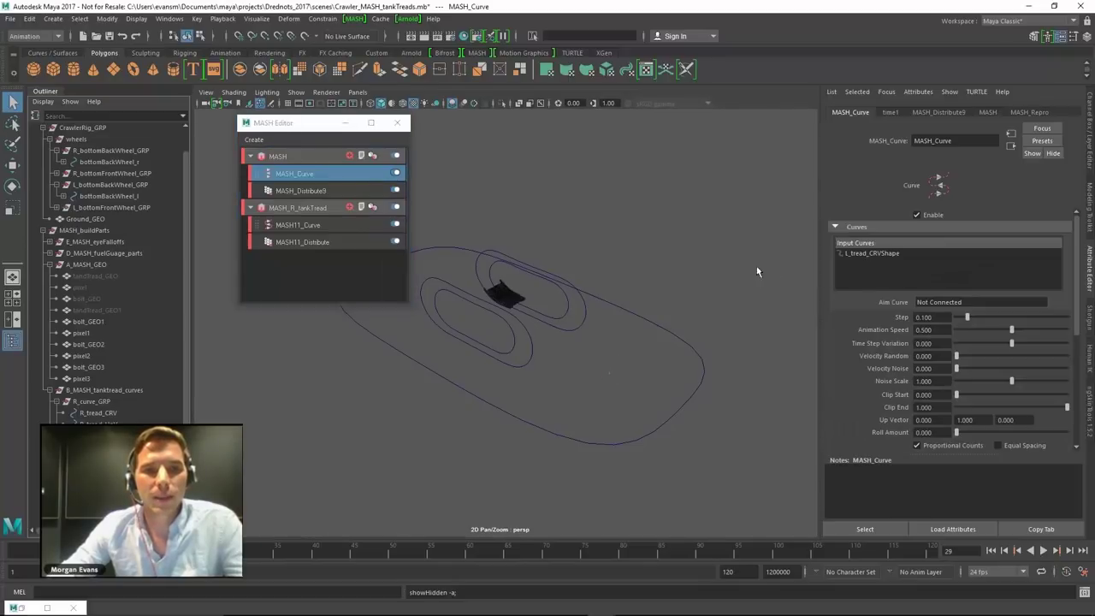
Set the Step of the new tread network's Curve node to 1 and briefly play the animation to preview the tread
left_click_drag(969, 318, 1087, 318)
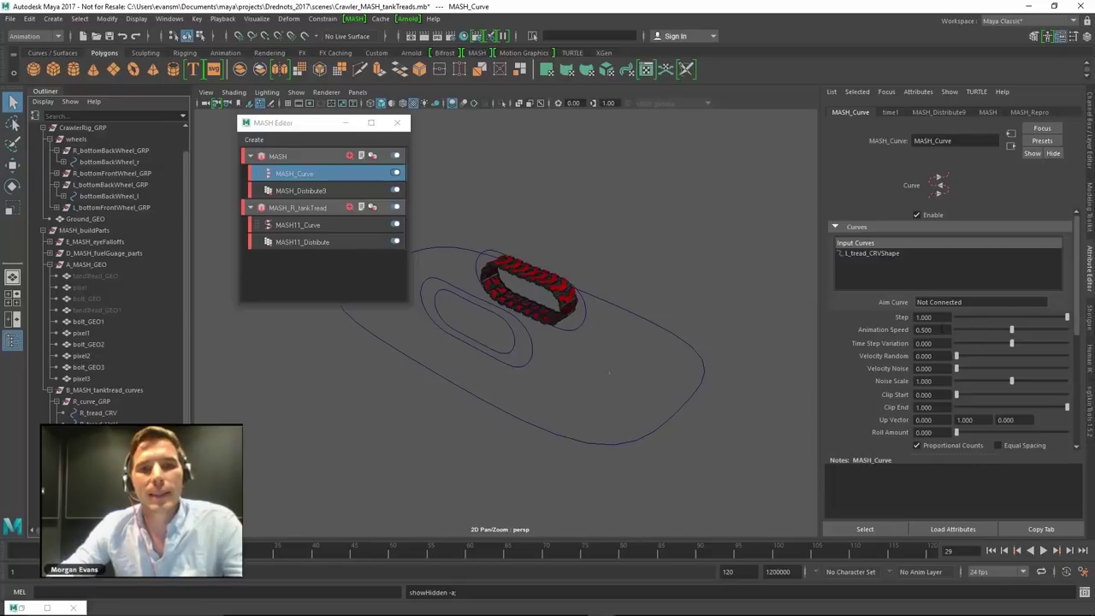
key("ctrl+a")
double_click(323, 174)
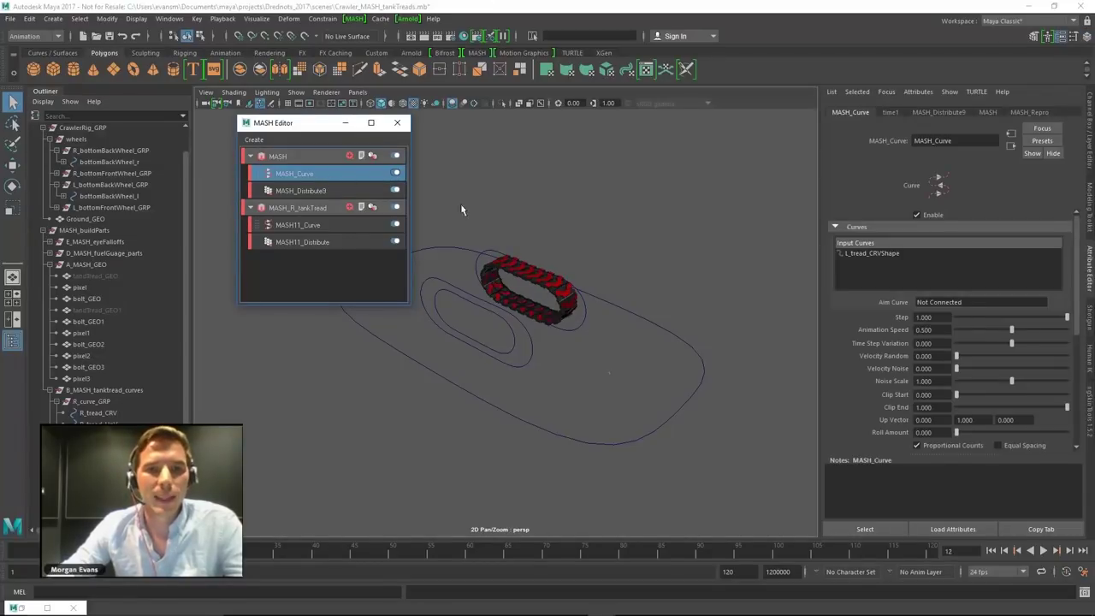
left_click(1044, 552)
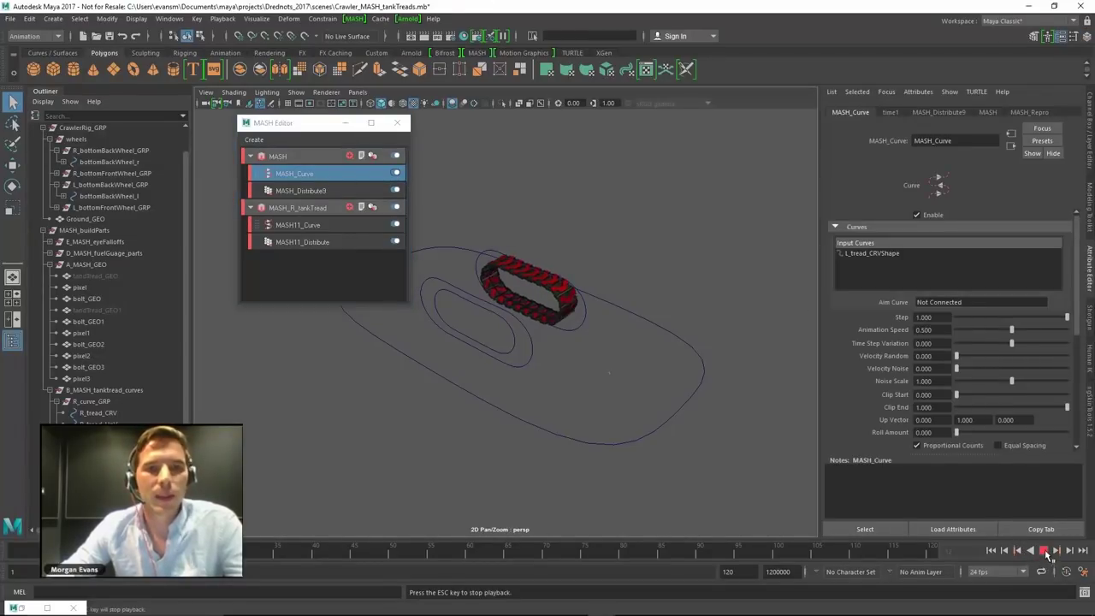
left_click(1043, 552)
scroll(1001, 384, "down", 3)
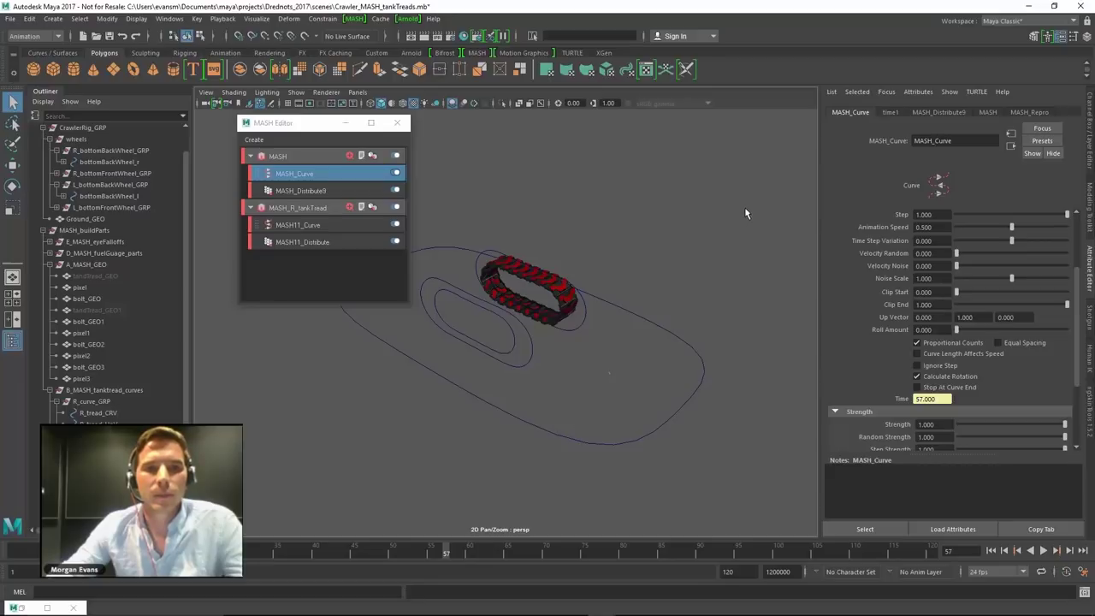
Select the MoveAll control curve, rotate it to test how the tread follows, and undo the rotation
left_click_drag(668, 300, 659, 342)
key("e")
left_click_drag(545, 375, 530, 341)
key("ctrl+z")
key("ctrl+z")
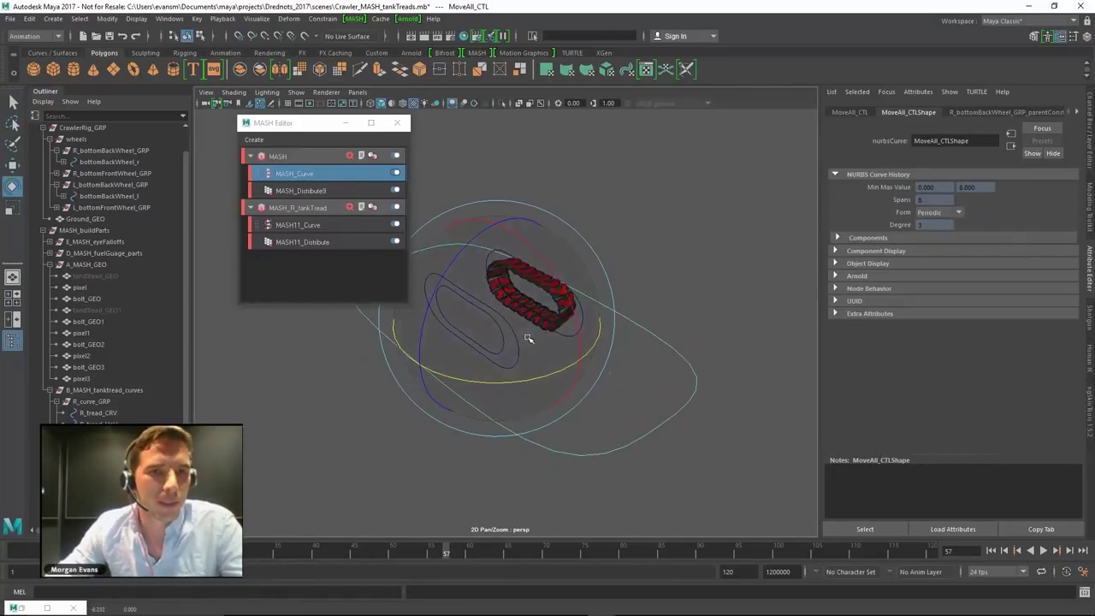
Assign L_tread_UpV as the Curve node's Aim Curve and set its Roll Amount to 1
left_click(312, 176)
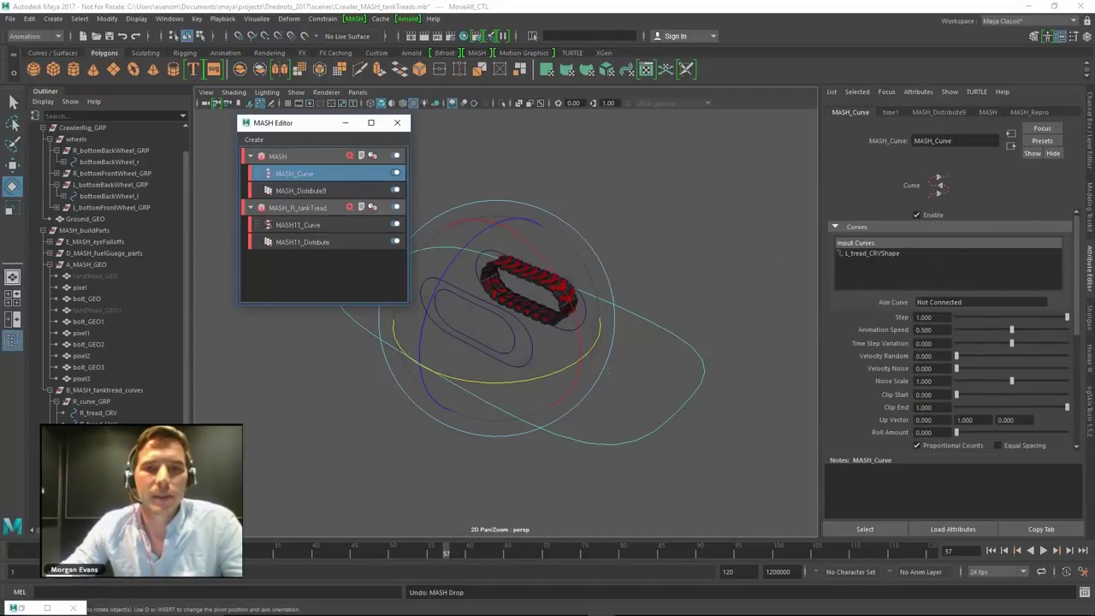
middle_click_drag(98, 458, 951, 303)
left_click_drag(957, 433, 1069, 435)
Rotate the MoveAll control again to check the tread's orientation with the aim curve, and undo it
left_click_drag(663, 260, 676, 330)
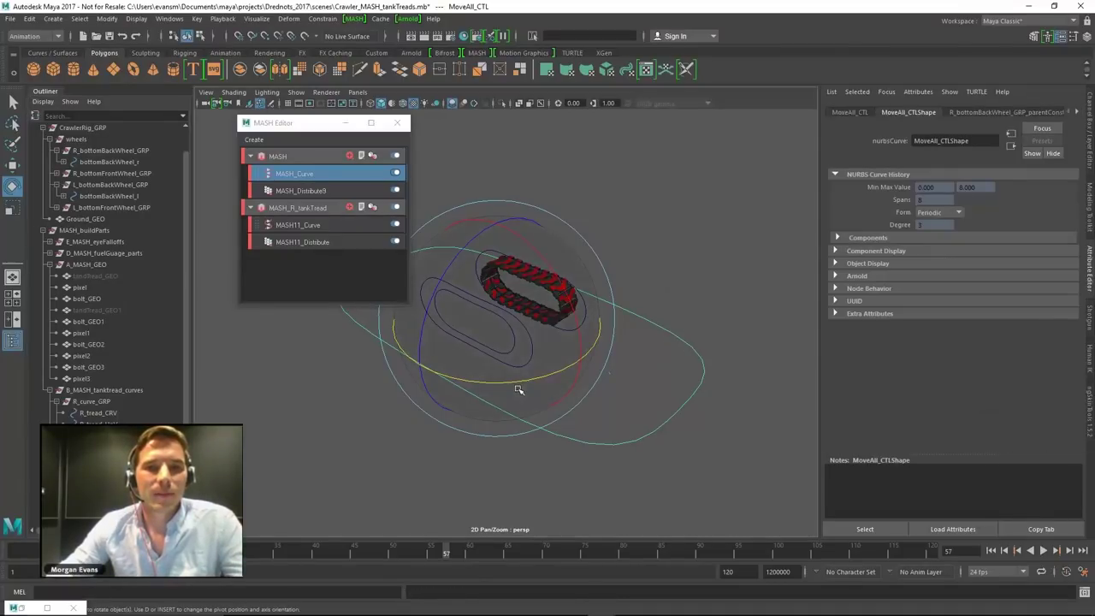
left_click_drag(517, 383, 492, 373)
key("ctrl+z")
Show the tankTread_Repro_LYR layer, test both treads by moving the MoveAll control, and undo the move
left_click(1089, 130)
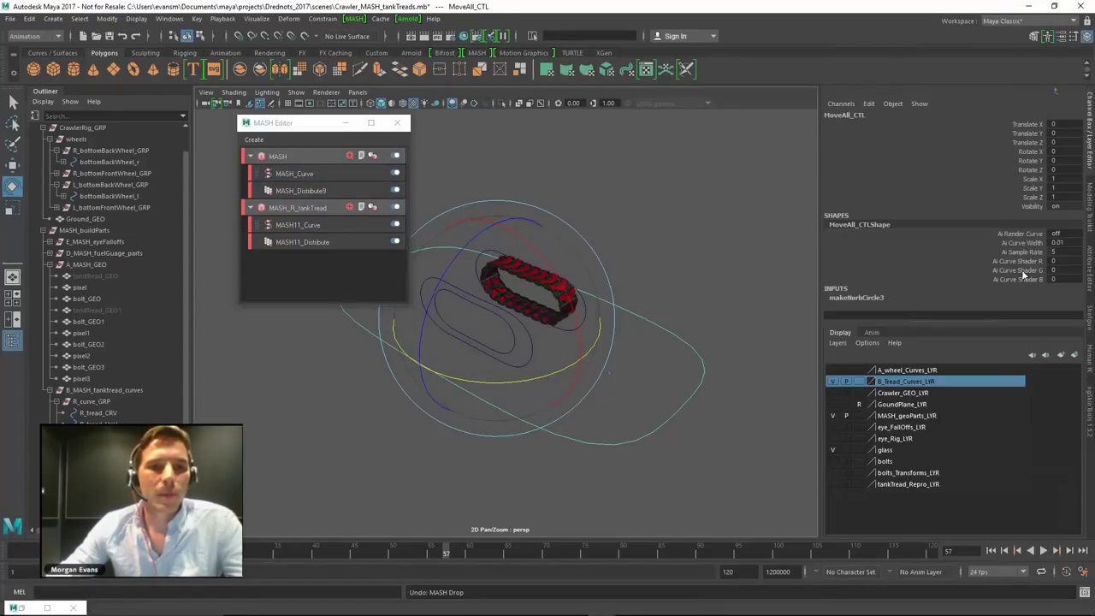
left_click(833, 483)
key("w")
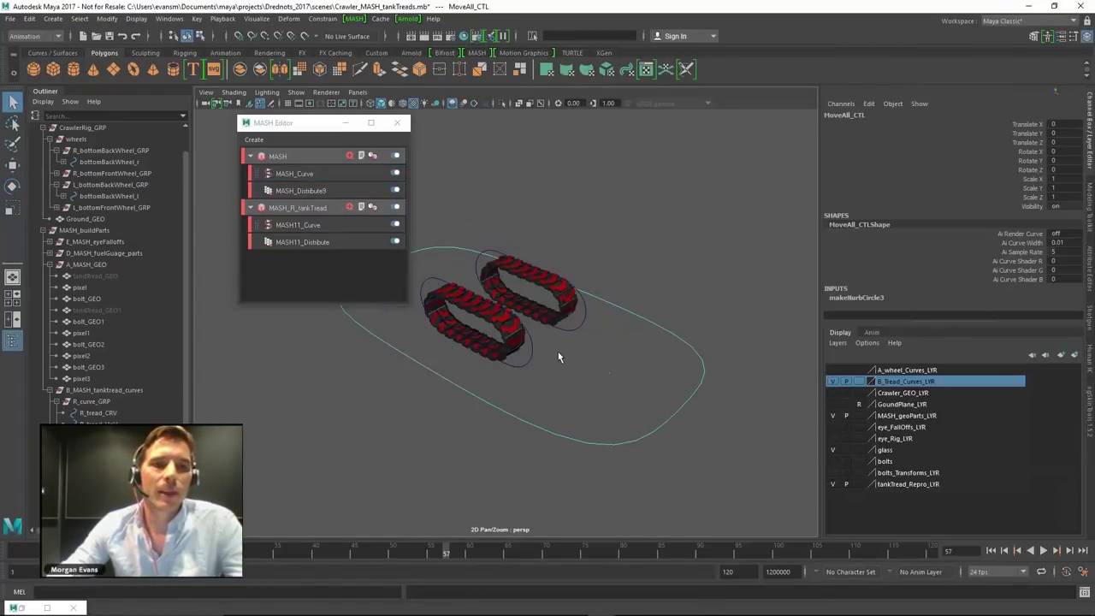
left_click_drag(560, 347, 541, 331)
key("ctrl+z")
key("q")
Break the time connection on the Time attribute of the new tread network's Curve node
left_click(308, 175)
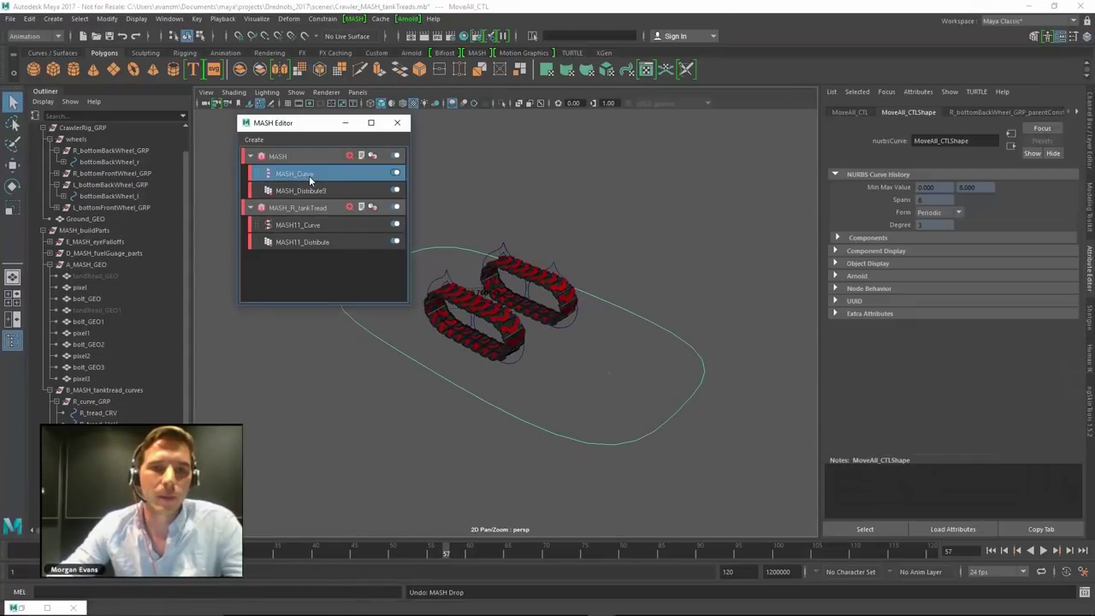
scroll(948, 380, "down", 2)
right_click(930, 433)
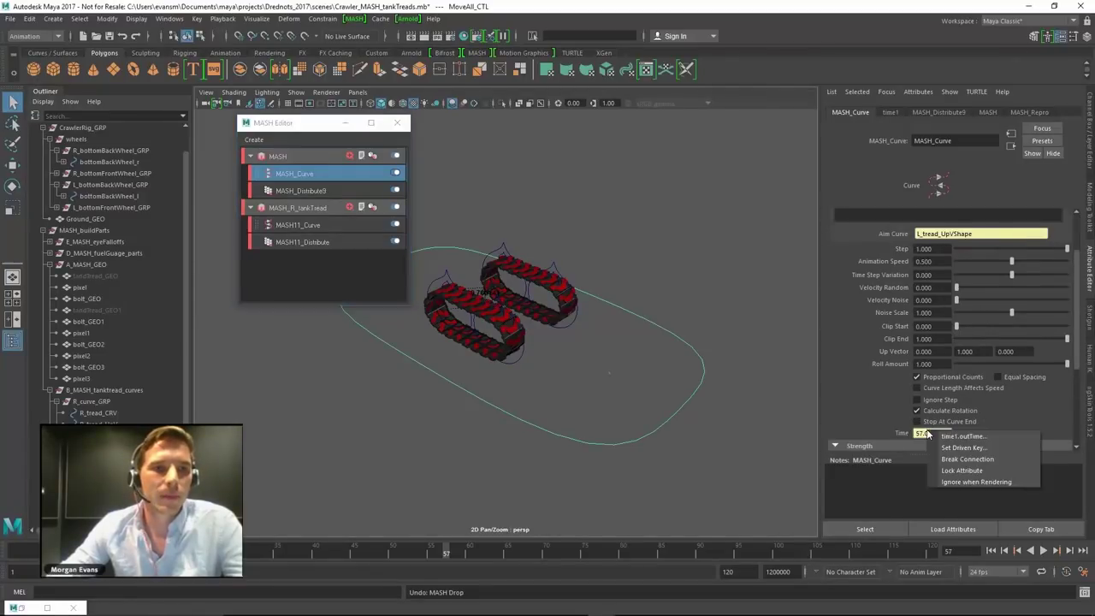
left_click(957, 456)
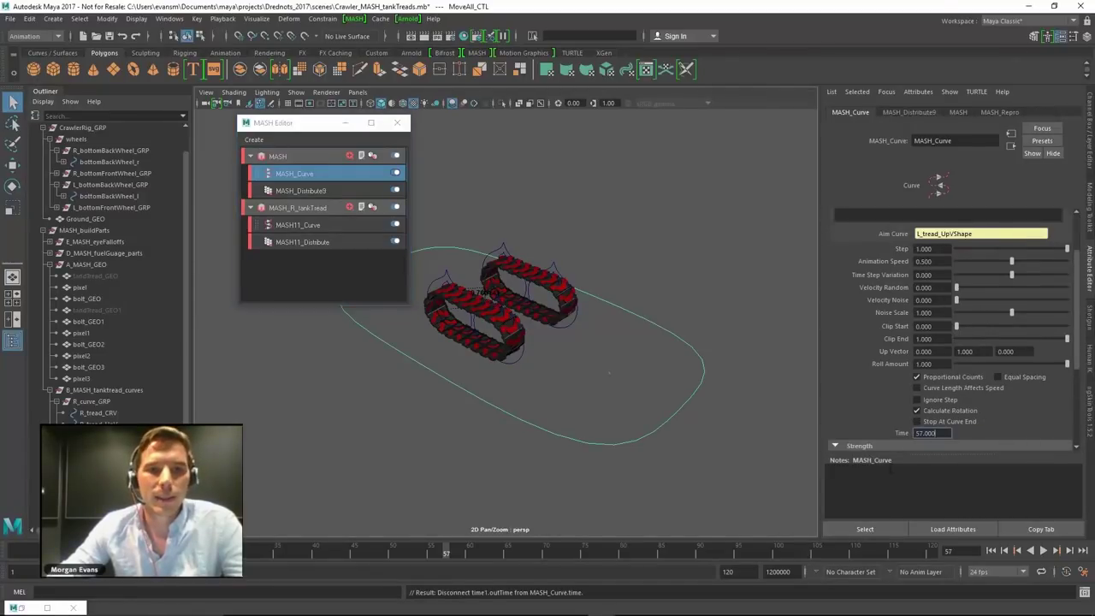
Connect bottomBackWheel_r's Rotate X to MASH_Curve's Time in the Node Editor and set the Animation Speed to 0.01
left_click(884, 526)
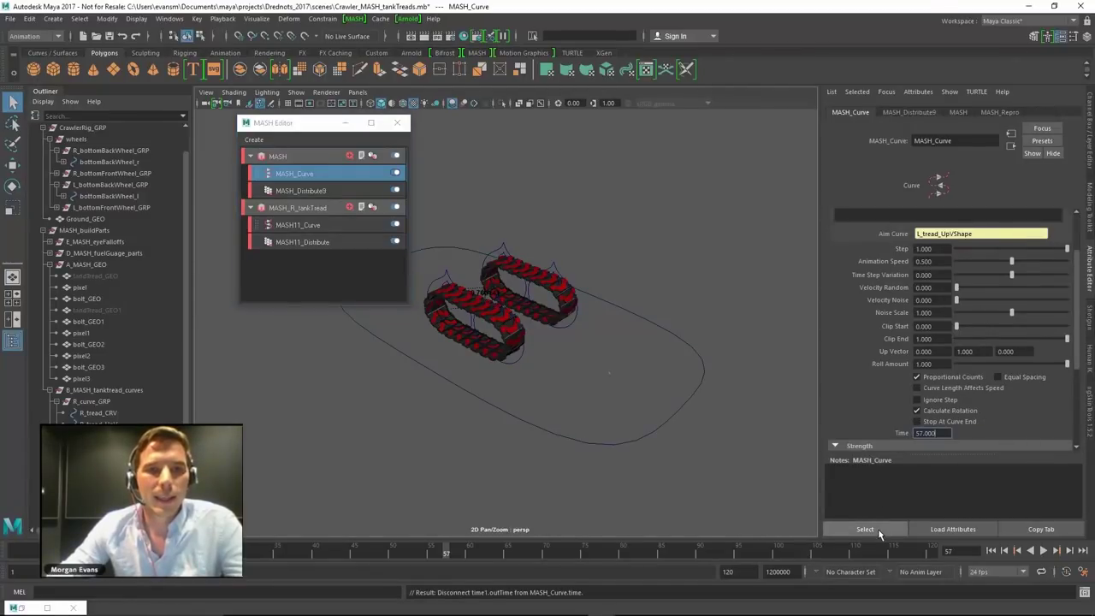
left_click(169, 19)
left_click(189, 154)
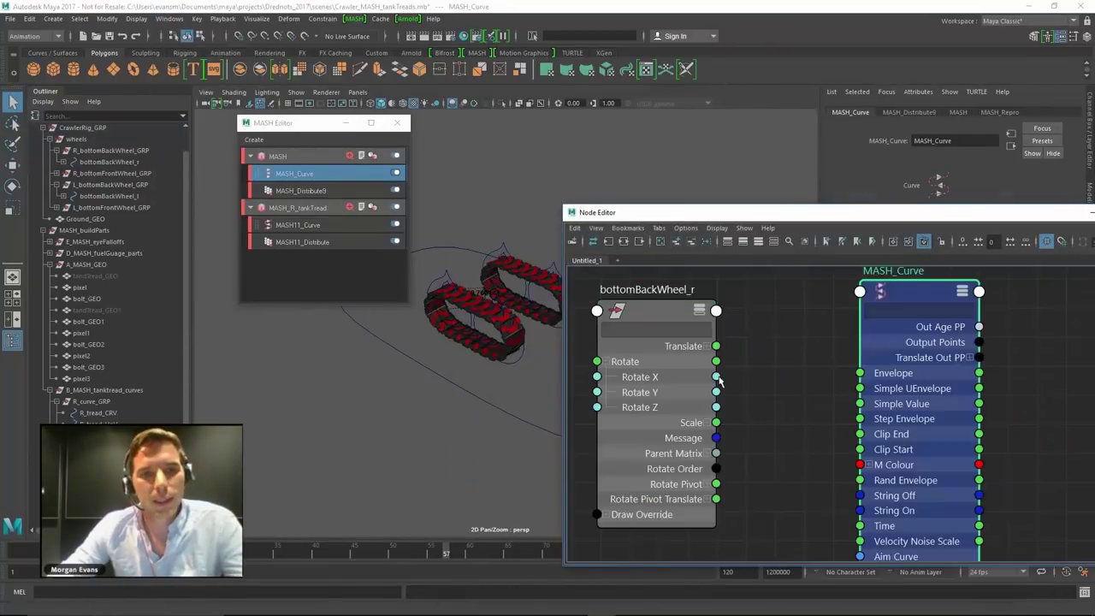
left_click_drag(717, 376, 859, 525)
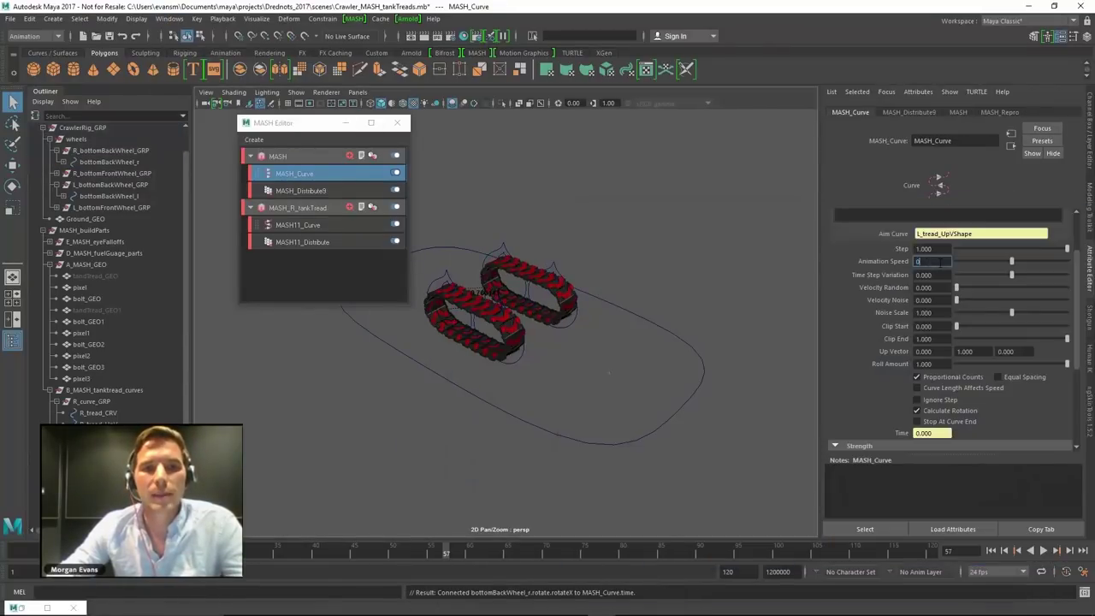
key("Return")
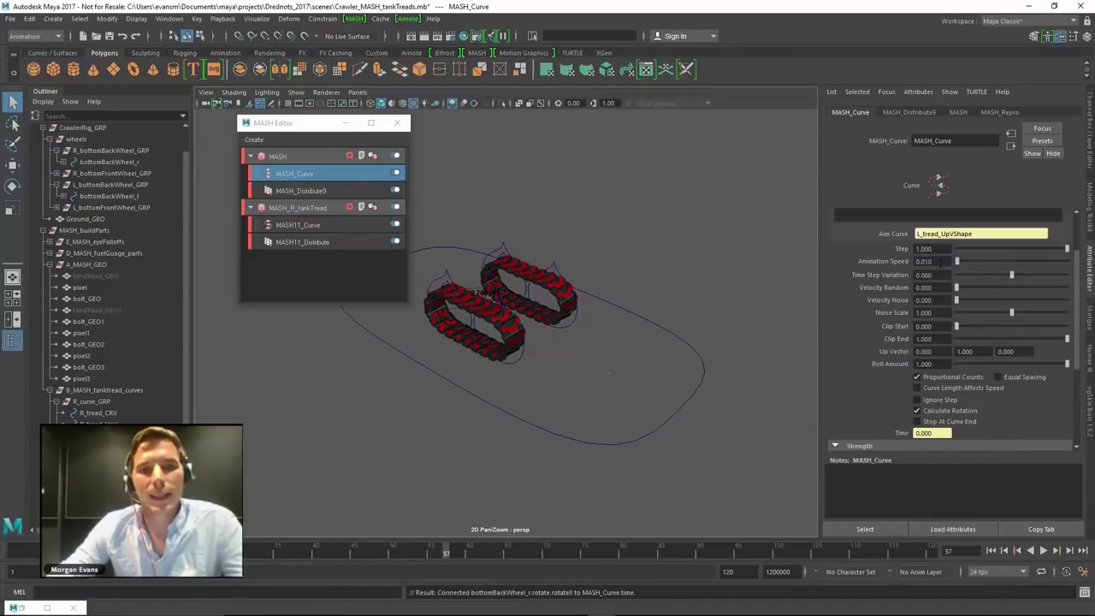
Move the MoveAll control to test the wheel-driven tread motion, and undo the move
left_click(660, 298)
key("w")
left_click_drag(562, 344, 599, 379)
key("ctrl+z")
Hide the A_wheel_Curves_LYR and B_Tread_Curves_LYR layers, and test-rotate the MoveAll control, undoing the rotation
left_click(1090, 140)
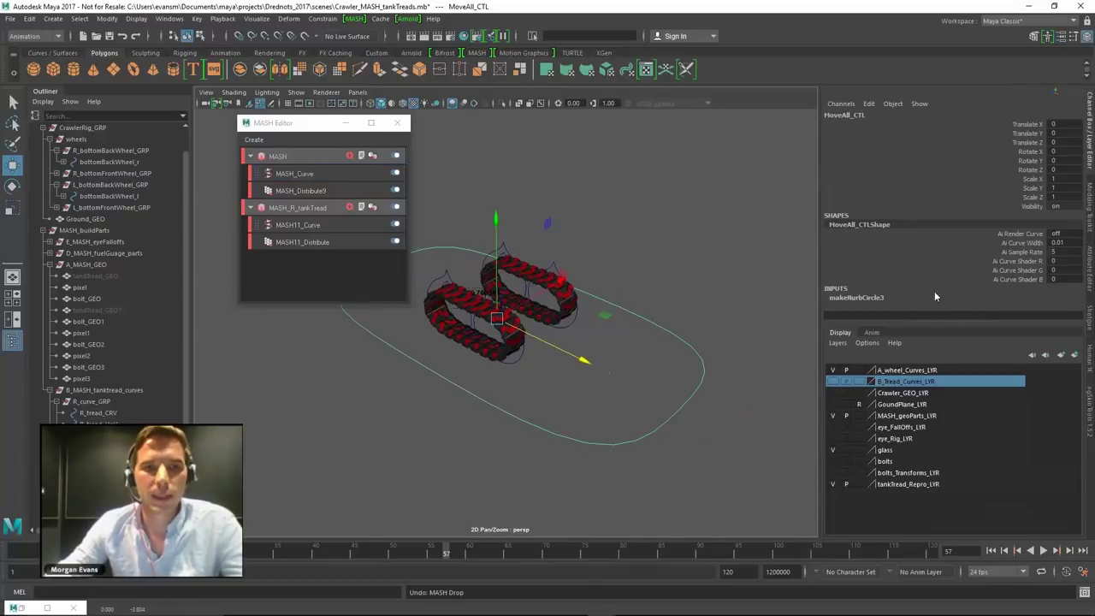
key("e")
mouse_move(513, 381)
left_mouse_down()
mouse_move(576, 359)
mouse_move(504, 363)
left_mouse_up()
key("ctrl+z")
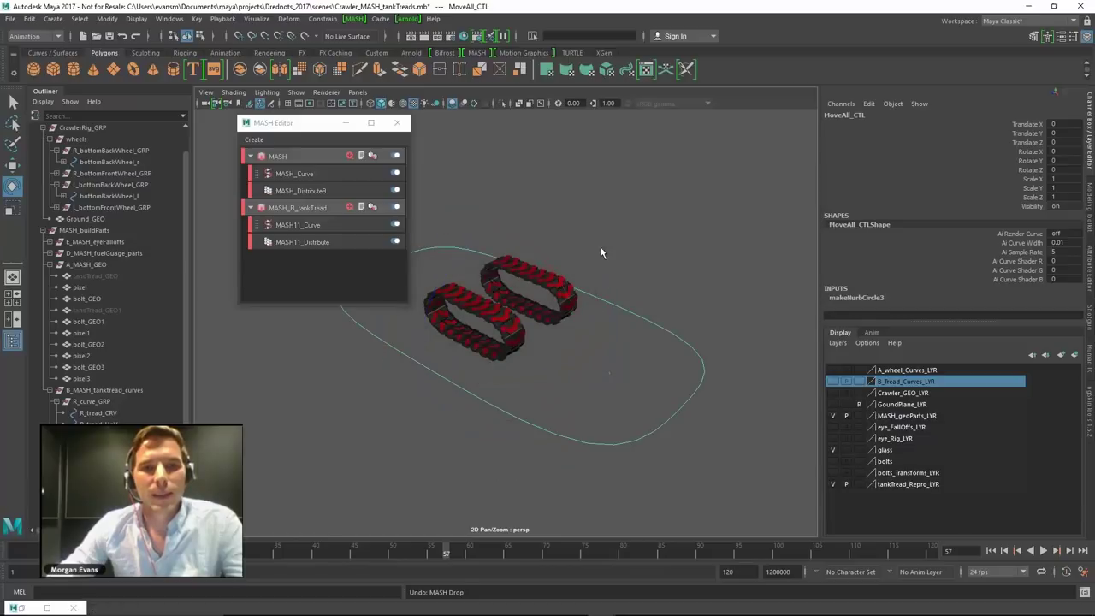
Show the Crawler_GEO_LYR layer, test the full crawler by moving the MoveAll control, and undo the move
key("q")
left_click(832, 393)
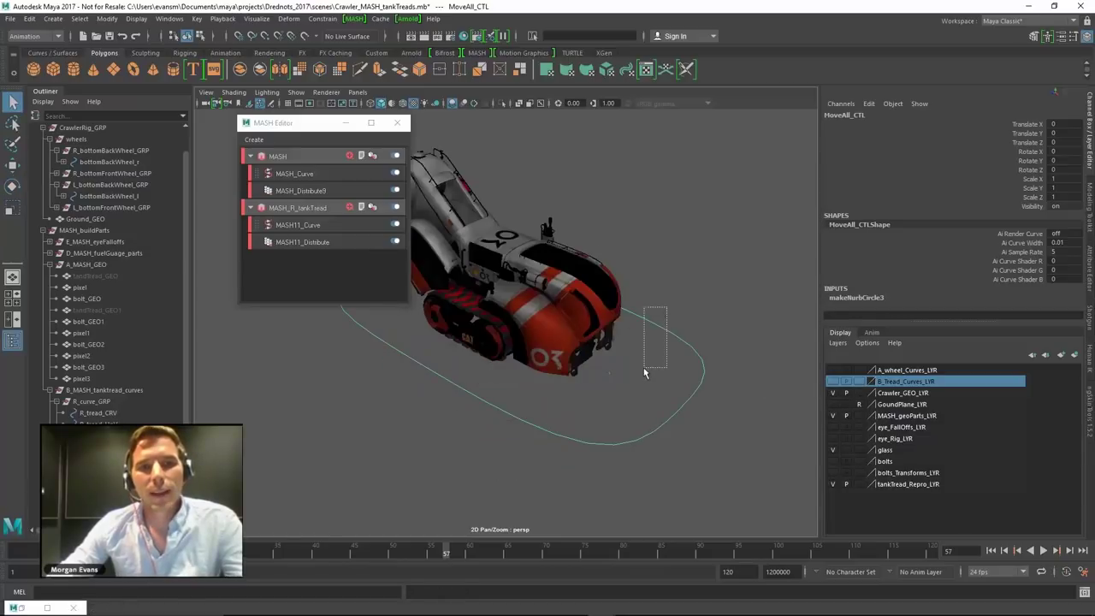
key("w")
left_click_drag(545, 344, 590, 366)
key("ctrl+z")
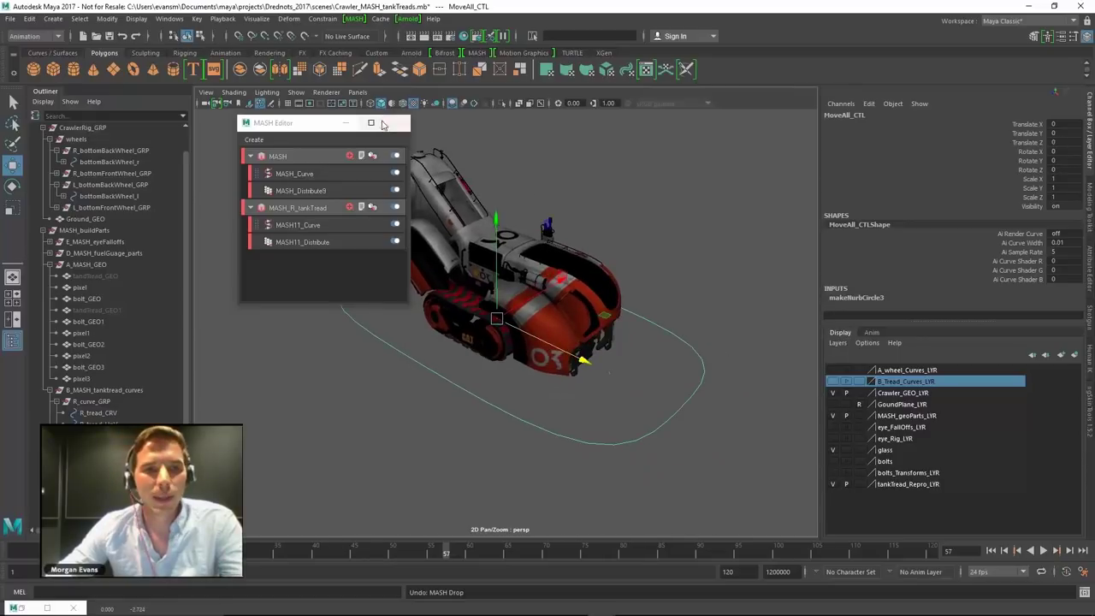
Show the bolts layer, frame the tread wheel's bolts in close-up, and move the MoveAll control along Z
left_click(344, 123)
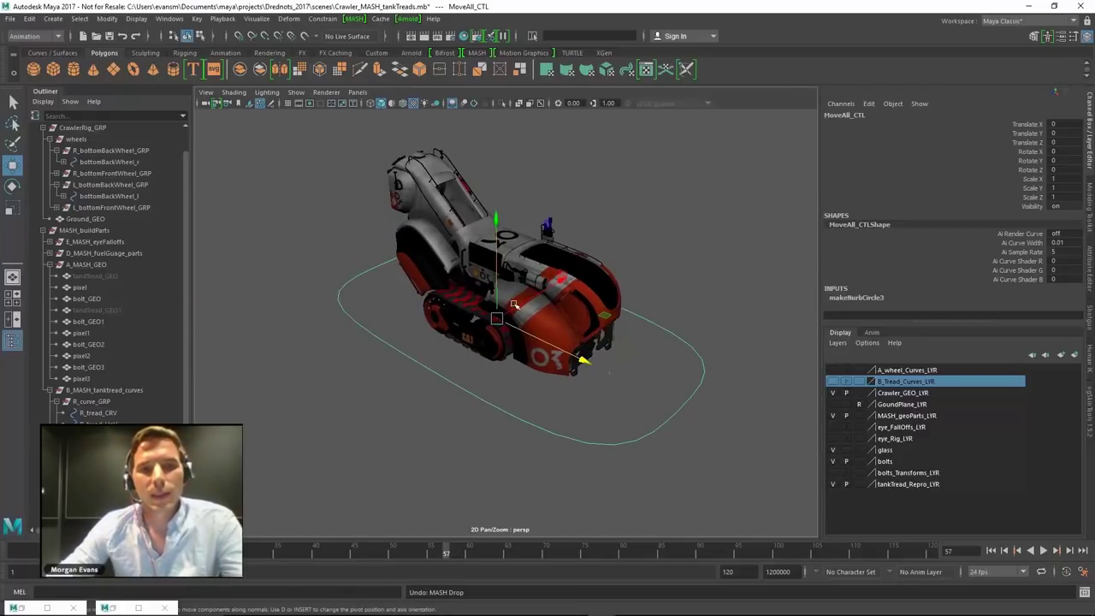
left_click_drag(533, 338, 611, 288, "alt")
key("q")
left_click(477, 324)
key("f")
left_click(276, 242)
key("w")
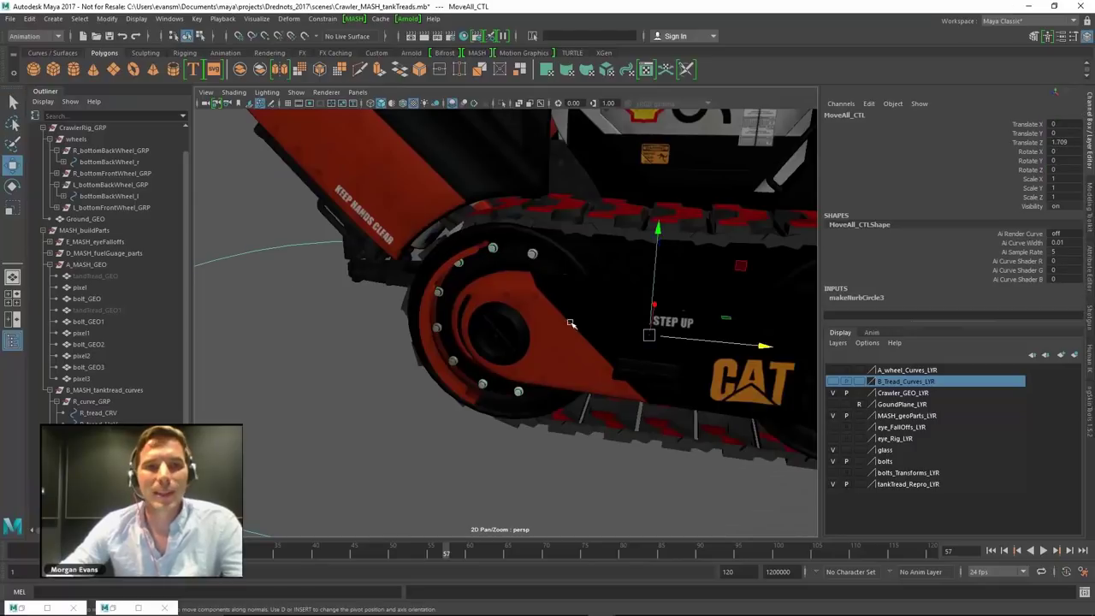
left_click_drag(759, 346, 640, 313)
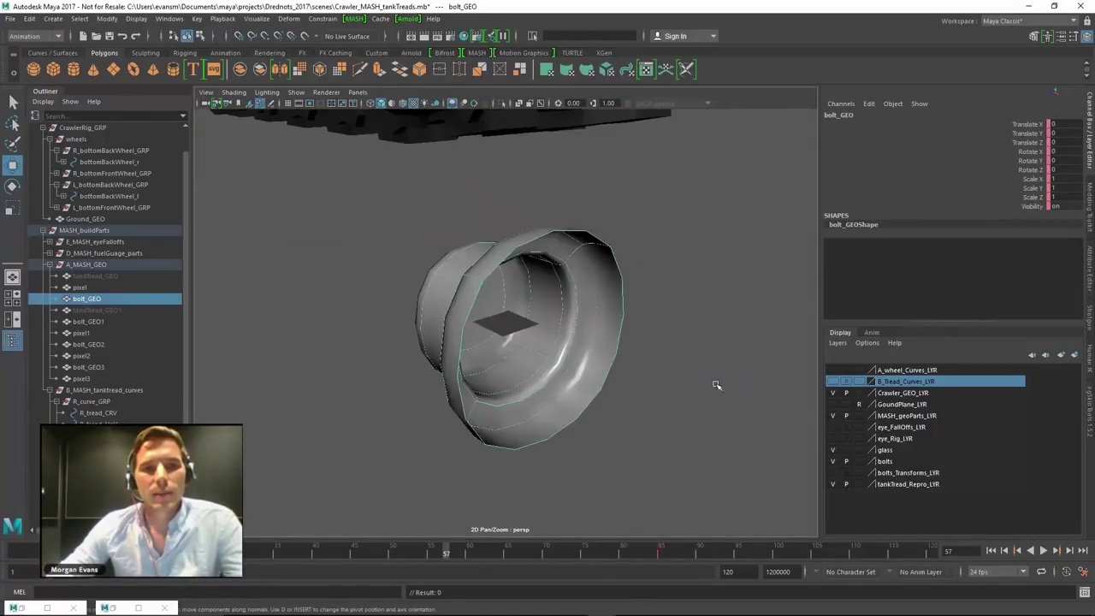
Create a MASH network from the bolt_GEO mesh and open the MASH Editor
left_click_drag(575, 335, 745, 316, "alt")
right_click_drag(745, 317, 565, 296, "alt")
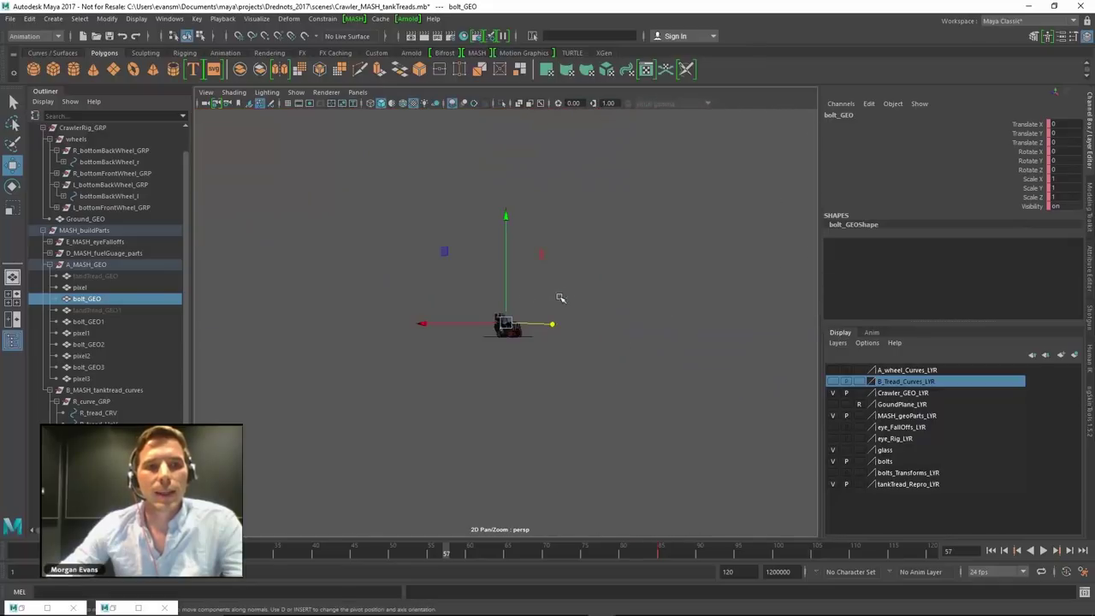
left_click(486, 337)
left_click(351, 19)
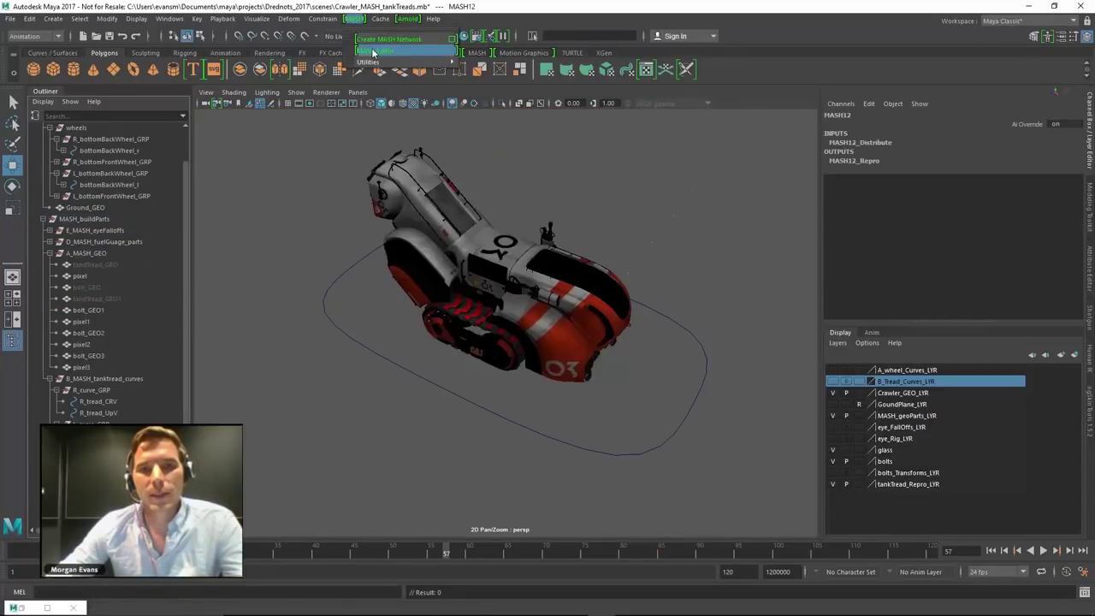
left_click(363, 51)
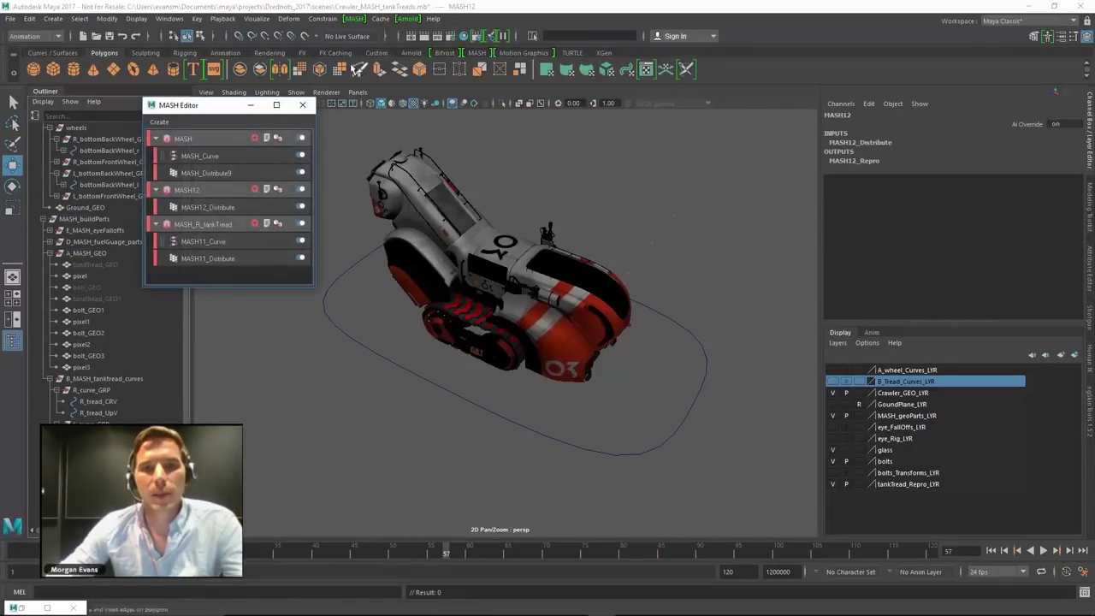
Set the Distribution Type of the bolt network's Distribute node to Radial and collapse its Linear settings
left_click(221, 209)
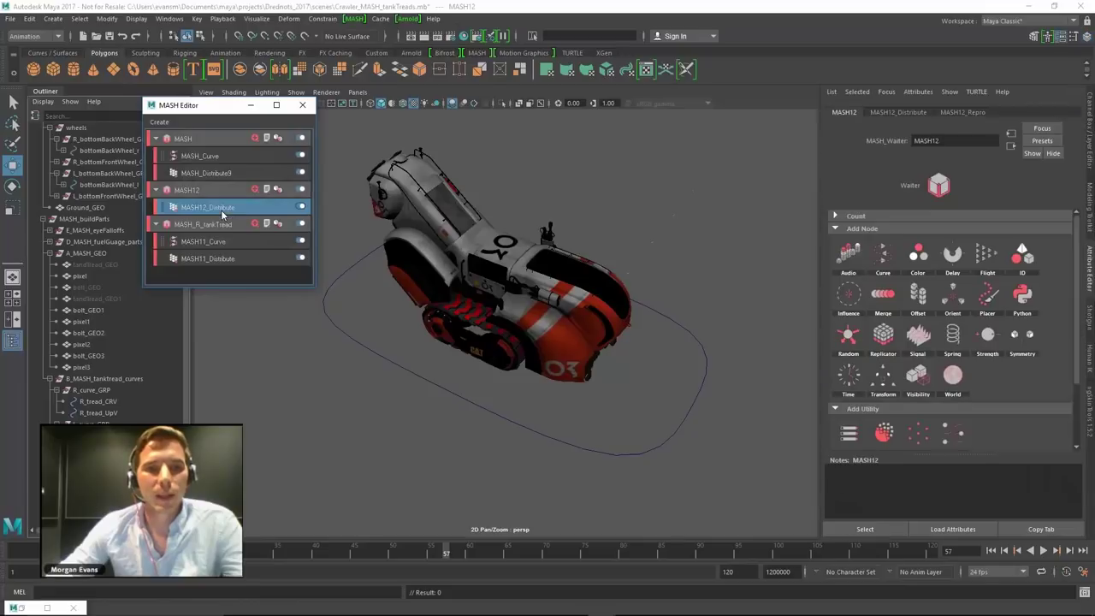
left_click(896, 112)
left_click(941, 241)
left_click(927, 253)
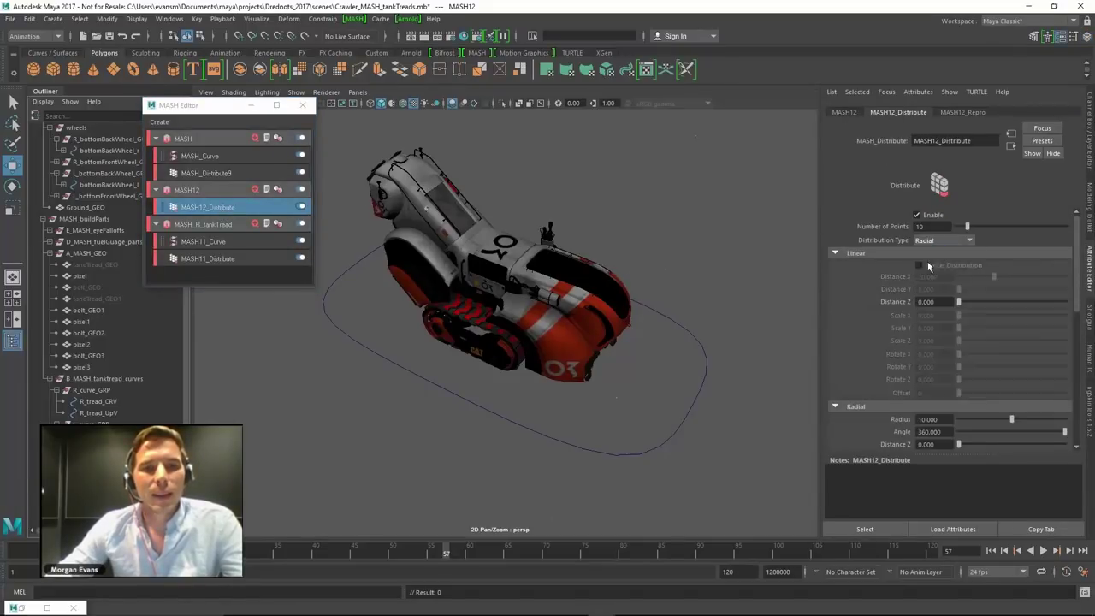
left_click(857, 255)
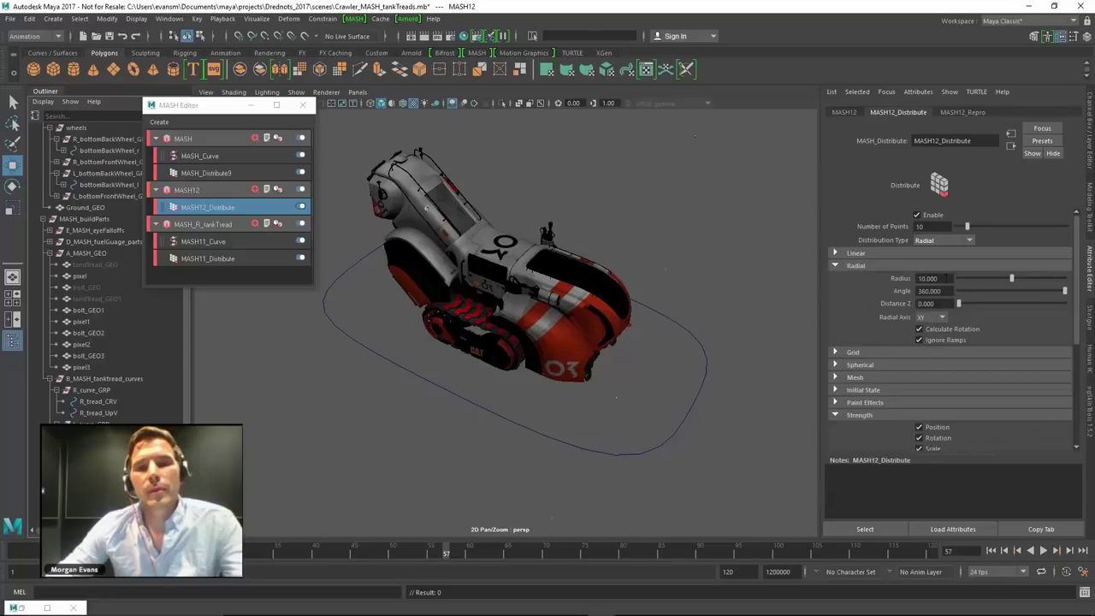
Set the bolt network's Number of Points to 12 and reduce the radial Radius to a small ring
left_click(920, 226)
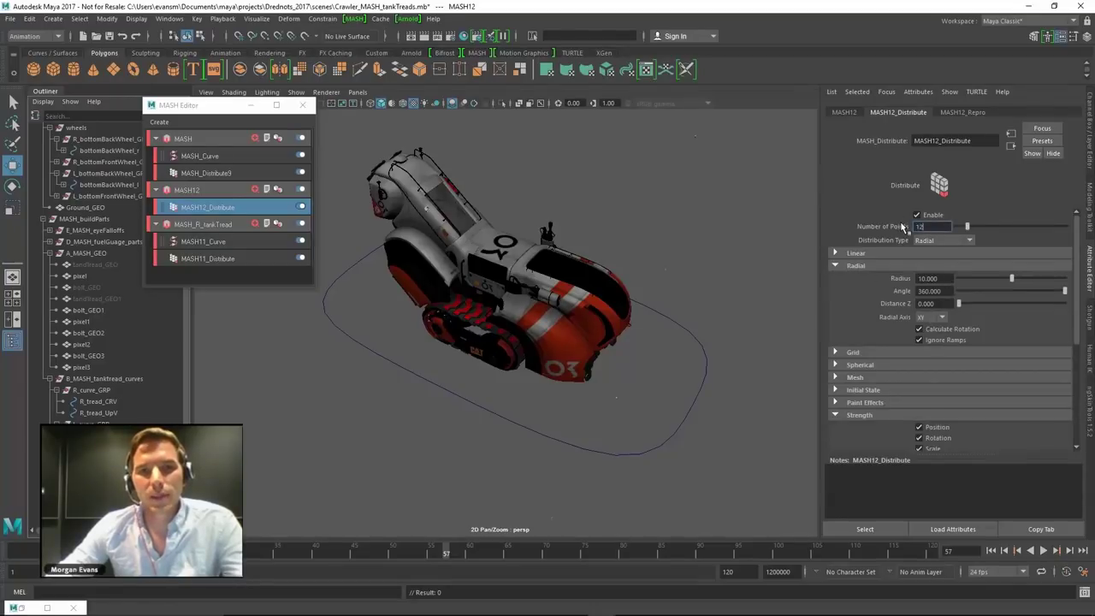
key("Return")
left_click(923, 278)
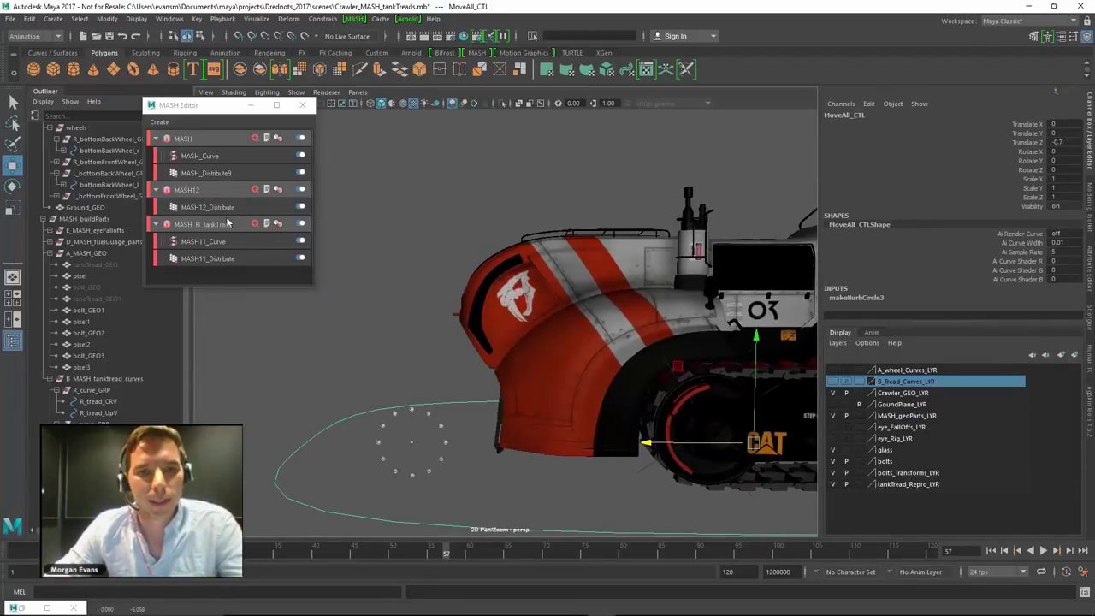
Add a Transform node to the bolt network and assign L_frontWheel_LOC as its Controller Null
left_click(266, 189)
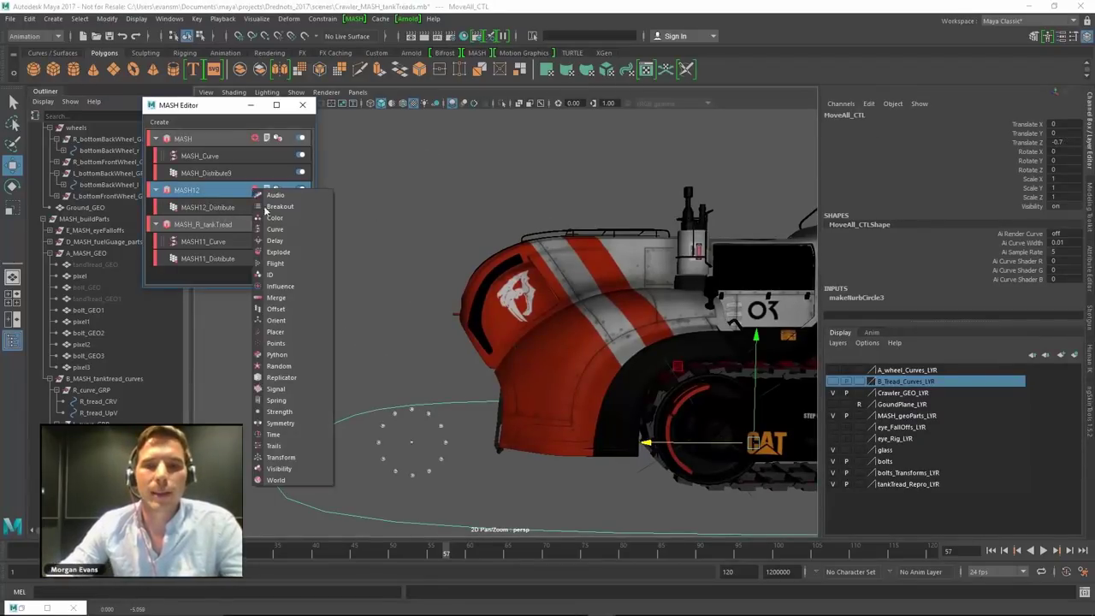
left_click(284, 460)
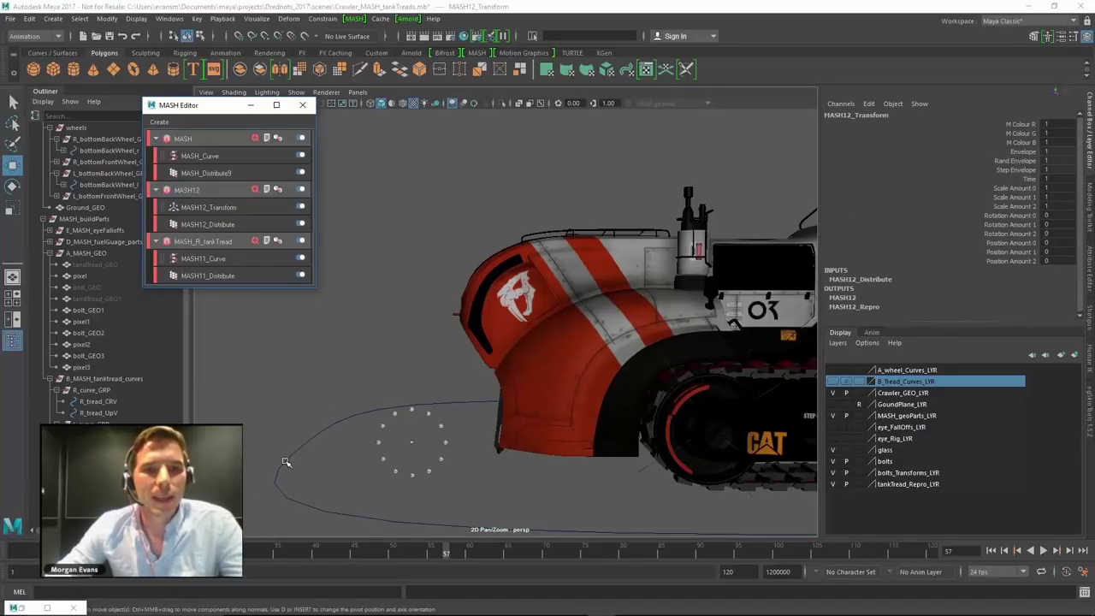
left_click(222, 208)
scroll(168, 374, "down", 5)
left_click(94, 321)
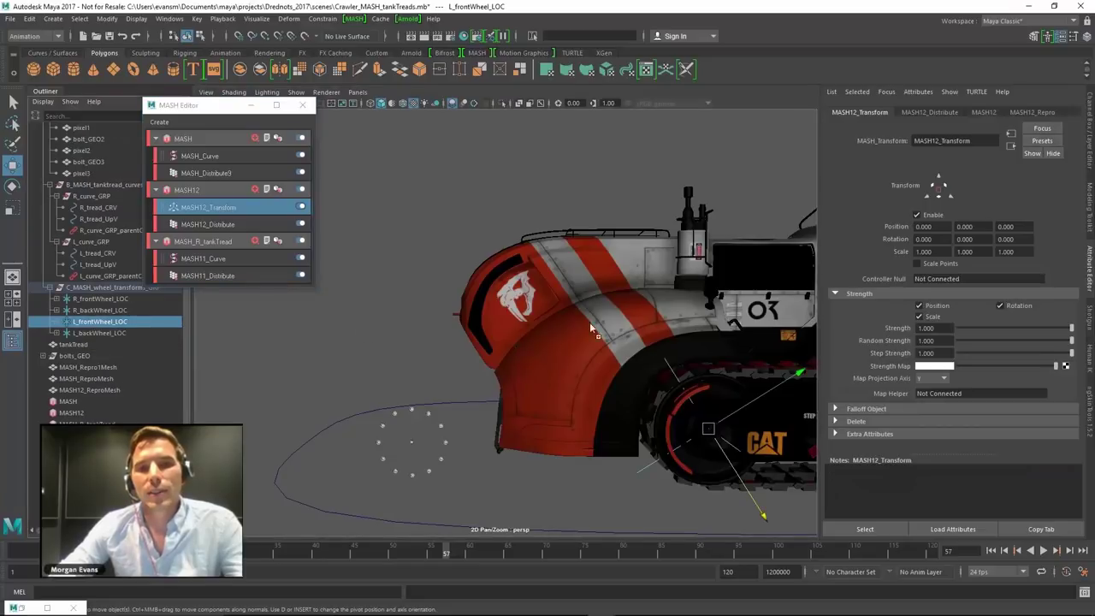
left_click(966, 279)
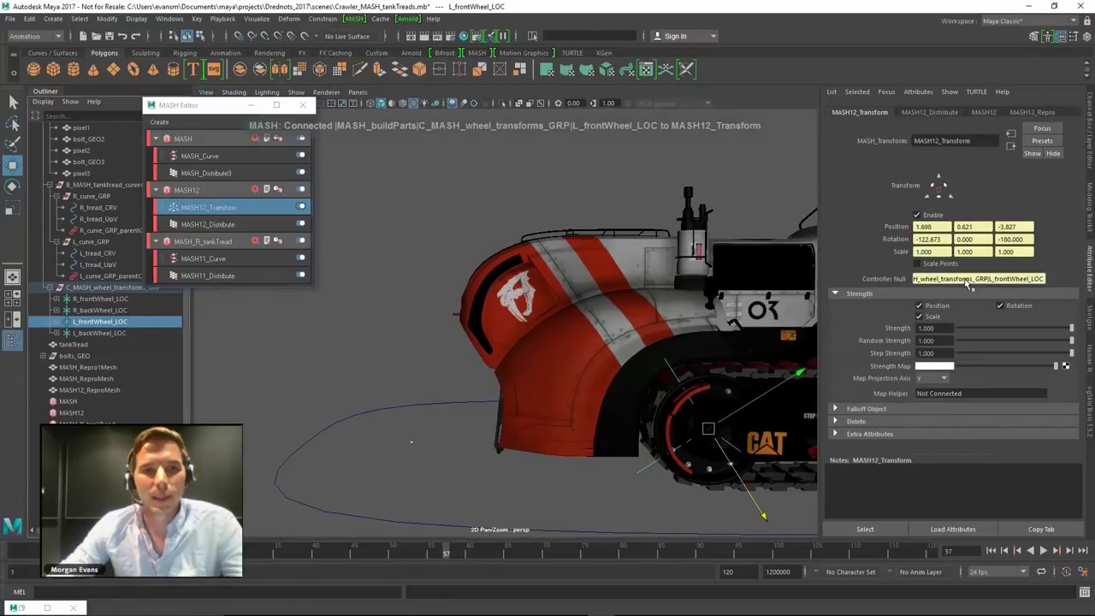
Move the MoveAll_CTL control along the ground in the animated crawler scene and ready it for rotation
left_click(1091, 146)
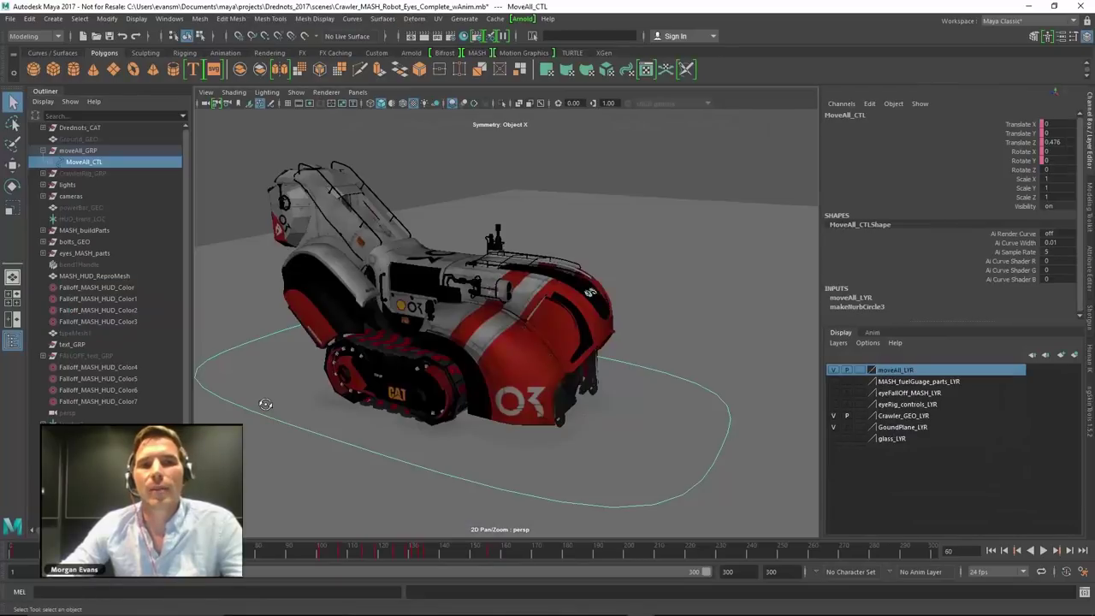
key("w")
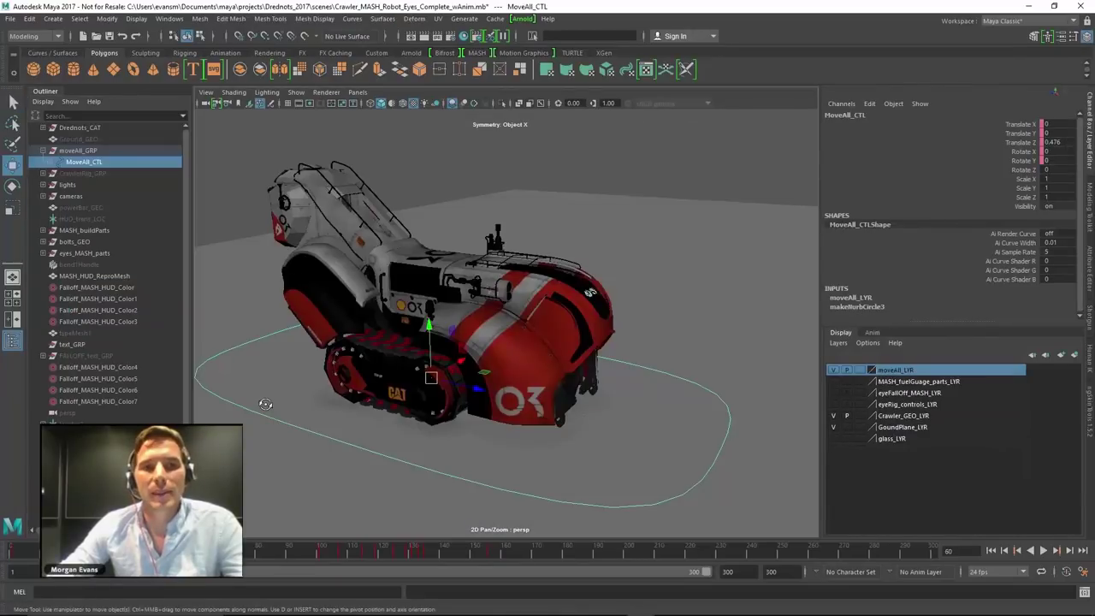
left_click_drag(478, 389, 419, 374)
middle_click_drag(265, 404, 265, 403)
key("e")
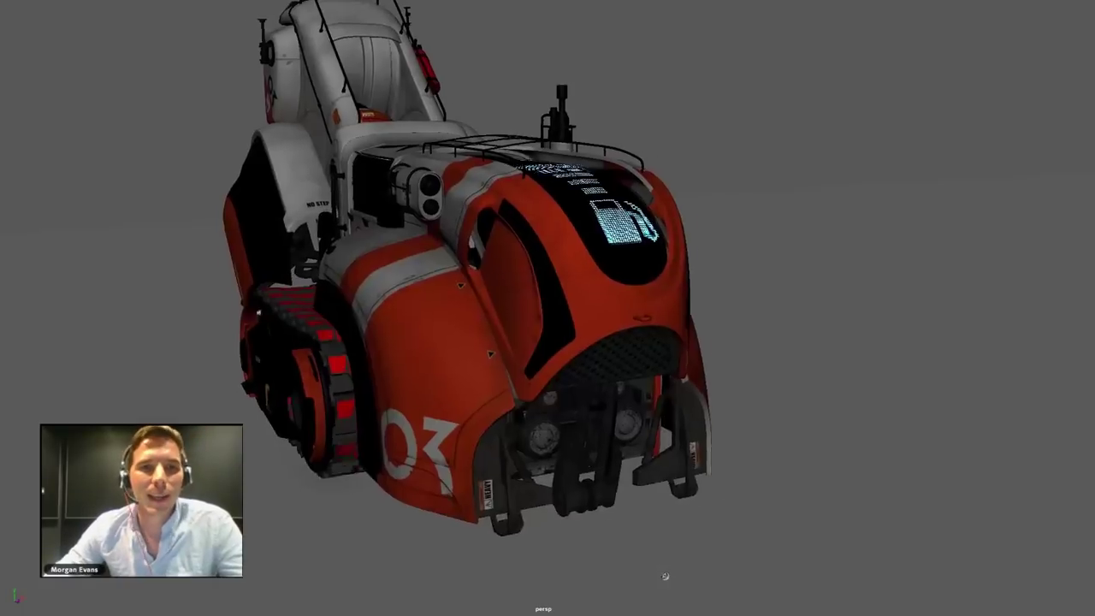
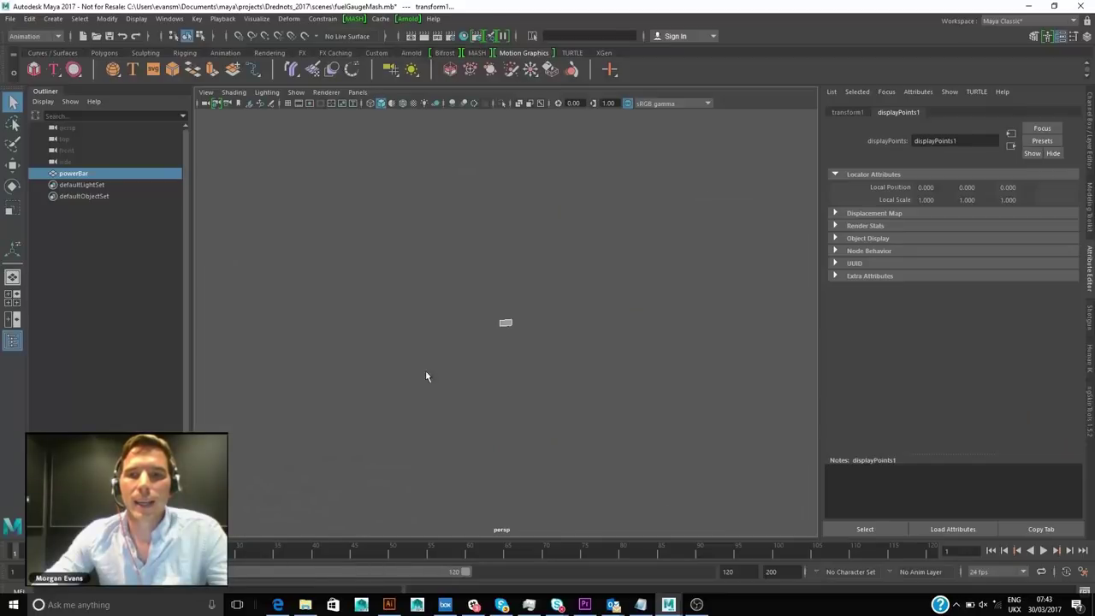
Create an SVG mesh in the fuel gauge scene and import fuelPump2.svg as its artwork
left_click(153, 71)
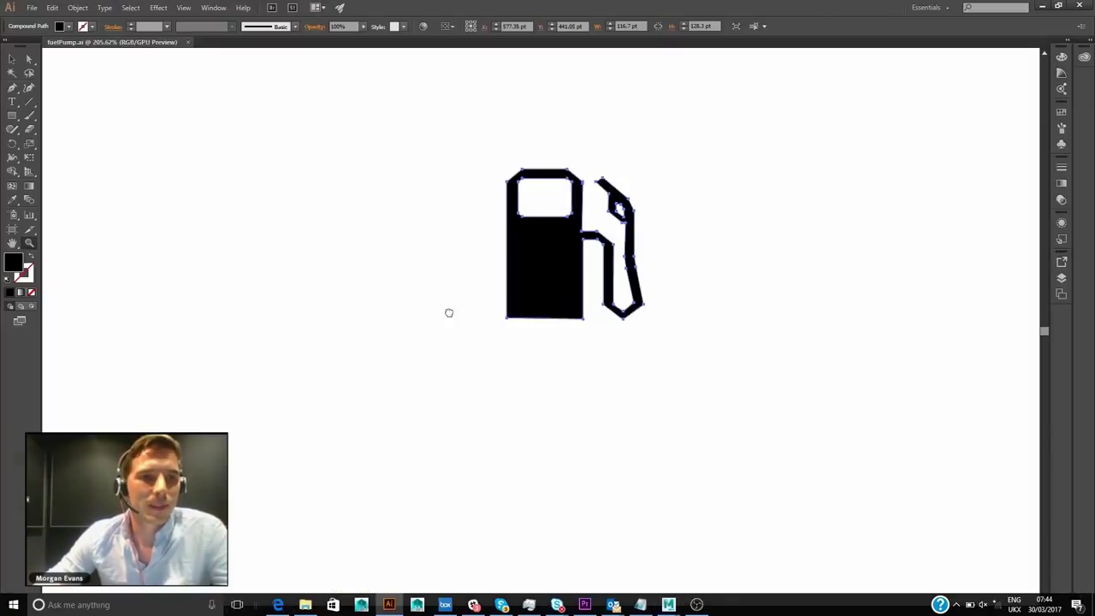
left_click_drag(447, 311, 420, 374)
key("q")
key("alt+f")
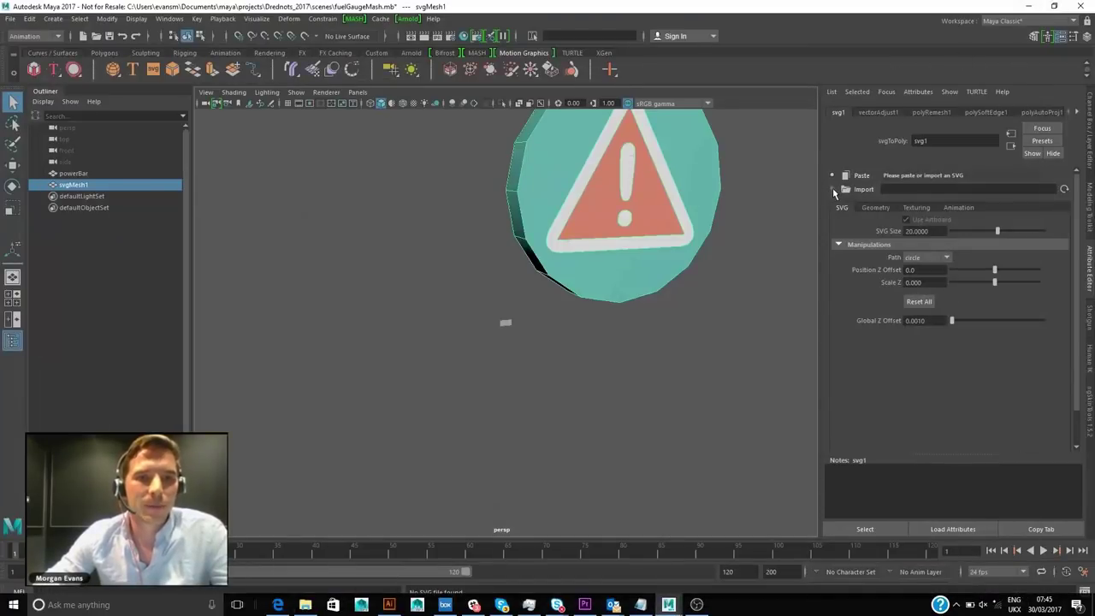
left_click(832, 189)
left_click(859, 188)
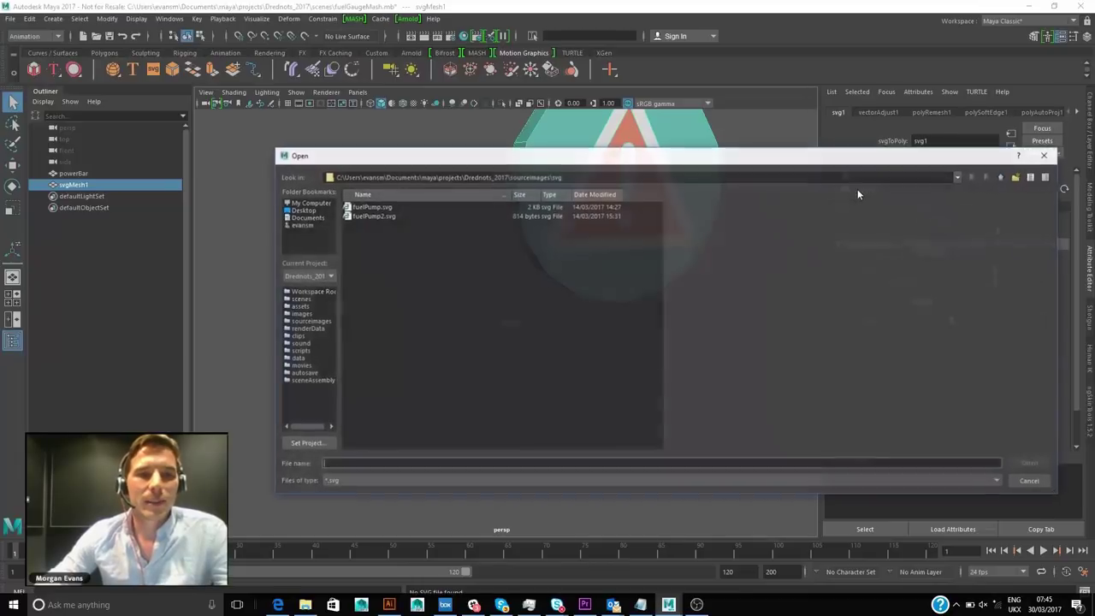
left_click(403, 216)
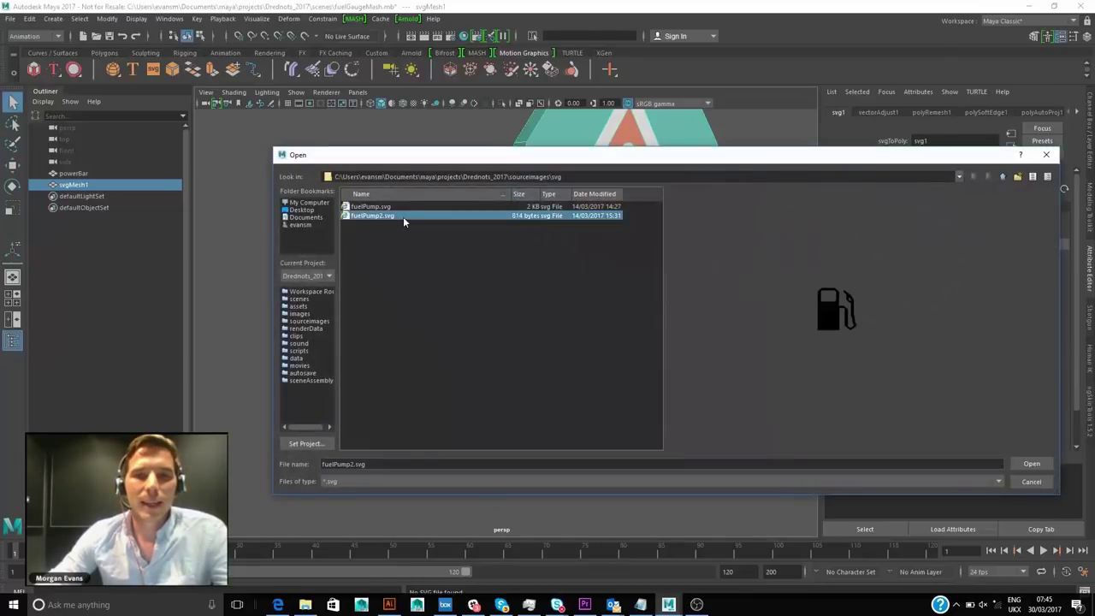
left_click(1022, 461)
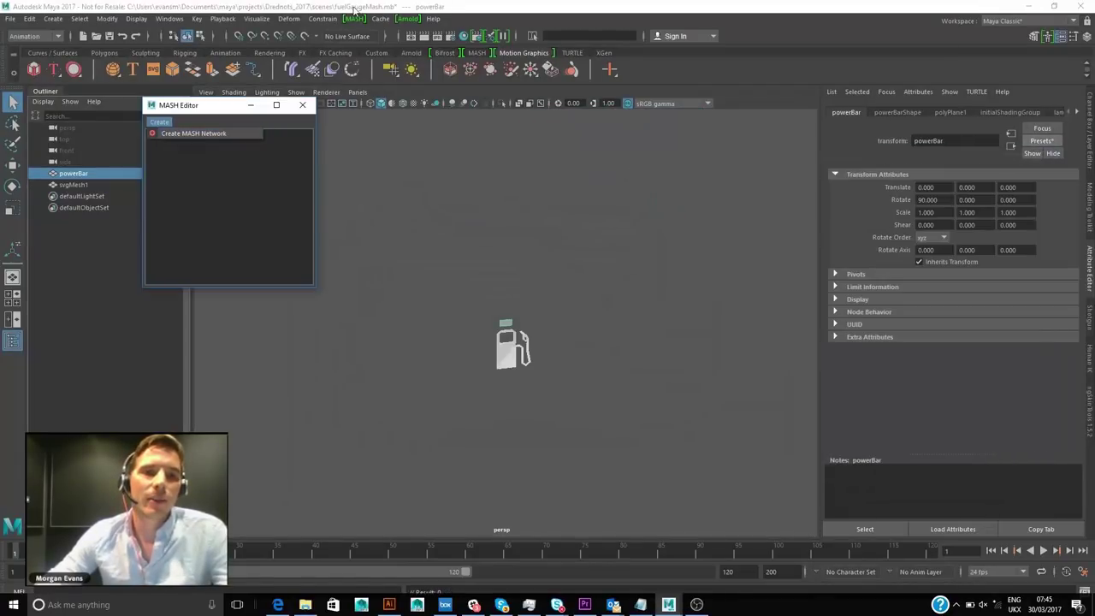
Create a MASH network from powerBar using Mesh geometry and the linear distribution type
left_click(356, 19)
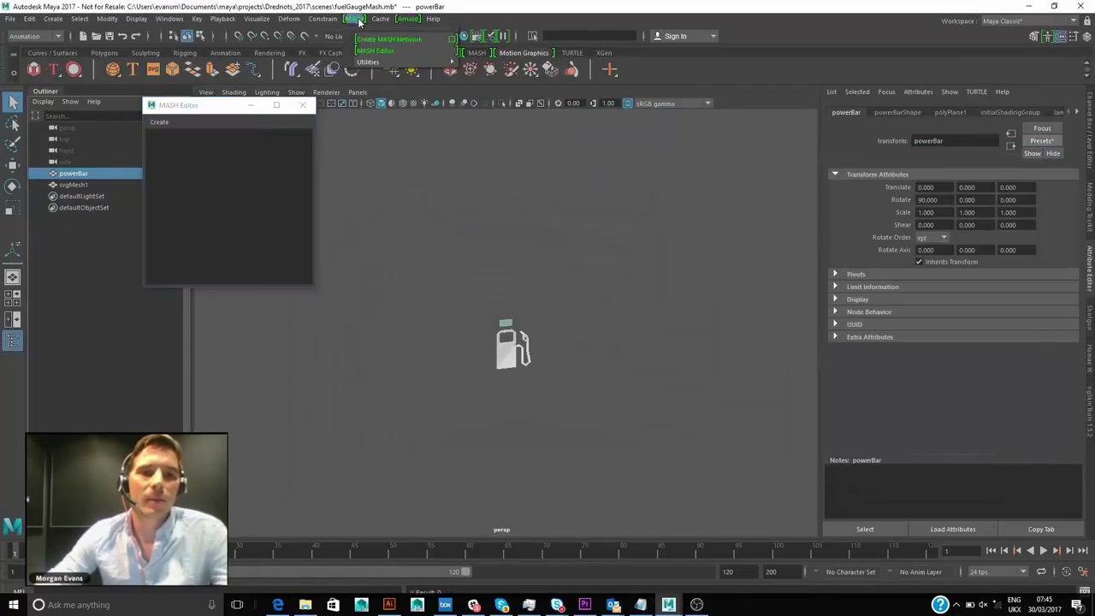
left_click(451, 40)
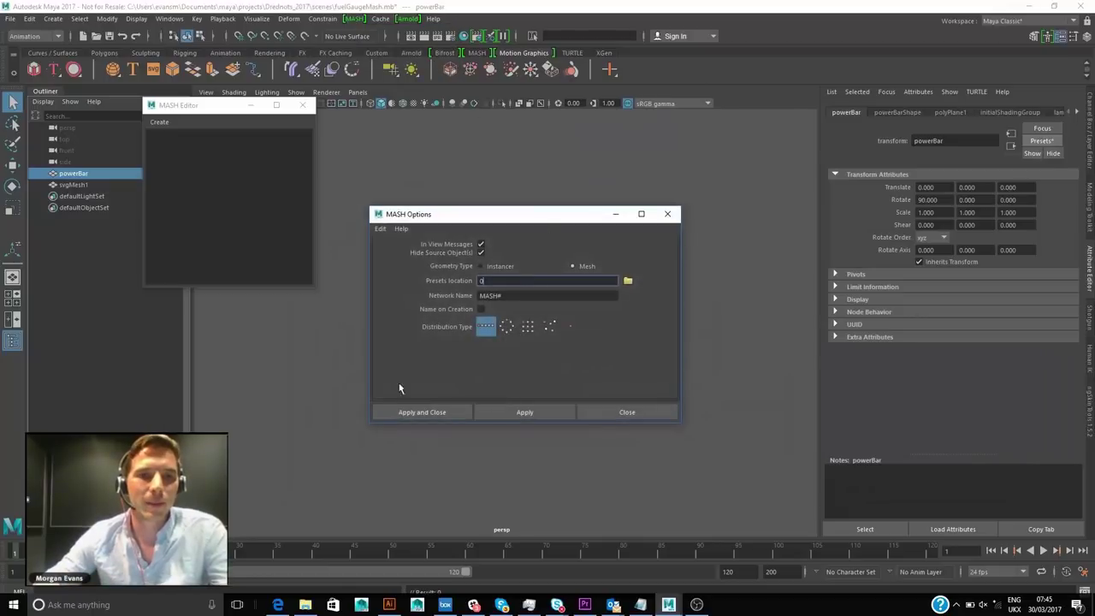
left_click(422, 413)
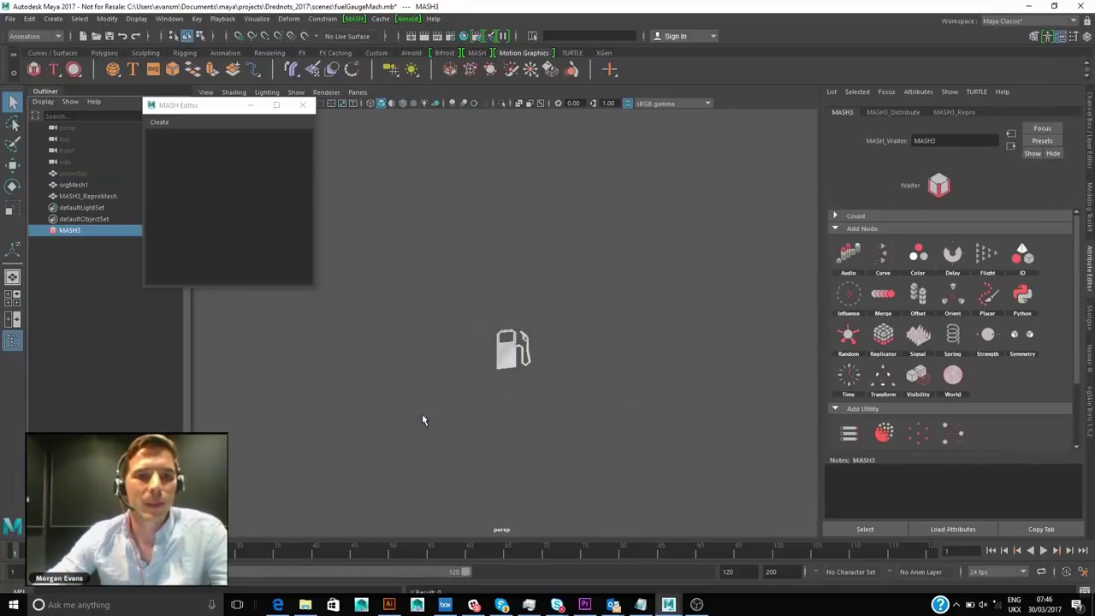
Stack the power bars vertically by setting the Distribute node's Distance X to 0 and Distance Y to 7
left_click(220, 155)
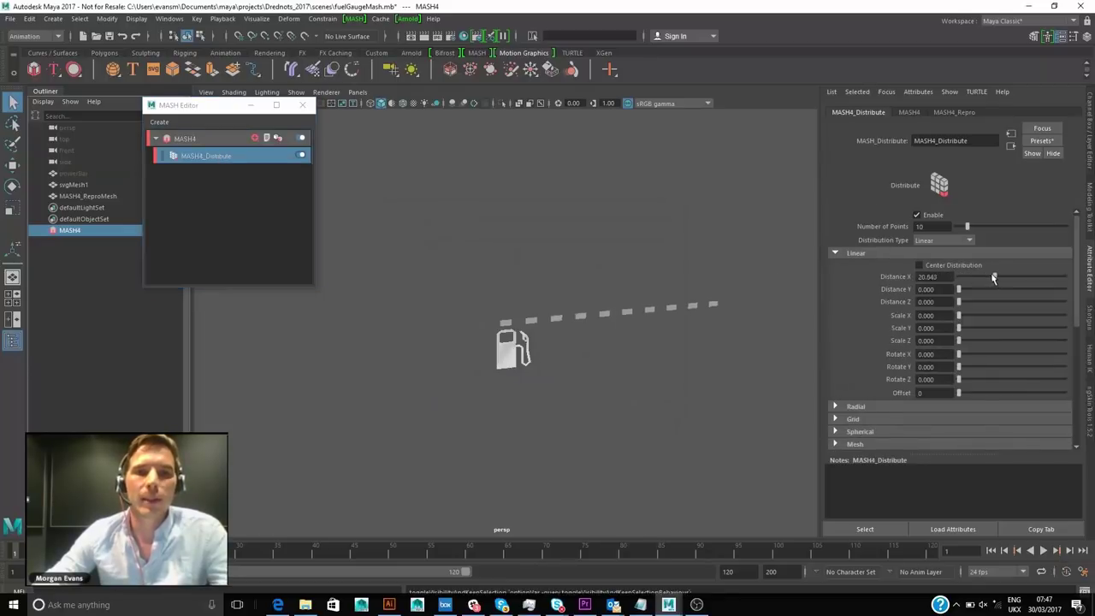
left_click_drag(993, 278, 973, 292)
double_click(932, 289)
key("Return")
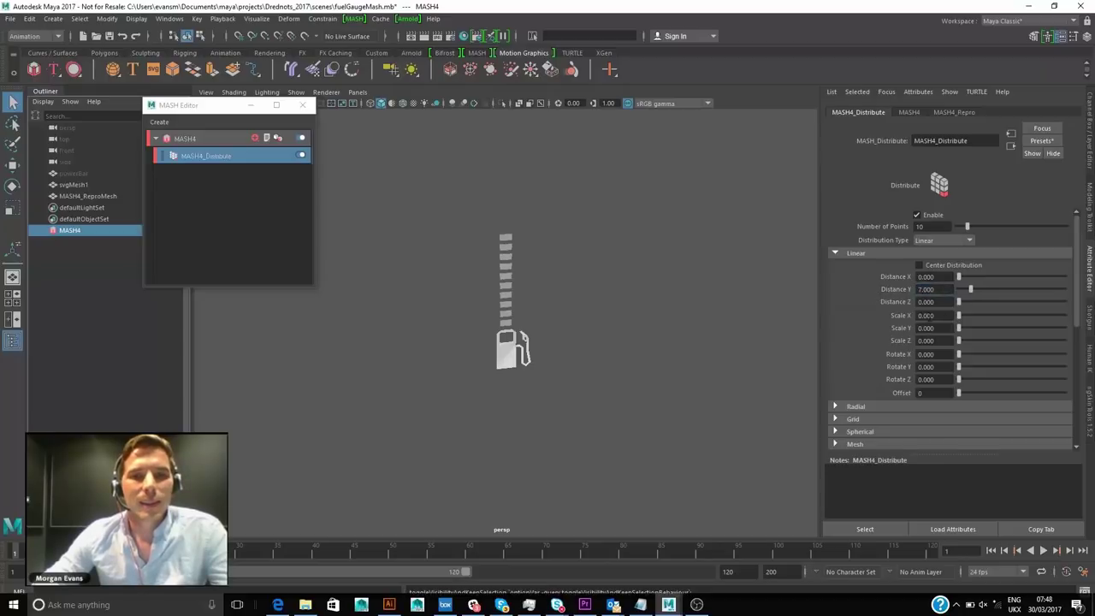
Set the power bar distribution's Scale X to 5 and enter a negative fractional Scale Y
left_click_drag(958, 316, 984, 316)
left_click_drag(985, 315, 958, 316)
left_click_drag(940, 315, 850, 320)
type("5")
key("Tab")
type("-.")
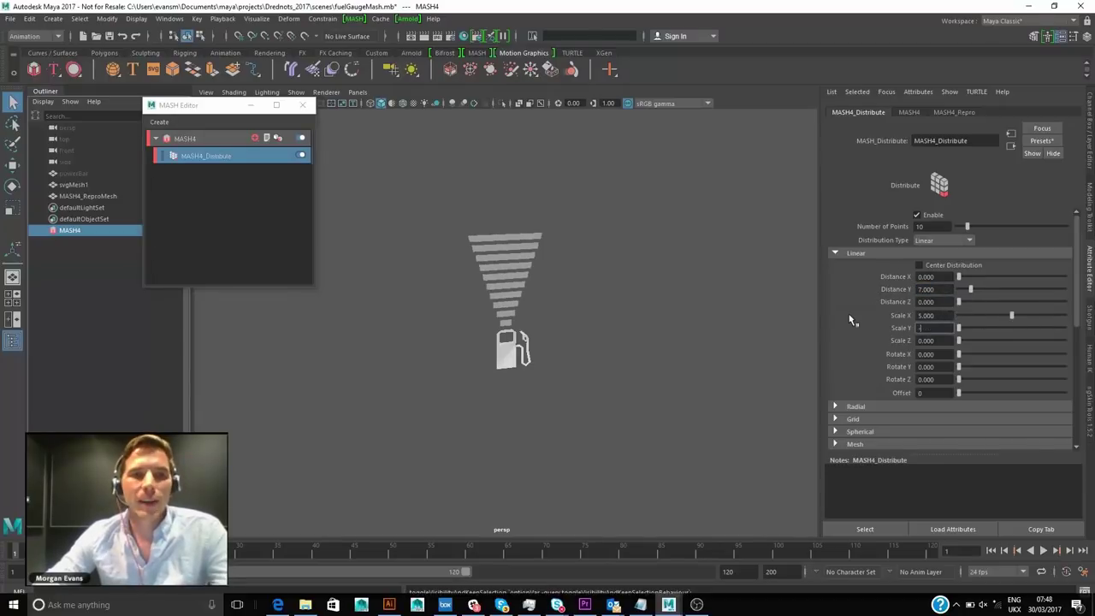
key("Return")
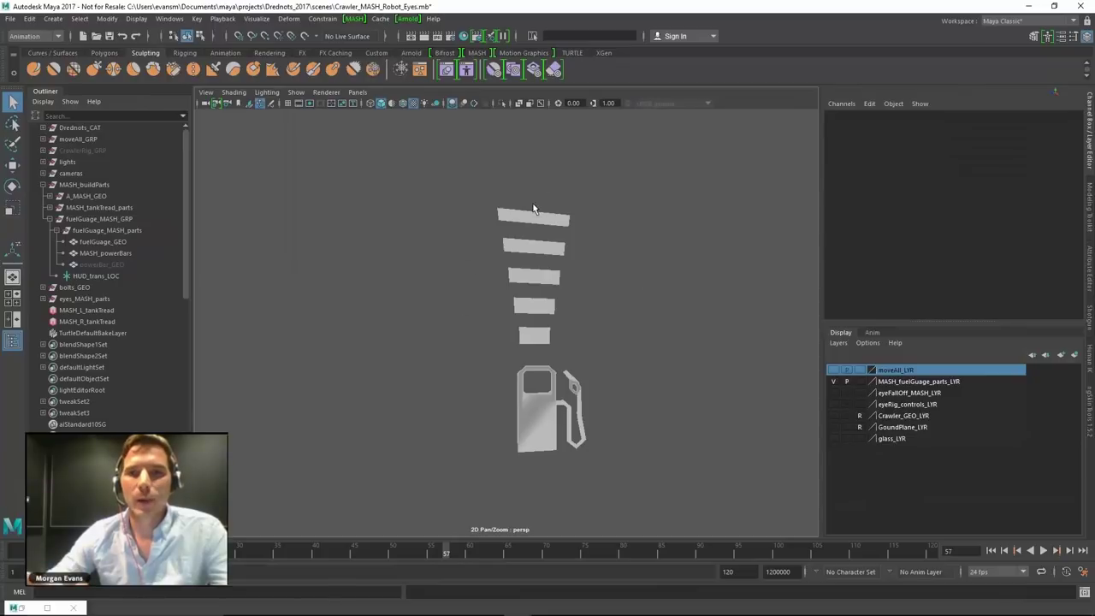
Show the Crawler_GEO_LYR layer and replace fuelGuage_GEO's transform values with its saved fuelGuage_GEO preset
right_click_drag(675, 249, 402, 276, "alt")
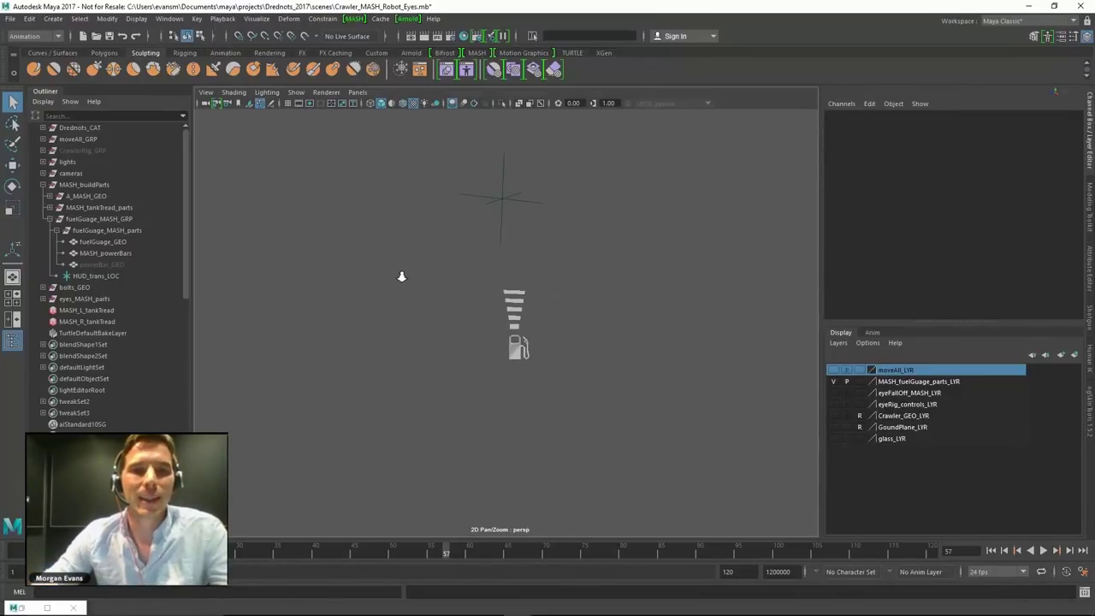
left_click(834, 416)
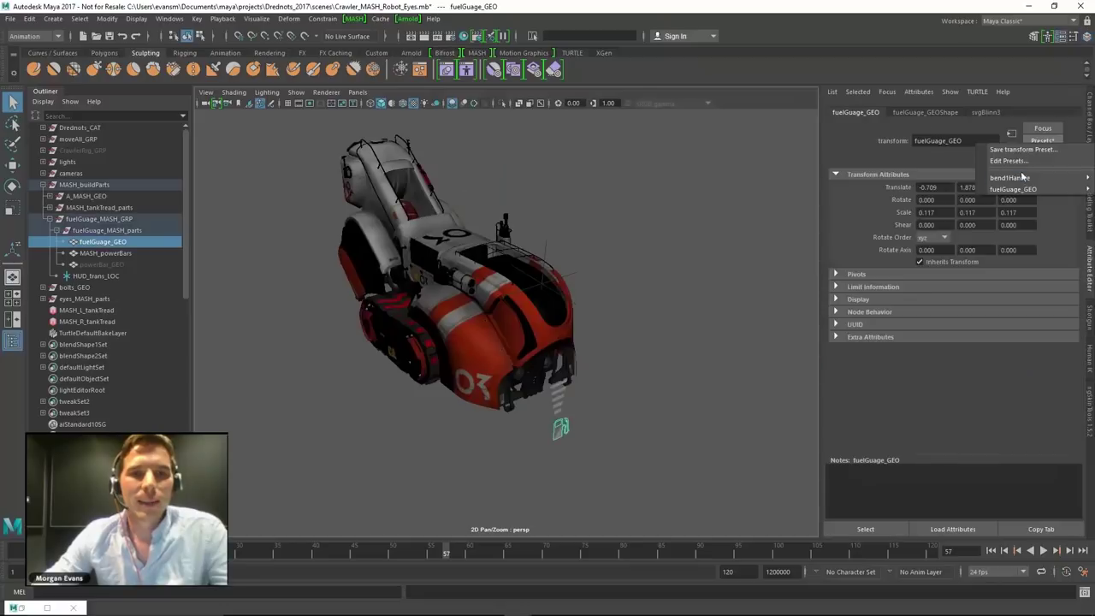
mouse_move(1022, 189)
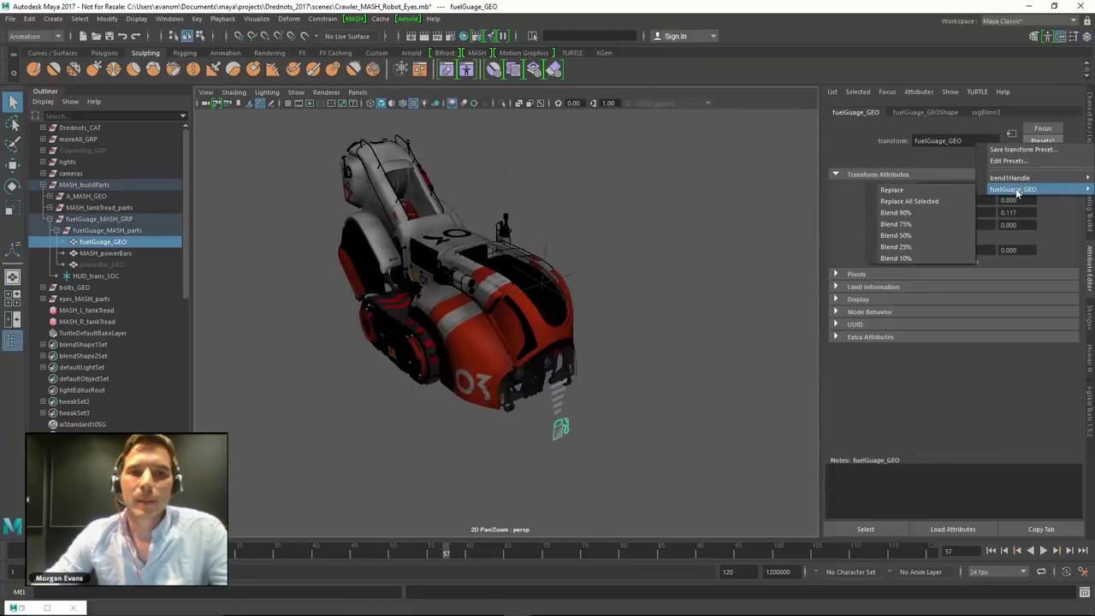
left_click(913, 193)
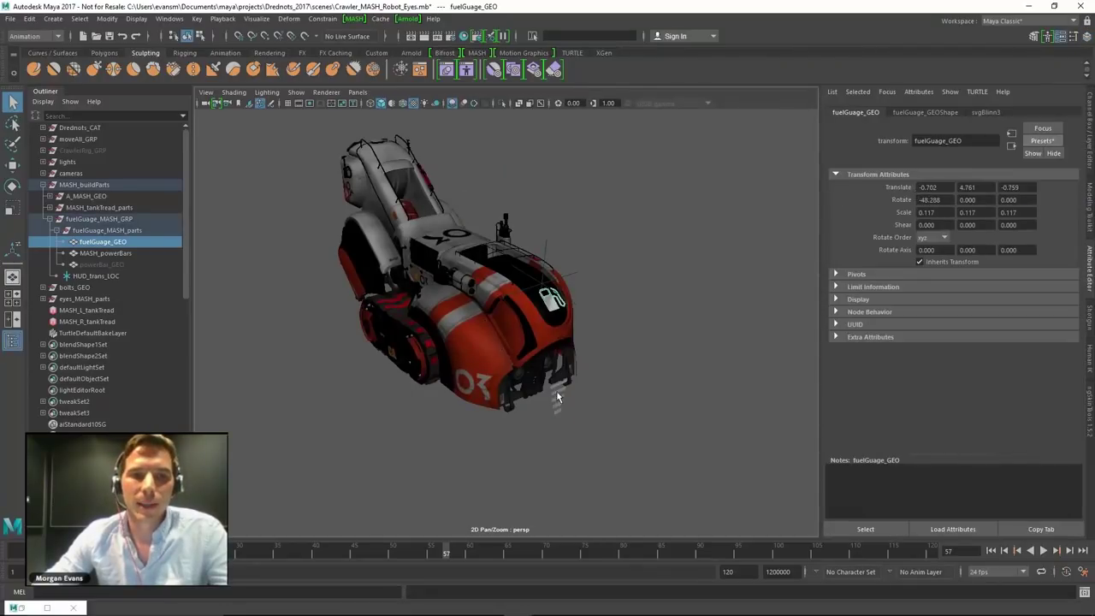
Open the MASH Editor and add a Transform node to the MASH_fuelGuage network
left_click(105, 253)
left_click(354, 18)
left_click(385, 42)
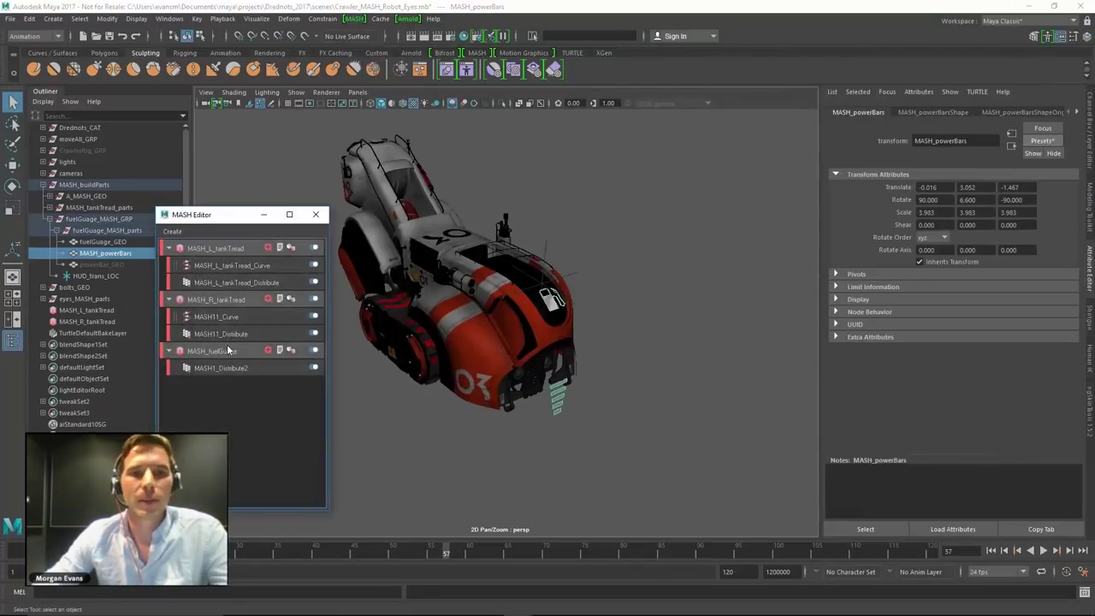
left_click(227, 350)
left_click(268, 351)
left_click(288, 323)
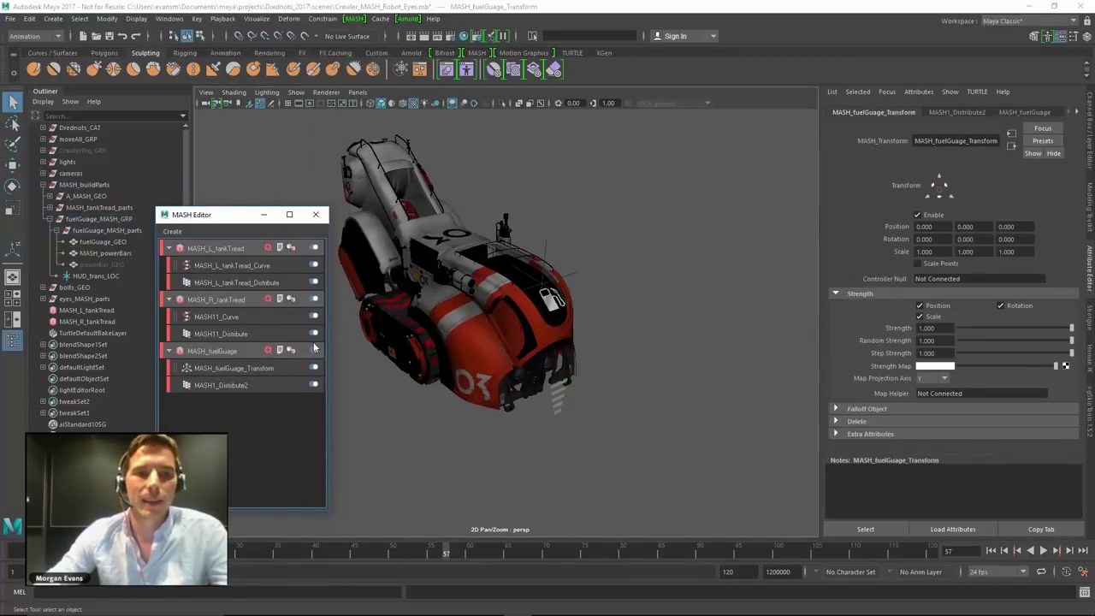
Apply a nonlinear Bend deformer to MASH_powerBars and replace its deformer settings with the saved bend preset
left_click(105, 253)
key("f")
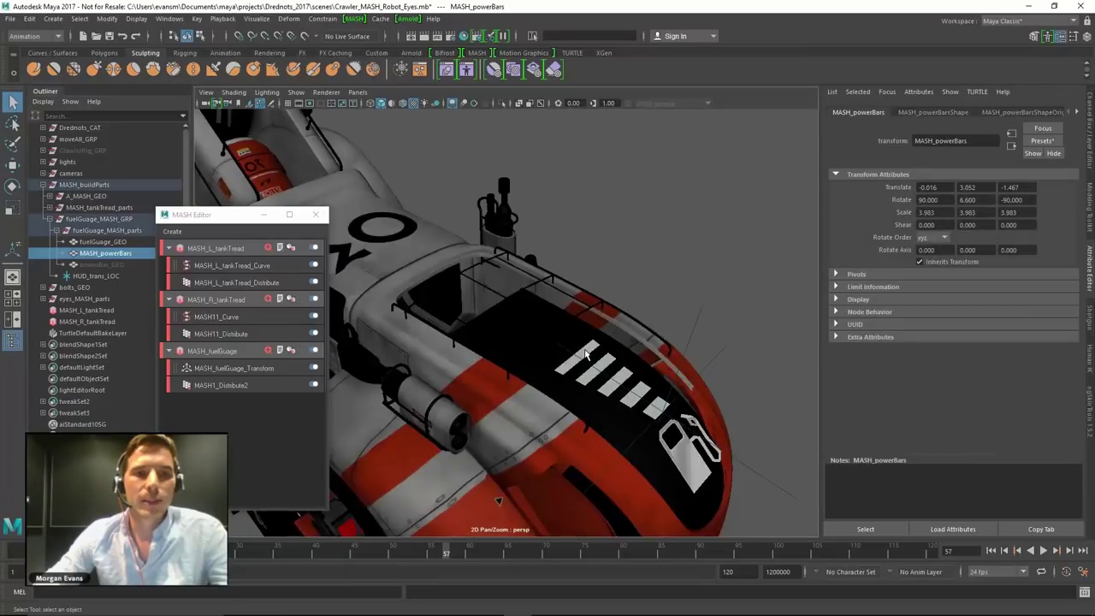
left_click(289, 18)
mouse_move(359, 189)
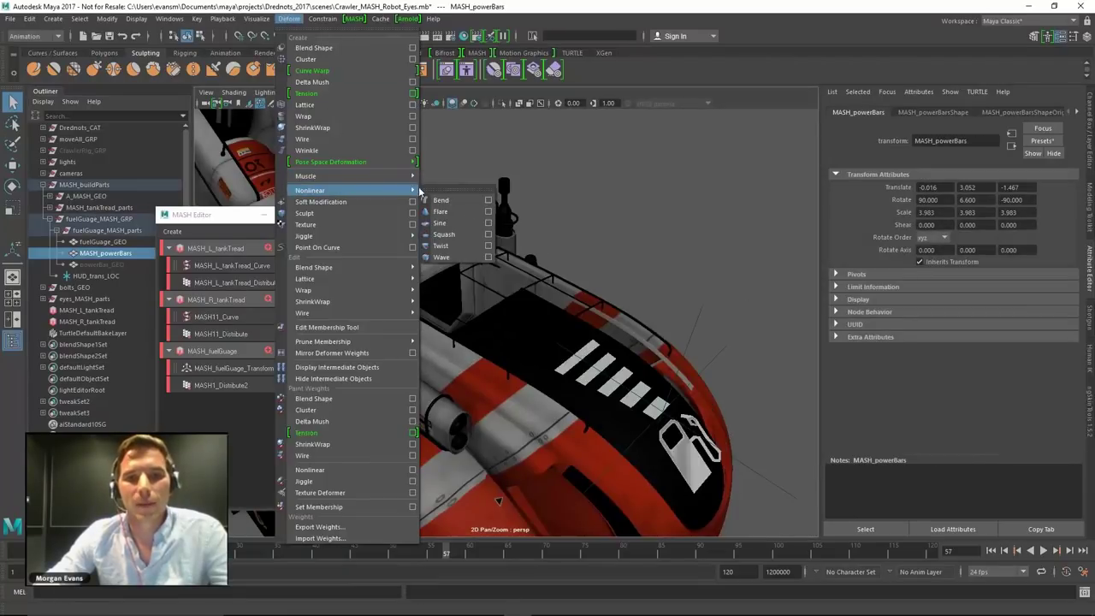
left_click(441, 200)
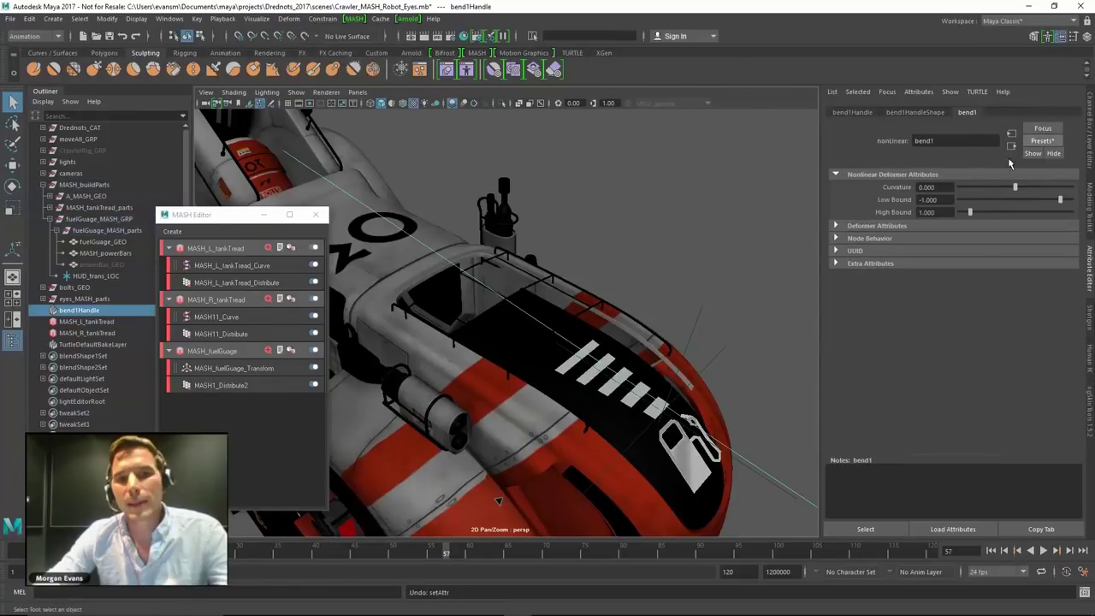
left_click(1041, 140)
mouse_move(1018, 177)
left_click(936, 178)
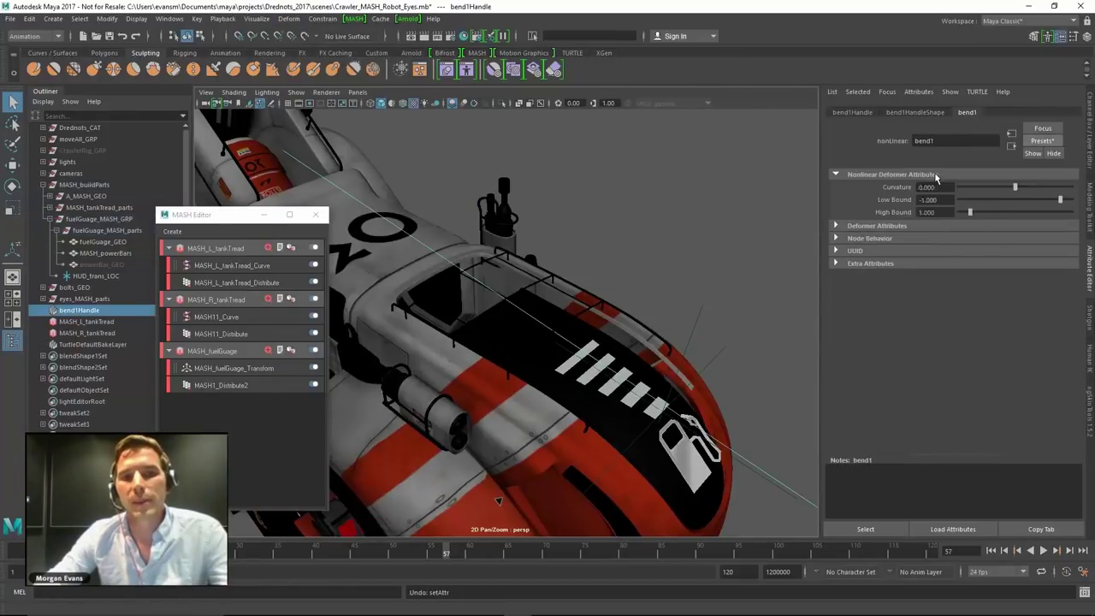
Break the incoming connections on the Step Strength and Random Strength of MASH1_Distribute2
left_click_drag(706, 232, 669, 356, "alt")
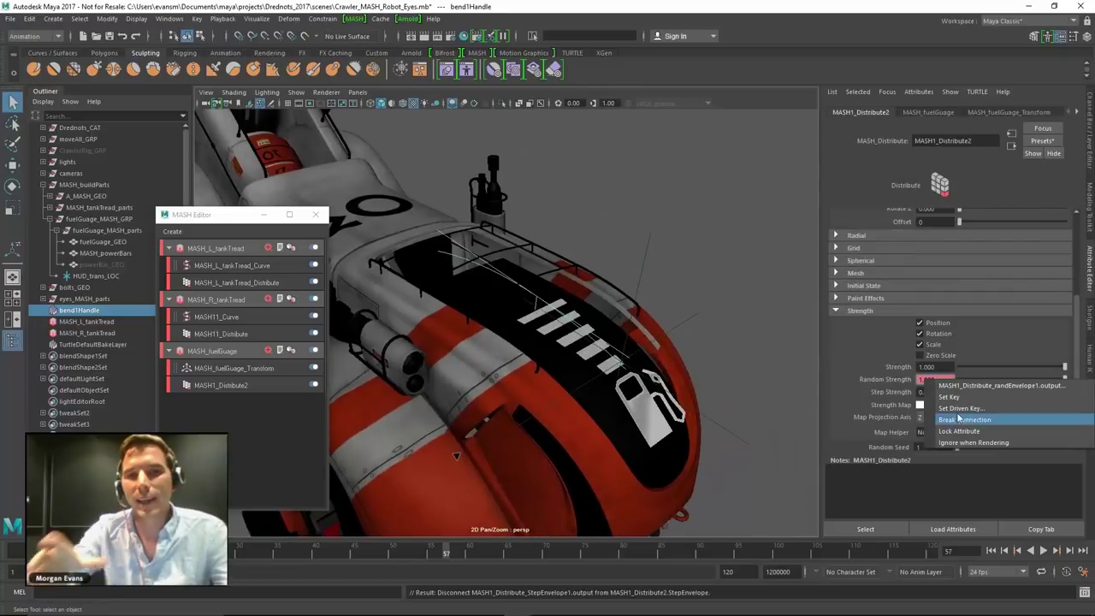
left_click(963, 425)
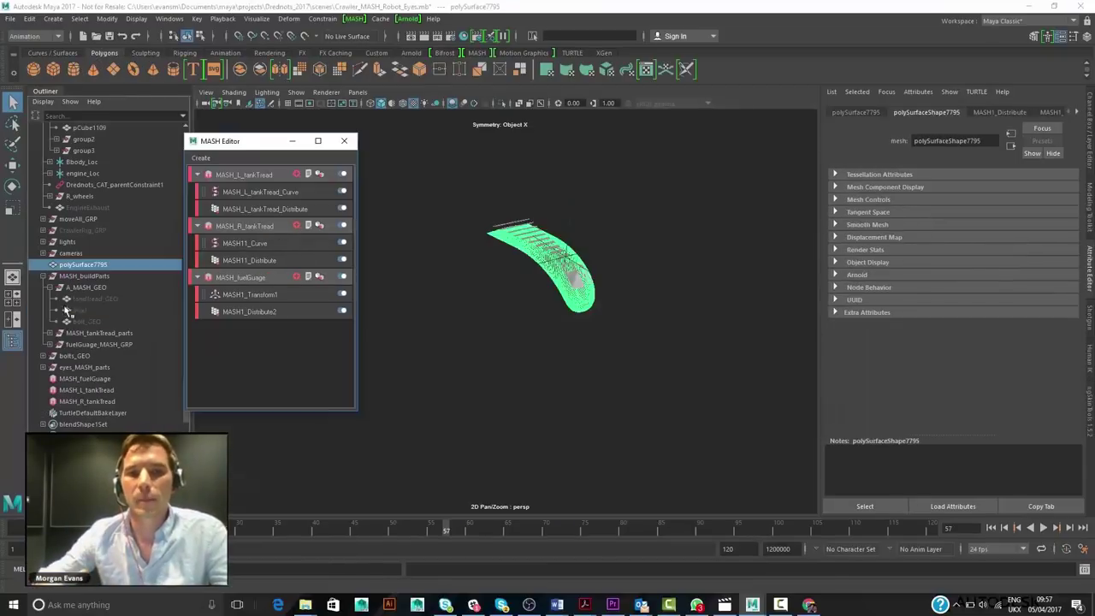
Create a MASH network from the pixel mesh and set its Distribute node to 26 points with Mesh distribution
left_click(124, 310)
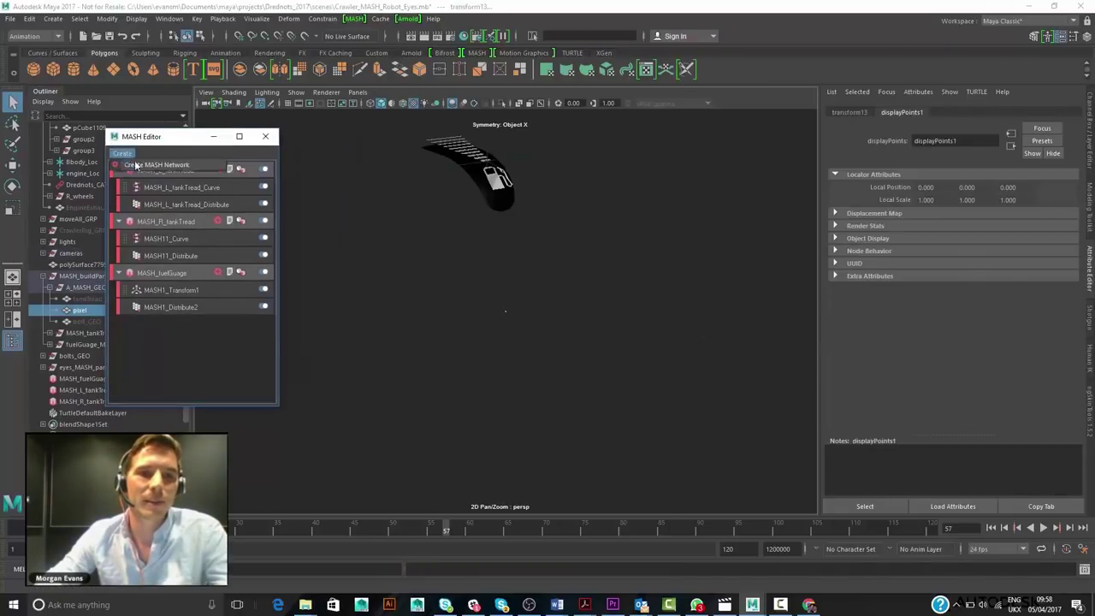
left_click(82, 378)
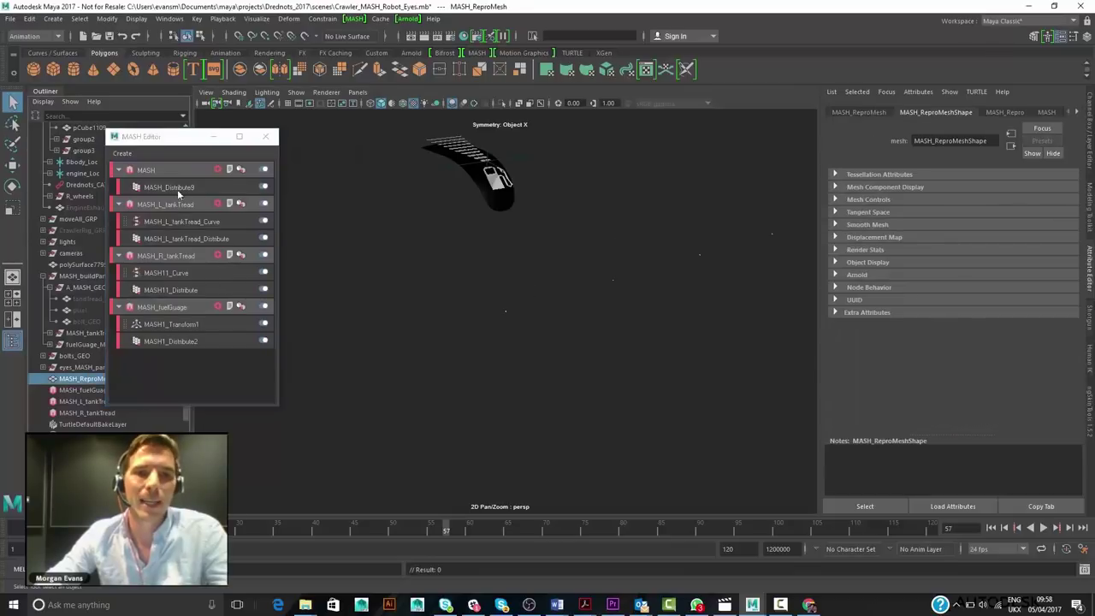
left_click(176, 188)
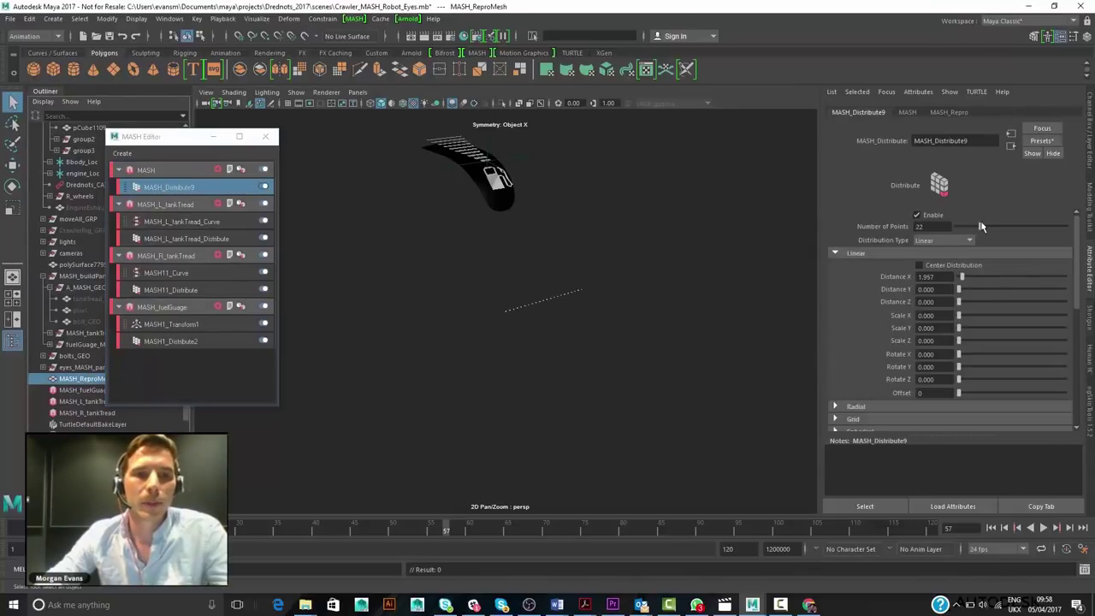
left_click(944, 239)
left_click(924, 287)
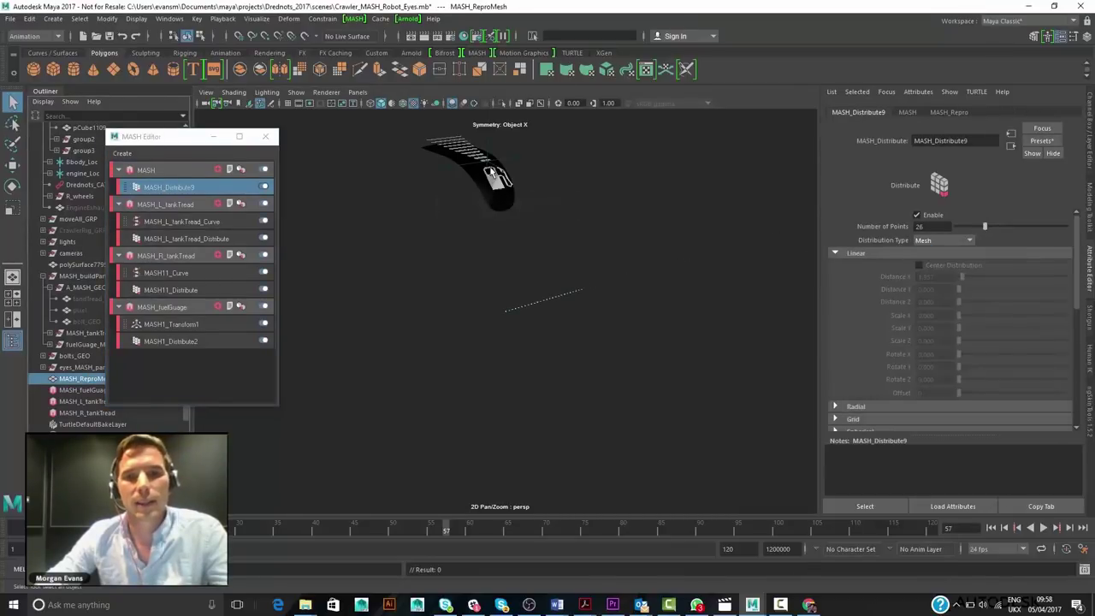
Connect polySurface7795 as the Input Mesh in the pixel network's Mesh distribution settings
left_click(856, 254)
left_click(871, 304)
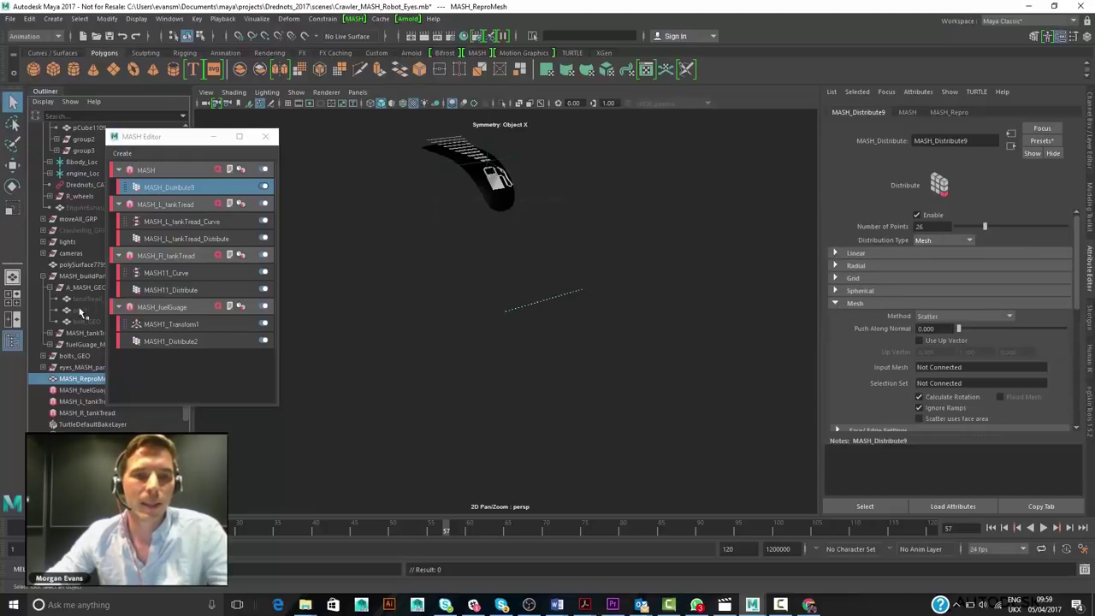
middle_click_drag(941, 372, 942, 370)
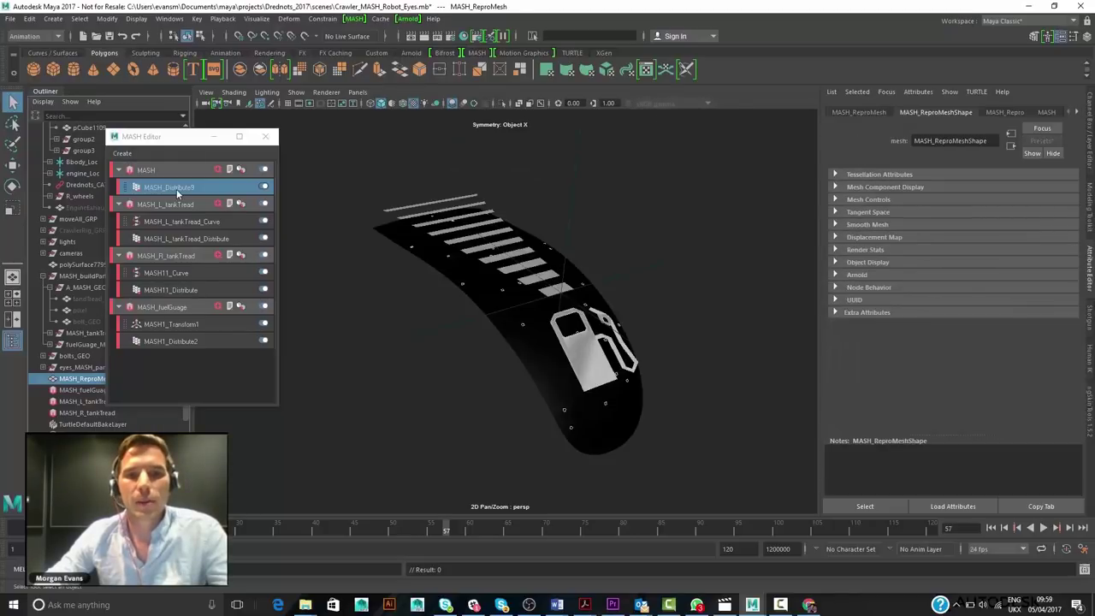
left_click(177, 189)
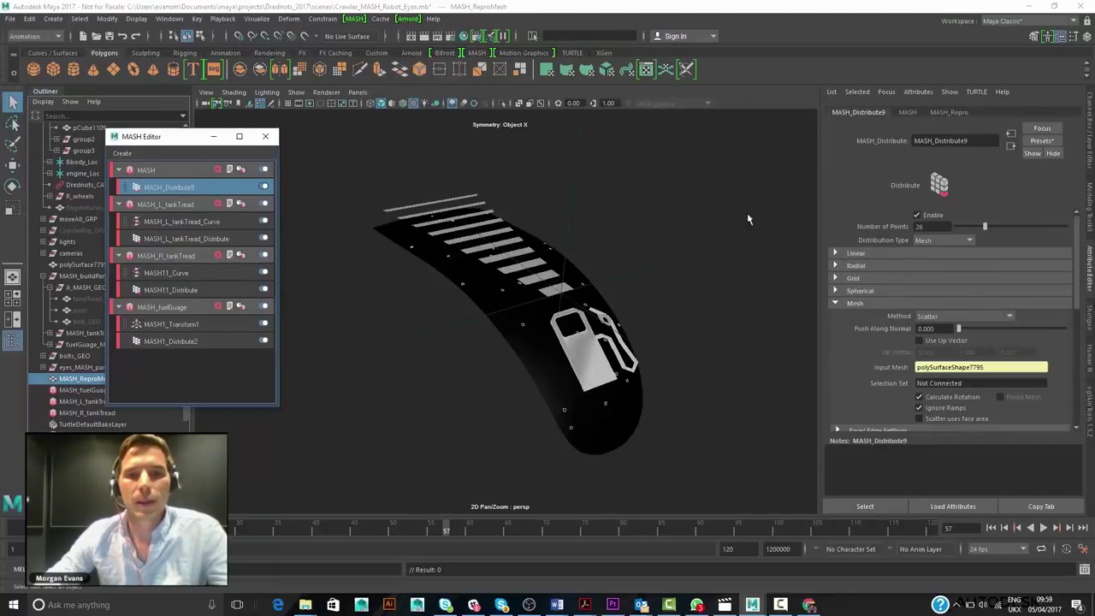
Set the pixel Distribute node to 2850 points, switch its mesh method to Vertex and enable Flood Mesh
left_click_drag(985, 227, 885, 222)
type("5000")
key("Return")
mouse_move(1013, 225)
left_mouse_down()
mouse_move(986, 223)
mouse_move(996, 227)
left_mouse_up()
left_click(956, 317)
left_click(957, 335)
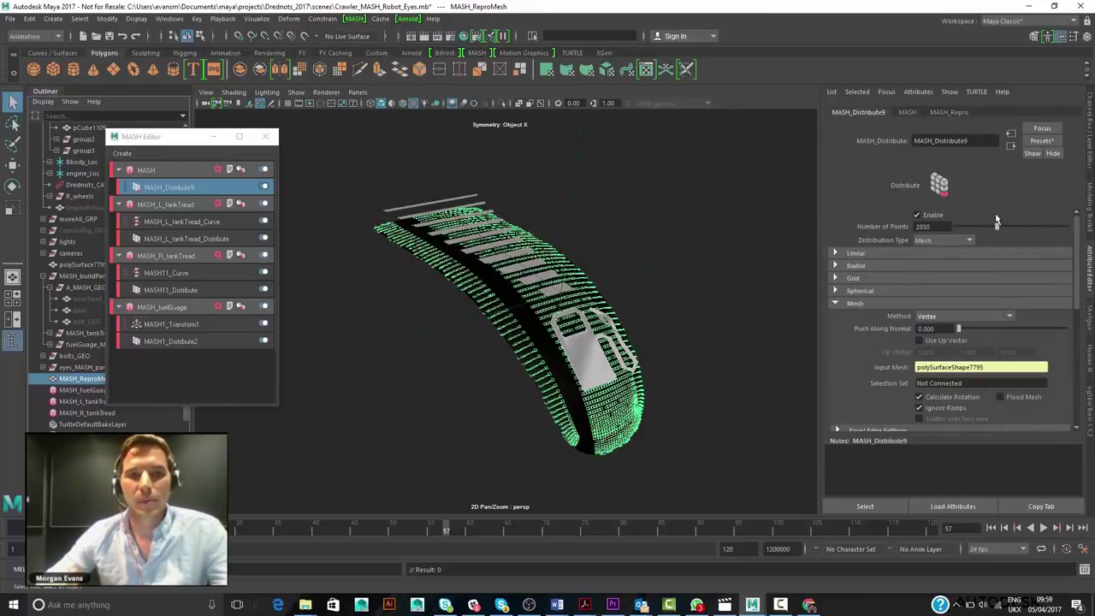
left_click(1000, 397)
left_click(618, 218)
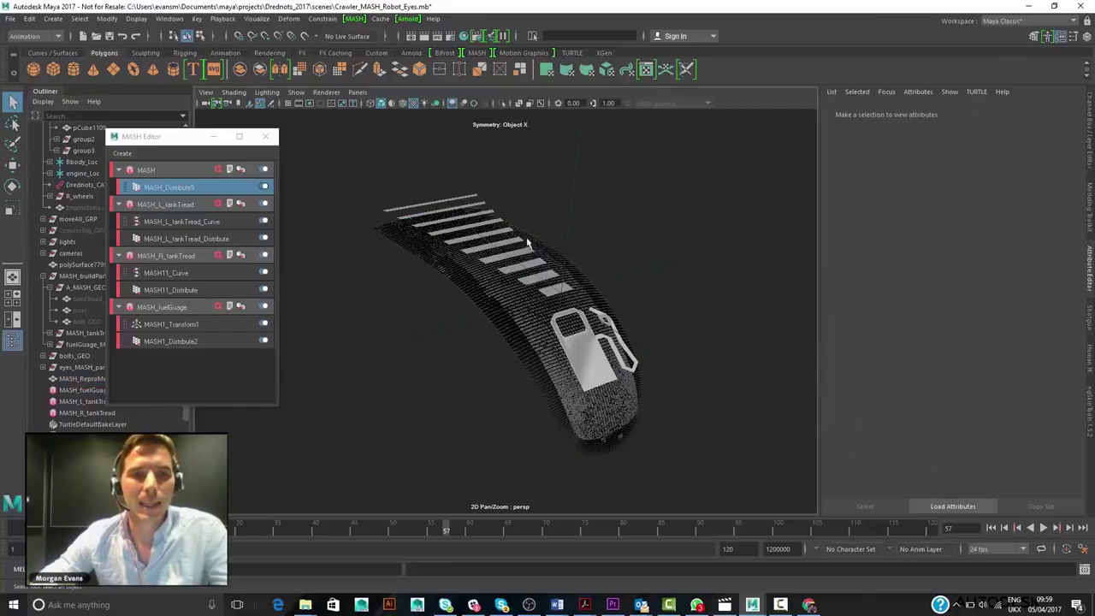
Hide the polySurface7795 placeholder mesh behind the distributed pixels
left_click(83, 265)
key("ctrl+h")
left_click(605, 362)
left_click(716, 432)
mouse_move(716, 432)
left_mouse_down("alt")
mouse_move(594, 463)
mouse_move(699, 444)
left_mouse_up("alt")
scroll(547, 352, "up", 5)
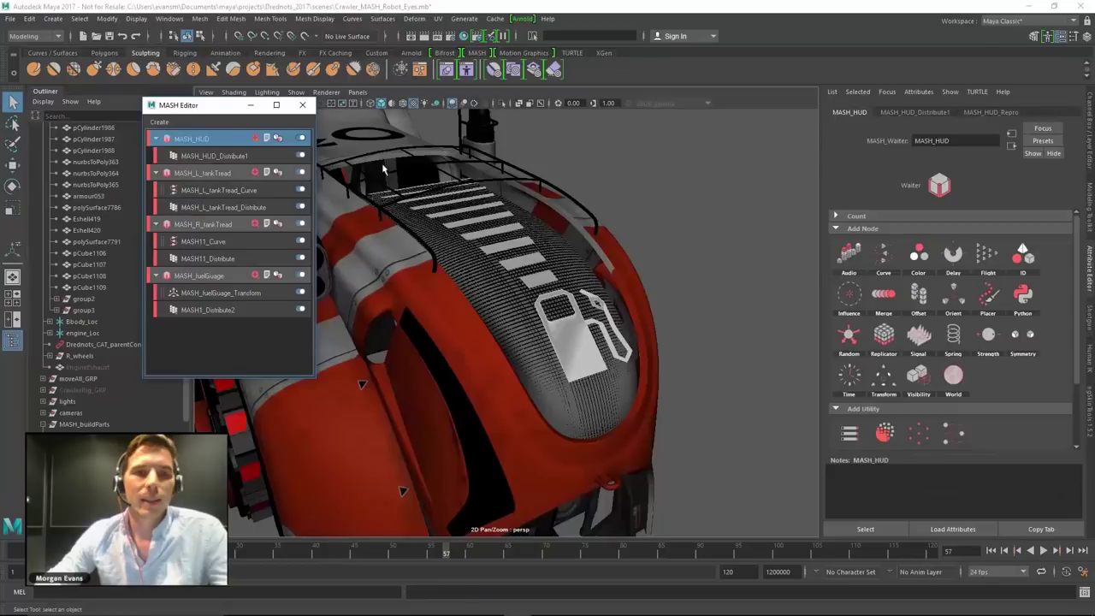
Add a Color node to the MASH_HUD network using the MASH_fuelGuage_Colour preset, with Random Hue set to 0.105
left_click(918, 258)
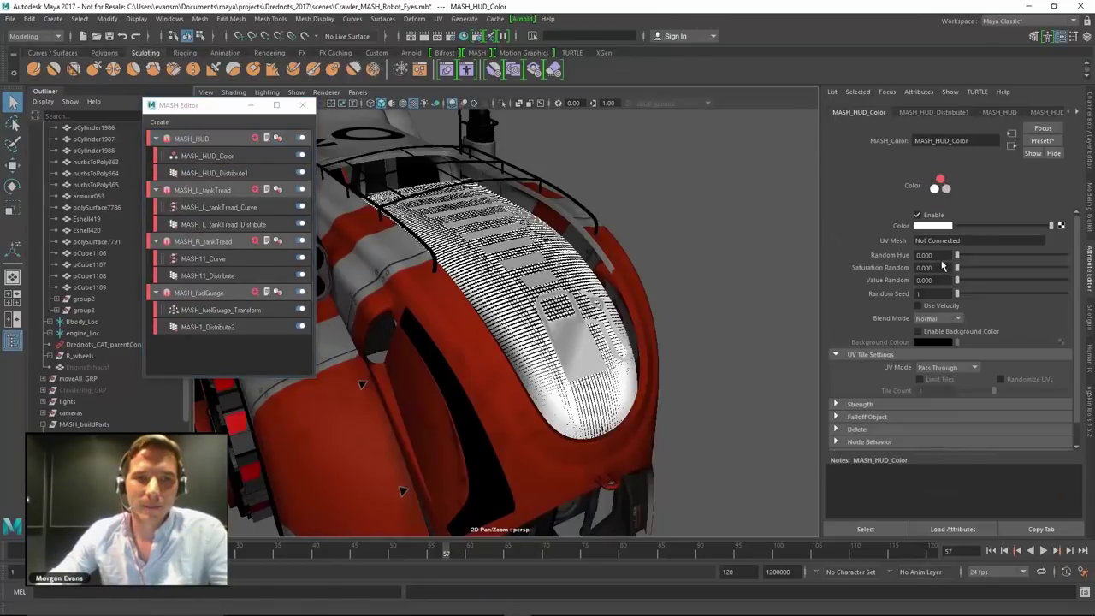
left_click(1042, 140)
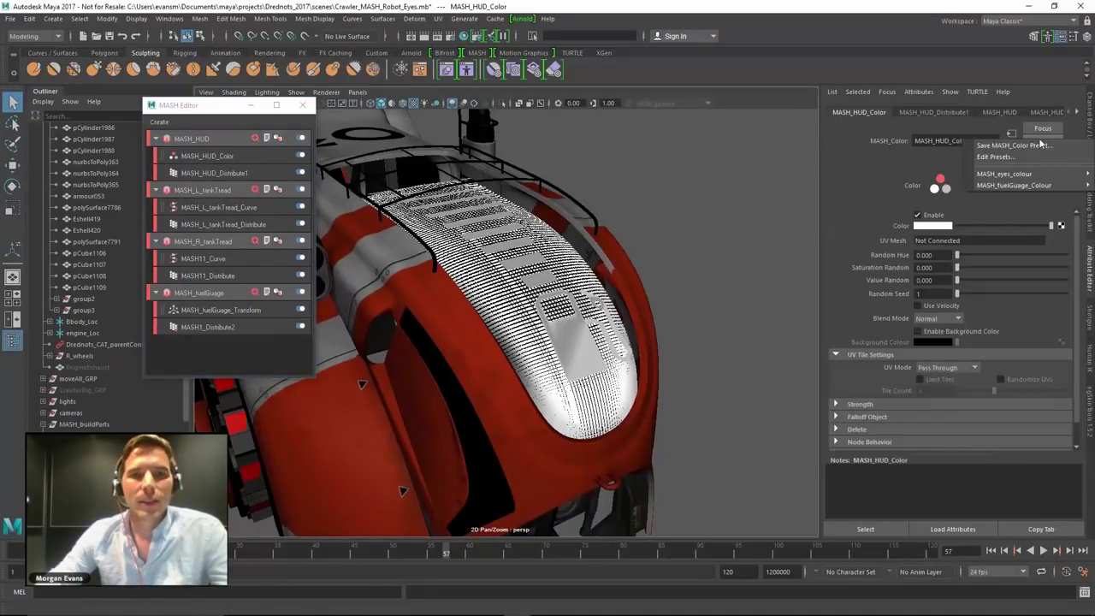
mouse_move(1004, 188)
left_click(904, 188)
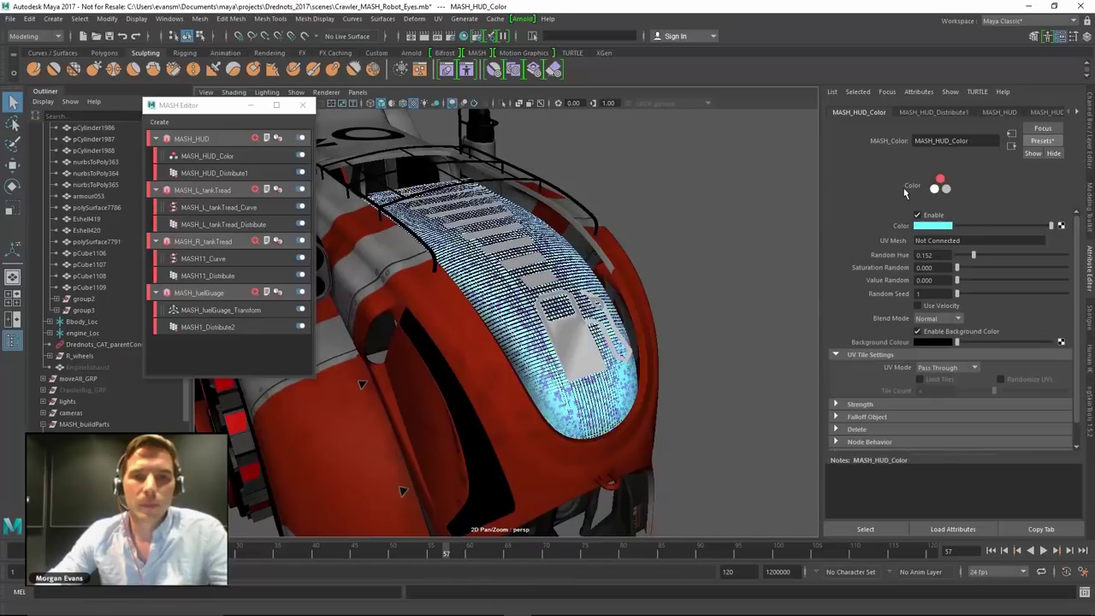
left_click(920, 226)
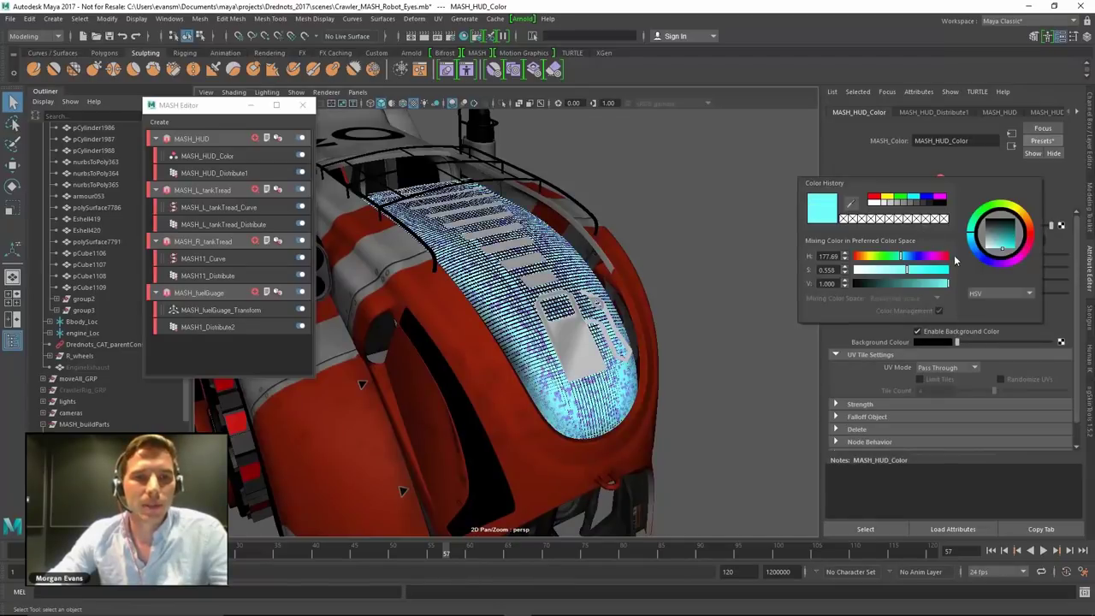
left_click_drag(974, 256, 969, 256)
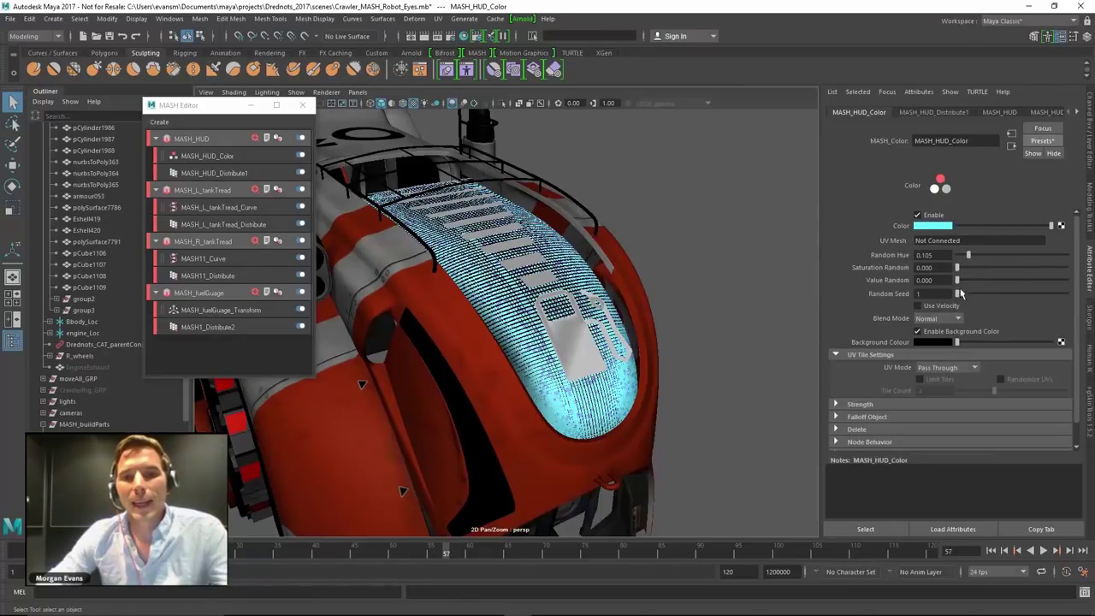
Create a falloff object for the MASH_HUD_Color node and set its X, Y and Z scale to 1
scroll(967, 291, "down", 1)
left_click(836, 393)
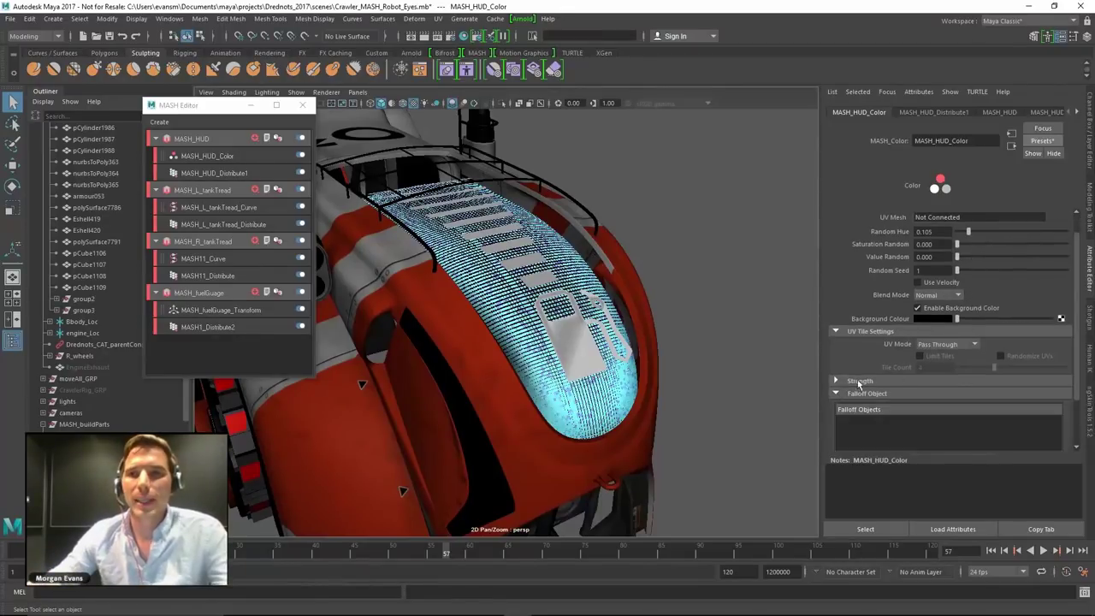
scroll(964, 391, "down", 3)
right_click(872, 370)
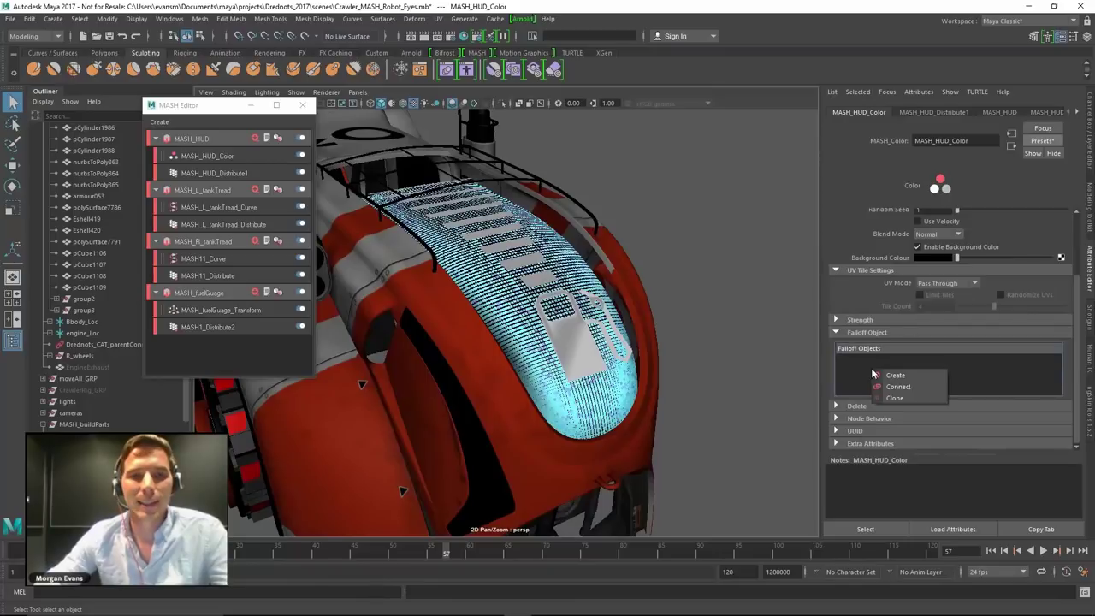
left_click(890, 374)
left_click_drag(1063, 179, 1063, 197)
type("1")
key("Return")
Move the color falloff up beside the crawler's front hood, to about X 0.677, Y 1.264, Z -0.405
scroll(563, 314, "up", 3)
scroll(562, 314, "up", 3)
key("w")
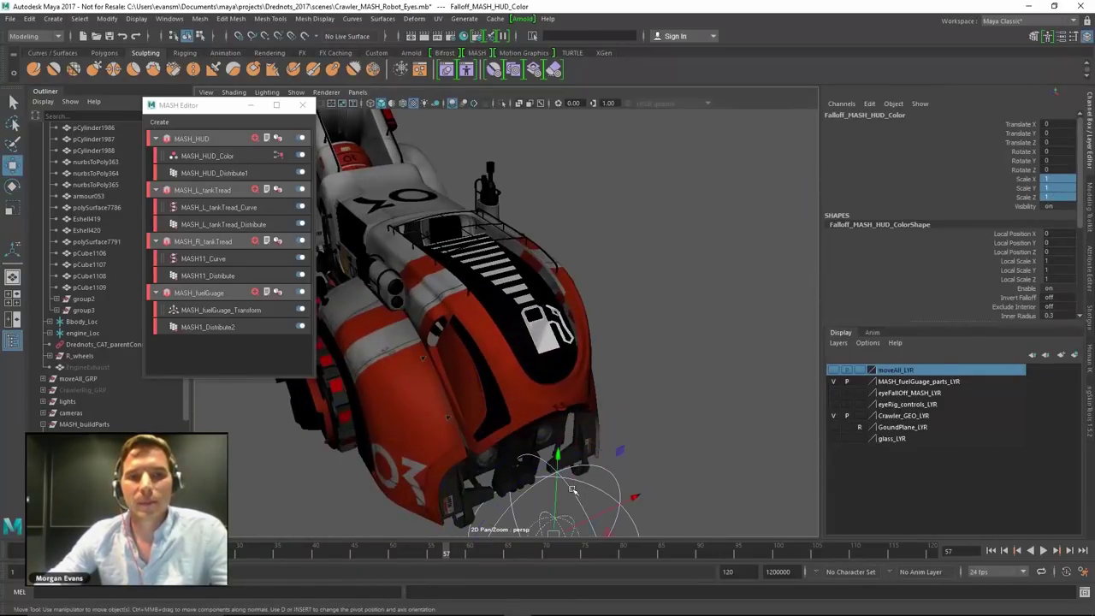
left_click_drag(554, 534, 593, 391)
scroll(632, 349, "up", 2)
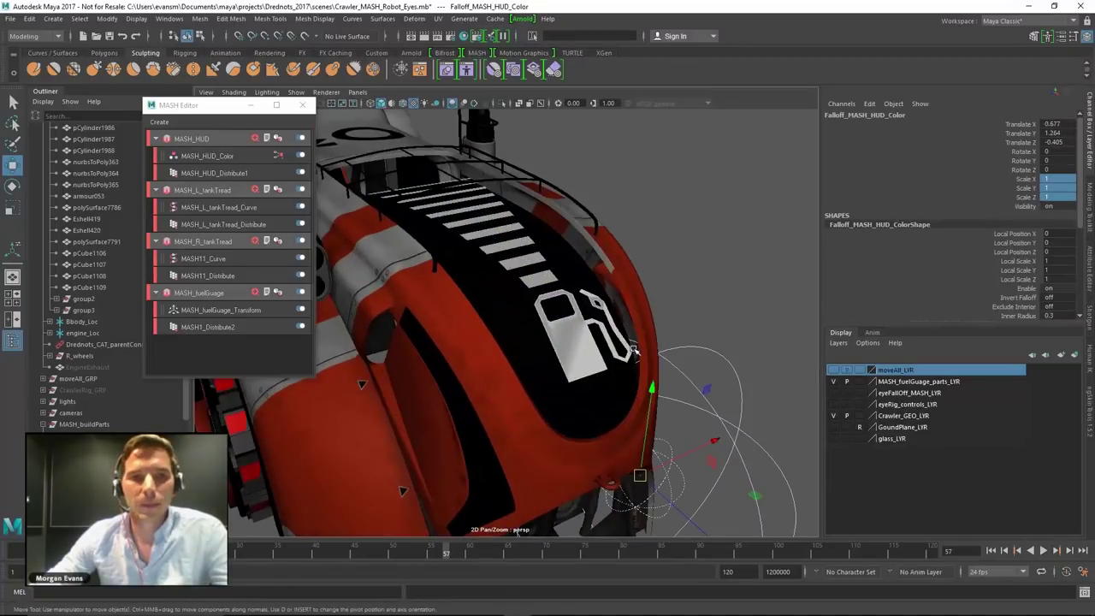
Change the color falloff's shape to Mesh and connect MASH_powerBars as its Shape In
left_click(221, 161)
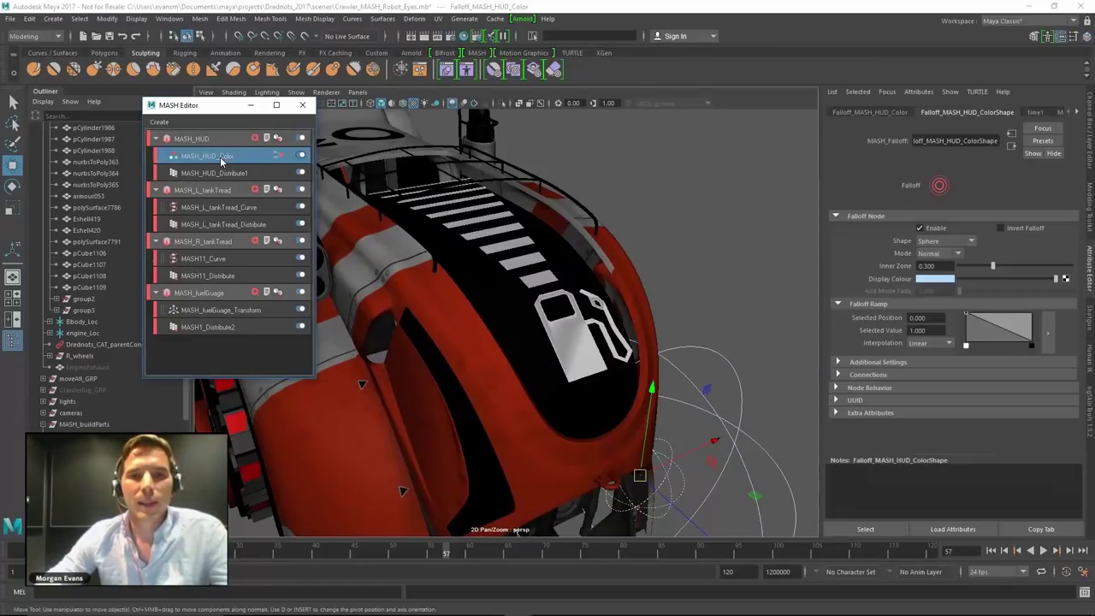
left_click(939, 333)
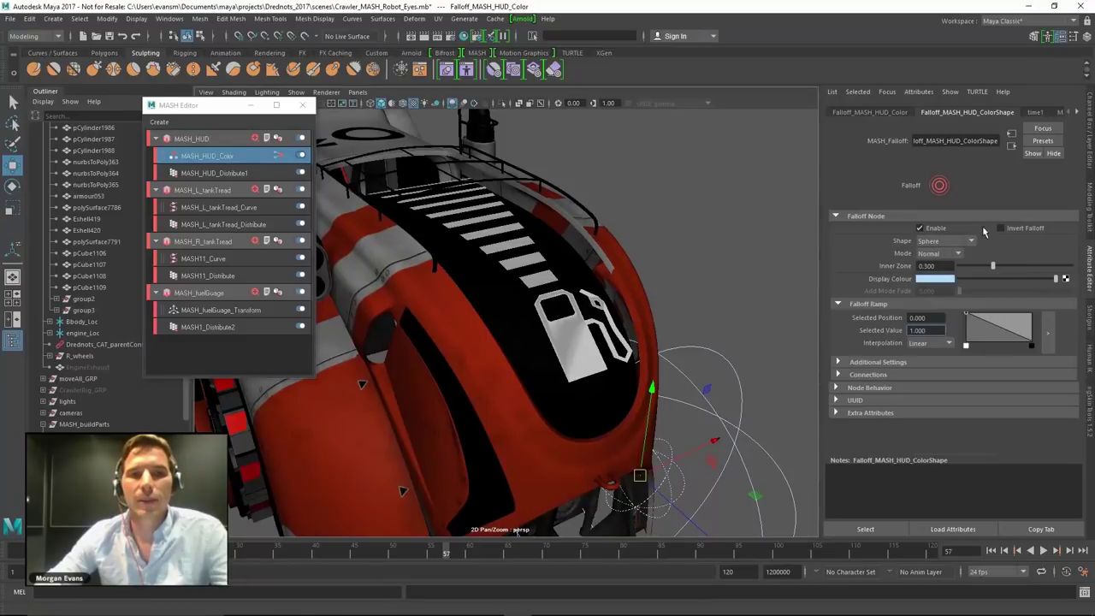
left_click(945, 240)
left_click(932, 296)
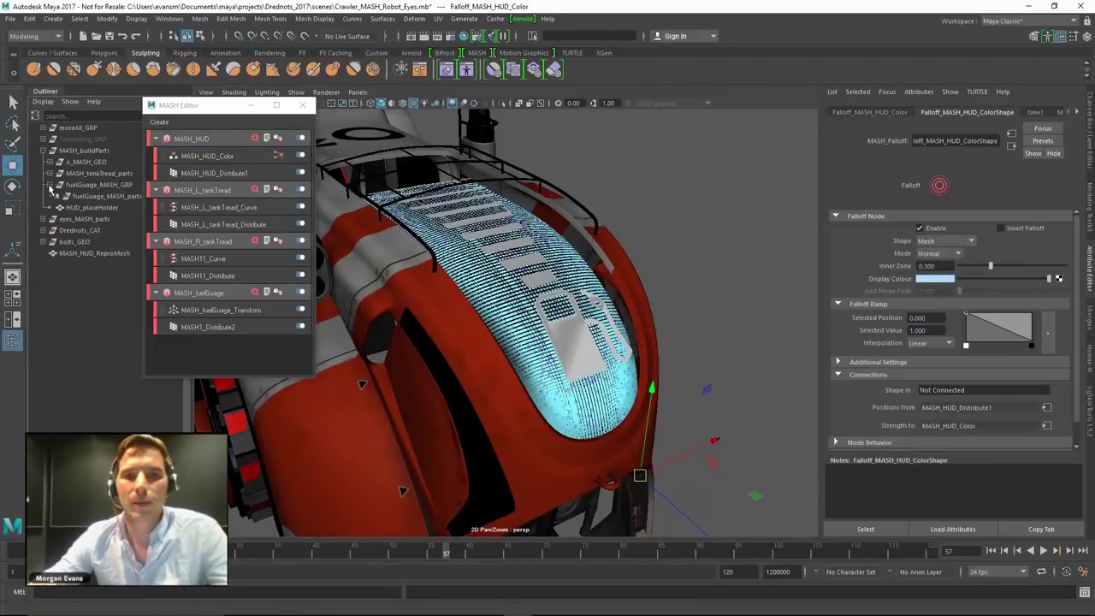
left_click(57, 197)
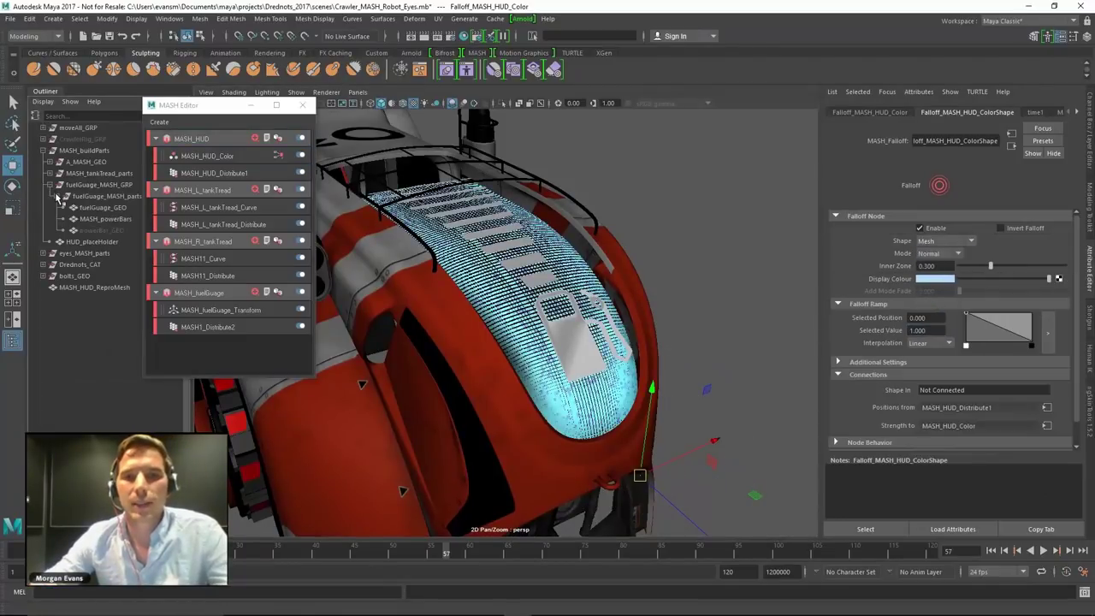
middle_click_drag(110, 232, 945, 393)
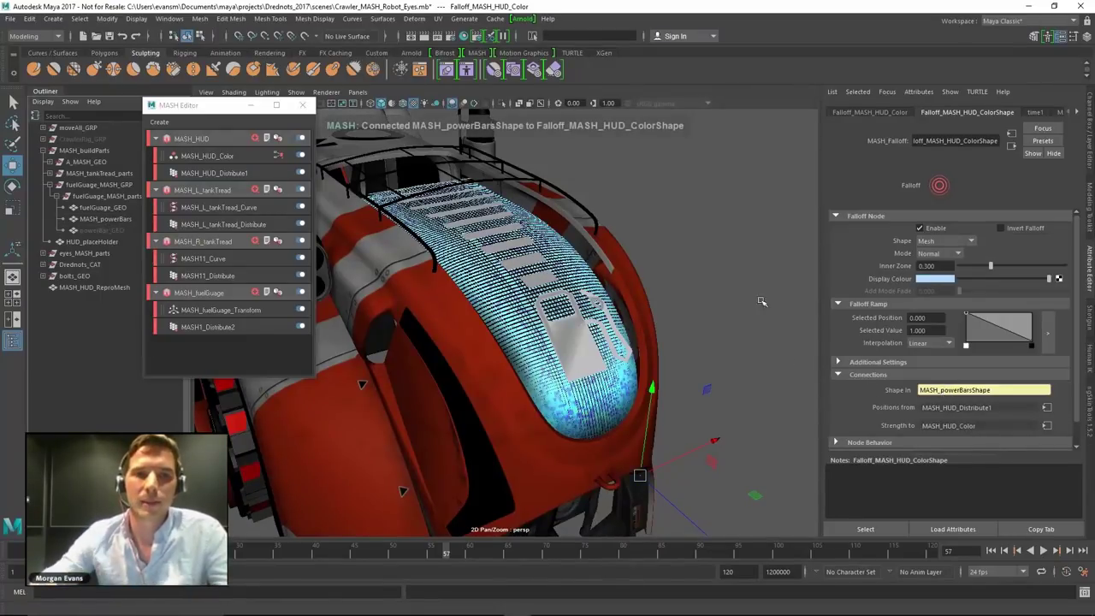
Reduce the color falloff's Custom Shape Radius to 0.001 in its additional settings
scroll(897, 335, "down", 1)
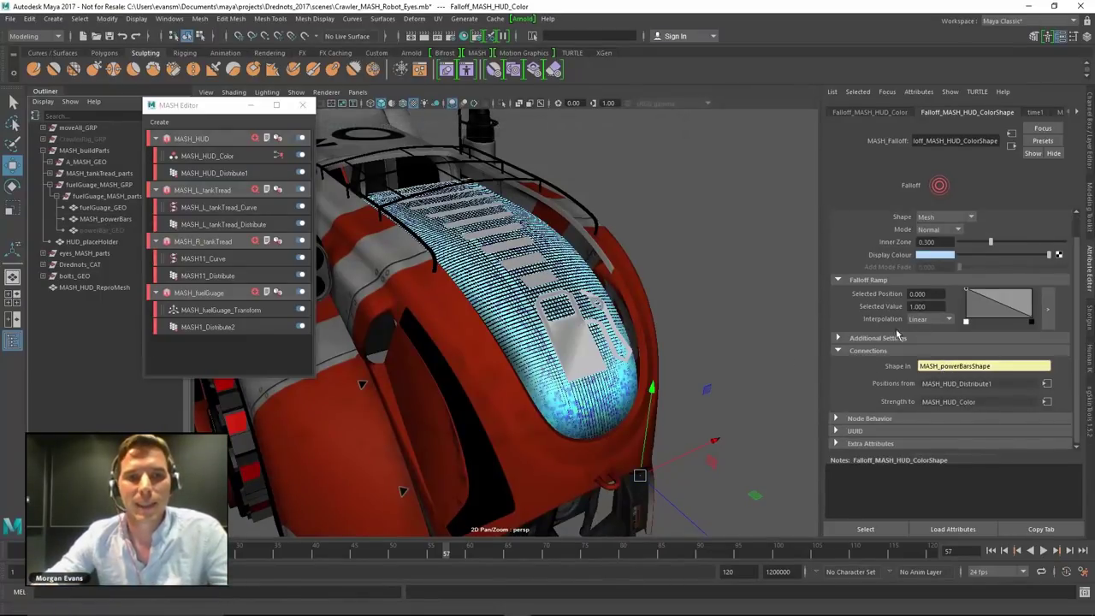
left_click(838, 338)
left_click_drag(963, 352, 952, 353)
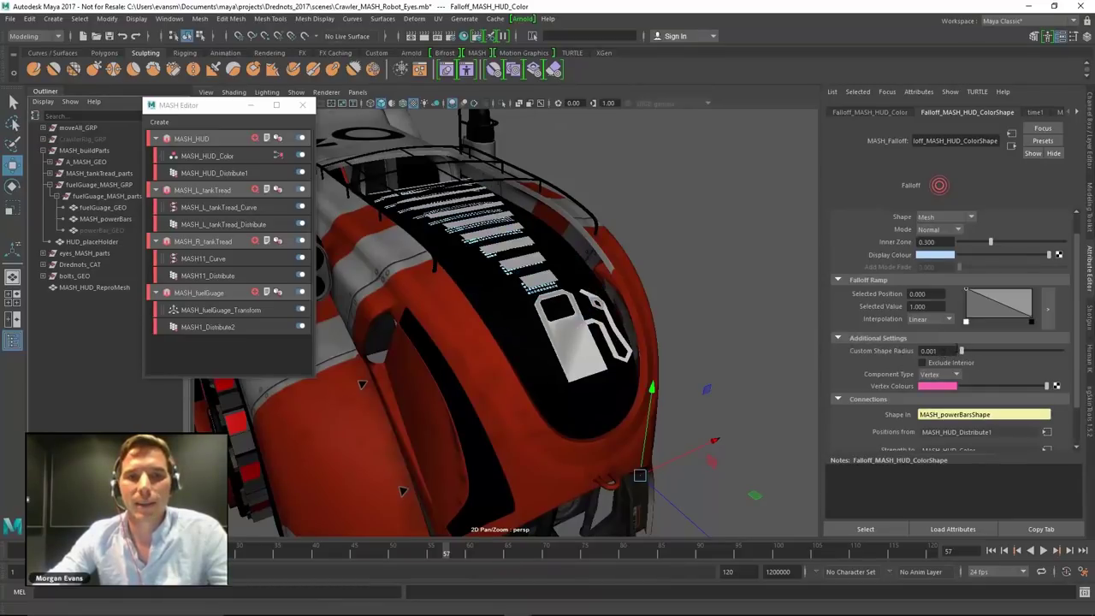
Adjust the Step Strength of MASH1_Distribute2 to test how the pixels follow the power bars
left_click(207, 327)
mouse_move(969, 228)
left_mouse_down()
mouse_move(982, 232)
mouse_move(970, 230)
left_mouse_up()
key("ctrl+z")
scroll(961, 352, "down", 5)
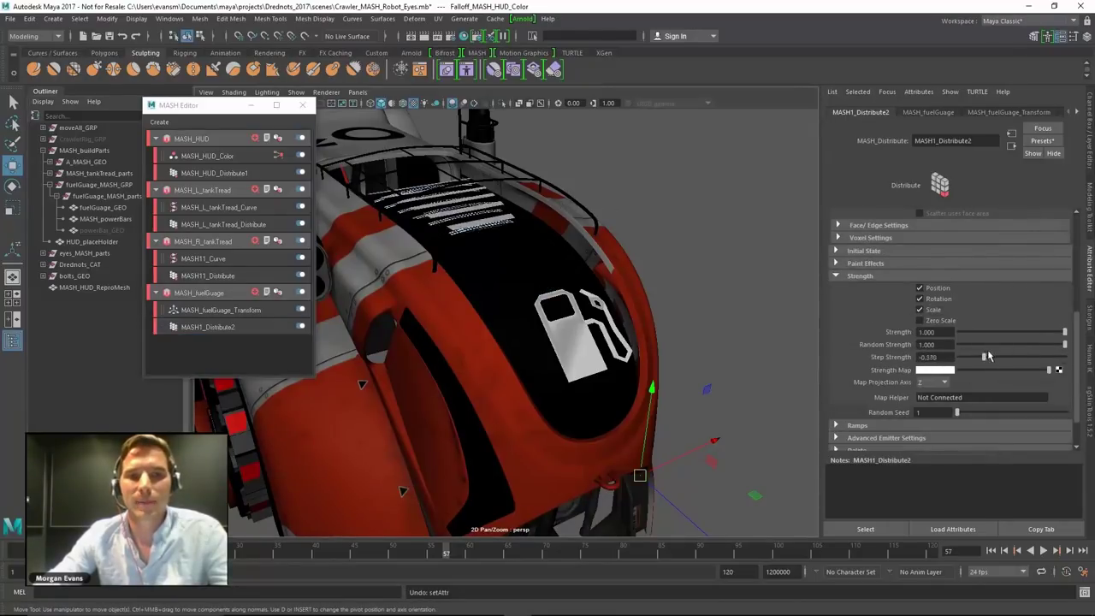
left_click_drag(1064, 357, 1022, 356)
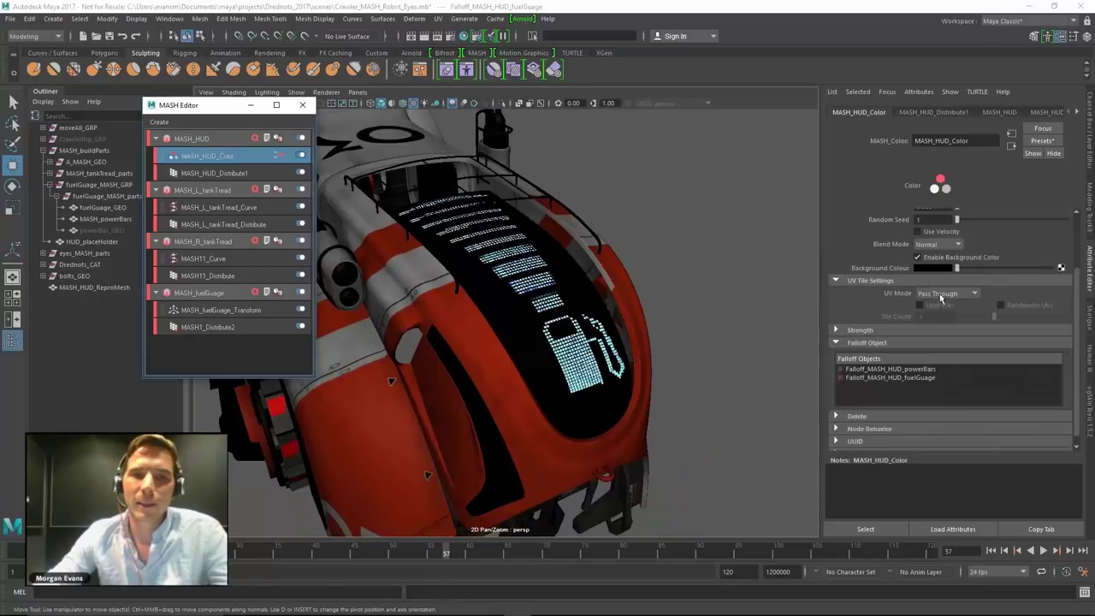
Expand the strength settings of MASH_HUD_Color and adjust its strength
left_click(839, 320)
left_click_drag(1063, 357, 1088, 365)
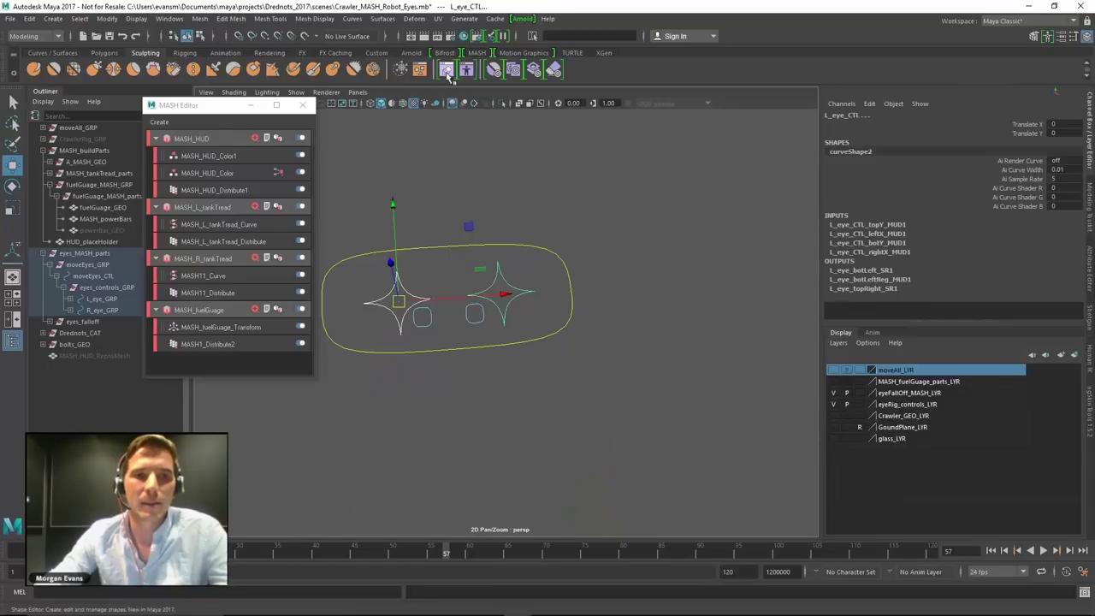
Open the Shape Editor and enlarge it to examine all the L_shapes and R_shapes blend shape targets
left_click(446, 70)
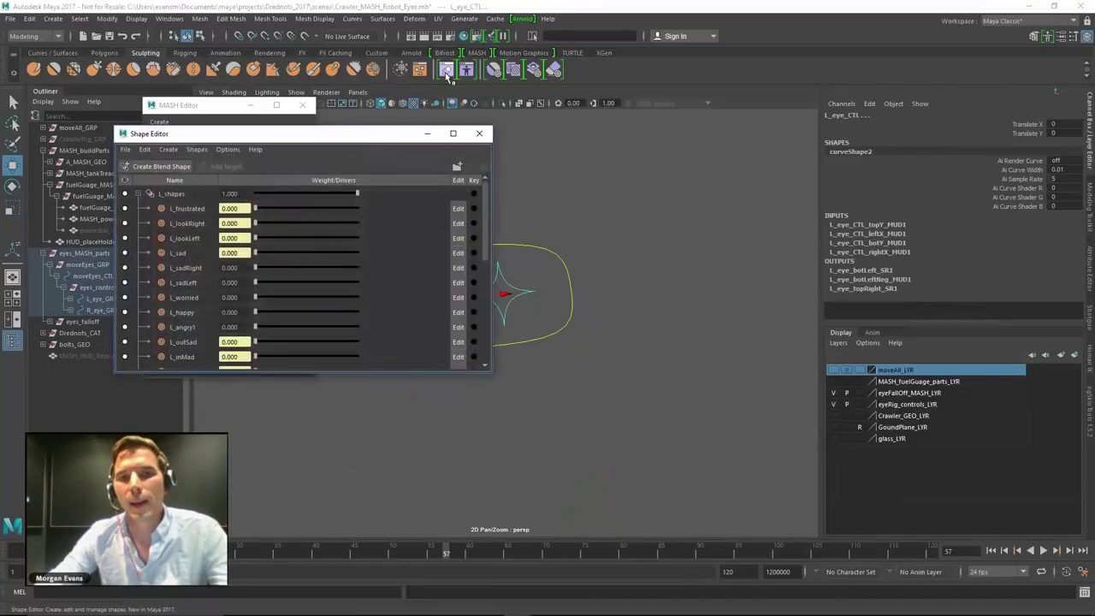
left_click_drag(339, 139, 883, 80)
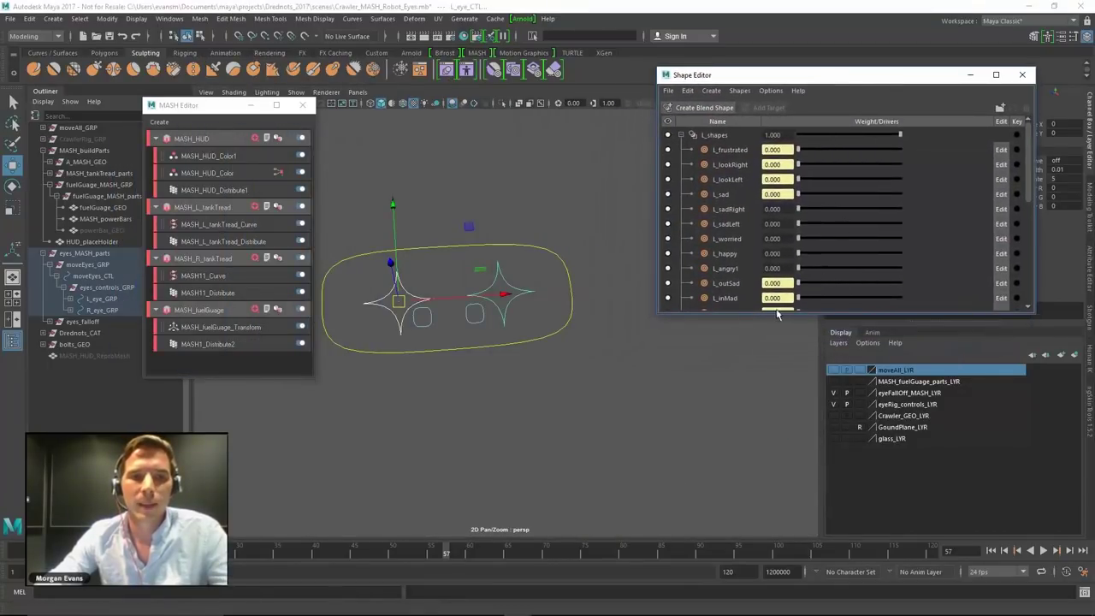
left_click_drag(758, 313, 759, 536)
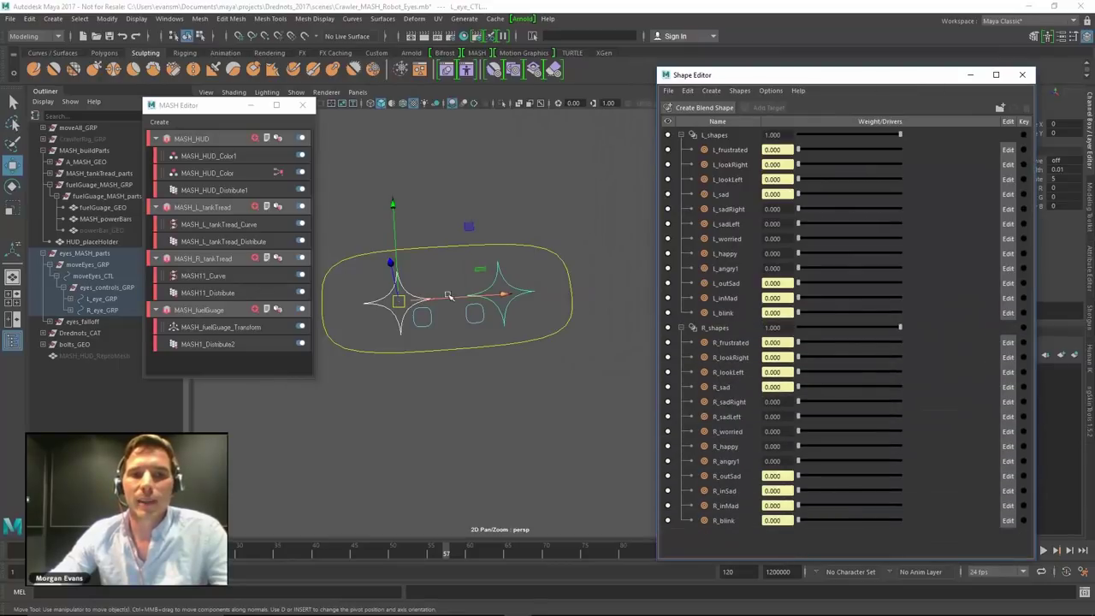
Test the eye blend shapes by moving the selected eye controls, and undo the moves
mouse_move(467, 298)
left_mouse_down()
mouse_move(440, 298)
mouse_move(519, 294)
mouse_move(378, 300)
mouse_move(356, 277)
mouse_move(477, 285)
mouse_move(419, 230)
mouse_move(427, 317)
mouse_move(396, 207)
mouse_move(427, 321)
mouse_move(454, 317)
mouse_move(471, 288)
left_mouse_up()
key("ctrl+z")
key("ctrl+z")
key("q")
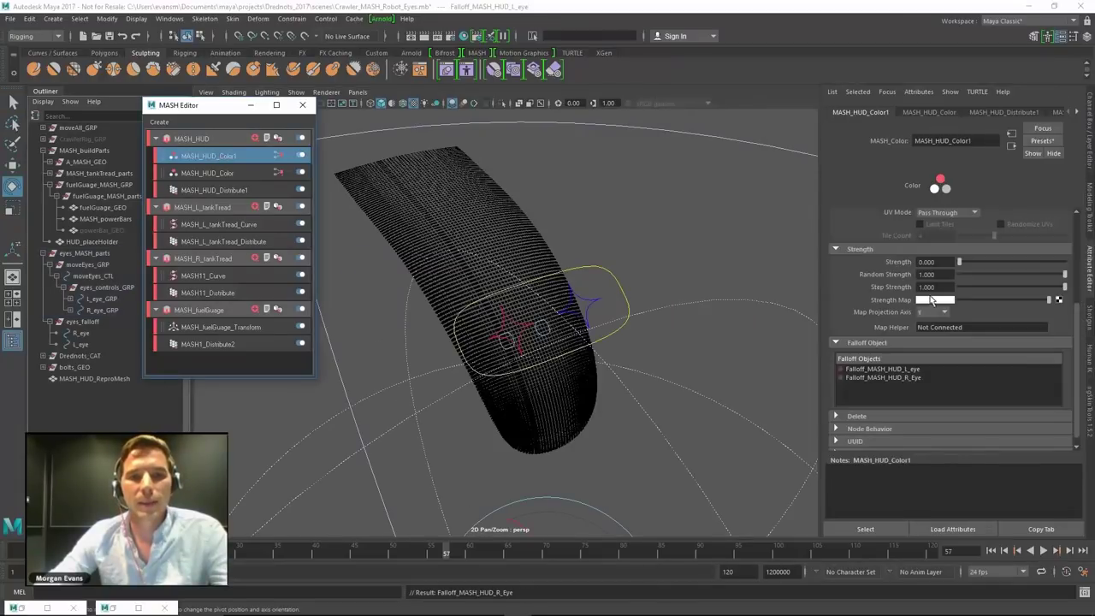
Raise MASH_HUD_Color1's Strength to maximum and copy the L_eye falloff's 0.050 Custom Shape Radius to the R_Eye falloff
left_click_drag(959, 262, 1083, 296)
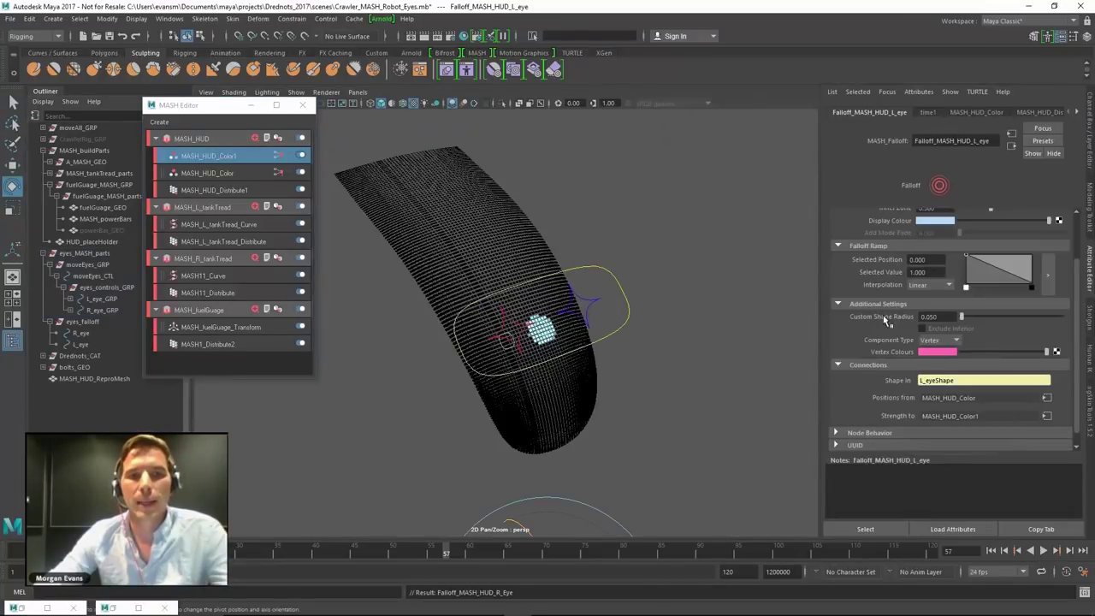
double_click(928, 316)
key("ctrl+c")
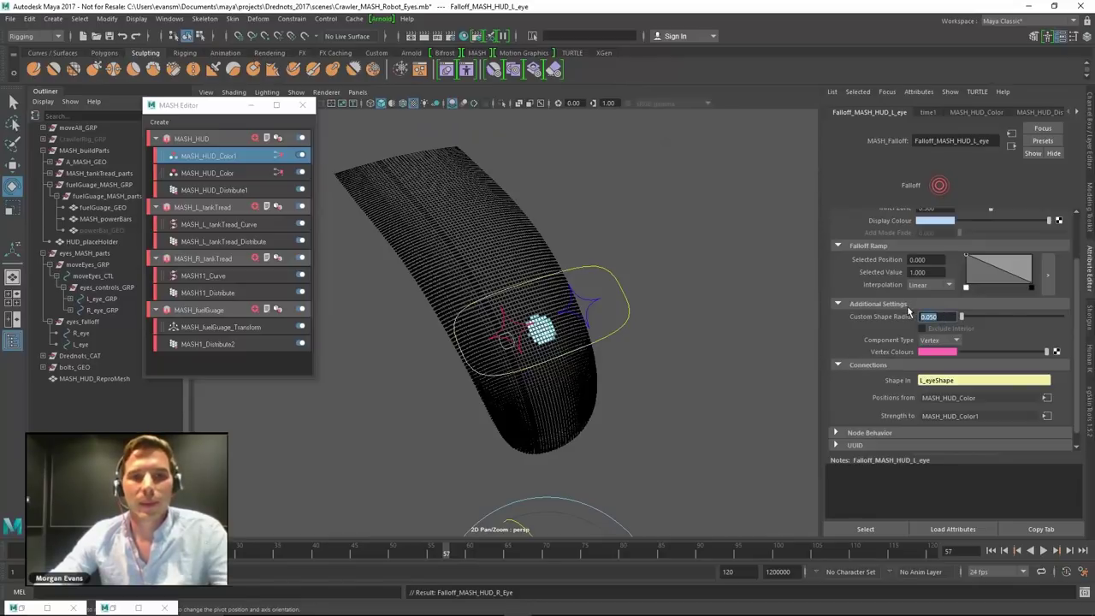
left_click(226, 156)
left_click(898, 380)
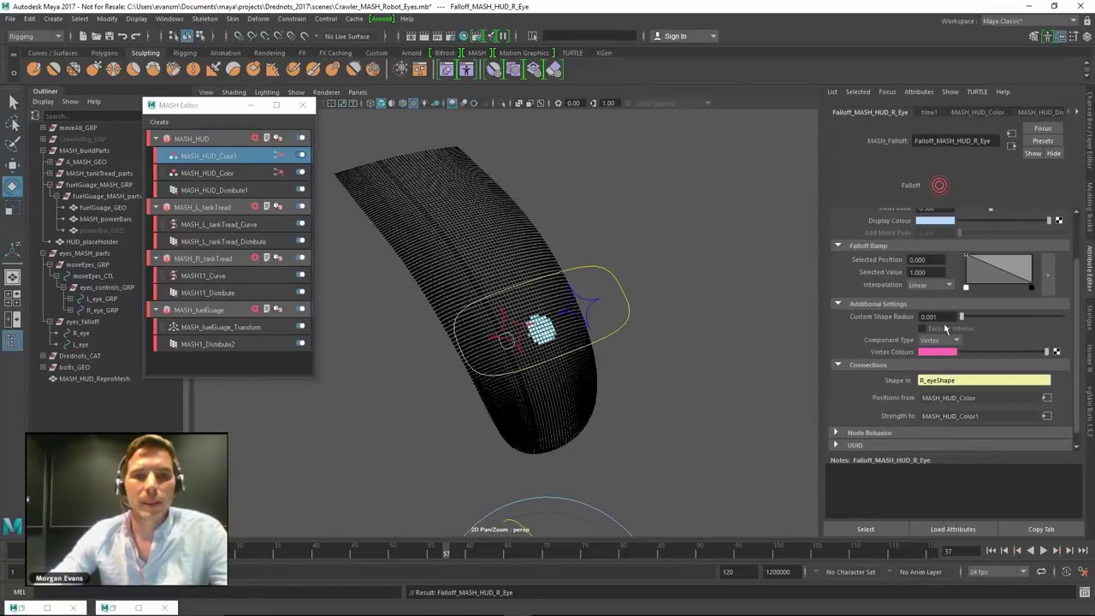
double_click(938, 317)
key("ctrl+v")
key("Return")
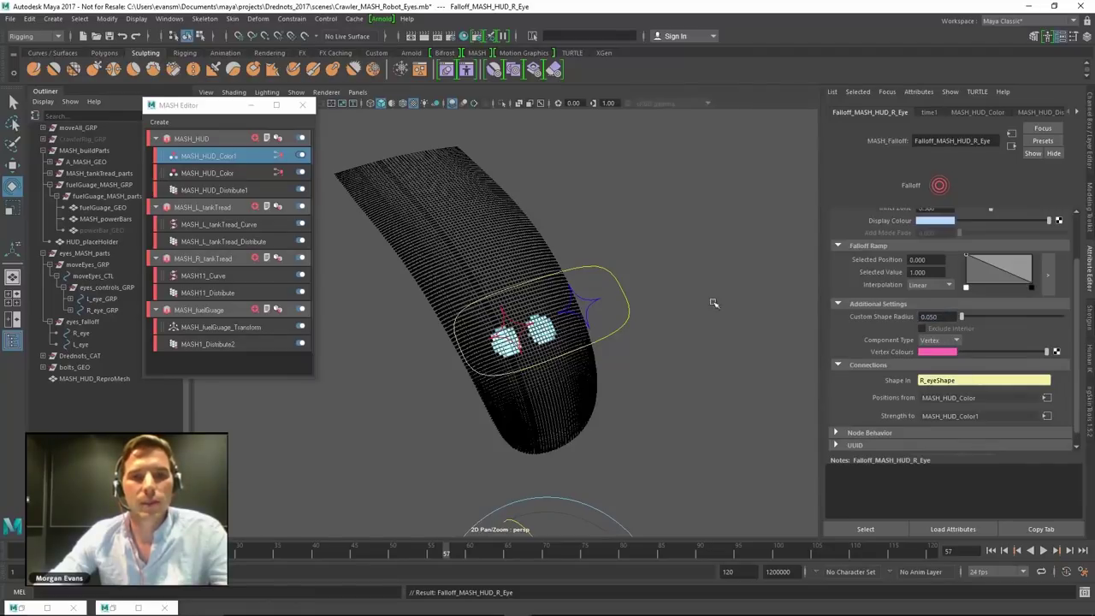
Test the pixel eyes by moving both eye controls together, and undo the move
left_click(582, 297)
left_click(508, 319)
key("w")
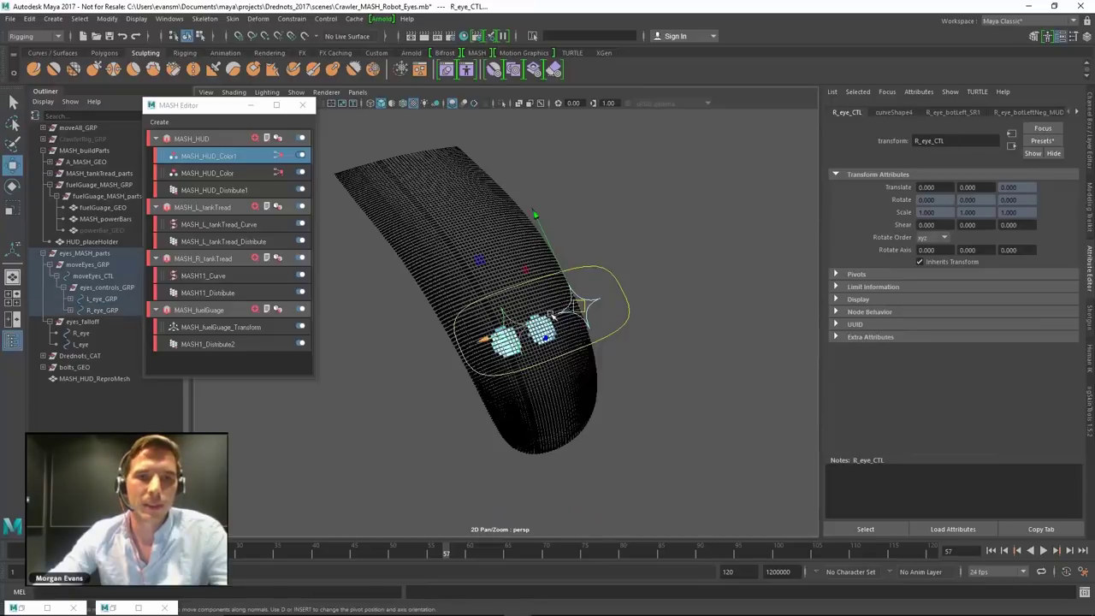
left_click_drag(579, 306, 636, 363)
key("ctrl+z")
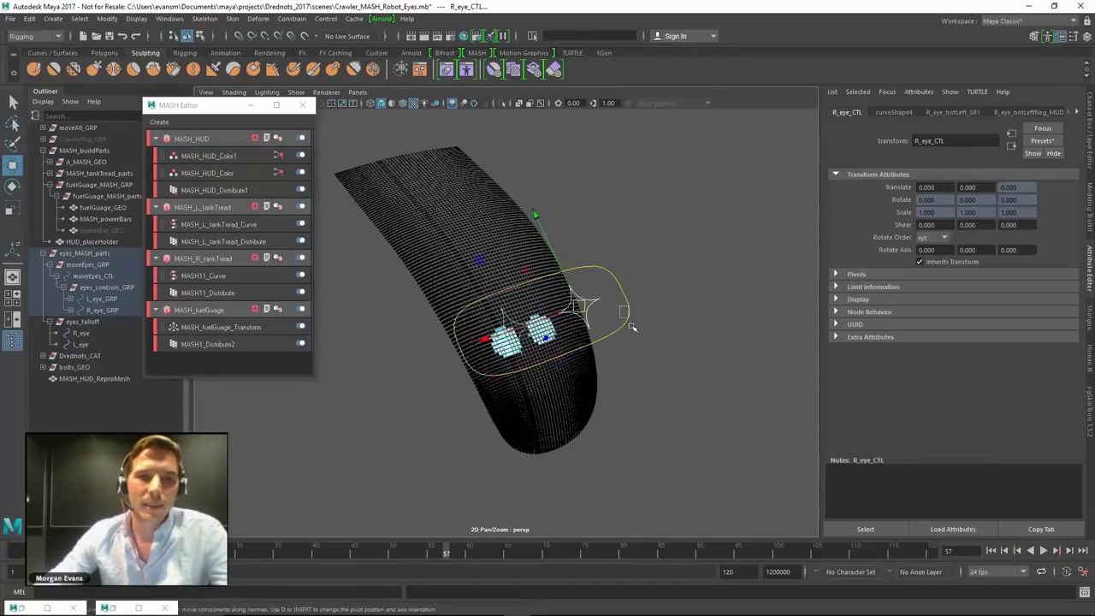
Select the control at the edge of the yellow eye outline and display its channels
left_click(622, 307)
left_click(1088, 120)
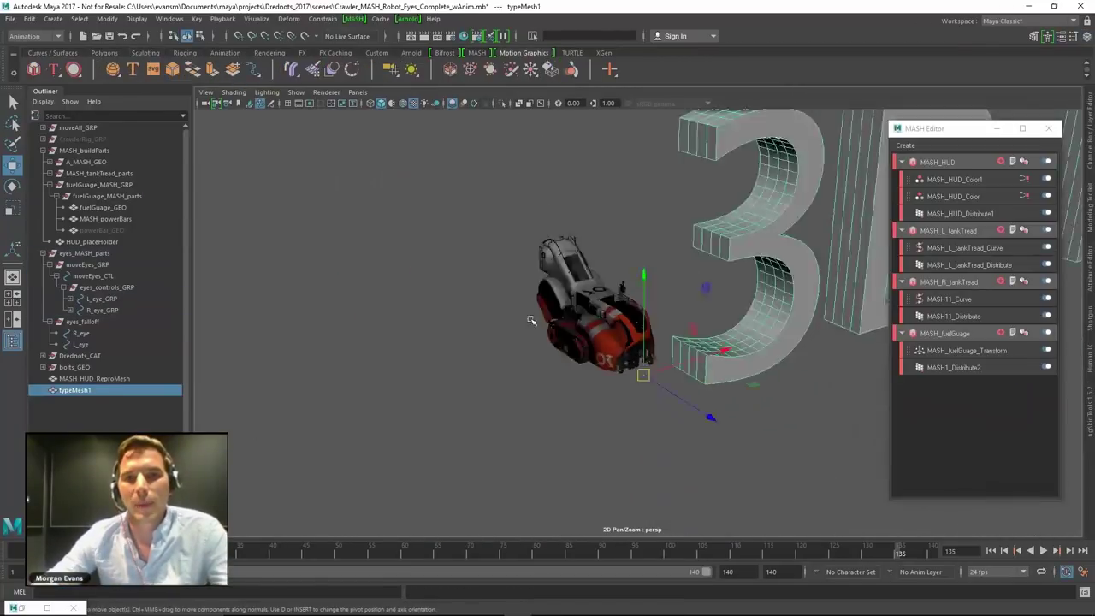
Minimize the MASH Editor and open the attributes of typeMesh1
left_click_drag(530, 318, 640, 336, "alt")
left_click(999, 128)
left_click(1061, 37)
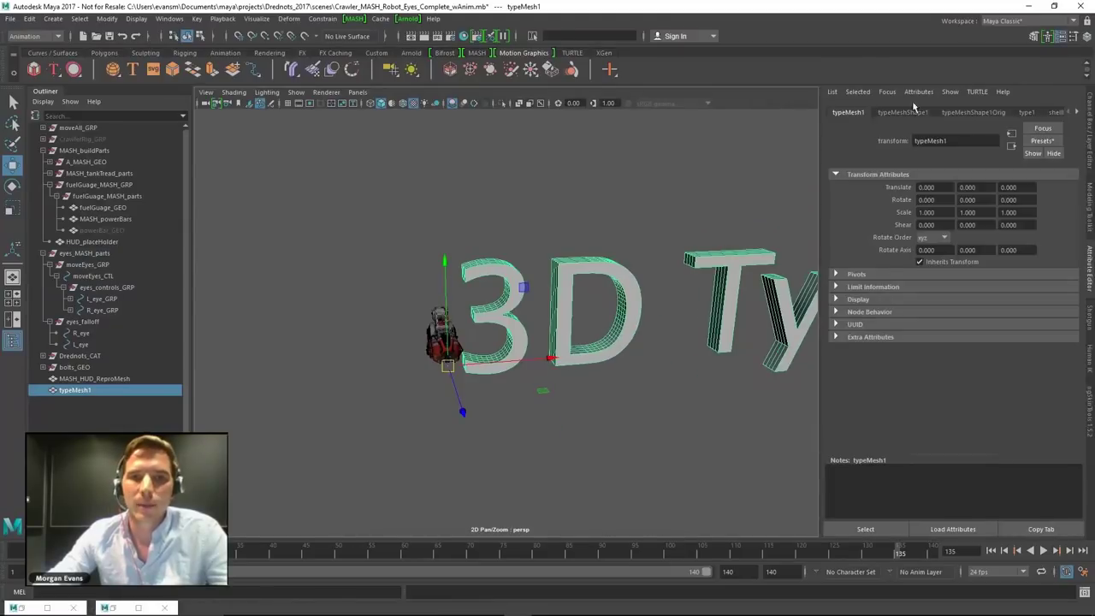
Open the 3D text's type1 node and look through its geometry and text options
left_click(922, 112)
left_click(997, 113)
left_click(1025, 112)
left_click(874, 248)
left_click(870, 260)
left_click_drag(971, 272, 1004, 277)
left_click(841, 247)
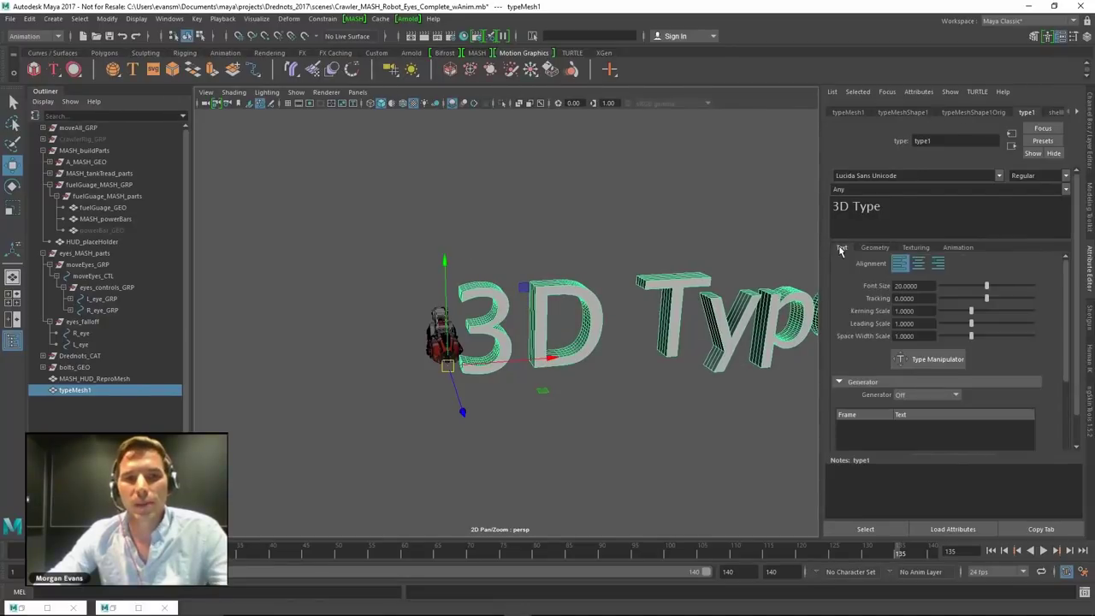
Try a lower kerning scale on the 3D text
left_click_drag(969, 311, 958, 311)
key("ctrl+z")
key("ctrl+z")
left_click(874, 247)
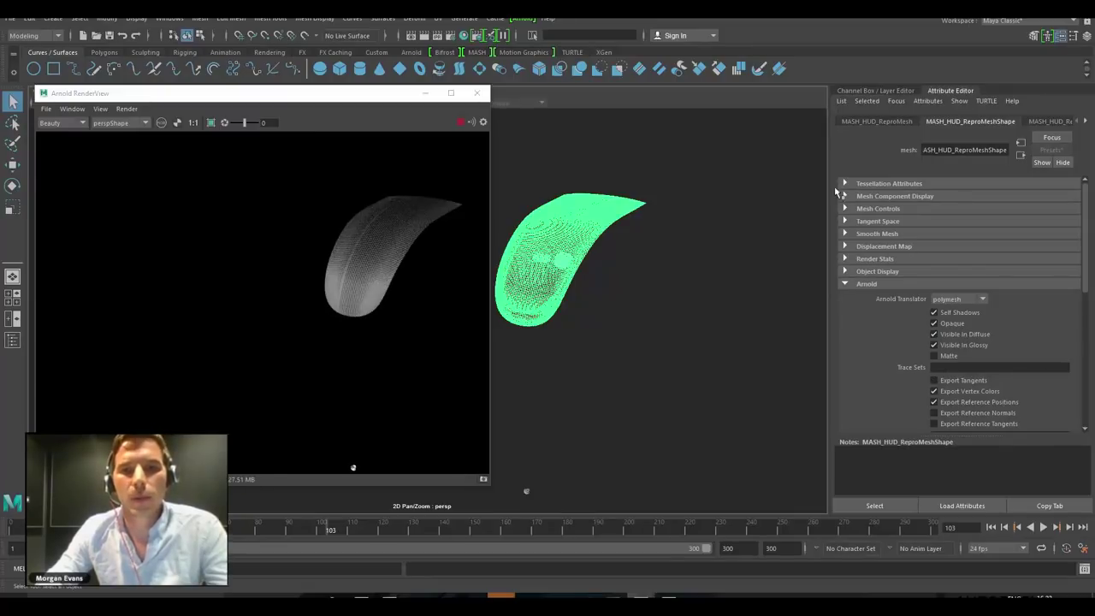
Assign a new Arnold aiStandard material to the MASH_HUD_ReproMesh
right_click_drag(534, 243, 527, 531)
left_click(385, 299)
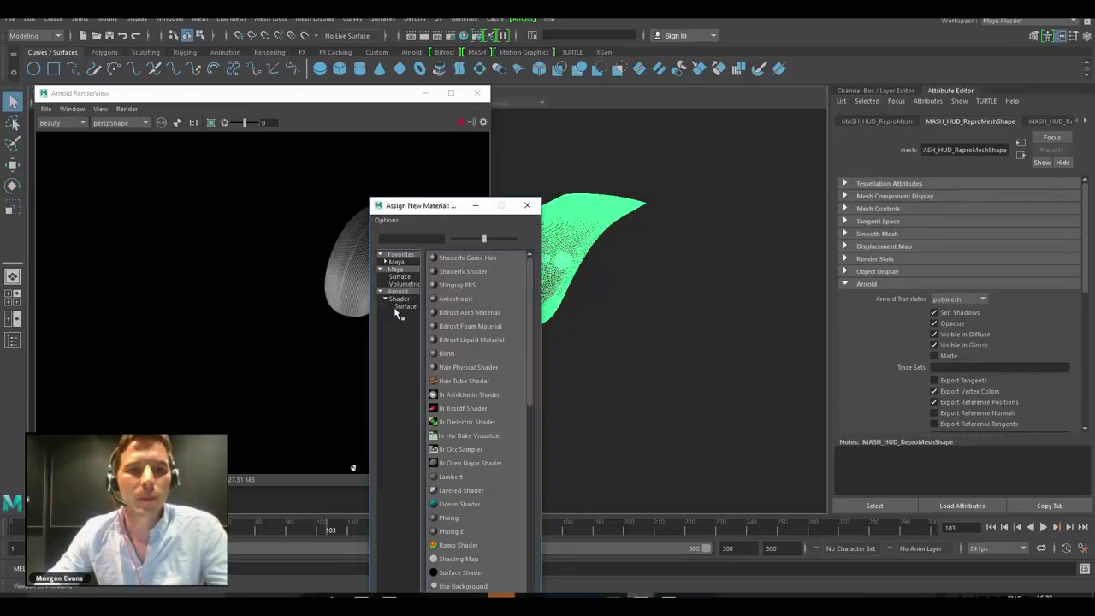
left_click(405, 306)
left_click(462, 354)
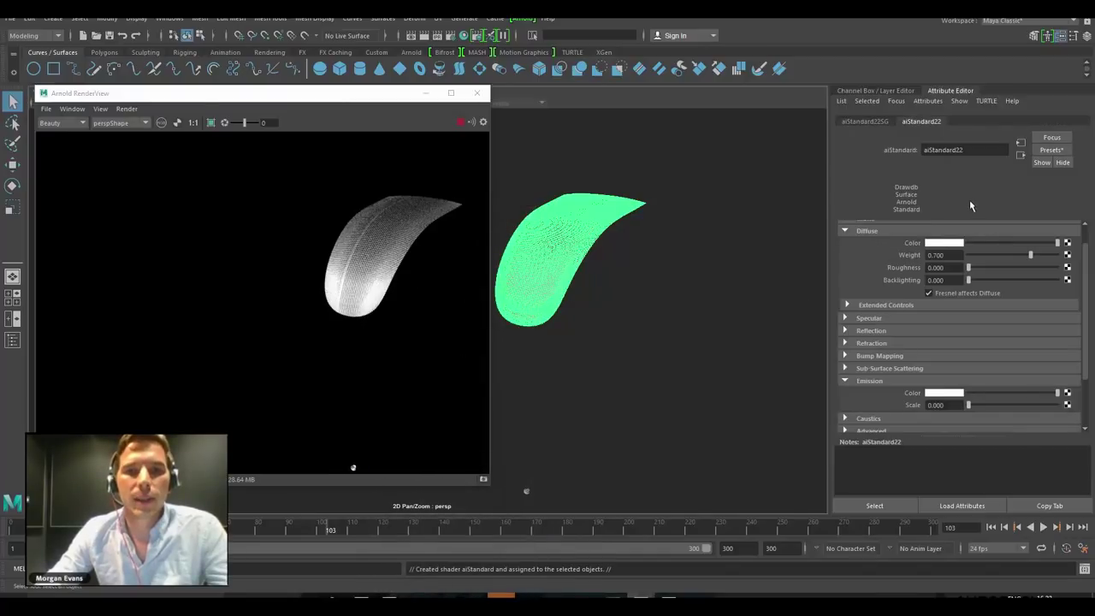
Map the material's diffuse color to an aiUserDataColor node with the color attribute name colorSet
left_click(1068, 243)
left_click_drag(481, 213, 736, 125)
left_click(639, 299)
left_click(657, 314)
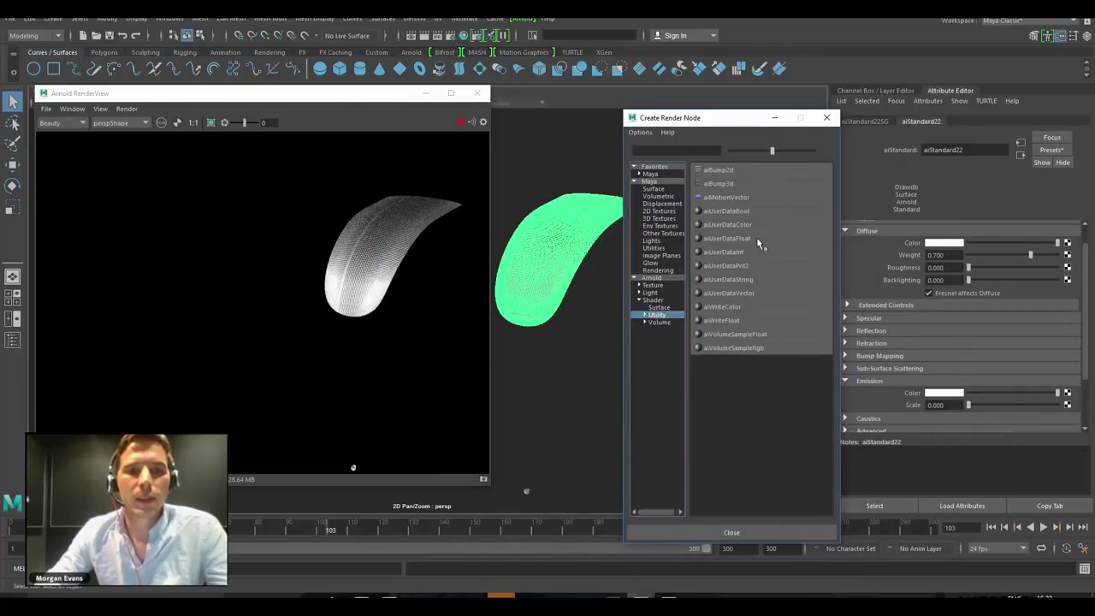
left_click(729, 226)
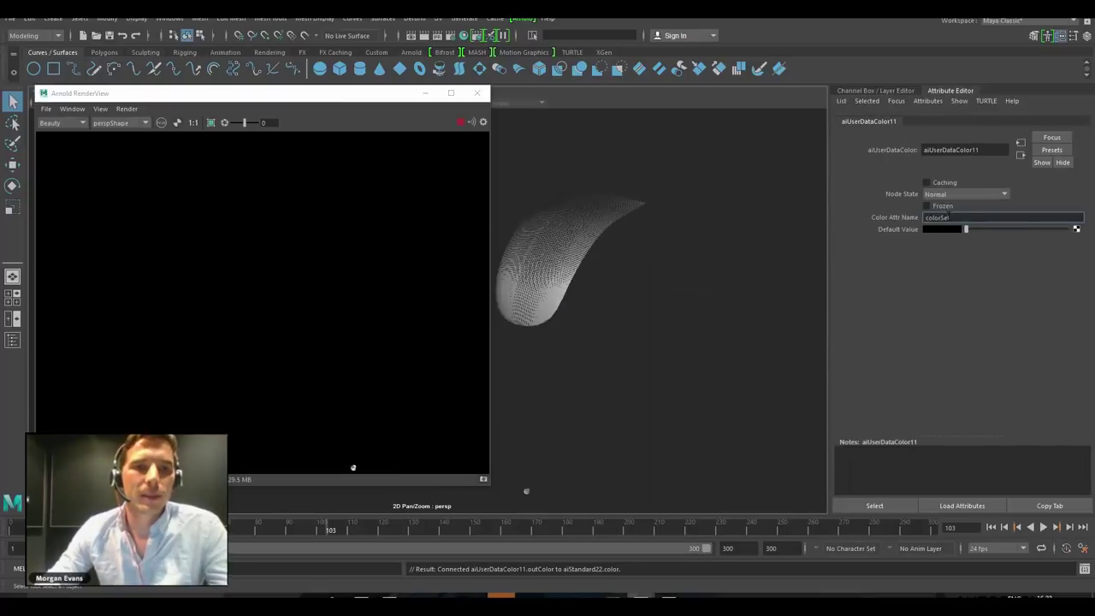
key("Return")
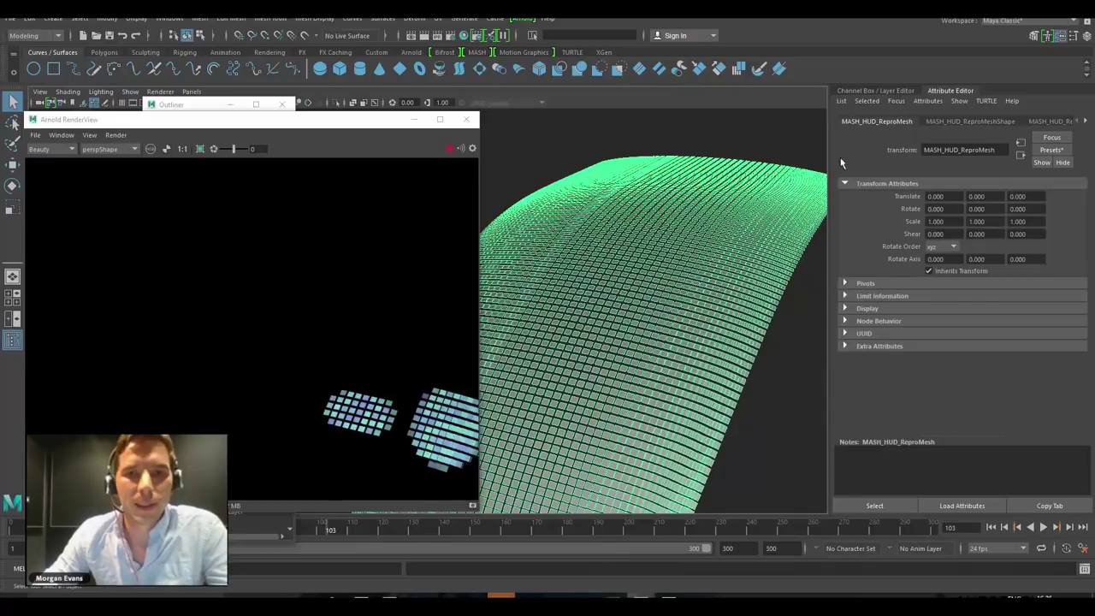
Return to the HUD mesh's aiStandard material and open the texture mapping for its emission color
left_click(1084, 124)
left_click(1024, 267)
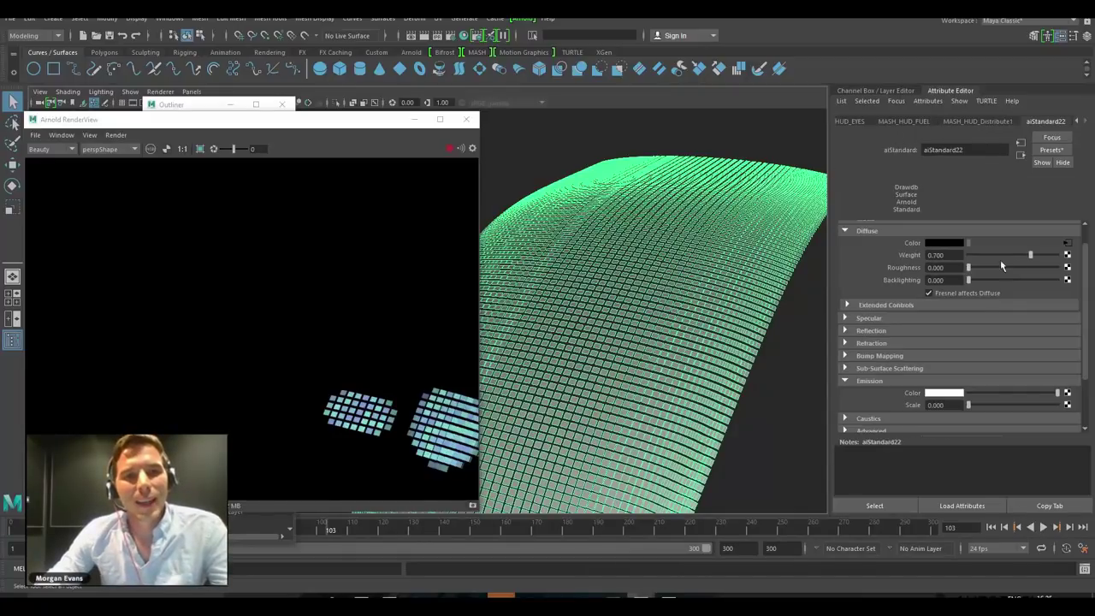
left_click(1066, 393)
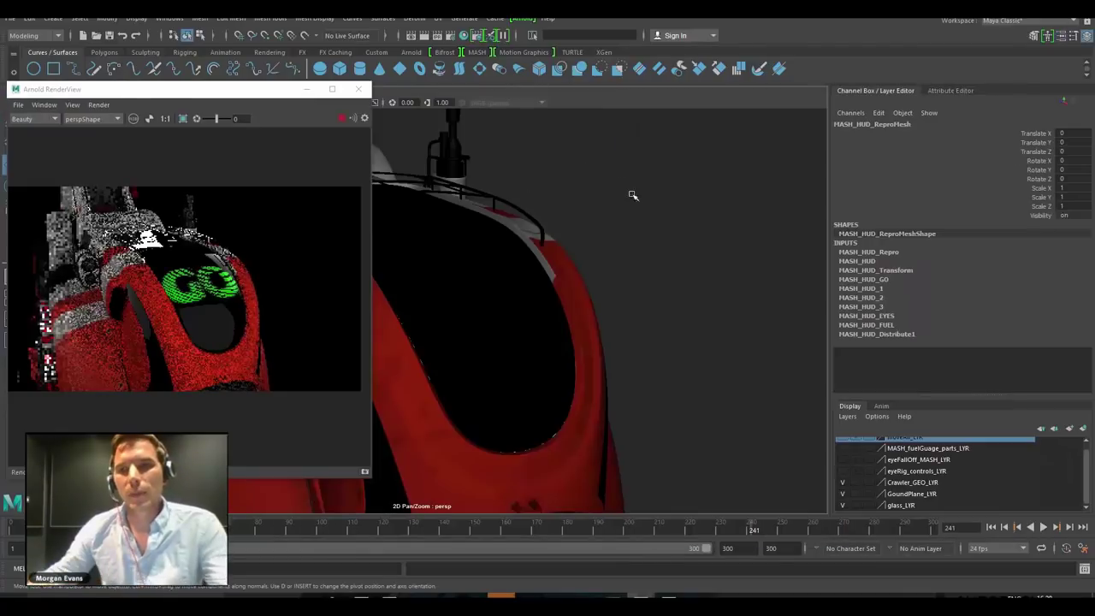
left_click_drag(633, 196, 660, 245)
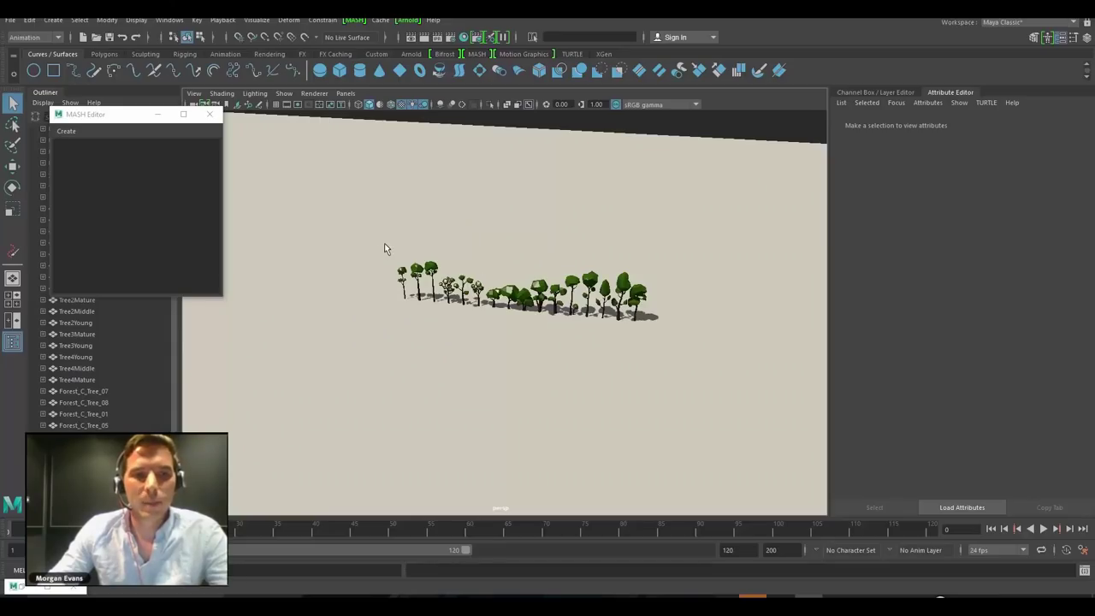
Put the ground plane in a new display layer and set the layer to Reference so it cannot be selected
left_click(579, 225)
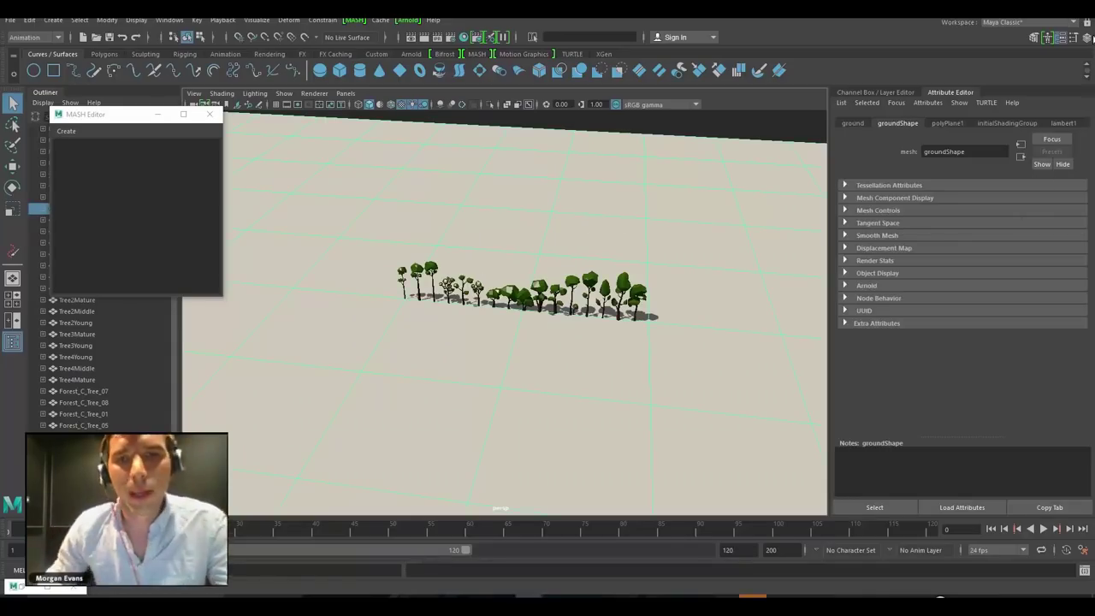
left_click(1086, 37)
left_click(847, 417)
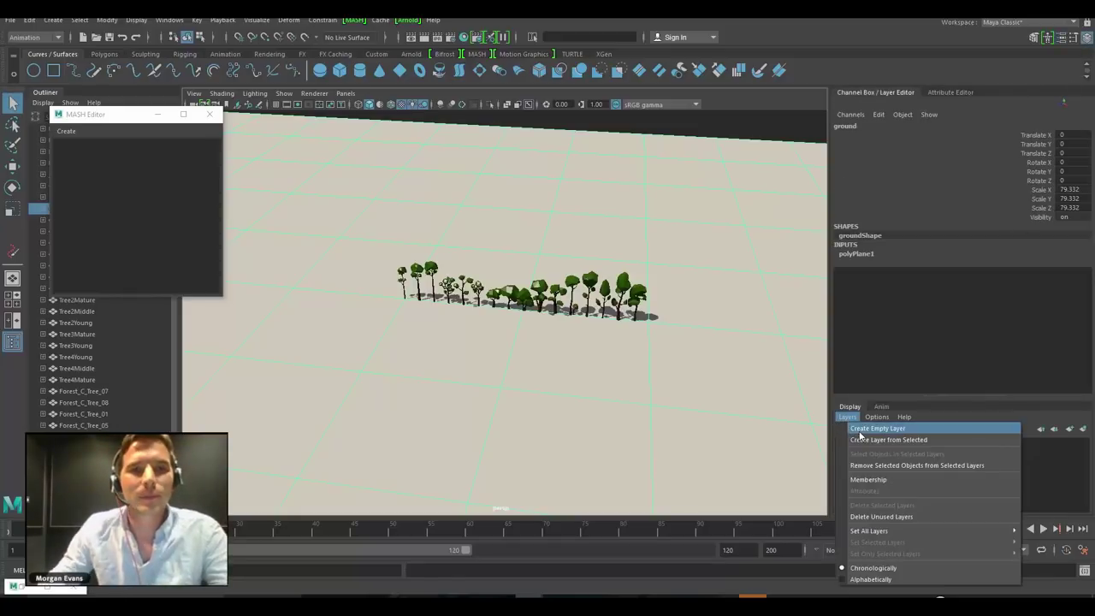
left_click(862, 437)
right_click(896, 445)
left_click(932, 465)
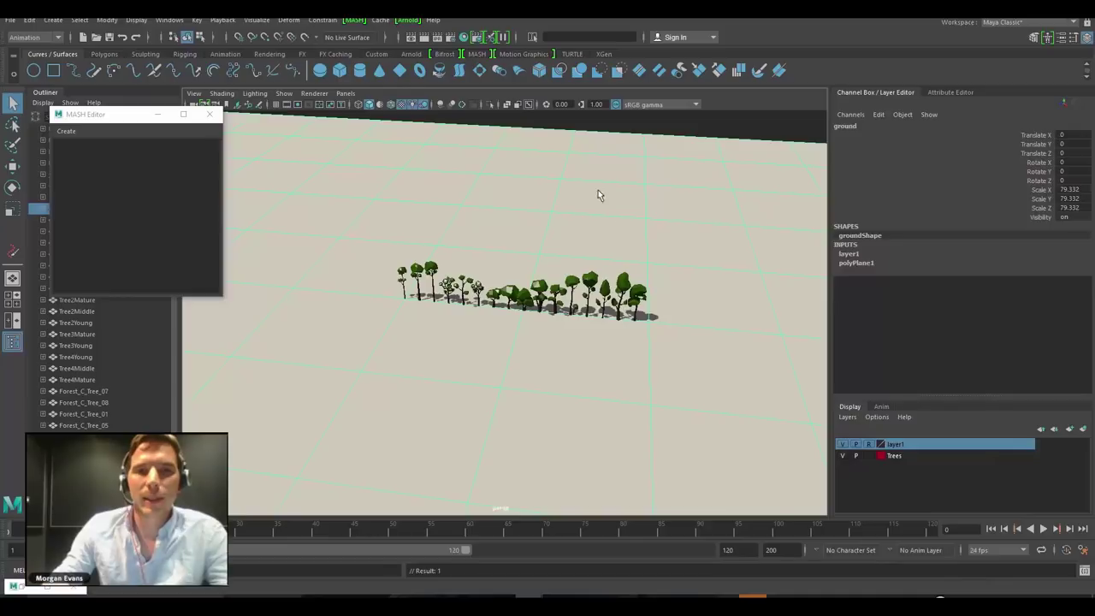
left_click(345, 251)
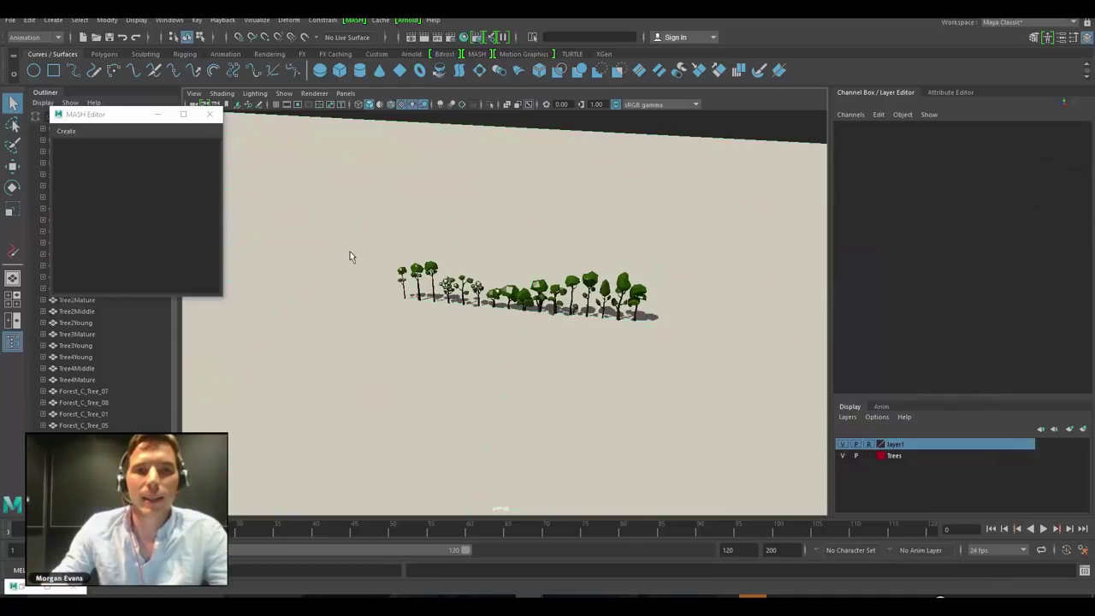
left_click_drag(369, 238, 749, 414)
left_click_drag(116, 118, 271, 161)
left_click(354, 20)
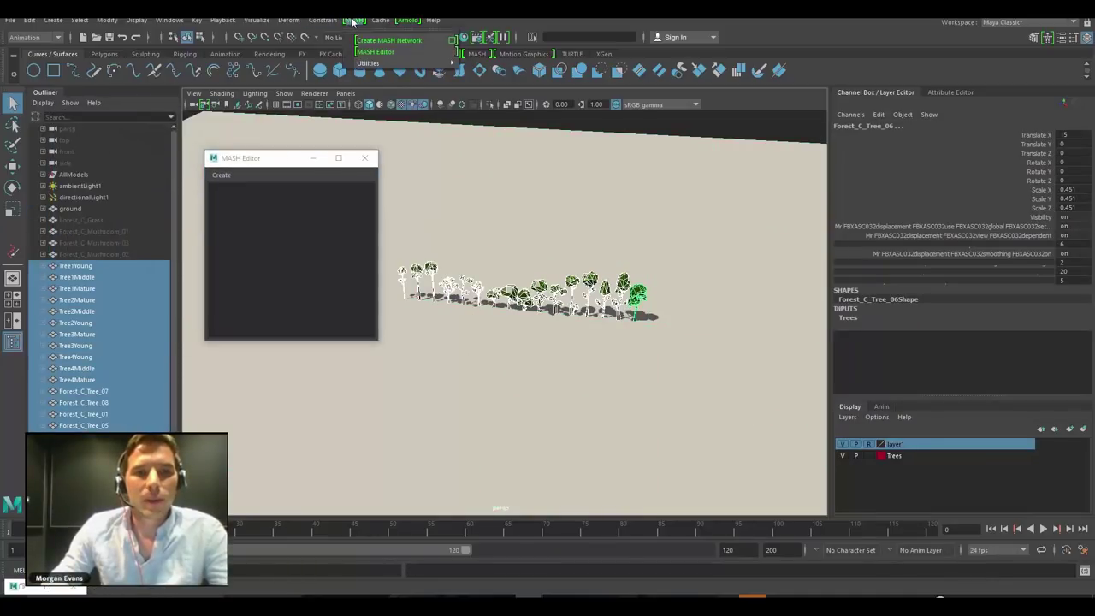
left_click(402, 53)
left_click(221, 174)
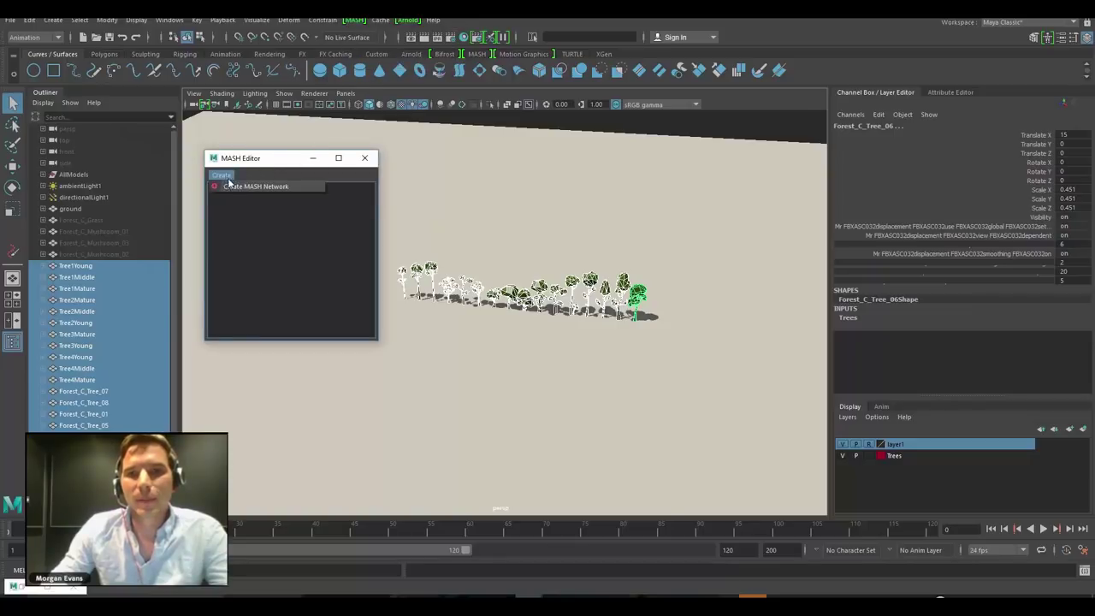
left_click(372, 163)
left_click(381, 165)
left_click(367, 159)
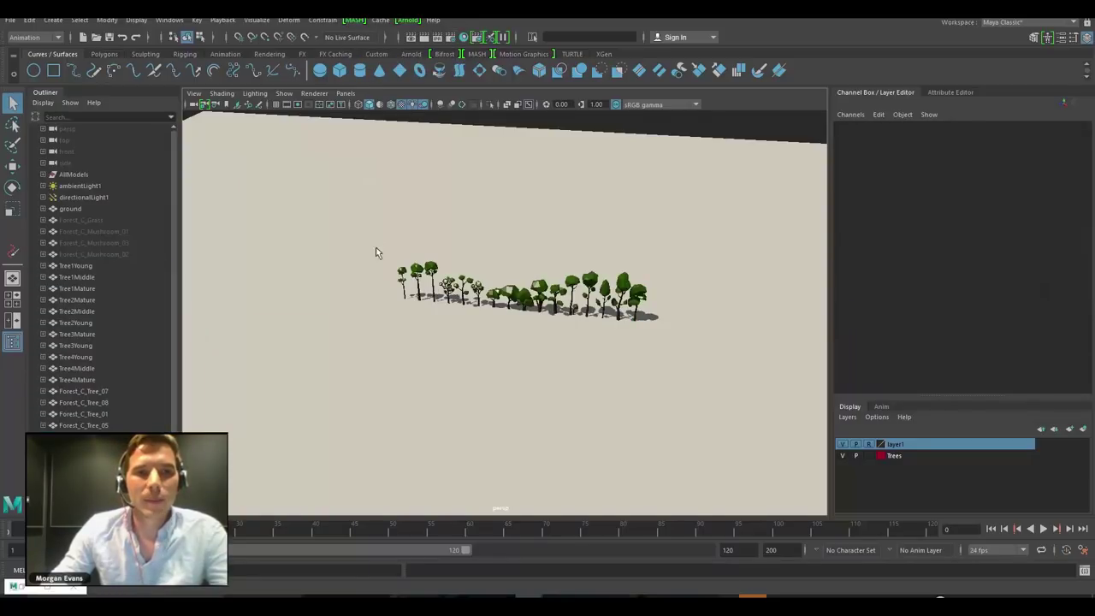
Select all the tree models and create a MASH network from them in the MASH Editor
left_click_drag(746, 332, 745, 333)
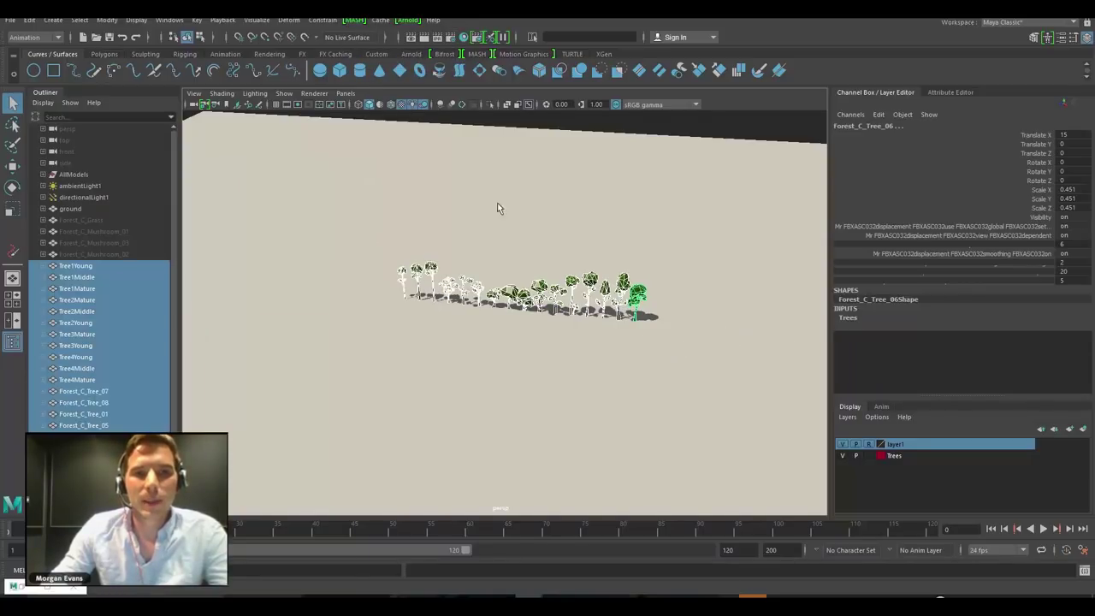
left_click(362, 22)
left_click(382, 53)
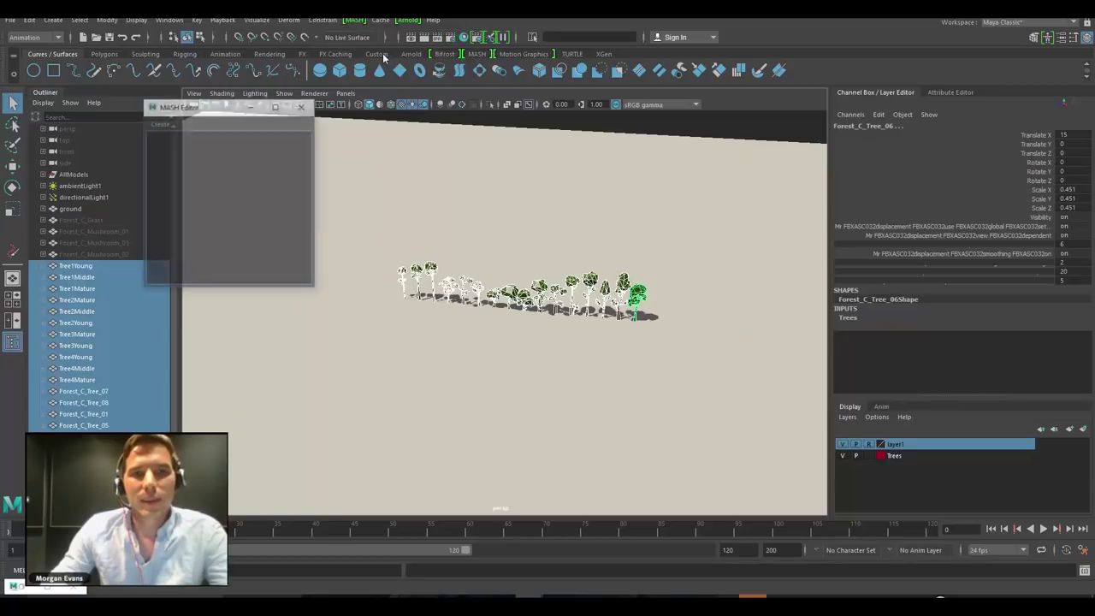
key("ctrl+h")
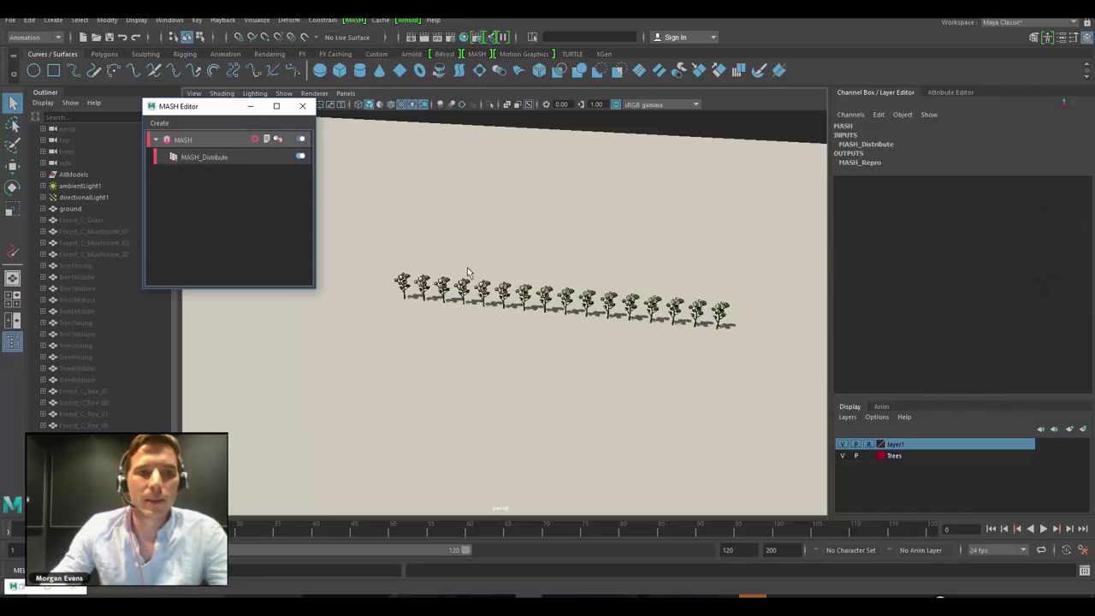
Add a Placer node to the trees' MASH network
left_click(196, 157)
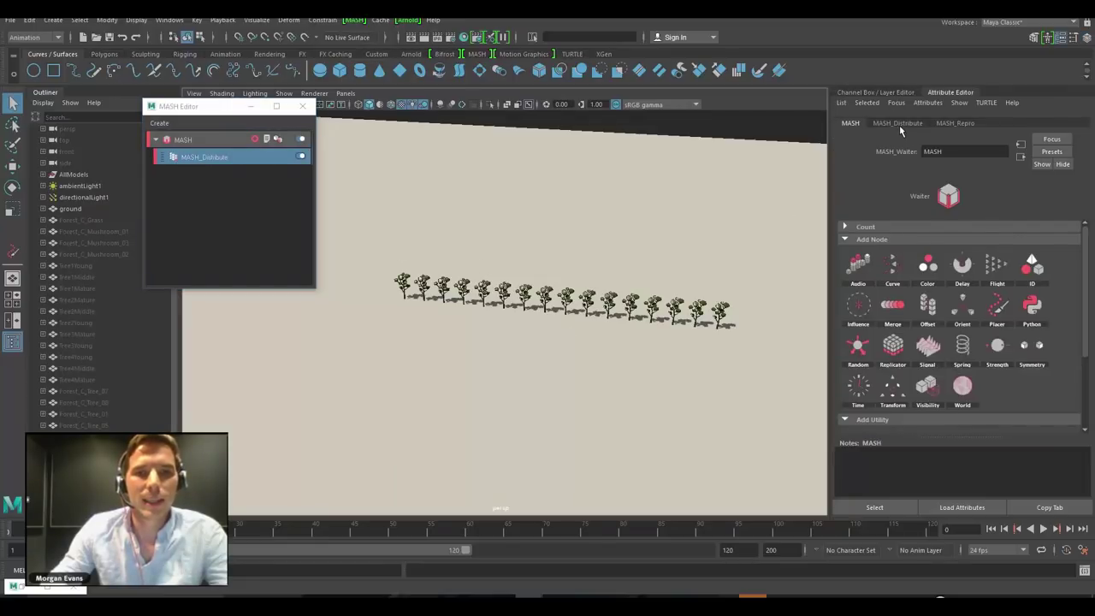
left_click(998, 309)
left_click_drag(325, 371, 804, 230, "alt")
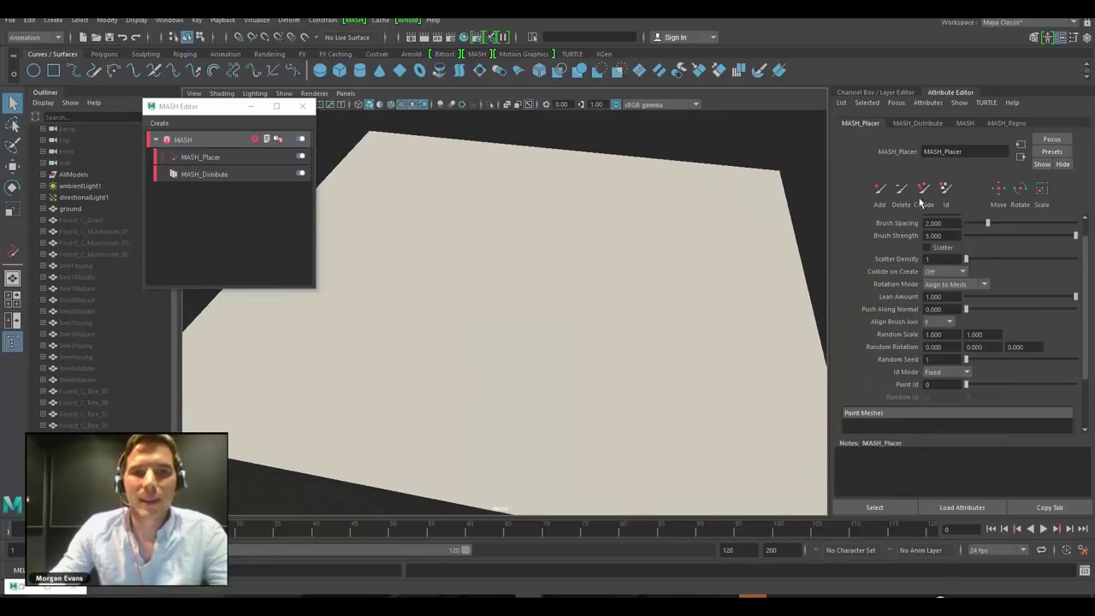
Try painting a winding row of trees across the ground plane with the Placer's Add brush
left_click(880, 191)
mouse_move(307, 384)
left_mouse_down()
mouse_move(437, 261)
mouse_move(651, 395)
mouse_move(732, 246)
left_mouse_up()
mouse_move(757, 301)
left_mouse_down("alt")
mouse_move(673, 325)
mouse_move(647, 318)
mouse_move(702, 341)
mouse_move(672, 344)
mouse_move(656, 318)
left_mouse_up("alt")
right_click_drag(656, 318, 686, 296, "alt")
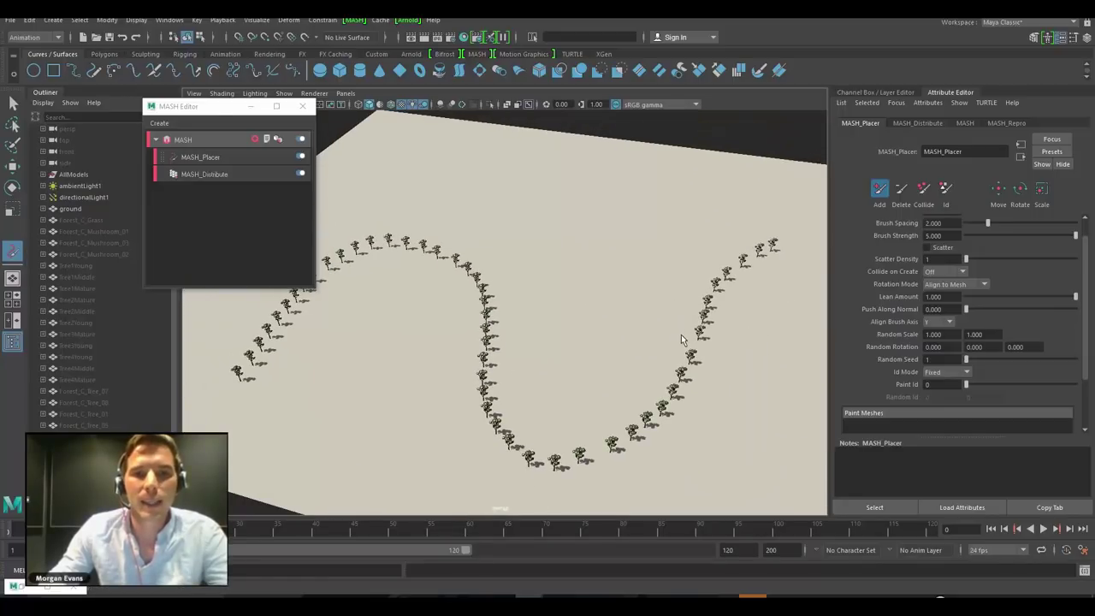
key("ctrl+z")
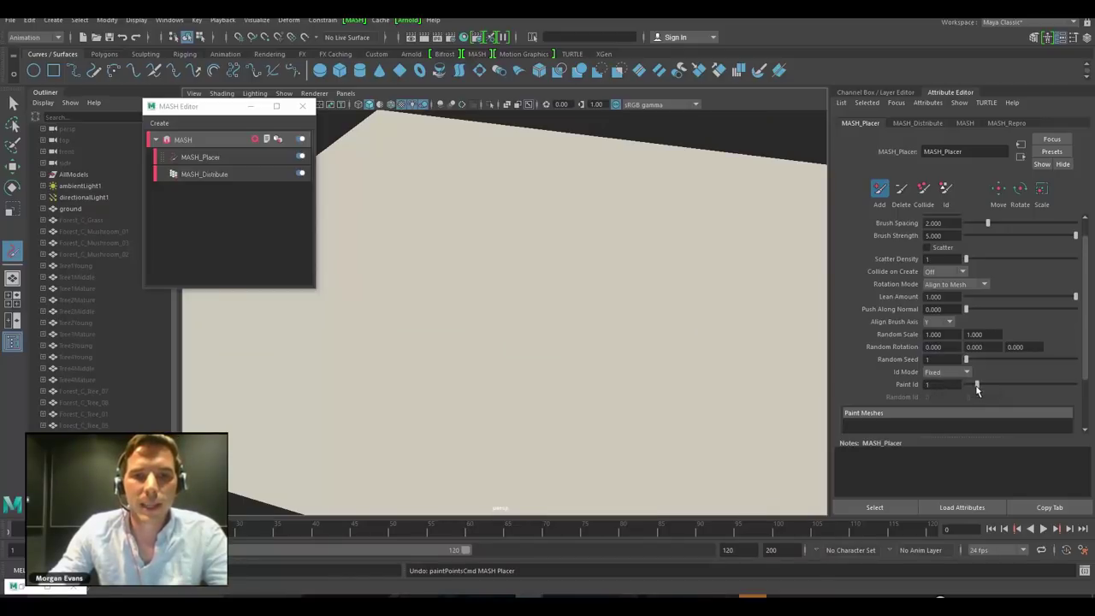
Try painting curved rows of trees on the ground with fixed Paint Ids, starting with Id 1
mouse_move(312, 392)
left_mouse_down()
mouse_move(335, 359)
mouse_move(581, 428)
left_mouse_up()
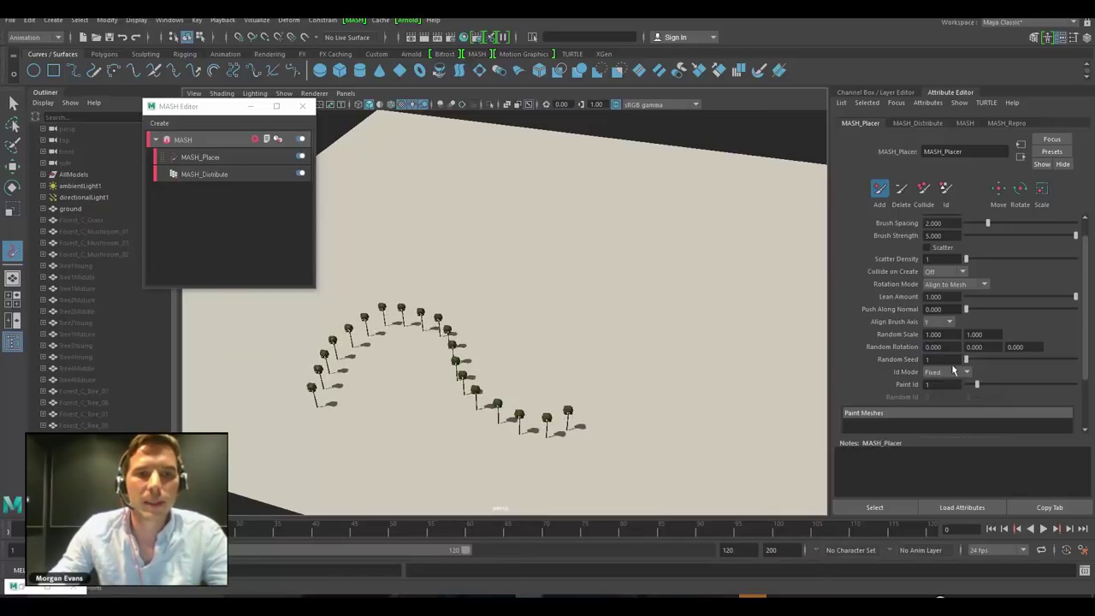
left_click_drag(979, 389, 989, 392)
mouse_move(693, 374)
left_mouse_down()
mouse_move(533, 313)
mouse_move(466, 253)
left_mouse_up()
key("ctrl+z")
key("ctrl+z")
key("ctrl+z")
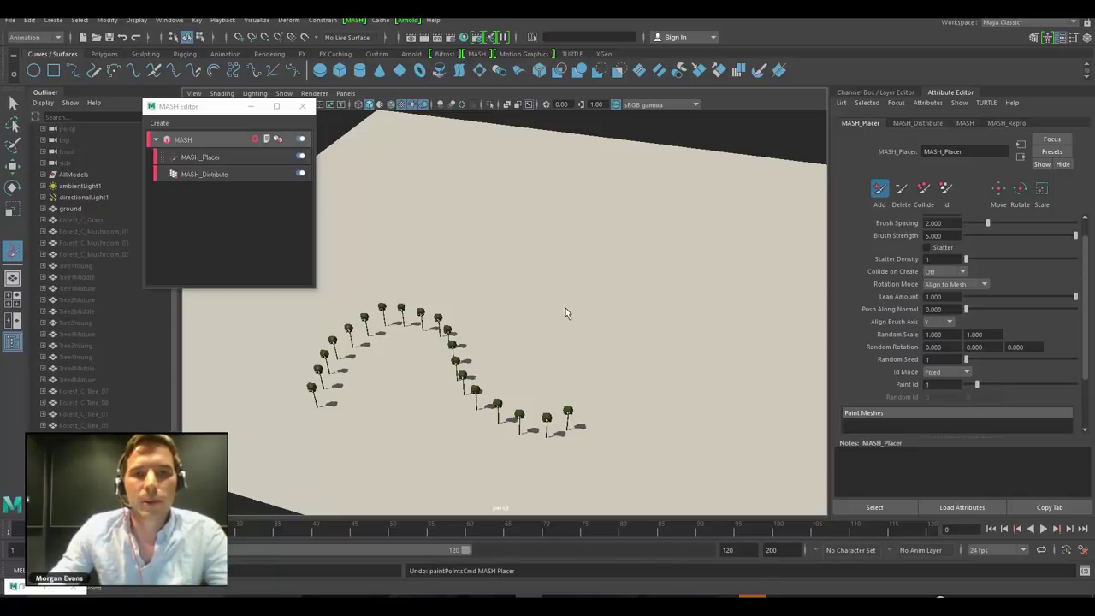
Set the Placer's Id Mode to Random with a Random Id range of 0 to 16
left_click(945, 371)
left_click(937, 393)
left_click(984, 397)
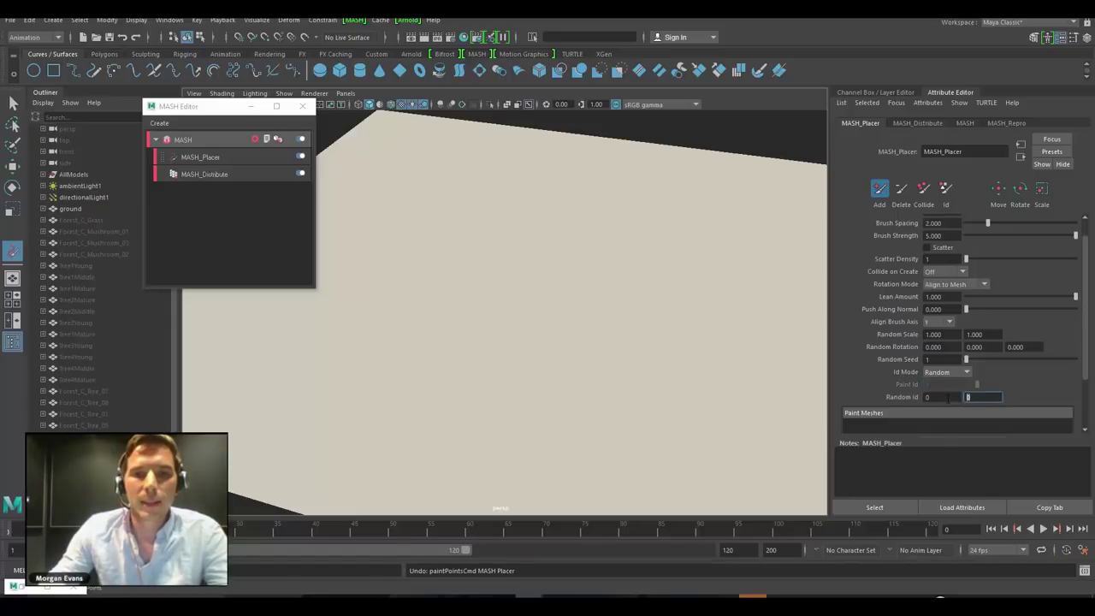
type("16")
key("Return")
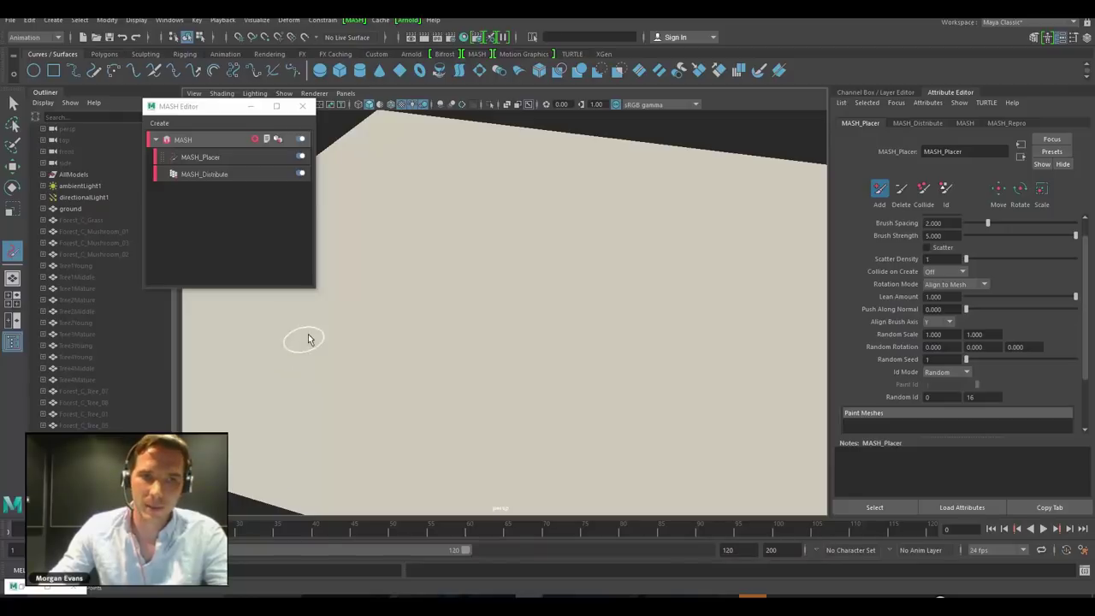
Try painting winding paths of mixed trees on the ground, without scatter and with a scatter density of 5
left_click(881, 190)
mouse_move(270, 389)
left_mouse_down()
mouse_move(313, 350)
mouse_move(428, 400)
mouse_move(596, 380)
mouse_move(728, 330)
mouse_move(659, 293)
mouse_move(494, 250)
mouse_move(373, 282)
mouse_move(392, 170)
mouse_move(466, 179)
left_mouse_up()
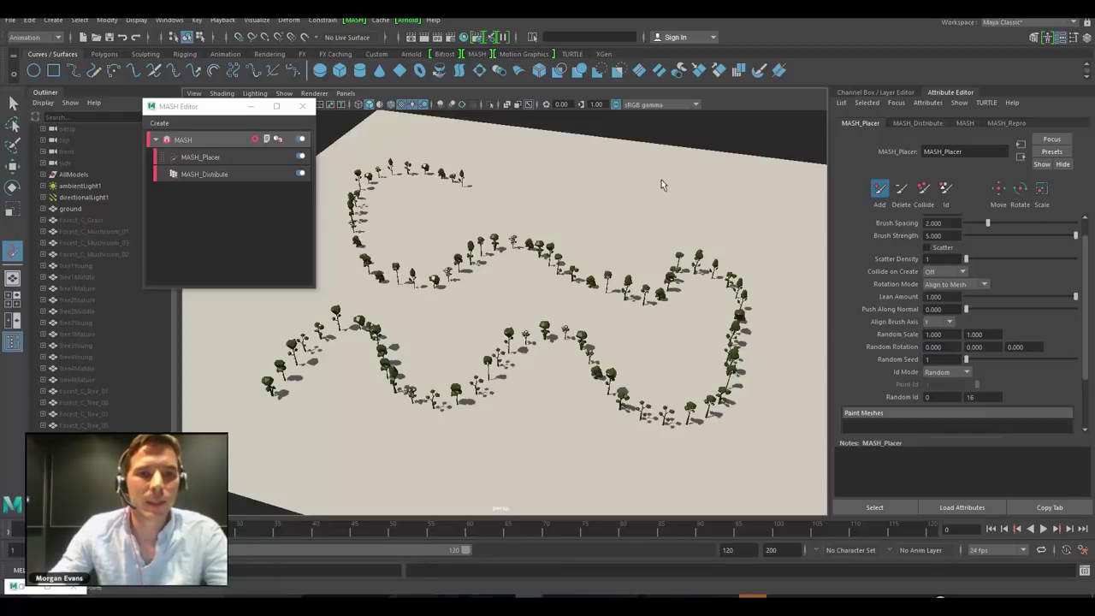
key("ctrl+z")
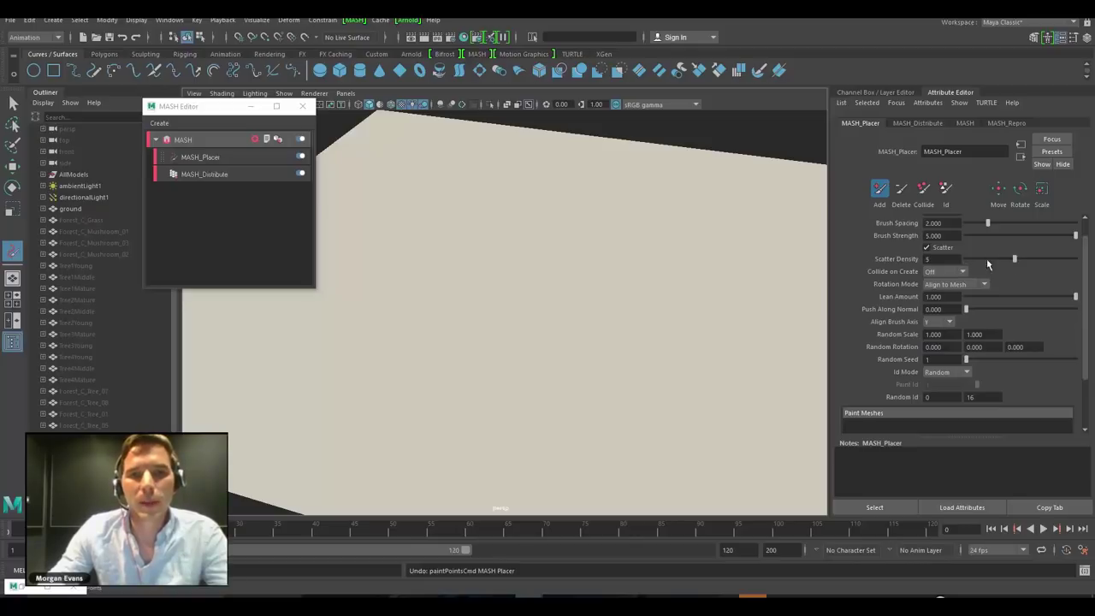
mouse_move(308, 384)
left_mouse_down()
mouse_move(398, 295)
mouse_move(509, 364)
mouse_move(714, 402)
left_mouse_up()
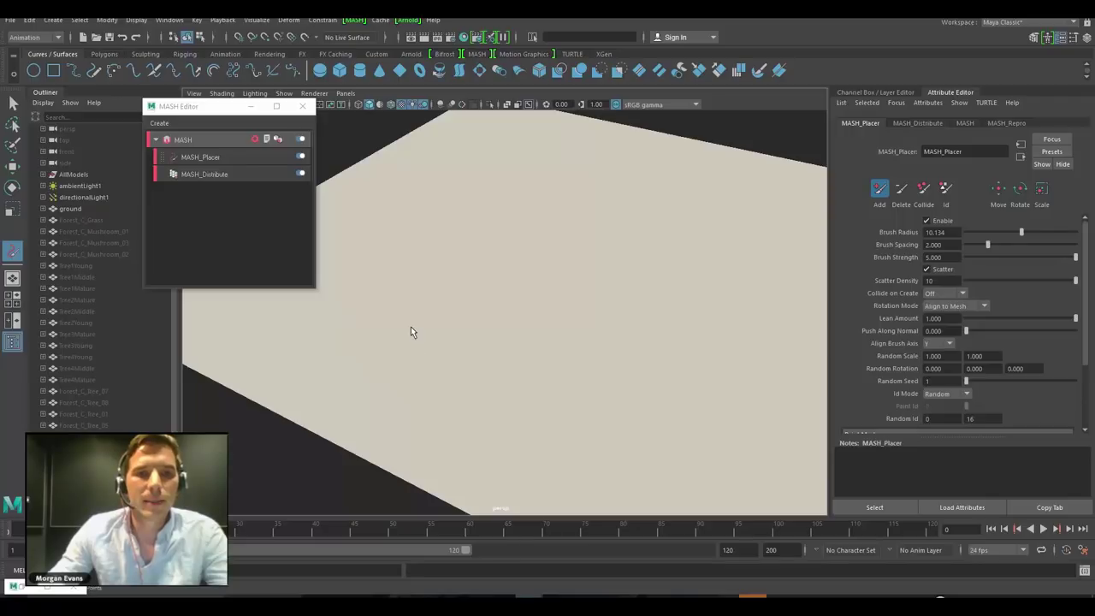
Paint a dense forest patch of mixed trees on the ground with a 10.134 brush radius and a scatter density of 10
mouse_move(391, 335)
left_mouse_down()
mouse_move(436, 342)
mouse_move(458, 374)
mouse_move(470, 405)
mouse_move(438, 414)
mouse_move(458, 372)
left_mouse_up()
right_click_drag(460, 366, 592, 310, "alt")
scroll(465, 350, "down", 5)
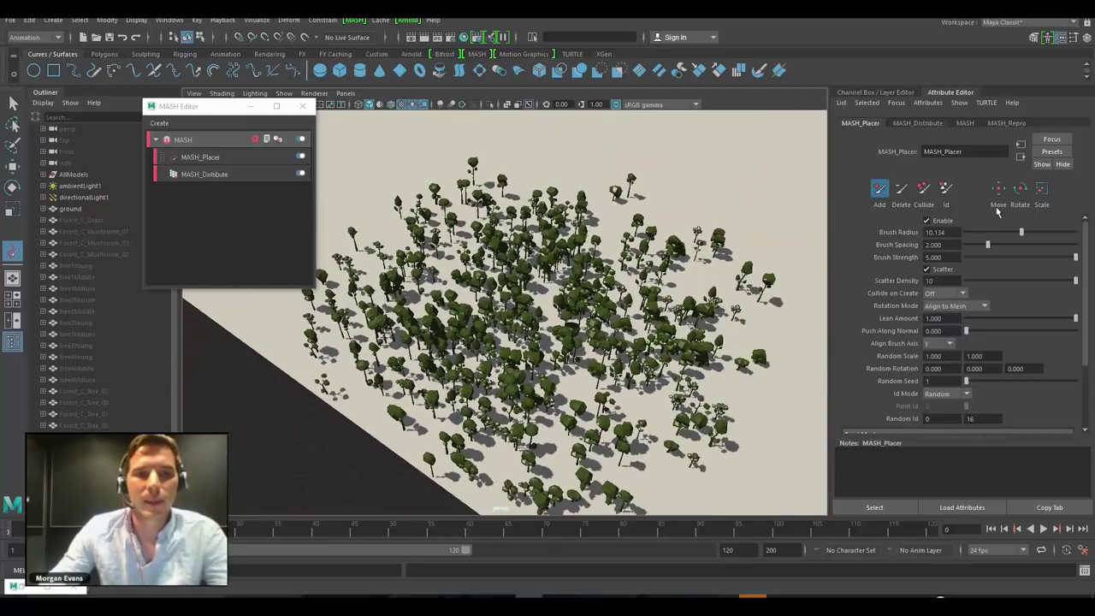
Push the overlapping trees apart with the Placer's Collide brush, enlarging the brush radius to 90.921
left_click(923, 188)
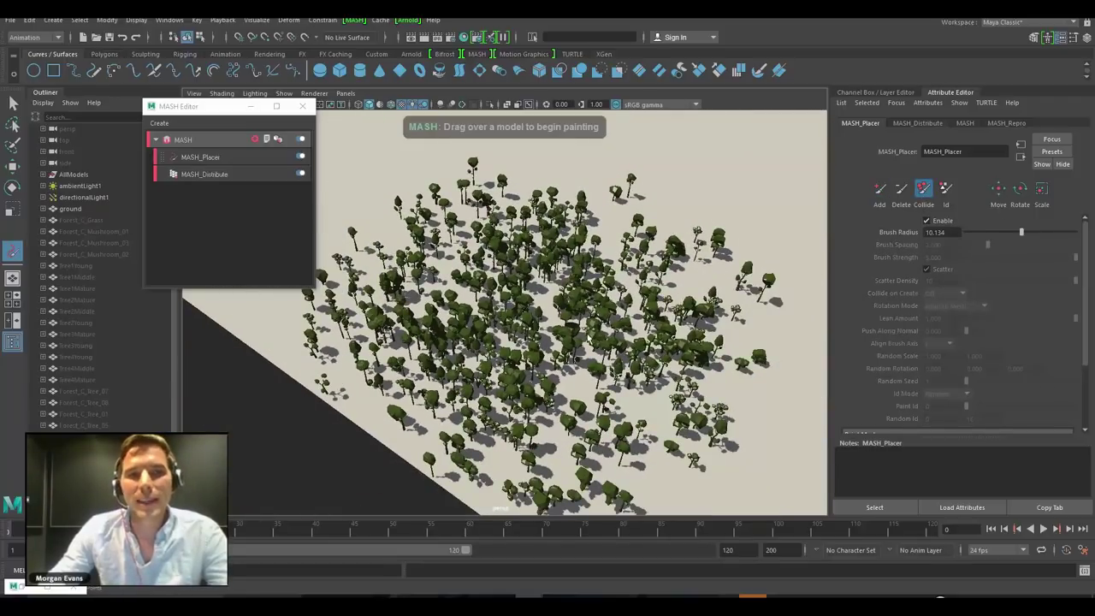
mouse_move(443, 329)
left_mouse_down()
mouse_move(605, 396)
mouse_move(444, 325)
mouse_move(505, 330)
mouse_move(453, 380)
mouse_move(499, 364)
mouse_move(437, 387)
mouse_move(473, 374)
mouse_move(481, 402)
mouse_move(543, 386)
left_mouse_up()
scroll(459, 363, "up", 5)
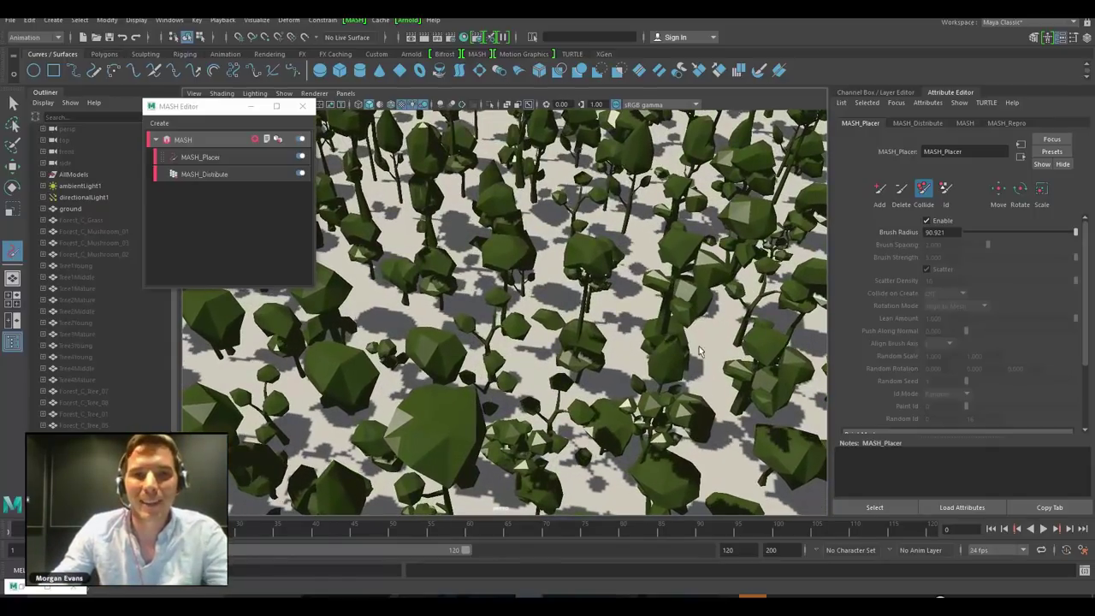
right_click_drag(586, 347, 429, 410, "alt")
left_click_drag(525, 400, 519, 375, "alt")
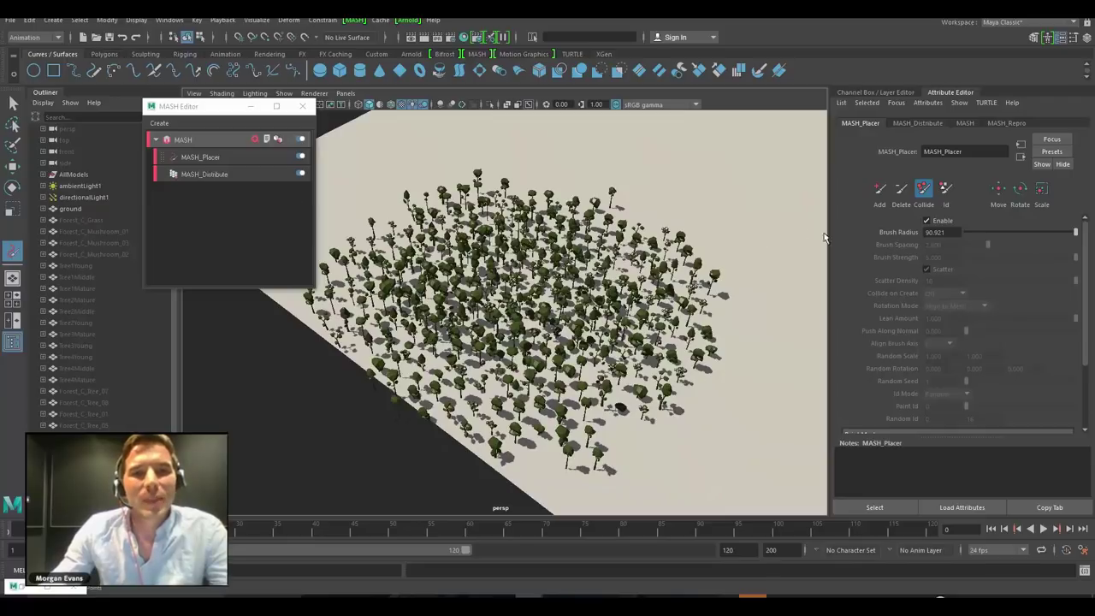
Erase all painted trees and paint a new scattered forest with Collide on Create set to Strict and an 8.432 brush radius
left_click(900, 188)
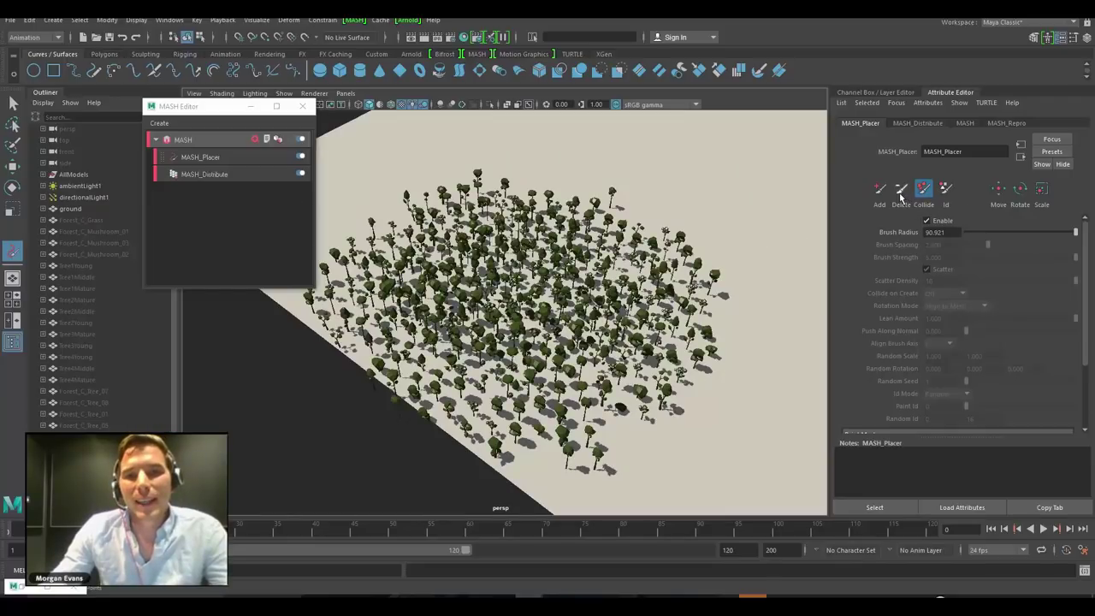
left_click(538, 384)
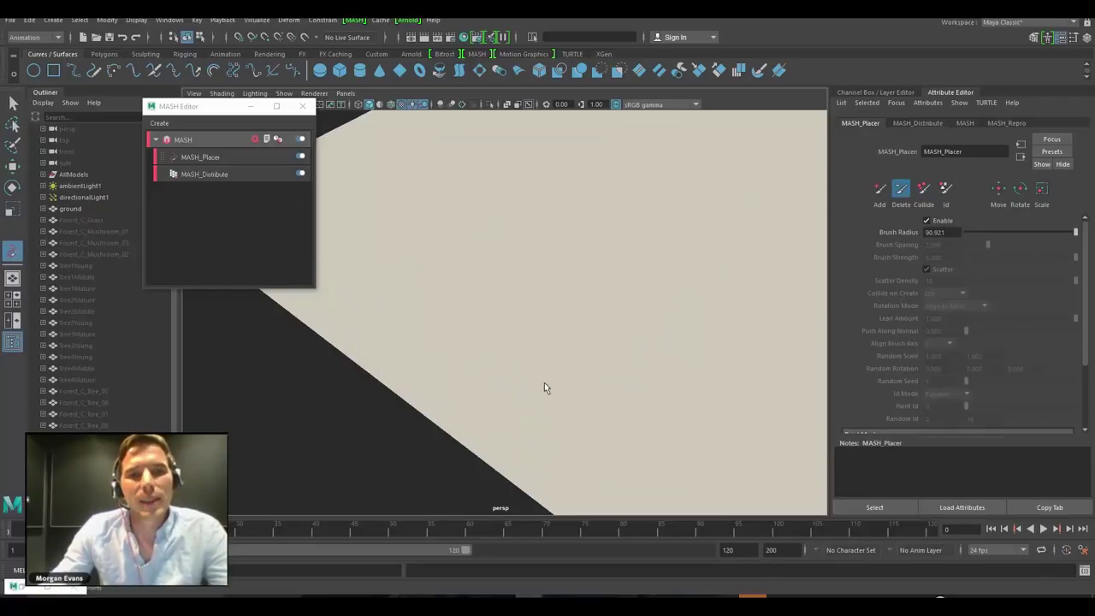
left_click(880, 188)
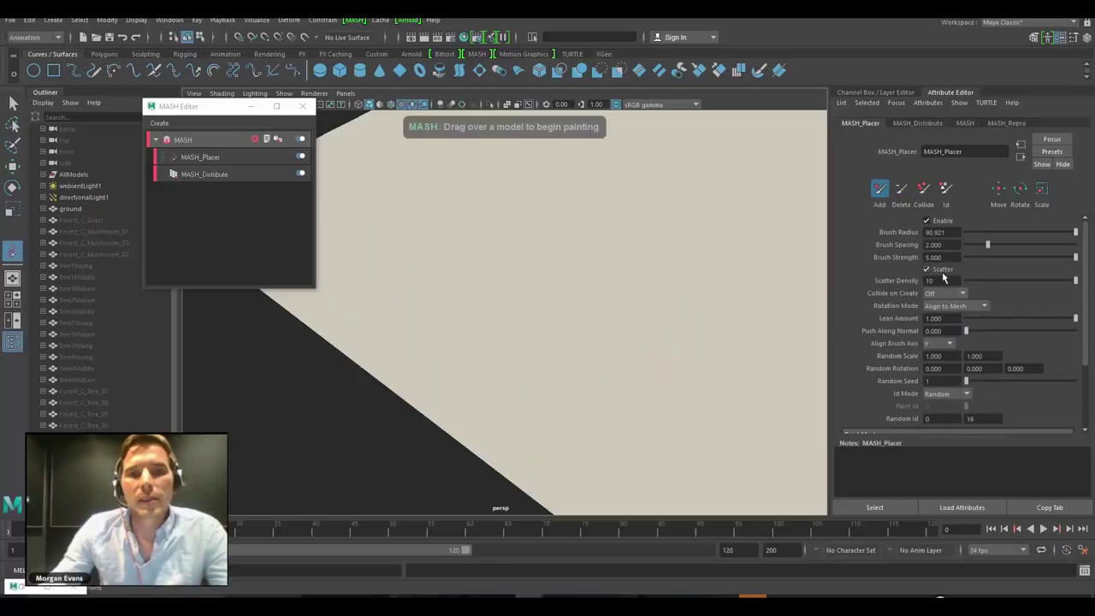
left_click(929, 295)
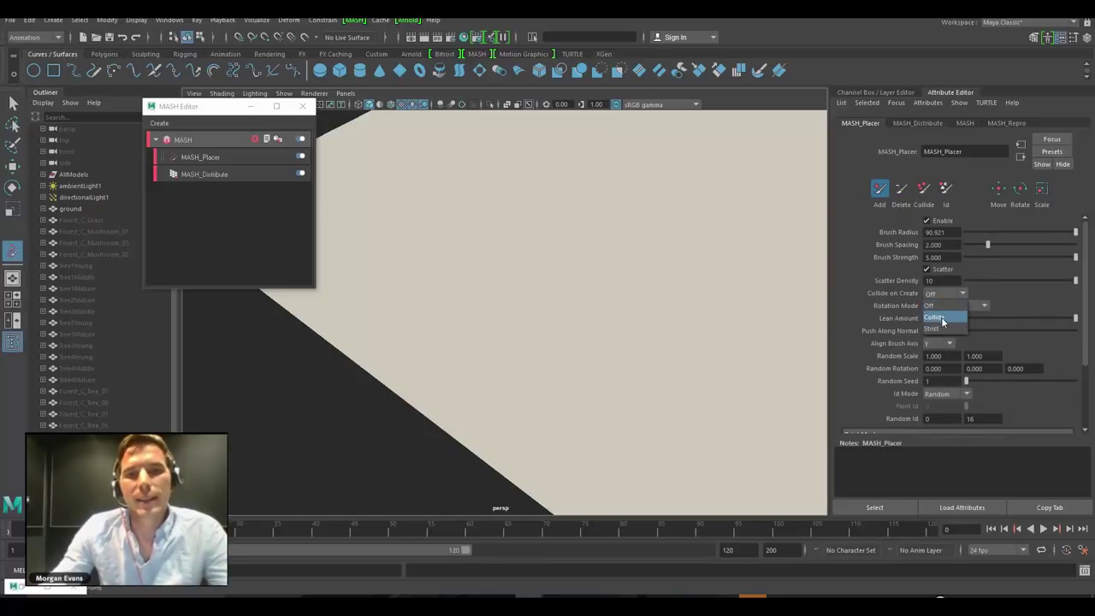
left_click(937, 329)
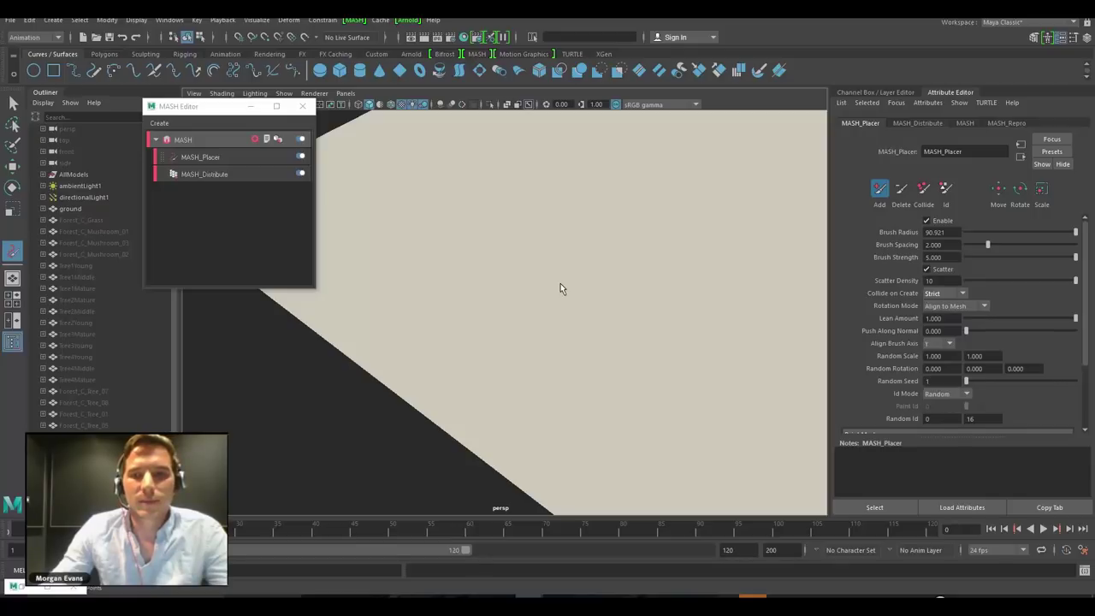
mouse_move(560, 288)
left_mouse_down()
mouse_move(518, 299)
mouse_move(591, 342)
mouse_move(611, 386)
mouse_move(679, 322)
mouse_move(557, 299)
mouse_move(611, 368)
mouse_move(590, 398)
mouse_move(441, 323)
mouse_move(496, 220)
mouse_move(430, 264)
mouse_move(385, 247)
left_mouse_up()
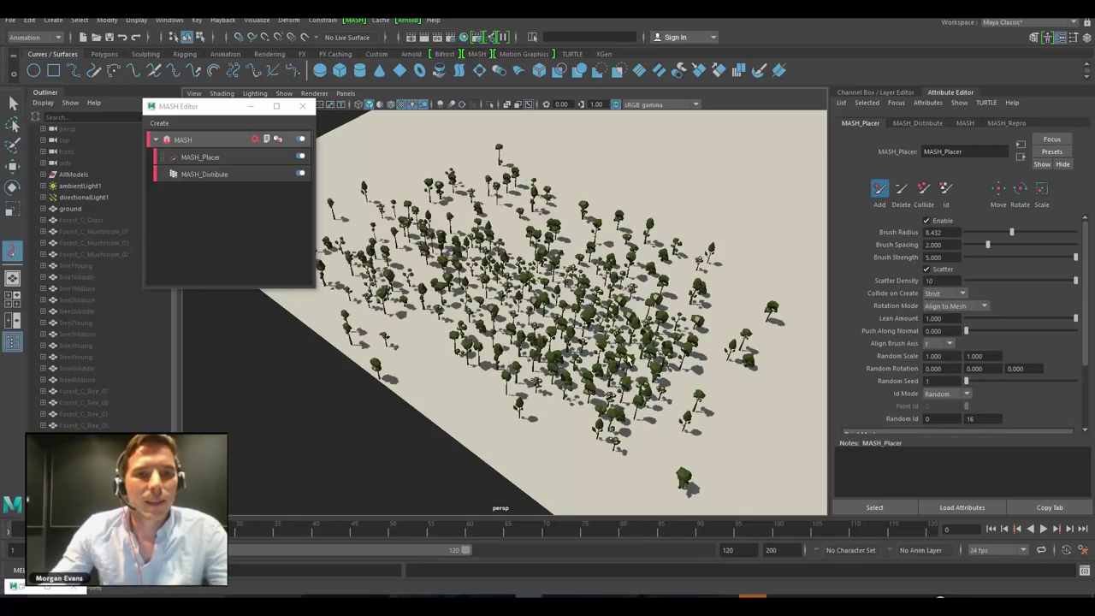
Erase a path through the painted forest with the Placer's Delete brush at a radius of 4.010
right_click_drag(428, 274, 631, 355, "alt")
left_click_drag(631, 355, 636, 323, "alt")
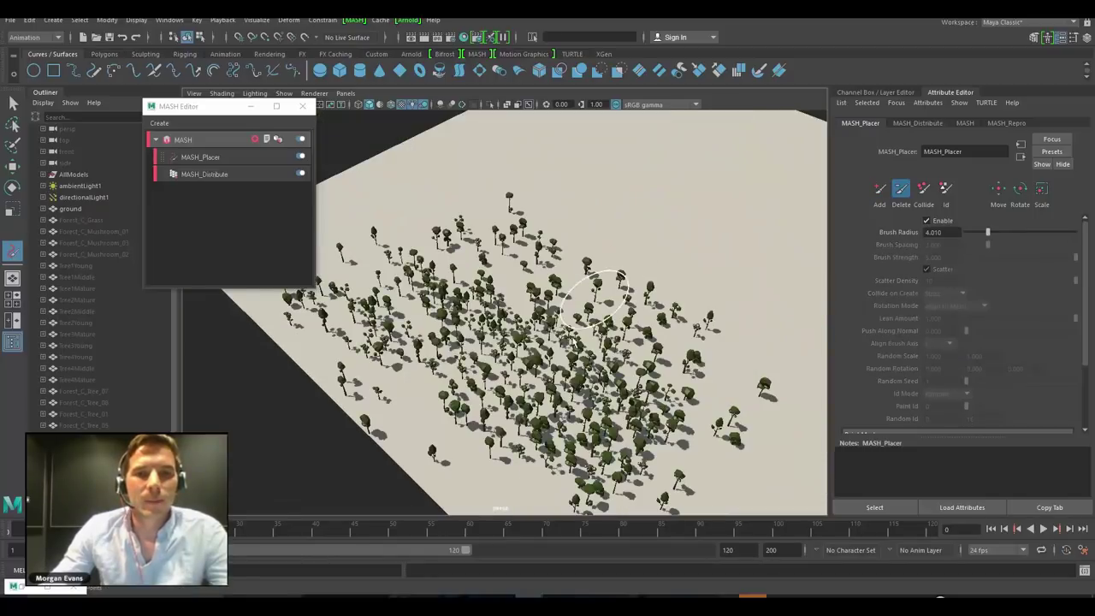
left_click_drag(450, 487, 425, 504)
Move several individual trees into the cleared path with the Placer's Move tool, and switch to its Scale tool
left_click_drag(512, 416, 538, 390, "alt")
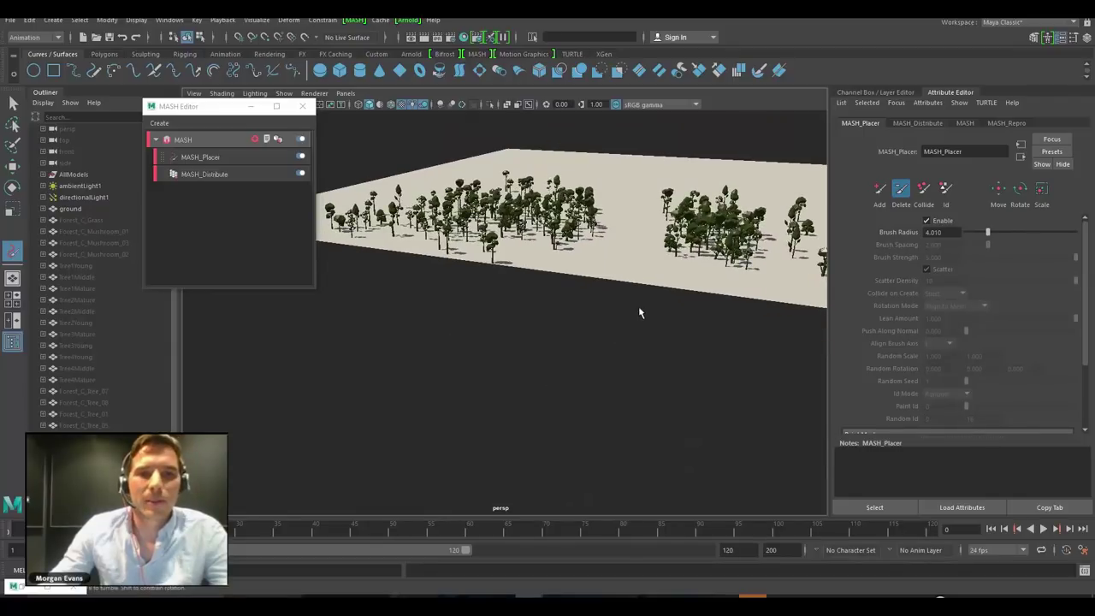
right_click_drag(560, 329, 730, 282, "alt")
middle_click_drag(731, 282, 606, 399, "alt")
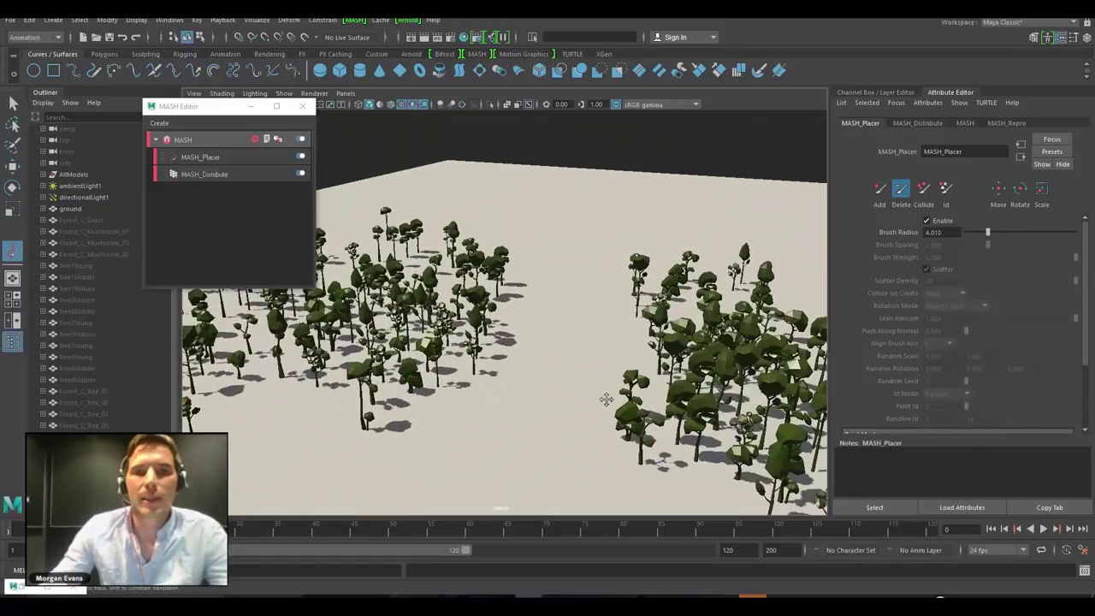
left_click(997, 188)
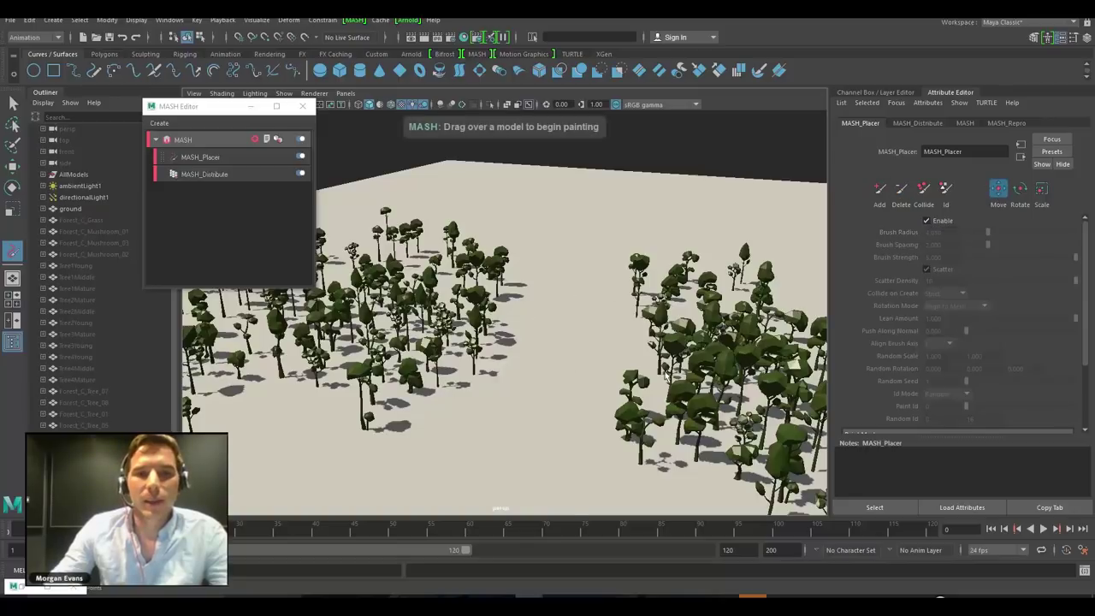
left_click(639, 309)
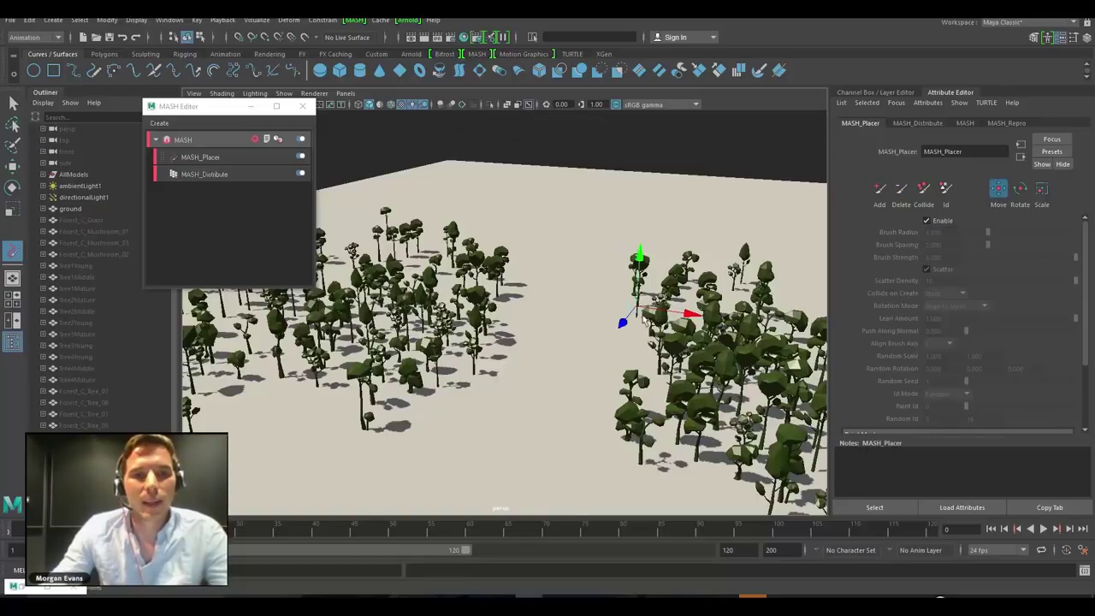
mouse_move(638, 303)
left_mouse_down()
mouse_move(582, 328)
mouse_move(563, 303)
left_mouse_up()
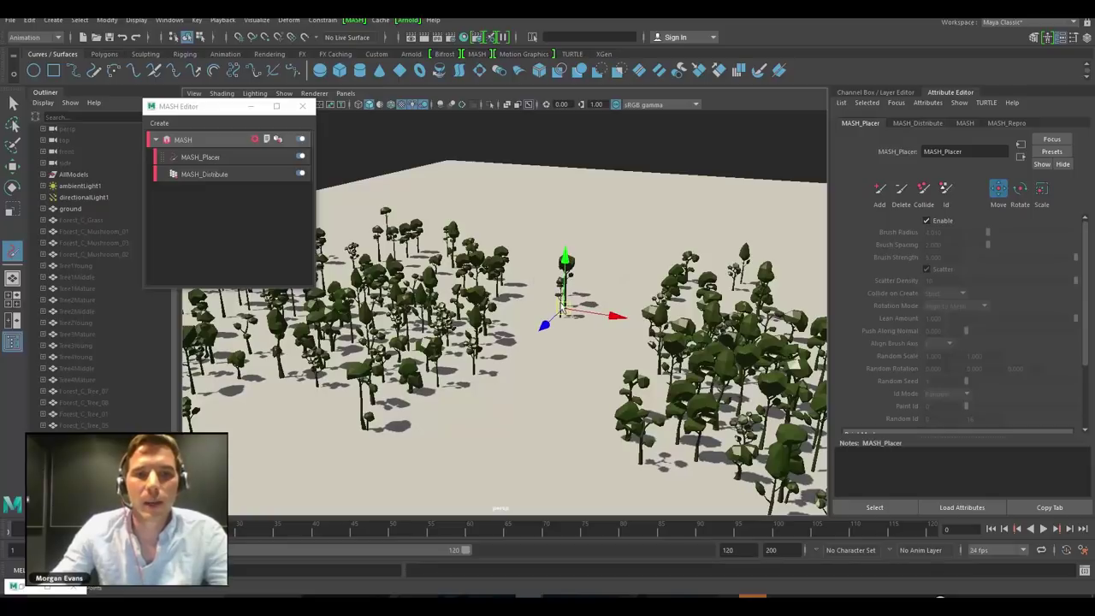
left_click_drag(482, 327, 438, 379)
left_click_drag(469, 304, 510, 306)
left_click(1041, 190)
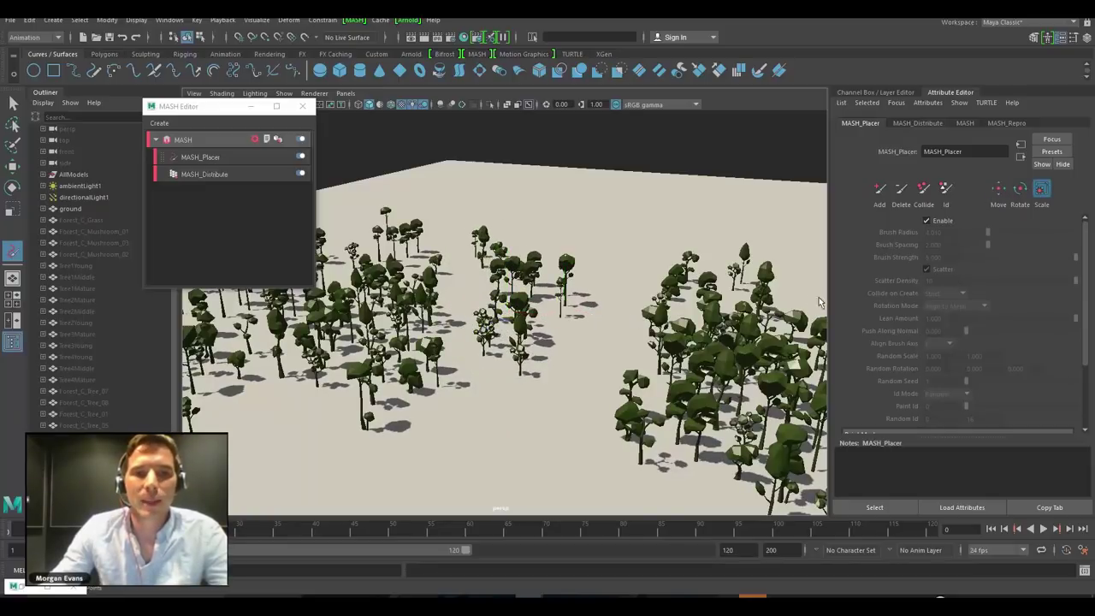
Paint two winding rows of red cubes on the ground with Rotation Mode Align to Brush and a brush spacing of 2
left_click_drag(581, 260, 901, 224)
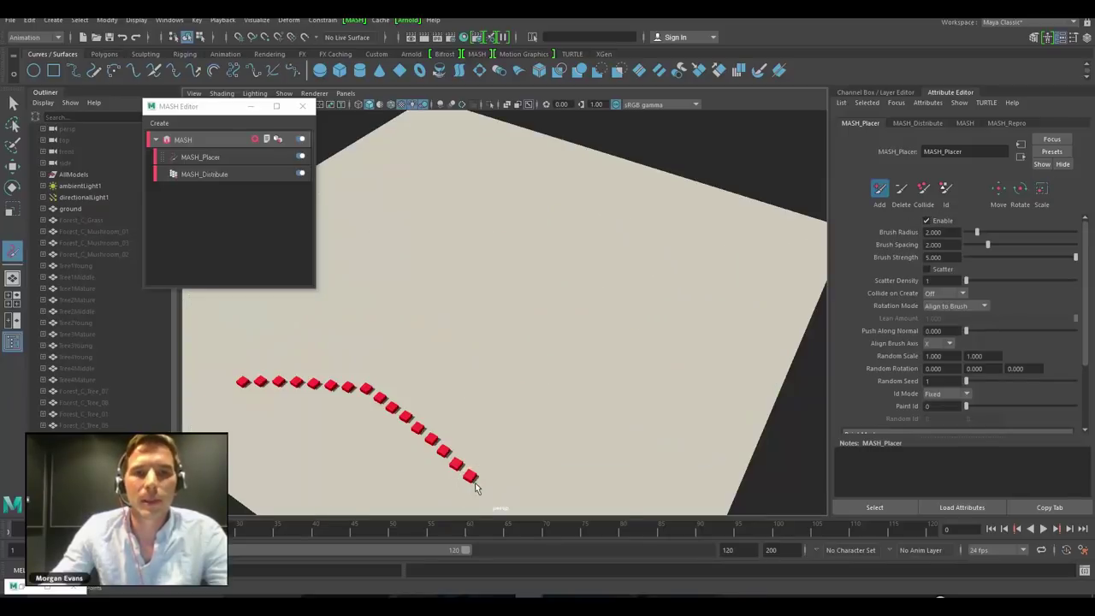
mouse_move(261, 345)
left_mouse_down()
mouse_move(354, 340)
mouse_move(540, 454)
mouse_move(667, 398)
left_mouse_up()
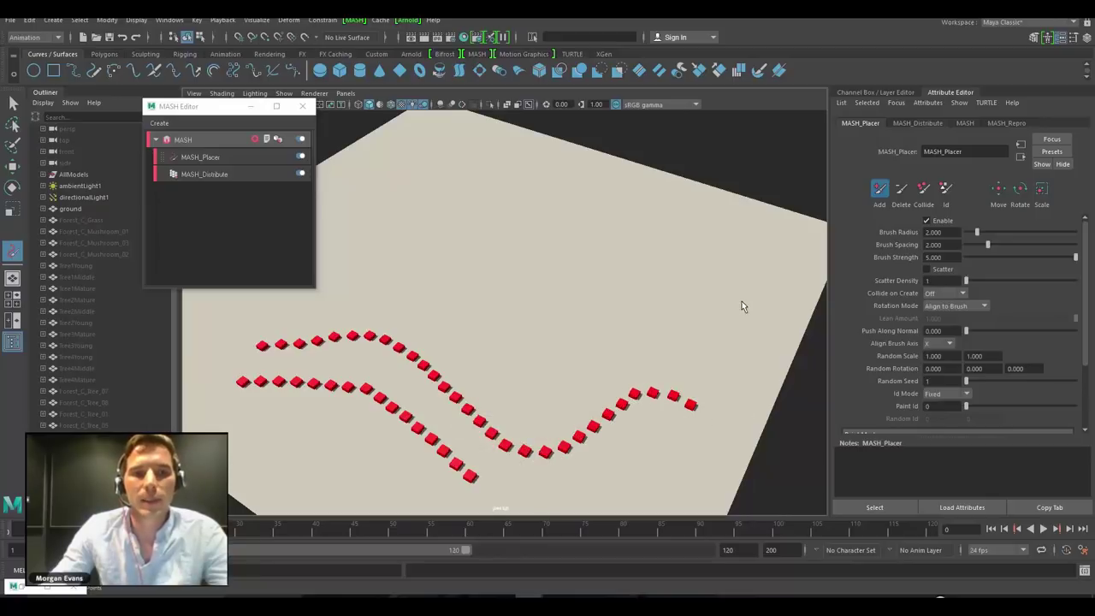
Set the Placer's Align Brush Axis to Y and paint another winding row of cubes across the ground
left_click(951, 307)
left_click(955, 340)
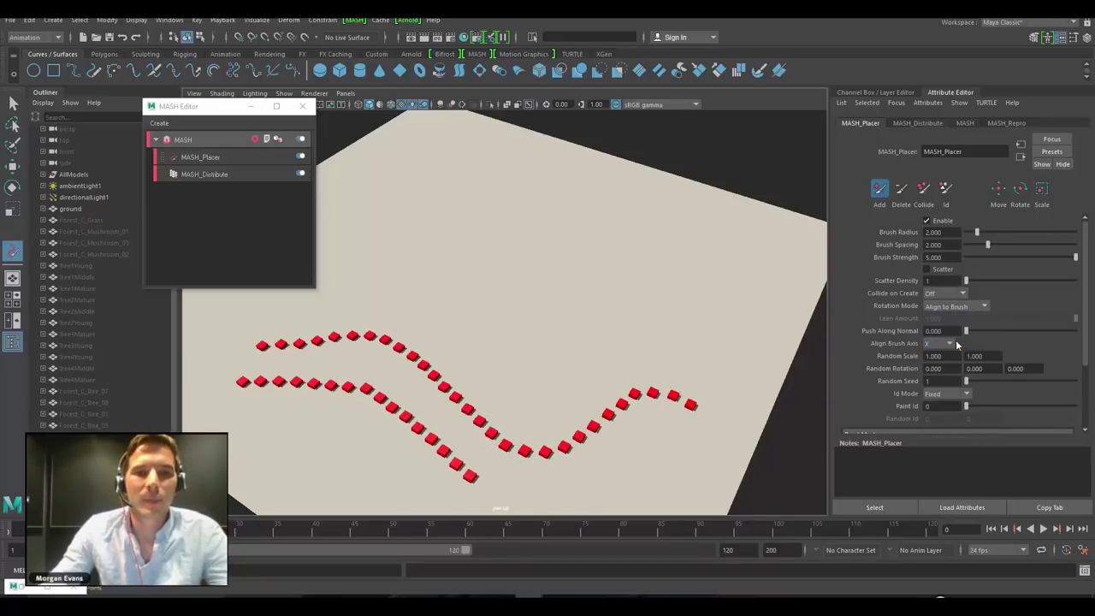
left_click(939, 343)
left_click(932, 381)
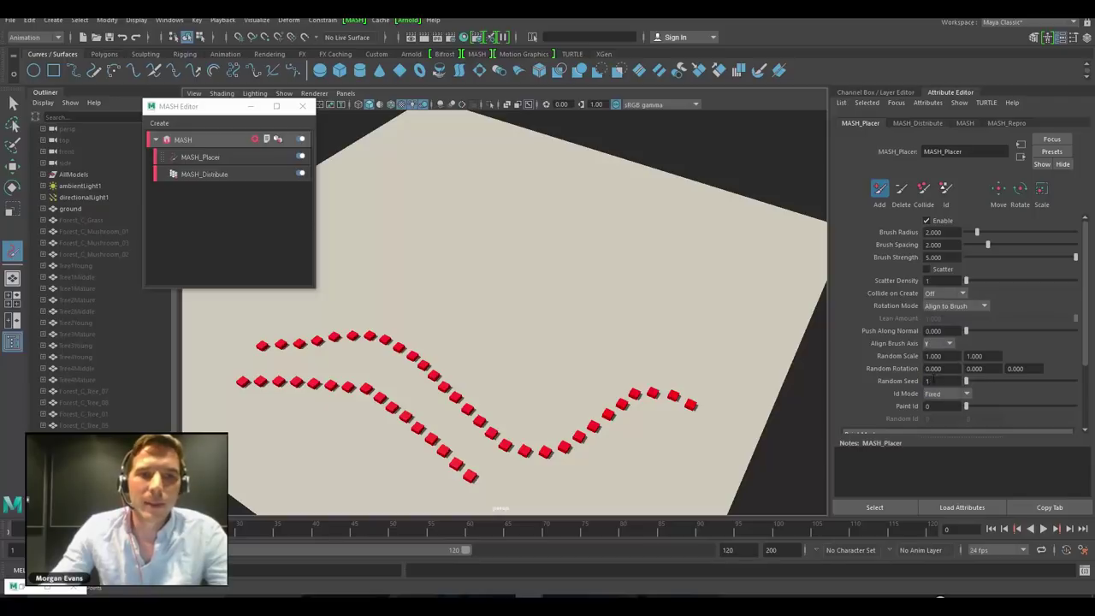
mouse_move(270, 311)
left_mouse_down()
mouse_move(358, 297)
mouse_move(501, 385)
mouse_move(560, 384)
mouse_move(631, 350)
mouse_move(678, 371)
mouse_move(745, 332)
mouse_move(816, 357)
left_mouse_up()
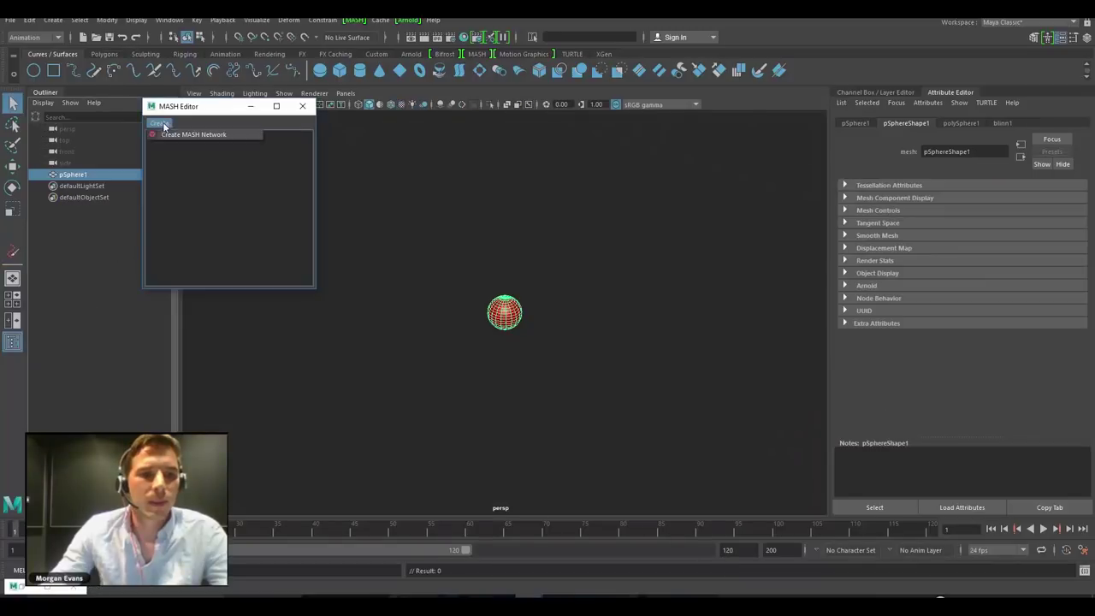
Create a MASH network from the red sphere in the new scene
left_click(222, 158)
left_click_drag(613, 256, 544, 284, "alt")
middle_click_drag(543, 285, 363, 354, "alt")
Set the Distribute node's linear Distance X to 100 and its Number of Points to 5
left_click(173, 157)
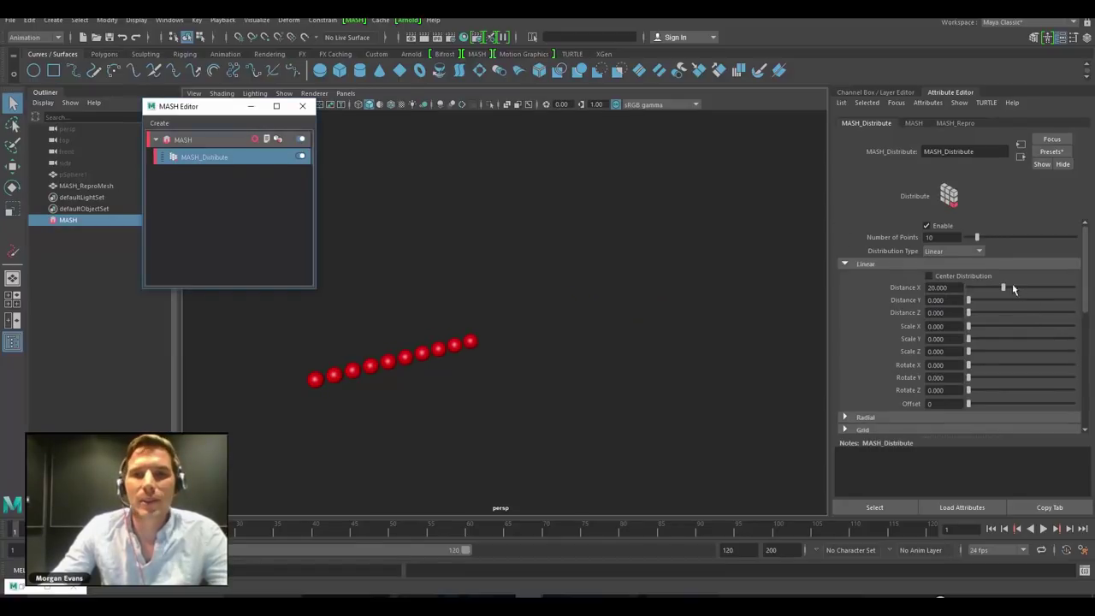
left_click_drag(1004, 289, 1074, 289)
left_click(937, 287)
type("100")
key("Return")
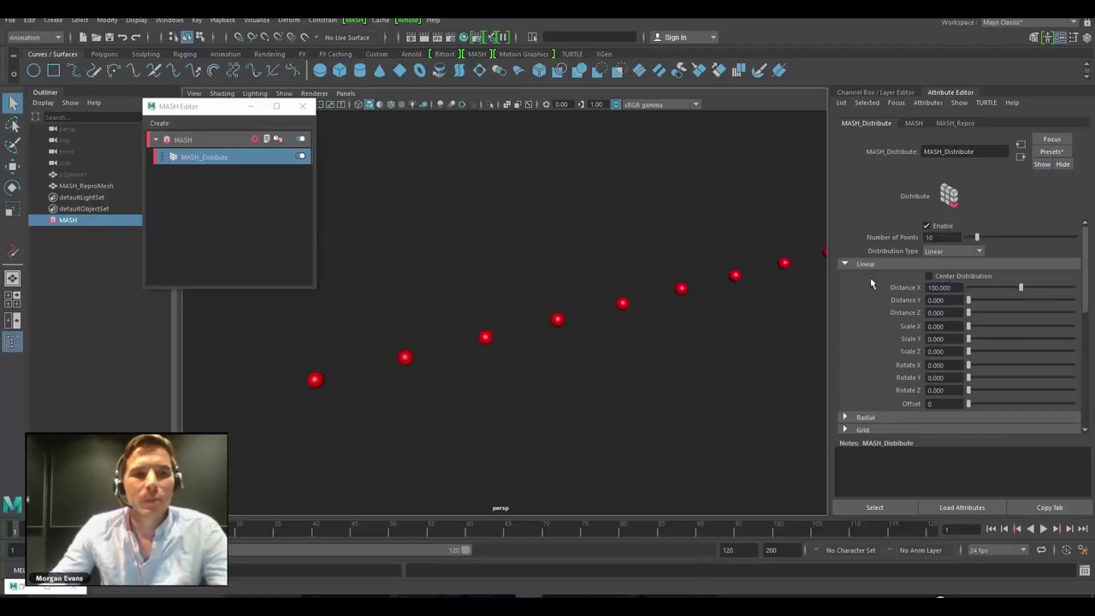
right_click_drag(642, 320, 501, 348, "alt")
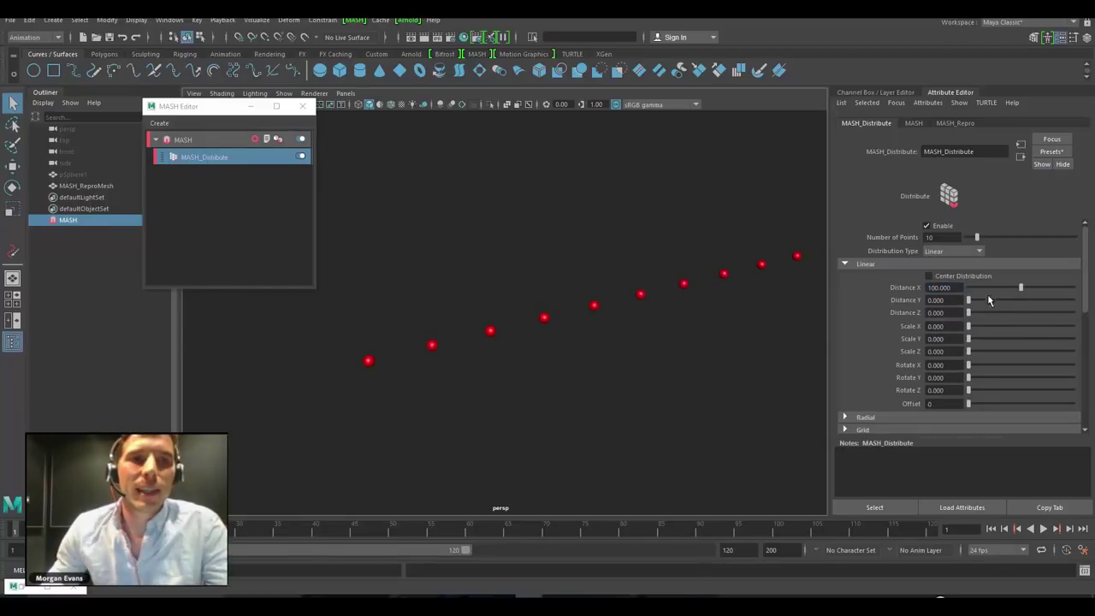
left_click_drag(977, 237, 972, 241)
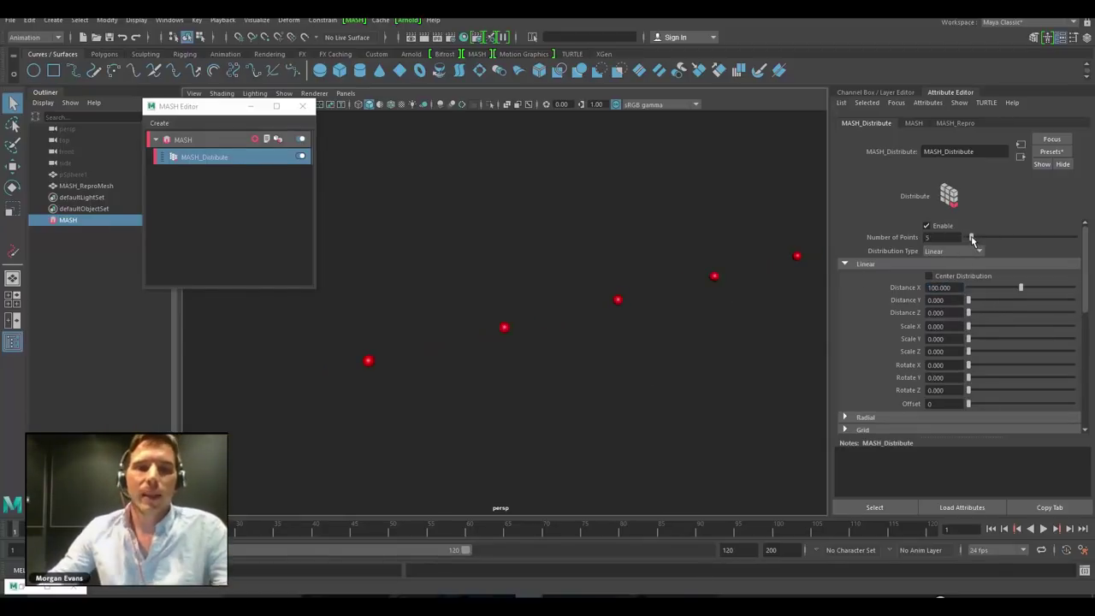
Add a World node to the MASH network of red spheres
left_click_drag(629, 297, 560, 275, "alt")
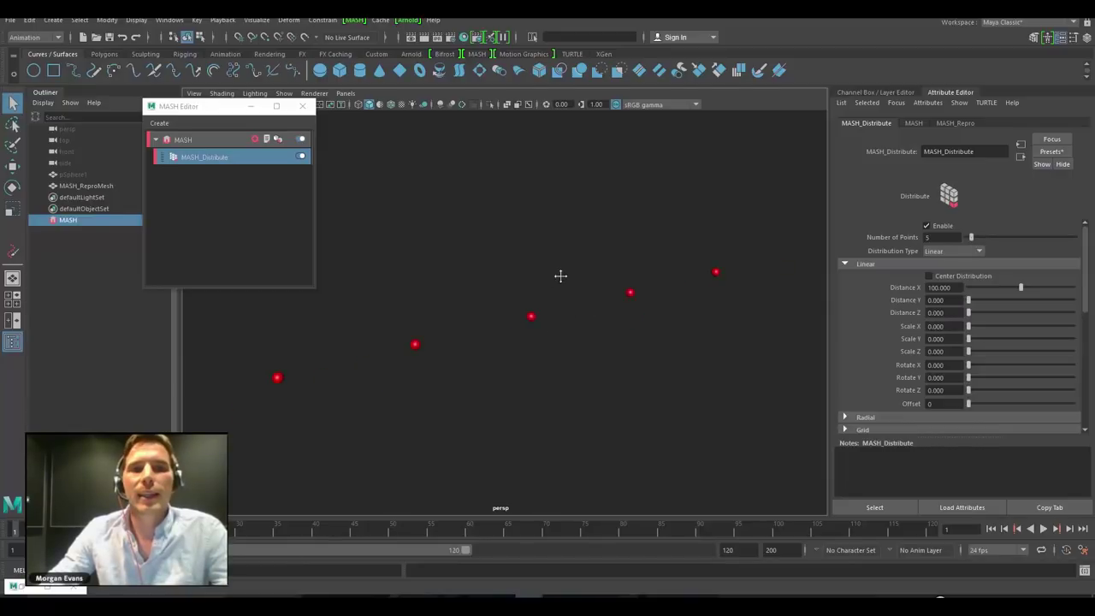
left_click(253, 139)
left_click(277, 429)
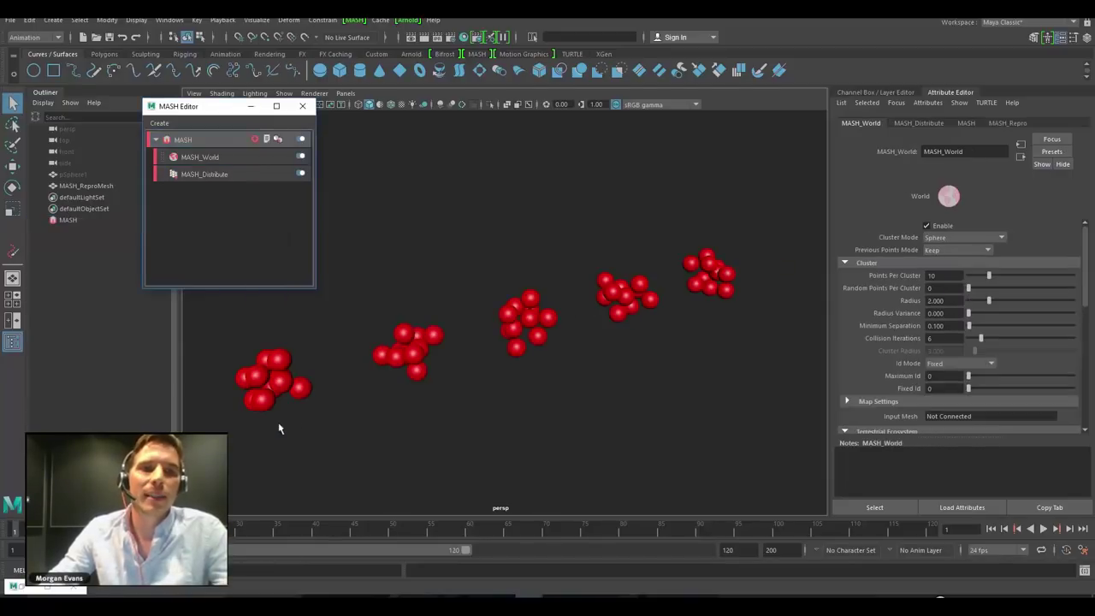
Set the World node to Circle clusters with Previous Points Mode Kill, 22 points per cluster, radius 4.456, minimum separation 10 and cluster radius 6.319
left_click_drag(497, 278, 676, 301, "alt")
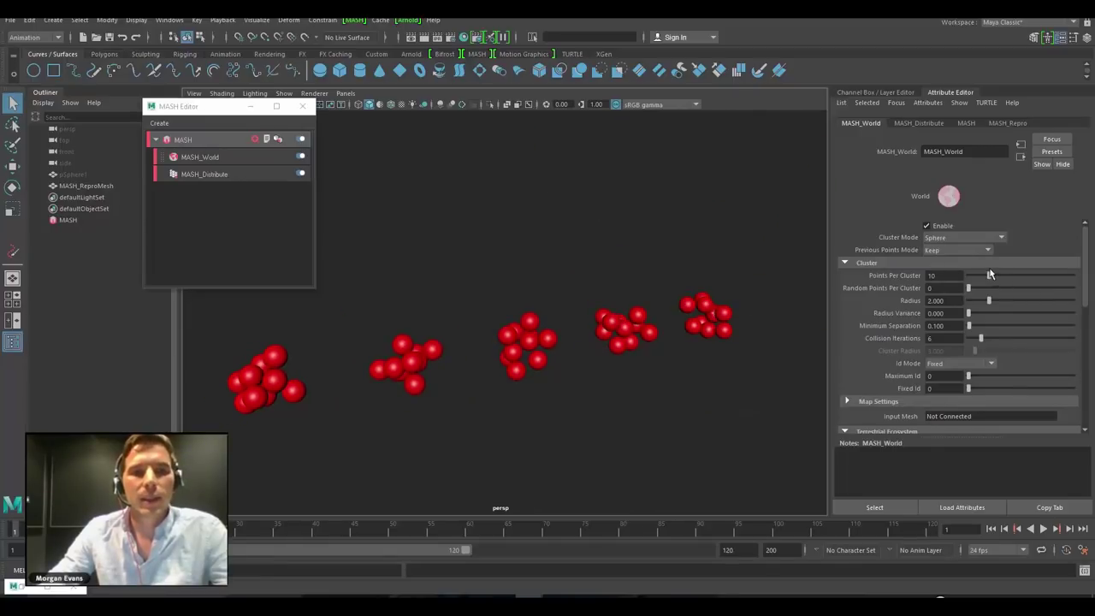
left_click_drag(990, 275, 1074, 295)
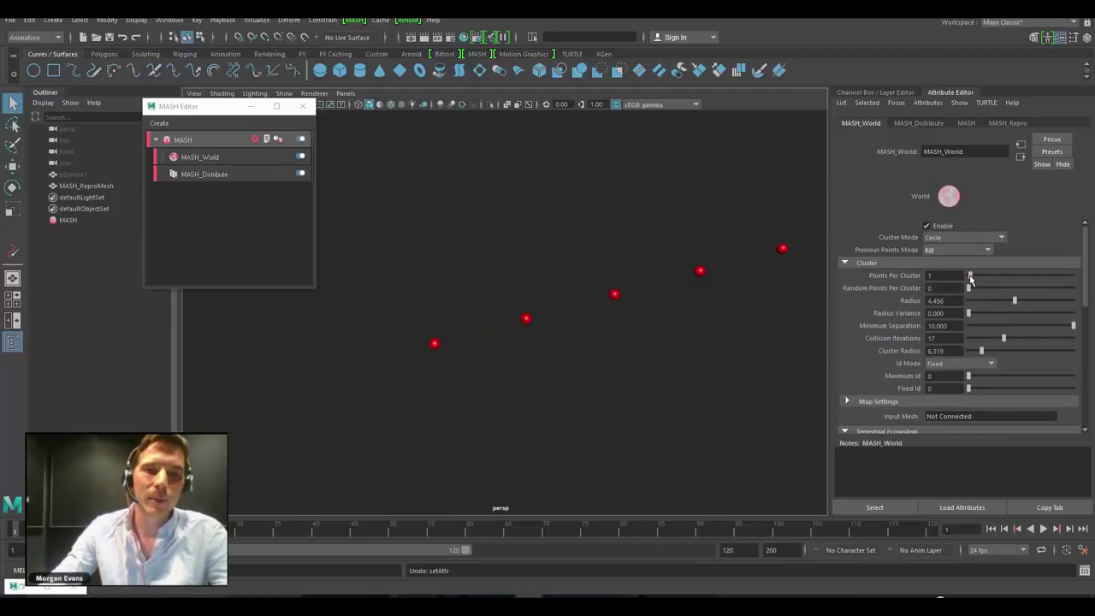
left_click_drag(970, 278, 1013, 249)
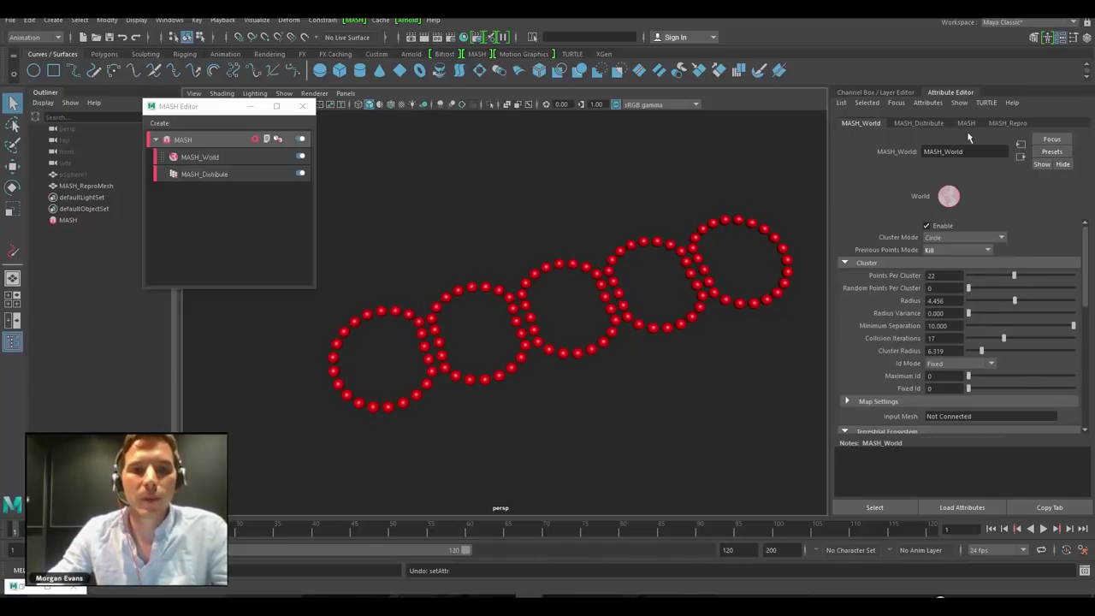
Spread the circular clusters apart by setting the Distribute node's Distance X to 382.418
left_click(915, 125)
left_click_drag(1020, 291, 1034, 268)
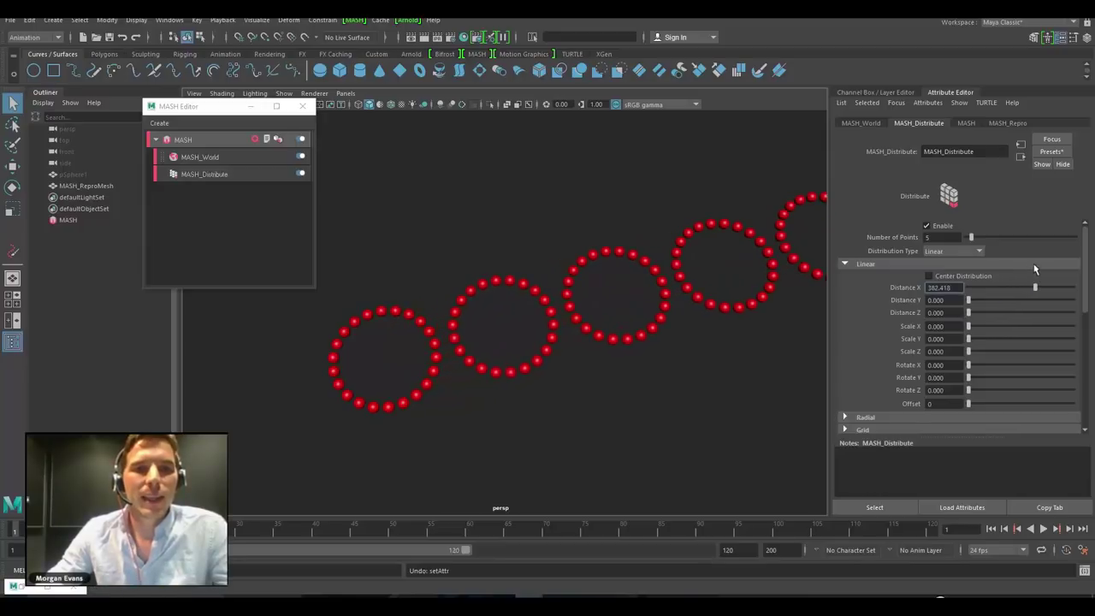
Change the World node's Cluster Mode to Sphere and set Points Per Cluster to 100
left_click(860, 122)
left_click(964, 240)
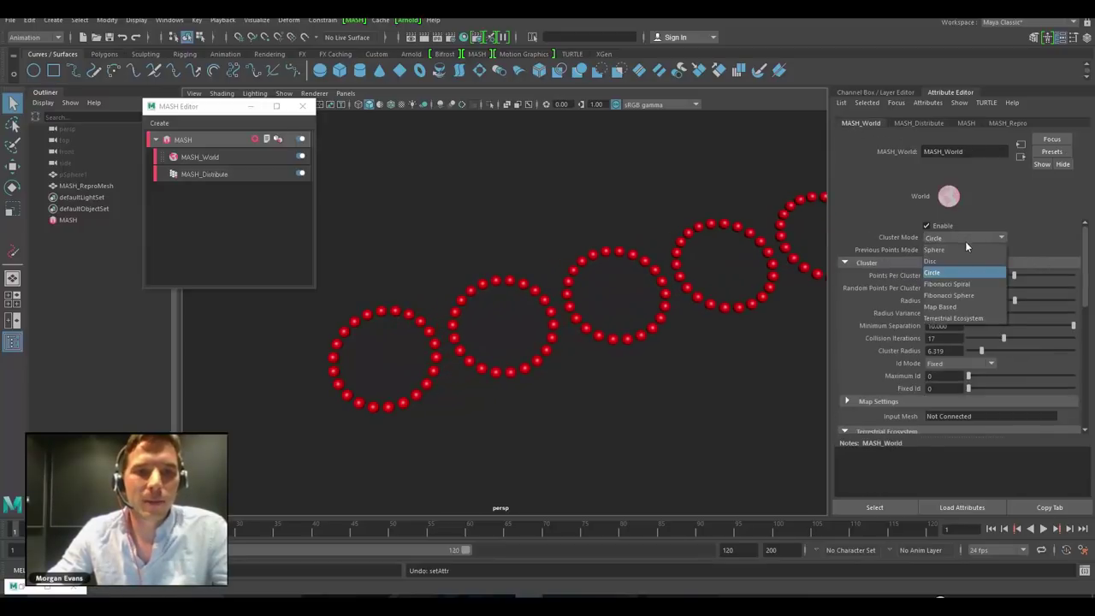
left_click(961, 247)
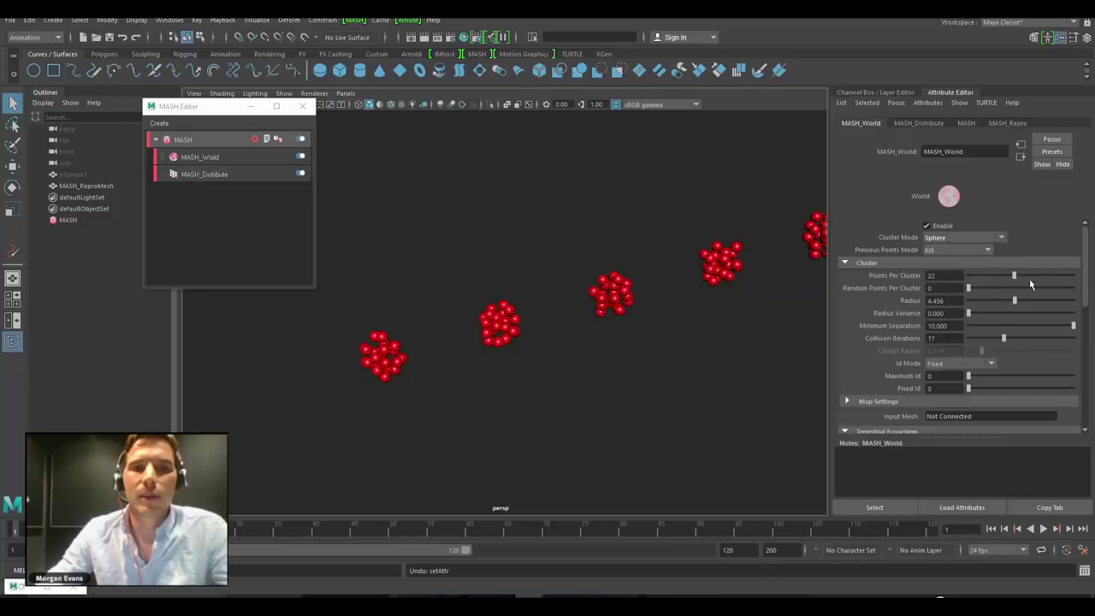
left_click_drag(1026, 275, 1074, 275)
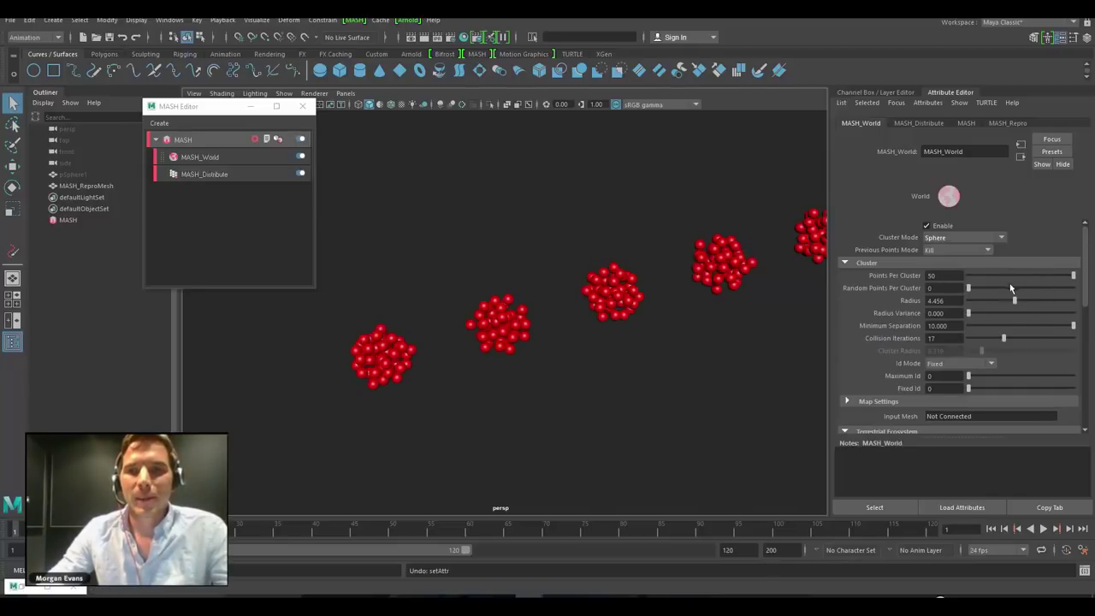
double_click(940, 276)
type("100")
key("Return")
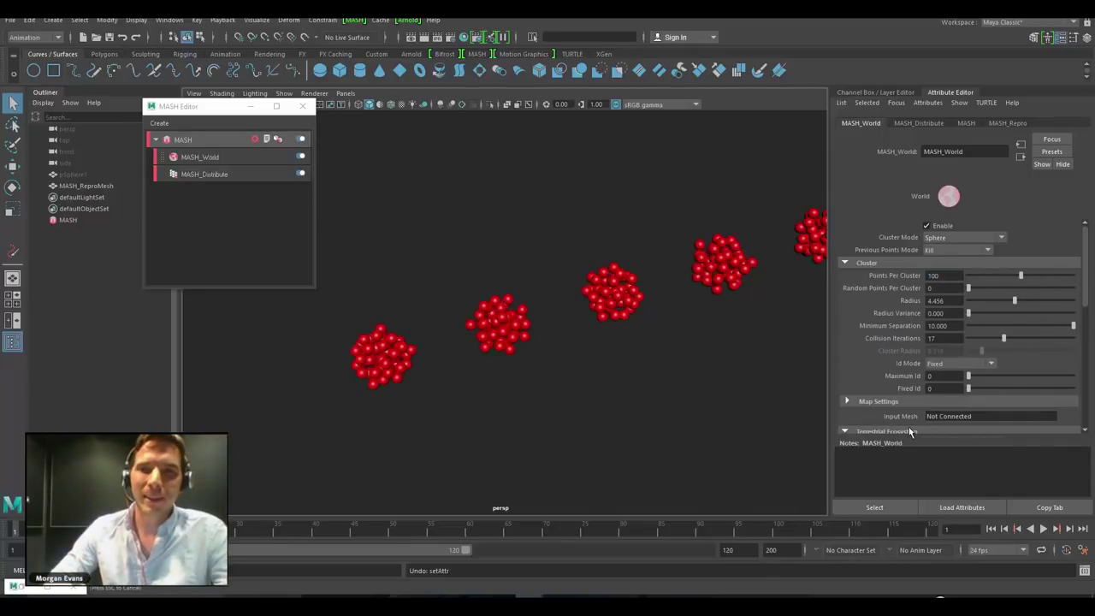
Bring the sphere clusters together by setting the Distribute node's Distance X to 56.044
left_click(924, 123)
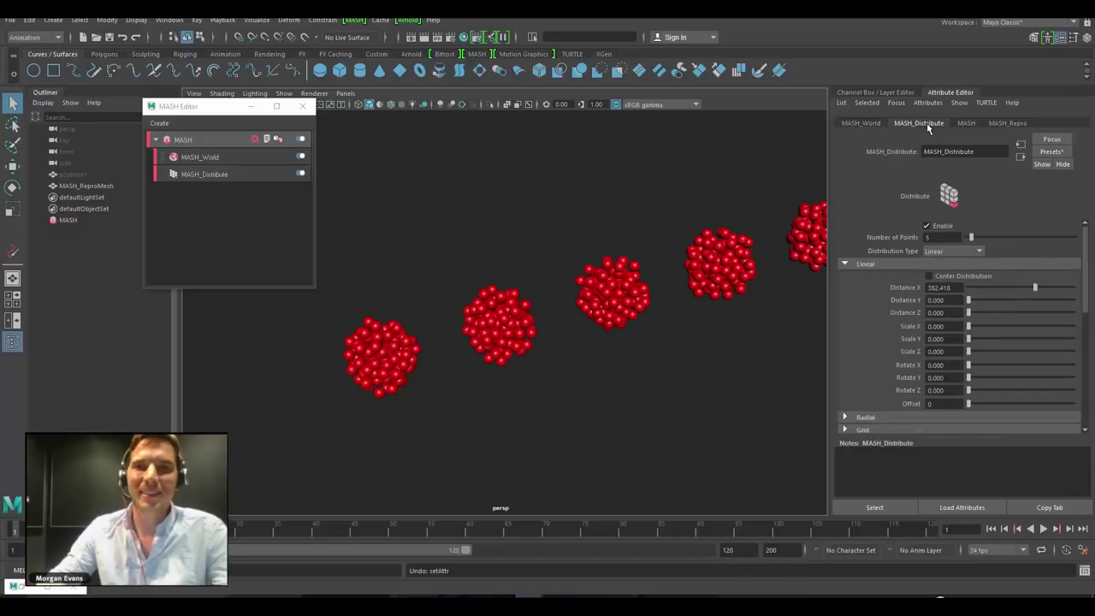
left_click(1016, 289)
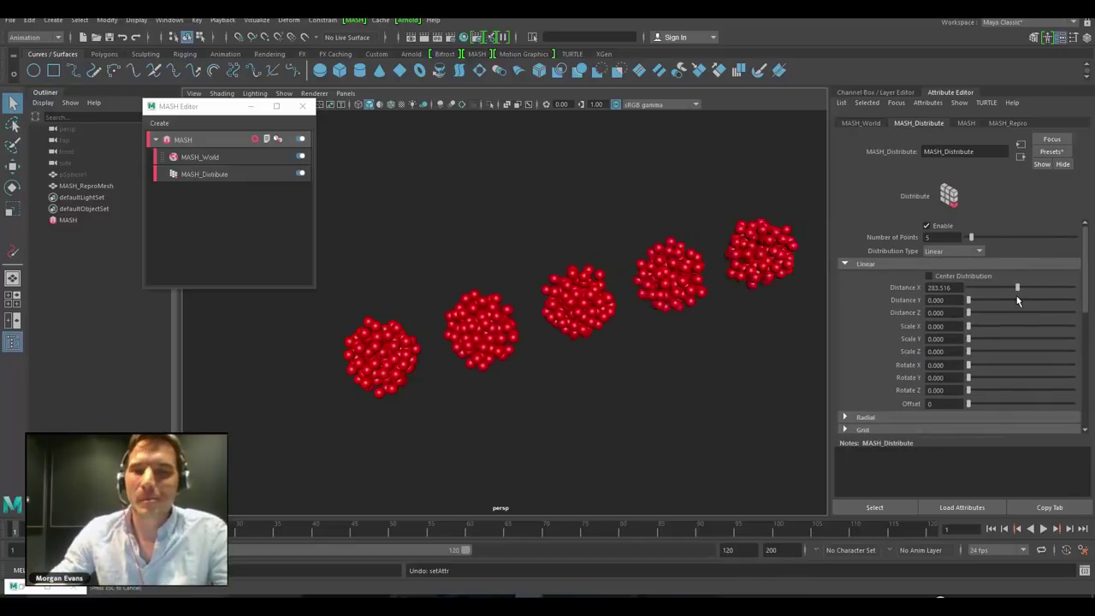
left_click_drag(1012, 301, 977, 310)
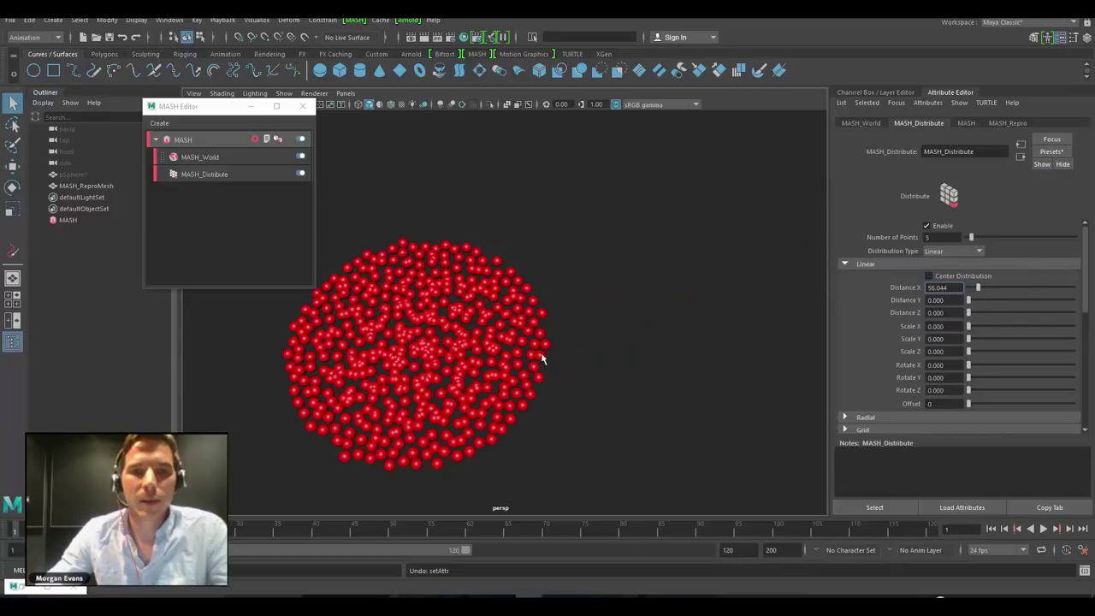
Set the World node's Minimum Separation to 20 and Collision Iterations to 50, and adjust the Distribute node's Distance X
left_click(860, 122)
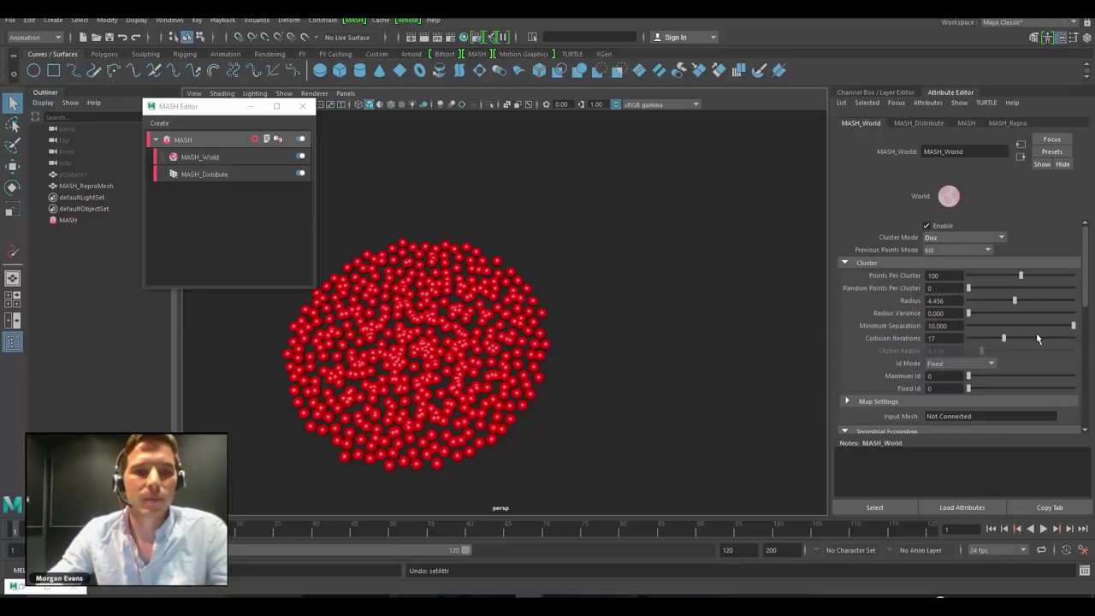
double_click(960, 327)
type("20")
key("Return")
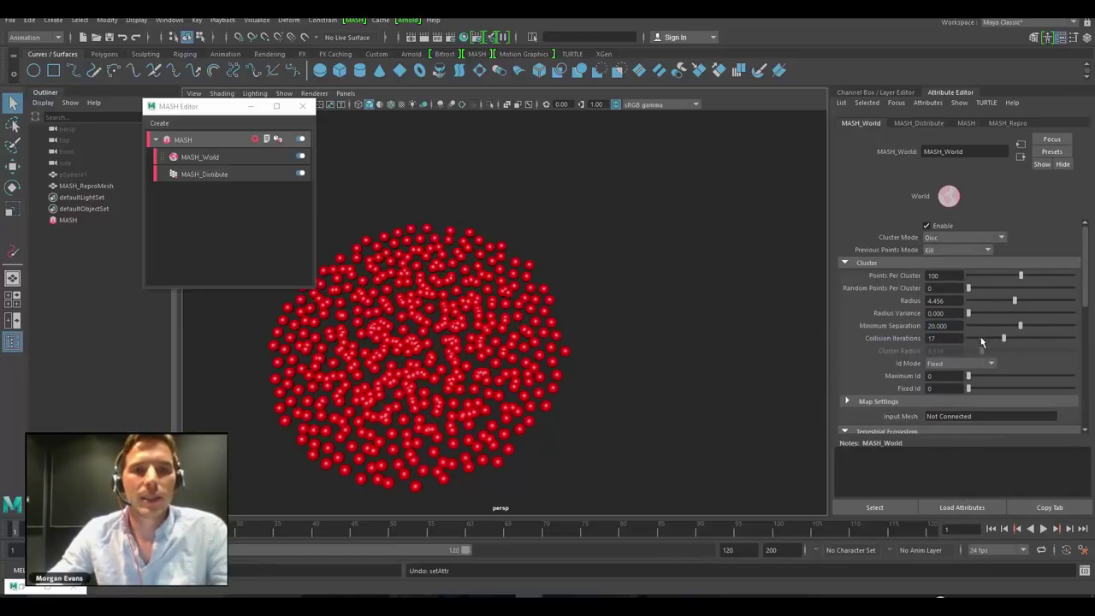
left_click_drag(1007, 341, 1079, 336)
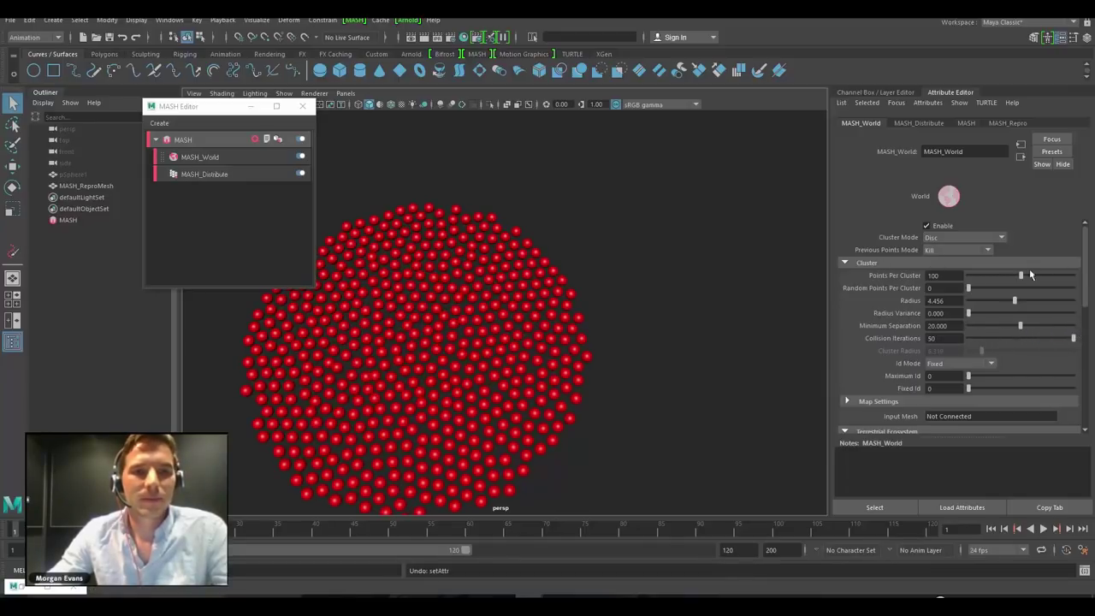
left_click(917, 124)
mouse_move(1066, 289)
left_mouse_down()
mouse_move(1040, 288)
mouse_move(1052, 287)
left_mouse_up()
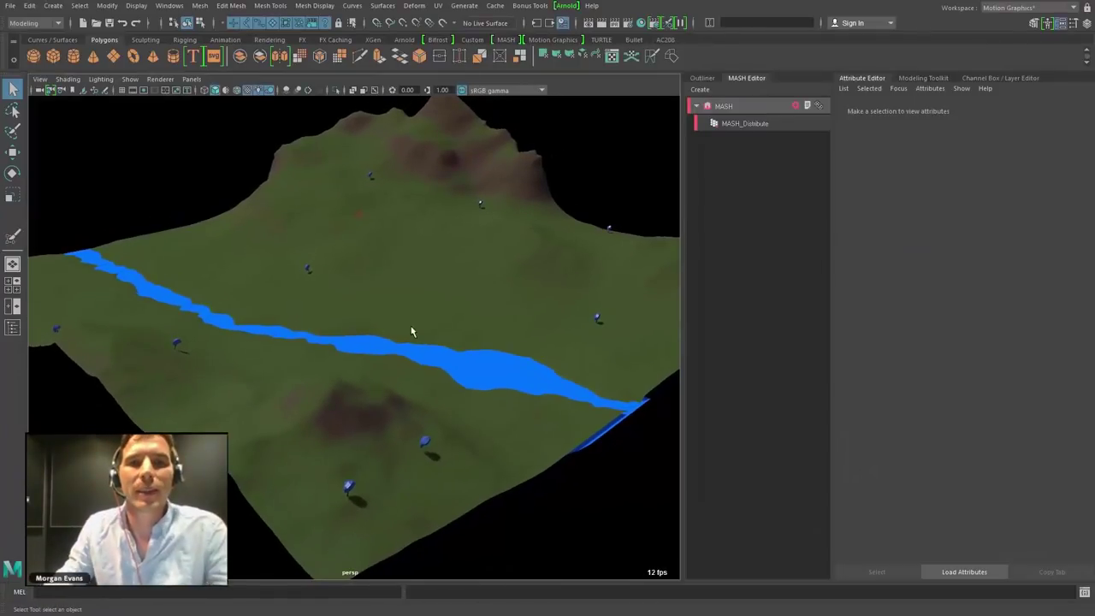
Add a World node to the landscape scene's MASH network with Cluster Mode set to Terrestrial Ecosystem
left_click(796, 106)
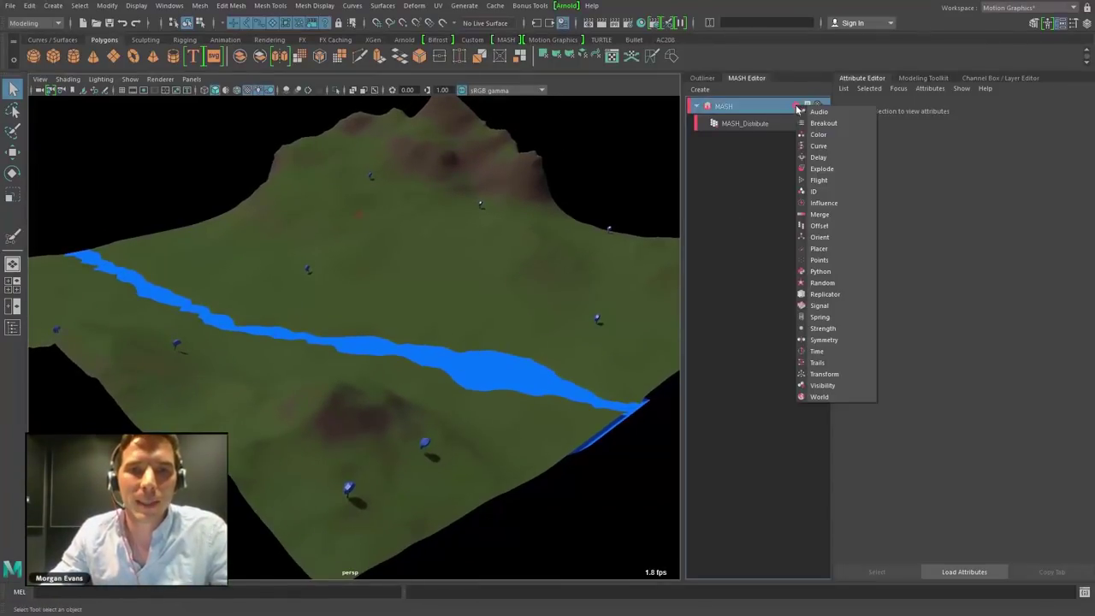
left_click(821, 397)
left_click(967, 224)
left_click(964, 304)
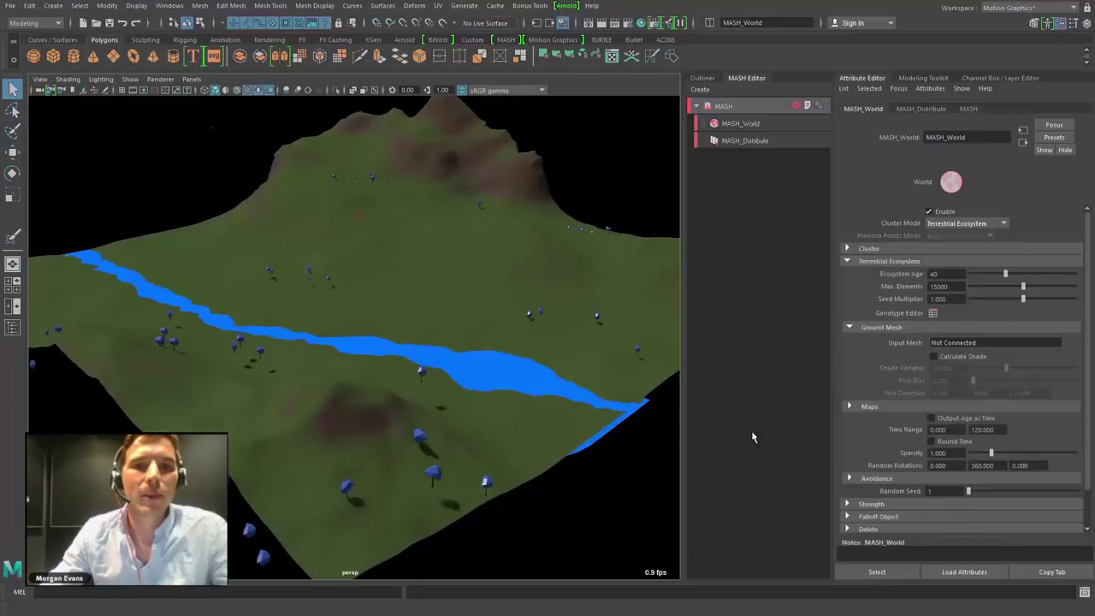
left_click_drag(484, 400, 551, 401, "alt")
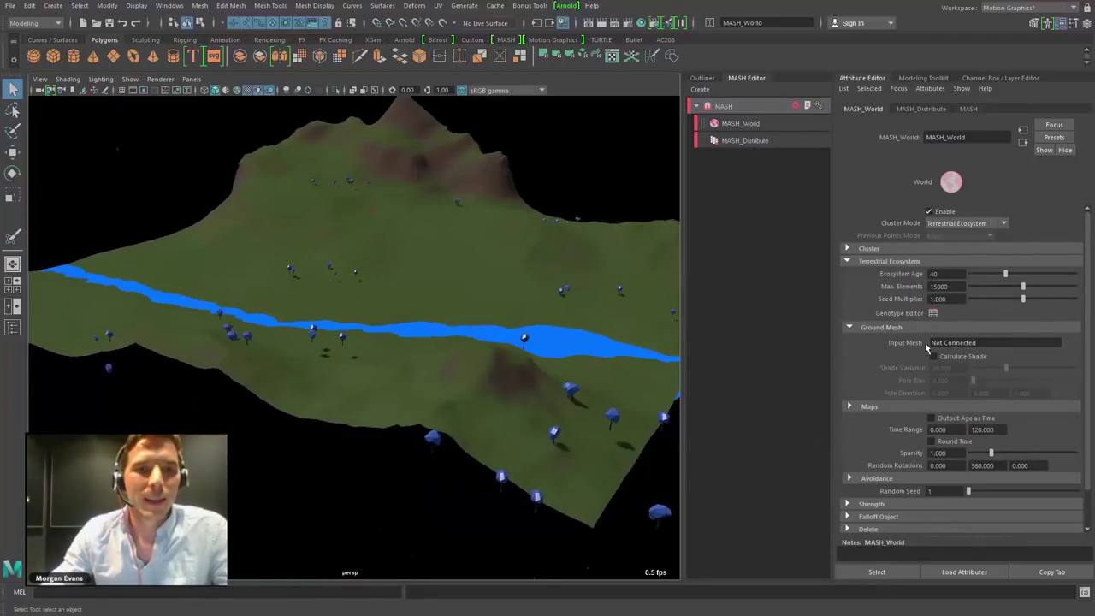
Raise the World node's Ecosystem Age to 78
left_click_drag(1004, 274, 1027, 274)
left_click_drag(402, 385, 455, 337, "alt")
scroll(454, 337, "down", 3)
middle_click_drag(521, 371, 508, 370, "alt")
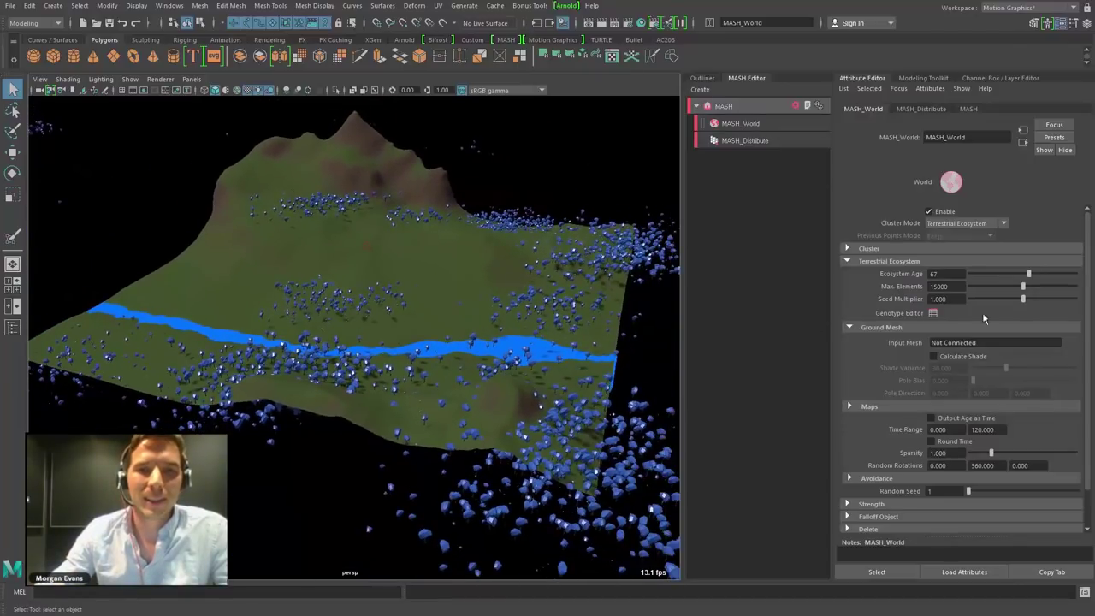
mouse_move(1028, 273)
left_mouse_down()
mouse_move(1000, 273)
mouse_move(1038, 275)
left_mouse_up()
middle_click_drag(594, 231, 485, 211, "alt")
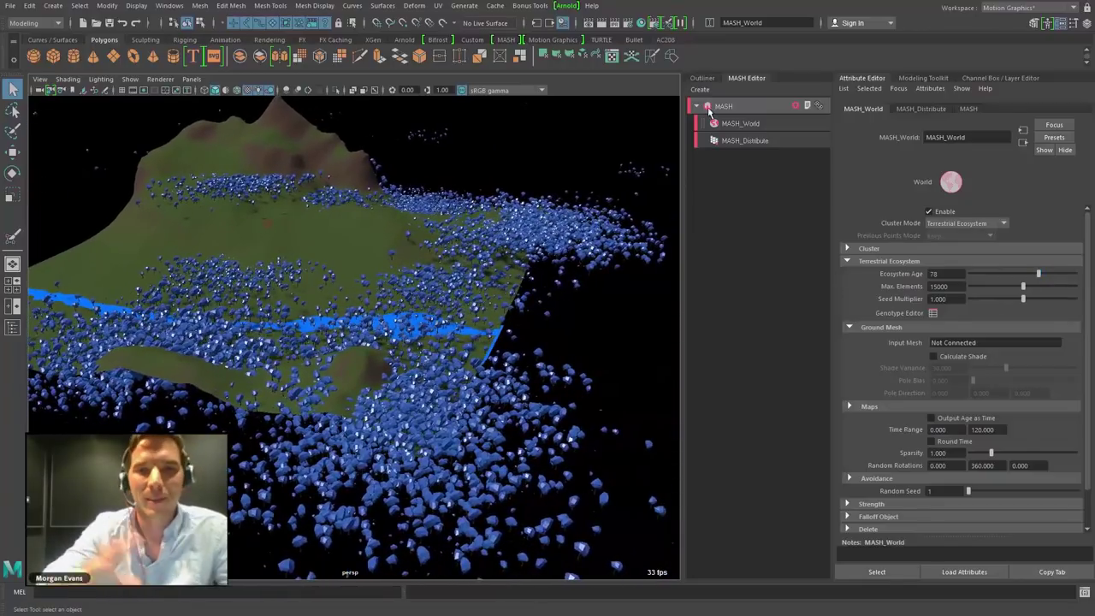
Connect the pasted__pasted__landscape mesh as the World node's ground Input Mesh
left_click(702, 78)
middle_click_drag(774, 229, 940, 342)
left_click_drag(541, 389, 430, 453, "alt")
middle_click_drag(430, 406, 479, 381, "alt")
right_click_drag(377, 398, 457, 414, "alt")
middle_click_drag(457, 414, 530, 384, "alt")
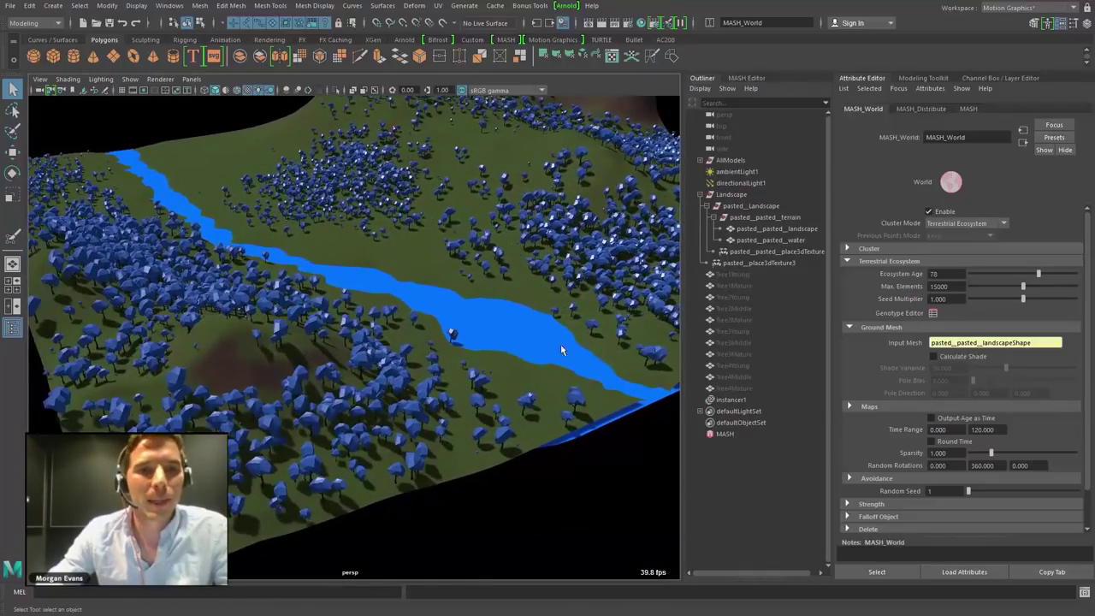
right_click_drag(505, 334, 423, 221, "alt")
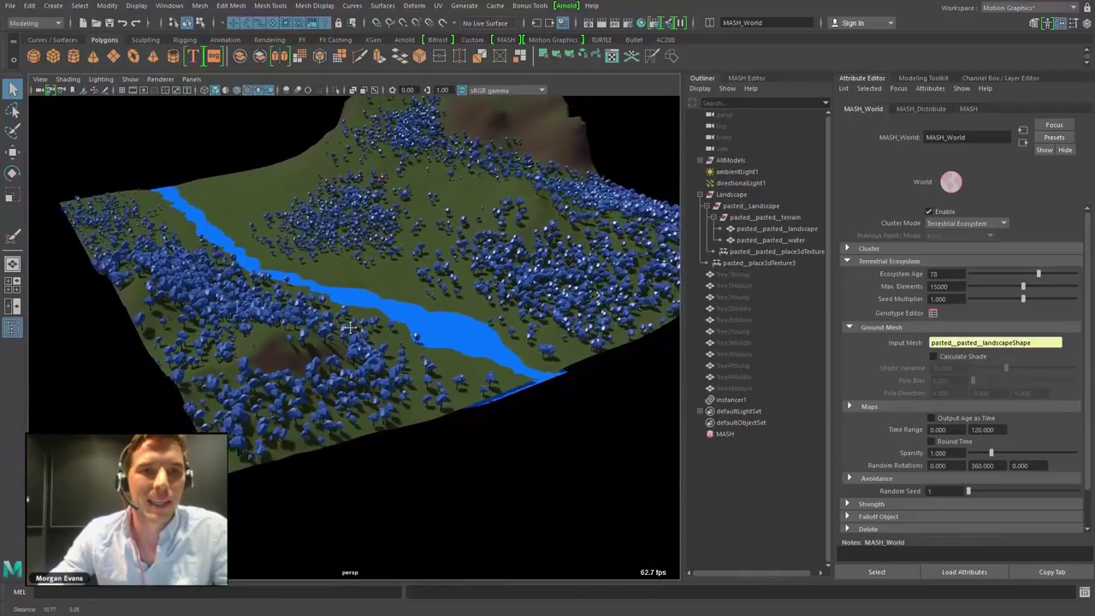
left_click_drag(422, 220, 333, 241, "alt")
Open the Genotype Editor and rename the default genotype to Blue Trees
left_click(932, 313)
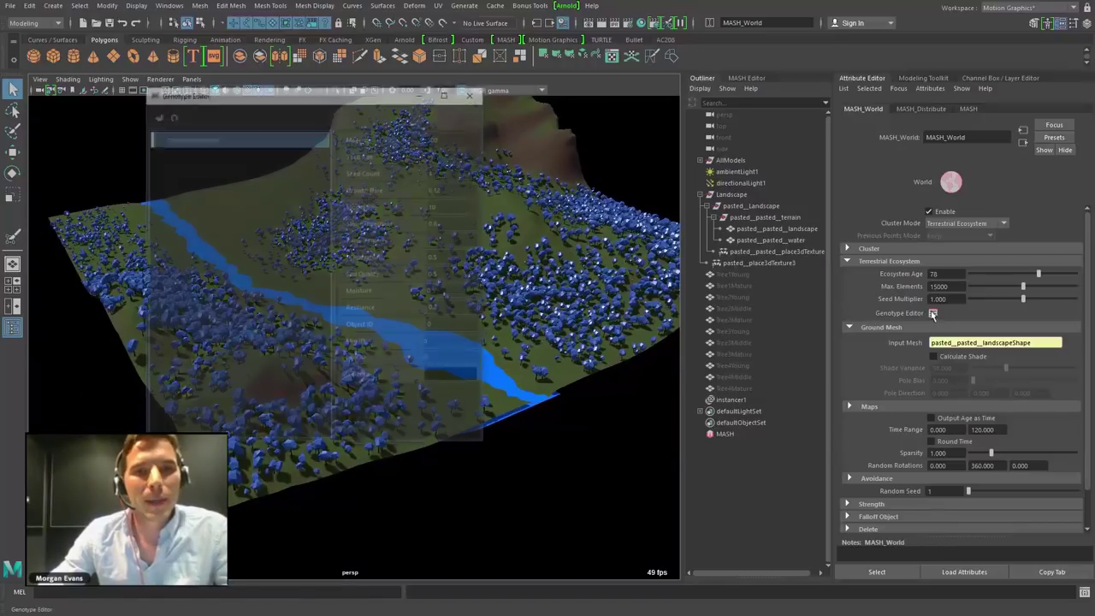
left_click_drag(299, 94, 771, 184)
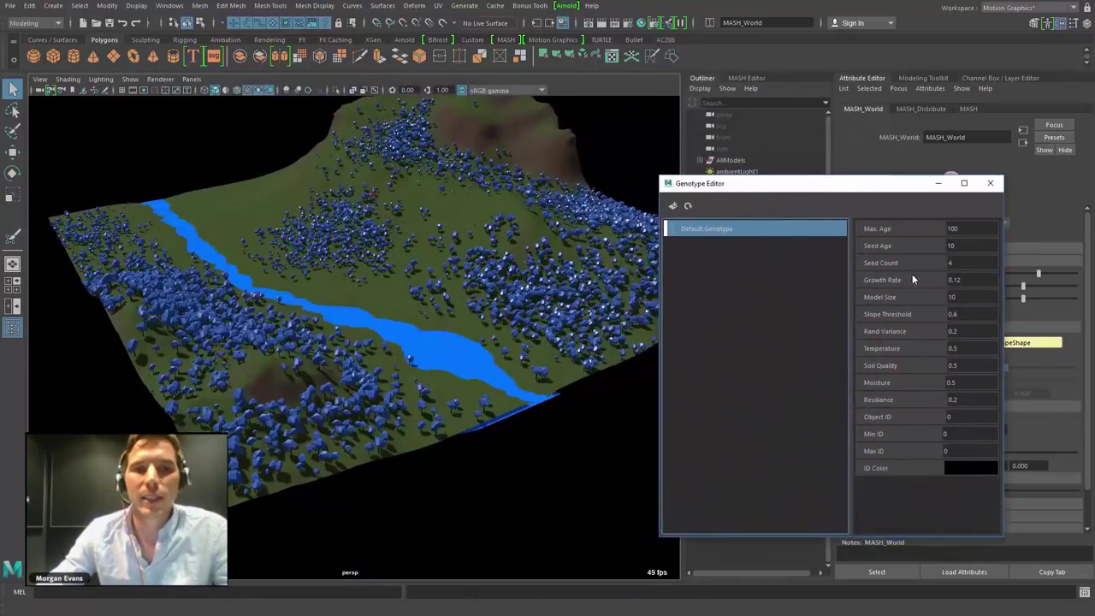
double_click(708, 229)
type("Blue Trees")
key("Return")
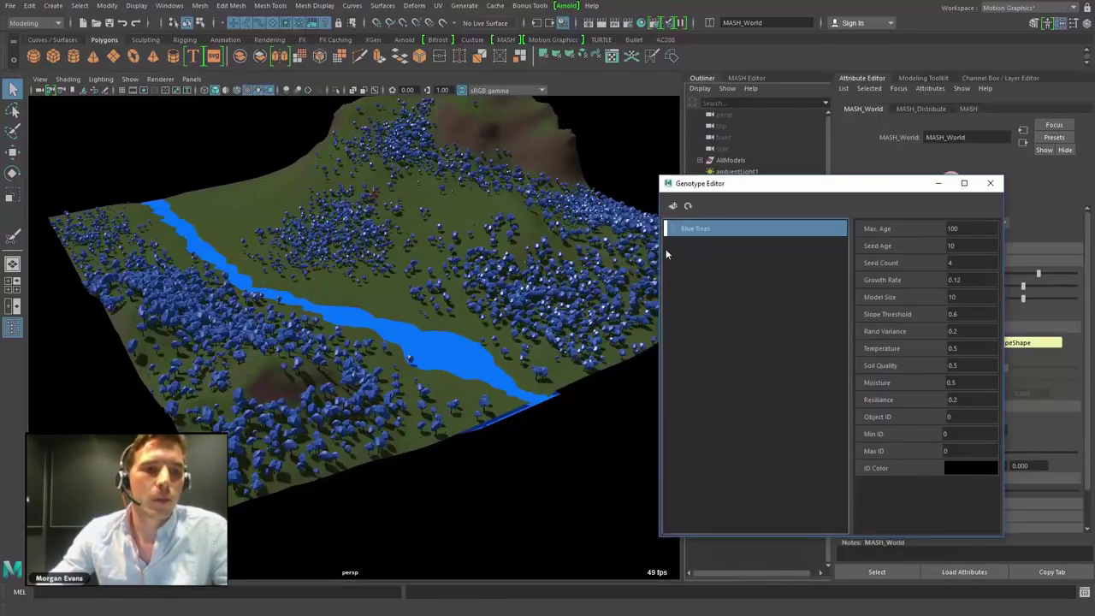
Give the Blue Trees genotype a blue colour tag and set its Min ID to 1 and Max ID to 2
right_click(715, 231)
mouse_move(776, 247)
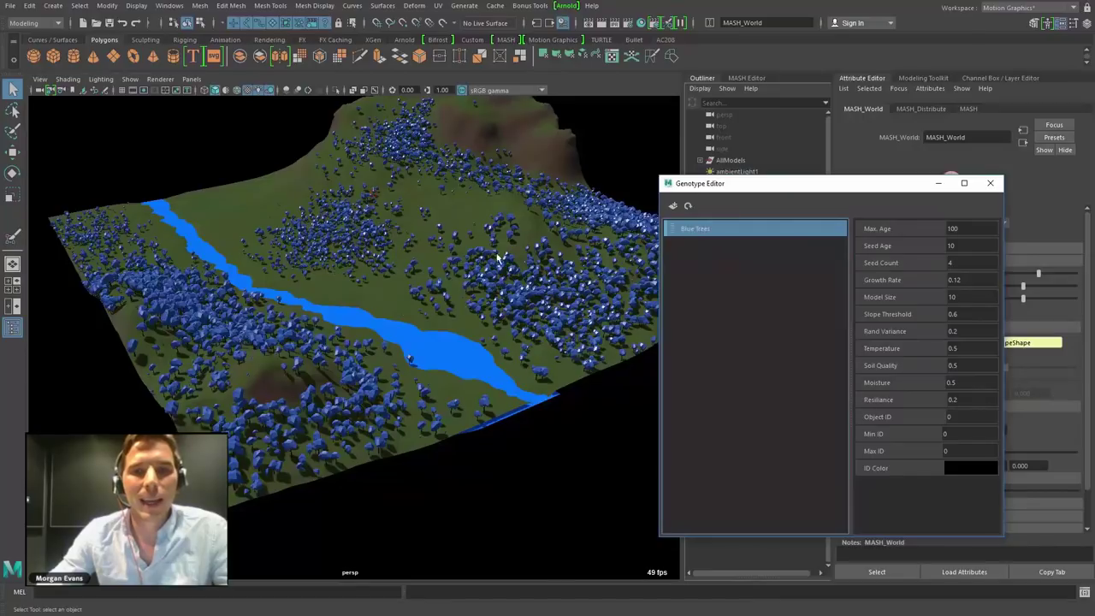
left_click_drag(376, 471, 416, 475, "alt")
left_click_drag(961, 434, 873, 455)
left_click_drag(962, 448, 906, 462)
type("2")
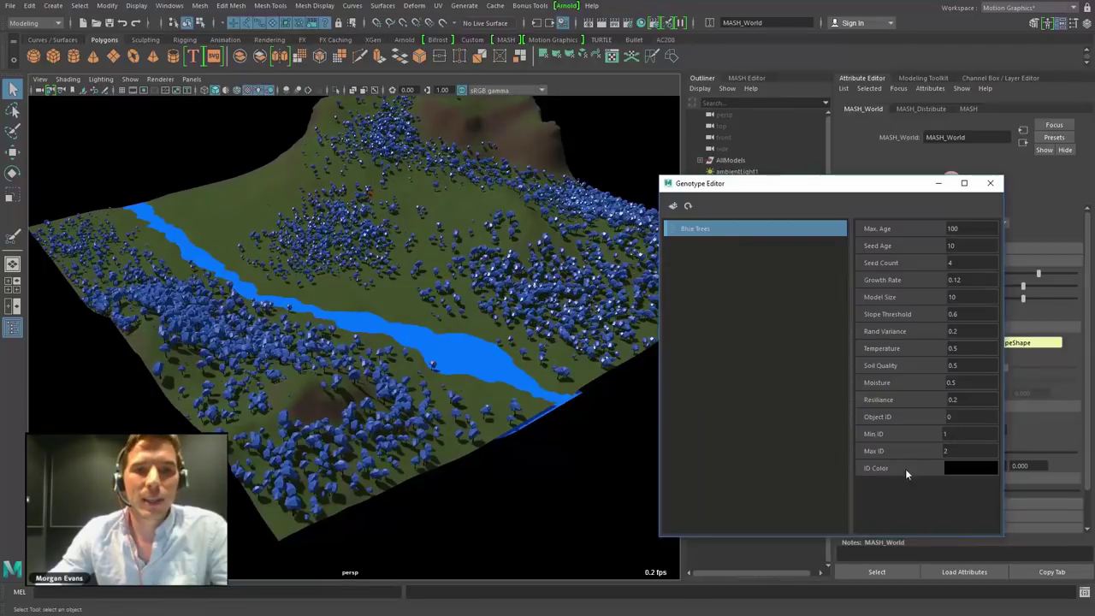
Reset the World node's Sparsity to 1
left_click_drag(488, 423, 556, 426, "alt")
left_click_drag(797, 186, 501, 135)
left_click_drag(998, 458, 899, 450)
type("1")
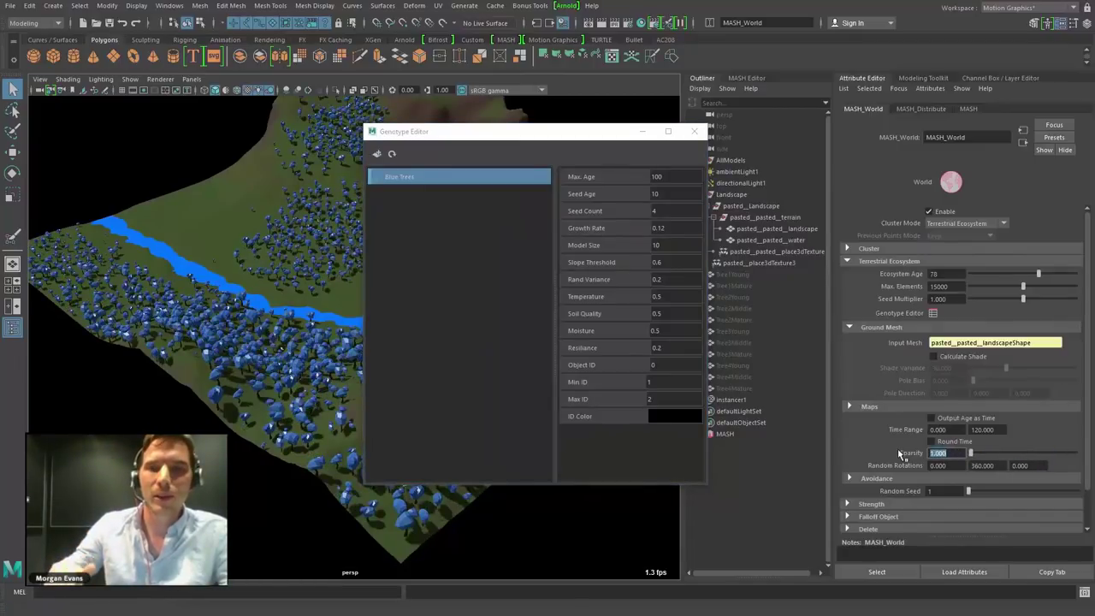
key("Return")
Set the Blue Trees genotype's Model Size to 12
double_click(667, 247)
type("15")
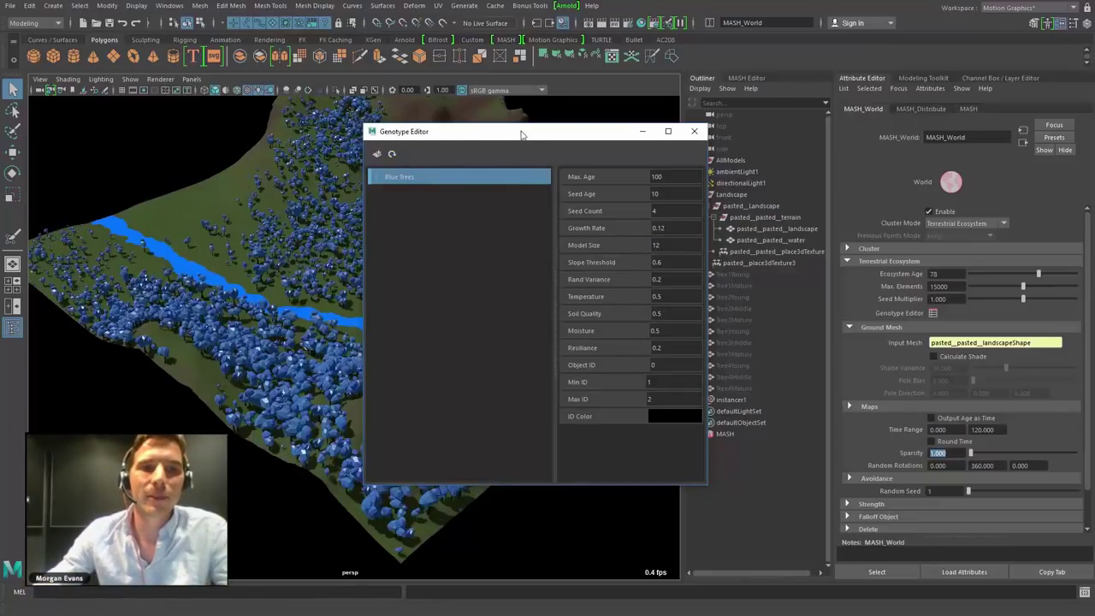
left_click_drag(519, 135, 544, 110)
Add a second genotype with Min ID 3 and Max ID 5
left_click(402, 127)
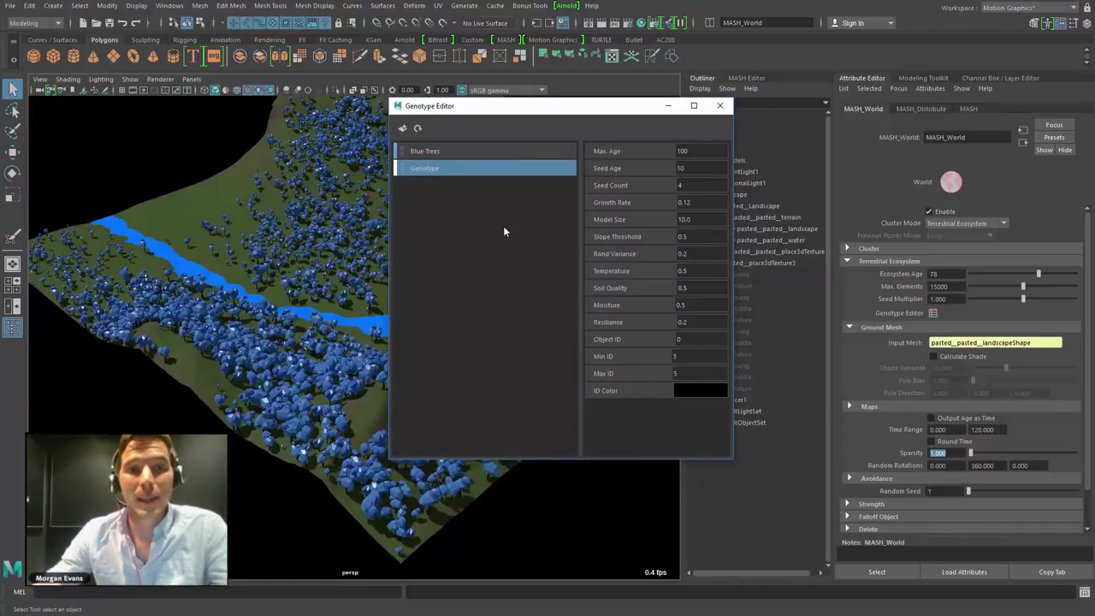
left_click_drag(465, 106, 720, 119)
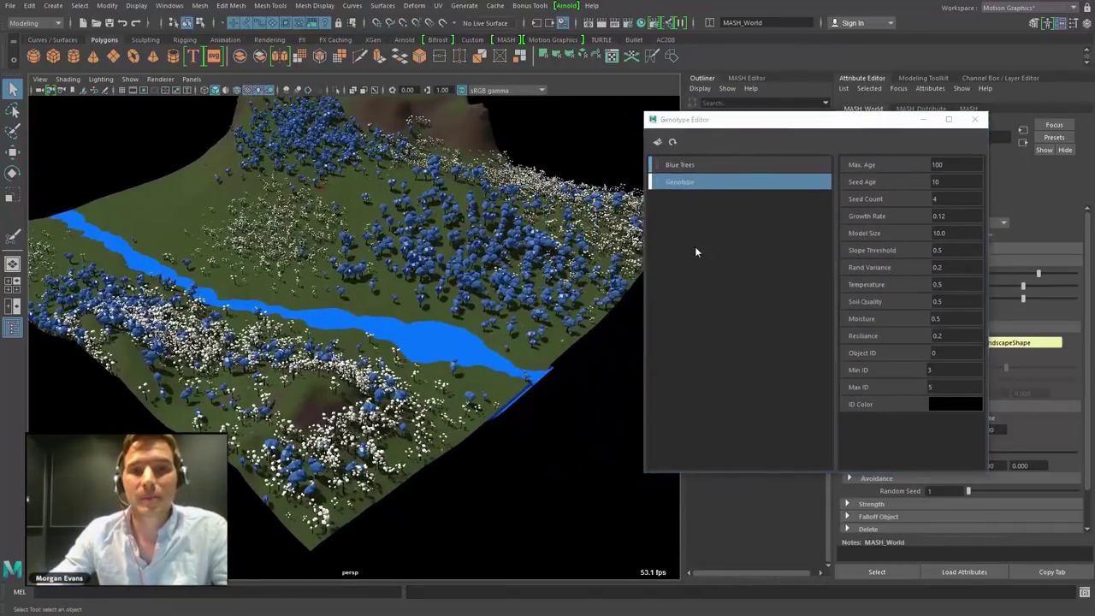
left_click_drag(382, 475, 524, 351, "alt")
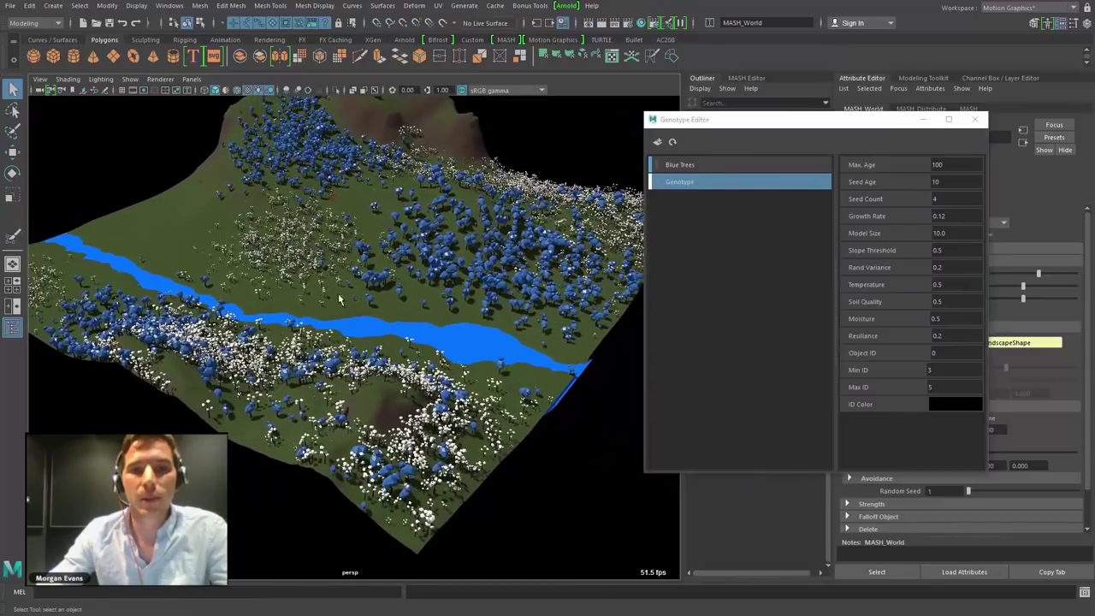
Add two more genotypes, giving the last one Min ID 9 and Max ID 11, and update the ecosystem
left_click(657, 141)
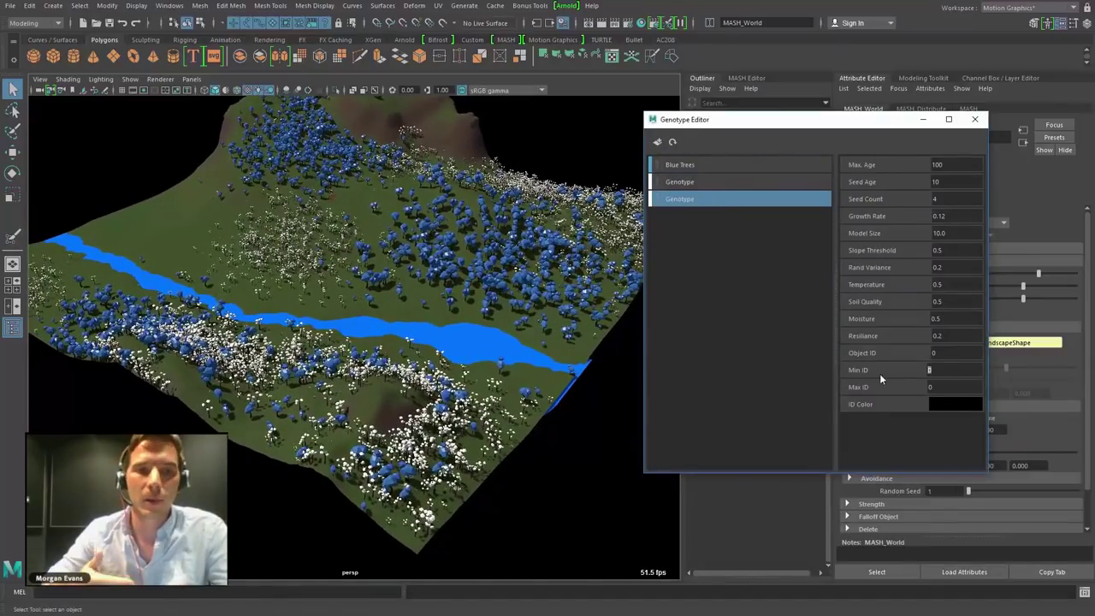
left_click(672, 141)
left_click(657, 142)
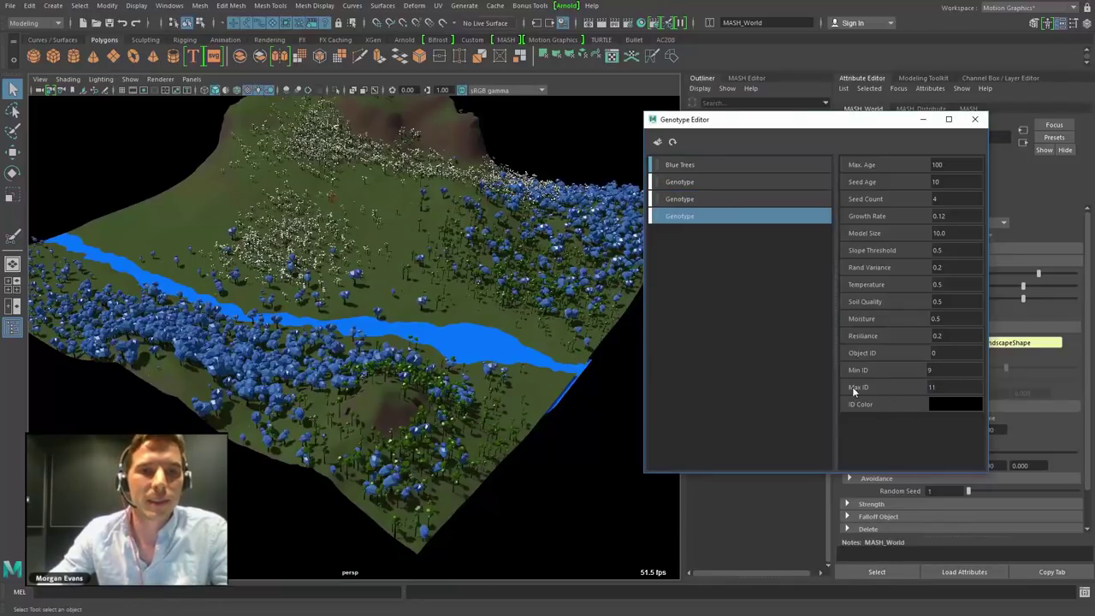
left_click(672, 142)
left_click_drag(503, 422, 511, 342, "alt")
Vary the tree layout by setting the World node's Random Seed to 25
left_click_drag(857, 121, 711, 61)
left_click_drag(968, 491, 979, 491)
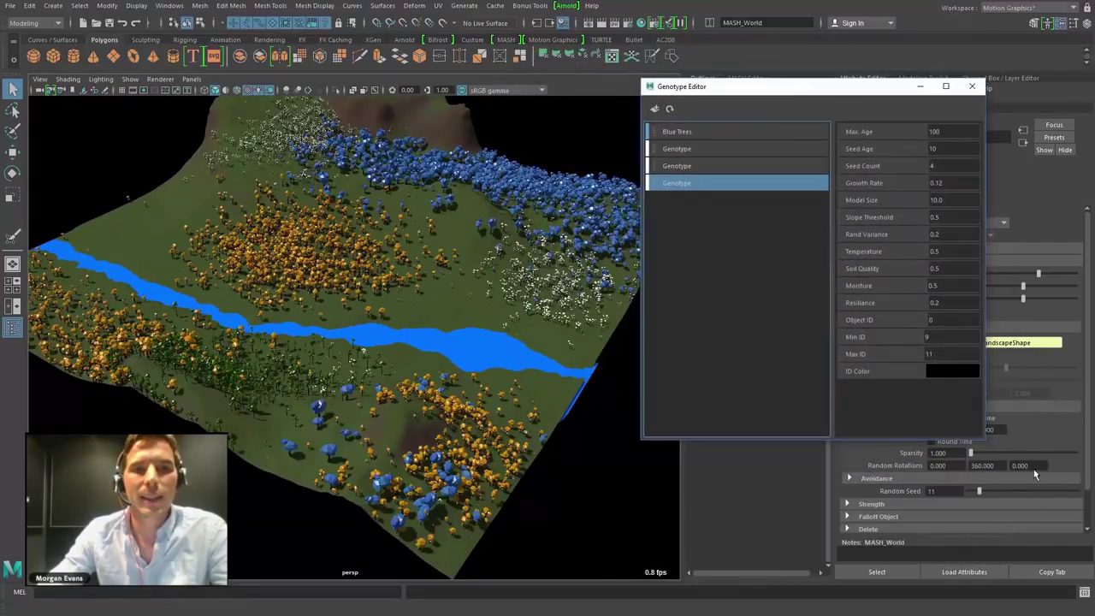
left_click_drag(479, 342, 547, 321, "alt")
left_click(986, 492)
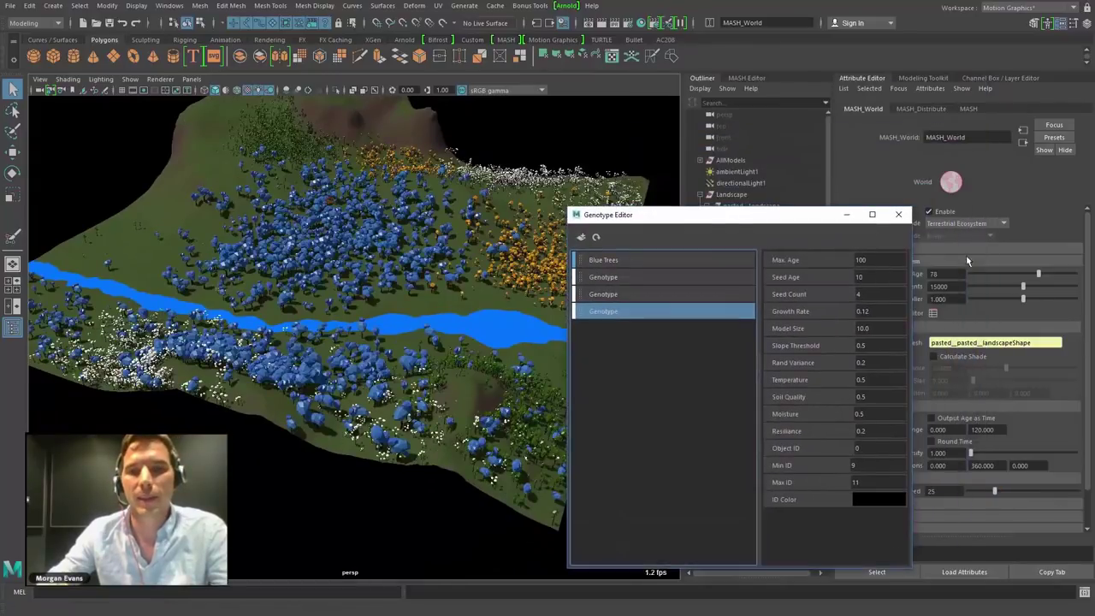
Increase the World node's Ecosystem Age further to thicken the forest, and select the second genotype
left_click_drag(1045, 274, 1055, 274)
left_click_drag(370, 416, 342, 398, "alt")
right_click(598, 280)
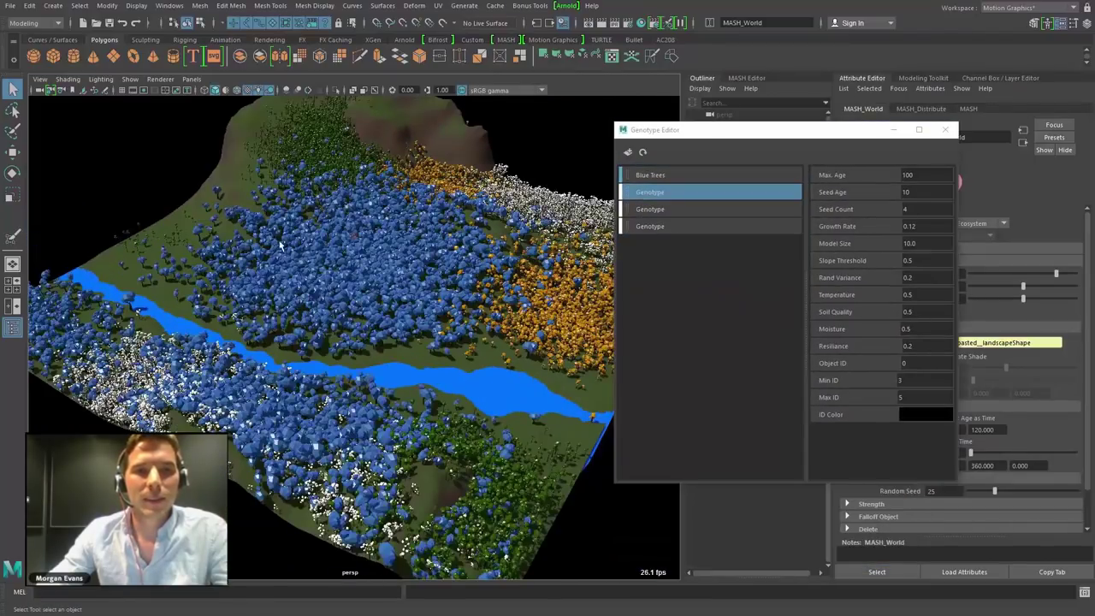
Set the Blue Trees genotype's Seed Age to 20 and Seed Count to 2, and update the ecosystem
double_click(938, 188)
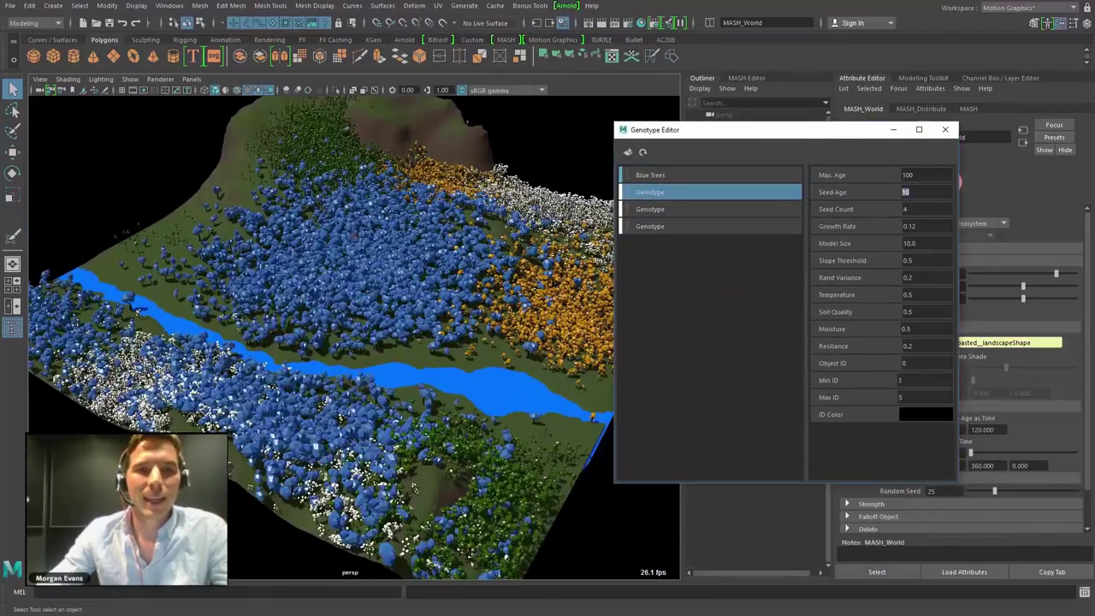
left_click(708, 173)
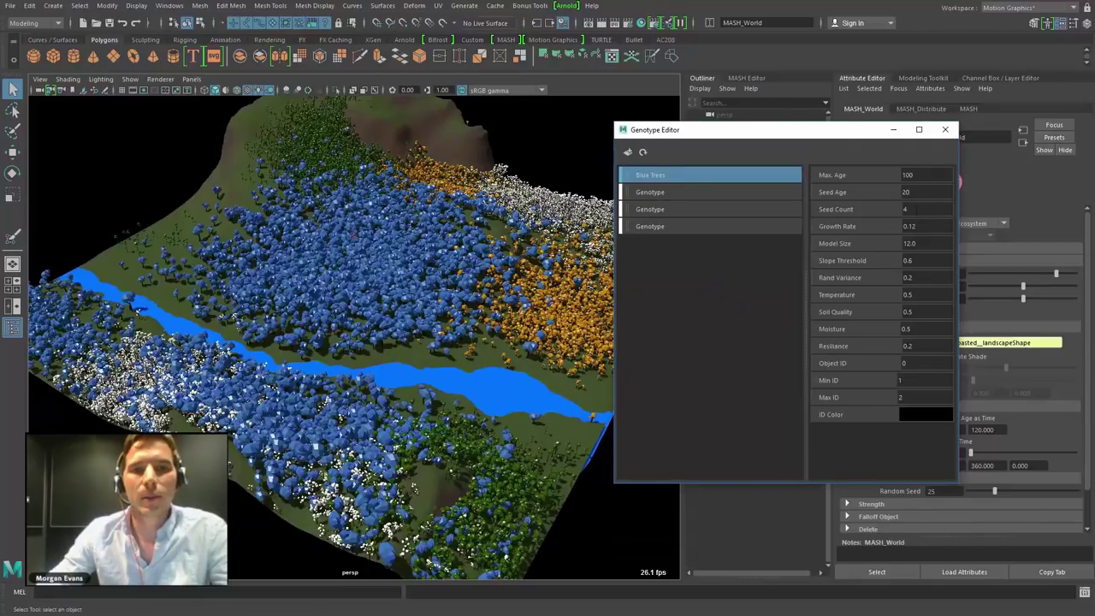
left_click(629, 152)
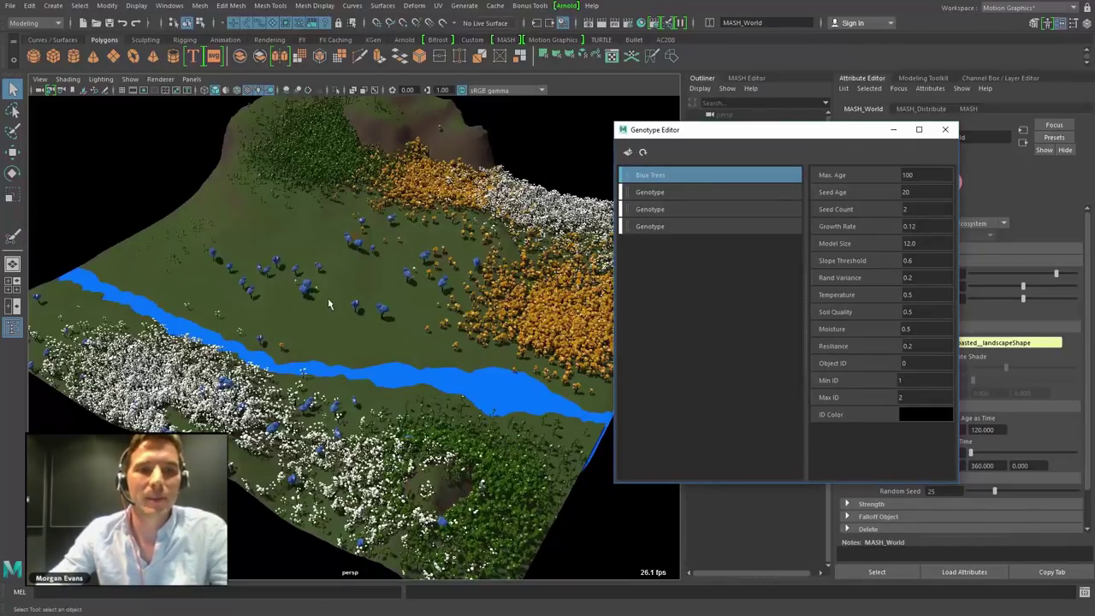
Try Seed Counts of 4 and 6 for the Blue Trees genotype, updating the ecosystem each time
double_click(928, 211)
type("4")
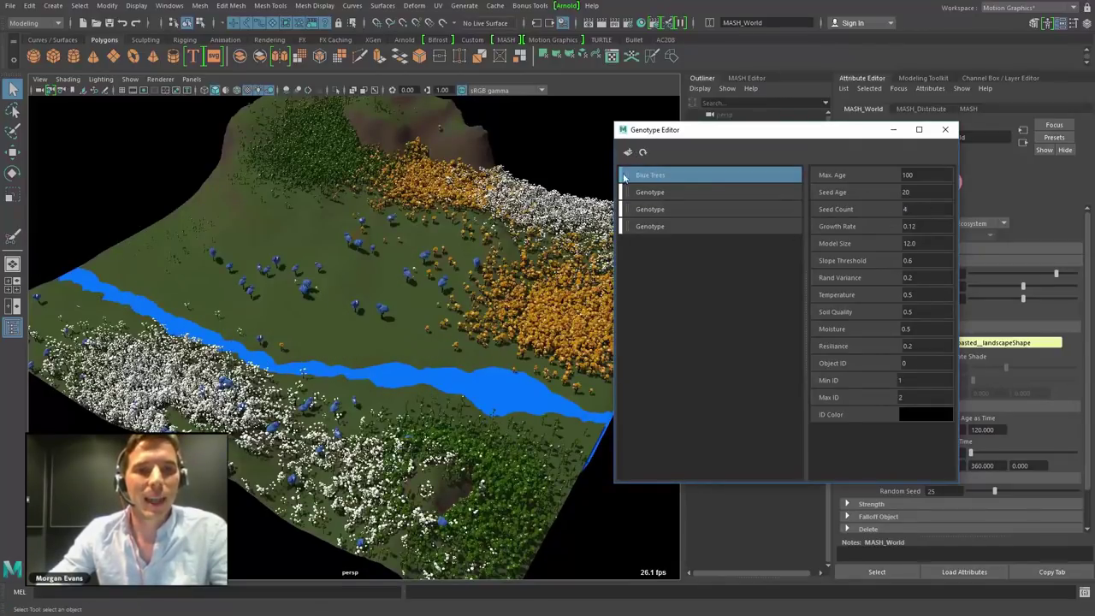
left_click(643, 153)
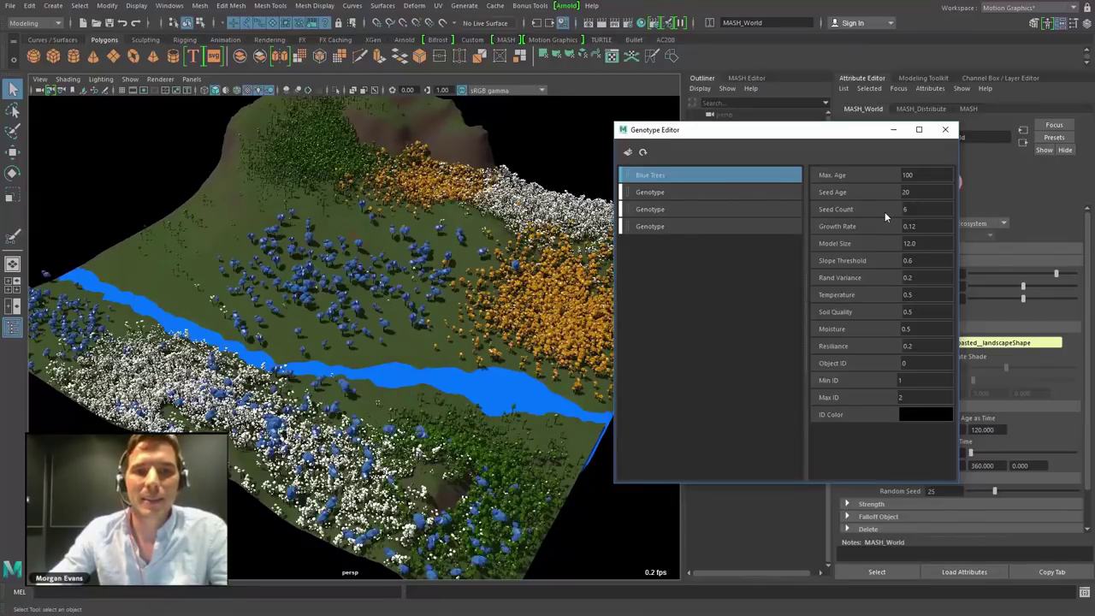
left_click(642, 153)
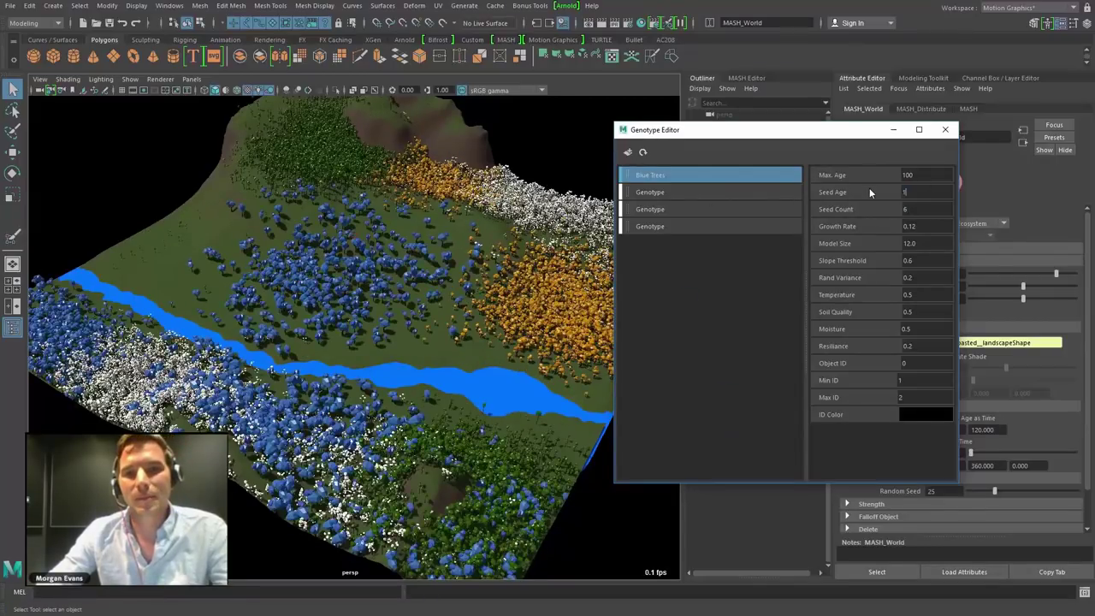
Restore the Blue Trees genotype to Seed Age 10 and Seed Count 4, and update the ecosystem
left_click(642, 152)
type("4")
key("Return")
left_click(642, 153)
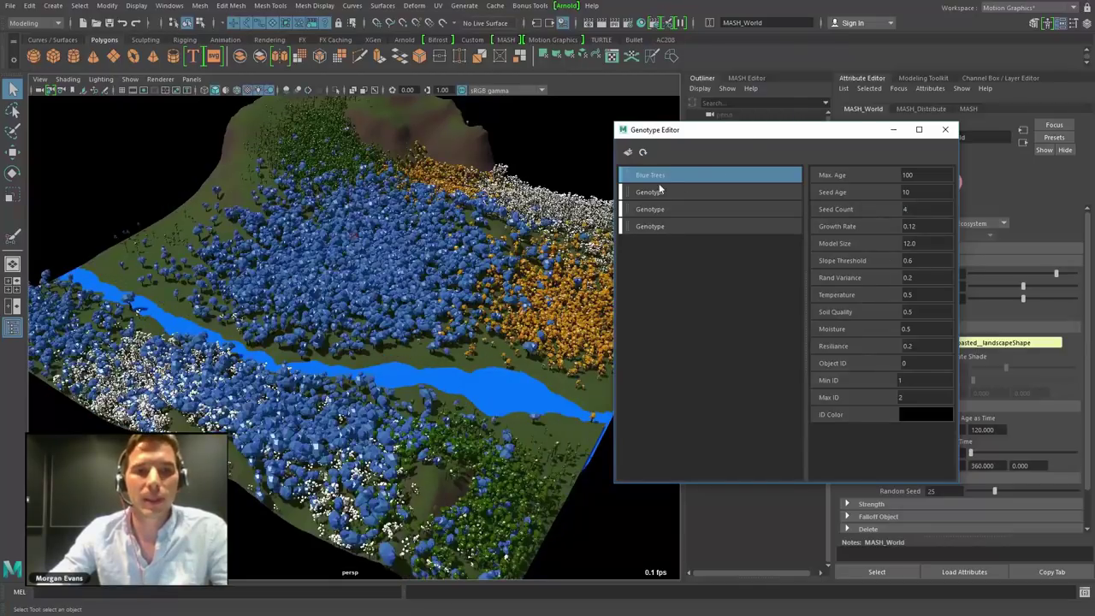
Close the Genotype Editor and select the landscape mesh along the river
left_click(945, 130)
left_click_drag(522, 350, 342, 385, "alt")
right_click_drag(305, 426, 398, 379, "alt")
left_click(399, 379)
middle_click_drag(448, 525, 450, 486, "alt")
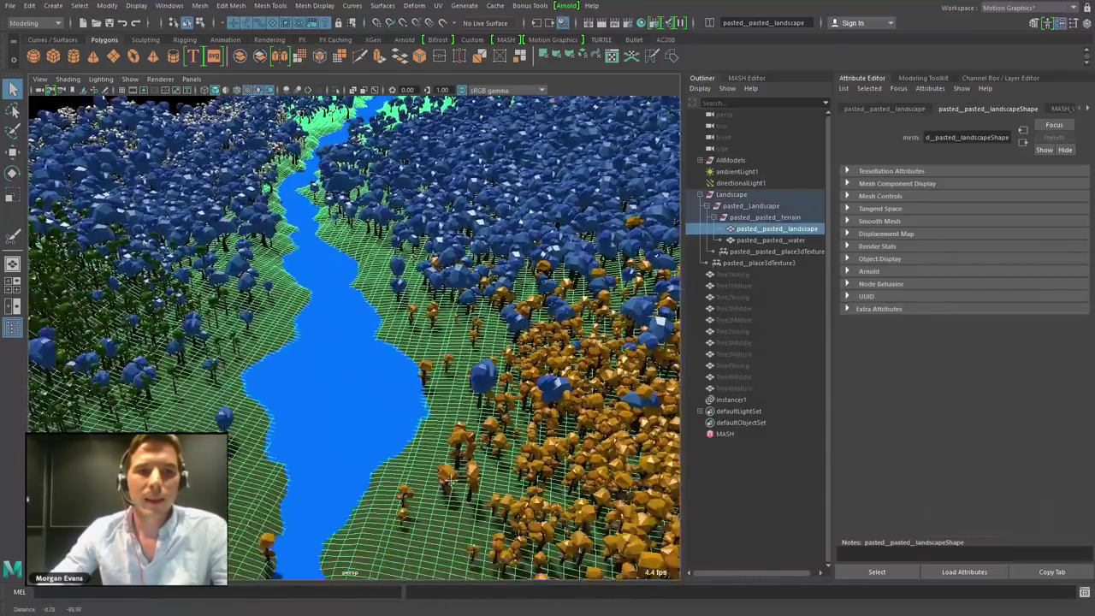
scroll(504, 411, "down", 4)
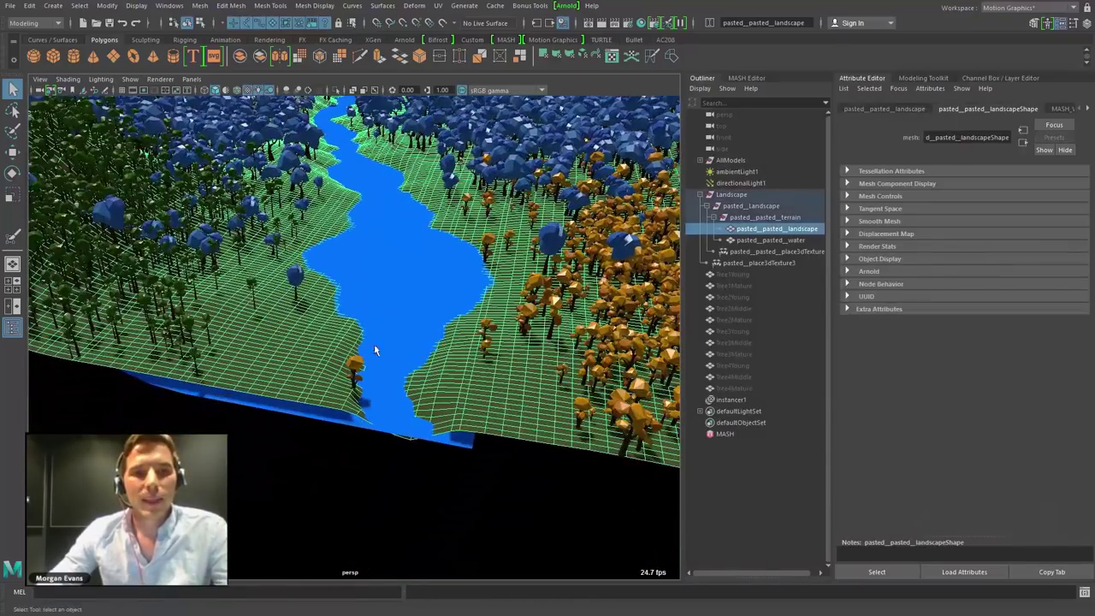
Toggle on the display of the landscape mesh's vertex colors
middle_click_drag(381, 342, 357, 398, "alt")
left_click_drag(357, 398, 418, 404, "alt")
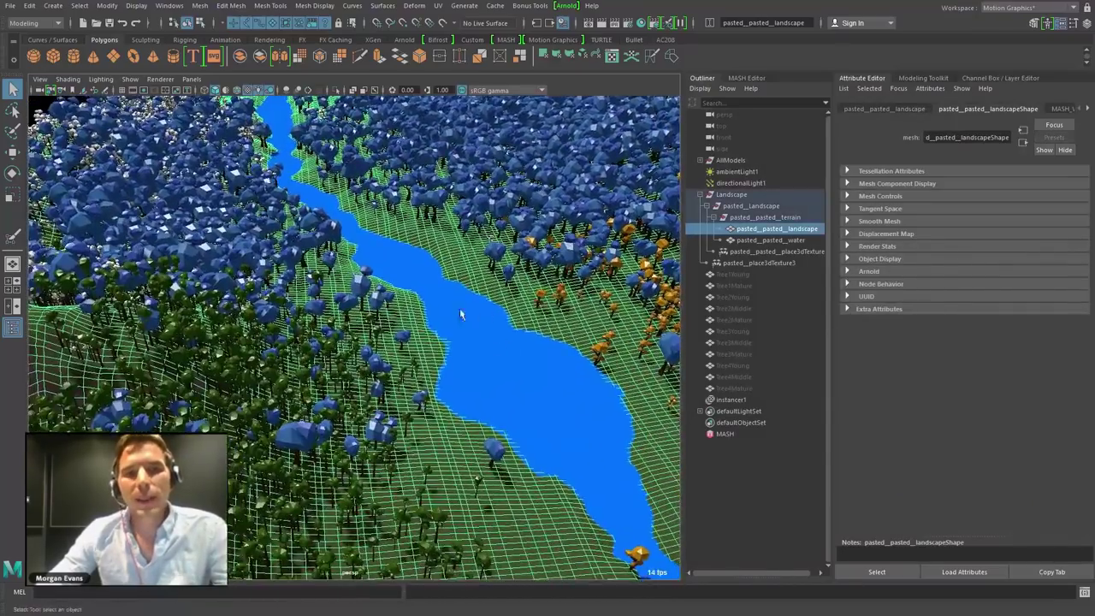
left_click_drag(587, 440, 411, 388, "alt")
left_click(307, 7)
left_click(357, 344)
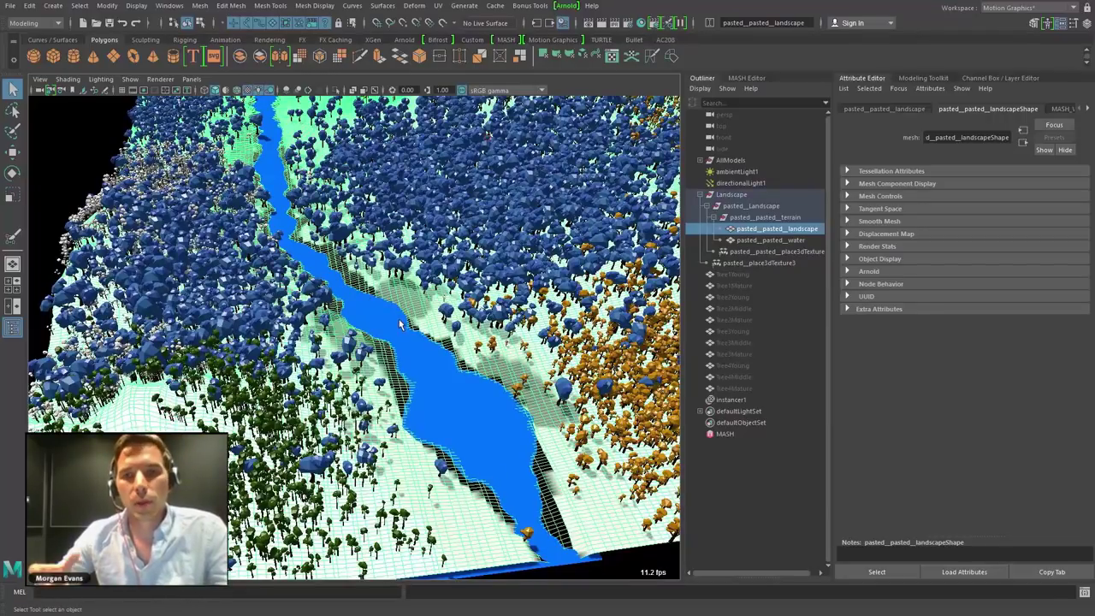
Paint a black vertex-color strip on the landscape from the river up through the blue trees with the Paint Vertex Color Tool
mouse_move(402, 328)
left_mouse_down("alt")
mouse_move(181, 380)
mouse_move(299, 361)
left_mouse_up("alt")
mouse_move(301, 360)
right_mouse_down()
mouse_move(311, 538)
mouse_move(391, 587)
mouse_move(485, 590)
right_mouse_up()
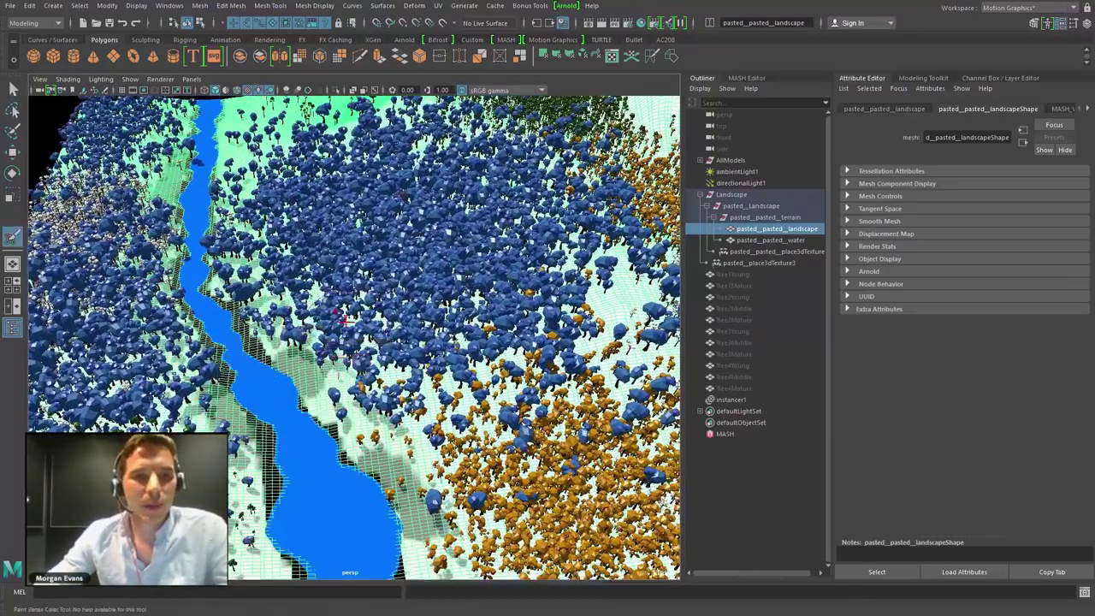
double_click(13, 237)
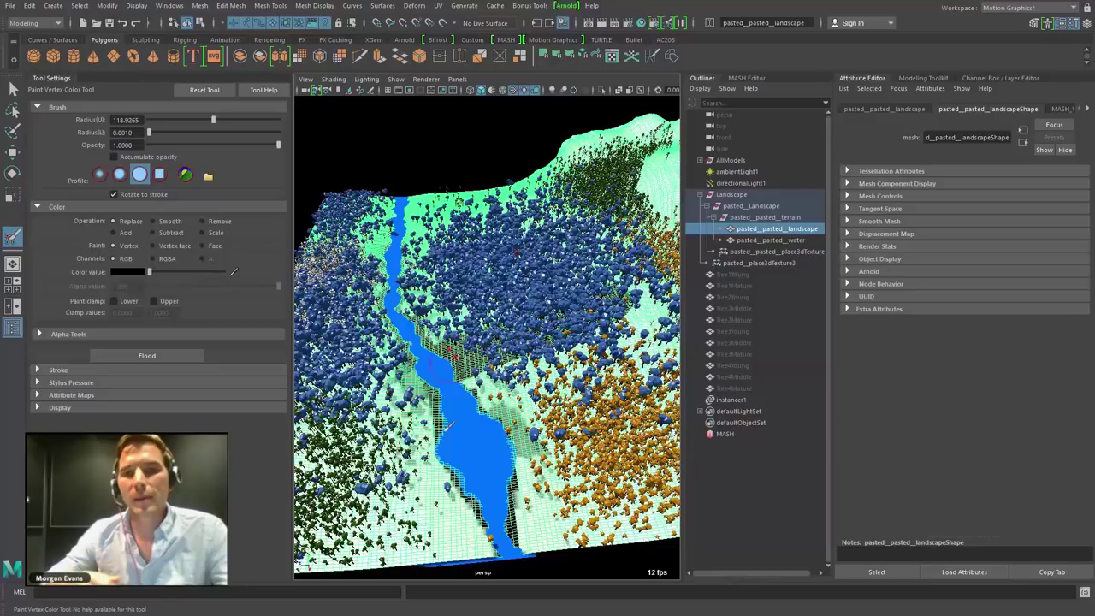
key("q")
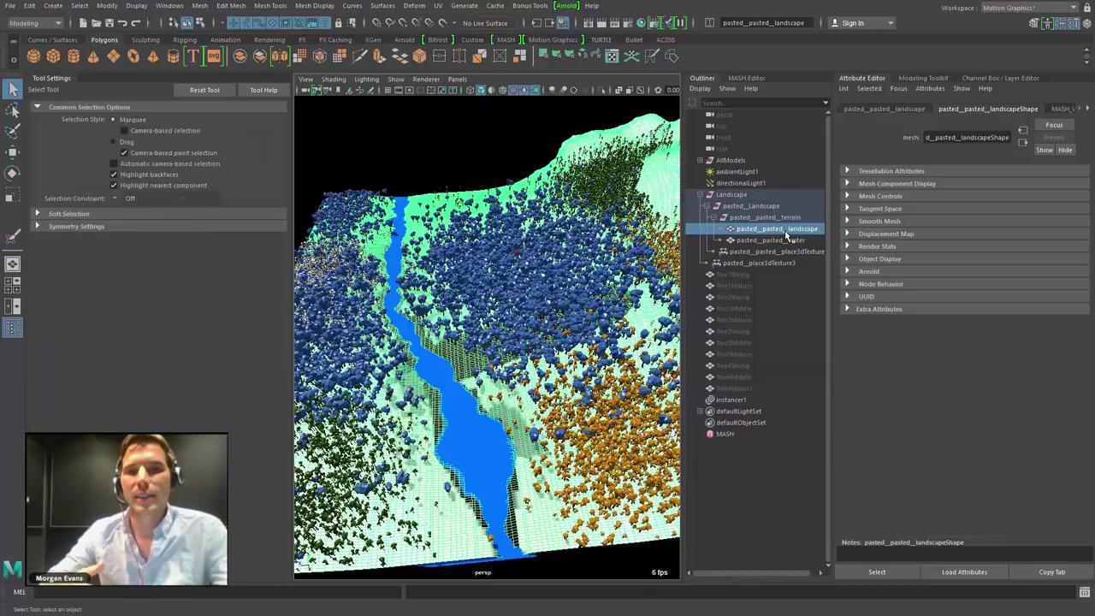
Open the MASH_World node's Genotype Editor and update the ecosystem to use the painted black strip
left_click(750, 80)
left_click(784, 123)
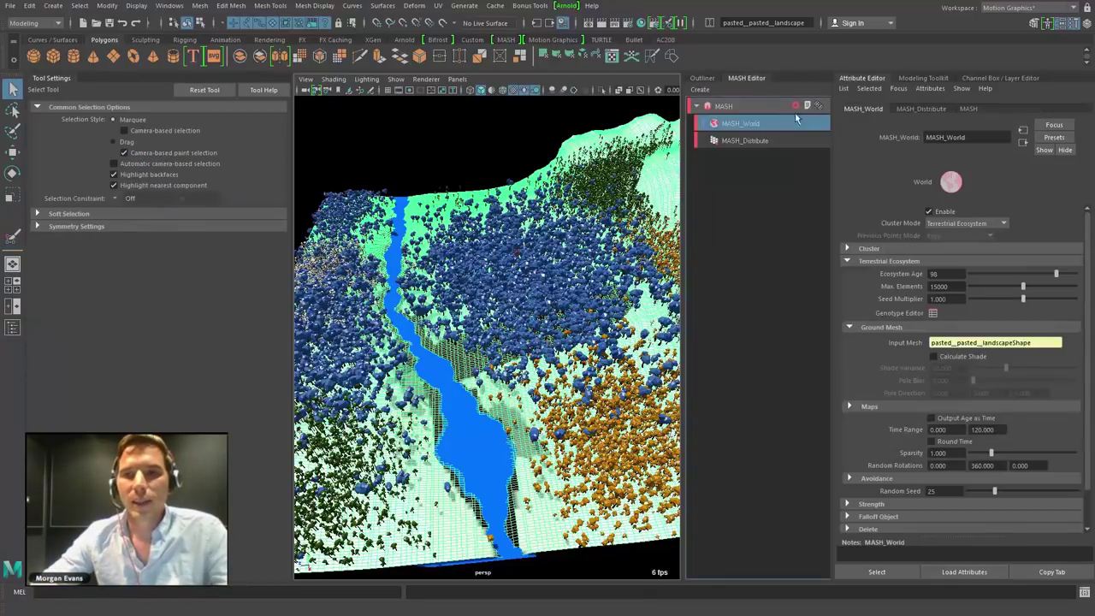
left_click(932, 313)
left_click_drag(290, 94, 853, 137)
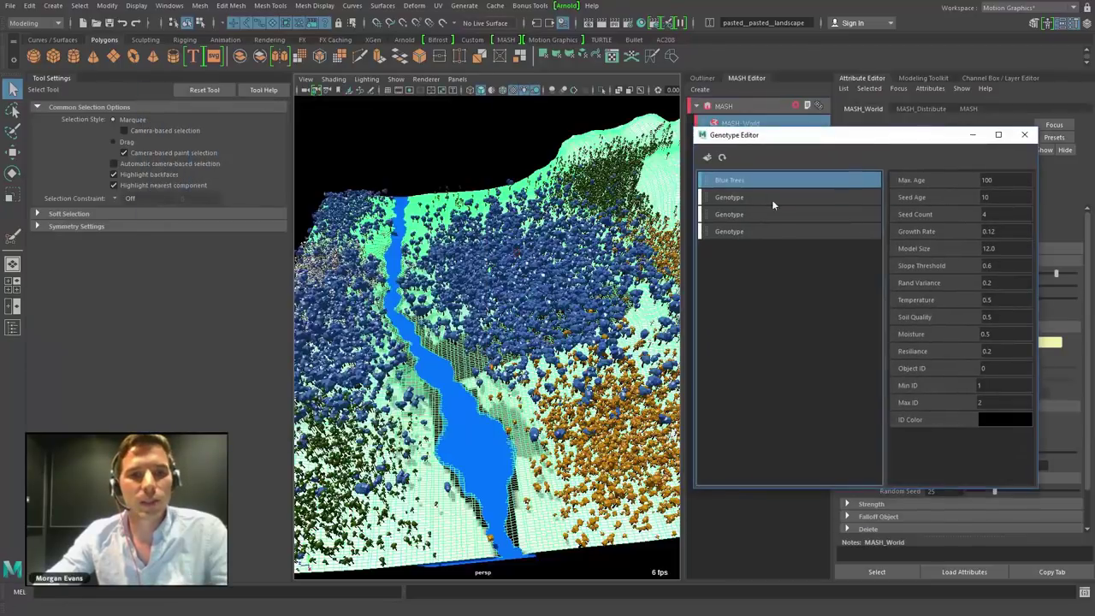
left_click(722, 157)
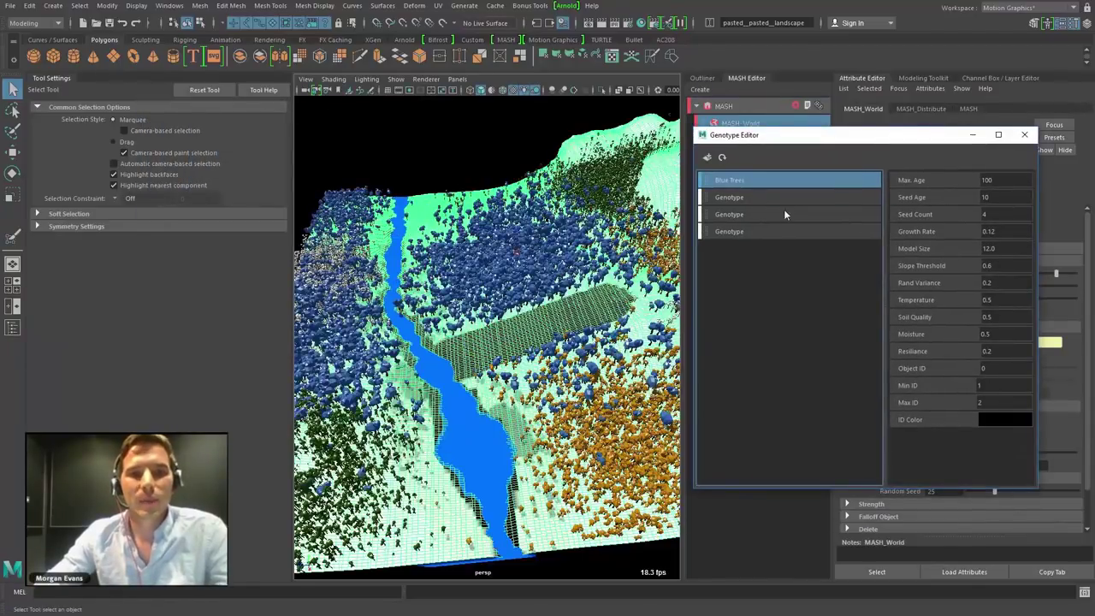
Close the Genotype Editor and paint a white vertex-color band across the black strip on the landscape
left_click(1024, 134)
left_click_drag(474, 383, 528, 337, "alt")
right_click_drag(529, 337, 615, 346, "alt")
left_click_drag(615, 346, 498, 386, "alt")
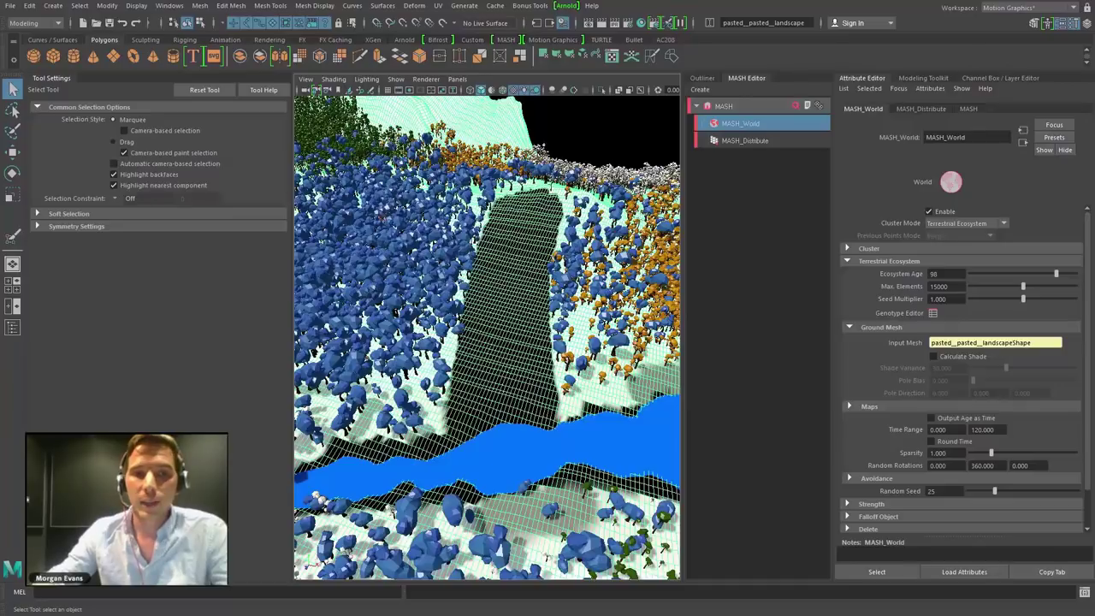
left_click(507, 334)
left_click(12, 237)
left_click_drag(151, 272, 229, 271)
mouse_move(479, 272)
left_mouse_down()
mouse_move(531, 274)
mouse_move(502, 278)
mouse_move(564, 244)
left_mouse_up()
Reopen the MASH_World Genotype Editor and update the ecosystem to include the white band
left_click(740, 123)
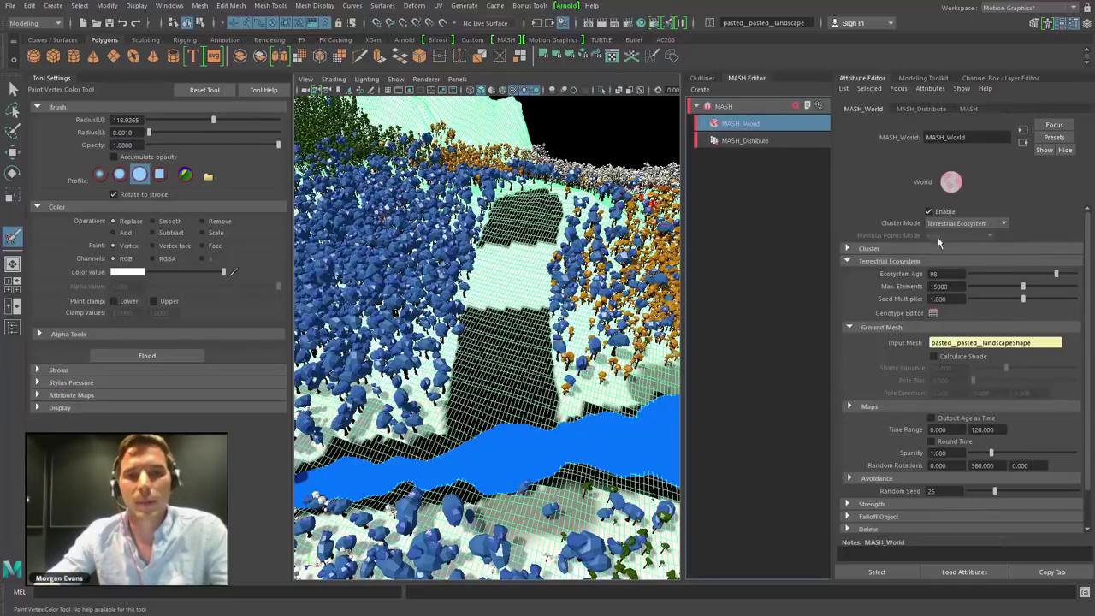
left_click(934, 314)
left_click_drag(316, 91, 855, 135)
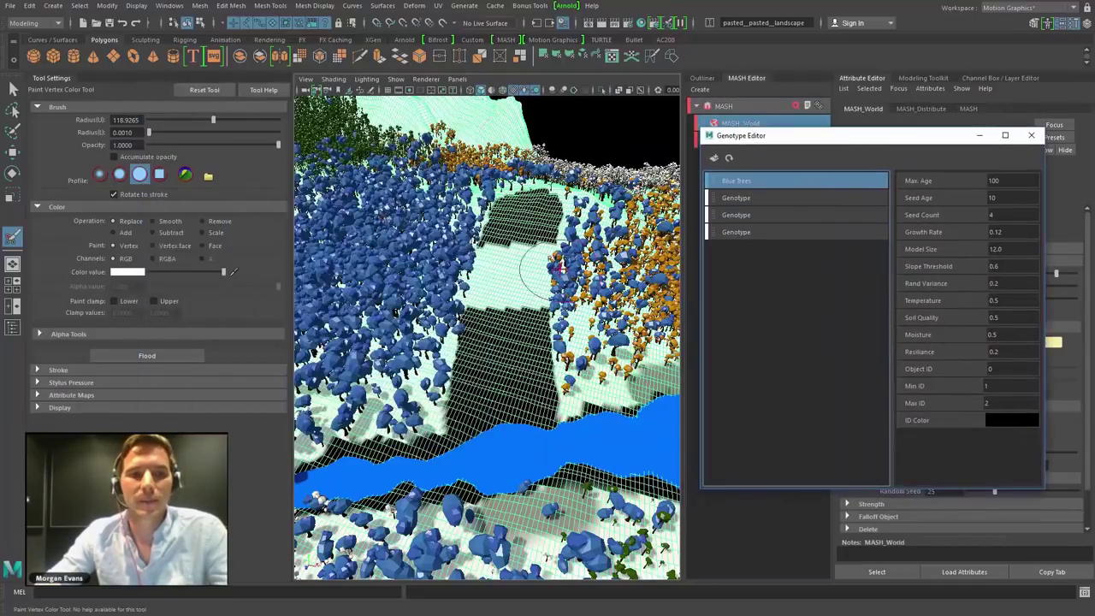
left_click(729, 159)
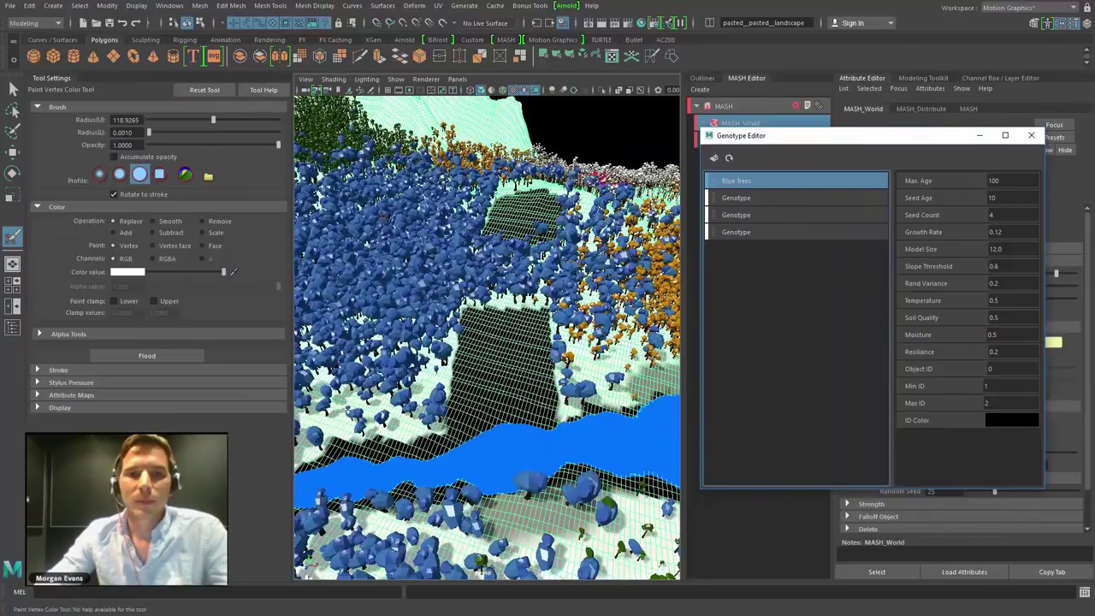
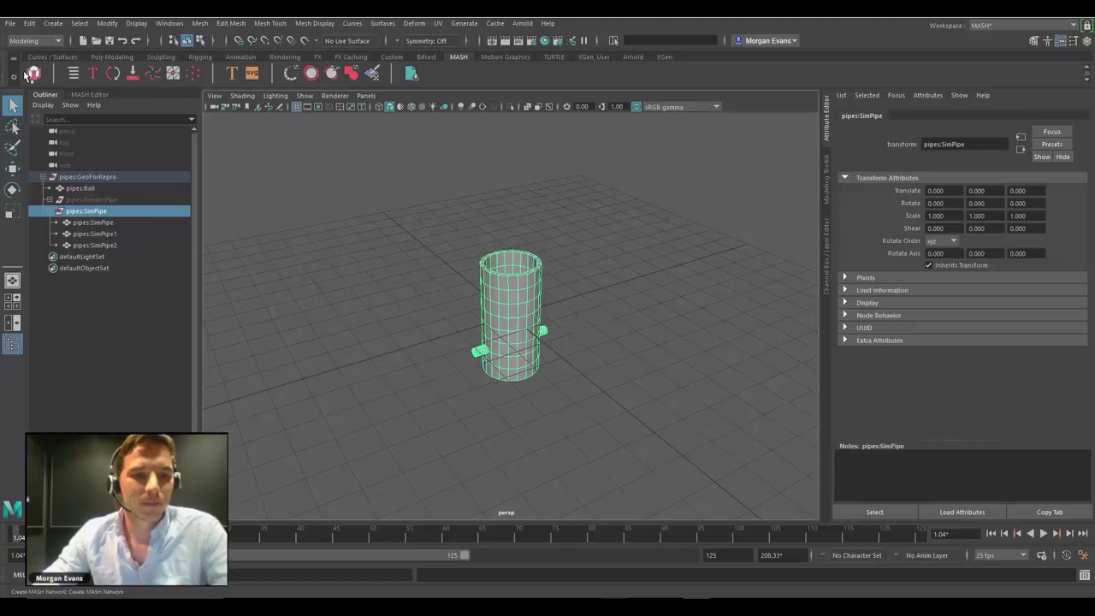
Create a MASH network from pipes:SimPipe and another from pipes:Ball
left_click(34, 73)
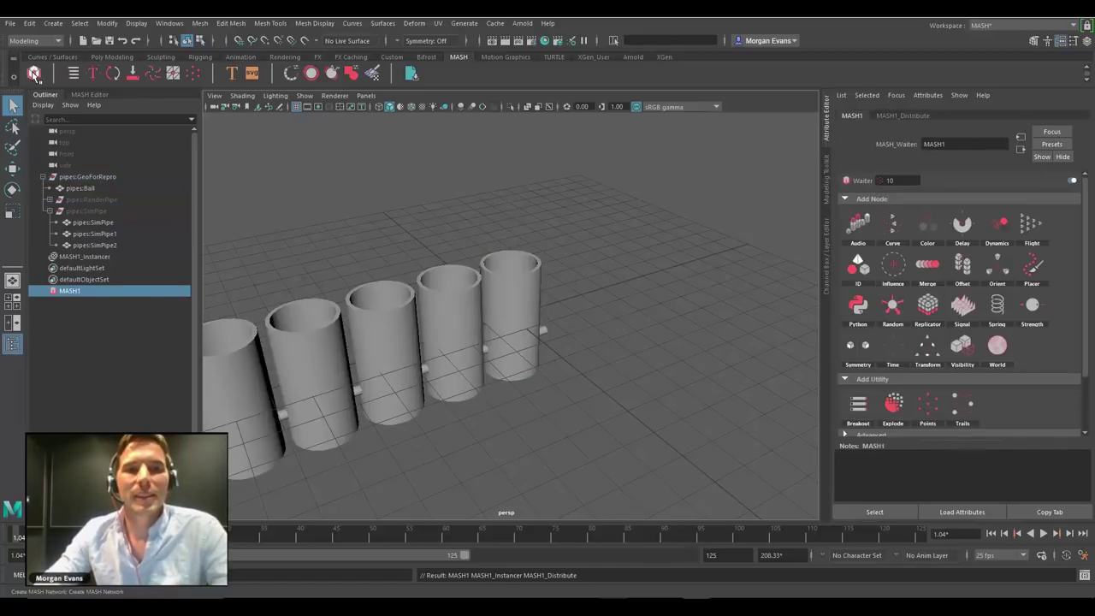
left_click(89, 94)
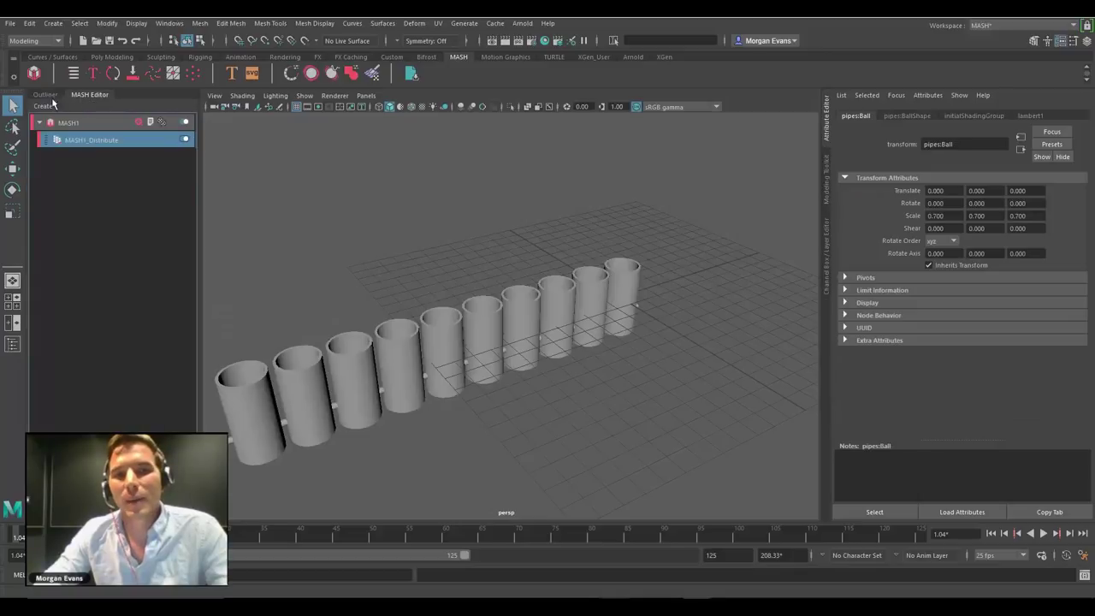
left_click(44, 105)
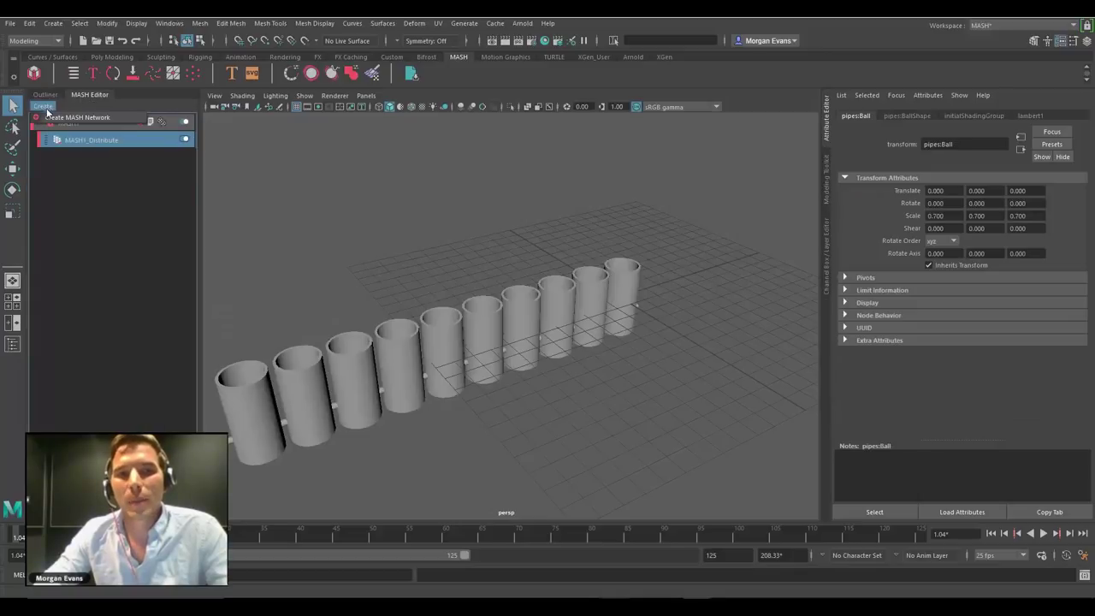
left_click(56, 122)
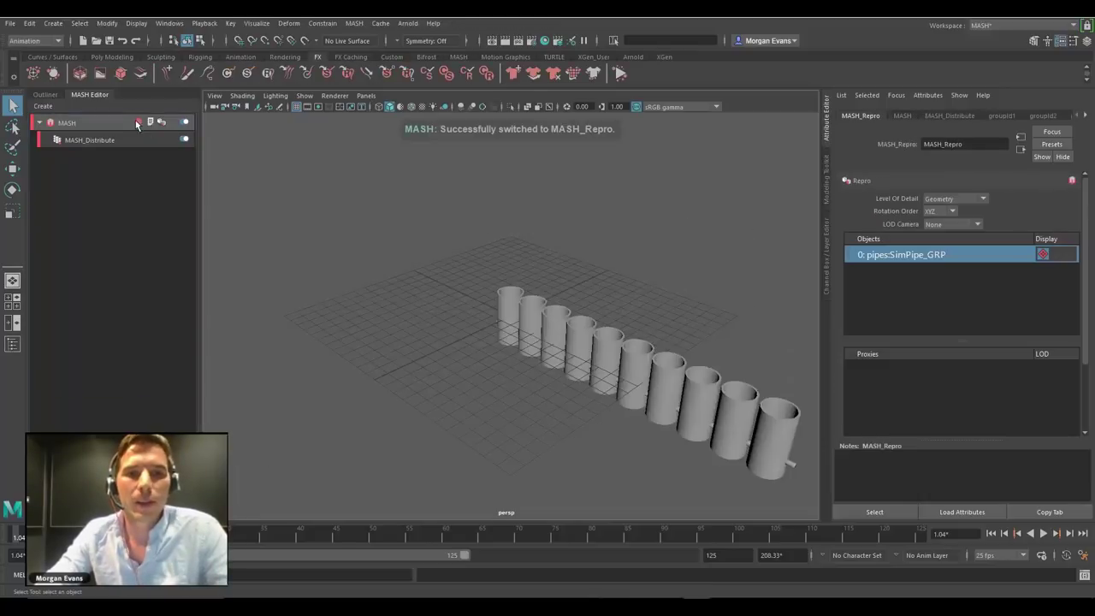
Add a Dynamics node to the pipe MASH network and play the simulation
right_click(136, 122)
left_click(180, 184)
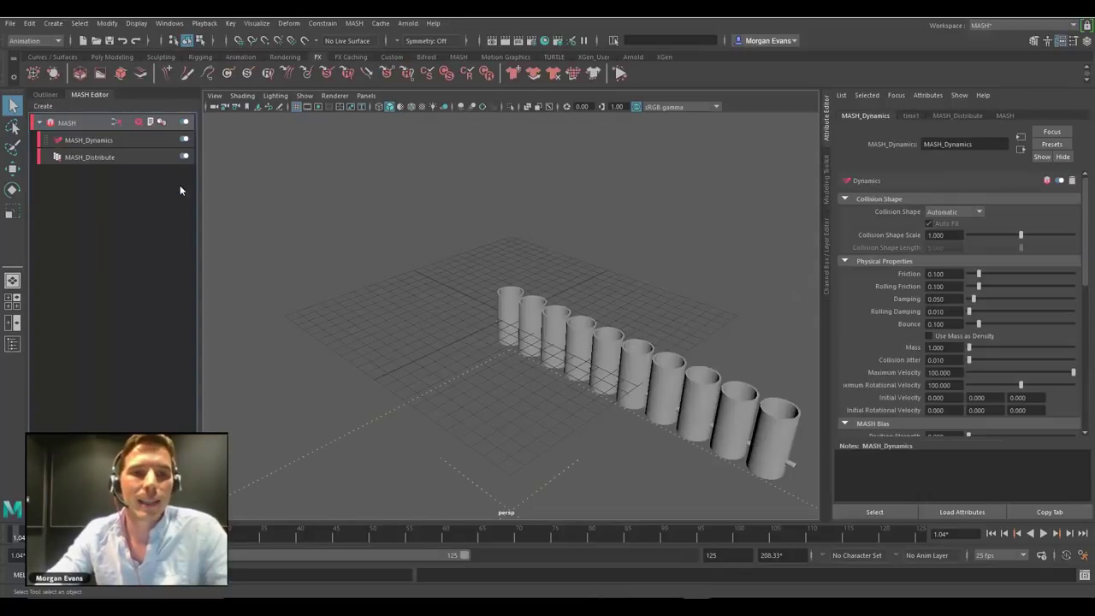
left_click(1041, 532)
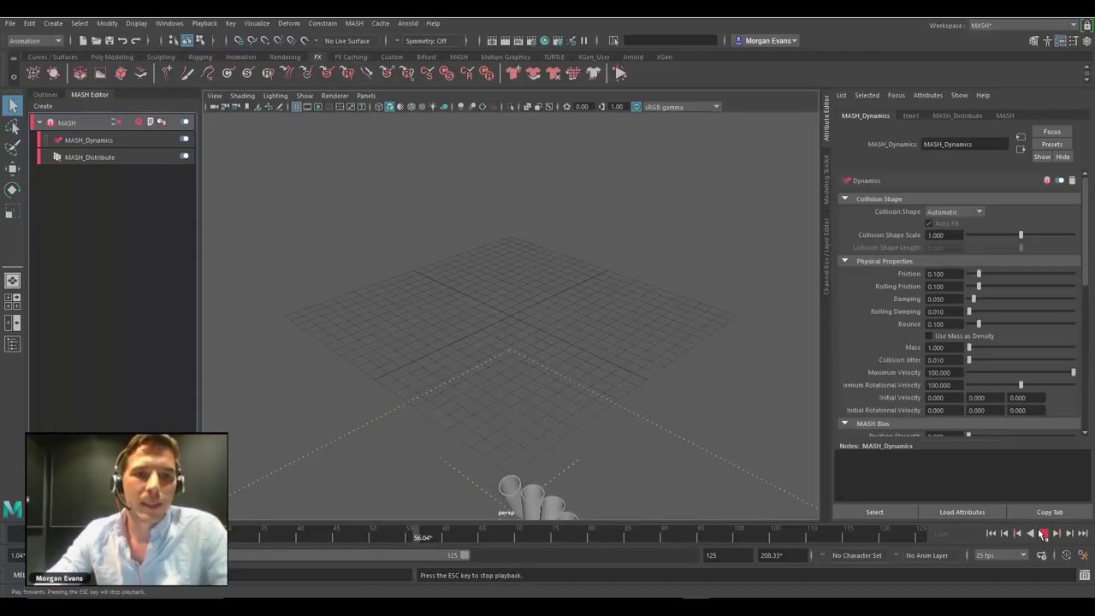
right_click_drag(616, 376, 513, 360, "alt")
middle_click_drag(513, 360, 492, 334, "alt")
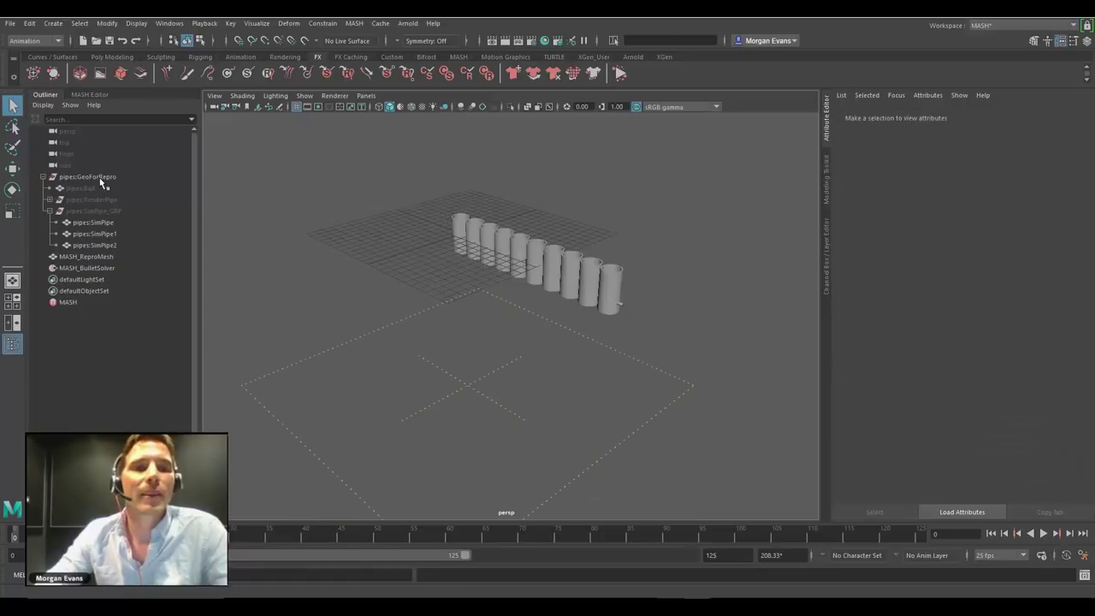
Create a second MASH network from the pipes:Ball object
left_click(93, 185)
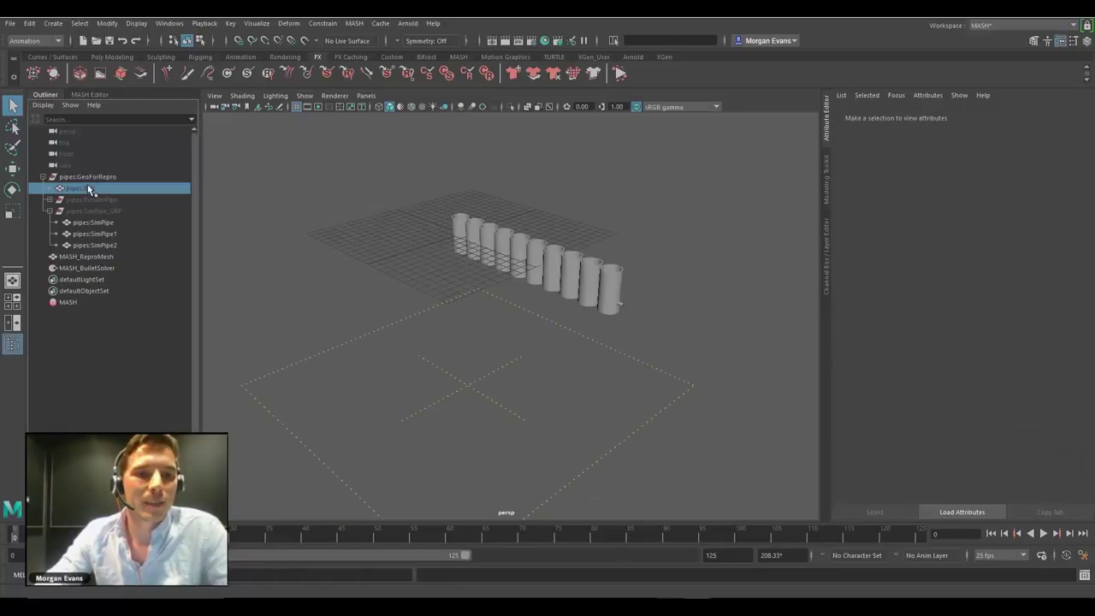
left_click(87, 94)
left_click(42, 105)
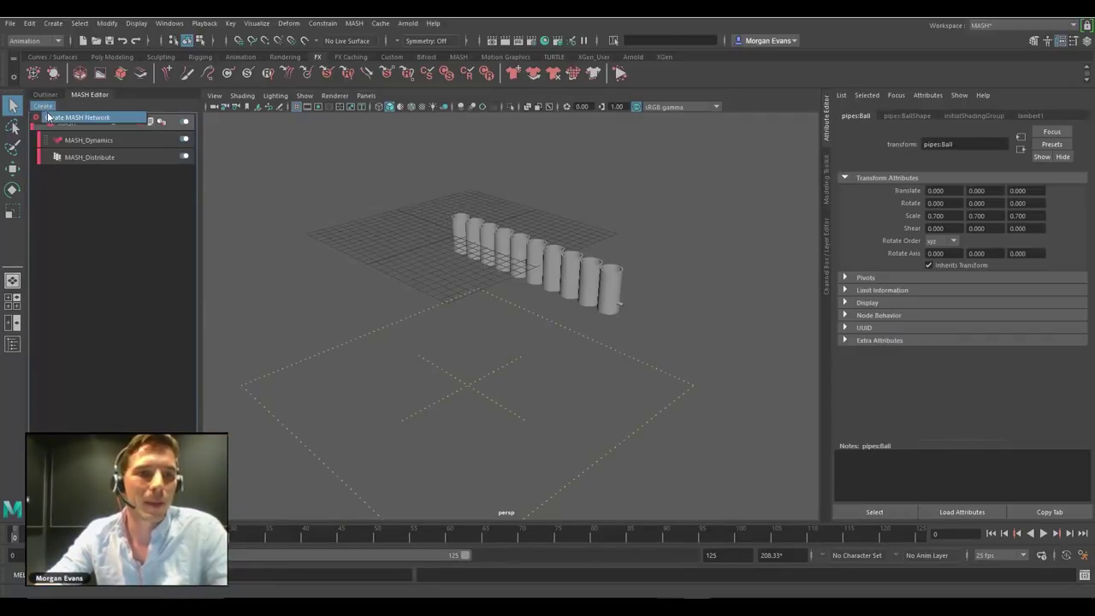
left_click(49, 117)
Add a Transform node to the ball network and raise its locator to about 7.53 in Y, above the pipes
left_click(150, 174)
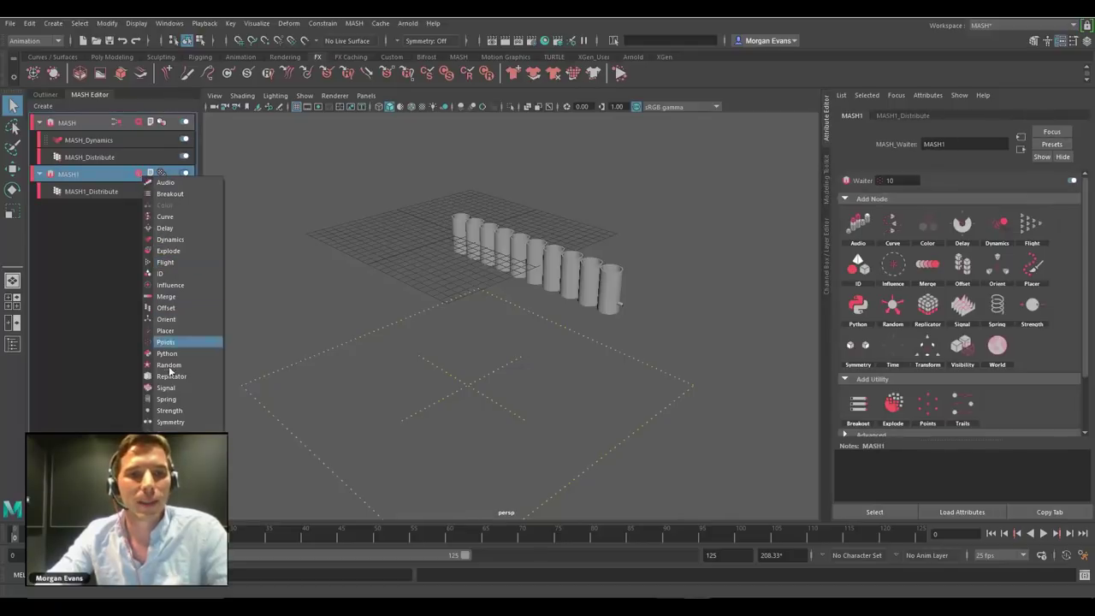
left_click(171, 455)
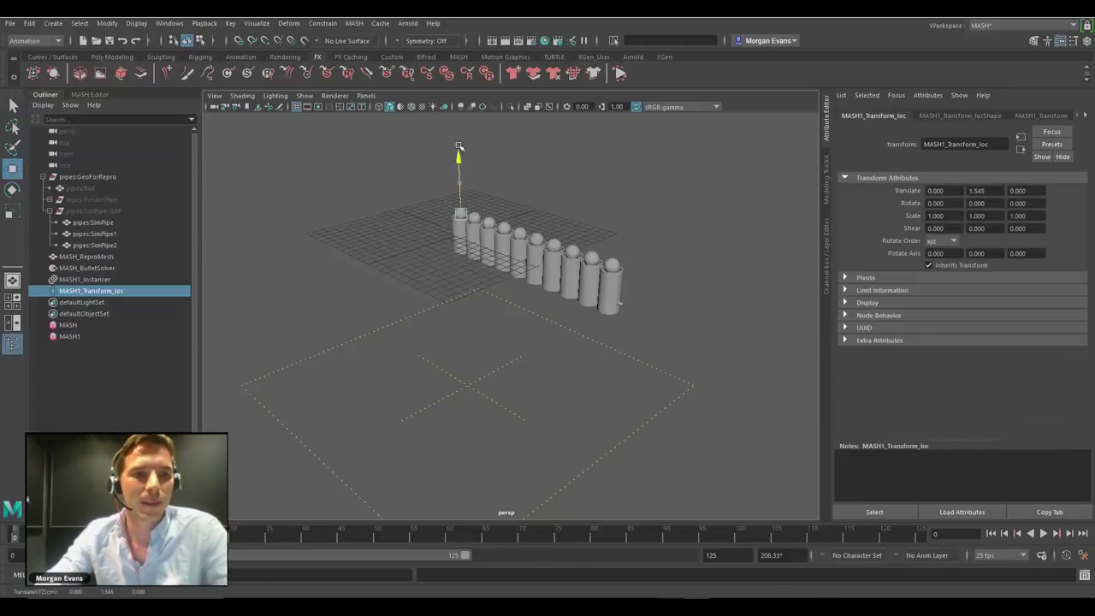
left_click_drag(458, 152, 465, 104)
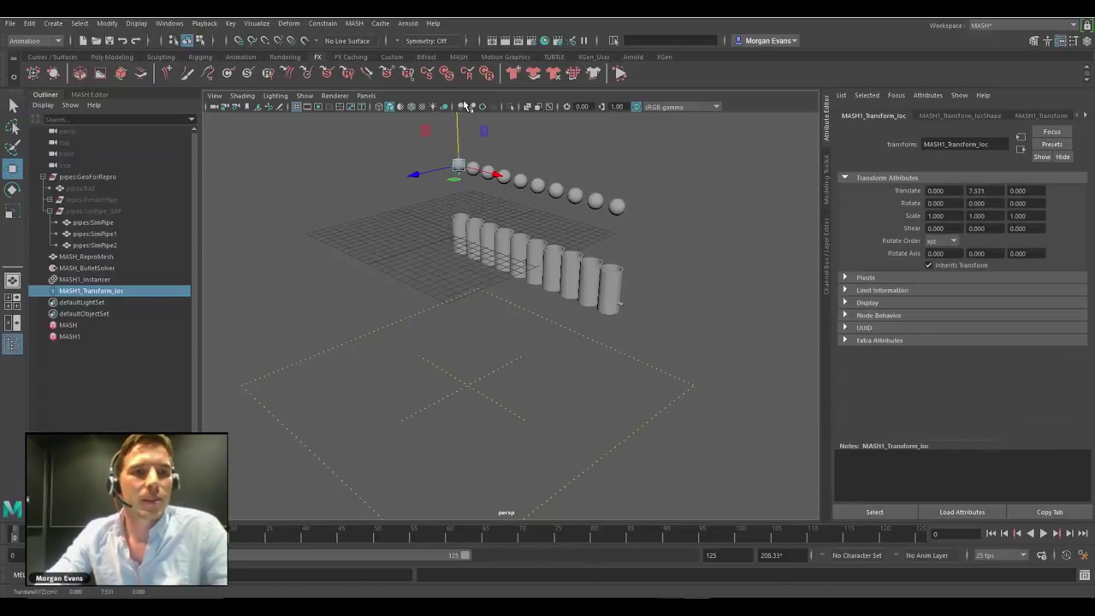
Run interactive playback of the pipe simulation and return to the start frame
left_click(92, 95)
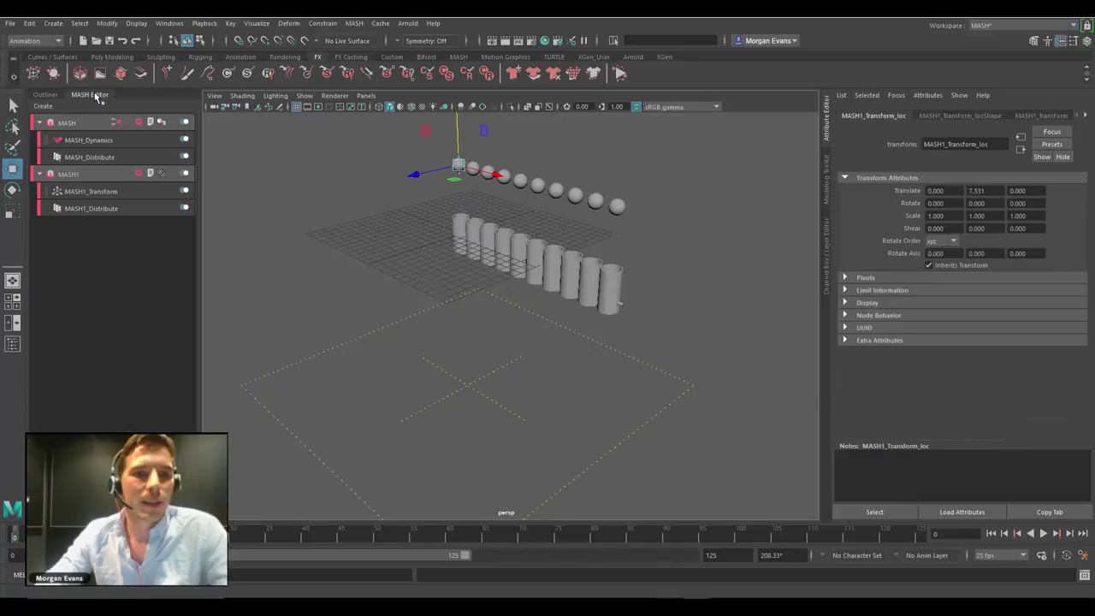
left_click(621, 73)
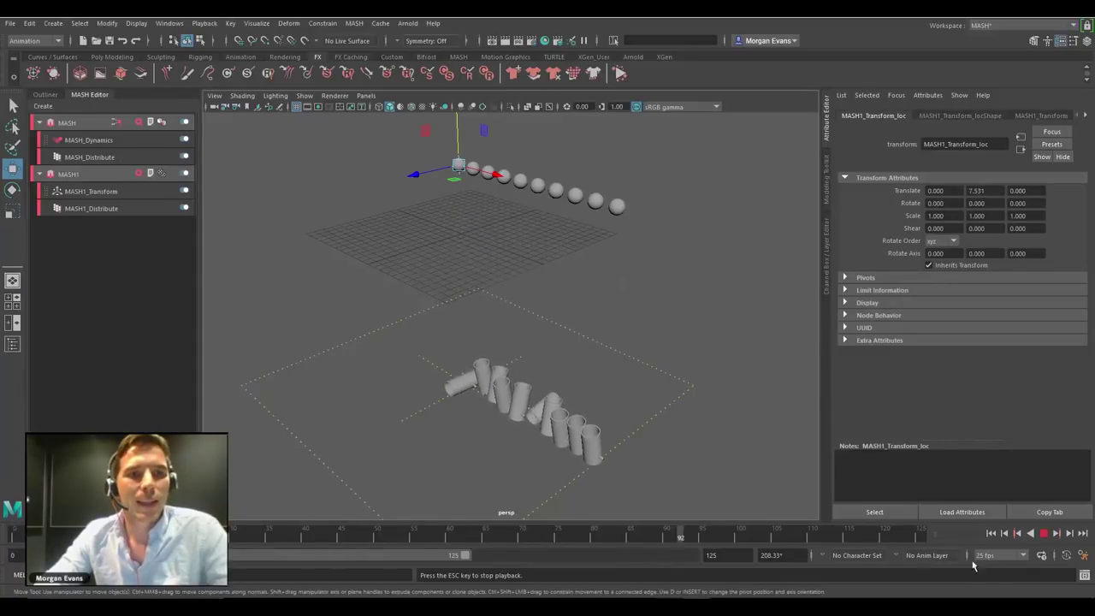
left_click(991, 533)
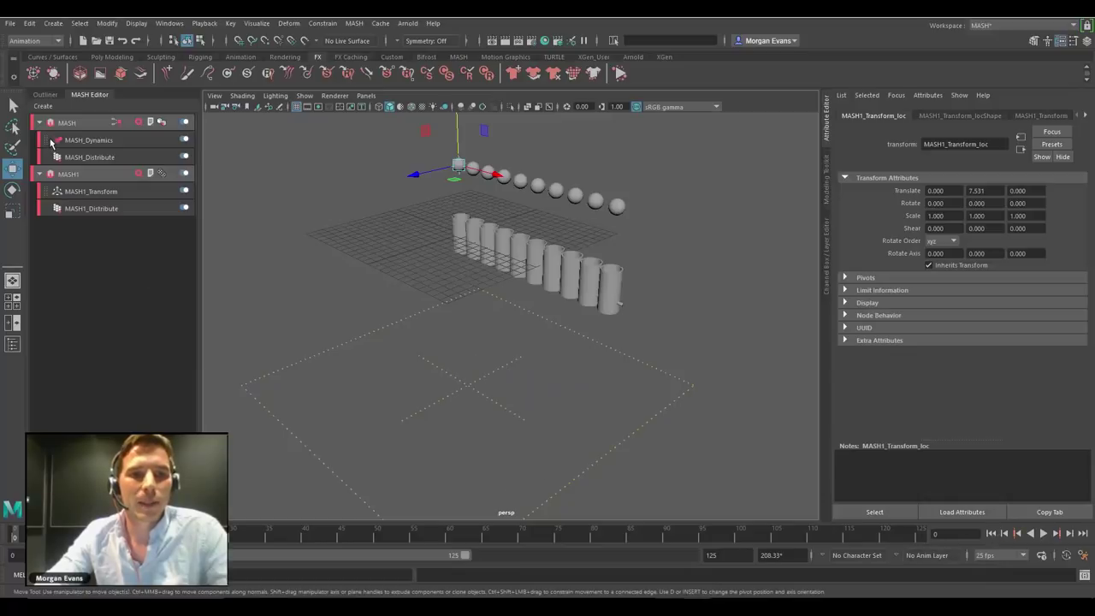
Add a Dynamics node to the MASH1 ball network, play the simulation interactively, and rewind to the start
right_click(147, 180)
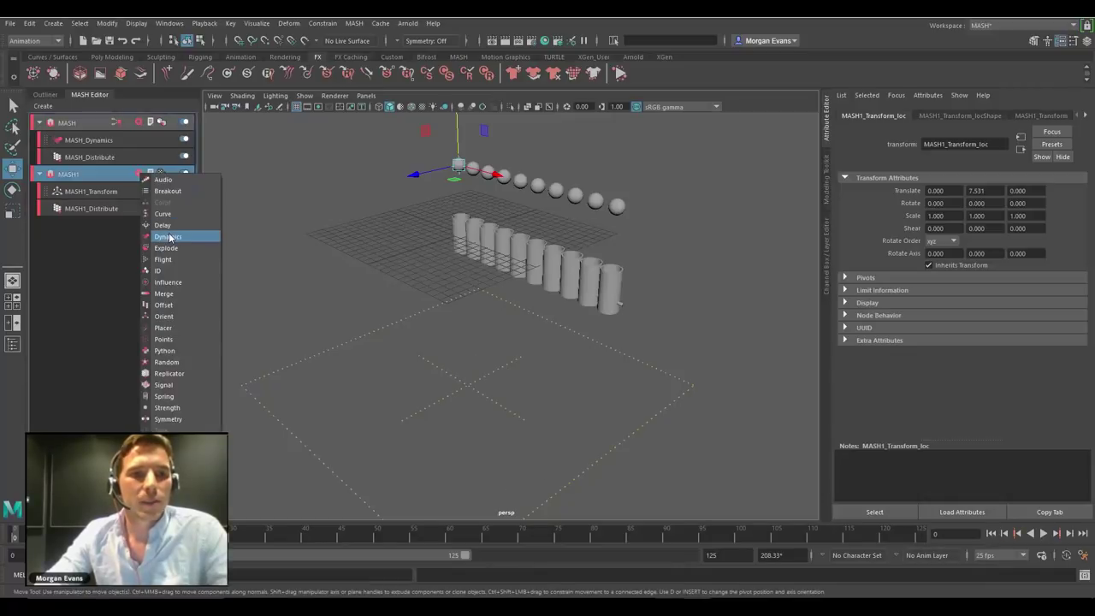
left_click(171, 235)
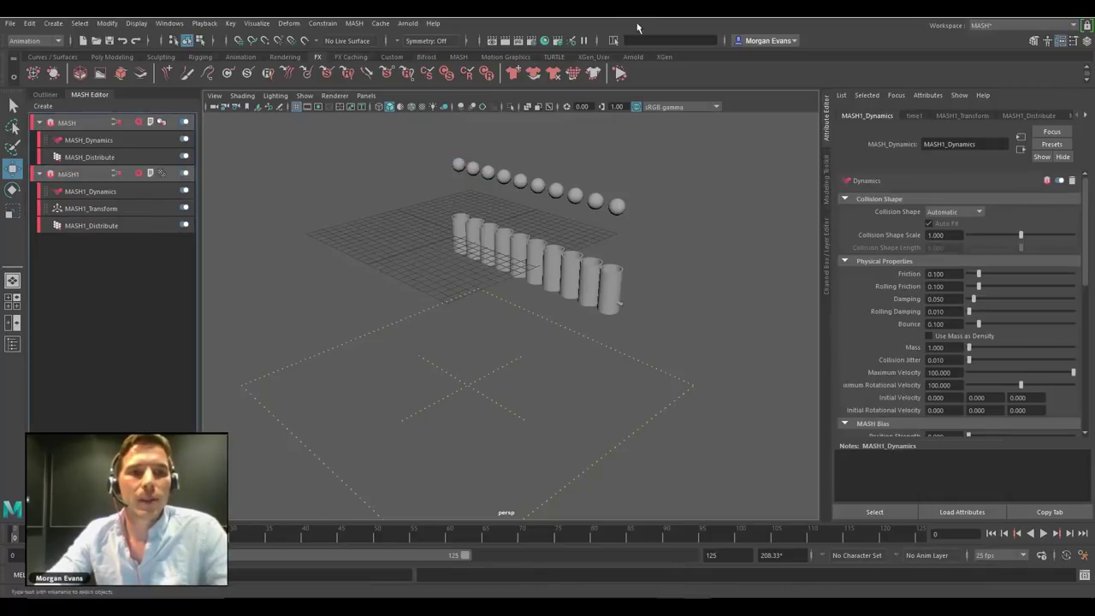
left_click(619, 72)
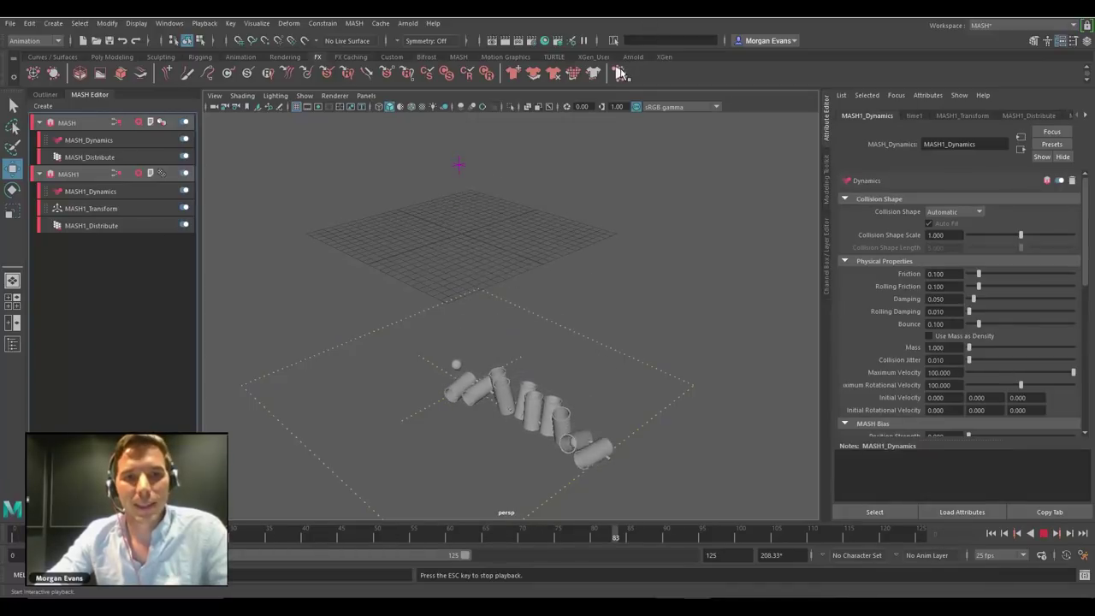
left_click(996, 535)
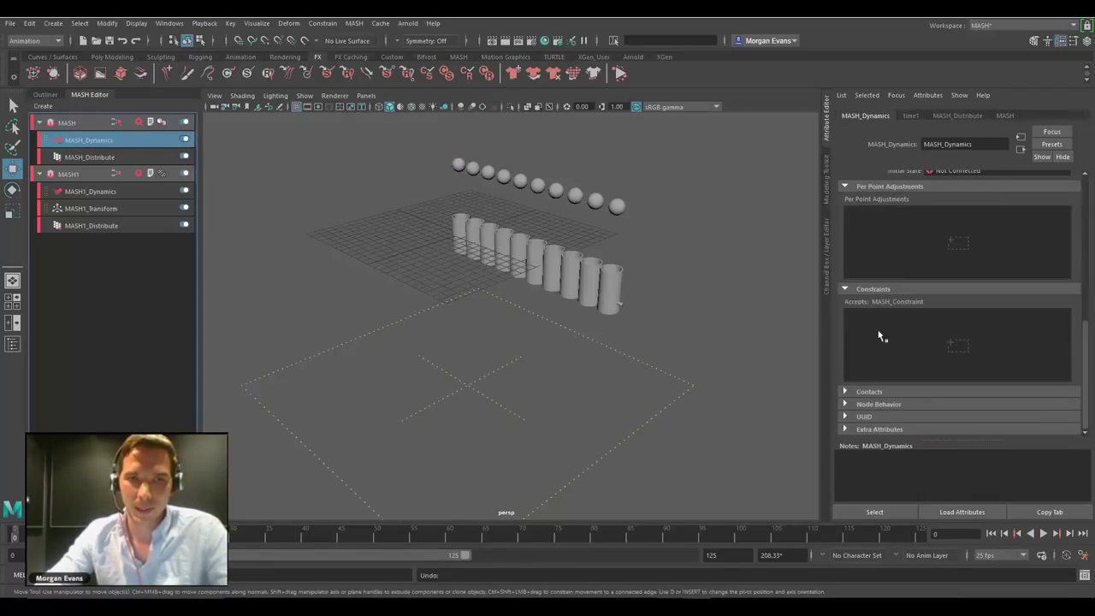
Create a new constraint in the Constraints section of the pipe network's MASH_Dynamics node
right_click(884, 333)
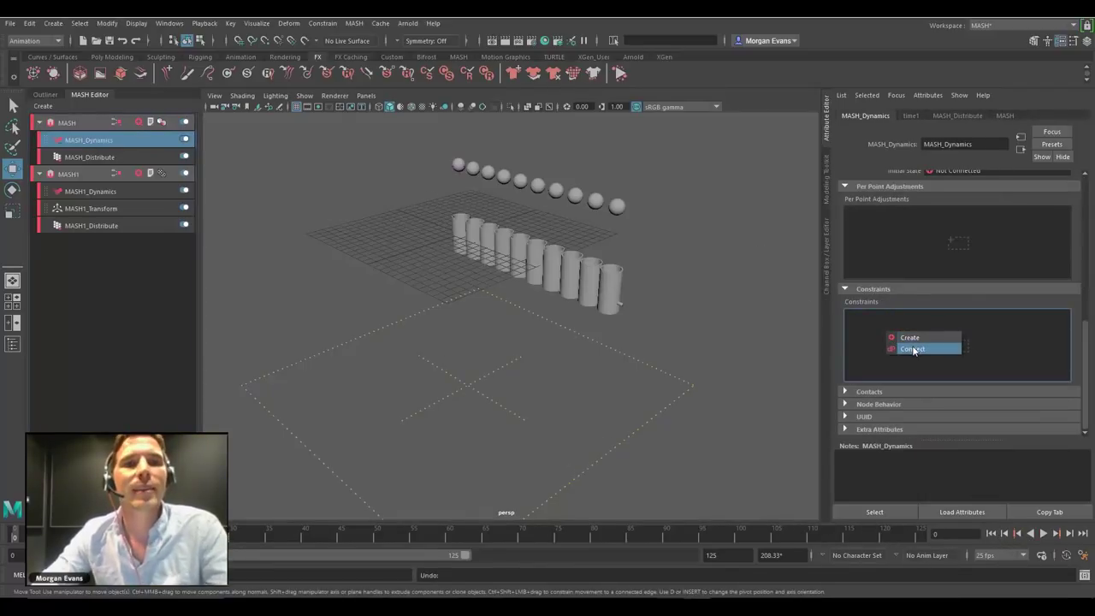
left_click(913, 349)
right_click(894, 324)
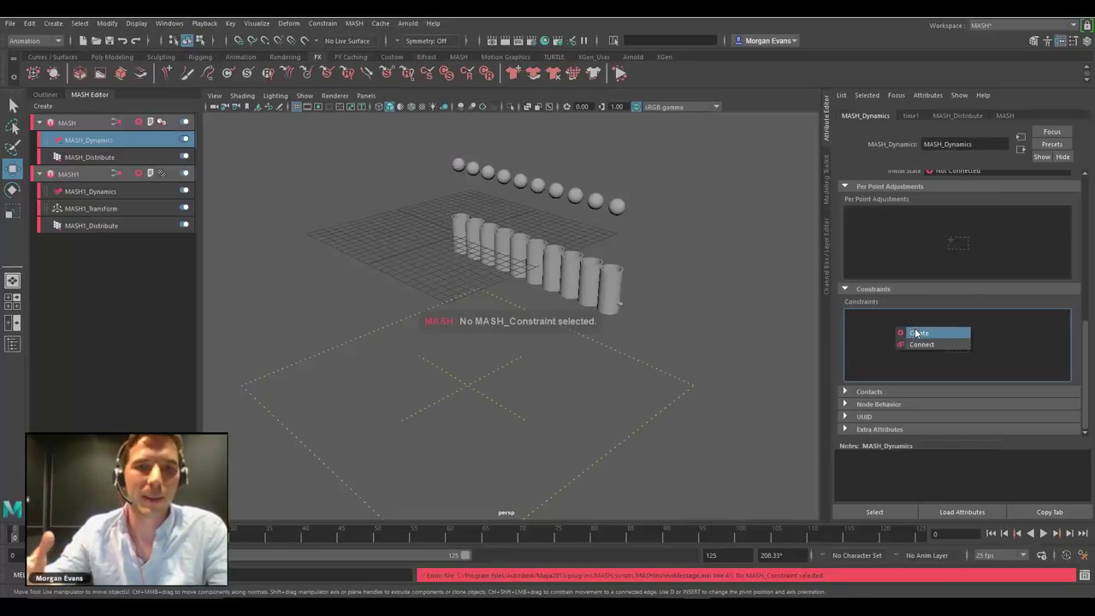
left_click(914, 330)
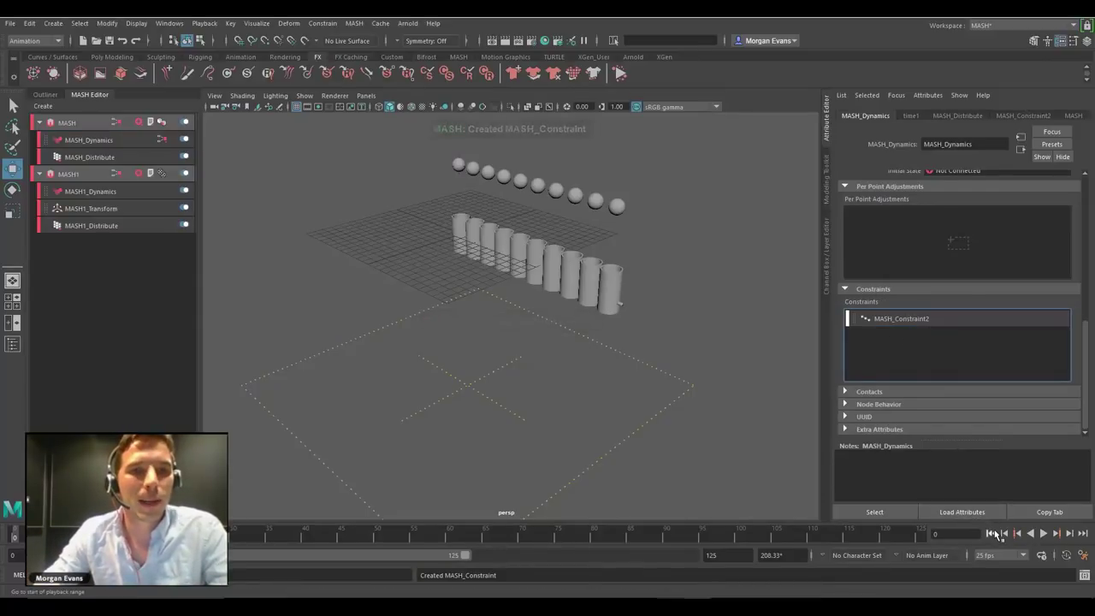
Play the pipe and ball simulation interactively with the new constraint and return to the start frame
left_click(620, 74)
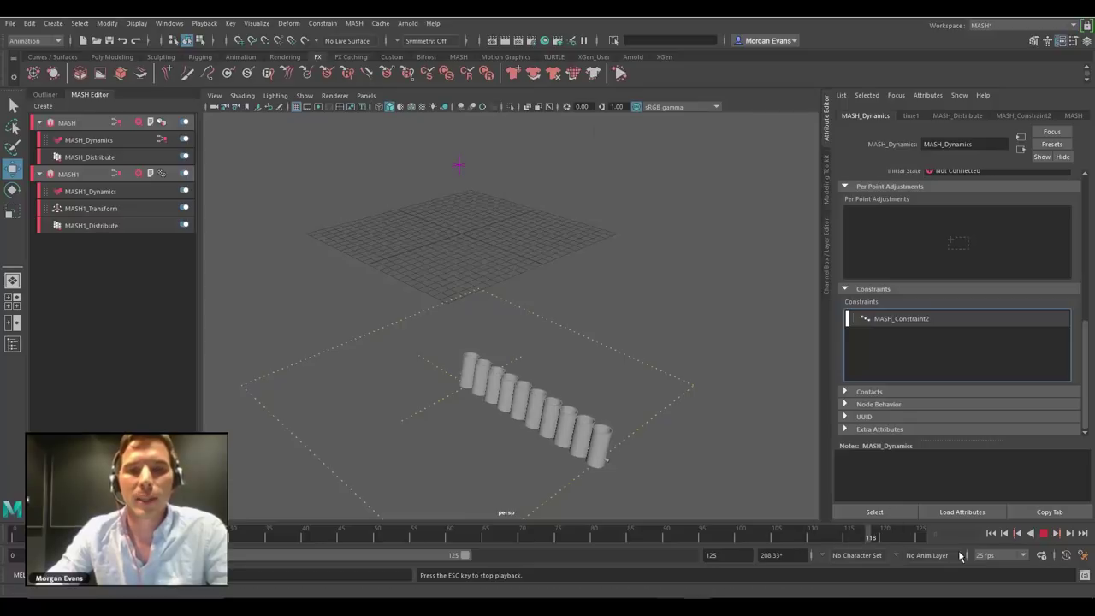
key("Escape")
left_click(990, 533)
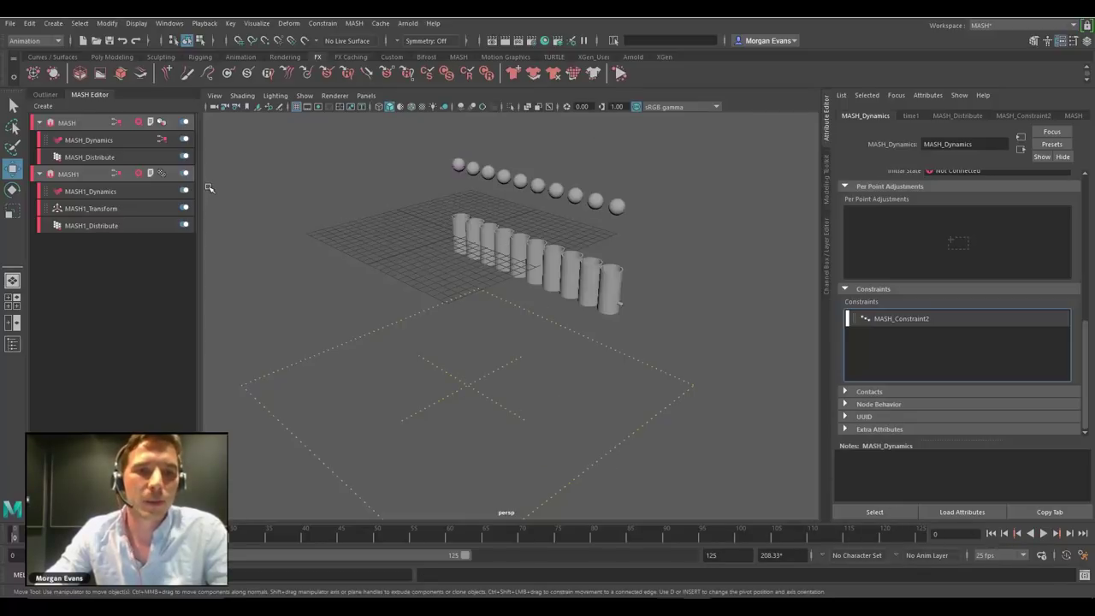
Spread the pipes farther apart in X, extend the playback range to frame 500, and open MASH_Constraint2 for editing
left_click(116, 159)
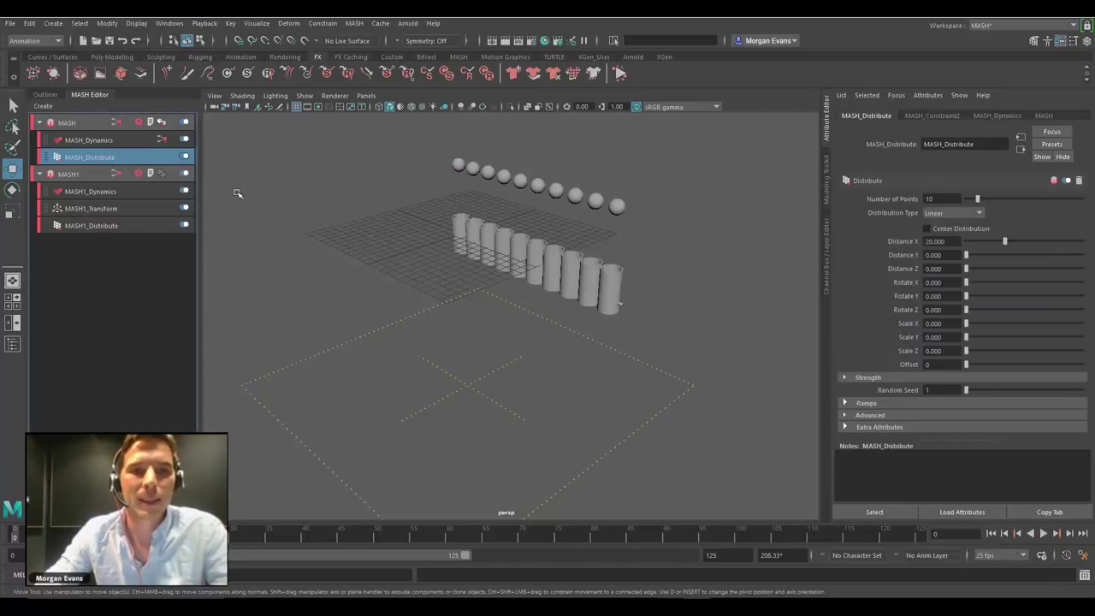
left_click(74, 139)
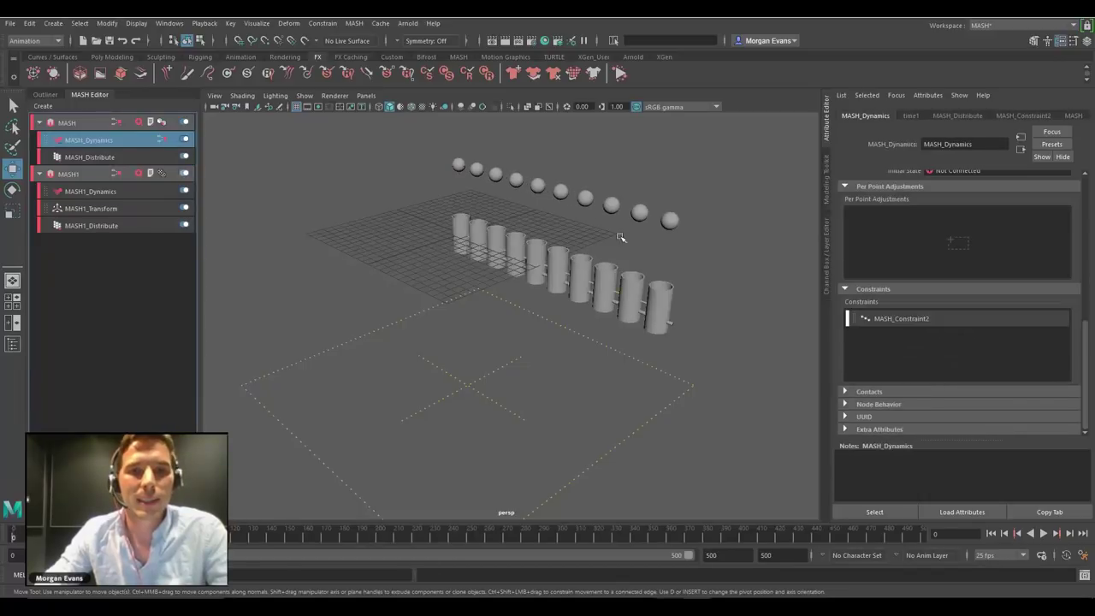
left_click(879, 318)
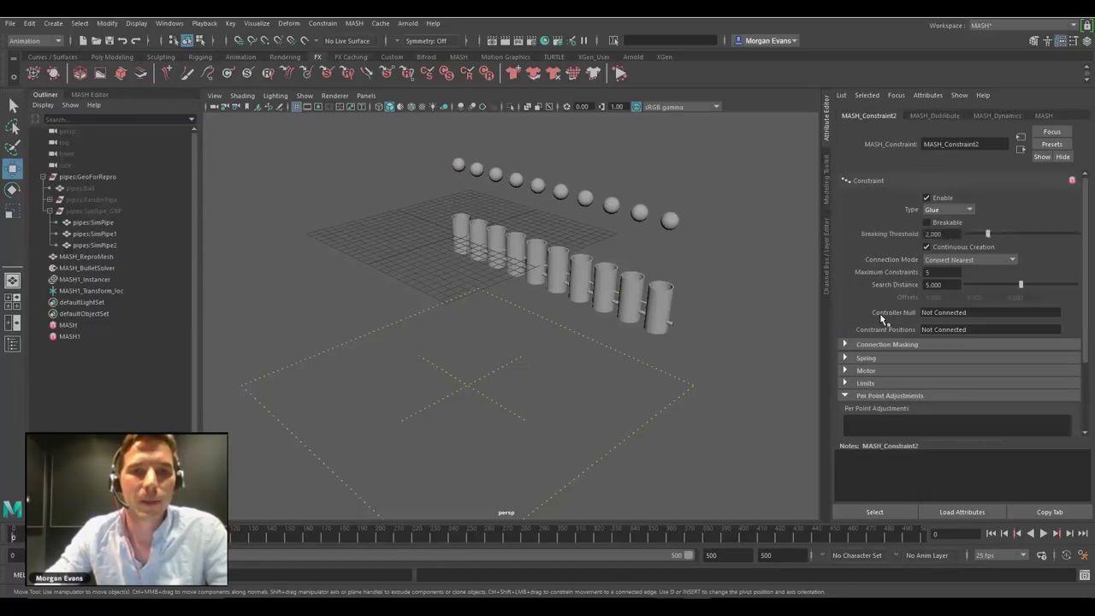
Try the Spring type with Connect To Point on the pipe constraint, play the simulation interactively, and rewind
left_click(945, 211)
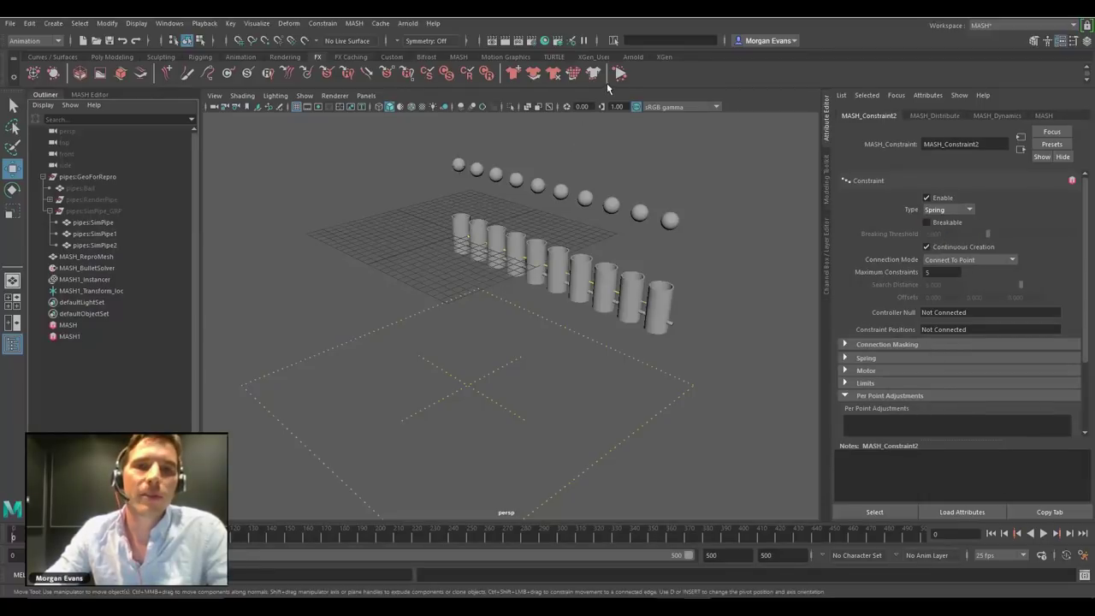
left_click(619, 74)
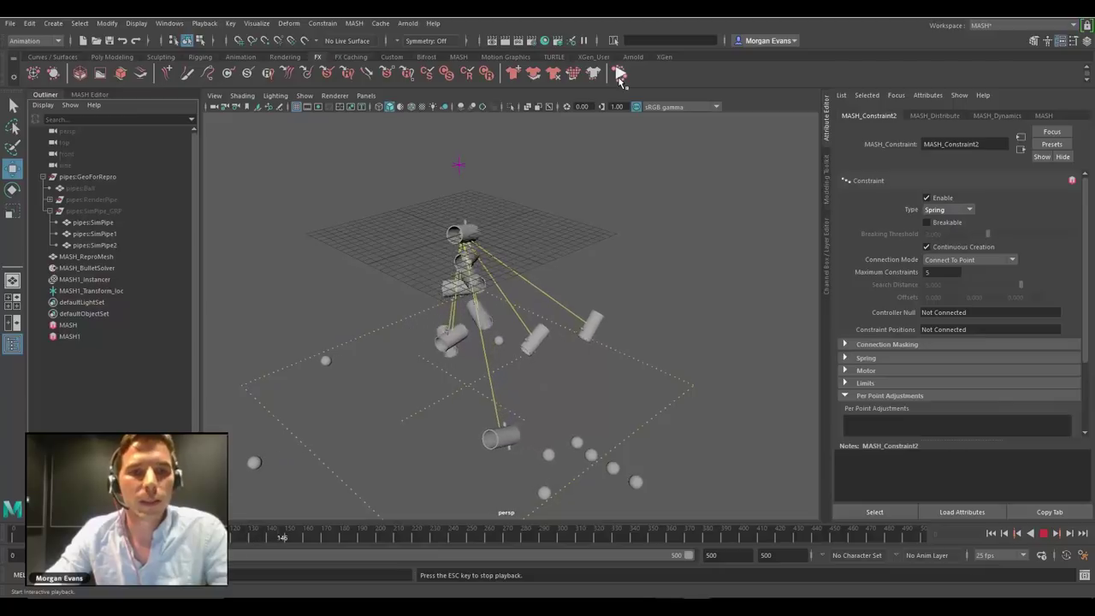
left_click(1045, 533)
left_click(991, 534)
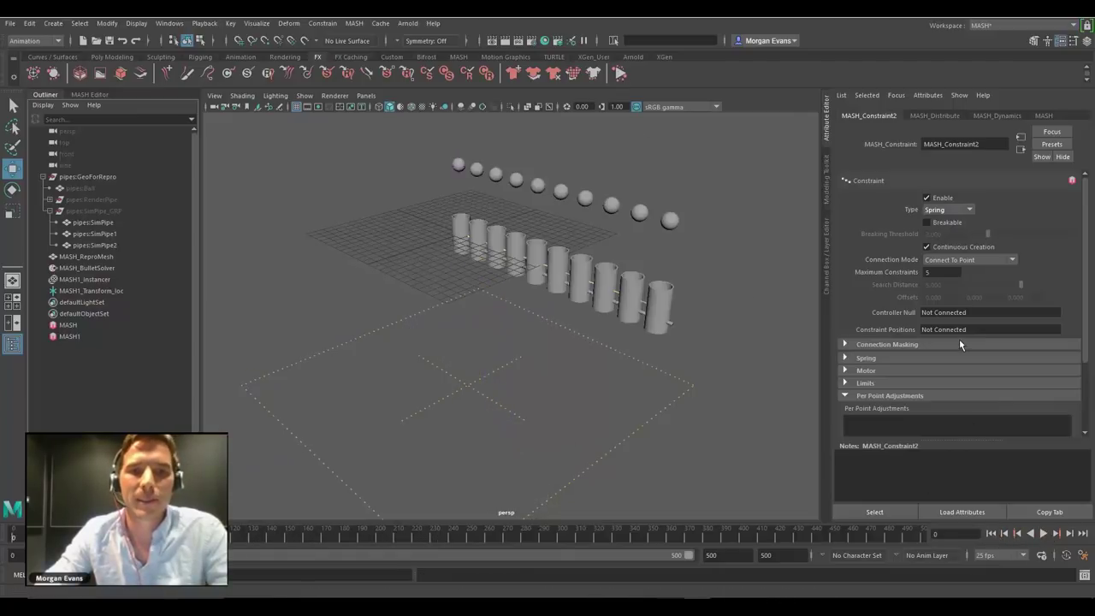
Change the pipe constraint to the Custom type with Connect To Offset Point and a Y offset of -1, and test the simulation
left_click(948, 210)
left_click(945, 231)
left_click(620, 74)
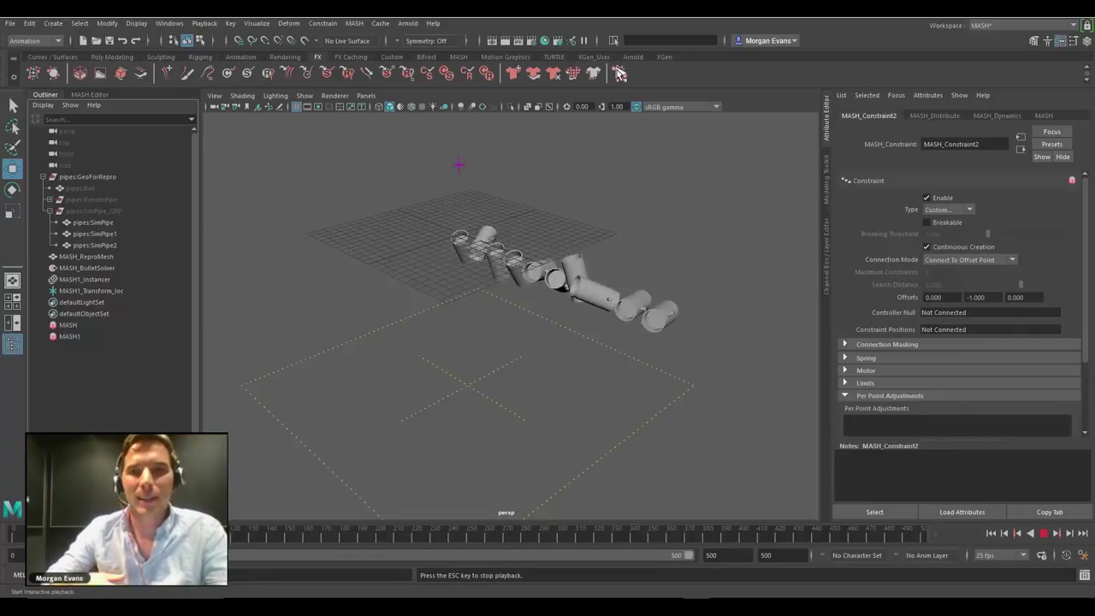
key("Escape")
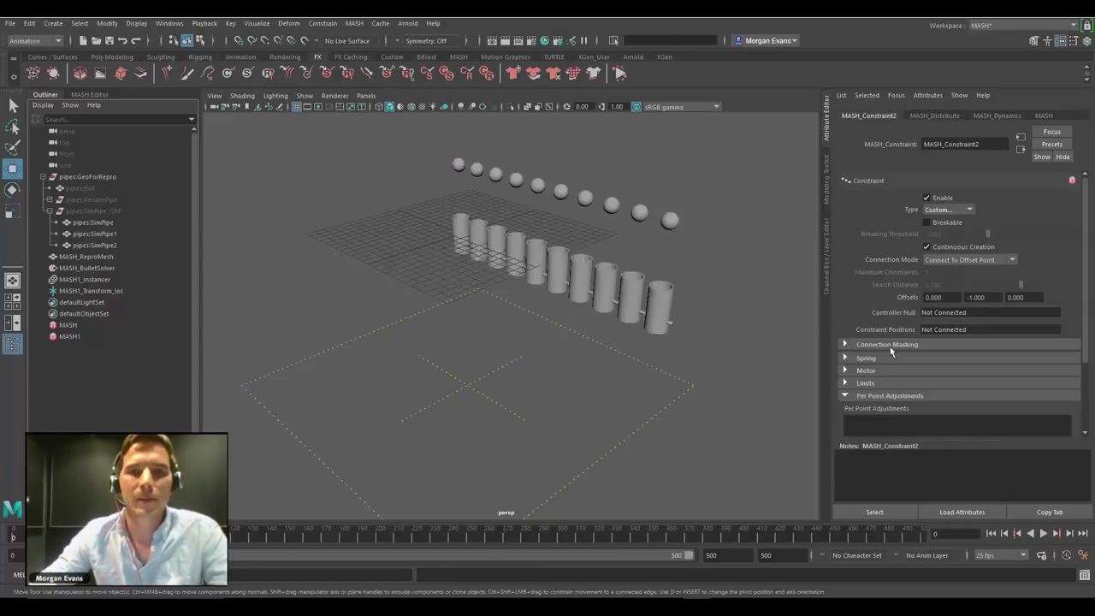
Set the constraint's rotational limits to Fixed in Y and Z and Limited in X with a maximum of 180, and run interactive playback
left_click(845, 383)
scroll(939, 368, "down", 3)
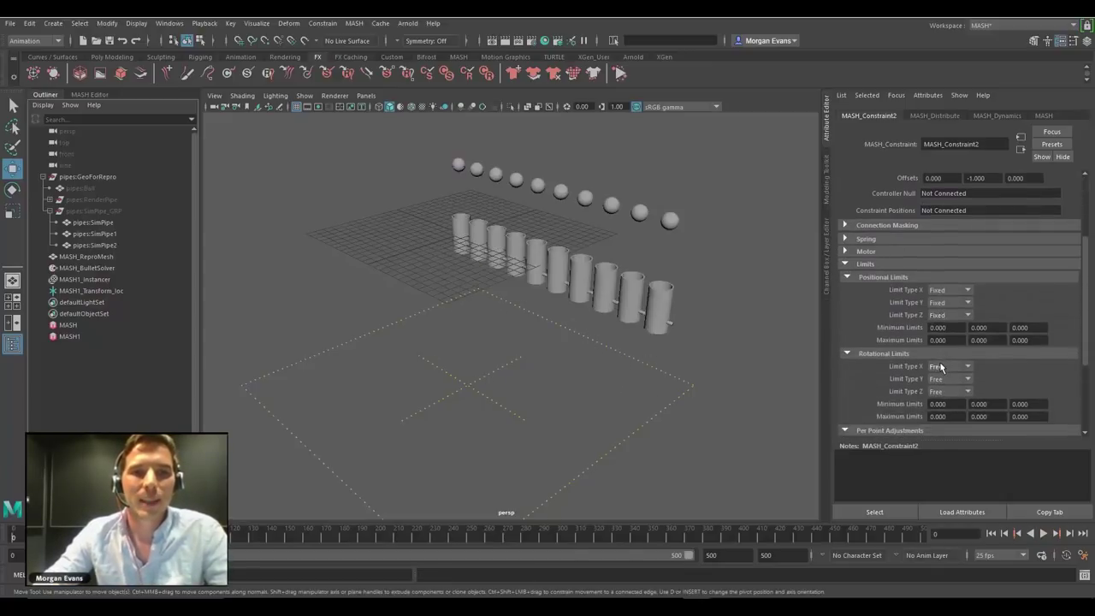
left_click(956, 386)
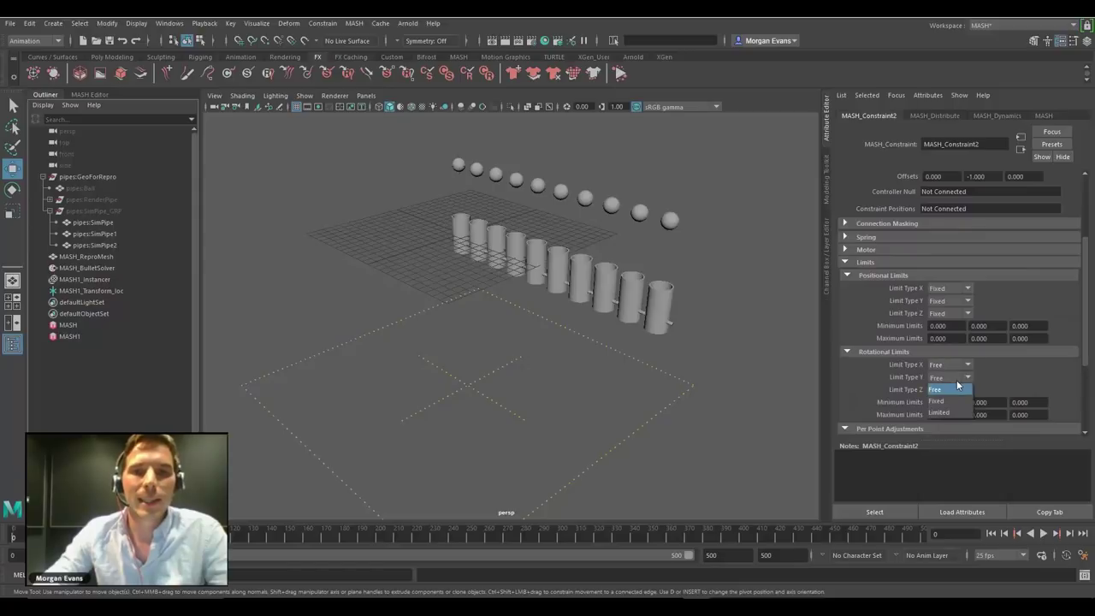
left_click(956, 401)
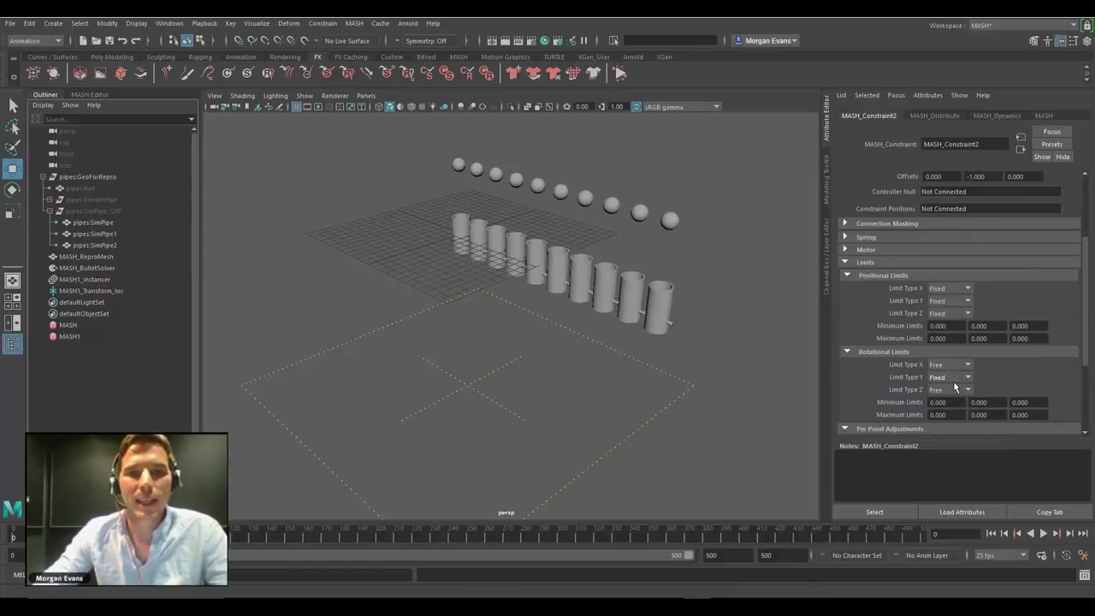
left_click(953, 391)
left_click(944, 416)
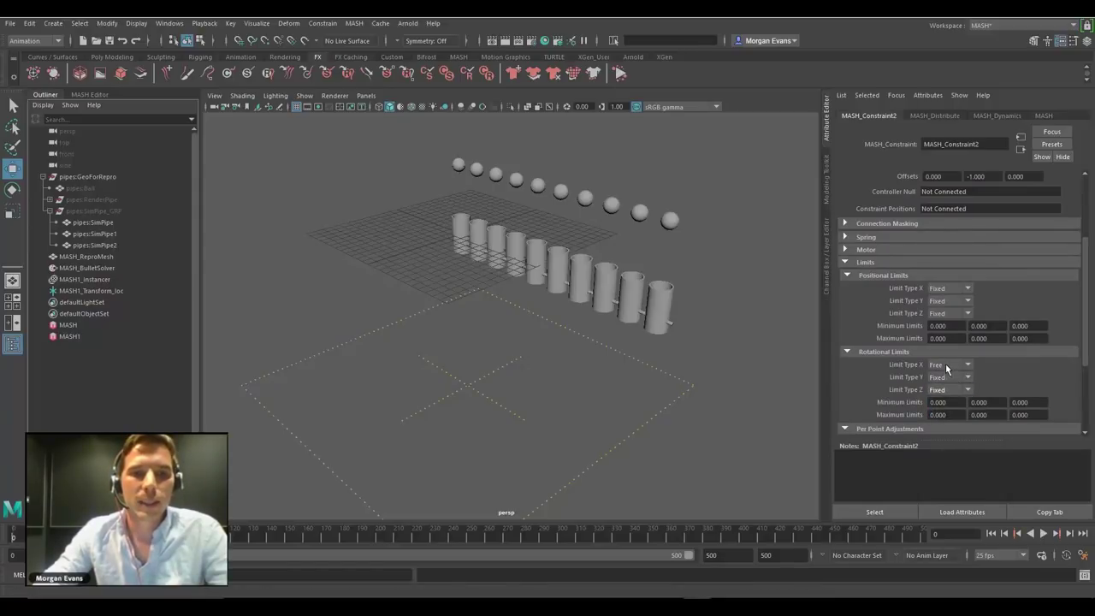
left_click(946, 366)
left_click(947, 402)
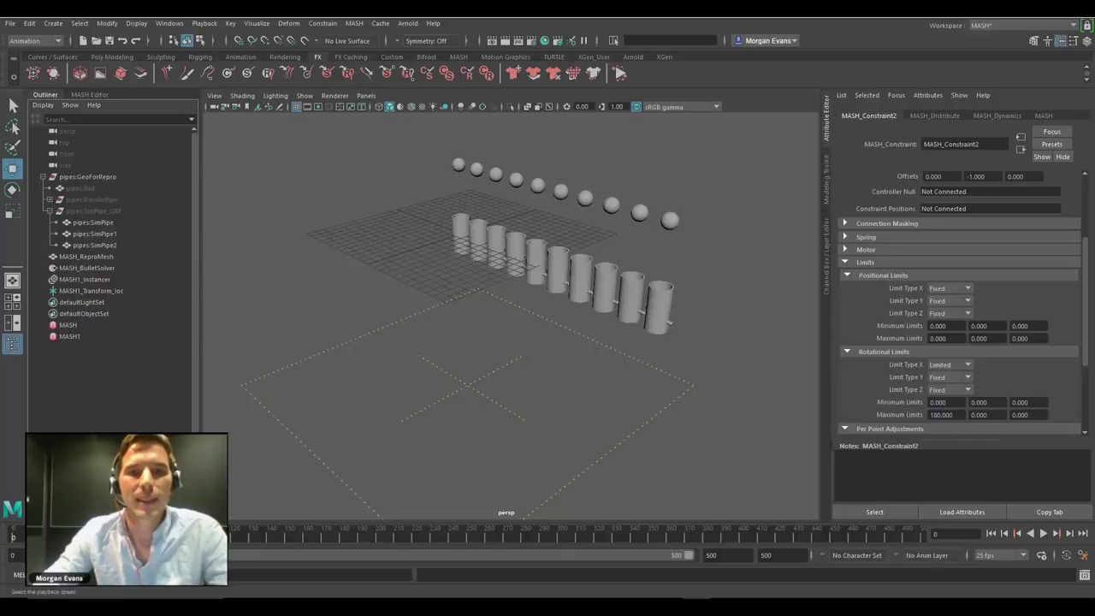
left_click(620, 74)
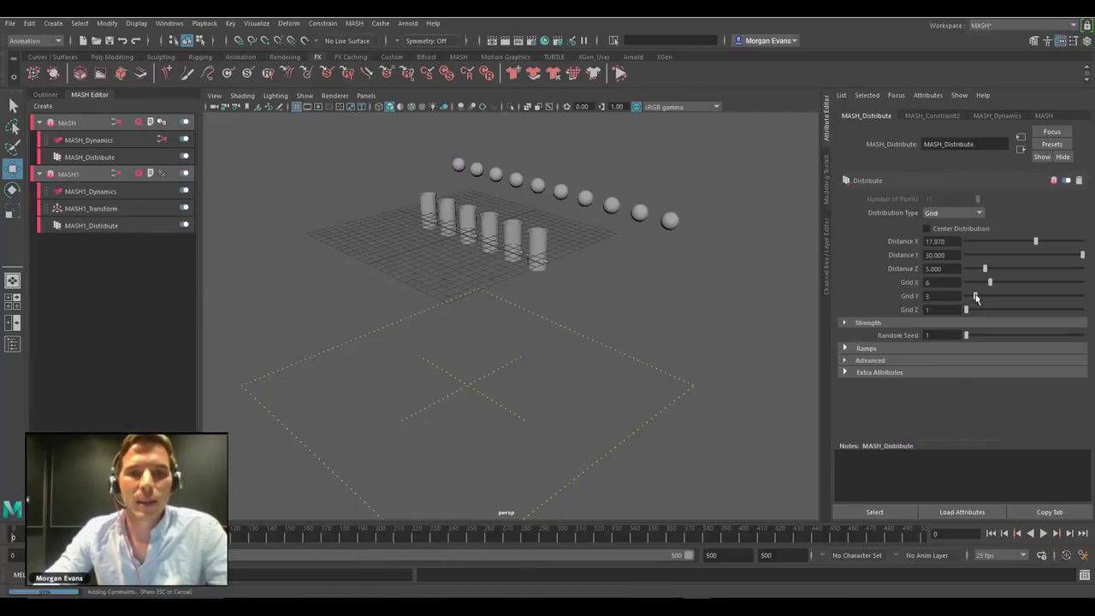
Arrange the pipes in a Grid of 6 by 5 with Distance Y 30, and set the ball network's Distance X to 18
mouse_move(975, 297)
left_mouse_down()
mouse_move(995, 297)
mouse_move(984, 294)
left_mouse_up()
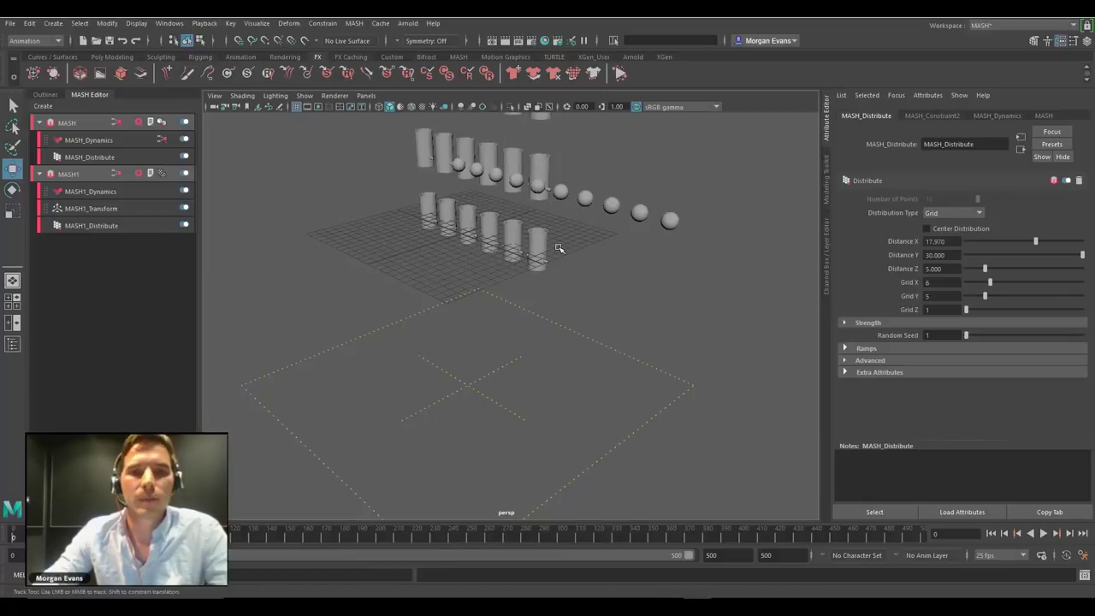
middle_click_drag(557, 247, 581, 491, "alt")
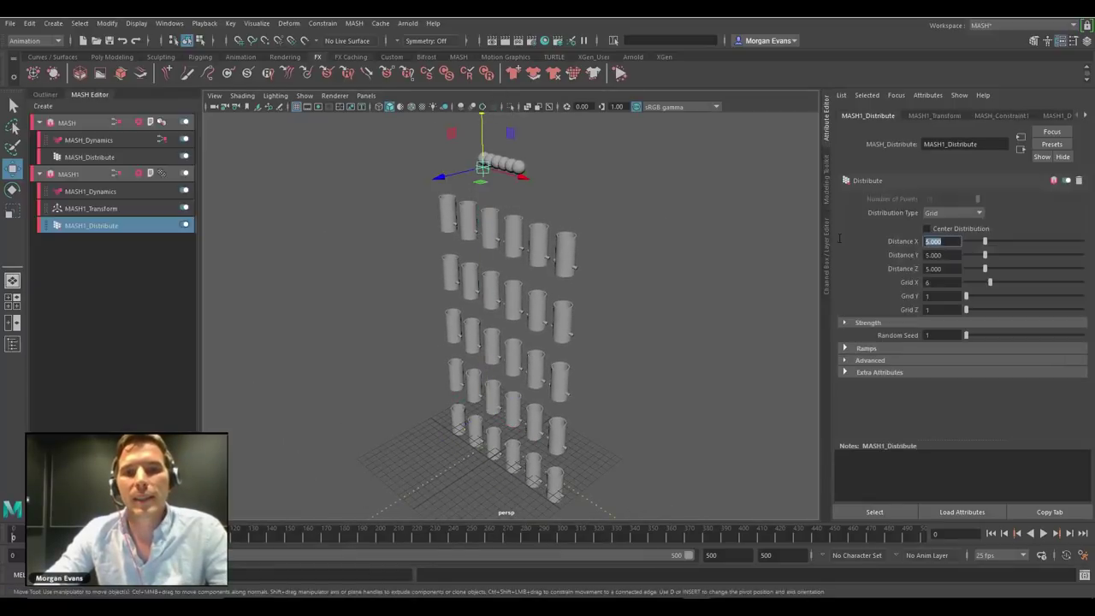
key("Return")
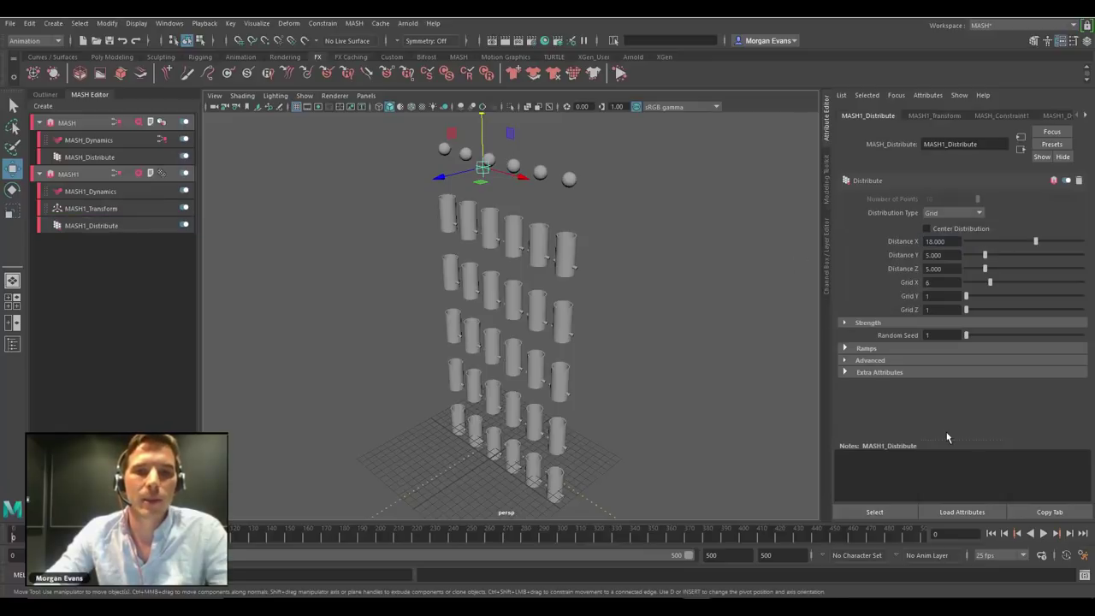
Play the pipe grid simulation interactively and rewind it, and play the finished scene with the pink pipes
left_click(620, 74)
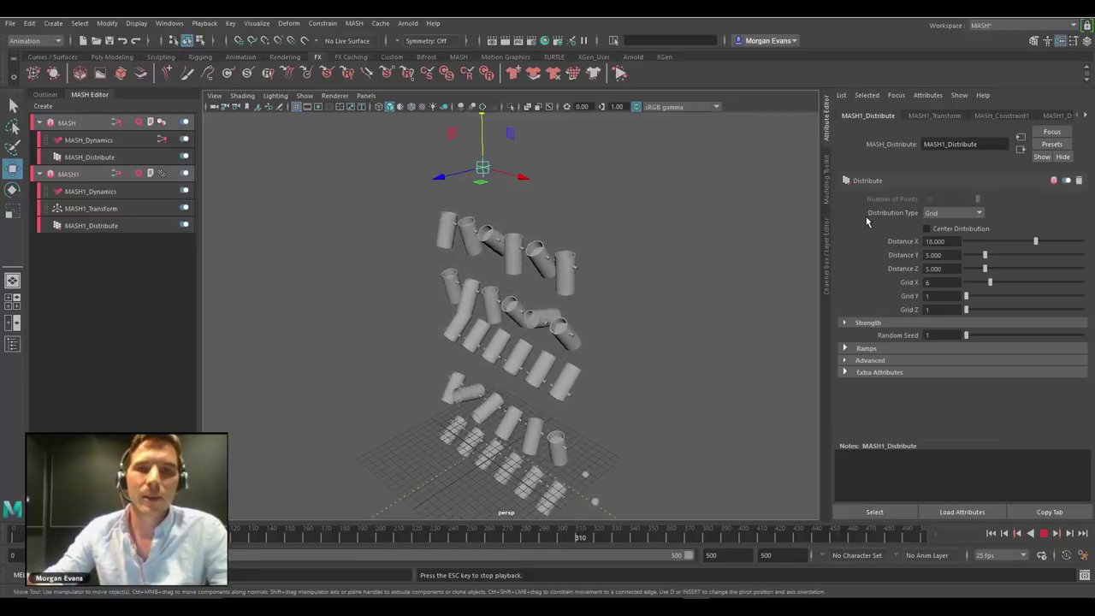
left_click(1043, 534)
left_click(991, 534)
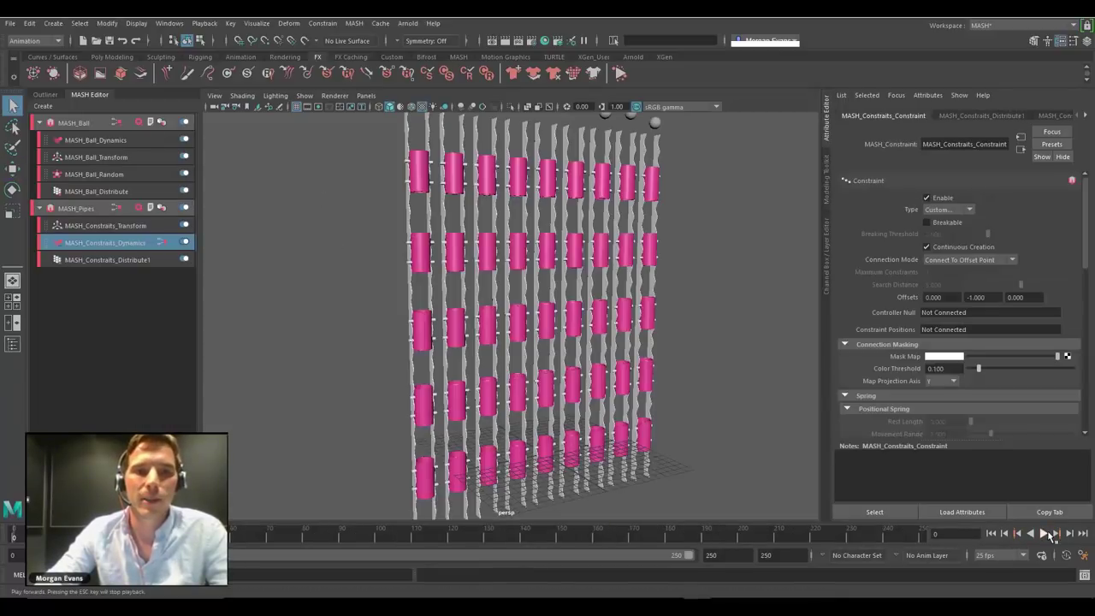
left_click(1044, 534)
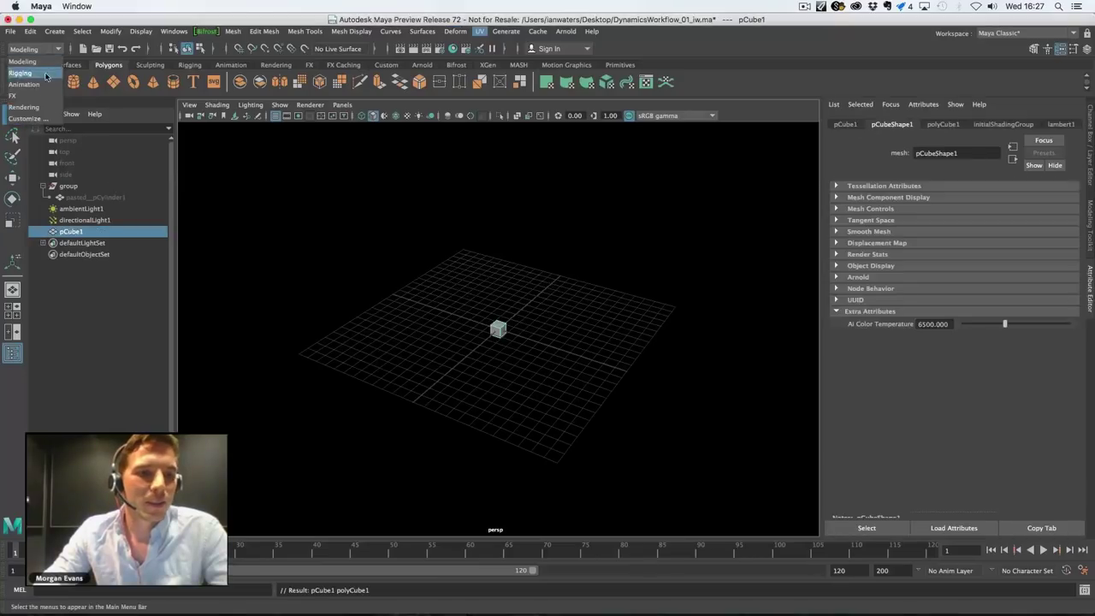
Create a MASH network from pCube1 and display it with all lights, shadows and ambient occlusion
left_click(394, 31)
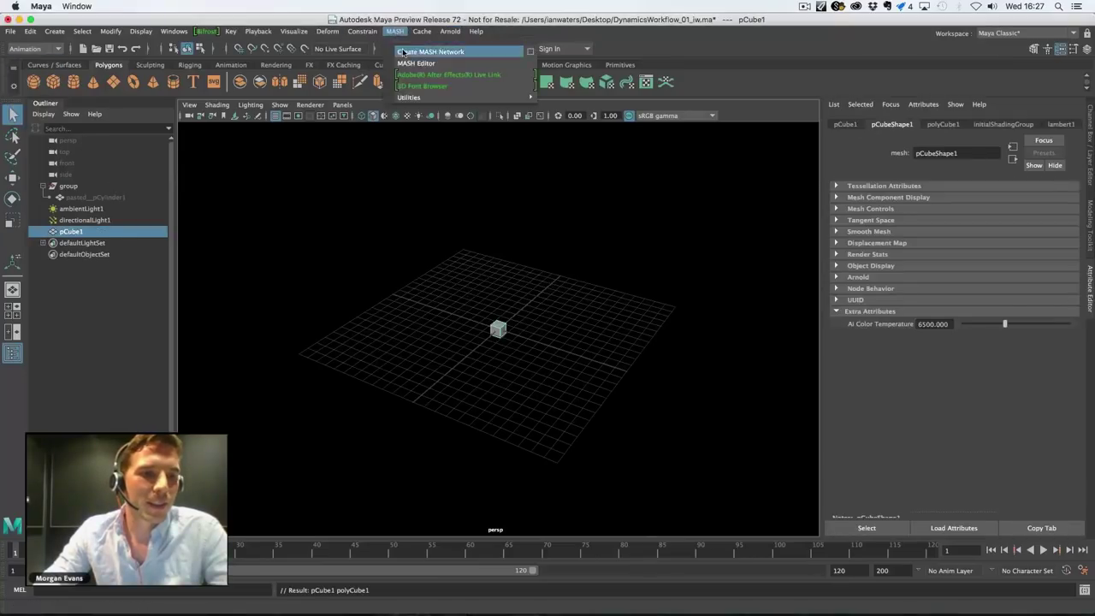
left_click(427, 52)
right_click_drag(659, 321, 576, 293, "alt")
key("7")
left_click(430, 116)
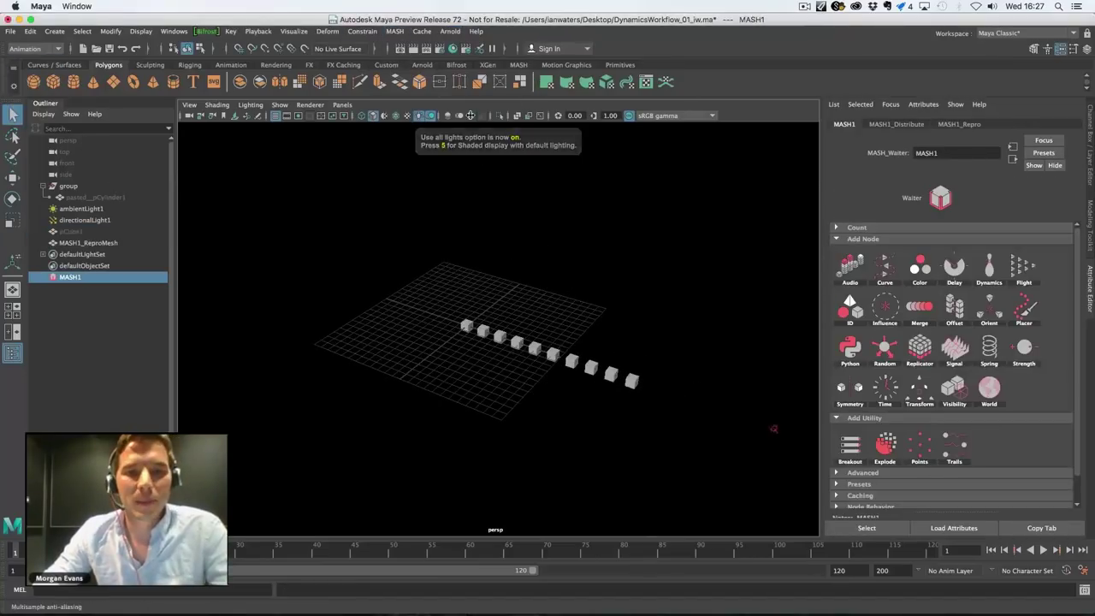
left_click(441, 116)
left_click(440, 116)
left_click(447, 115)
Distribute the cubes as a Grid with Distance X and Z of 30, and 25 by 5 by 25 copies
left_click(917, 125)
left_click(936, 254)
left_click(934, 309)
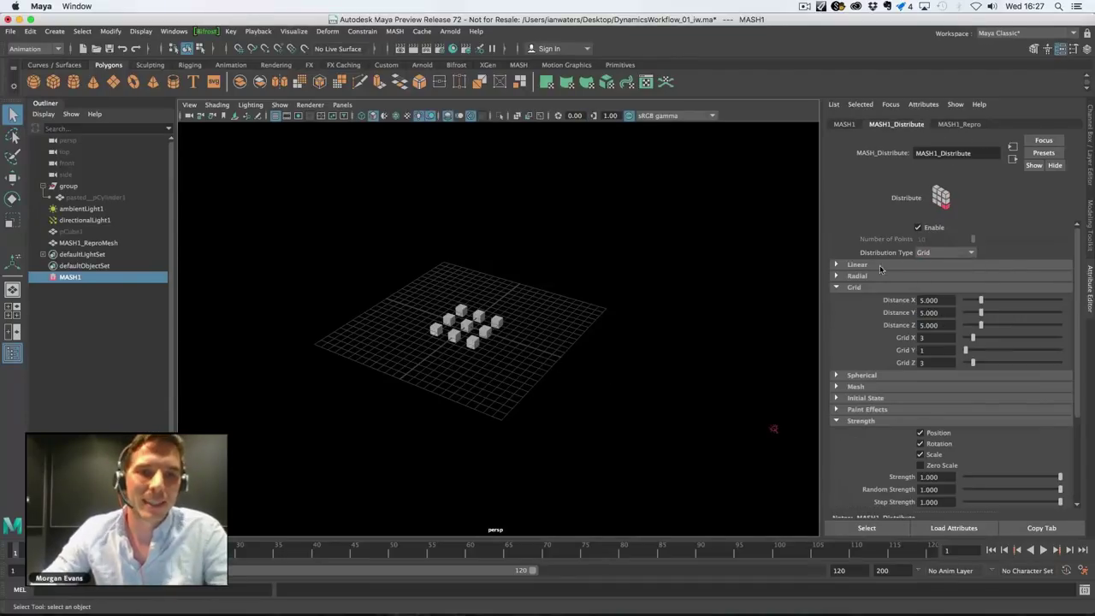
left_click_drag(983, 301, 1065, 302)
left_click_drag(982, 325, 1075, 340)
mouse_move(972, 363)
left_mouse_down()
mouse_move(1088, 367)
mouse_move(982, 353)
left_mouse_up()
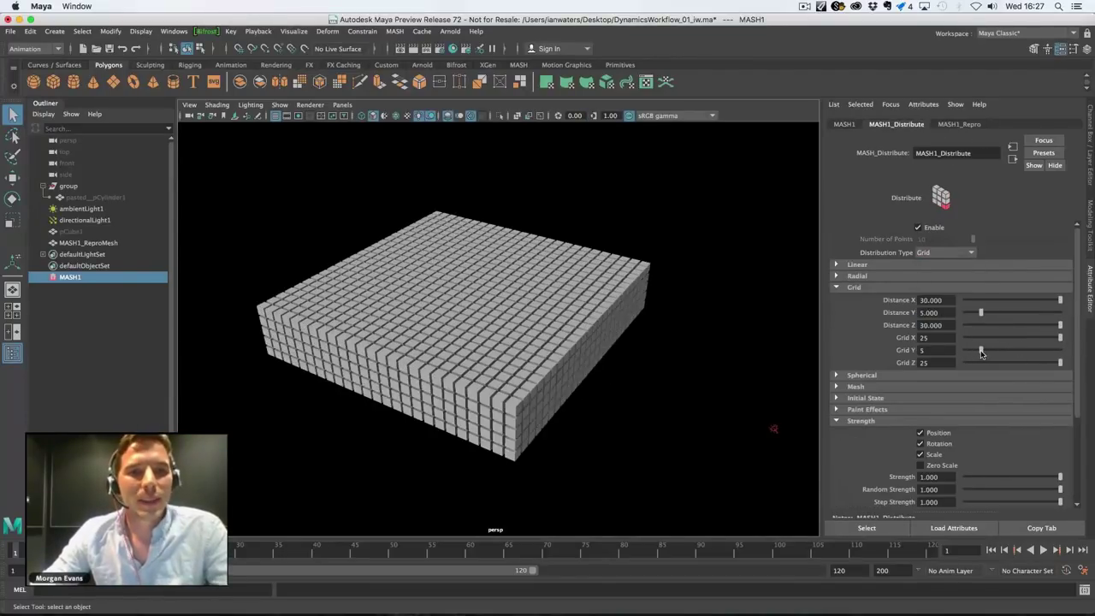
left_click_drag(736, 346, 684, 332, "alt")
right_click_drag(685, 332, 632, 325, "alt")
Add an Offset node that raises the block of cubes, and add a Dynamics node to the network
left_click(844, 124)
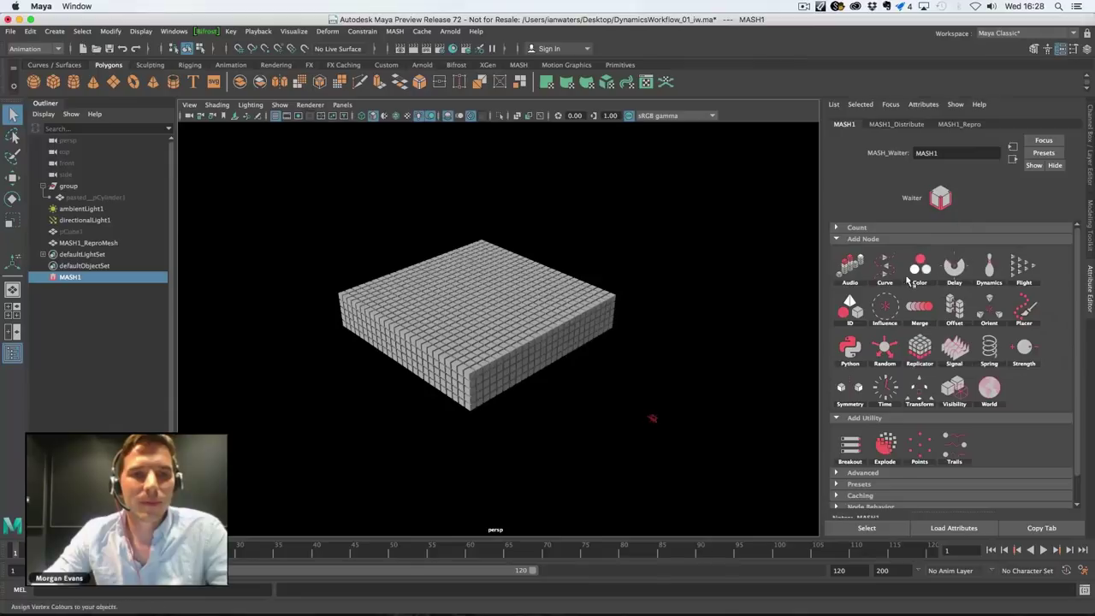
left_click(956, 306)
left_click(1005, 128)
left_click(872, 276)
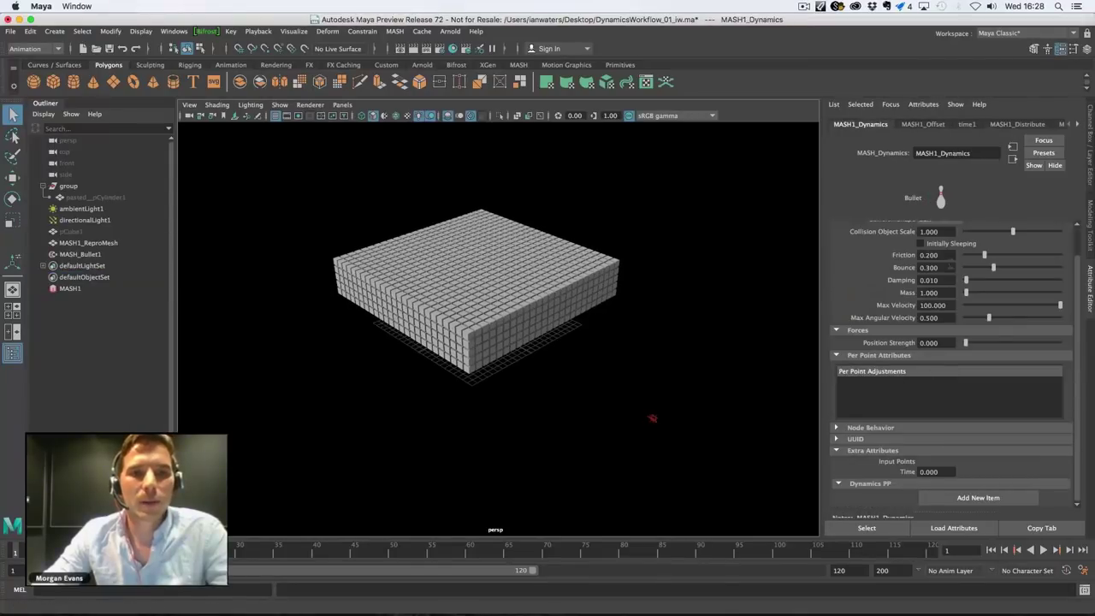
Unhide the pasted__pCylinder1 bowl and scale it uniformly to about 2.2 times its size
left_click(93, 198)
key("shift+h")
key("r")
left_click_drag(476, 324, 675, 350)
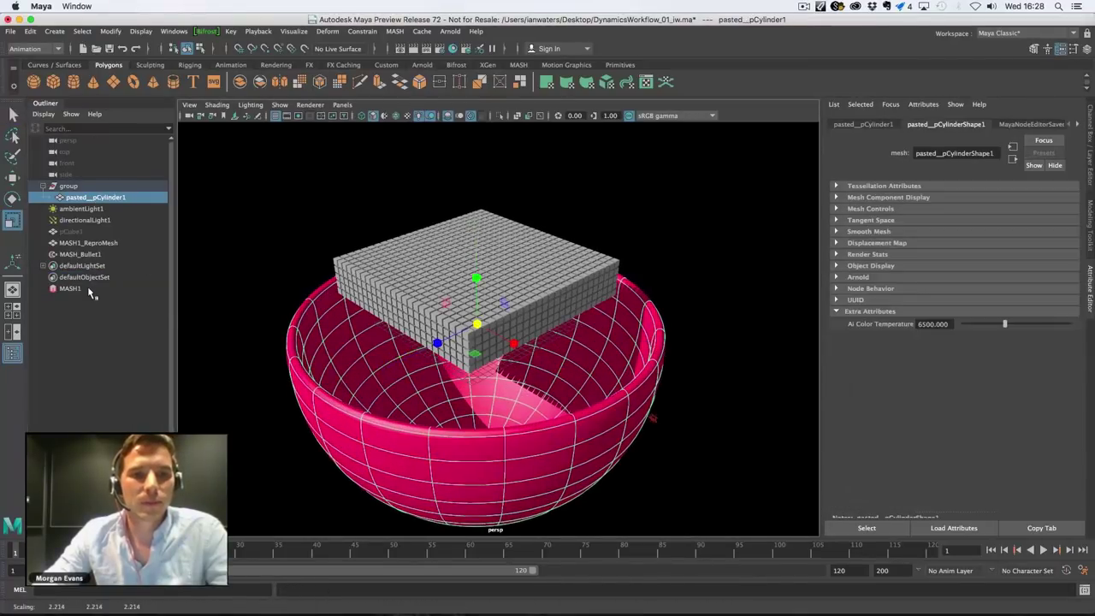
Add the bowl as a collider object of MASH_Bullet1 and set its collision shape to Mesh (Static Only)
left_click(82, 254)
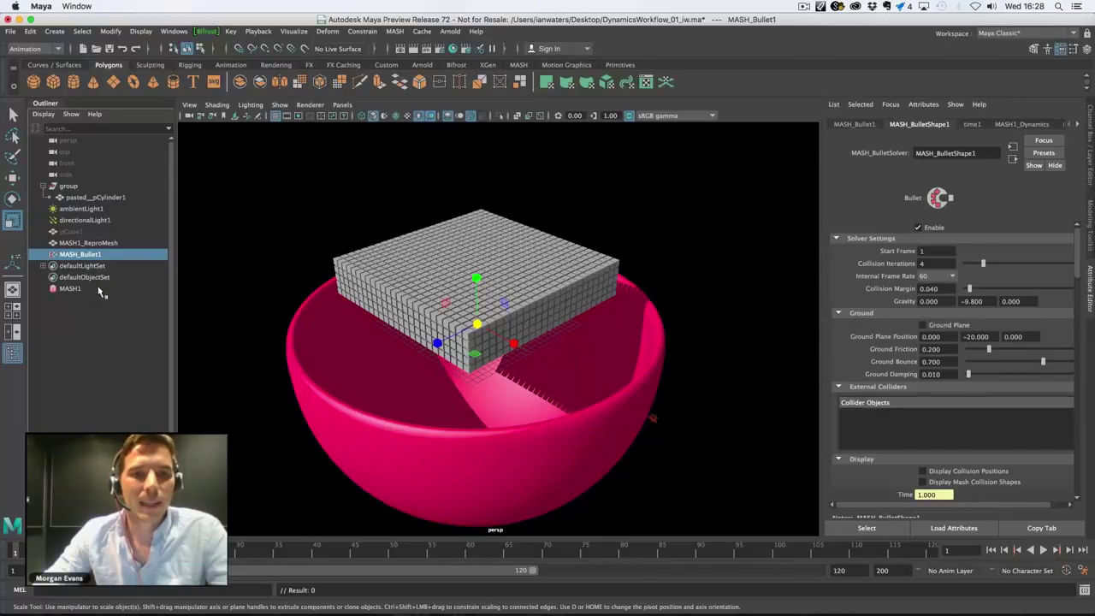
middle_click_drag(85, 199, 893, 431)
double_click(892, 413)
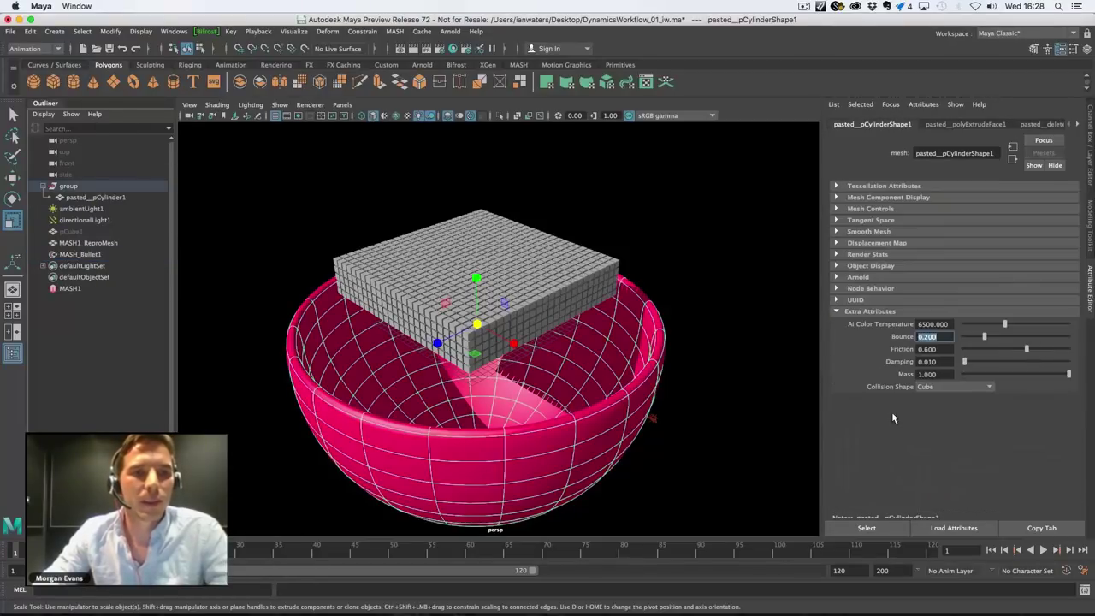
left_click(939, 388)
left_click(939, 434)
Play the simulation of the cubes falling into the bowl and return to the start frame
left_click(1045, 551)
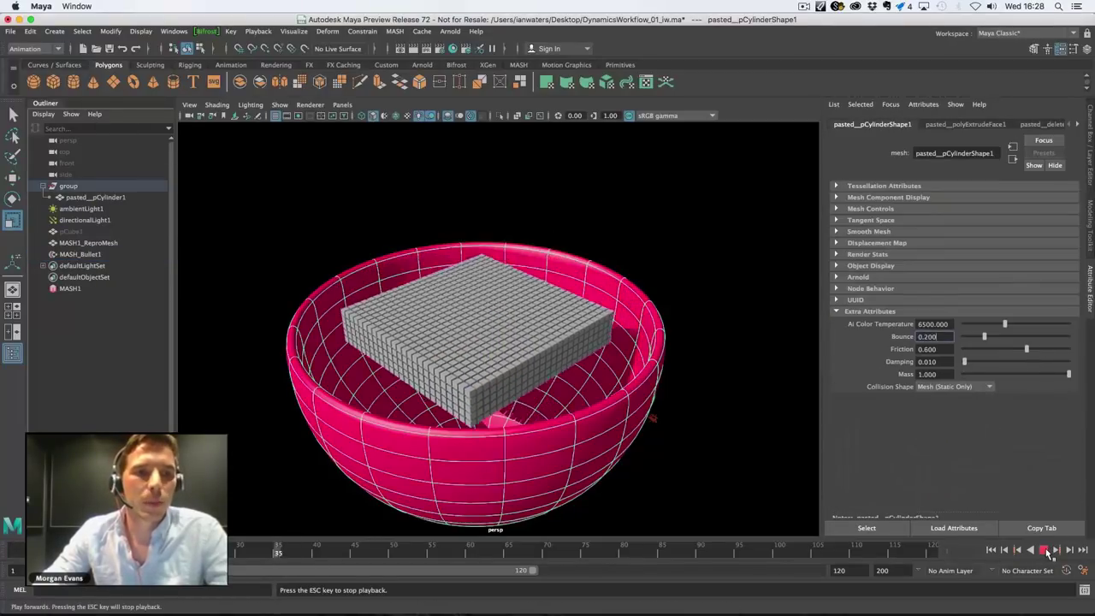
left_click_drag(628, 396, 655, 376, "alt")
right_click_drag(655, 376, 709, 411, "alt")
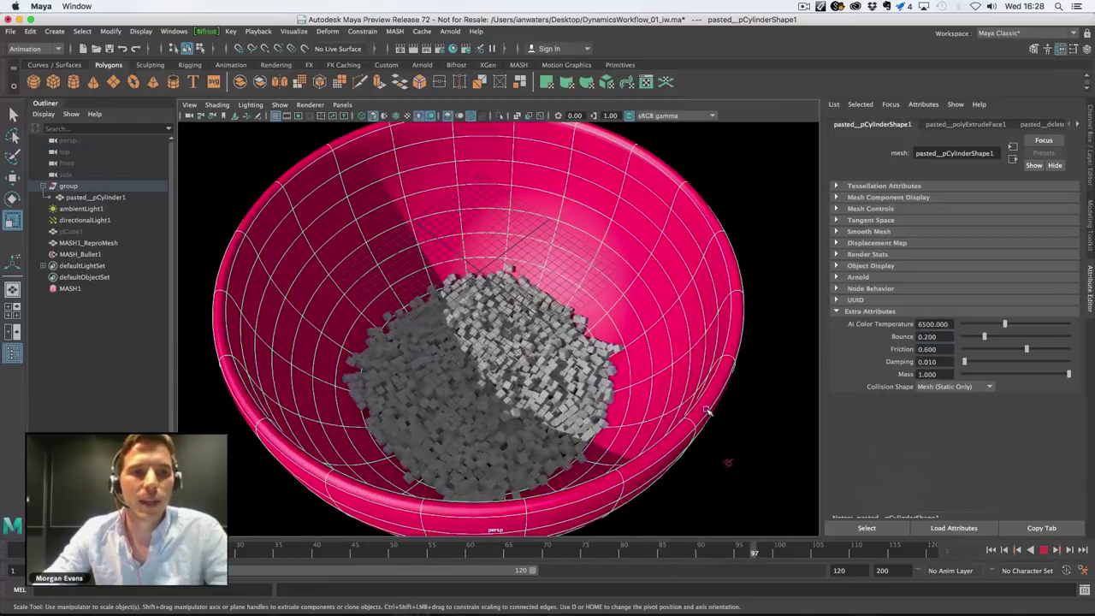
left_click(992, 552)
Enlarge the bowl, move it off-centre beneath the block of cubes, deselect it, and play the simulation
left_click_drag(641, 466, 701, 415, "alt")
key("w")
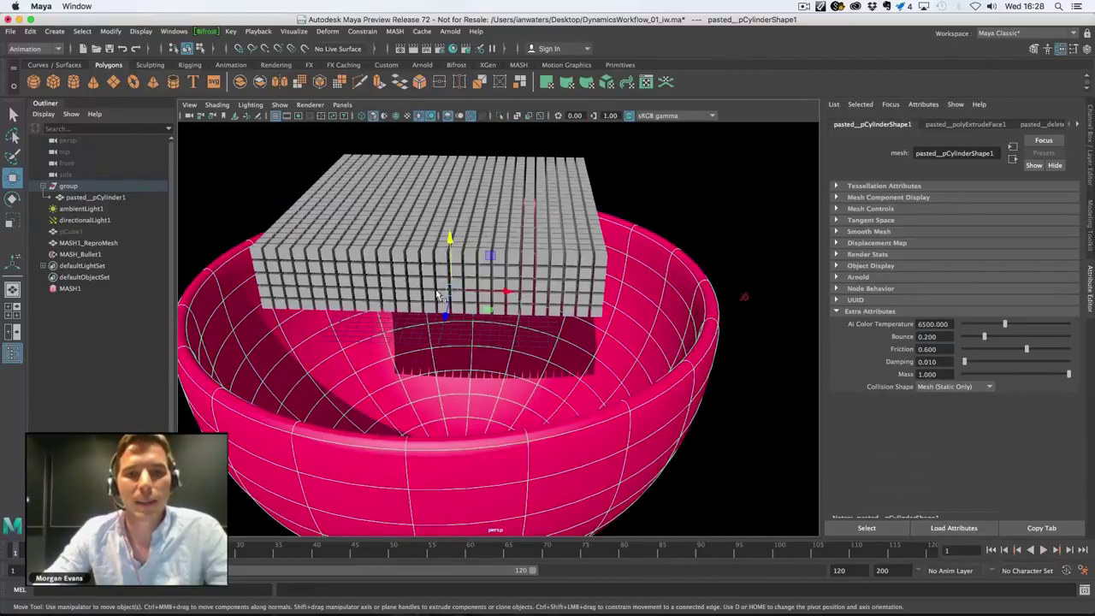
key("r")
key("w")
left_click_drag(449, 292, 507, 276)
left_click(766, 473)
left_click(1042, 550)
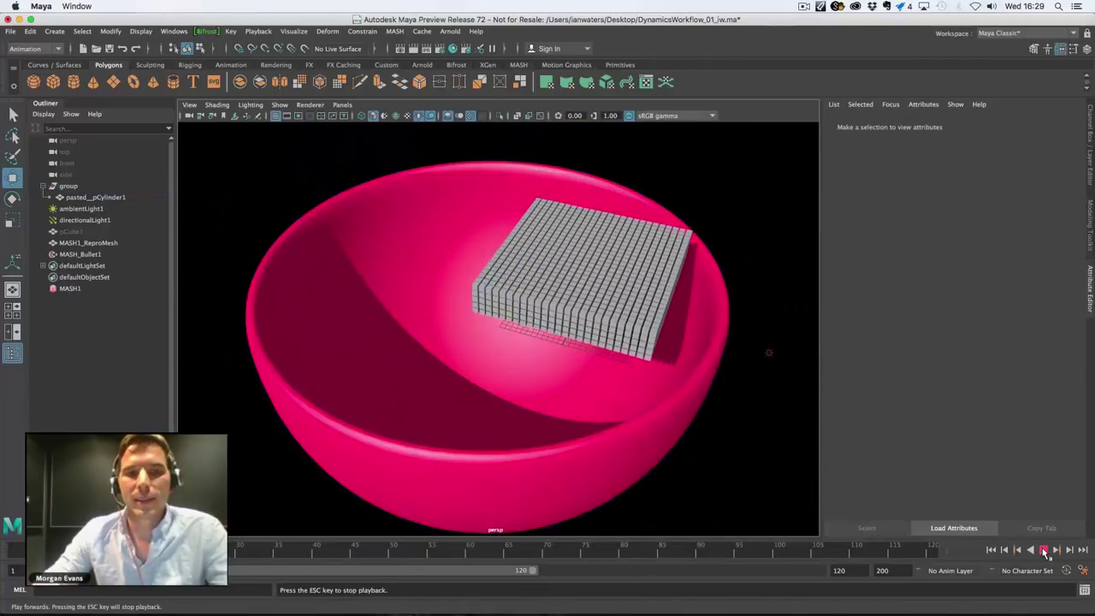
Set the Y gravity of MASH_Bullet1 to -50 and adjust the bowl collider's bounce
left_click_drag(635, 447, 620, 435, "alt")
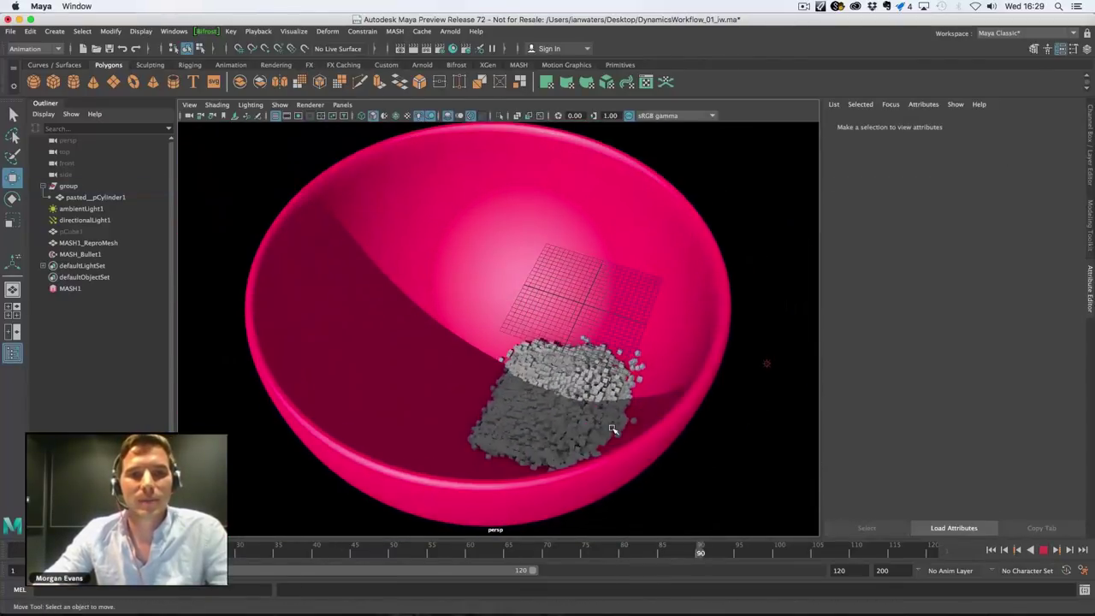
left_click(79, 254)
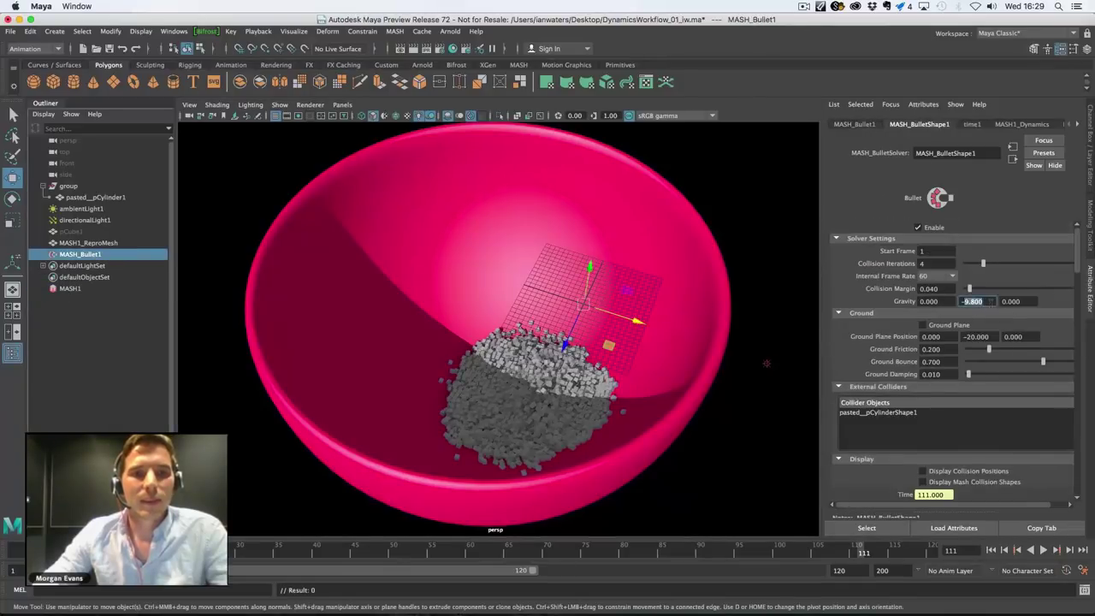
left_click(881, 413)
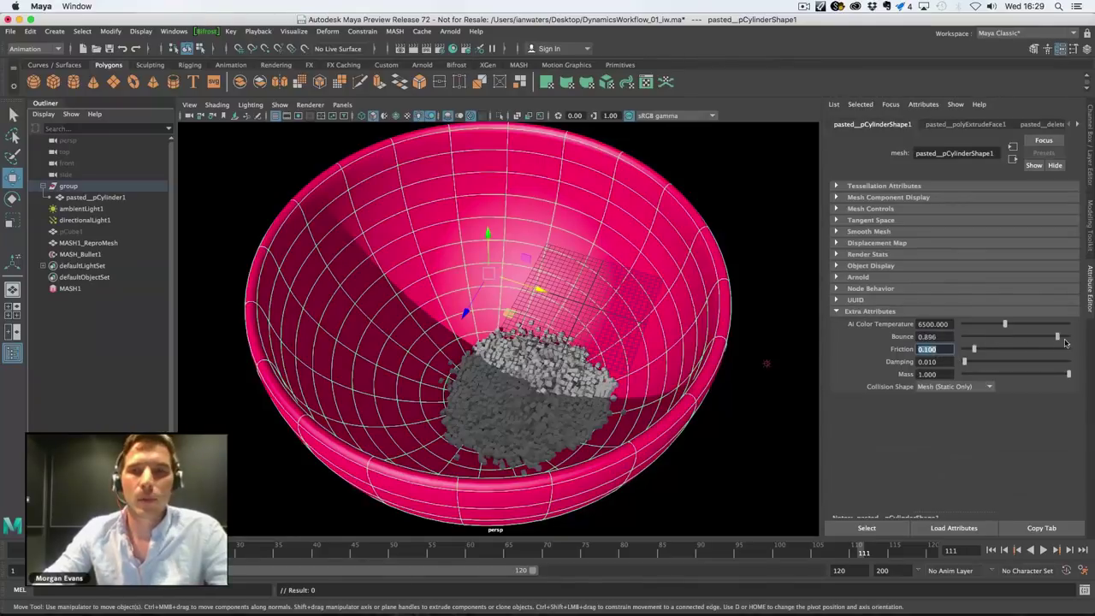
left_click_drag(1063, 340, 1038, 340)
Return to the start frame, clear the selection, and play the simulation of the cubes falling into the bowl
left_click(991, 551)
left_click_drag(623, 256, 579, 280, "alt")
left_click(776, 438)
left_click(1042, 550)
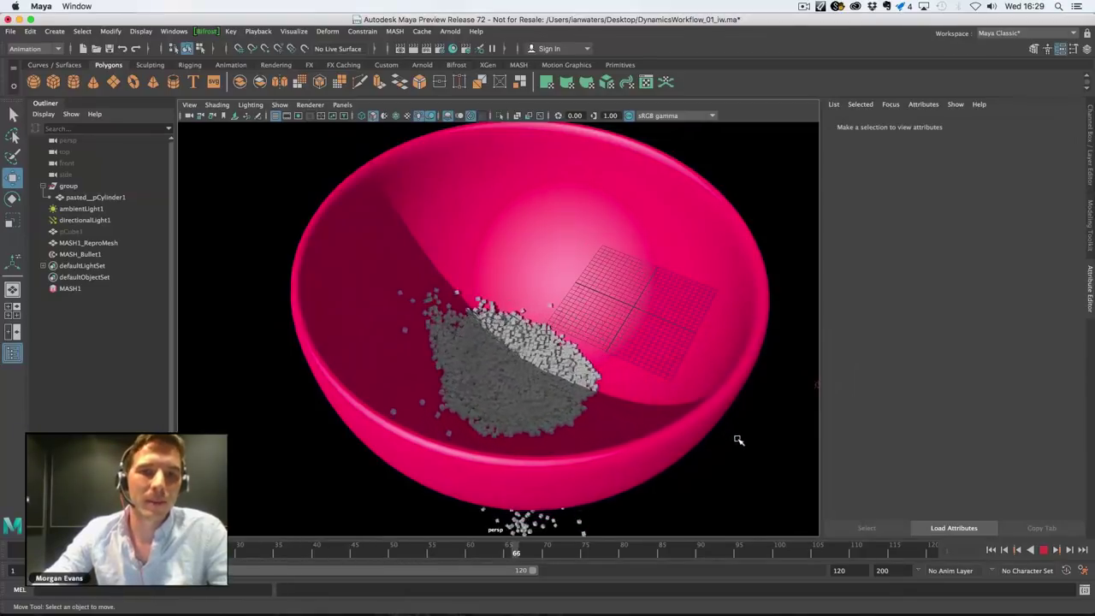
right_click_drag(738, 439, 666, 442, "alt")
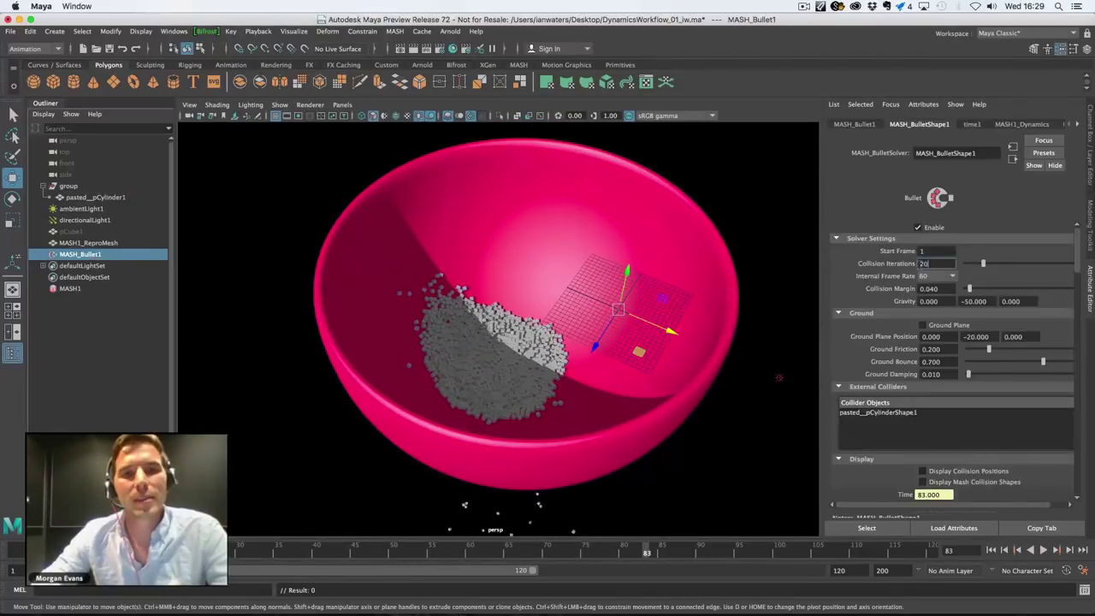
Raise MASH_Bullet1's collision iterations to 40 and its collision margin to 0.1, replaying the simulation from the start
key("Return")
left_click(1042, 550)
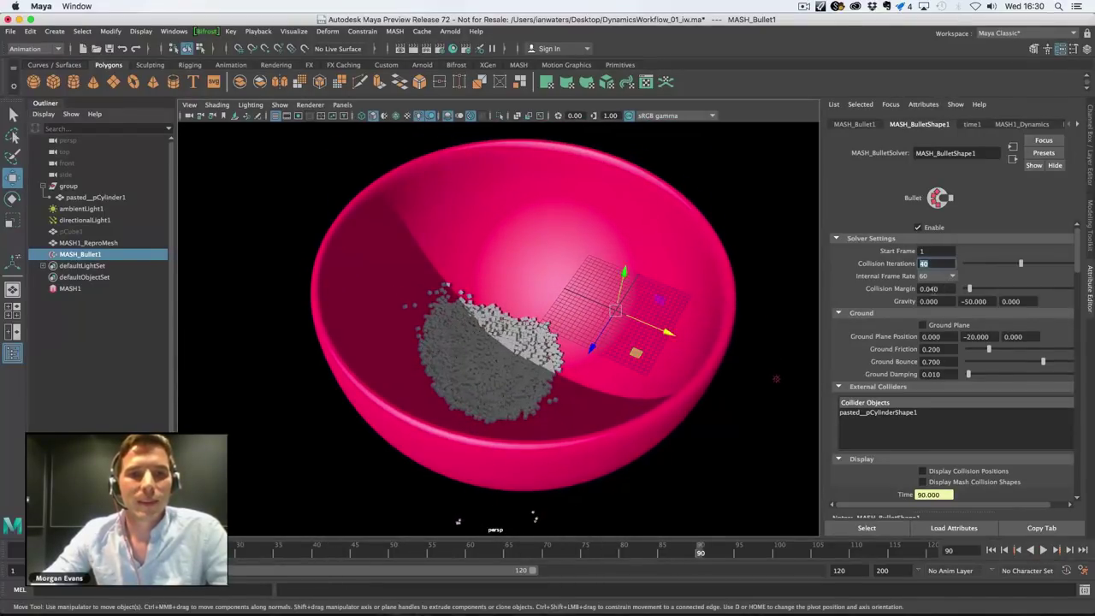
left_click(990, 550)
left_click(1044, 551)
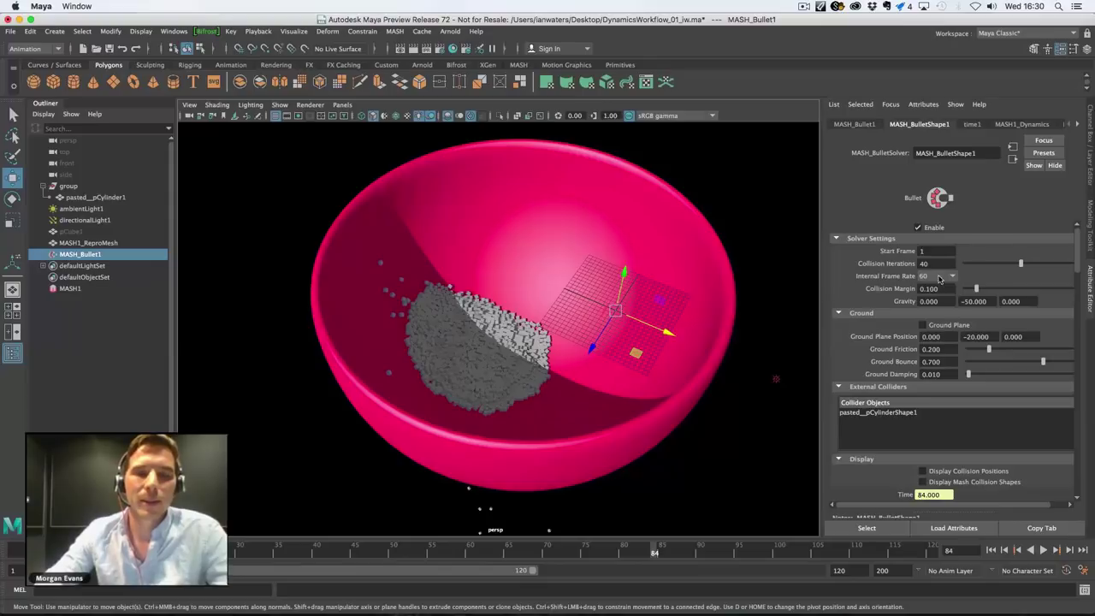
Set the solver's internal frame rate to 120, replay the cube simulation from the start, and stop it
left_click(990, 549)
left_click(1044, 552)
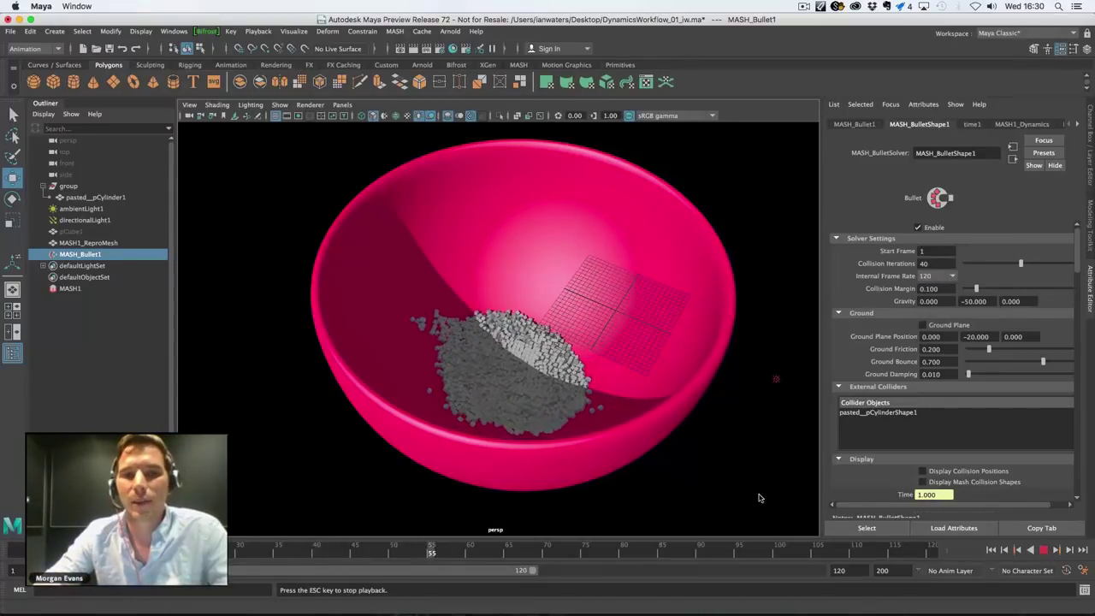
left_click_drag(696, 459, 711, 450, "alt")
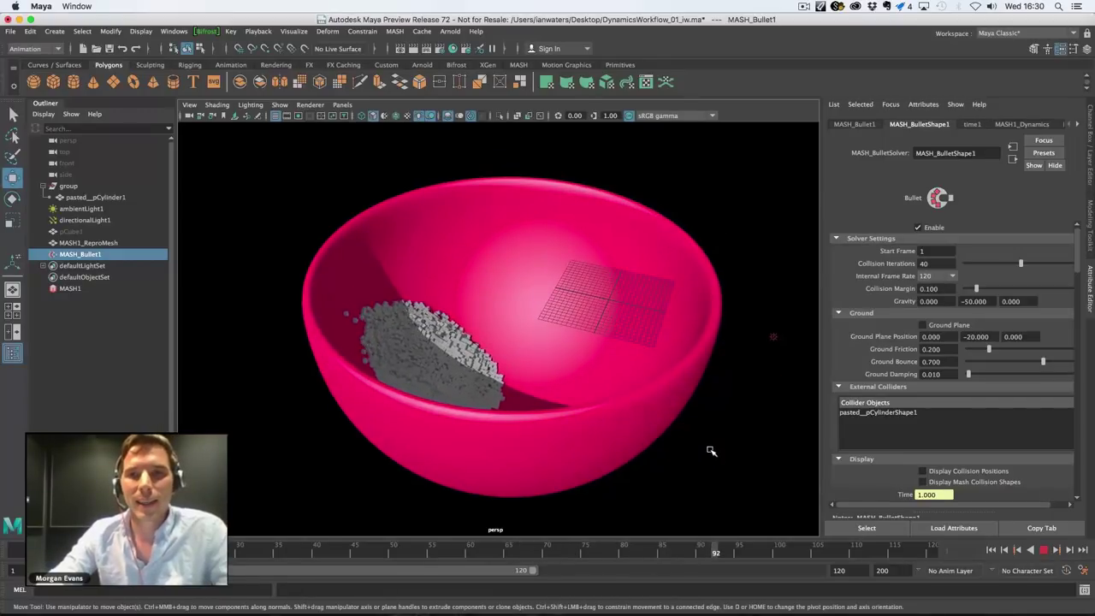
key("Escape")
left_click_drag(709, 450, 658, 439, "alt")
Set friction to about 0.06 and bounce to about 0.82 in MASH1_Dynamics, and play the simulation
left_click(71, 289)
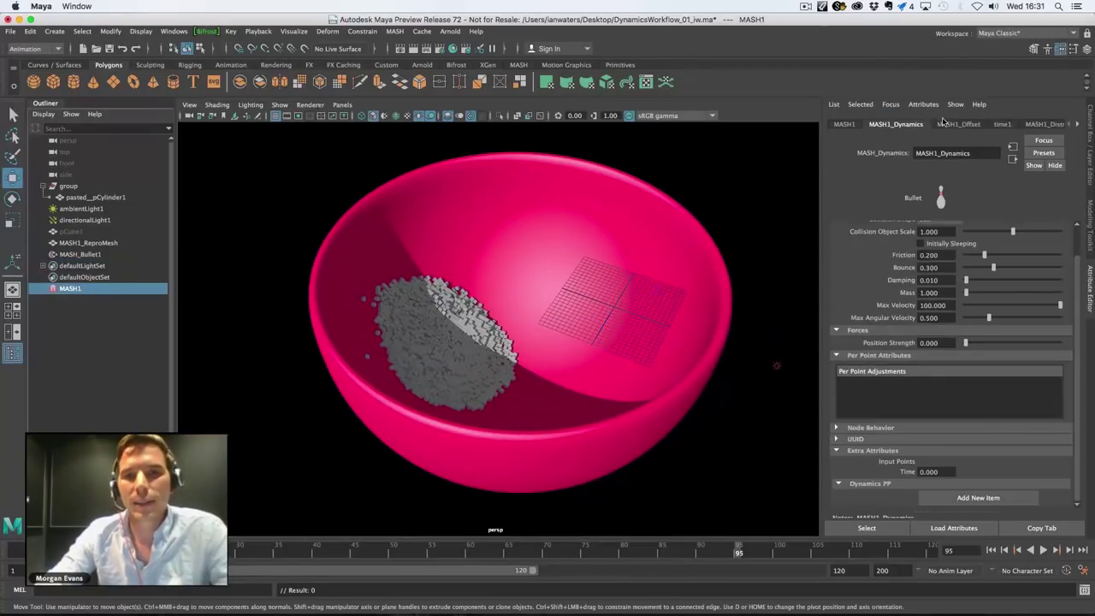
left_click(896, 124)
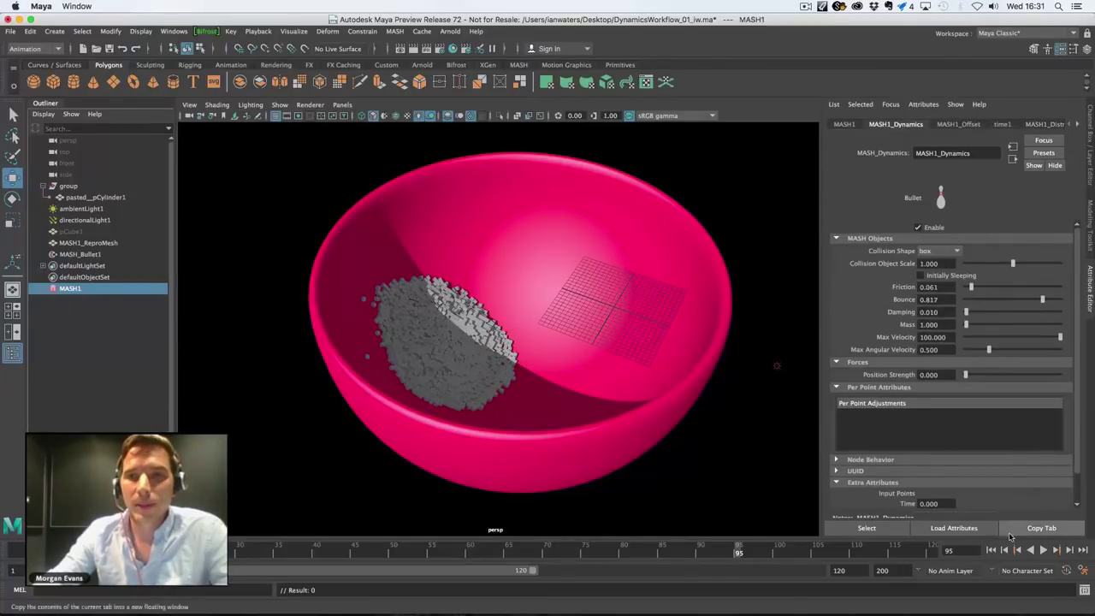
left_click(1042, 550)
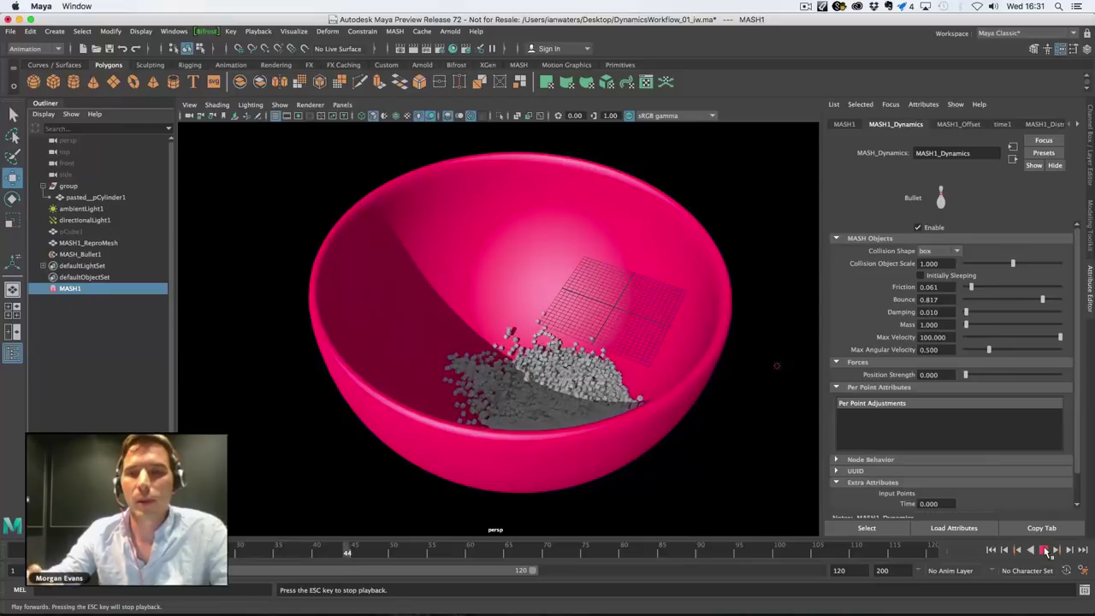
left_click_drag(679, 433, 559, 371, "alt")
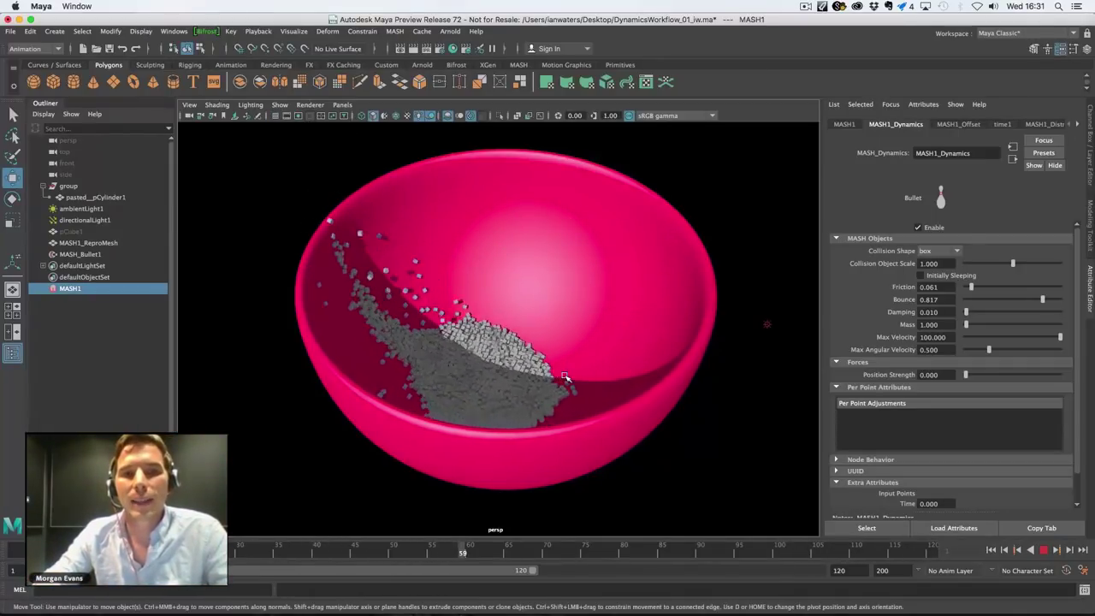
Check the point count of the MASH1 network
left_click(844, 124)
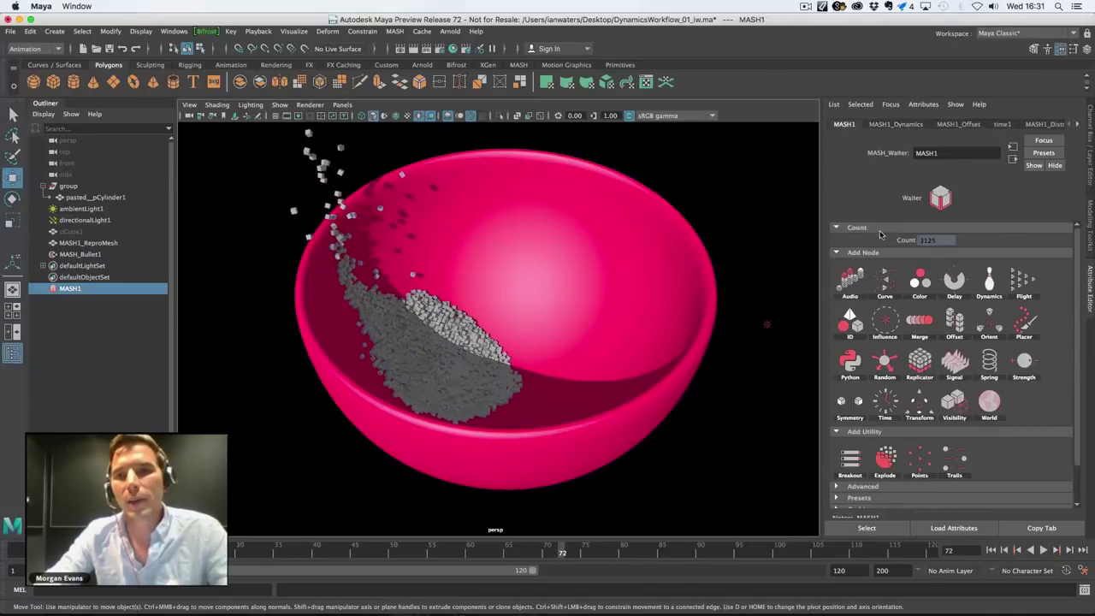
left_click(838, 6)
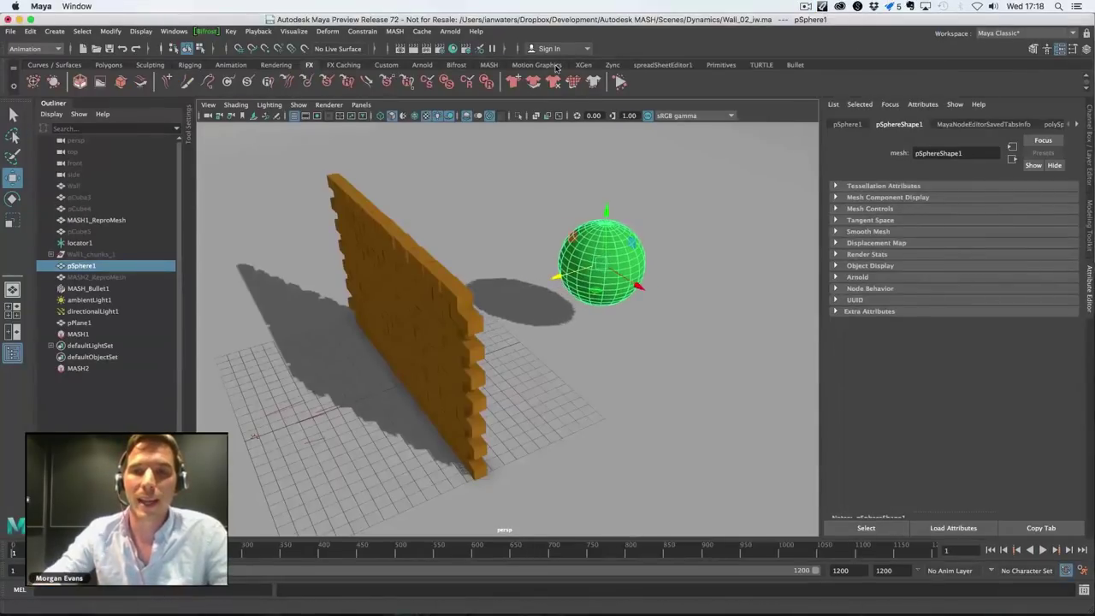
Run interactive playback and push pSphere1 through the brick wall several times, rewinding to the start frame between runs
left_click(620, 82)
left_click_drag(560, 278, 607, 383)
left_click_drag(616, 293, 615, 207)
left_click(991, 550)
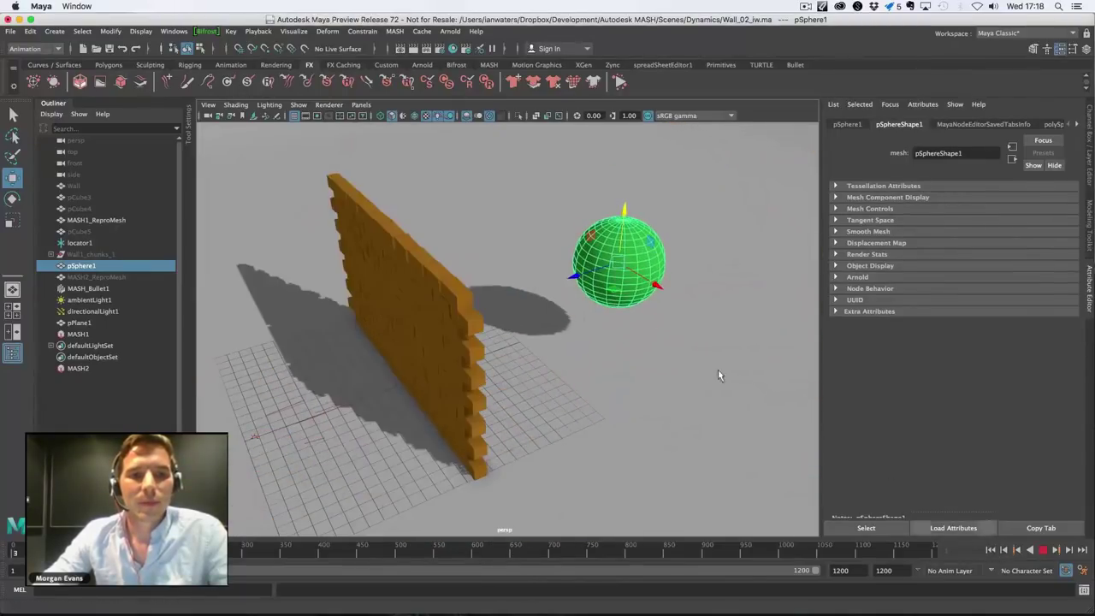
left_click_drag(610, 290, 367, 377)
middle_click_drag(368, 377, 723, 389)
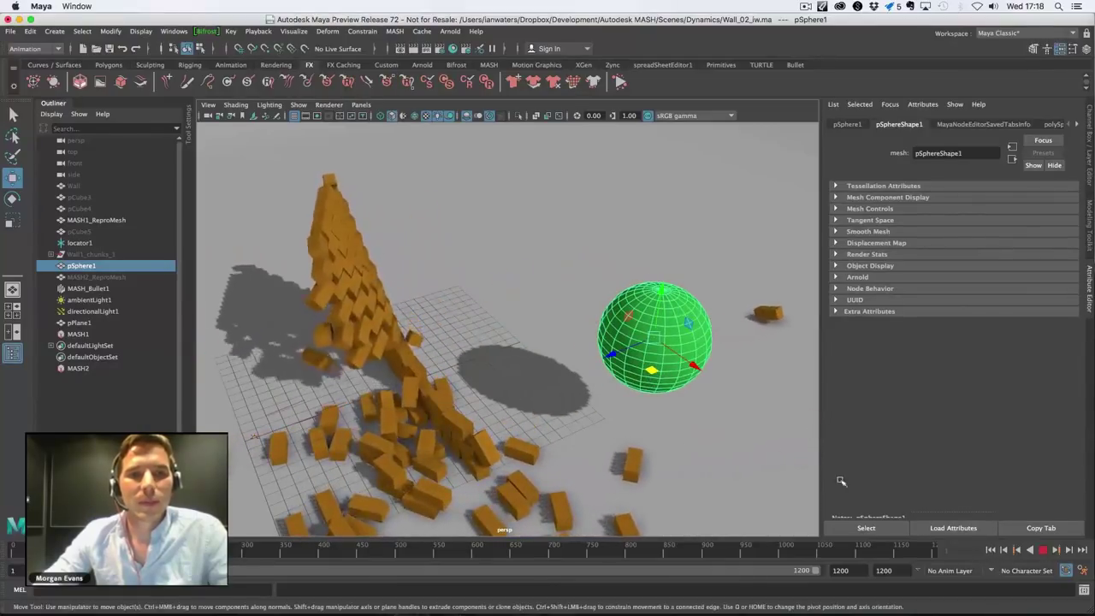
left_click(990, 550)
middle_click_drag(633, 355, 632, 267)
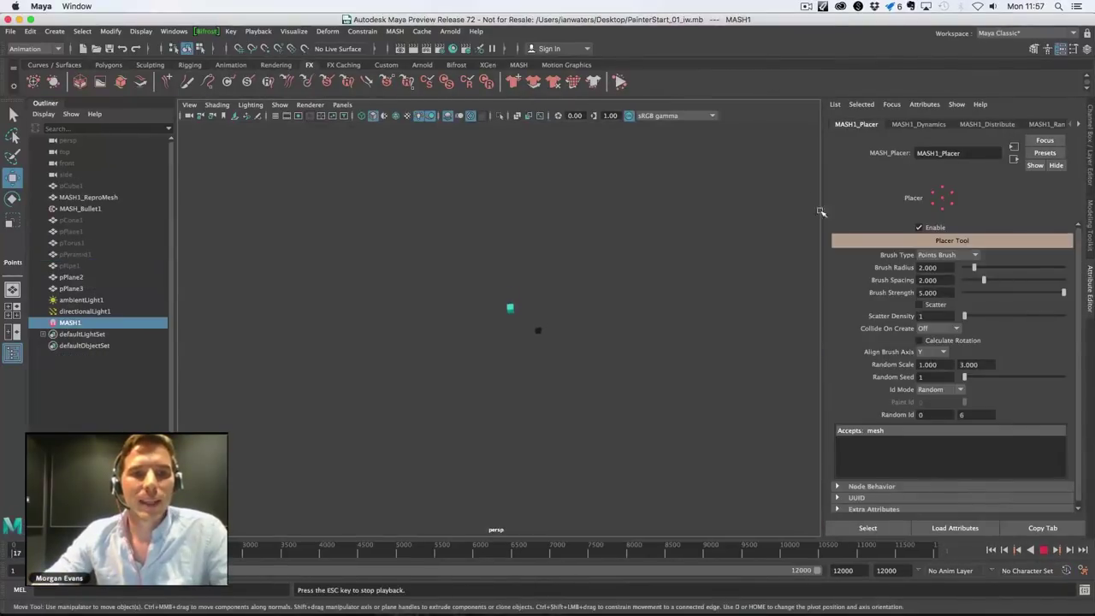
Activate the MASH1 Placer Tool with the Points Brush and paint points into the scene during interactive playback
left_click(865, 240)
mouse_move(365, 280)
left_mouse_down()
mouse_move(649, 314)
mouse_move(342, 287)
mouse_move(475, 288)
mouse_move(425, 298)
mouse_move(588, 309)
mouse_move(483, 304)
mouse_move(514, 289)
mouse_move(394, 299)
mouse_move(560, 311)
mouse_move(414, 278)
mouse_move(596, 301)
mouse_move(481, 308)
mouse_move(508, 305)
left_mouse_up()
middle_click_drag(509, 306, 522, 240, "alt")
mouse_move(522, 241)
left_mouse_down()
mouse_move(579, 231)
mouse_move(570, 233)
mouse_move(622, 247)
mouse_move(454, 233)
mouse_move(464, 203)
mouse_move(582, 226)
mouse_move(406, 231)
mouse_move(581, 255)
mouse_move(466, 278)
mouse_move(557, 258)
mouse_move(472, 270)
mouse_move(415, 227)
mouse_move(599, 259)
mouse_move(372, 242)
mouse_move(465, 254)
mouse_move(476, 236)
mouse_move(579, 297)
mouse_move(362, 256)
mouse_move(456, 210)
left_mouse_up()
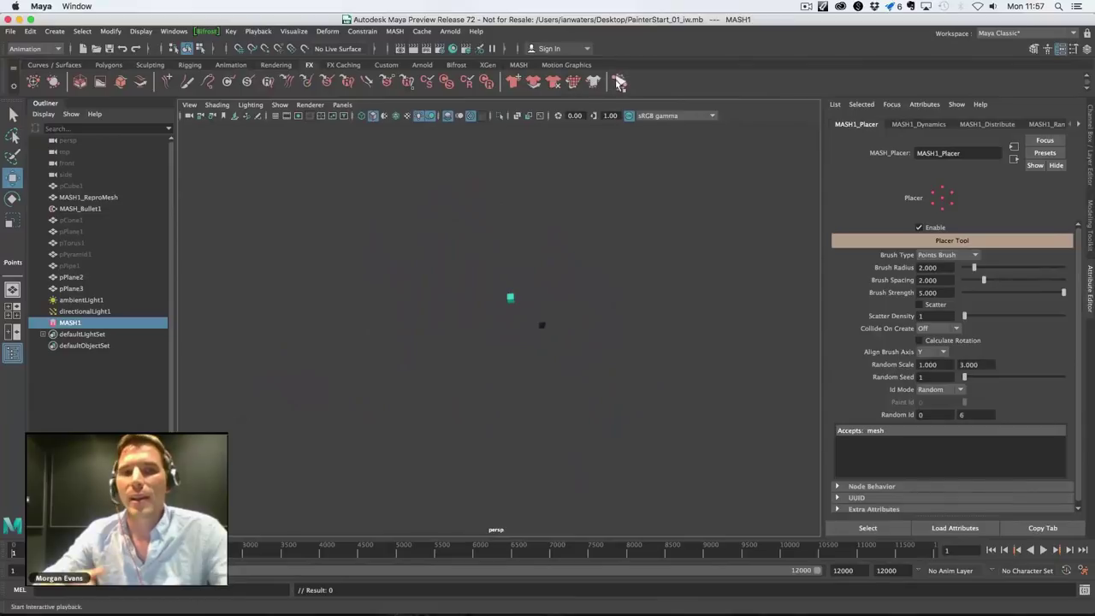
left_click(951, 240)
mouse_move(369, 298)
left_mouse_down()
mouse_move(466, 289)
mouse_move(482, 264)
mouse_move(384, 276)
mouse_move(565, 305)
mouse_move(453, 291)
mouse_move(465, 313)
mouse_move(445, 280)
mouse_move(558, 308)
mouse_move(382, 299)
left_mouse_up()
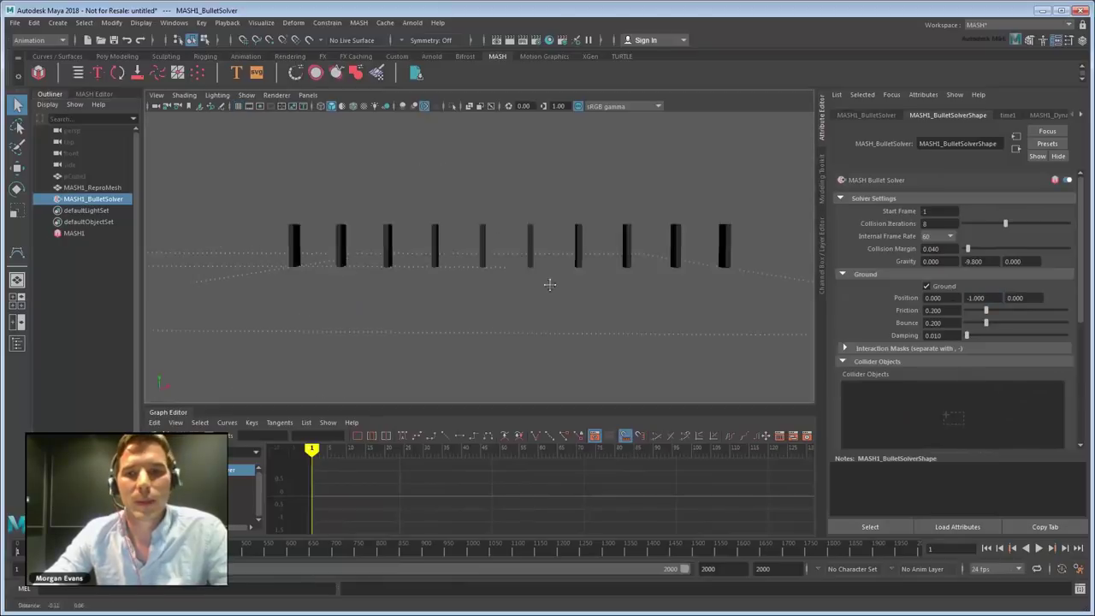
Create a polygon sphere and position it beside the first domino, level with the domino's upper part
middle_click_drag(548, 283, 576, 325, "alt")
left_click(117, 56)
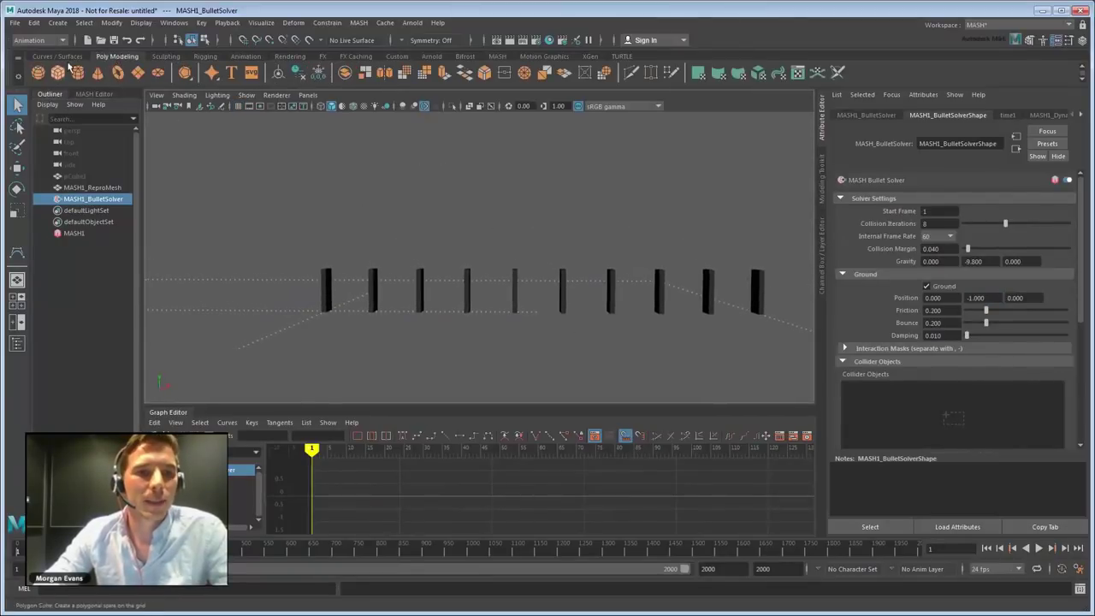
left_click(38, 72)
left_click_drag(325, 234, 323, 215)
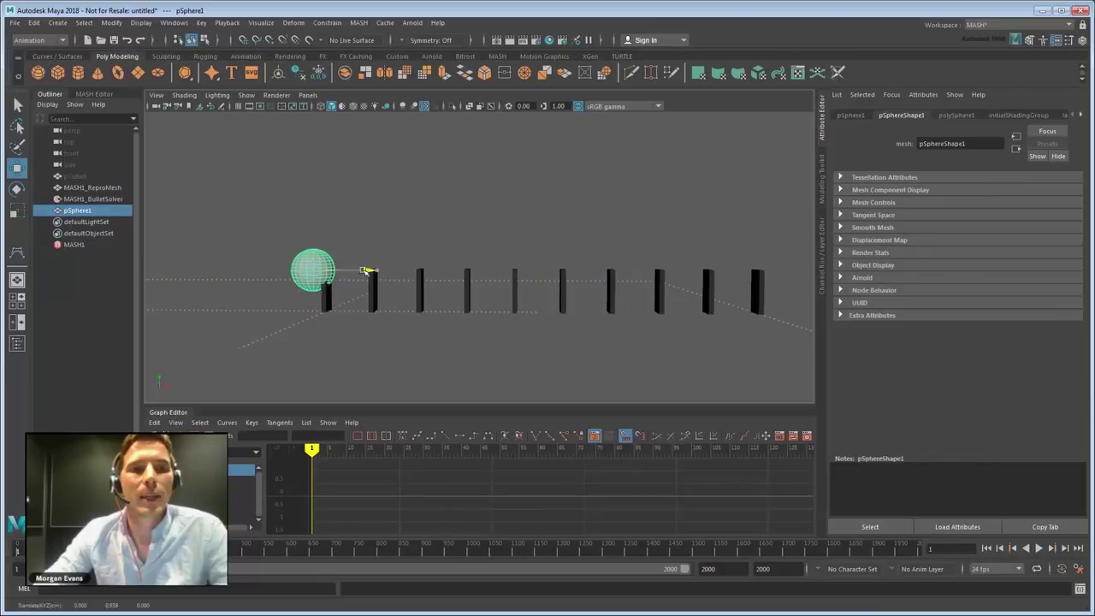
Keyframe the sphere at frame 1, move it along X into the first domino and keyframe it at frame 24
key("s")
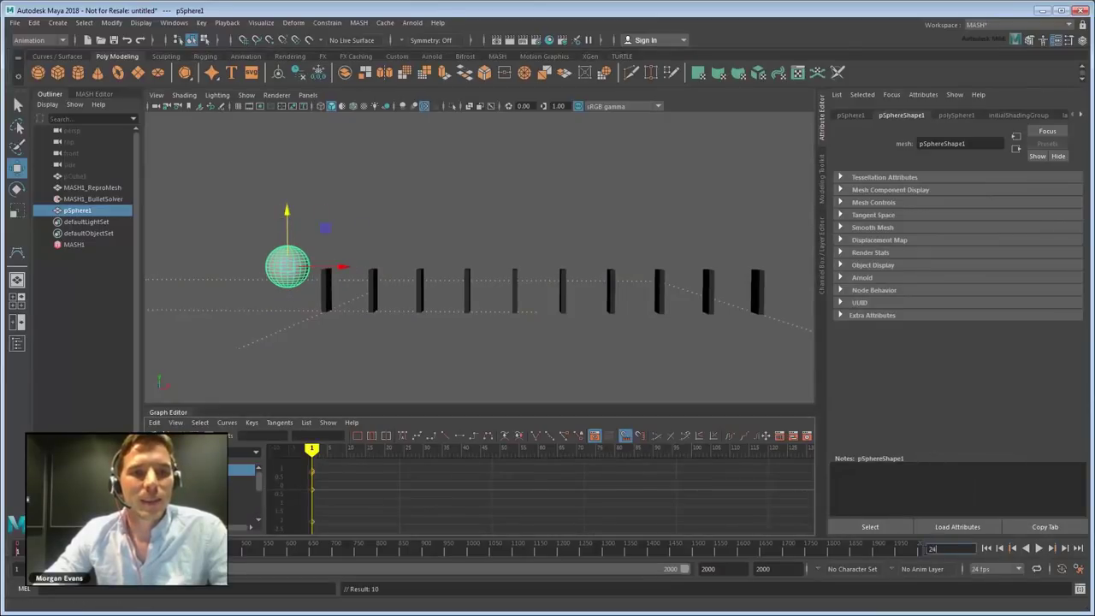
left_click_drag(344, 268, 382, 268)
key("s")
left_click(986, 549)
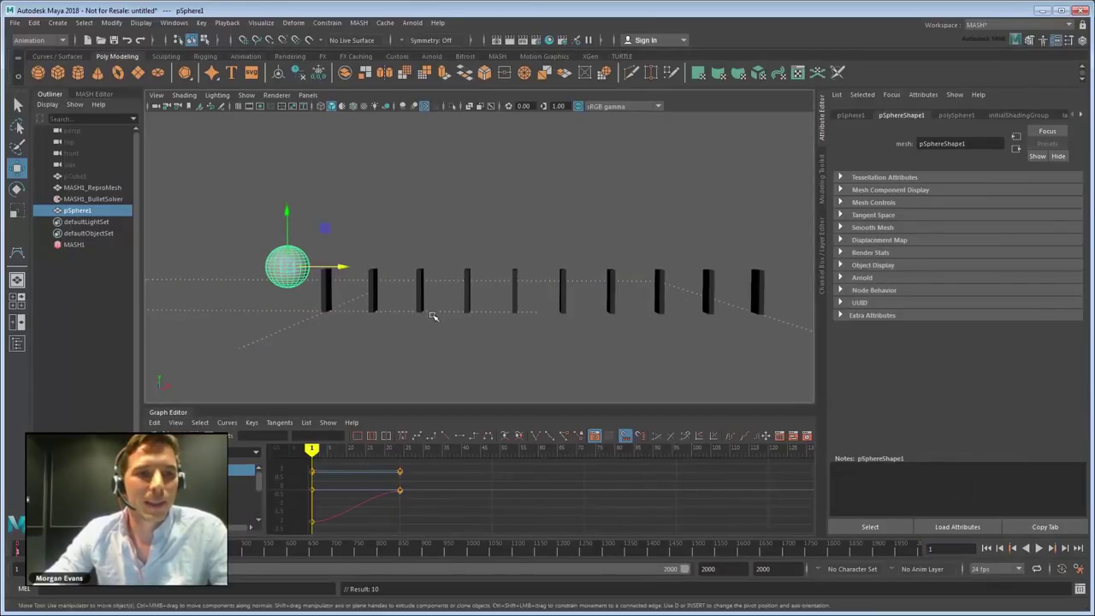
Add pSphere1 as a collider object of MASH1_BulletSolver, play the simulation, and return to the start frame
left_click(99, 198)
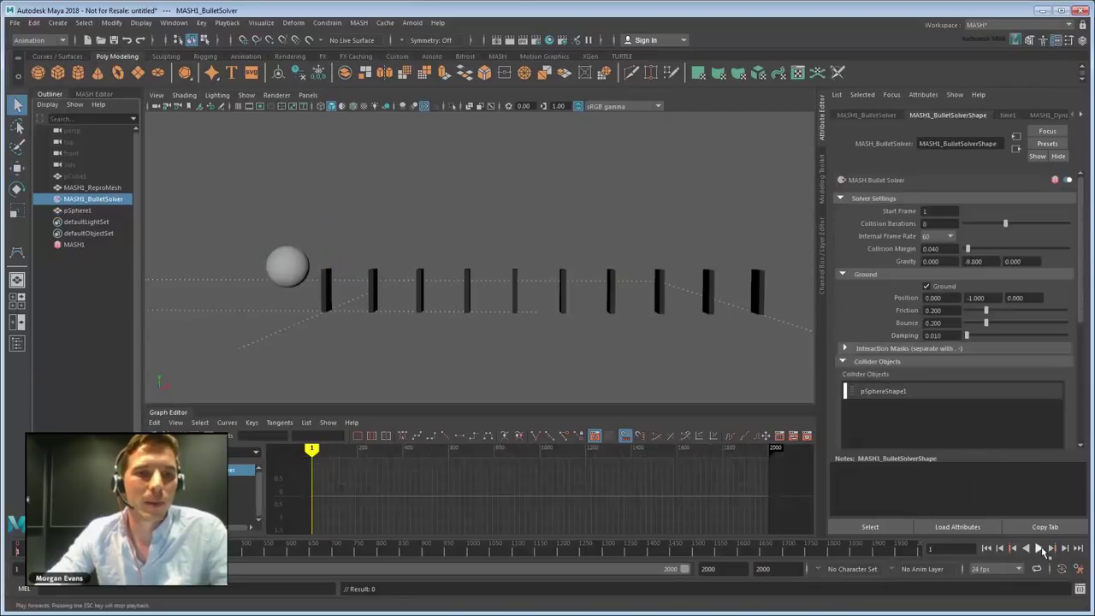
left_click(1040, 548)
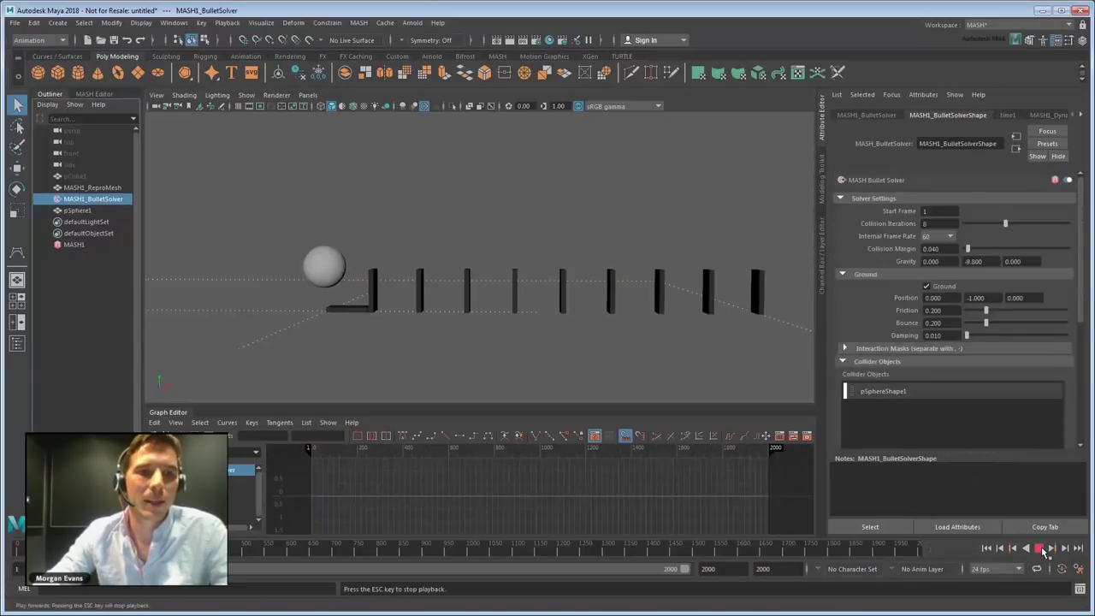
left_click(985, 549)
Set the number of dominoes in MASH1_Distribute to 21, play the simulation, and return to the start frame
left_click(1043, 116)
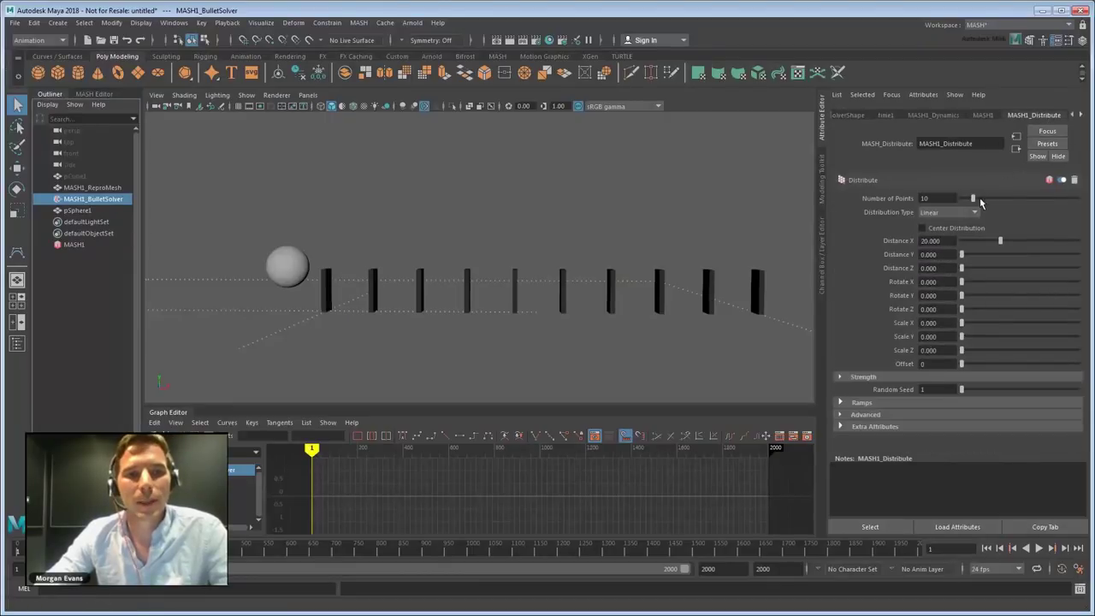
left_click_drag(980, 201, 986, 202)
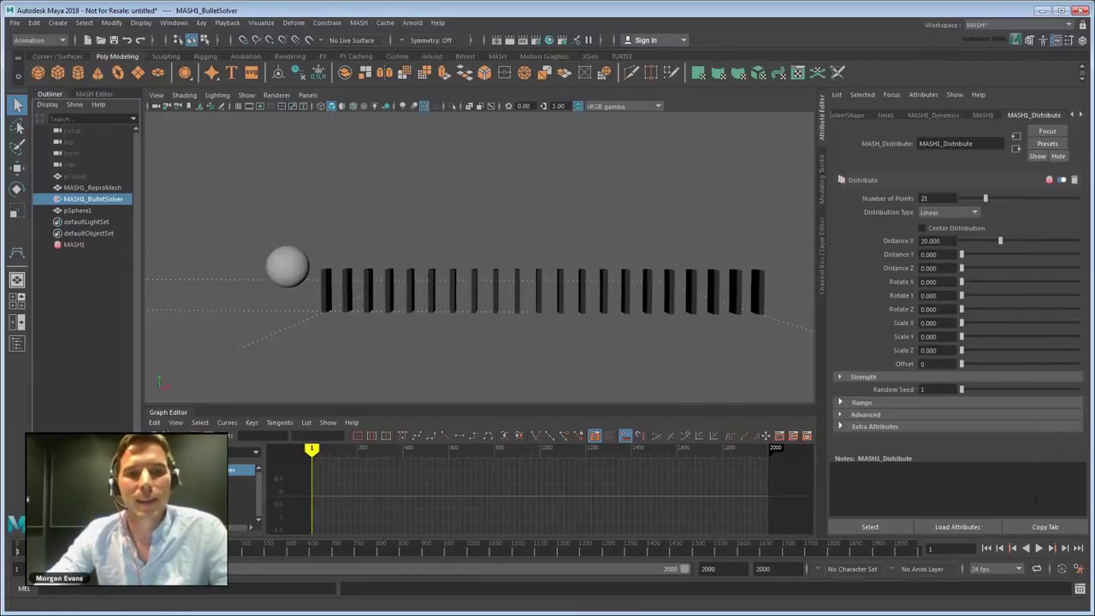
left_click(1038, 548)
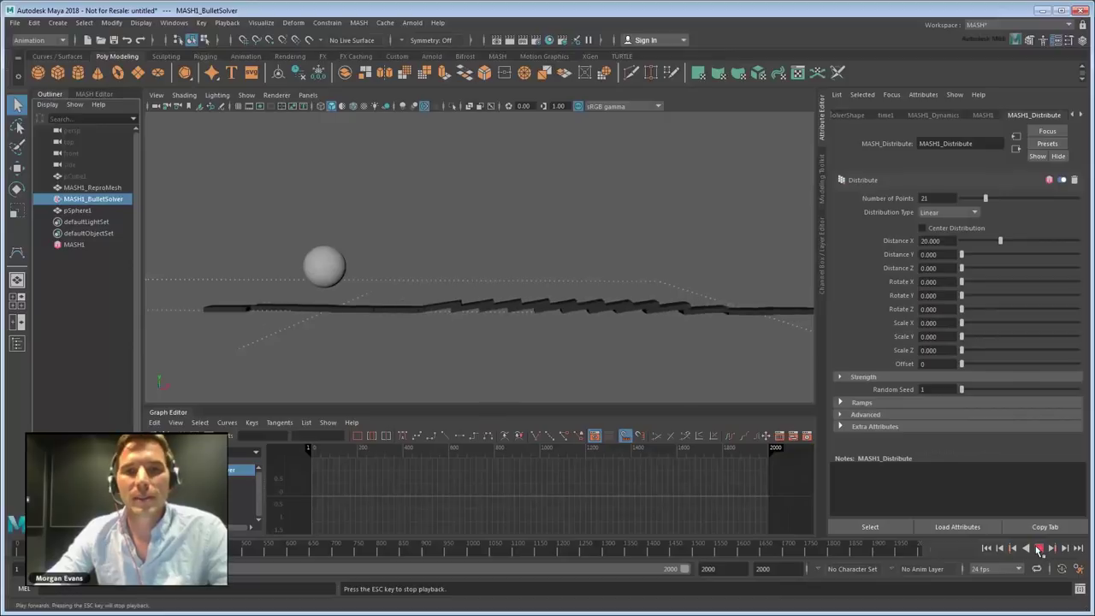
left_click(986, 548)
Set the dominoes' friction to about 0.71 in MASH1_Dynamics and play the simulation
left_click(934, 115)
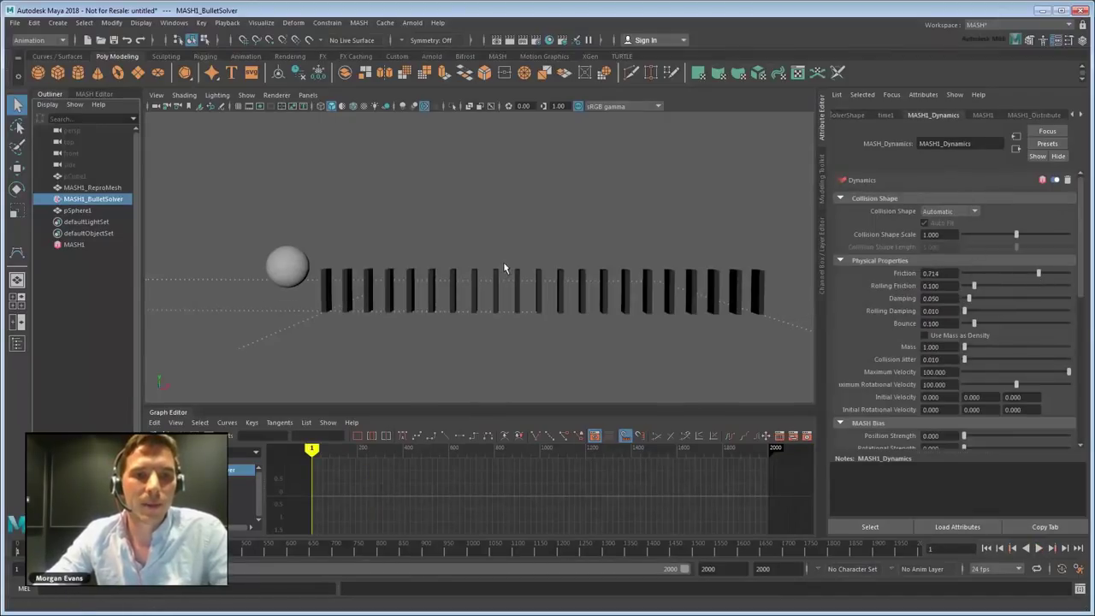
left_click_drag(504, 269, 515, 303, "alt")
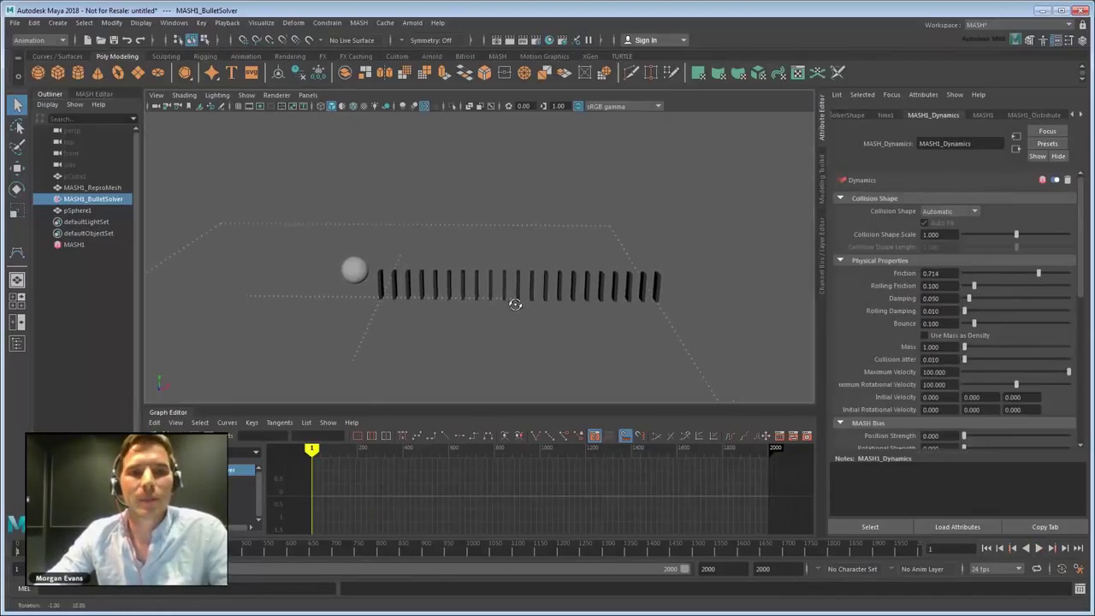
left_click(1038, 549)
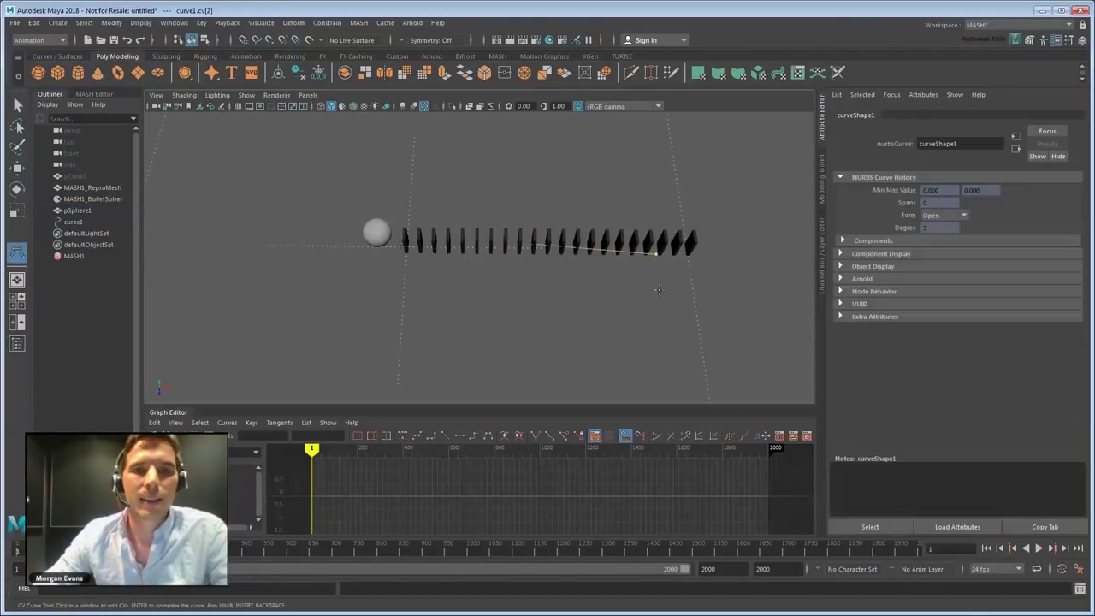
Draw an S-shaped CV curve starting along the domino row and distribute the MASH1 dominoes along it with a Curve node
left_click(405, 385)
left_click_drag(405, 386, 475, 272, "alt")
key("q")
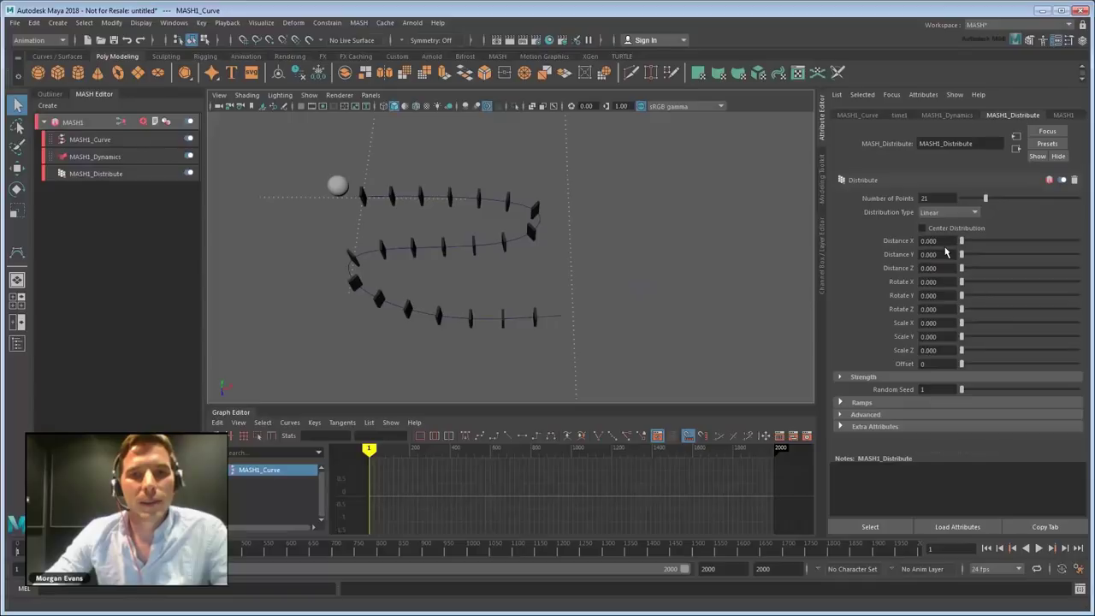
Set the number of dominoes in MASH1_Distribute to 56 and move the curve's second control vertex so the first row bows outward
left_click_drag(984, 198, 1027, 199)
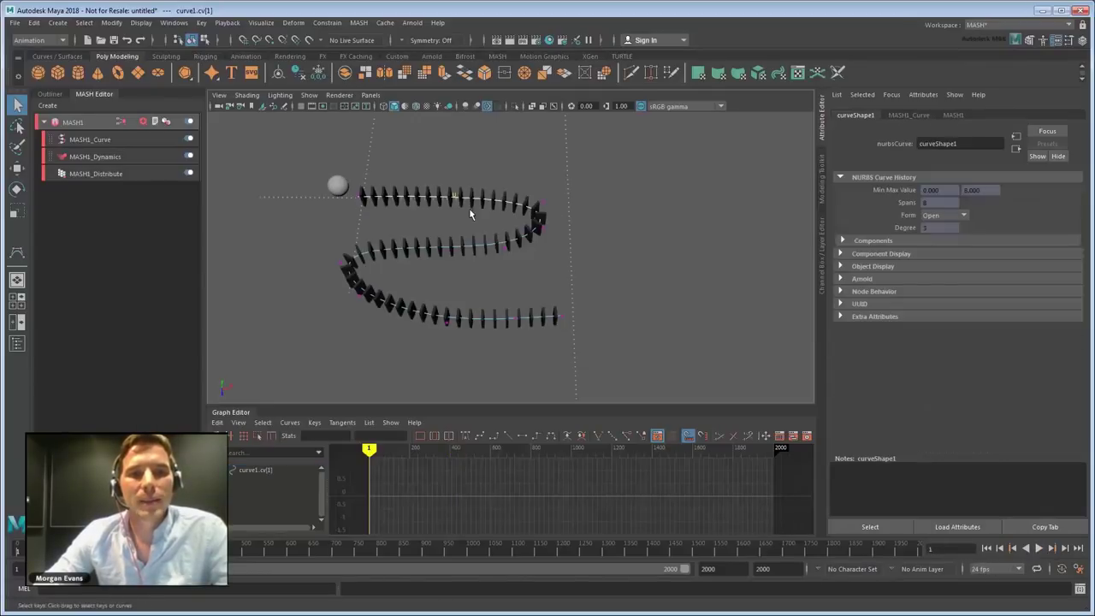
left_click_drag(449, 245, 452, 202)
Reposition the control vertices at the end of curve1 so the tail of the domino row turns sharply away from the last bend
middle_click_drag(437, 375, 447, 374, "alt")
left_click_drag(541, 291, 580, 343)
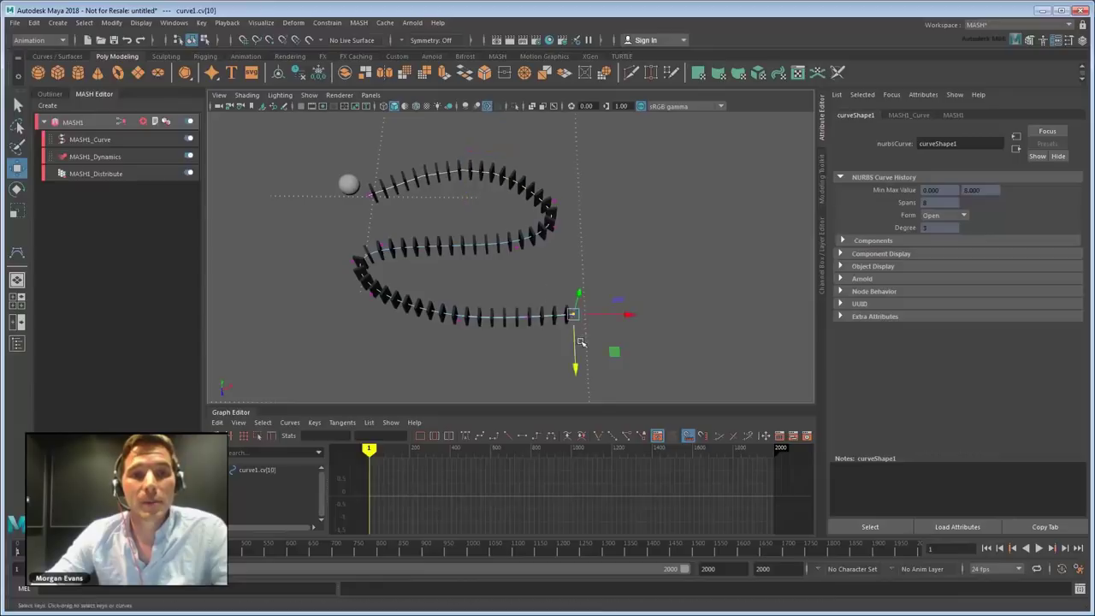
middle_click_drag(606, 344, 513, 342, "alt")
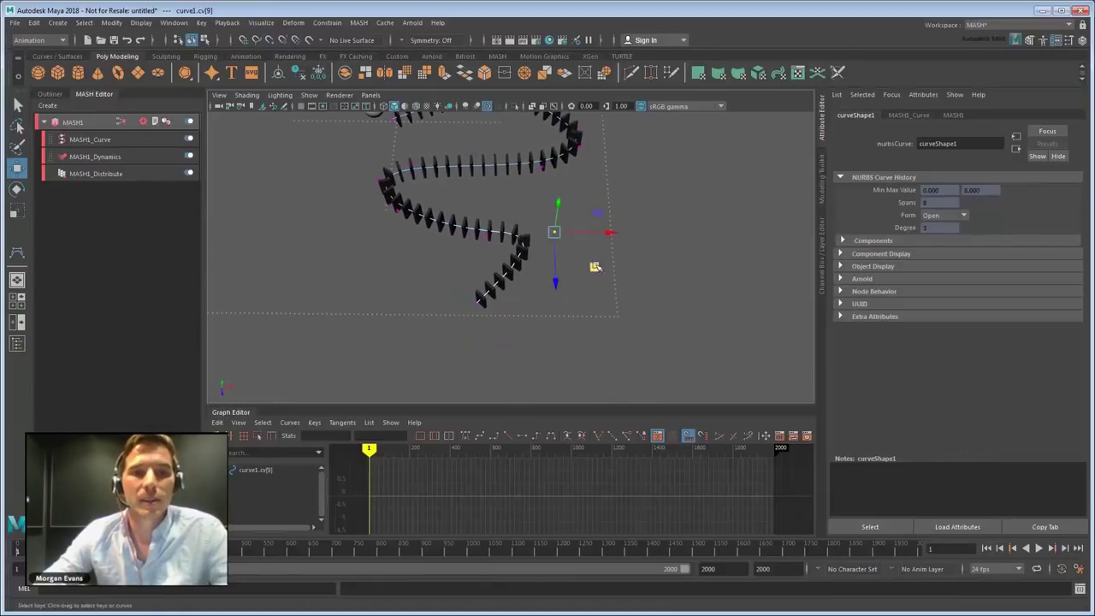
middle_click_drag(595, 267, 561, 303)
left_click_drag(455, 279, 506, 325)
left_click_drag(537, 301, 574, 323)
left_click_drag(516, 364, 516, 379)
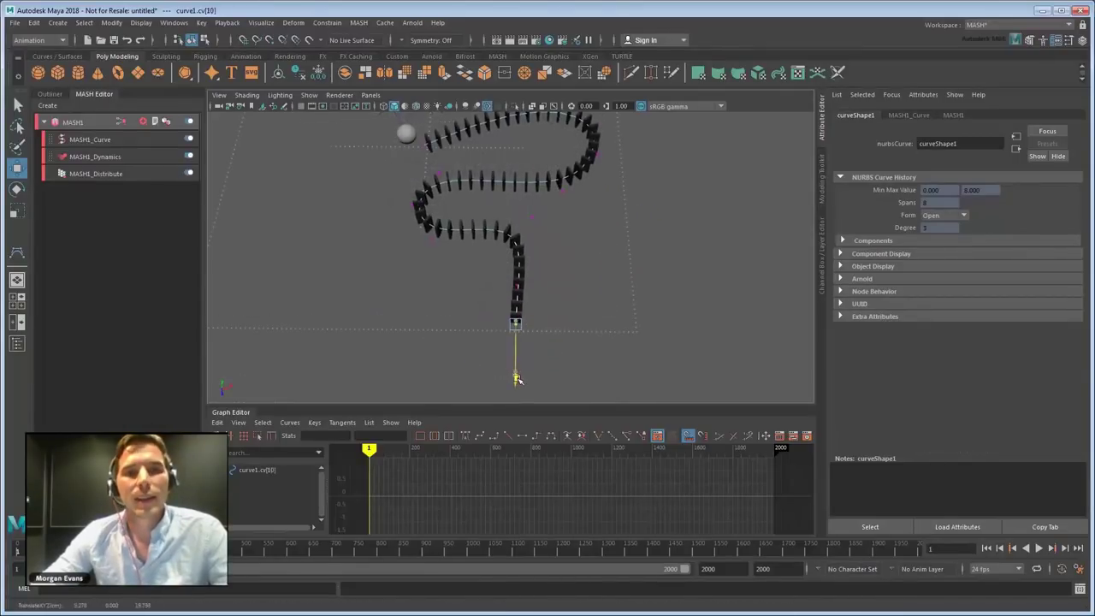
Scale and position pCube2 as a box about 20.6 × 9.9 × 25.2 beneath the dominoes, and select MASH1_BulletSolver
middle_click_drag(567, 271, 570, 320, "alt")
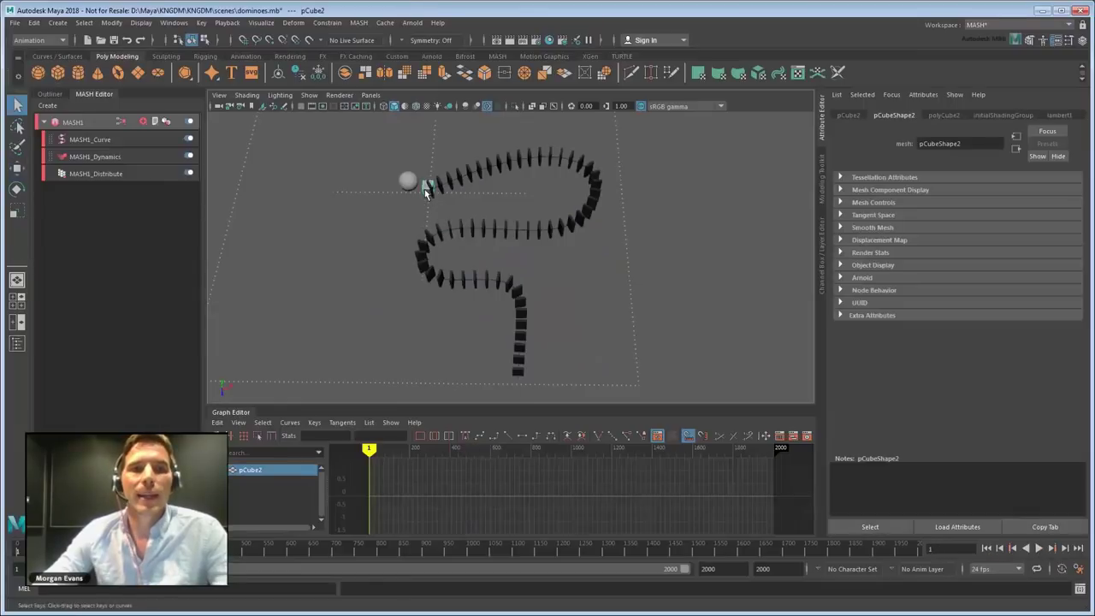
key("r")
left_click_drag(520, 270, 684, 313)
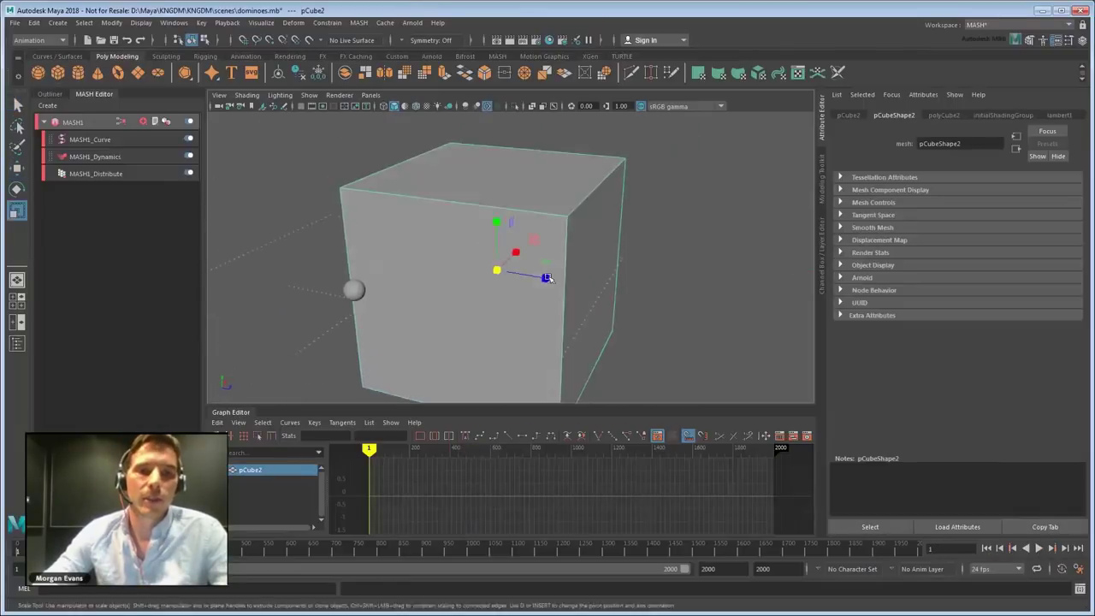
left_click_drag(496, 220, 500, 266)
key("w")
left_click_drag(599, 283, 543, 284, "alt")
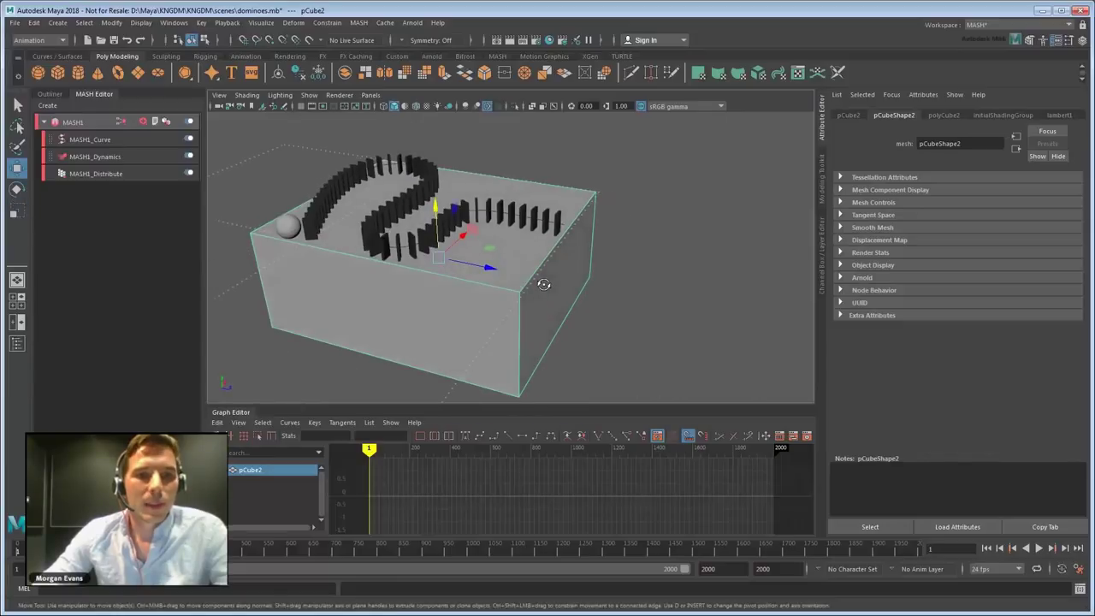
left_click(54, 95)
left_click(94, 198)
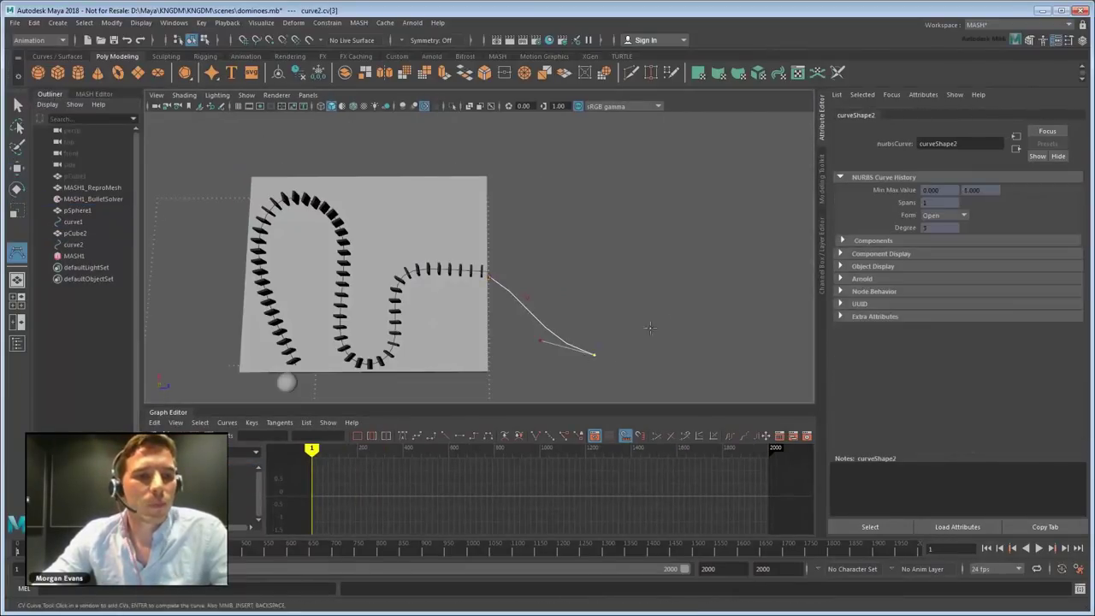
Draw a spiral CV curve that starts at the box edge where the domino row ends and winds inward
left_click(676, 309)
left_click(664, 223)
left_click(608, 195)
left_click(560, 235)
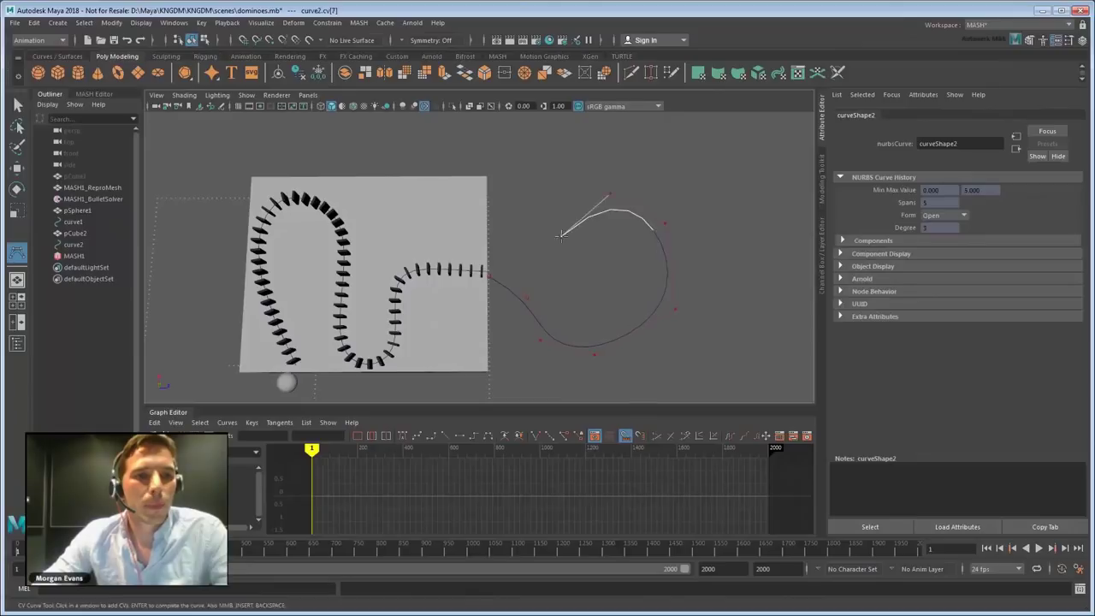
left_click(620, 240)
key("Return")
Set curve2's Translate Y to -9 and connect it as a second input curve of the MASH1_Curve node
key("w")
left_click_drag(642, 307, 591, 264, "alt")
left_click(846, 114)
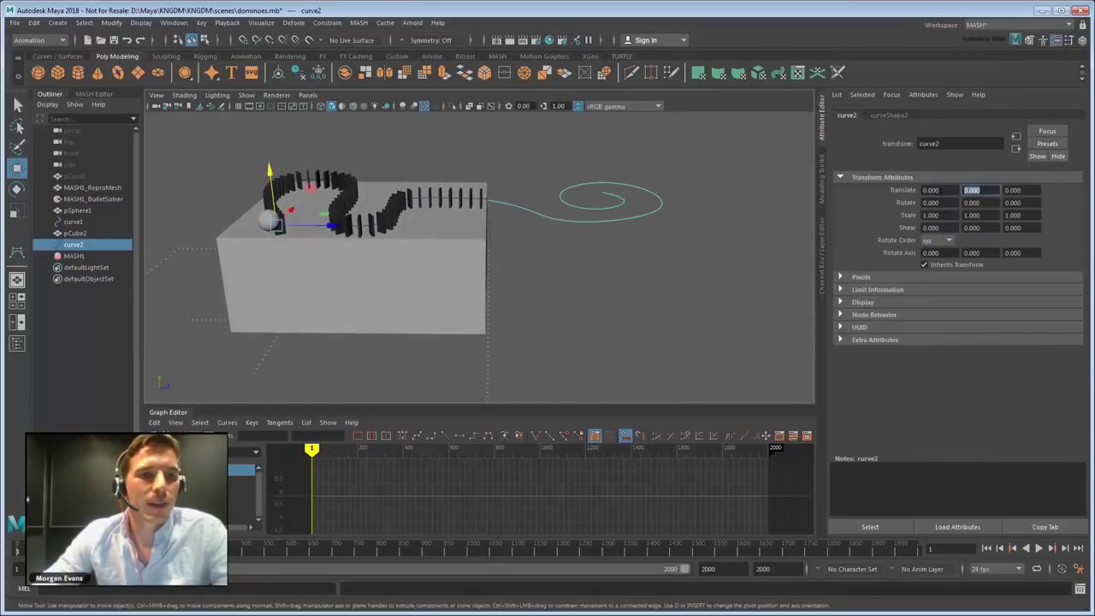
left_click(73, 255)
left_click(891, 119)
middle_click_drag(73, 245, 908, 256)
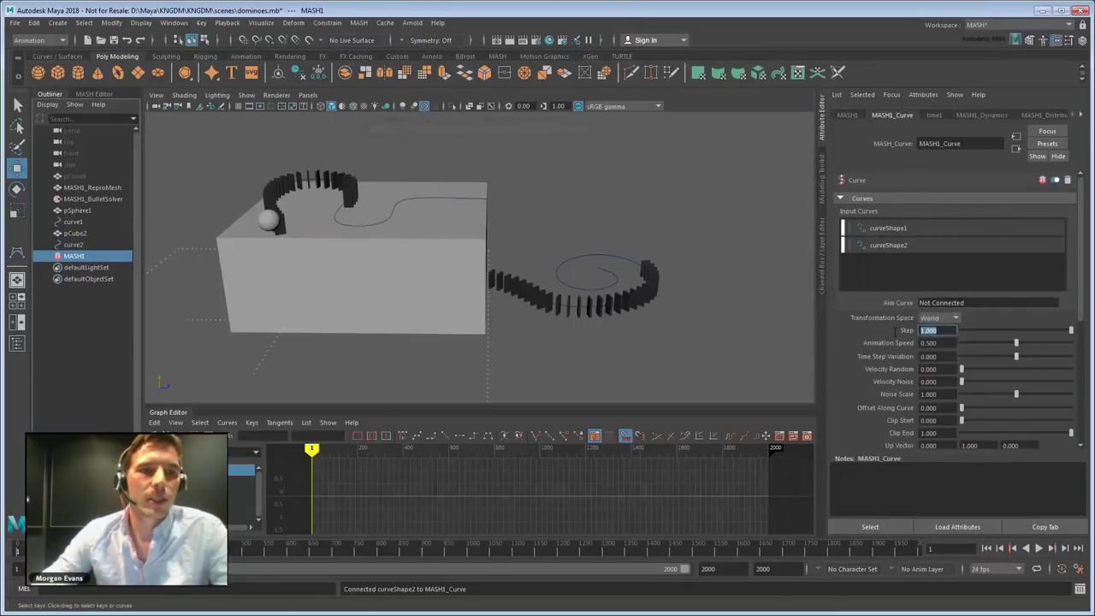
Set the MASH1_Curve Step to 2 and the MASH1_Distribute number of points to 120
type("2")
key("Return")
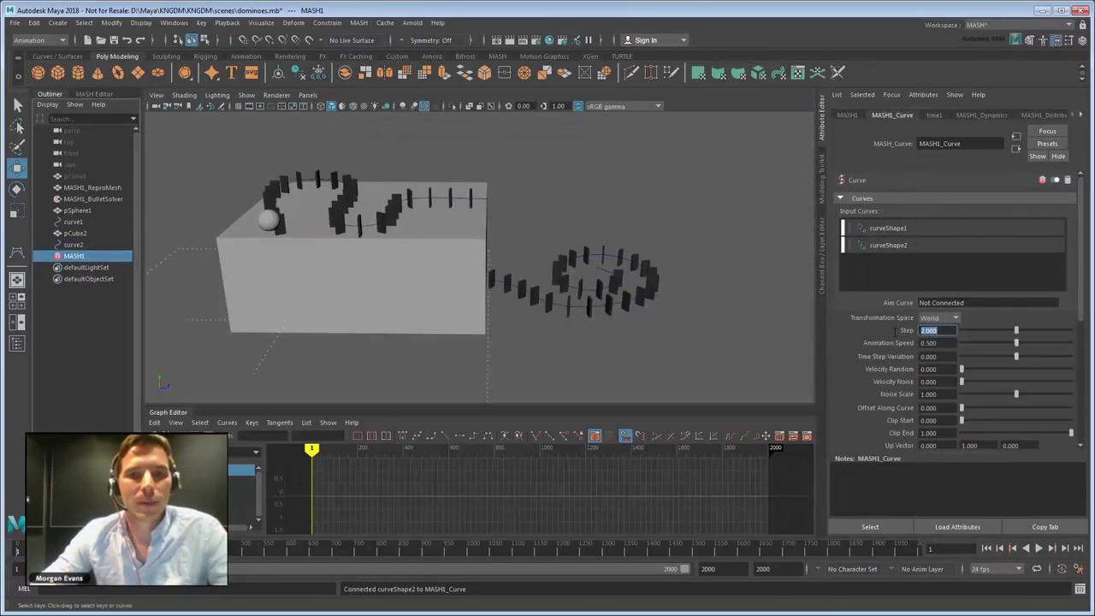
left_click(1051, 117)
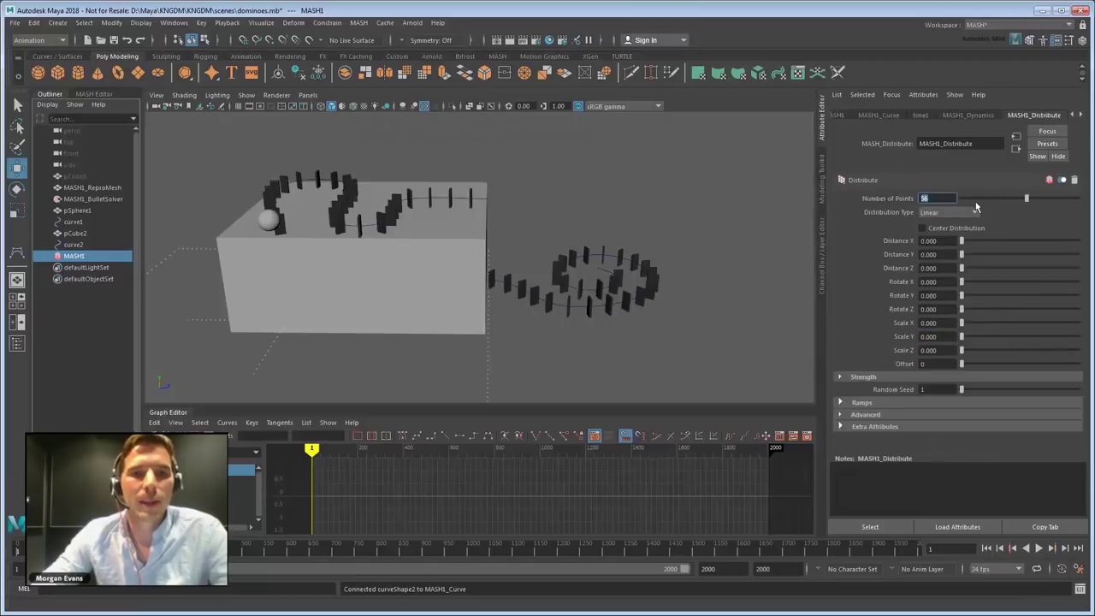
type("120")
key("Return")
Move the curve2 spiral slightly so that its start sits a little farther from the box edge
left_click(575, 308)
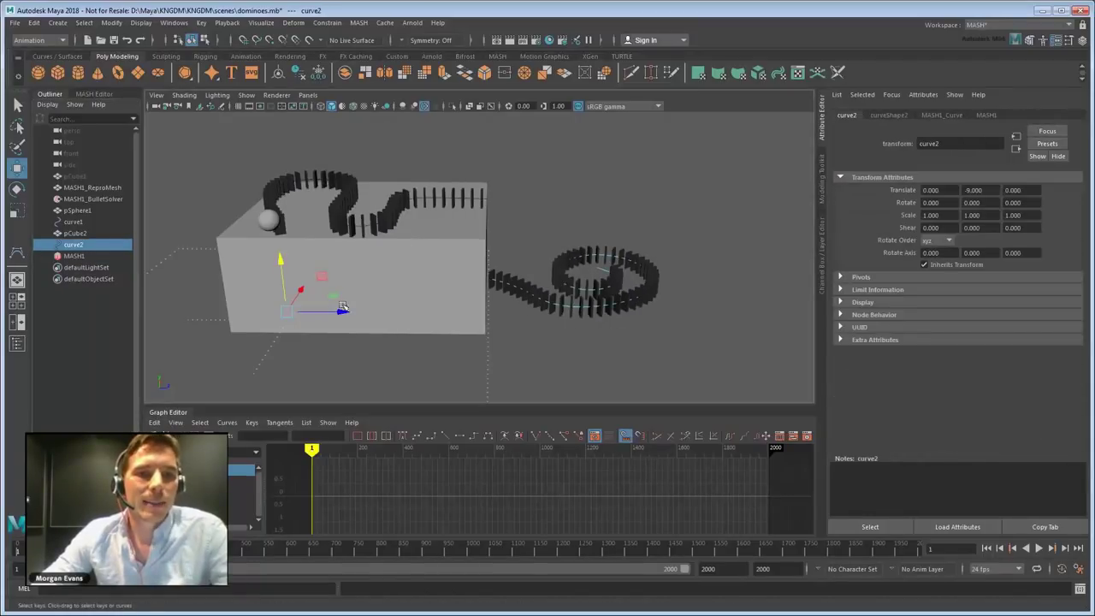
left_click_drag(342, 308, 345, 313)
left_click_drag(551, 333, 532, 366, "alt")
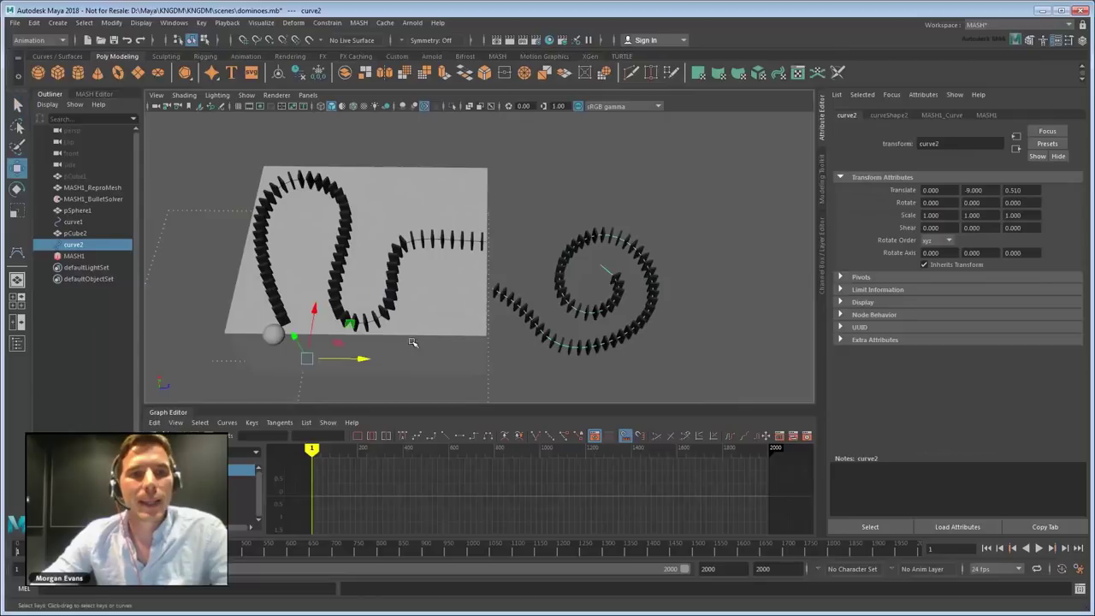
left_click_drag(354, 325, 359, 316)
key("q")
Shift the pCube2 box slightly along X, to a Translate X of about 9.0
left_click(422, 370)
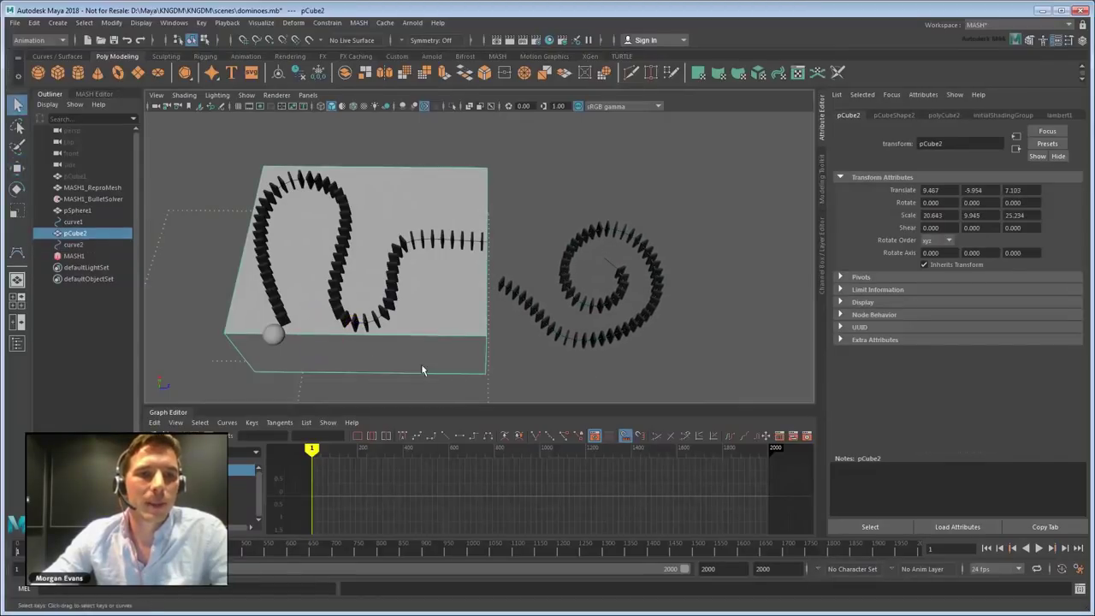
left_click_drag(376, 225, 376, 229)
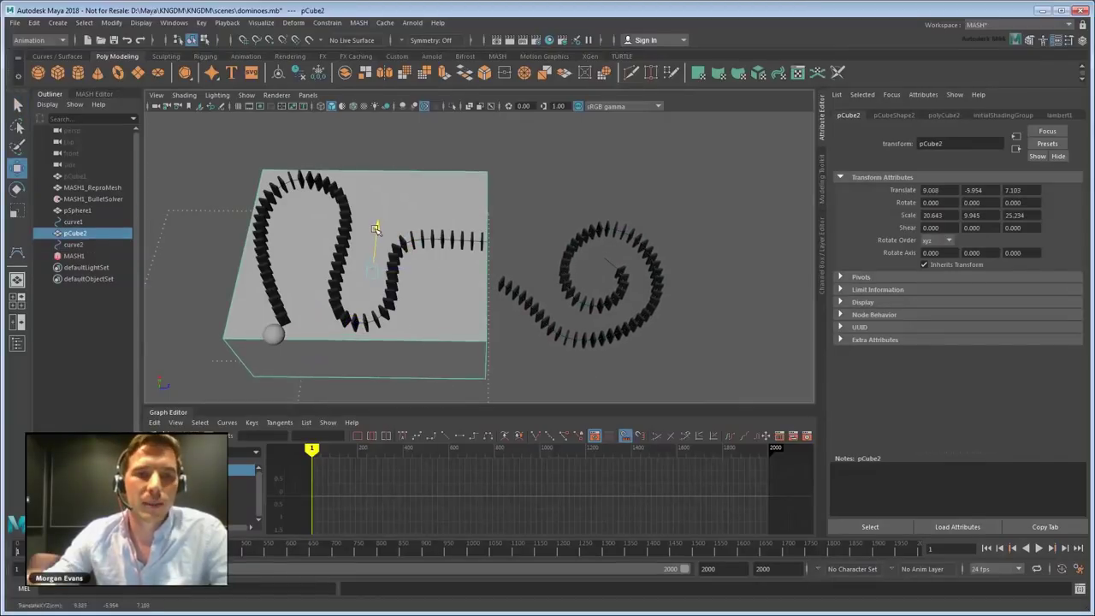
key("q")
left_click(512, 351)
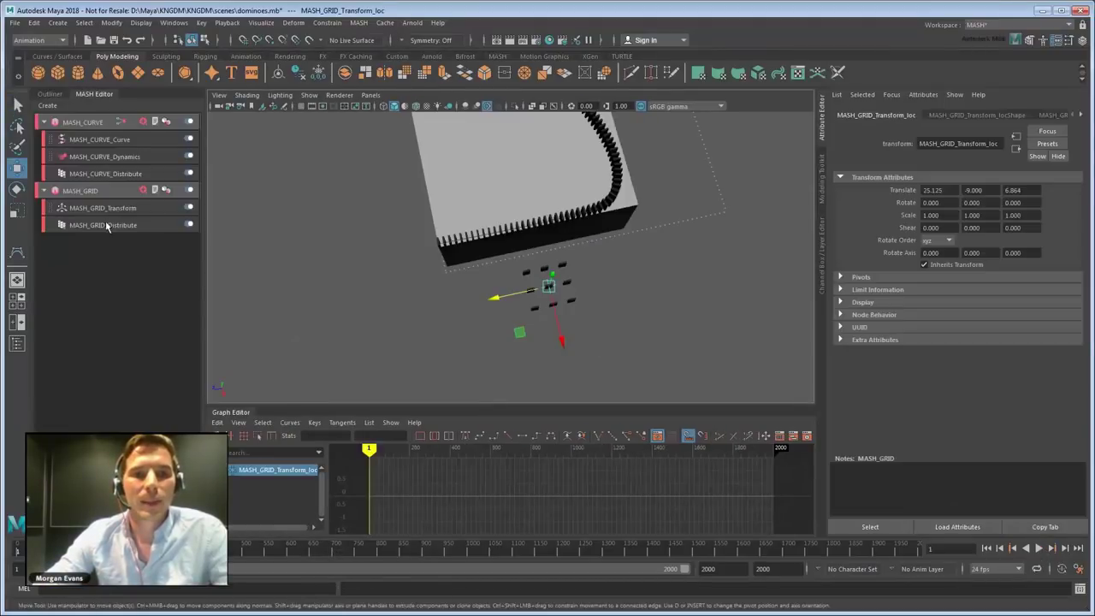
Set MASH_GRID_Distribute to Distance X 30 and Distance Z 30, with Grid X 25 and Grid Z 25
left_click(109, 225)
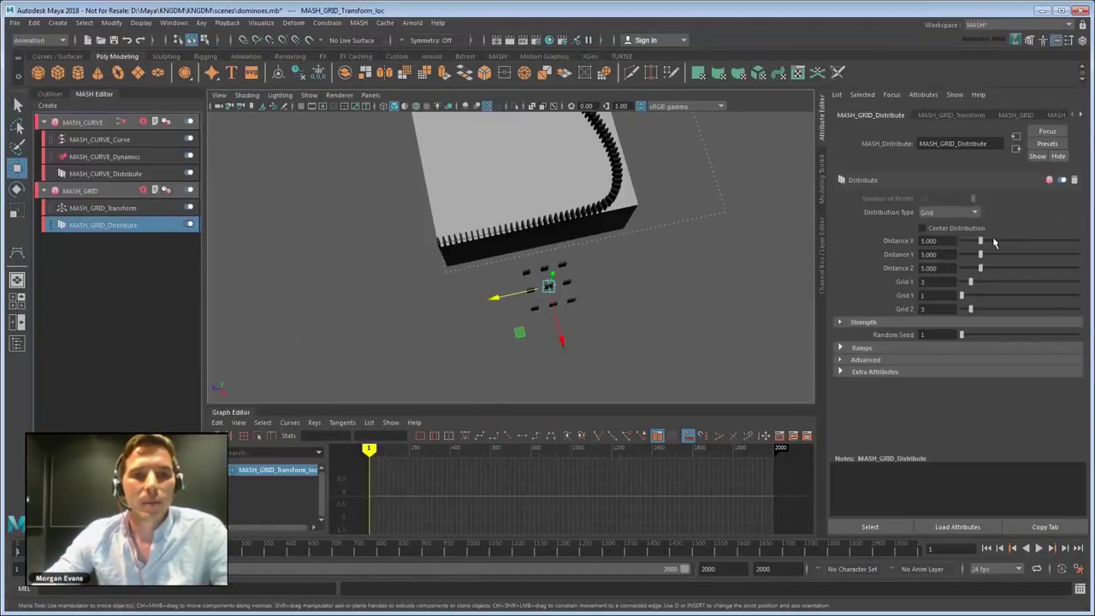
left_click_drag(980, 241, 1081, 242)
left_click_drag(980, 268, 1081, 282)
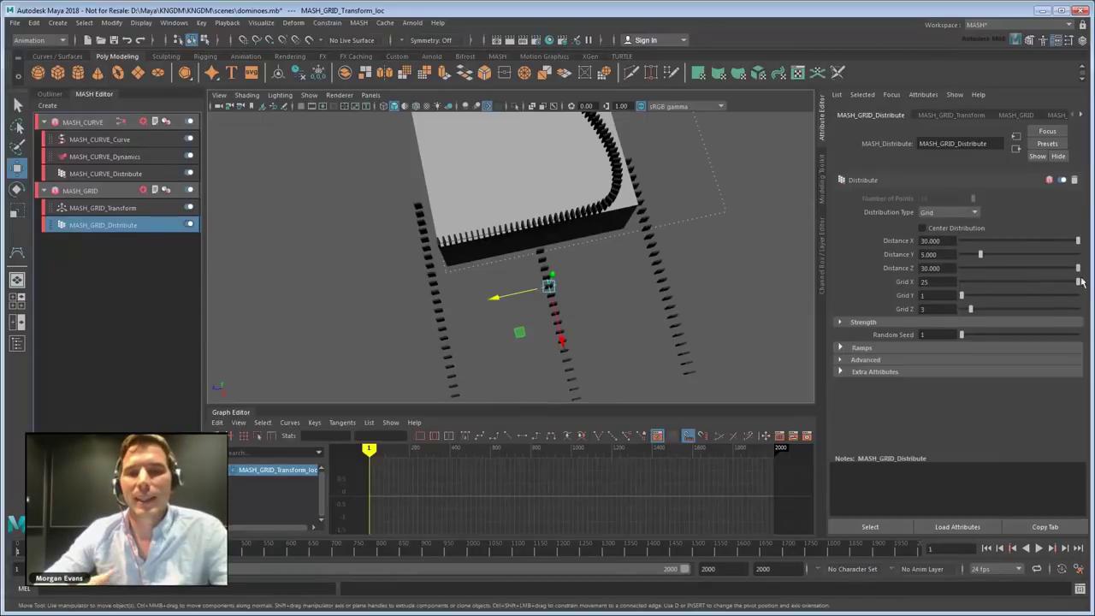
left_click_drag(969, 309, 1081, 310)
Move the domino grid away from the box and tighten it to Distance X 24.95, Distance Z 24.802 and Grid Z 23
scroll(570, 259, "down", 5)
left_click_drag(570, 260, 549, 341, "alt")
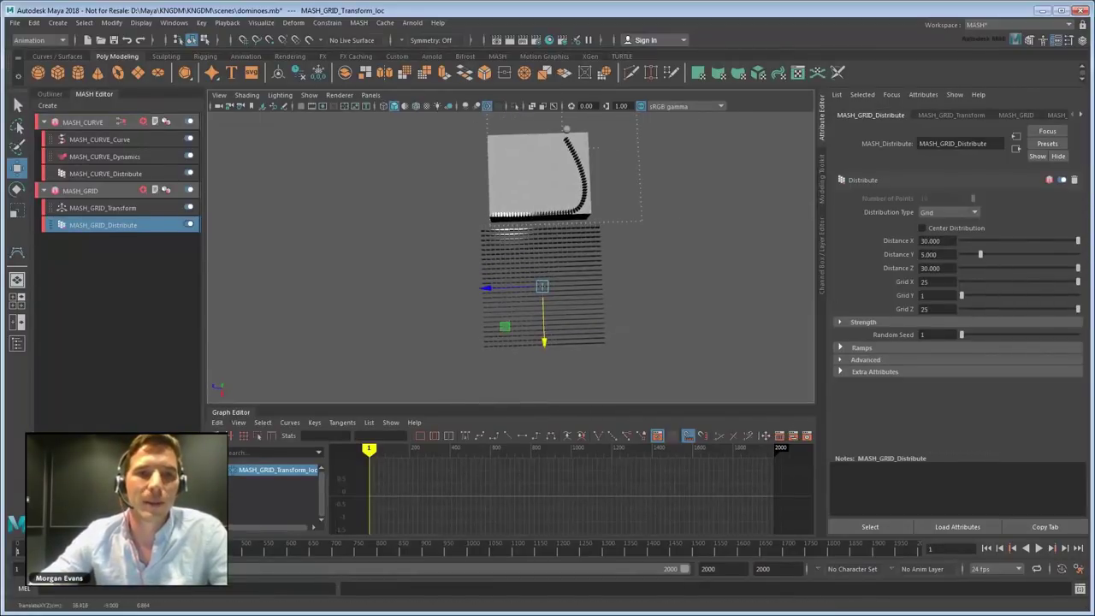
left_click_drag(1065, 268, 1058, 244)
left_click_drag(1077, 309, 1068, 309)
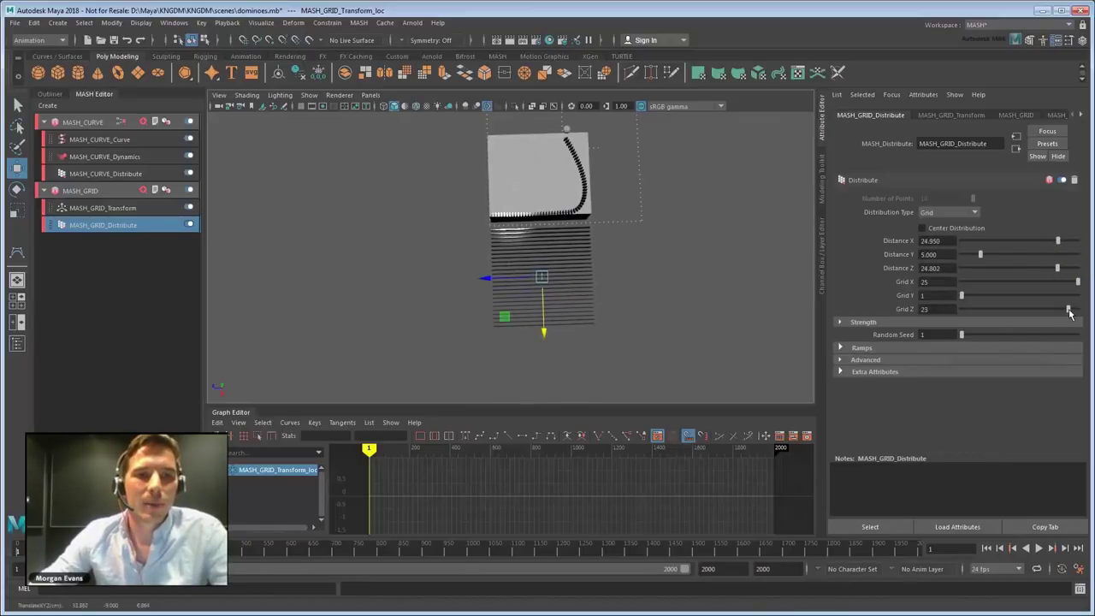
Add a Random node to the MASH_GRID network
scroll(614, 274, "up", 5)
left_click_drag(614, 274, 602, 264, "alt")
middle_click_drag(623, 280, 615, 269, "alt")
left_click(151, 196)
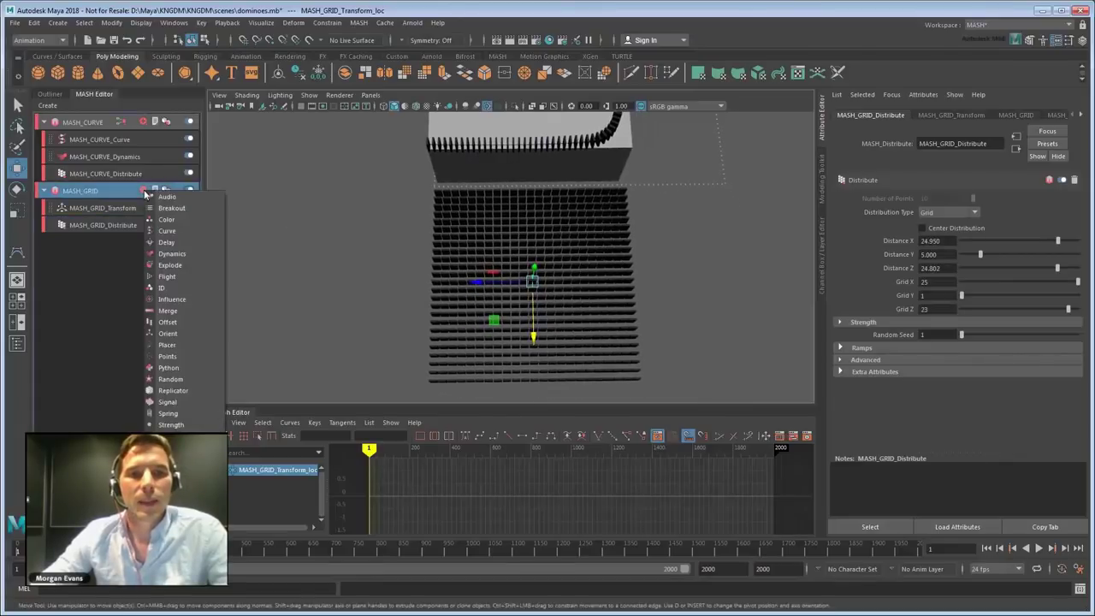
left_click(188, 379)
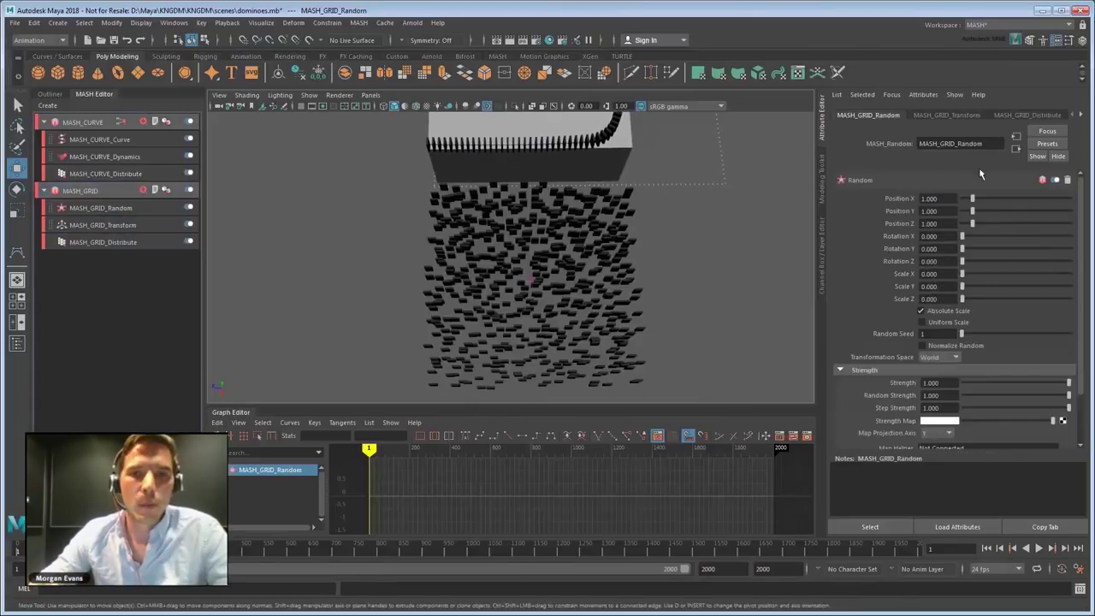
Set the MASH_GRID_Random position offsets to 0.1 in X, 0 in Y and 0.1 in Z
left_click(930, 199)
type("0.1")
key("Tab")
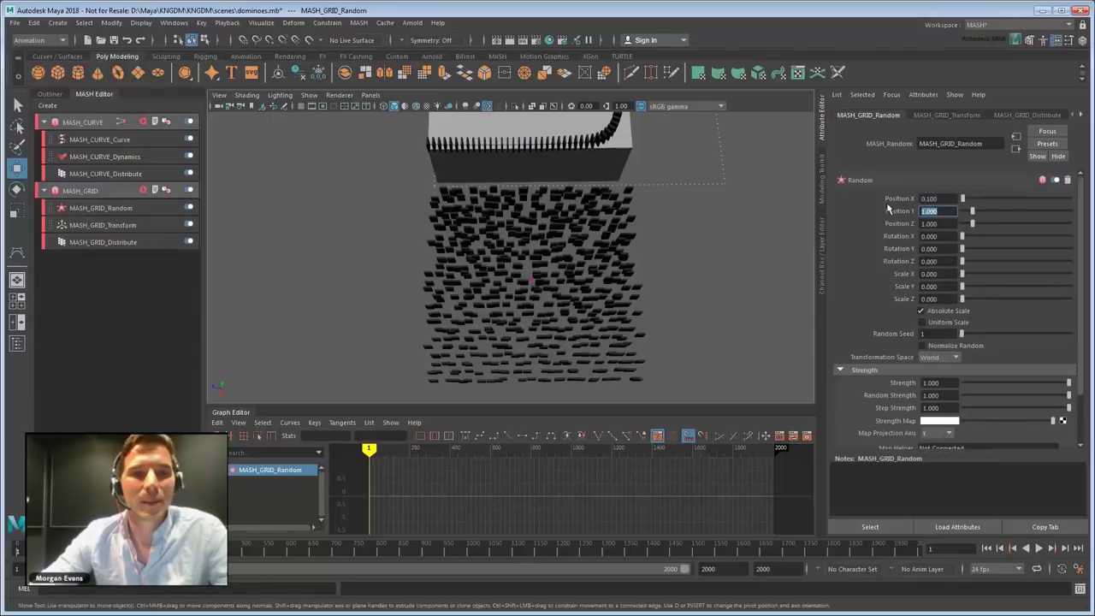
type("0")
key("Tab")
type("0.1")
key("Return")
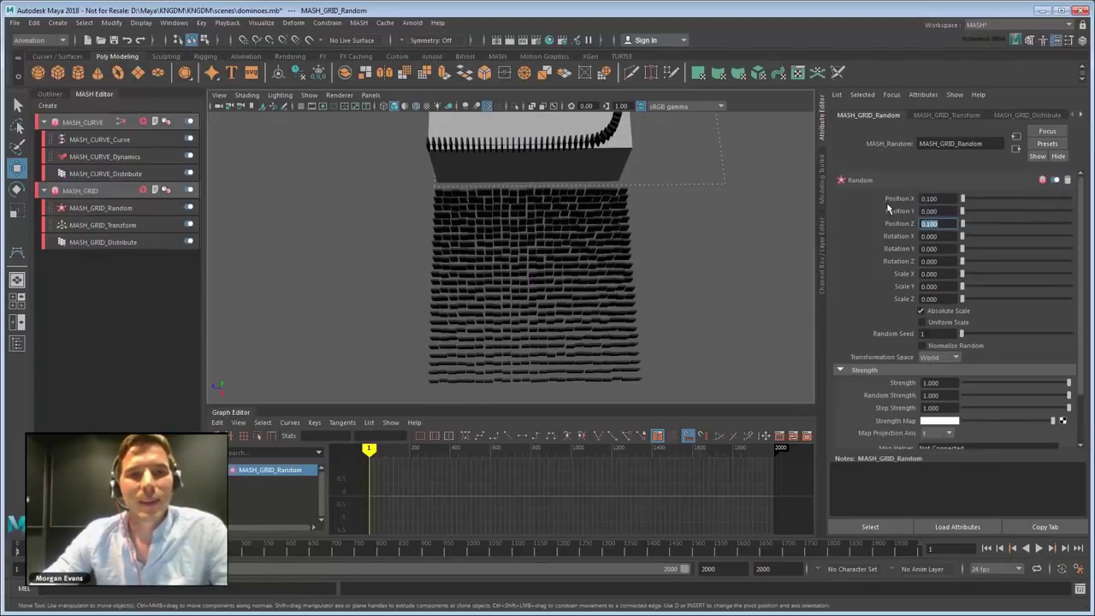
Reduce the position randomness of MASH_GRID_Random to 0.05
left_click_drag(945, 198, 900, 226)
type("0.05")
key("Return")
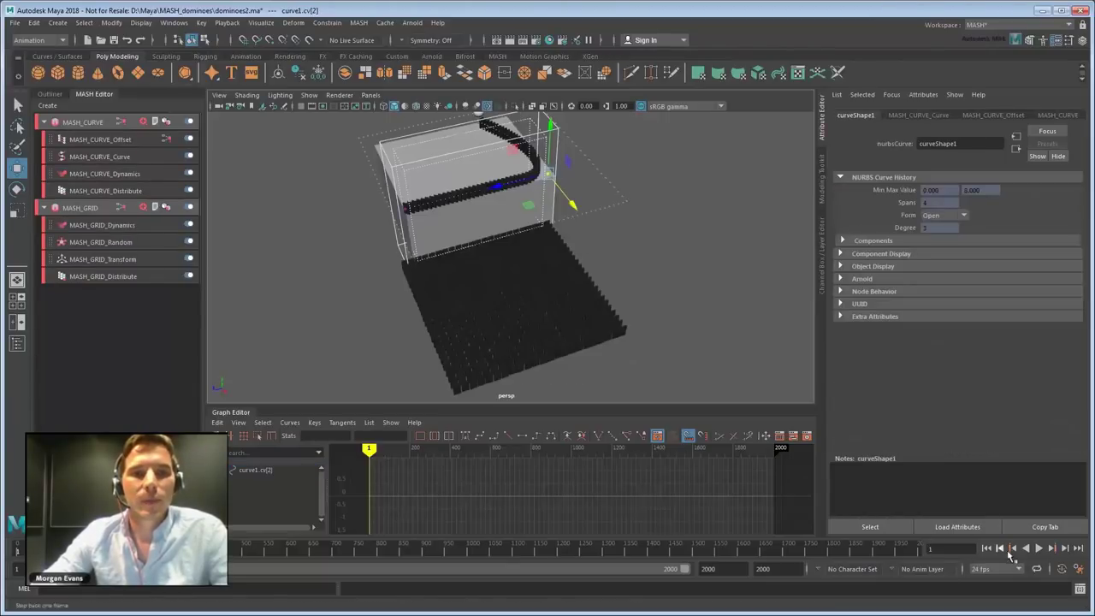
Play the simulation of the curve dominoes falling onto the grid, stop it, and return to the start frame
left_click(1038, 549)
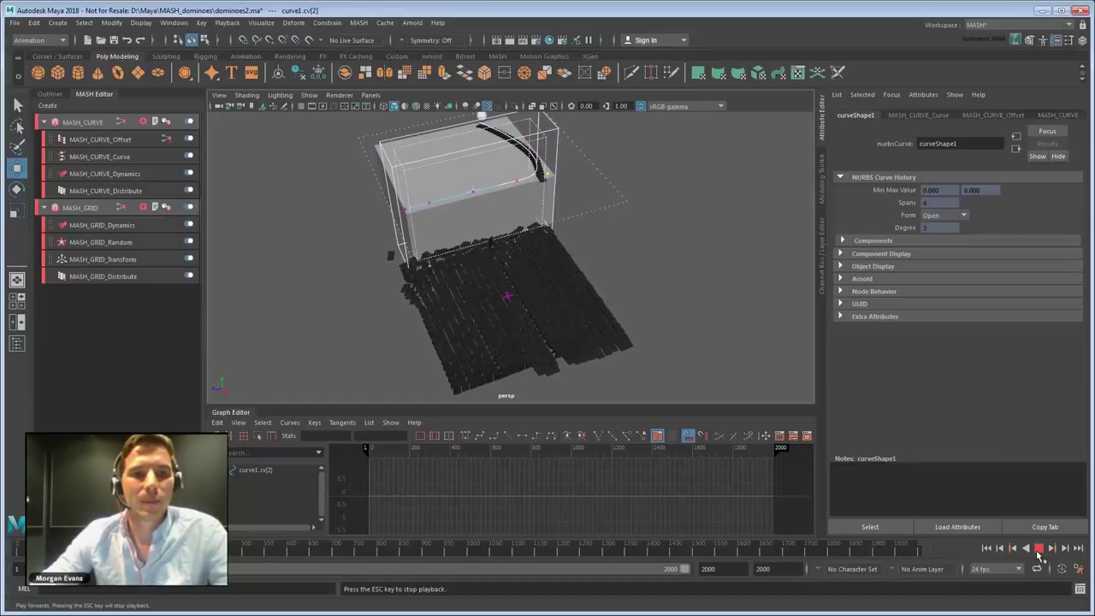
left_click(1038, 550)
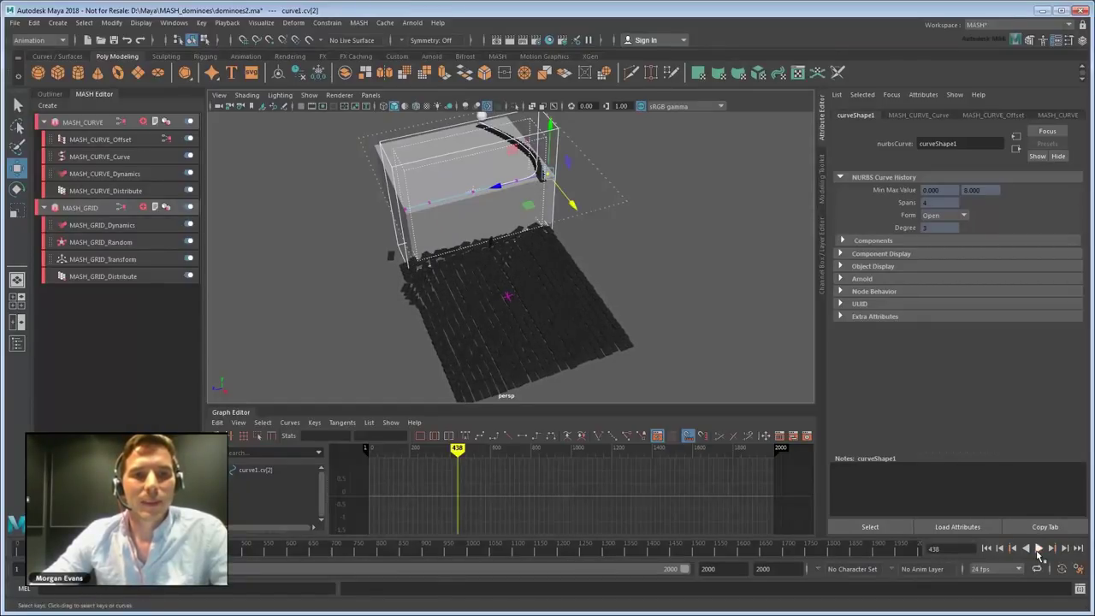
left_click(987, 549)
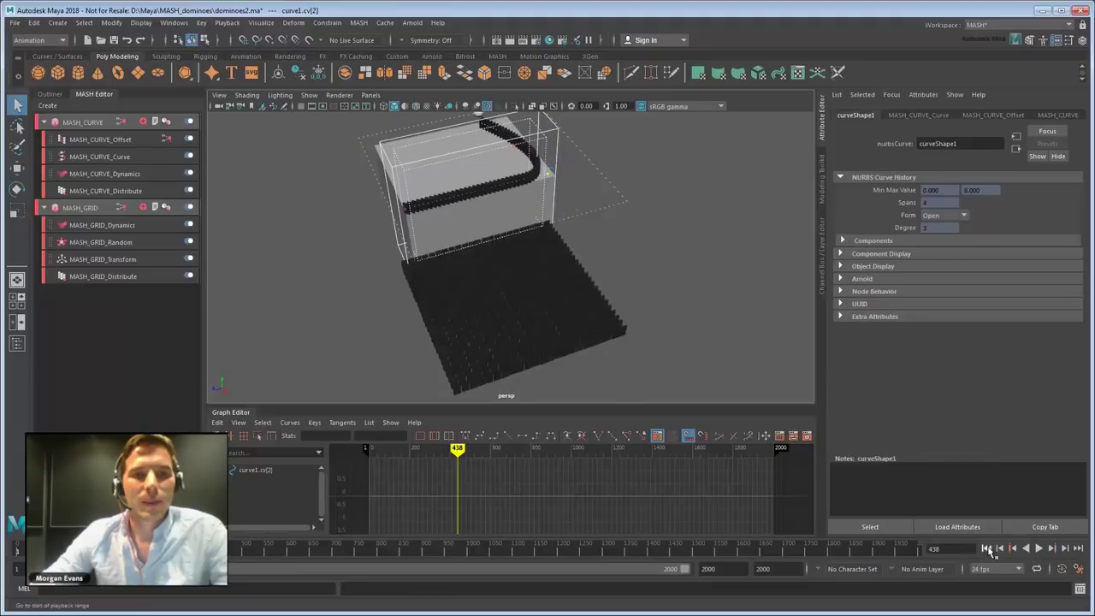
Add a Color node to MASH_GRID and map a File texture to its color
left_click(153, 209)
left_click(167, 236)
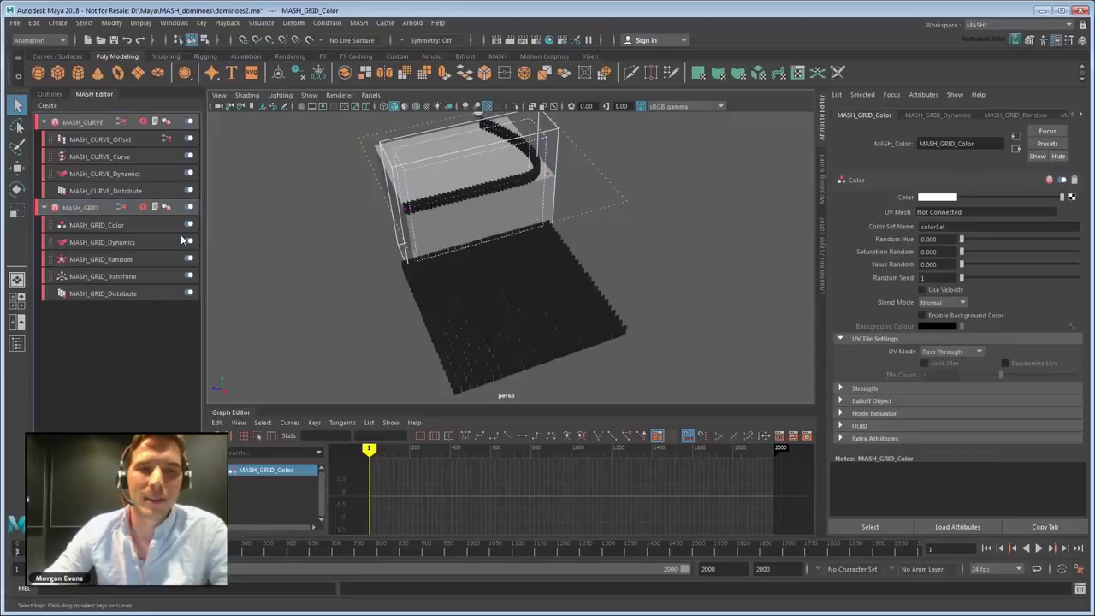
left_click(1072, 198)
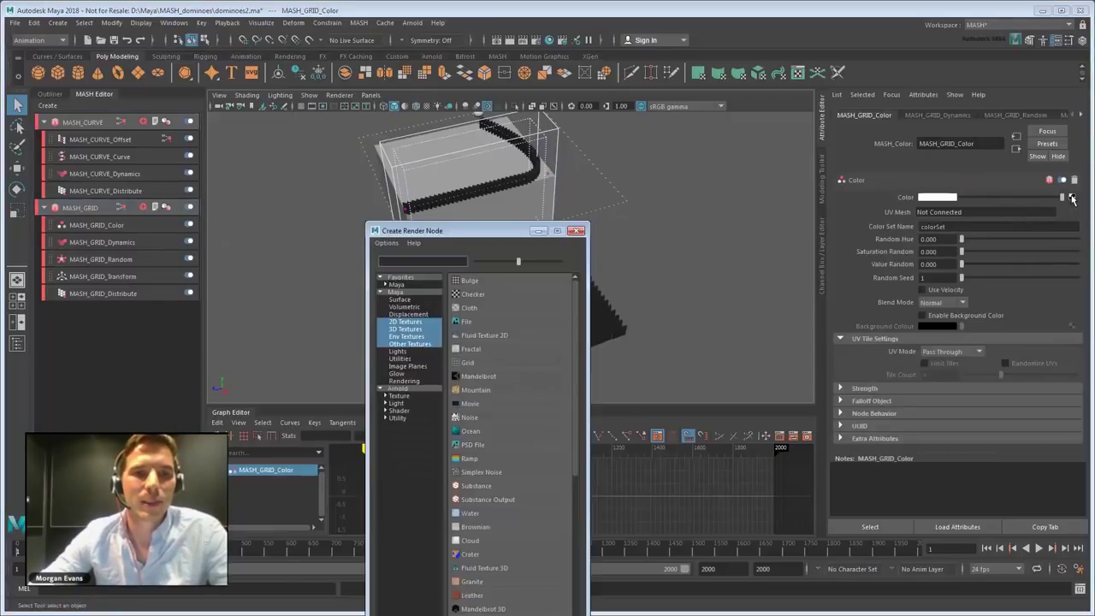
left_click(484, 321)
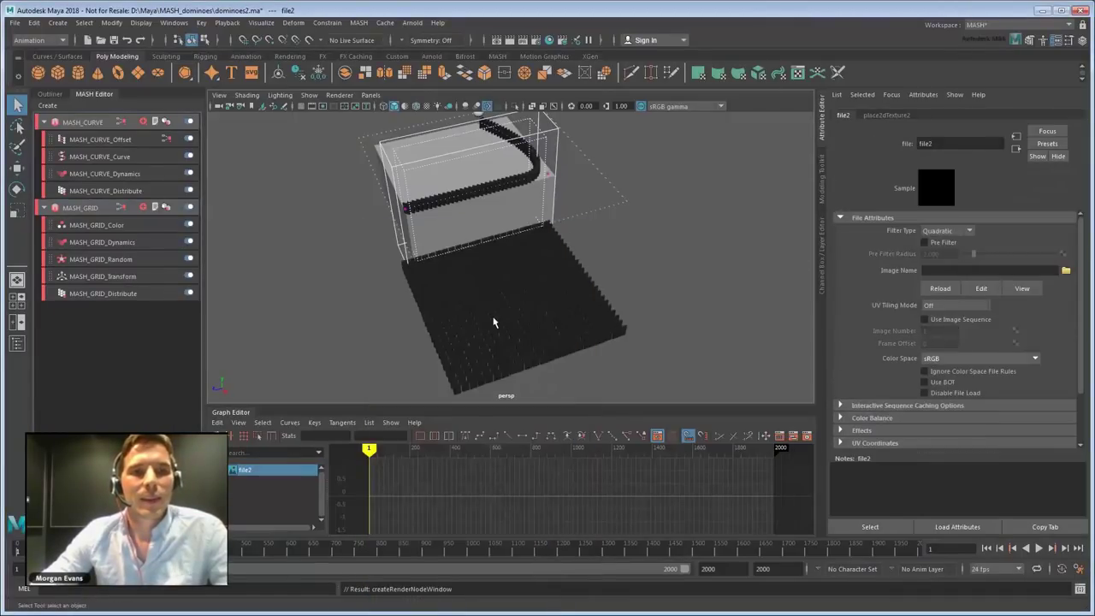
Load maya-product-icon.png as the image of the file2 texture that colors the domino grid
left_click(1065, 272)
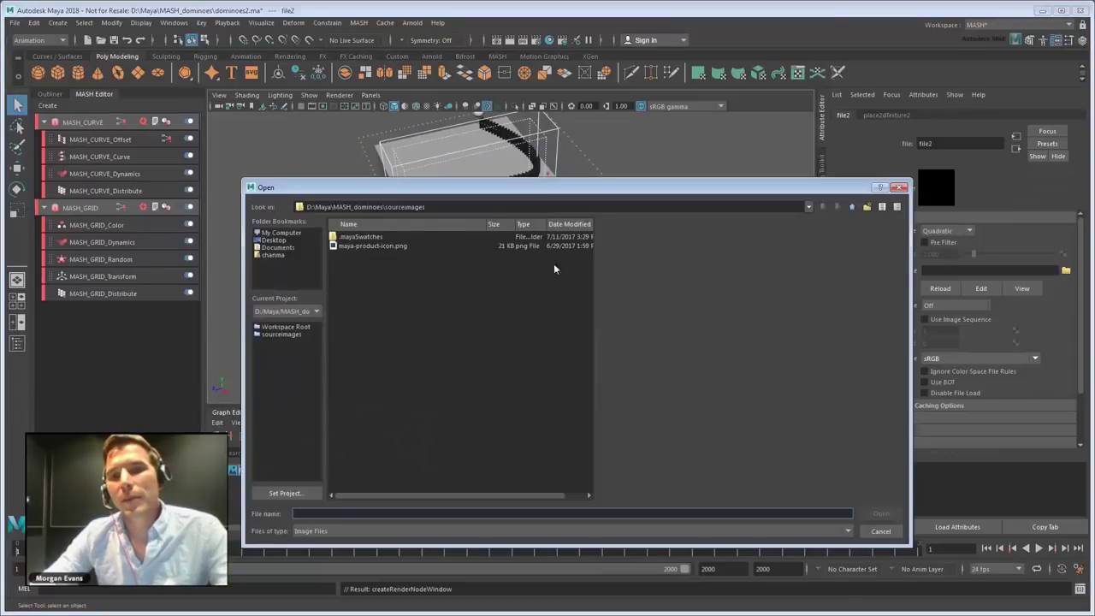
left_click(374, 245)
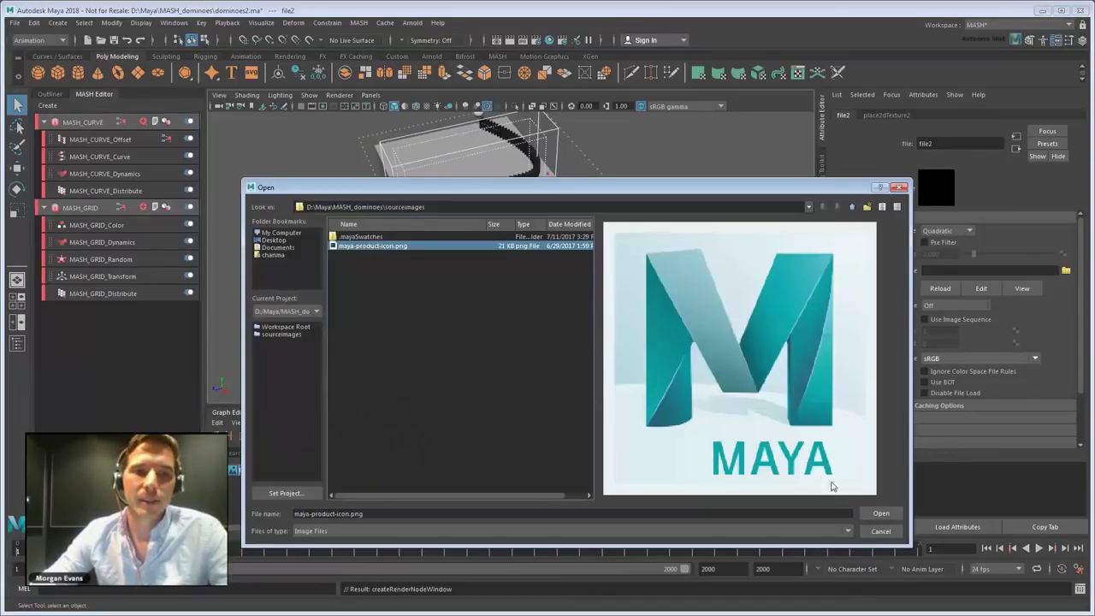
left_click(880, 513)
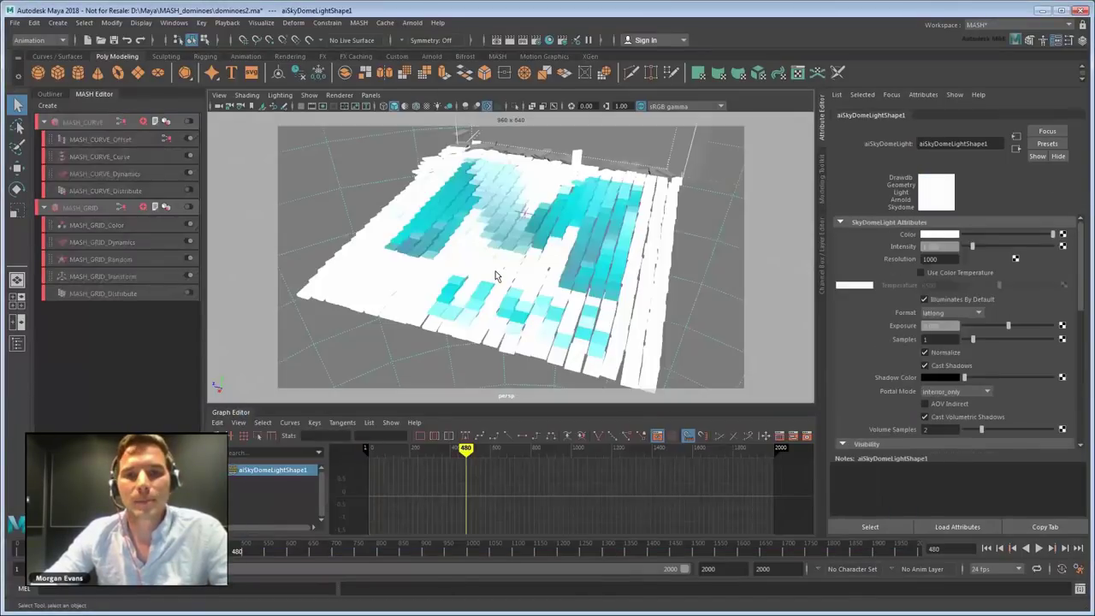
Select the fallen grid's MASH_GRID_ReproMesh and examine the Arnold attributes of its shape
left_click(496, 276)
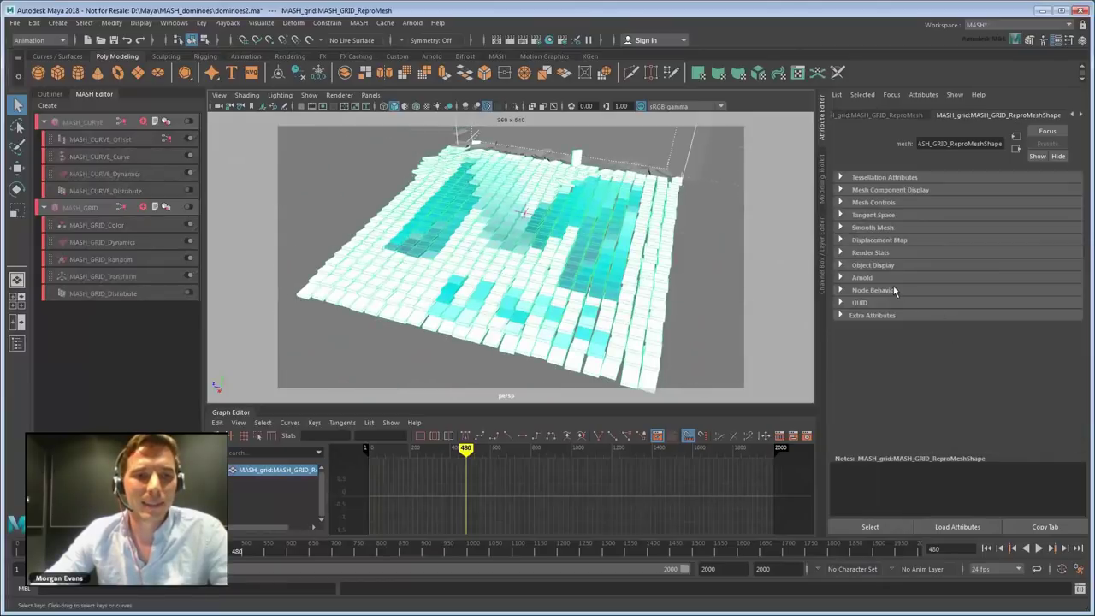
left_click(864, 277)
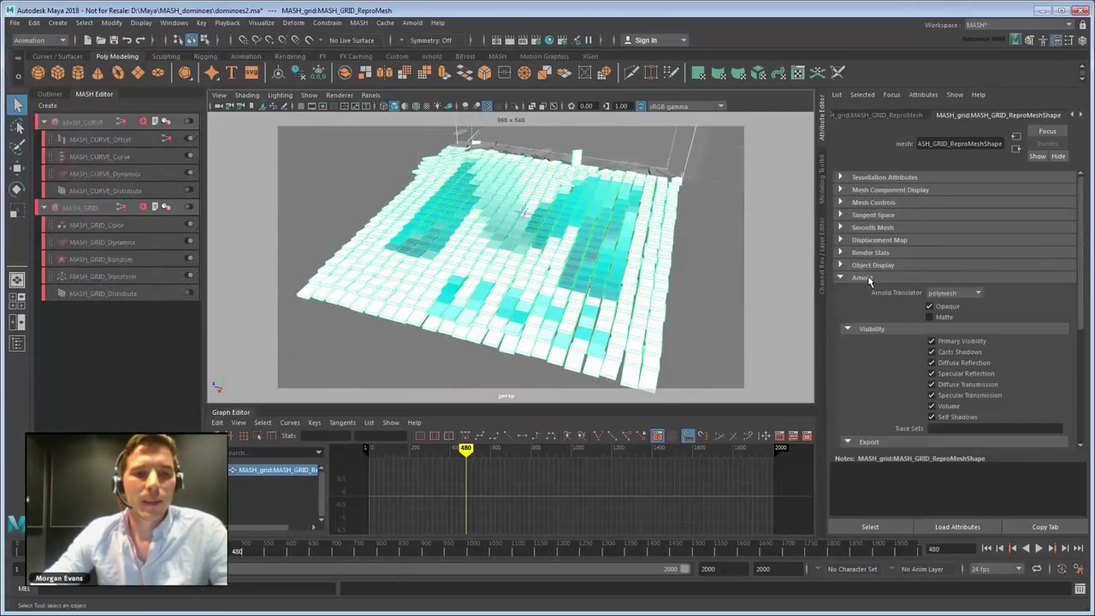
scroll(885, 377, "down", 3)
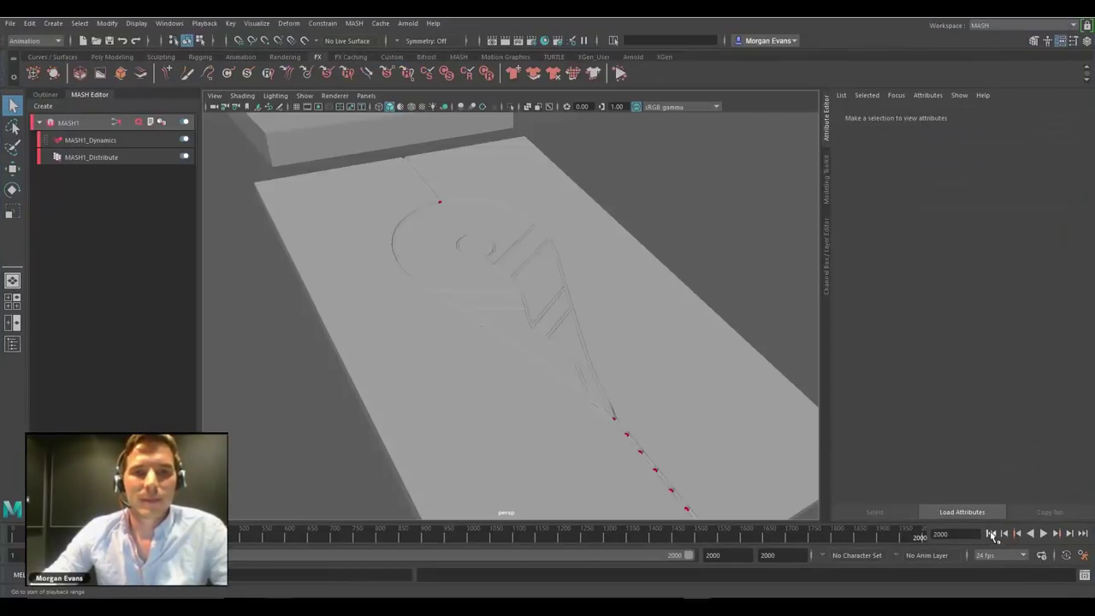
Play the MASH1 domino simulation from the start frame and replay it from the beginning
left_click(991, 532)
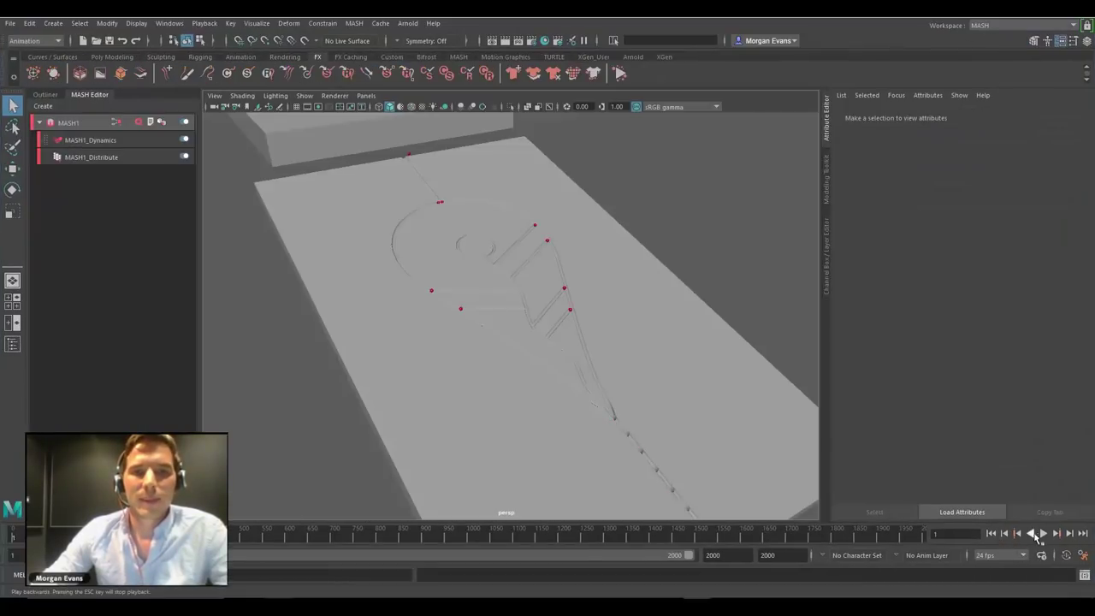
left_click(1043, 533)
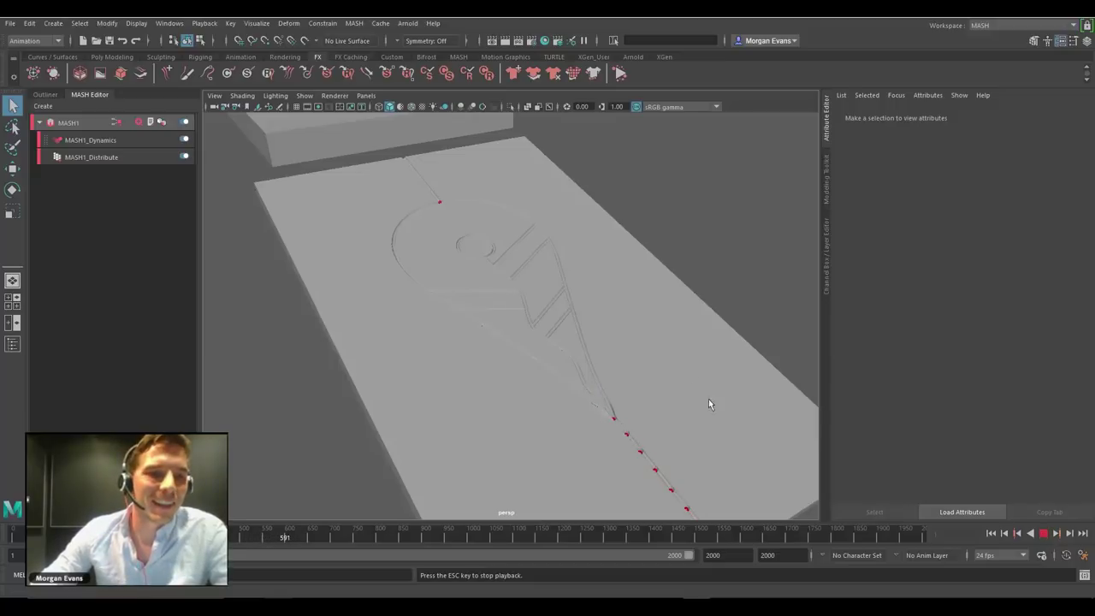
mouse_move(526, 299)
middle_mouse_down("alt")
mouse_move(509, 269)
mouse_move(525, 288)
middle_mouse_up("alt")
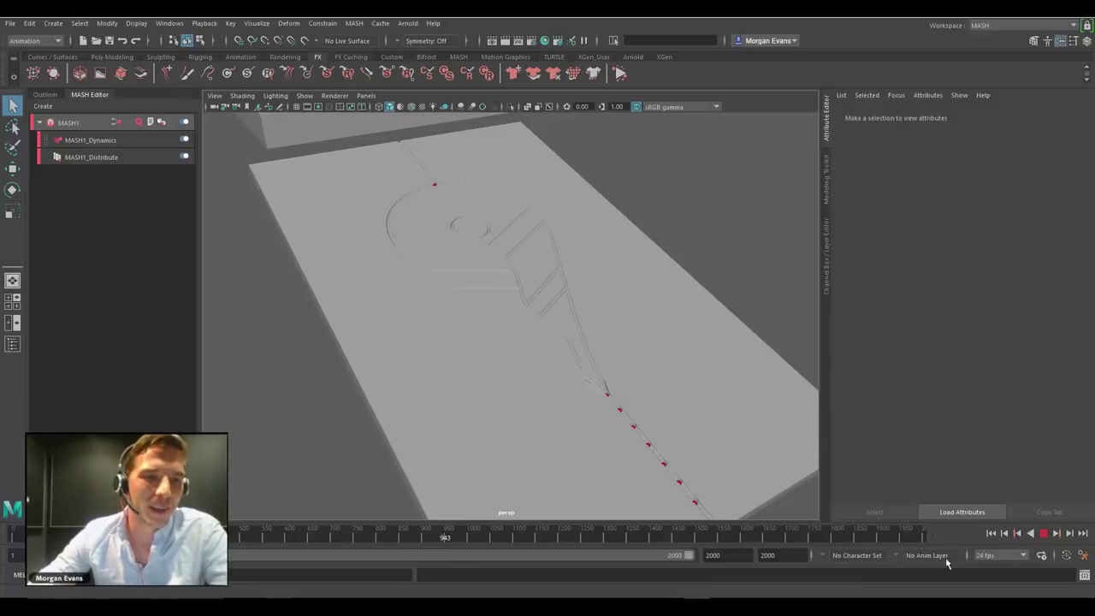
left_click(992, 534)
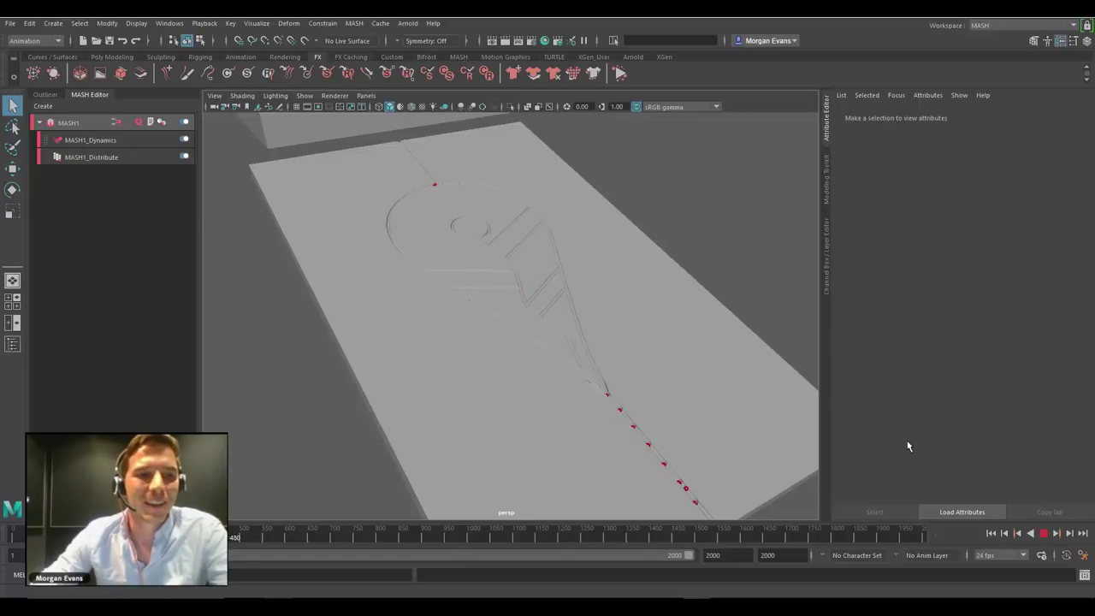
left_click(992, 533)
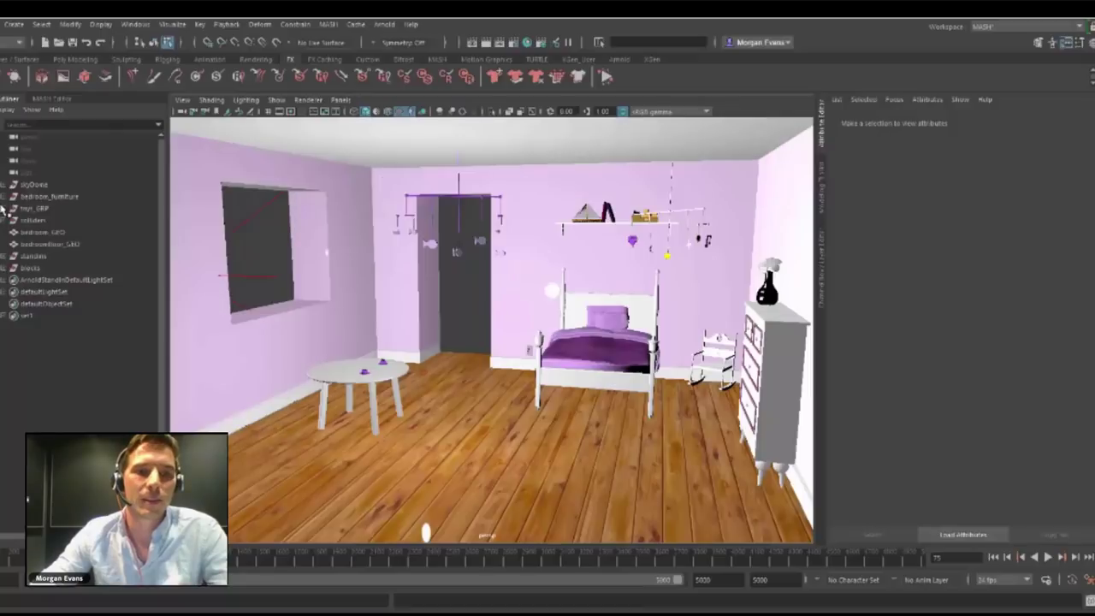
Create a MASH network from all the toy groups inside toys_GRP together with all the objects in the blocks group
left_click(8, 207)
left_click(36, 232)
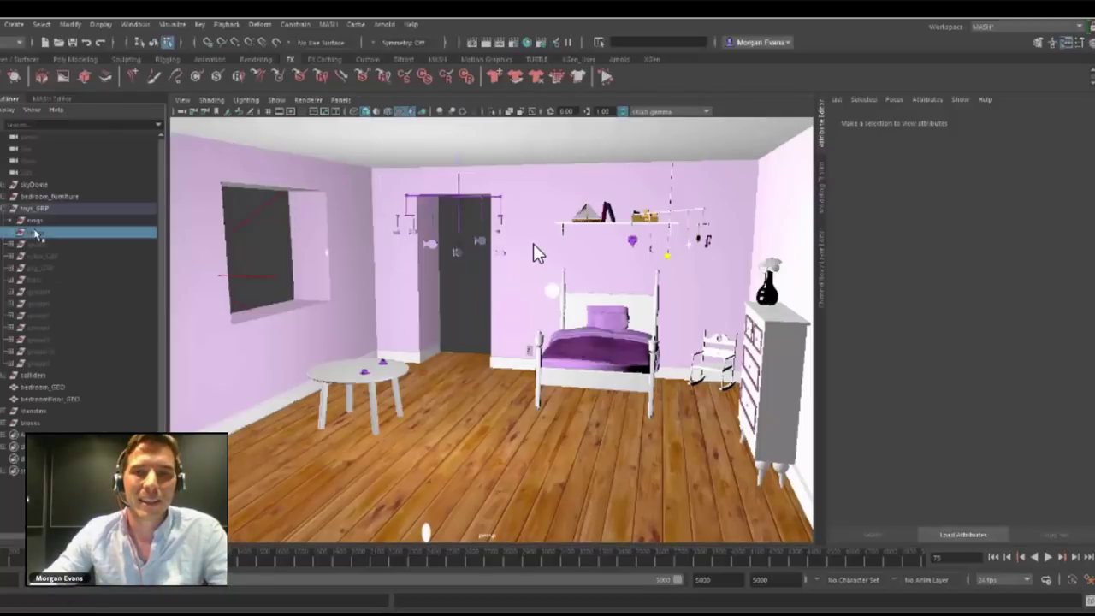
left_click(39, 364, "shift")
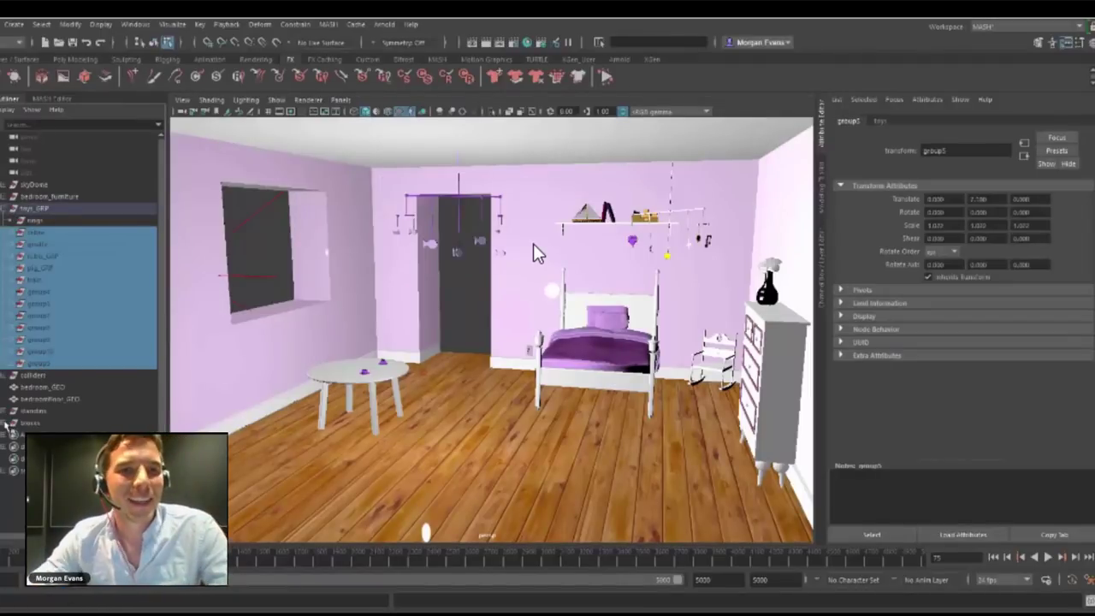
left_click(5, 423)
left_click(21, 434, "ctrl")
left_click(21, 506, "shift")
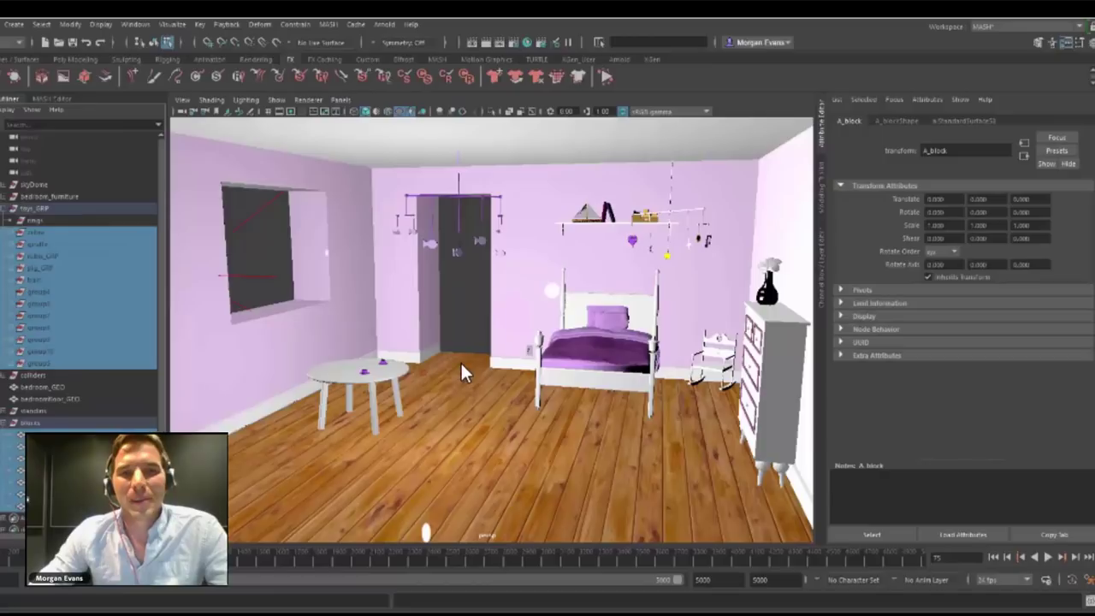
left_click(52, 98)
left_click(6, 112)
left_click(10, 121)
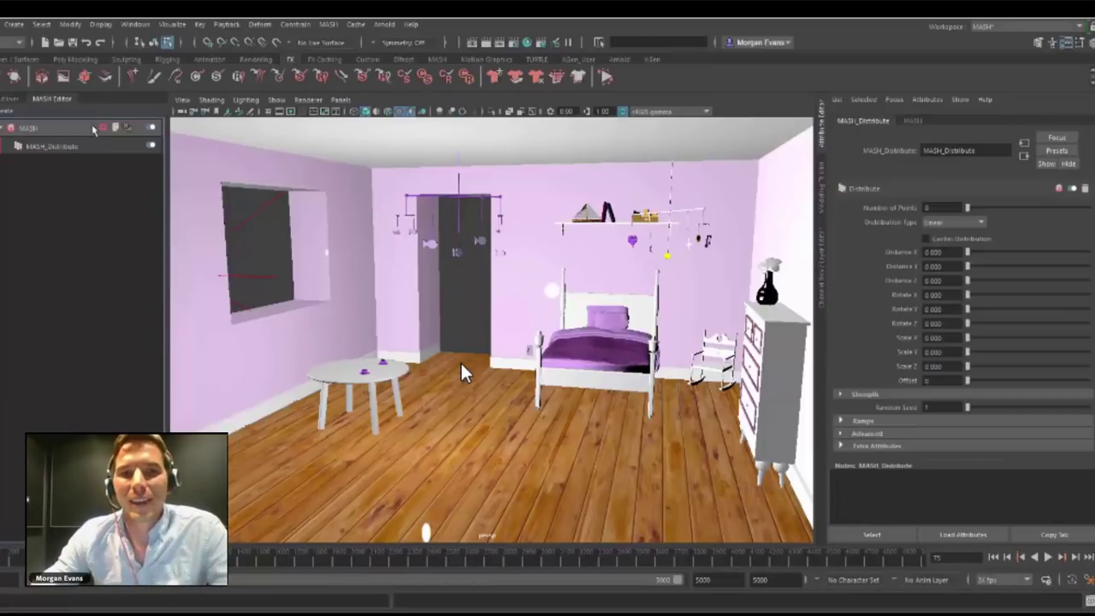
Add a Placer node to the MASH network, with Rotation Mode Off and Push Along Normal at 100
left_click(103, 128)
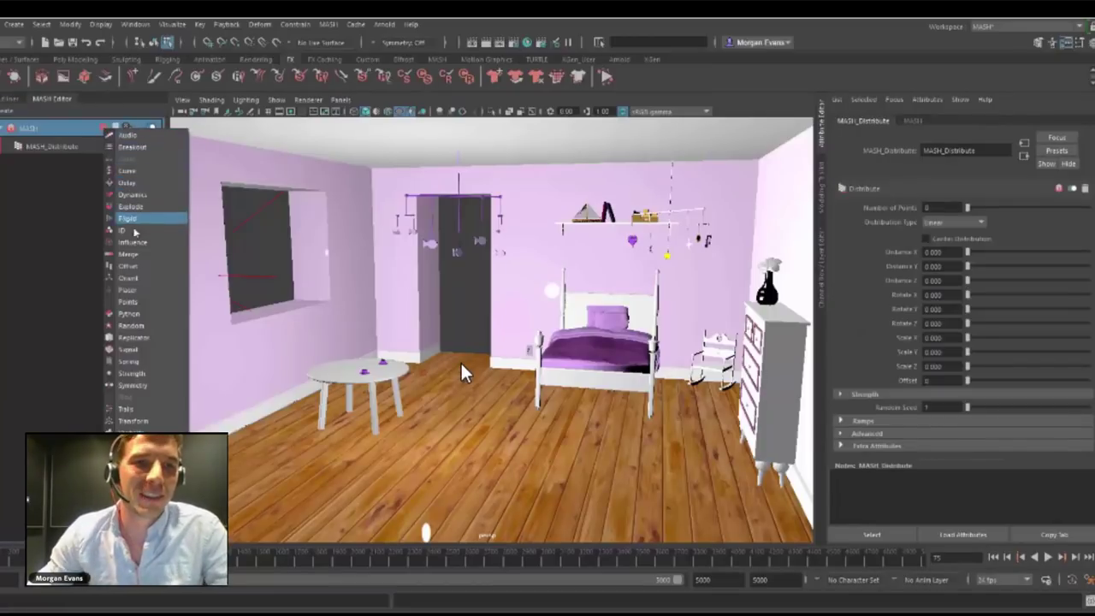
left_click(132, 290)
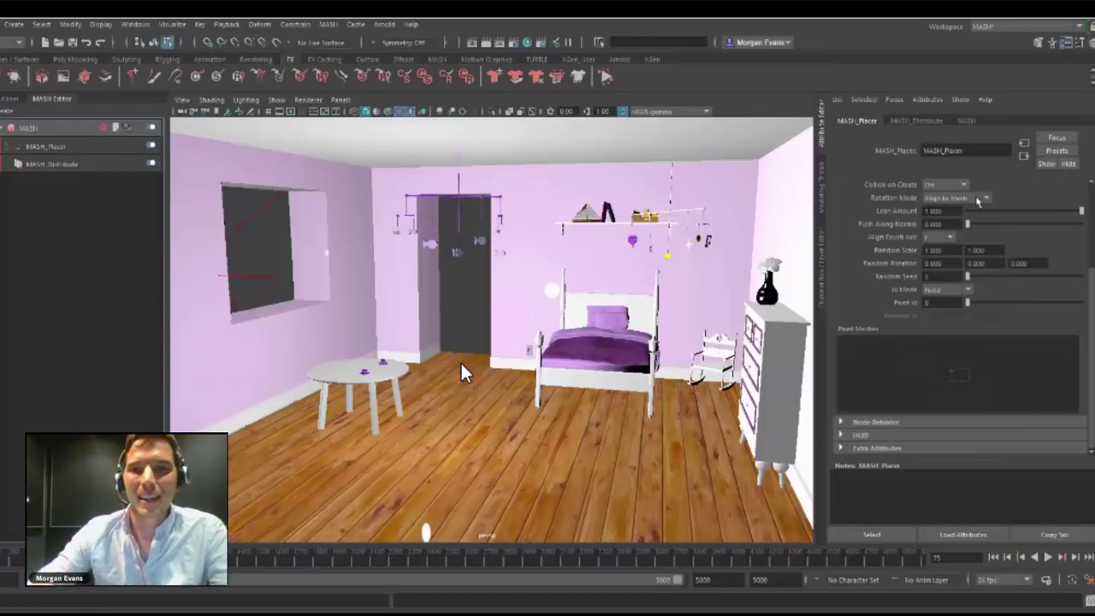
left_click(949, 199)
left_click(949, 210)
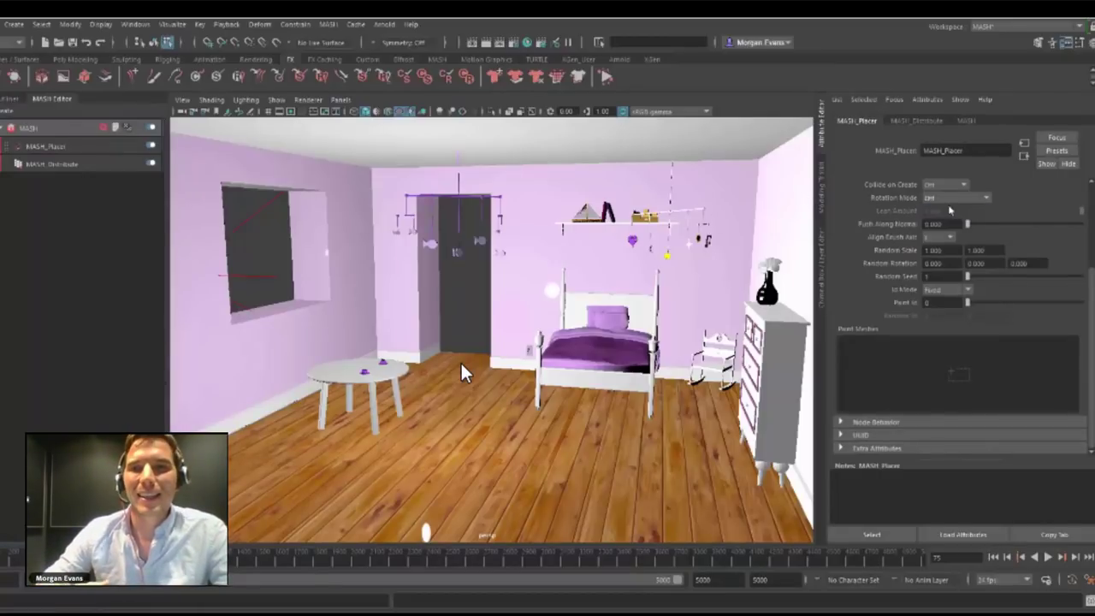
left_click(941, 201)
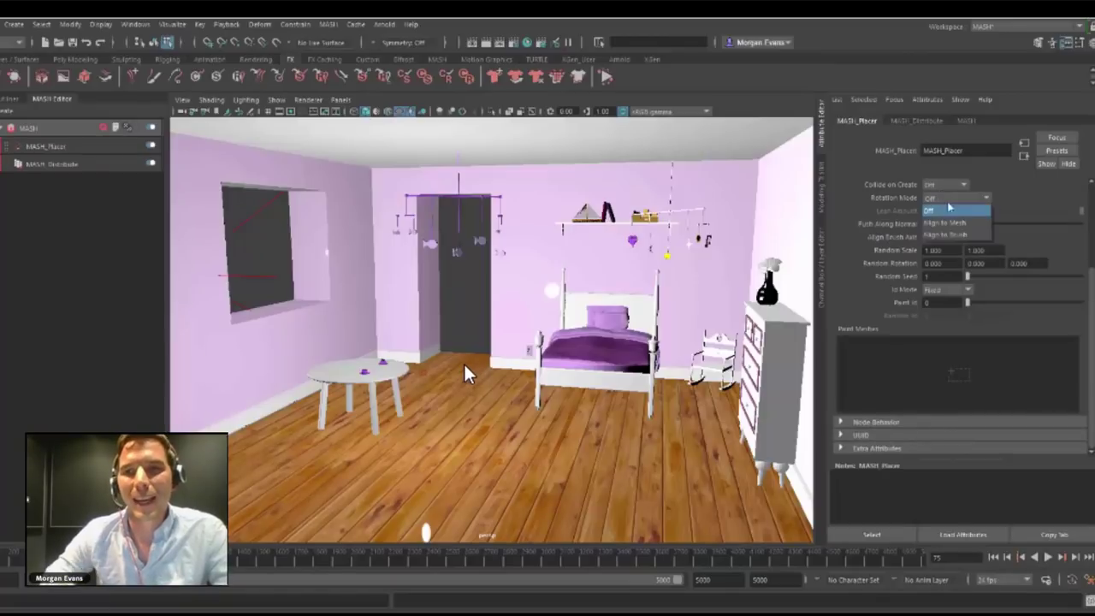
left_click(1015, 198)
left_click_drag(956, 224, 878, 211)
type("100")
key("Return")
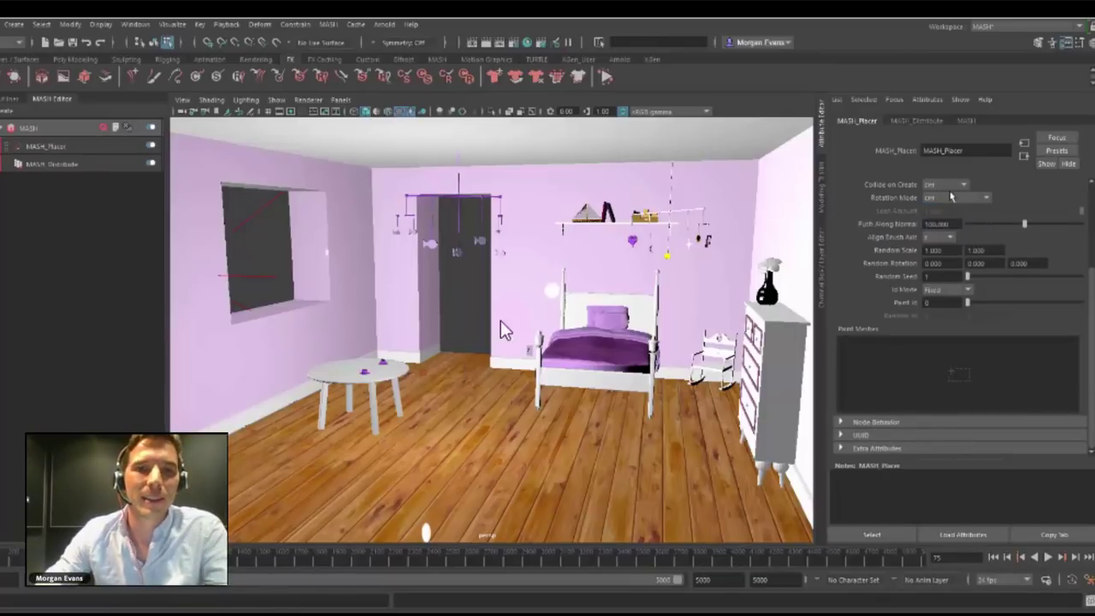
Set the Placer's Id Mode to Random with a maximum Random Id of 16
left_click(944, 289)
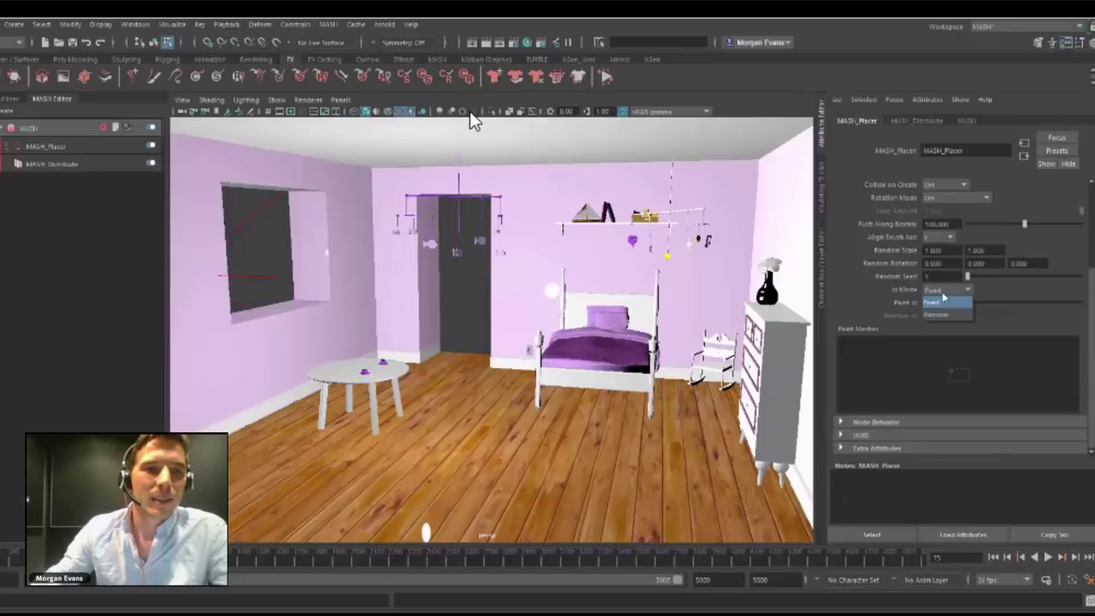
left_click(941, 313)
left_click_drag(980, 316, 938, 318)
type("16")
key("Return")
Add a Dynamics node to the MASH network and assign bedroomfloor_GEO as the Placer's paint mesh
right_click(54, 141)
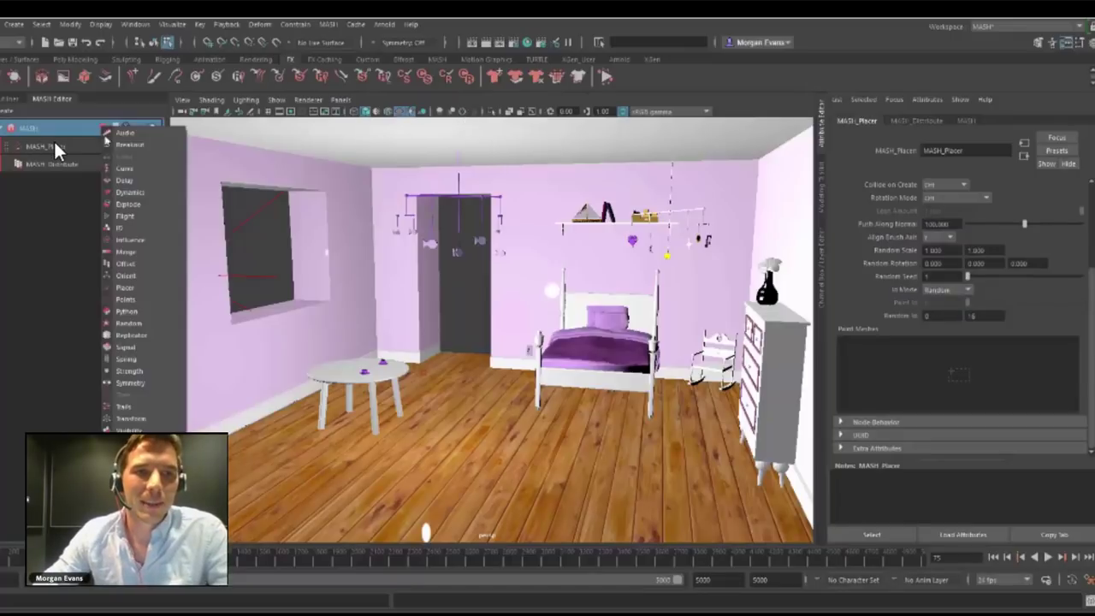
left_click(141, 201)
left_click(51, 163)
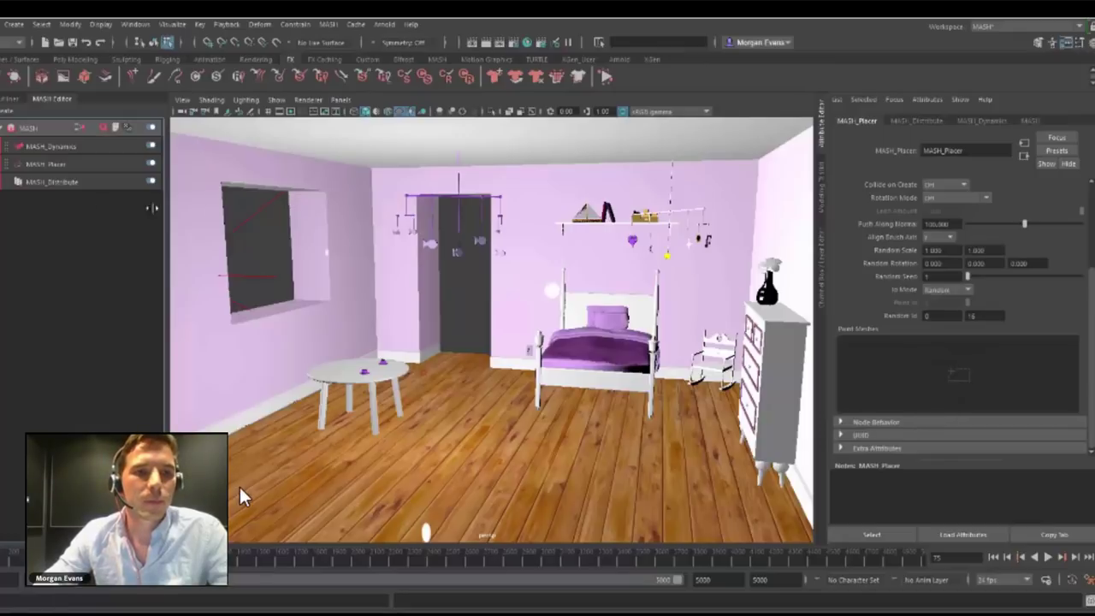
left_click(5, 99)
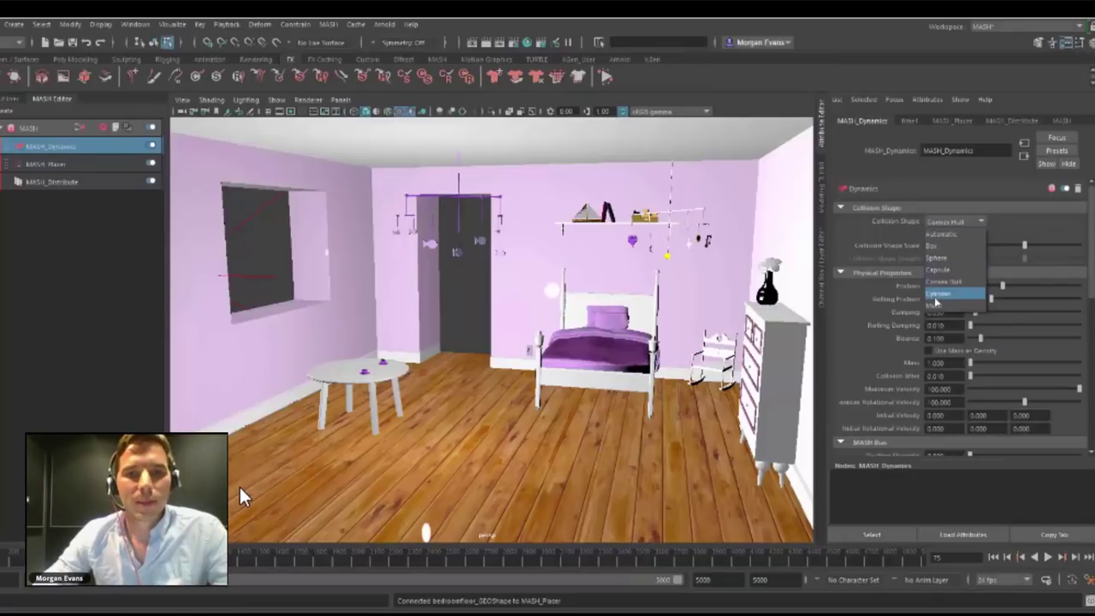
Set the collision shape of MASH_Dynamics to Convex Hull and return to the MASH_Placer settings
left_click(941, 283)
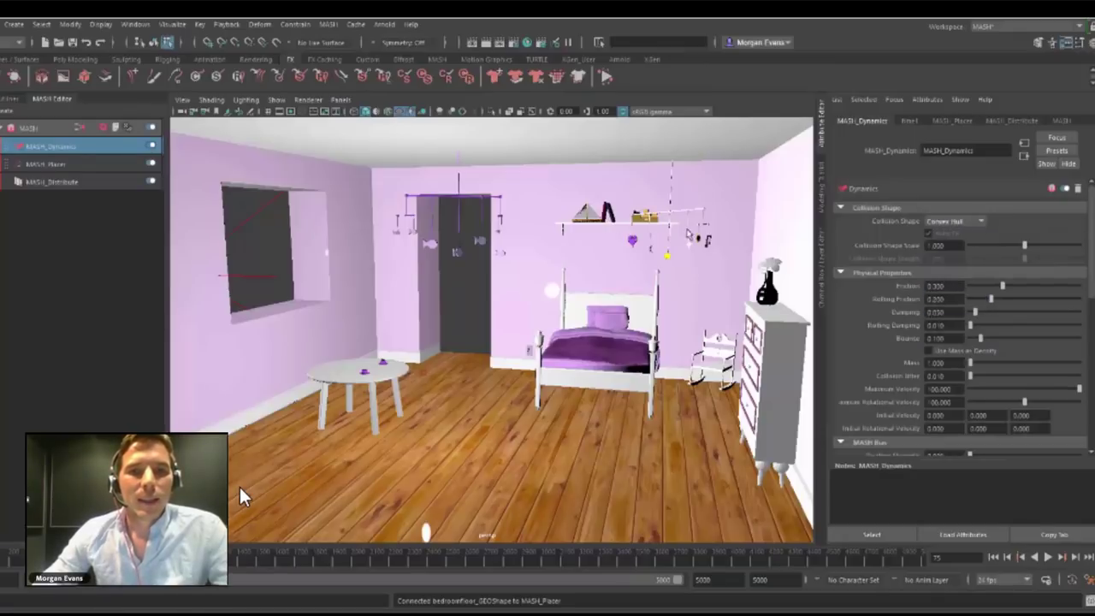
left_click(58, 165)
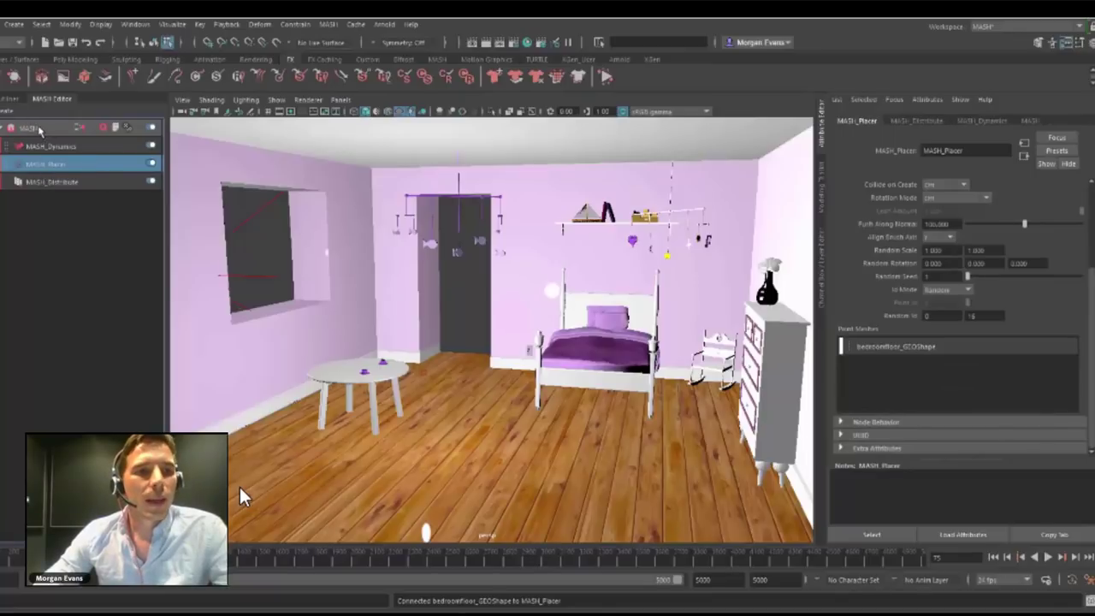
Add the furniture and bedding meshes of the colliders group to the Collider Objects of MASH_BulletSolver
left_click(9, 99)
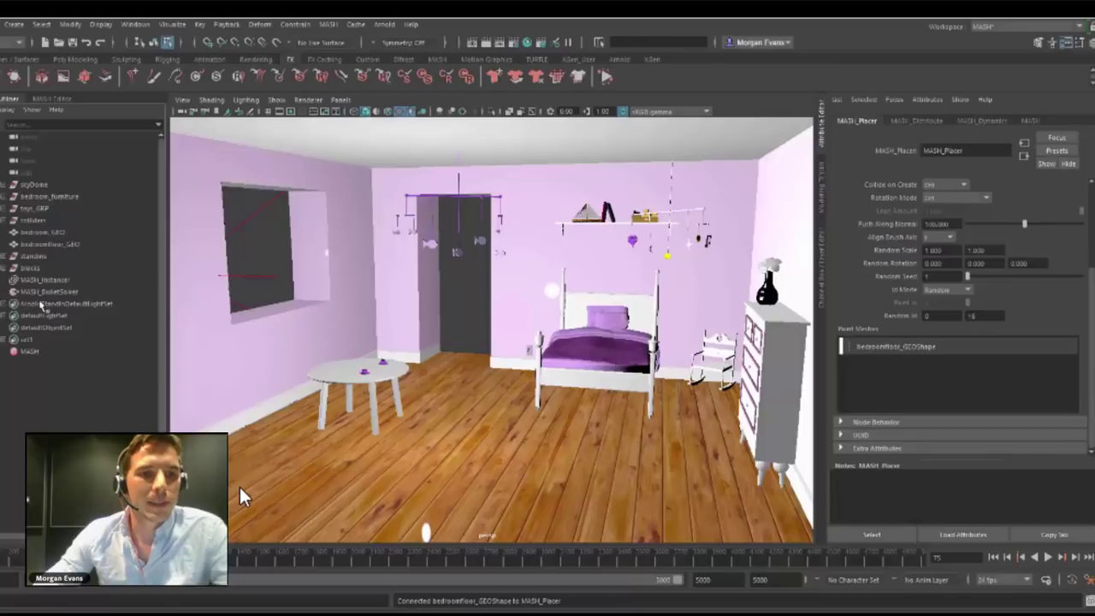
left_click(52, 291)
middle_click_drag(908, 451, 909, 442)
middle_click_drag(35, 258, 904, 444)
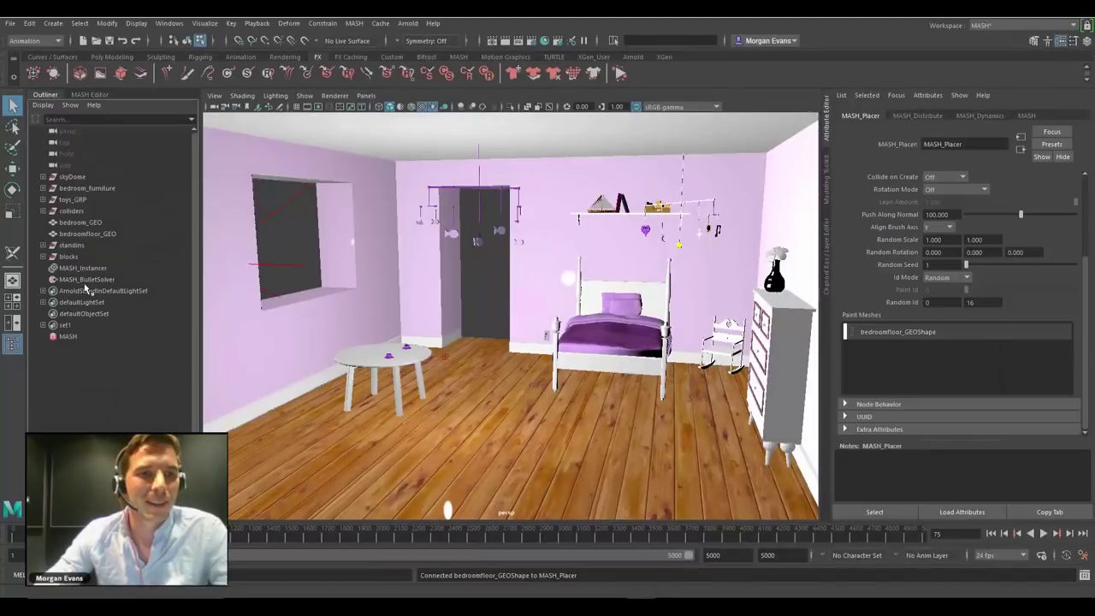
left_click(85, 285)
middle_click_drag(910, 434, 909, 427)
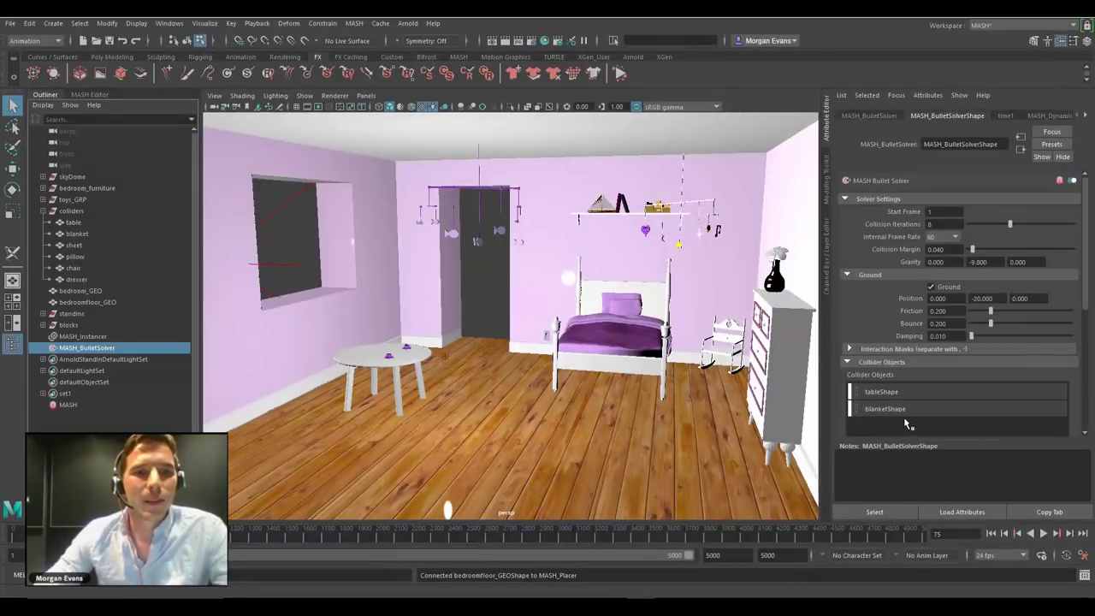
middle_click_drag(74, 248, 901, 431)
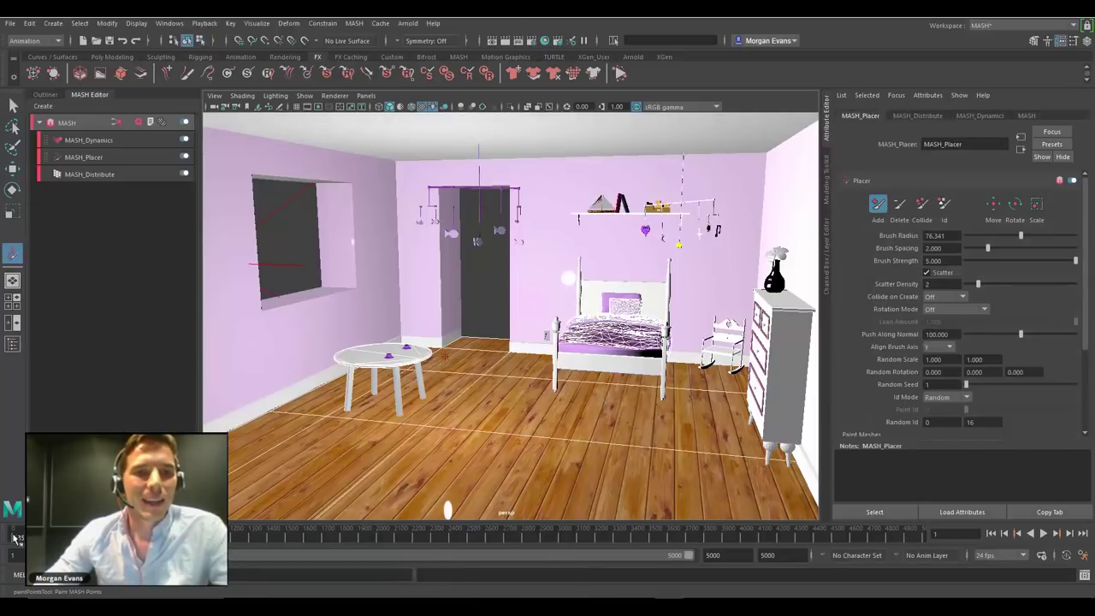
Run interactive playback and paint toys and blocks across the bedroom floor with the Placer's Add brush
left_click(620, 74)
left_click(470, 404)
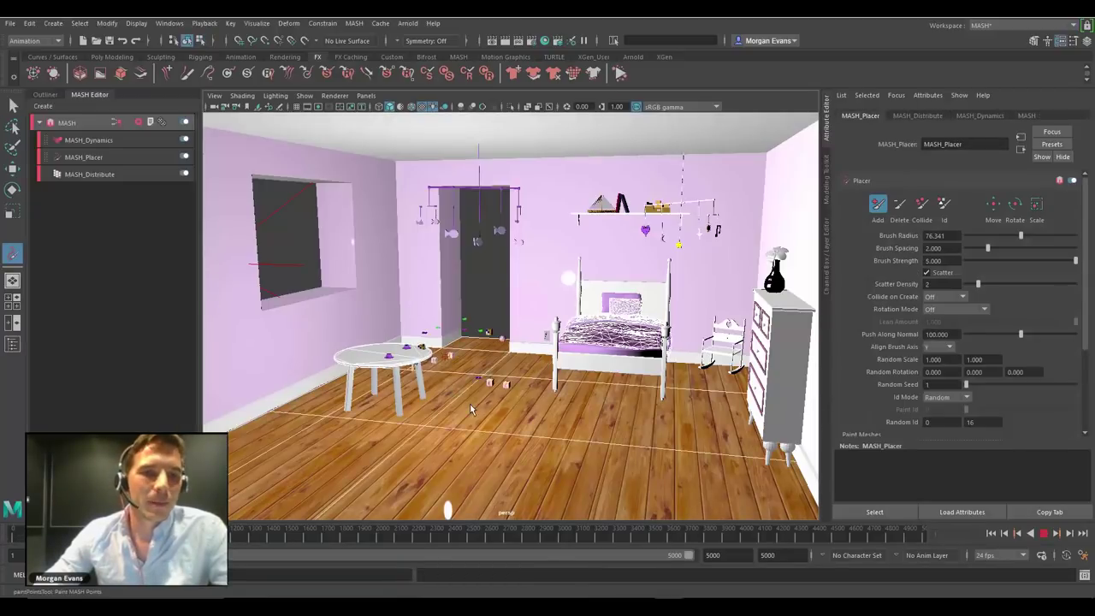
mouse_move(291, 439)
left_mouse_down()
mouse_move(472, 468)
mouse_move(357, 457)
mouse_move(389, 400)
mouse_move(492, 396)
mouse_move(590, 417)
mouse_move(555, 468)
mouse_move(683, 483)
mouse_move(513, 419)
mouse_move(393, 410)
mouse_move(277, 458)
left_mouse_up()
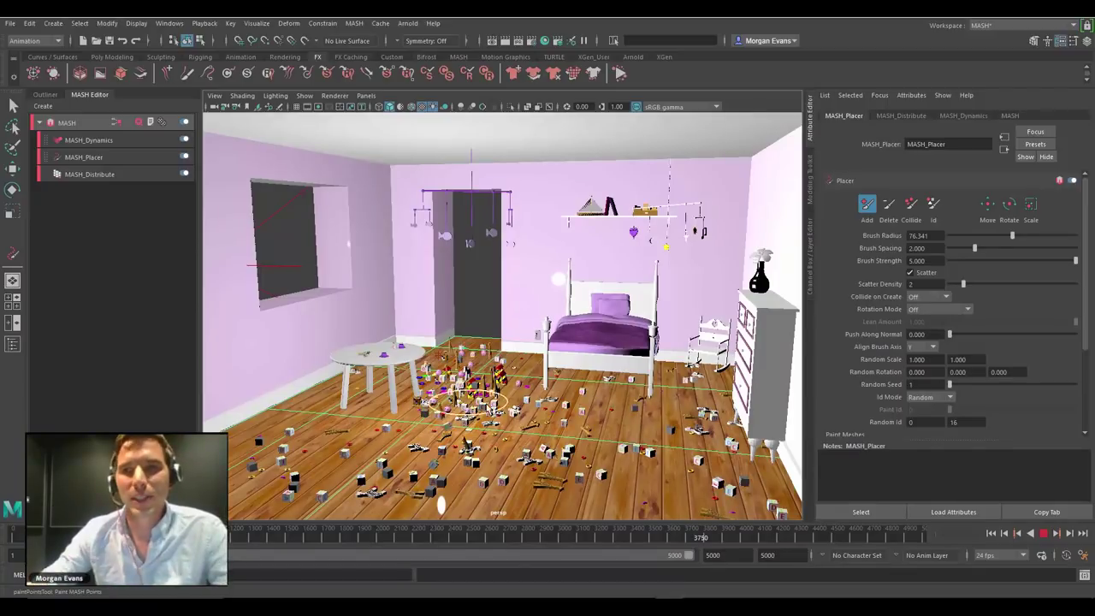
left_click_drag(479, 406, 502, 420)
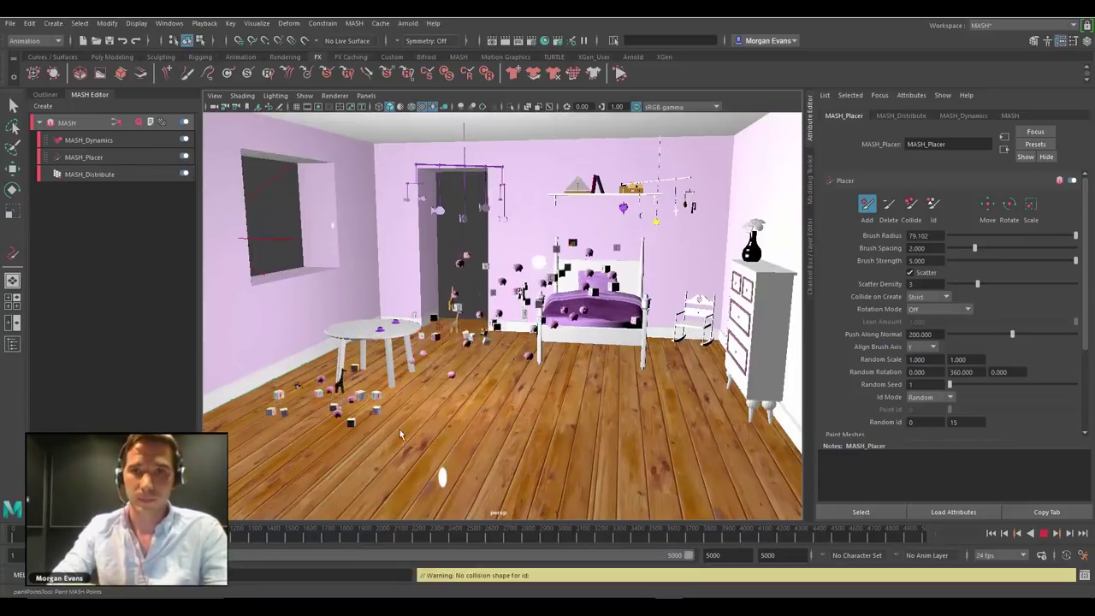
mouse_move(401, 434)
left_mouse_down()
mouse_move(504, 385)
mouse_move(573, 372)
mouse_move(458, 377)
mouse_move(461, 355)
left_mouse_up()
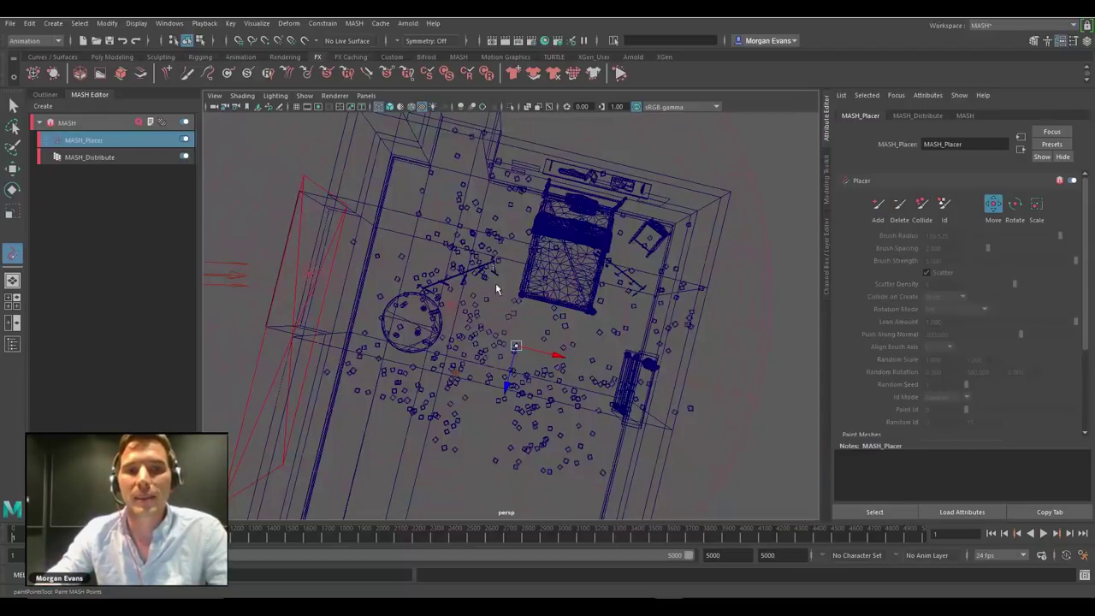
Move the placed points between the bed and the dresser sideways toward the dresser with the Placer's Move tool
left_click_drag(554, 516, 554, 518)
left_click_drag(565, 397, 618, 411)
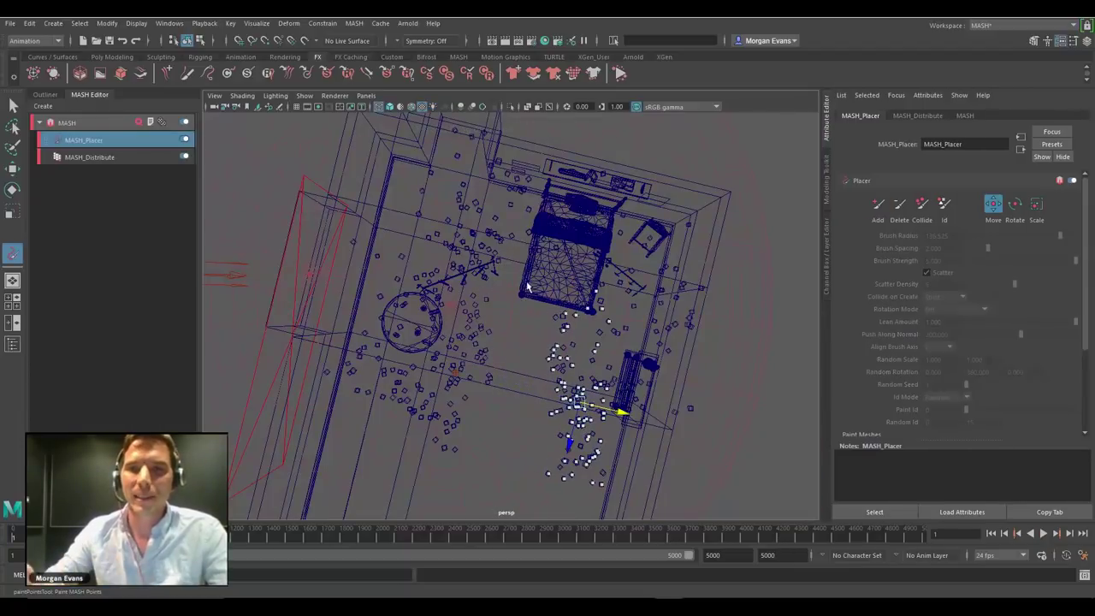
Move the placed points beside the round table toward the table, and those between bed and dresser closer to the dresser
left_click_drag(429, 479, 502, 278)
left_click_drag(498, 365, 483, 360)
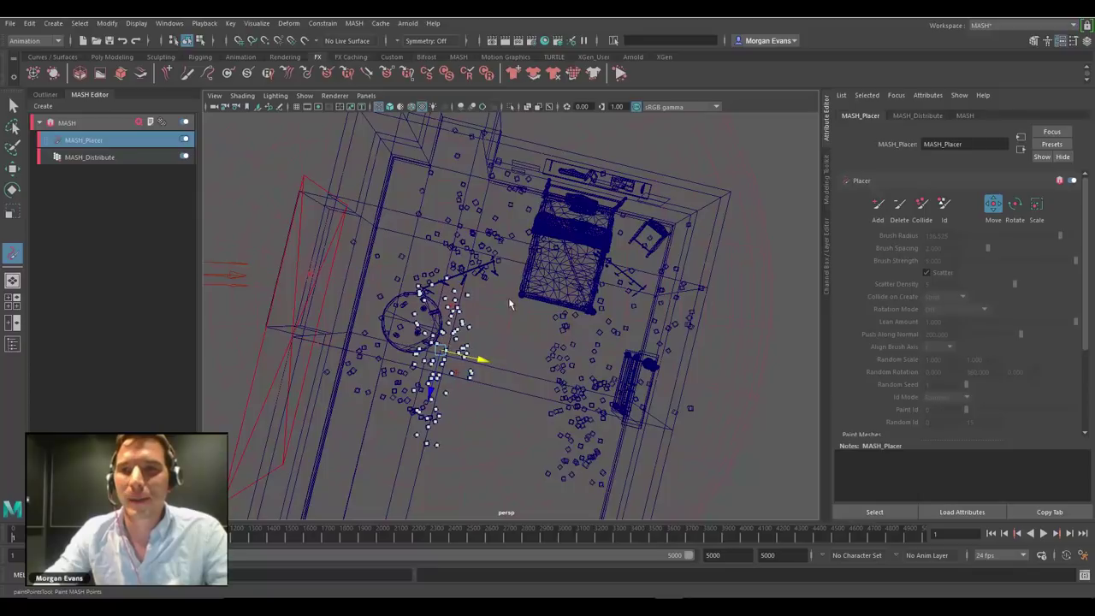
left_click_drag(586, 382, 586, 384)
left_click_drag(606, 358, 633, 366)
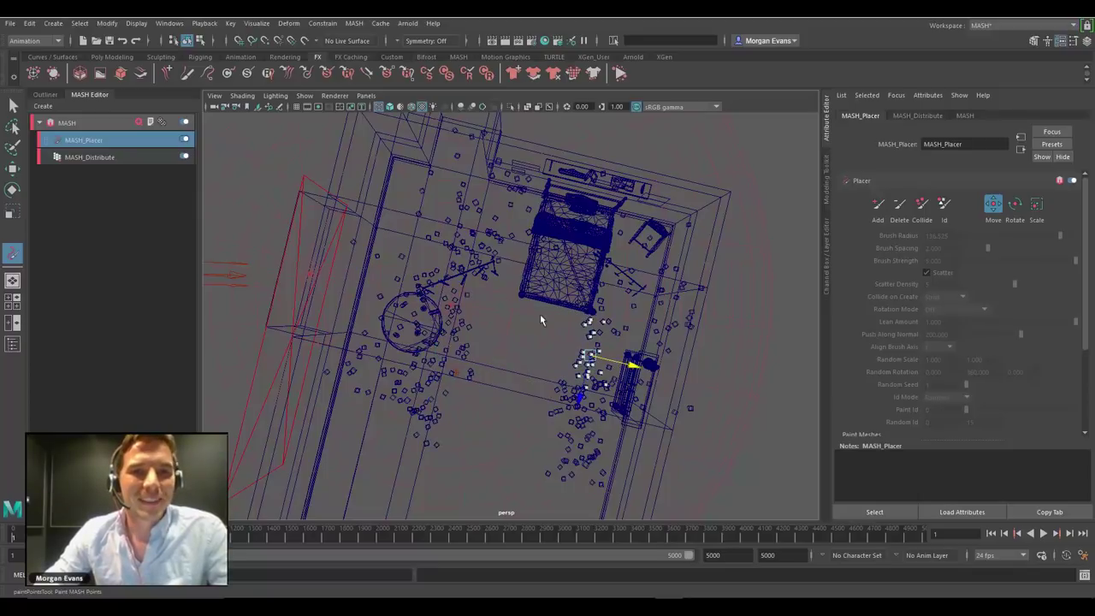
Move the stray points around the wall shelf above the bed toward the dresser, and drop the blocks with interactive playback
left_click_drag(541, 320, 616, 333, "alt")
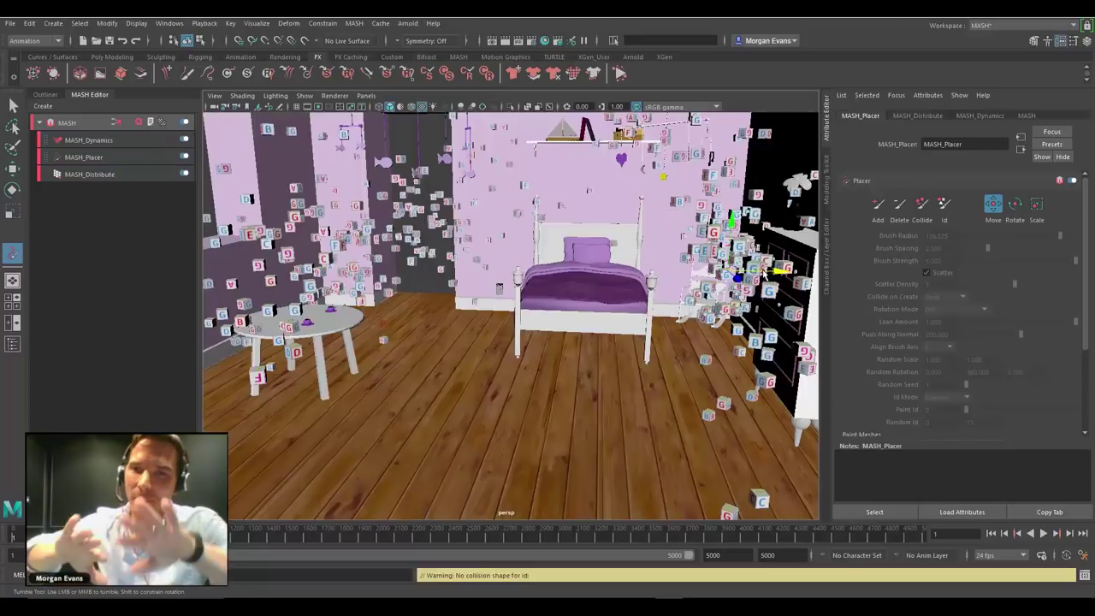
left_click(516, 212)
left_click_drag(490, 212, 493, 256)
left_click(621, 152)
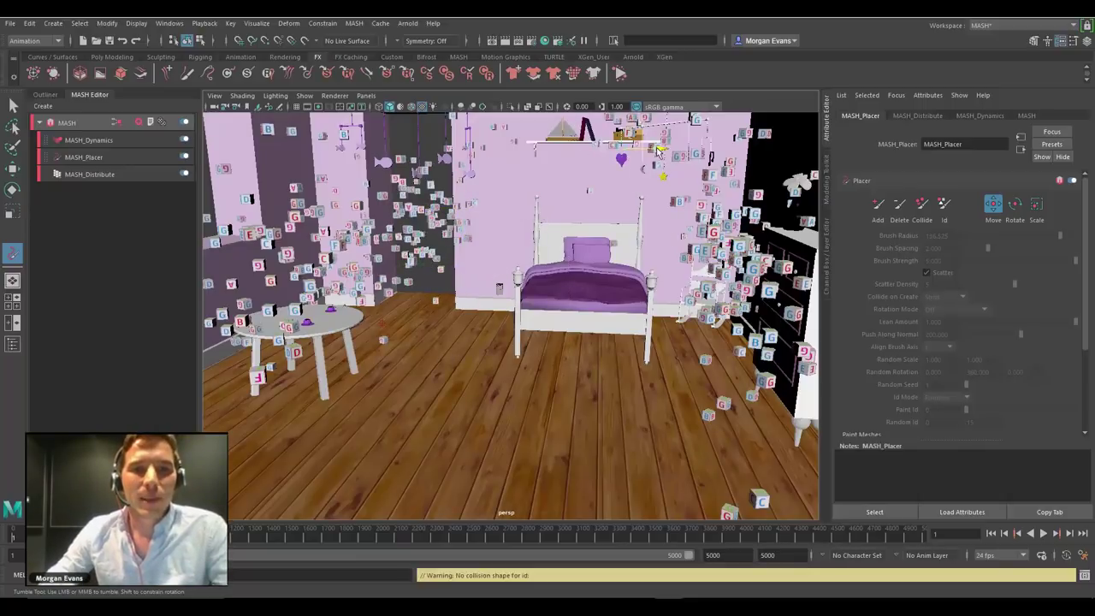
left_click_drag(660, 153, 722, 154)
middle_click_drag(603, 133, 611, 199, "alt")
left_click(646, 168)
left_click_drag(683, 169, 744, 165)
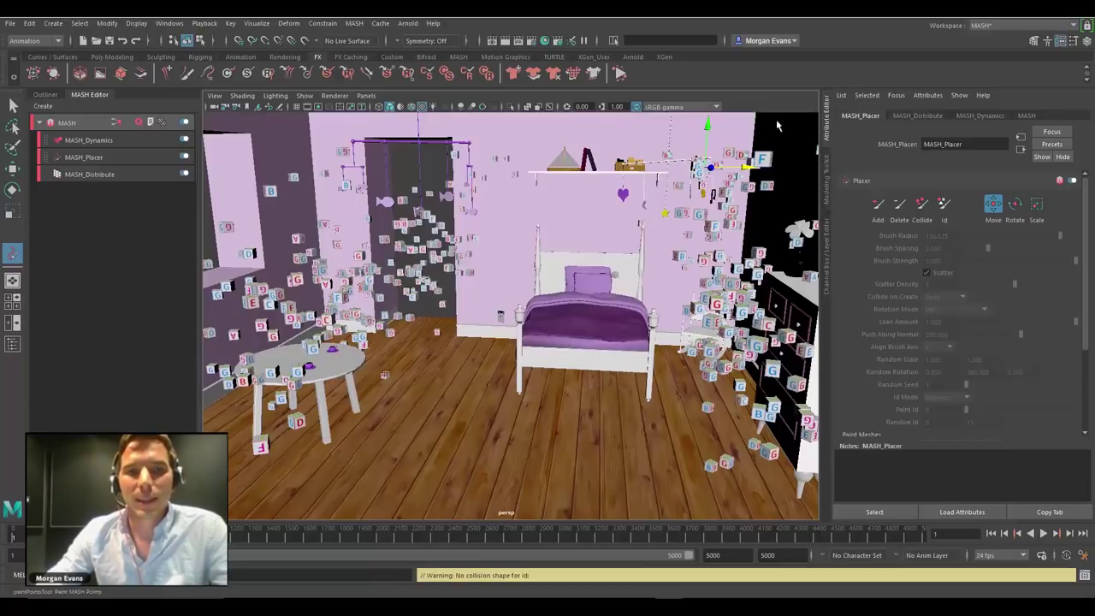
left_click(620, 74)
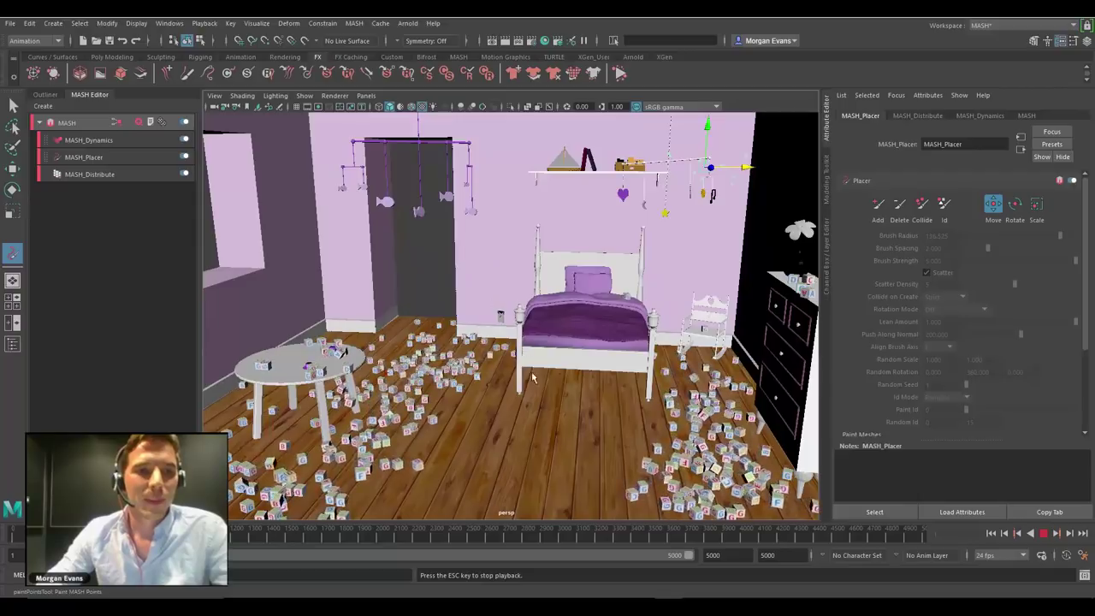
left_click_drag(541, 388, 595, 385, "alt")
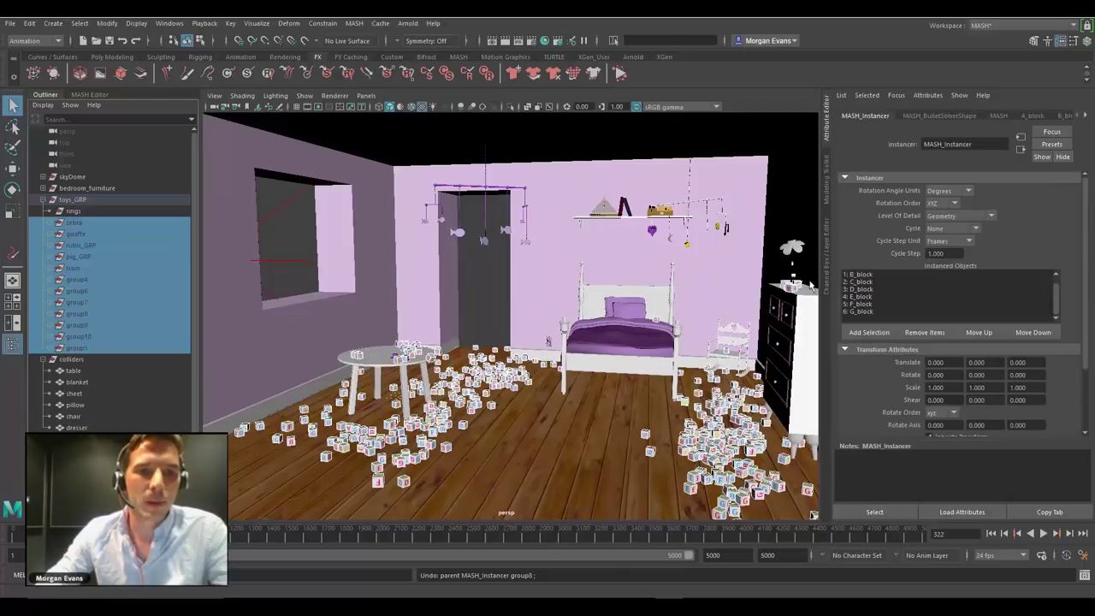
Add the selected toys of toys_GRP to the instanced objects of MASH_Instancer and check the bedroom in Arnold RenderView
left_click(869, 333)
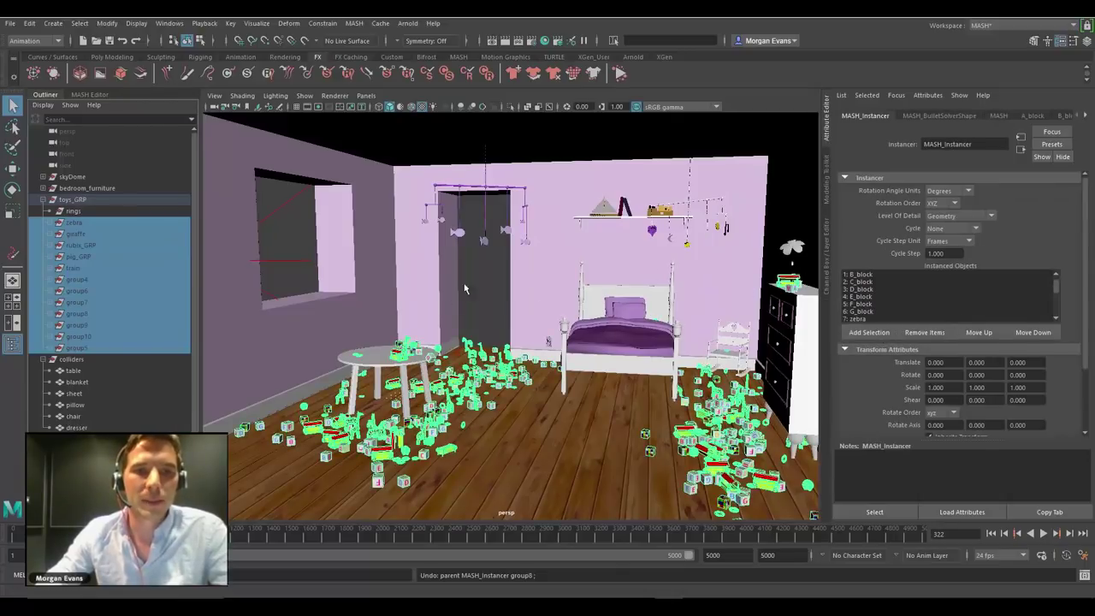
left_click(485, 293)
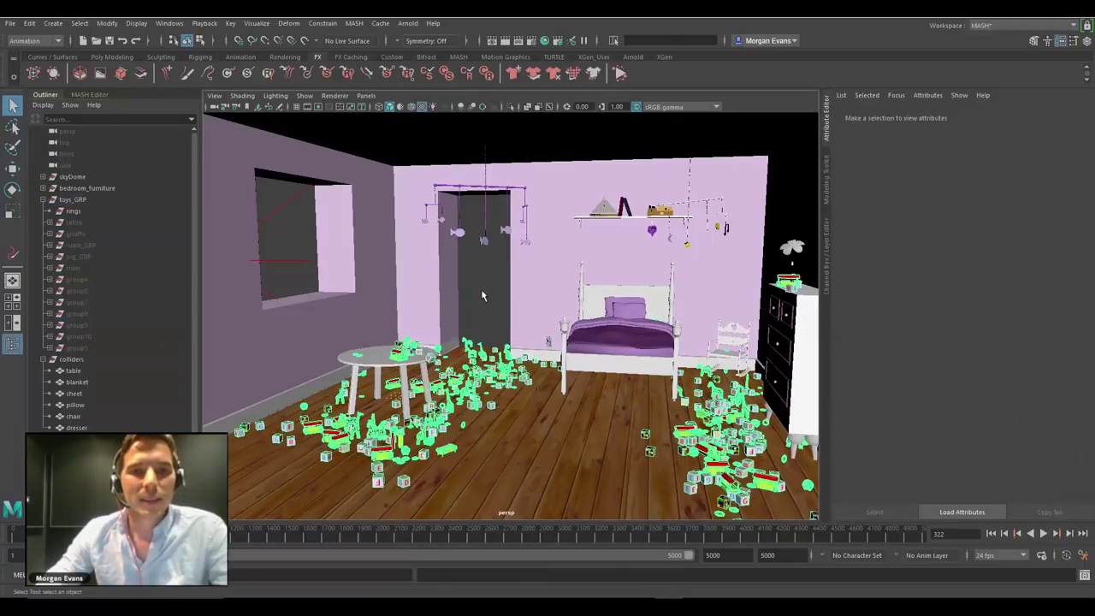
left_click_drag(482, 295, 628, 301, "alt")
middle_click_drag(628, 301, 613, 298, "alt")
right_click_drag(612, 298, 647, 299, "alt")
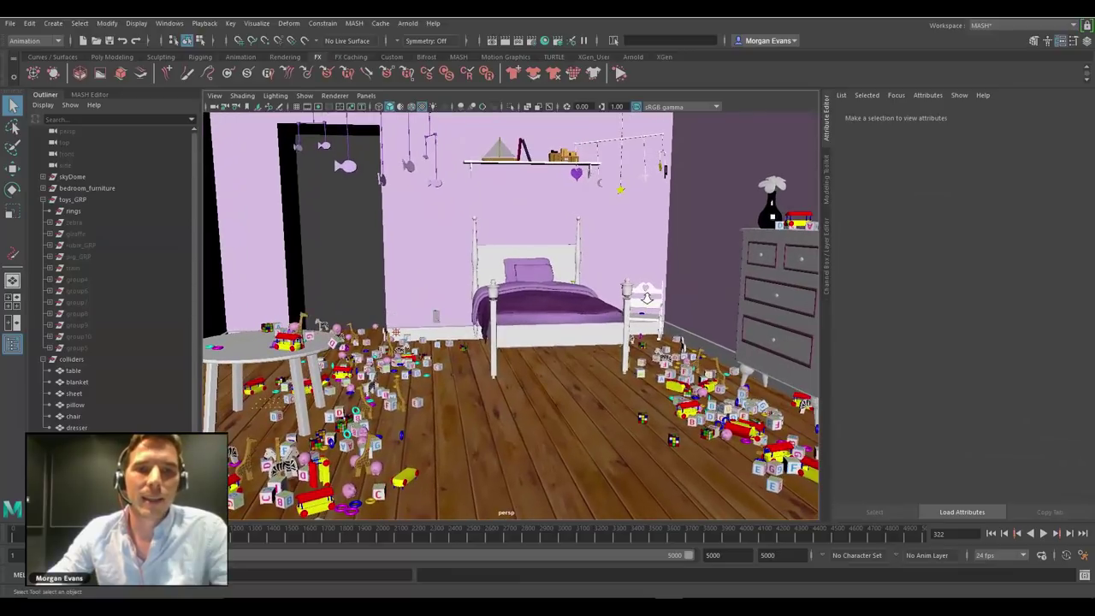
middle_click_drag(648, 298, 655, 296, "alt")
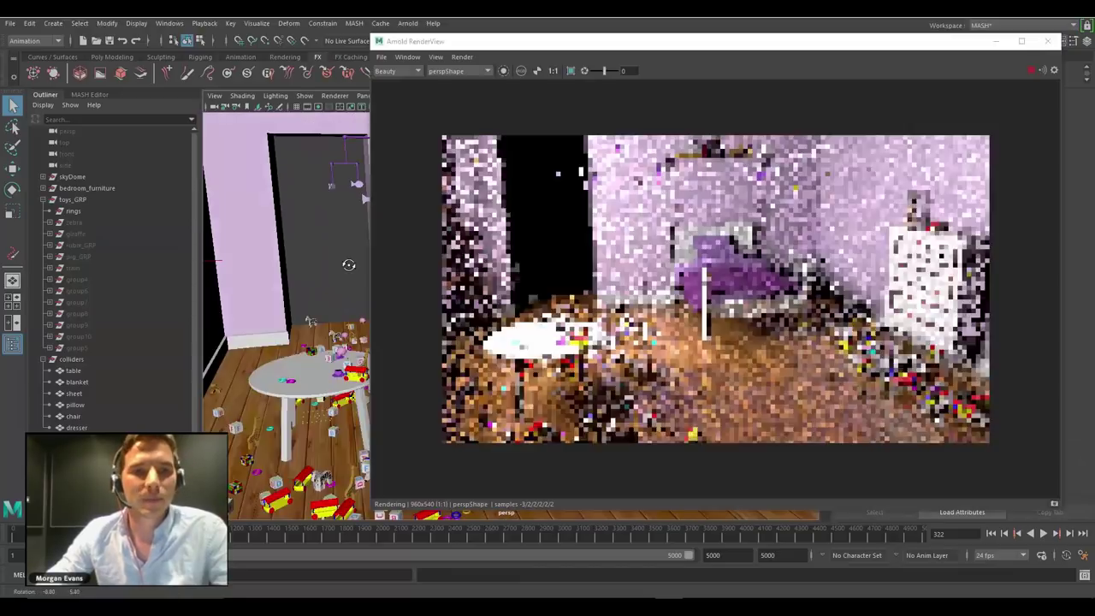
left_click_drag(349, 264, 324, 259, "alt")
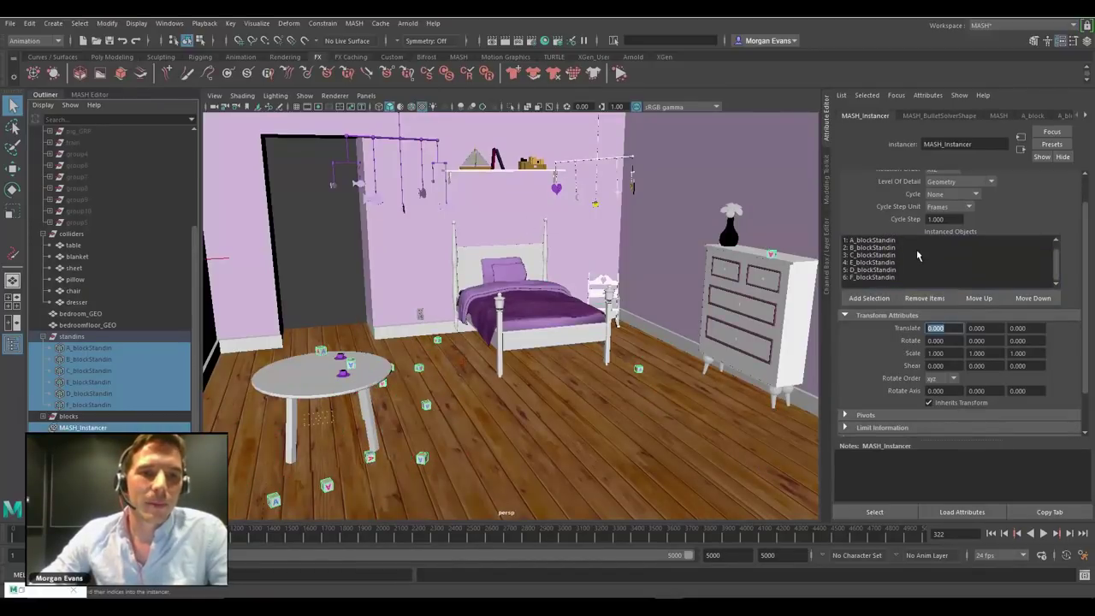
Remove A_block from the instanced objects of MASH_Instancer, keeping only the block stand-ins
scroll(916, 254, "up", 1)
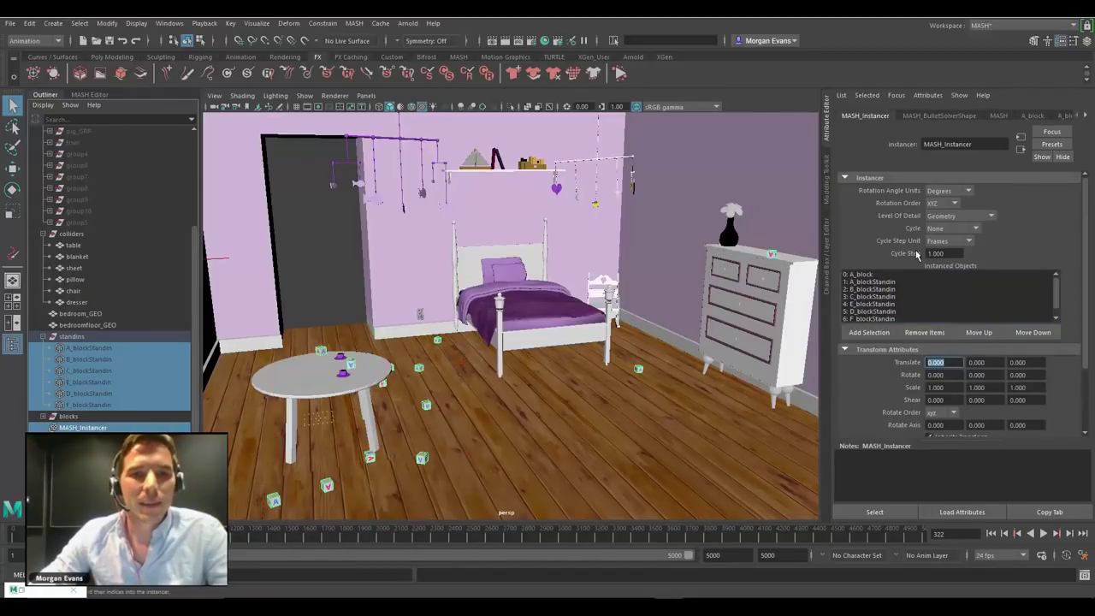
left_click(851, 274)
left_click(924, 333)
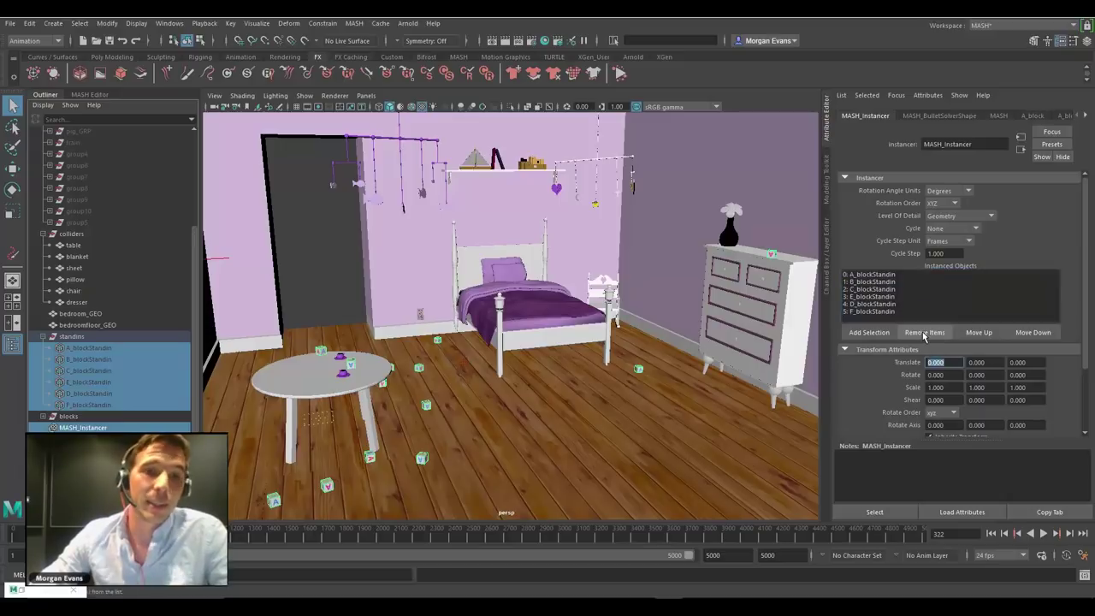
key("h")
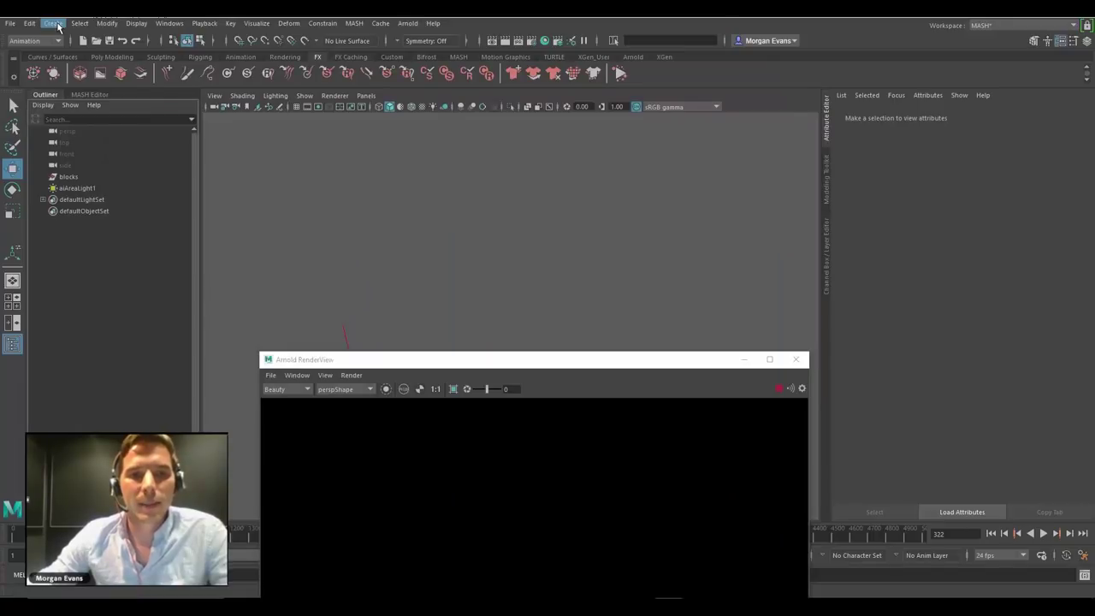
Create a polygon cube in the blocks scene and scale it up uniformly
left_click(57, 24)
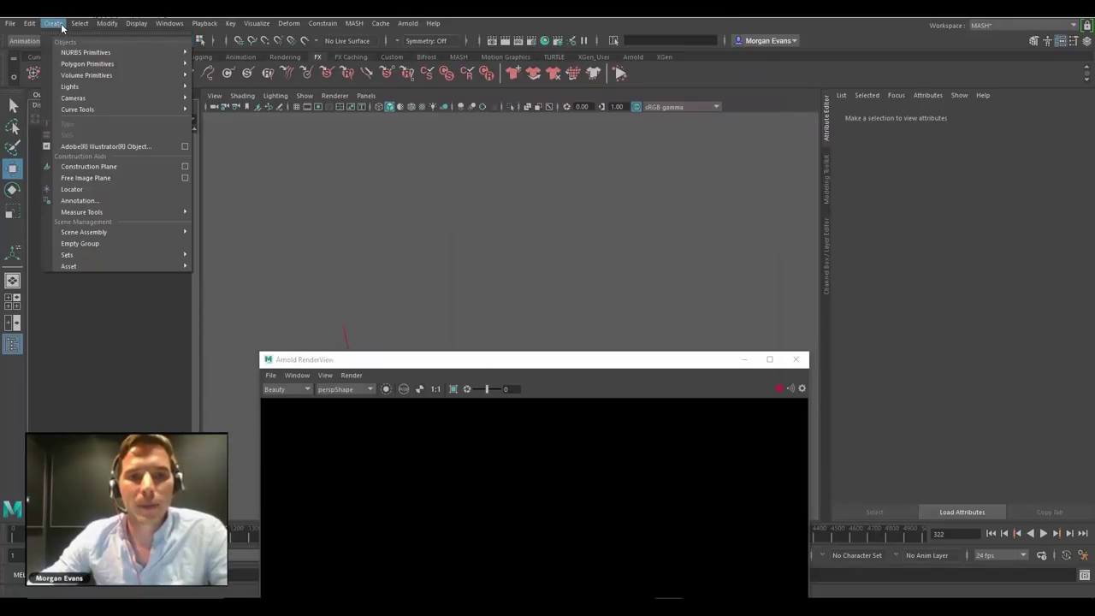
mouse_move(90, 65)
left_click(224, 83)
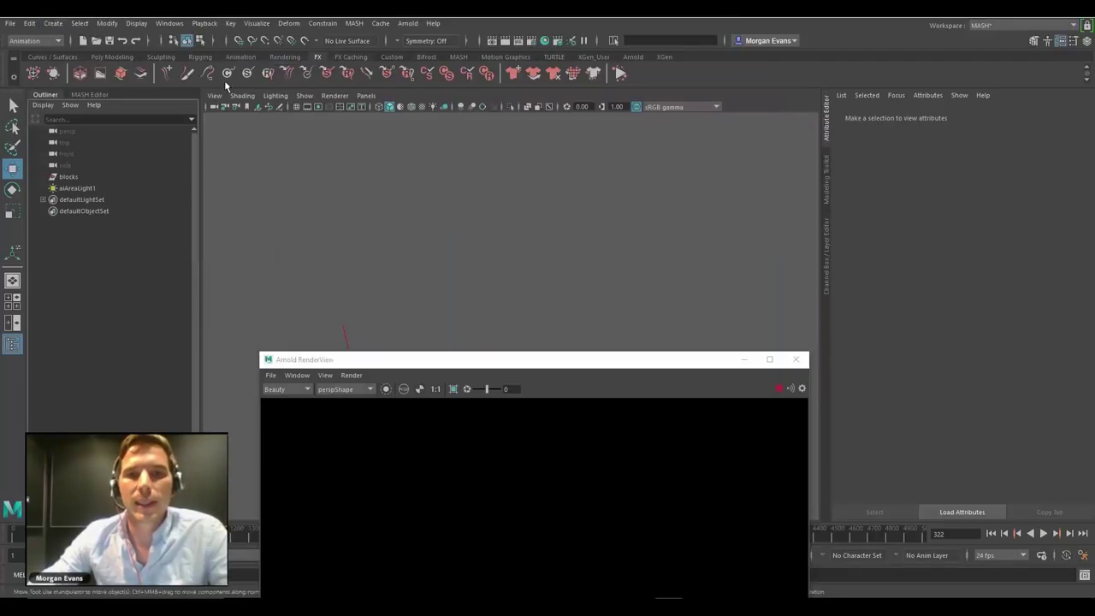
left_click_drag(527, 361, 527, 473)
key("r")
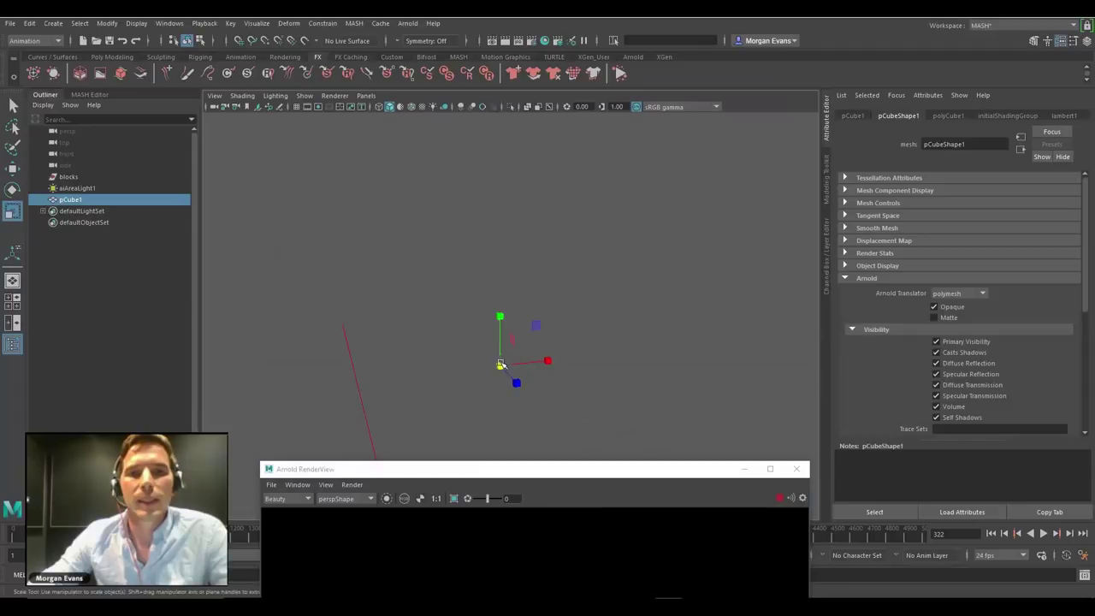
left_click_drag(500, 365, 601, 298)
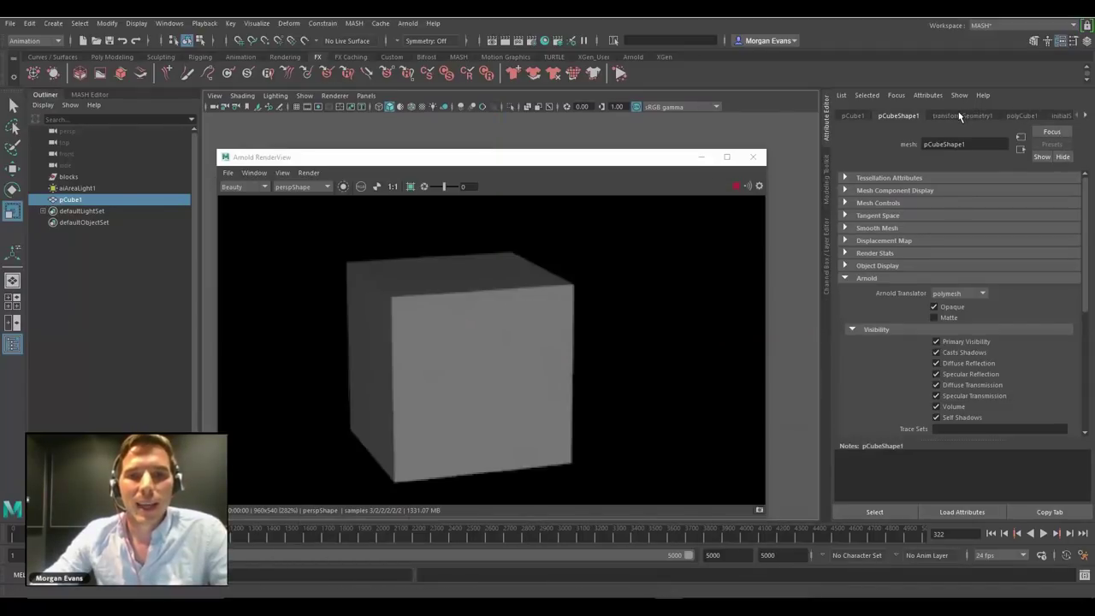
Set pCubeShape1's Arnold Translator to procedural with the C_block.ass stand-in file as its path, and check the rendered block
left_click(1026, 116)
left_click(898, 115)
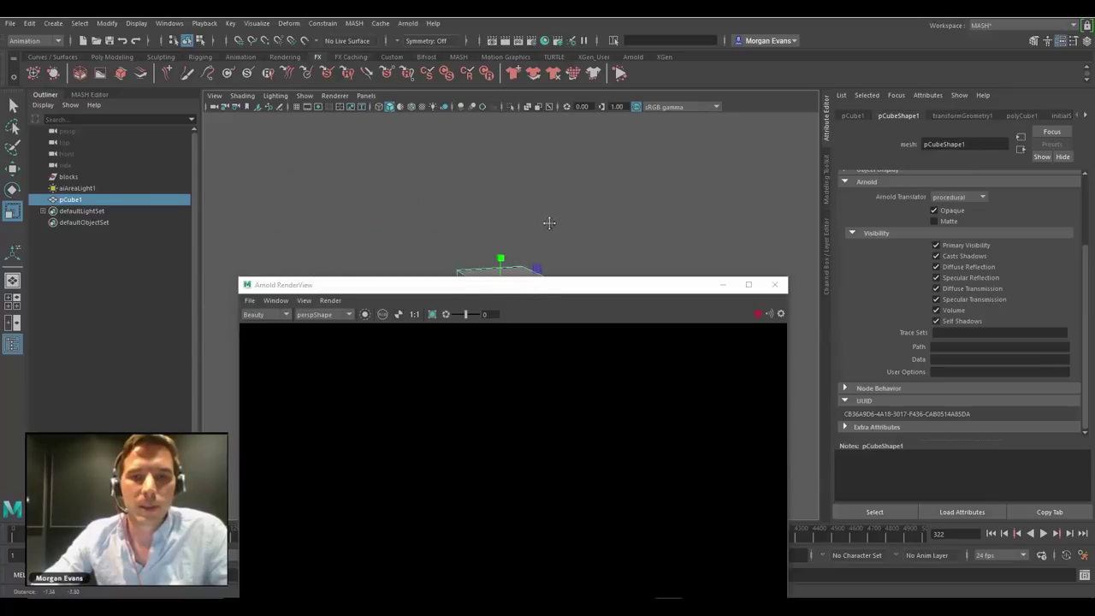
key("ctrl+v")
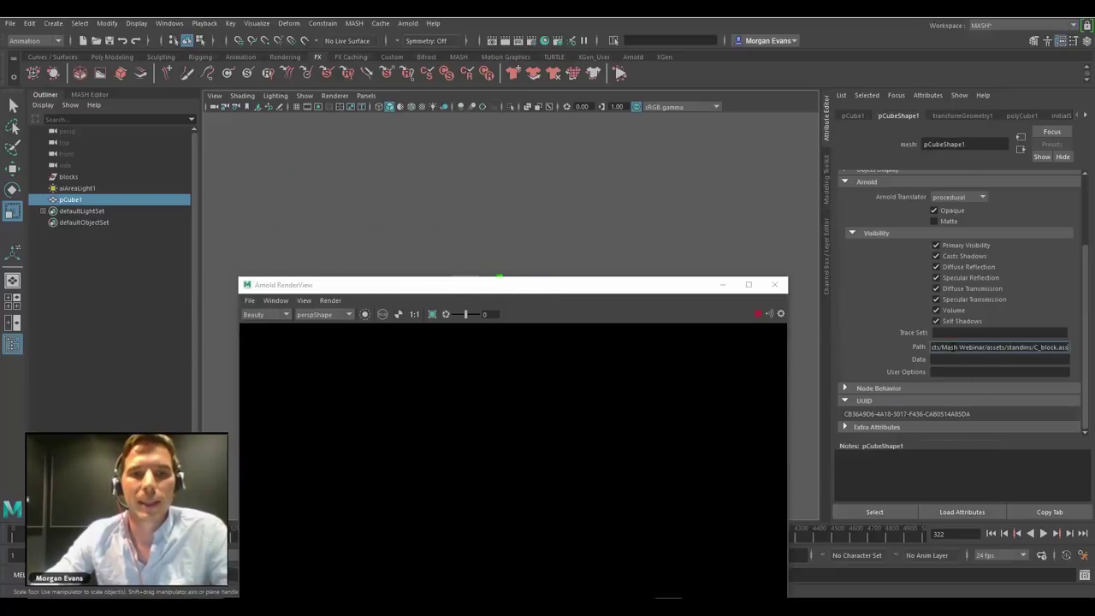
key("Return")
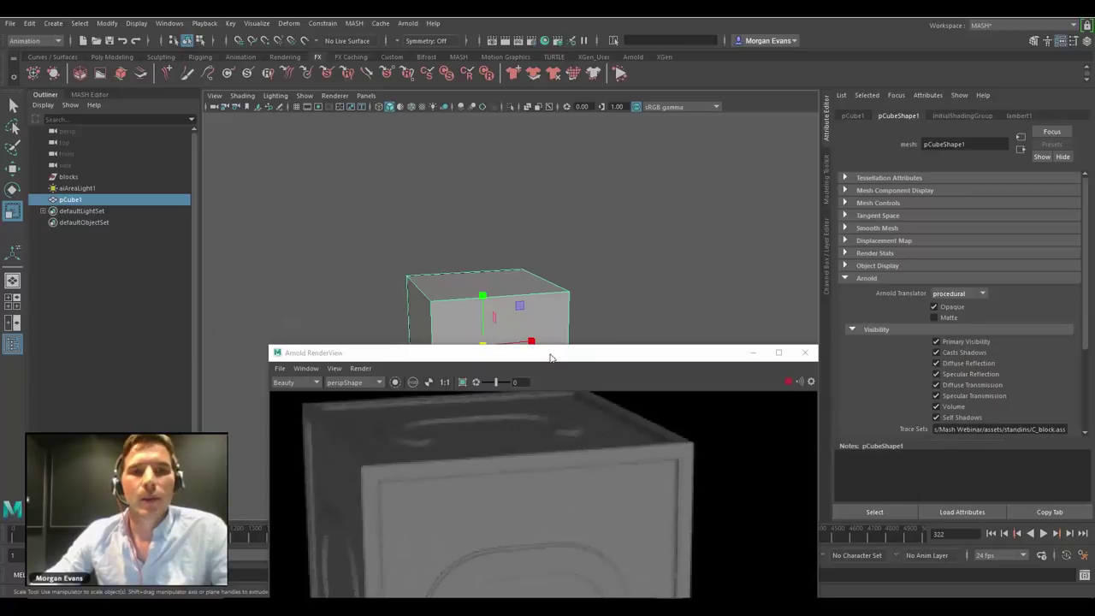
left_click_drag(550, 354, 548, 325)
mouse_move(504, 259)
left_mouse_down("alt")
mouse_move(532, 173)
mouse_move(511, 279)
mouse_move(522, 267)
left_mouse_up("alt")
middle_click_drag(522, 268, 519, 266, "alt")
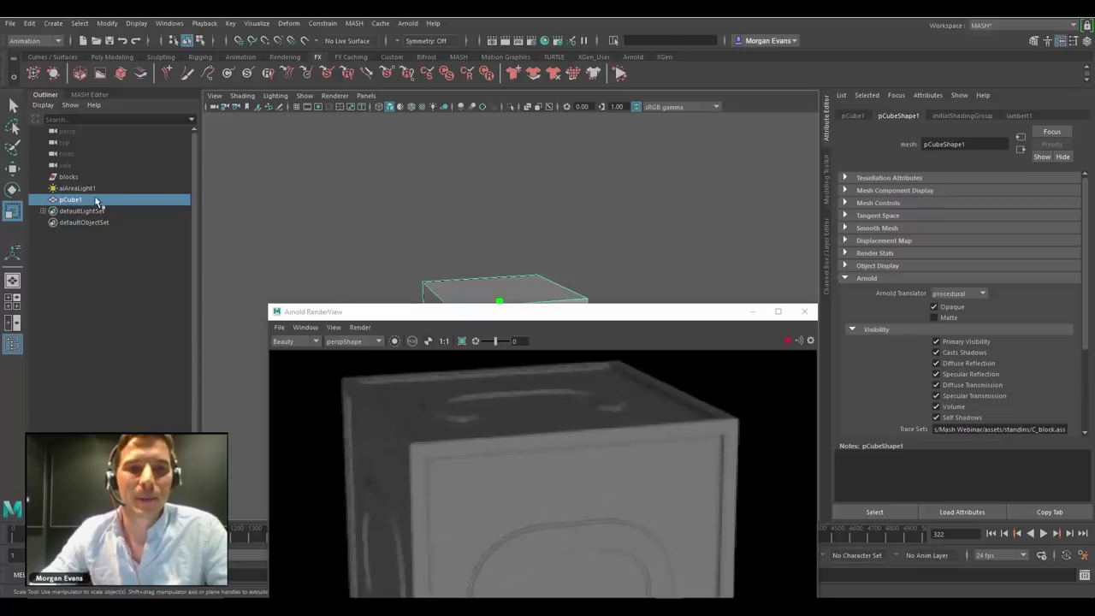
Undo the selection of the blocks group and the last edits to pCube1
left_click(66, 177)
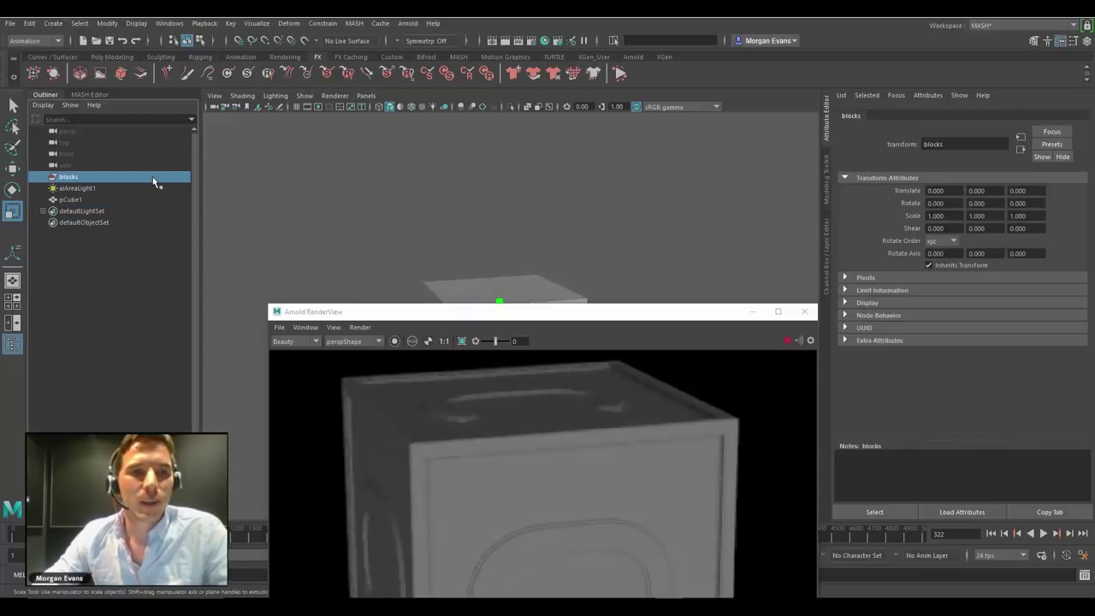
key("ctrl+z")
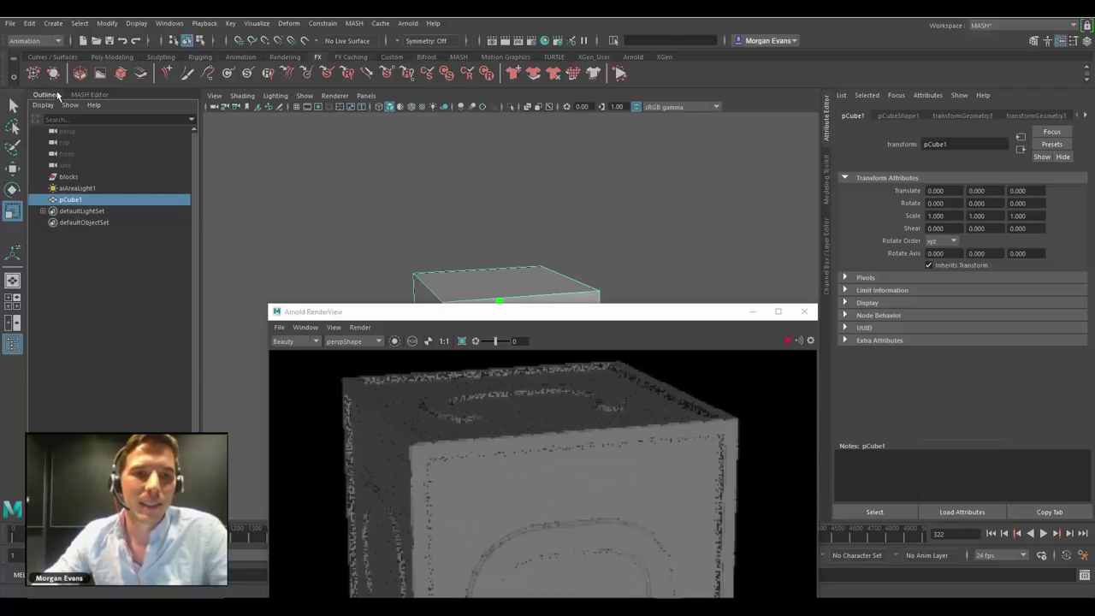
left_click(10, 23)
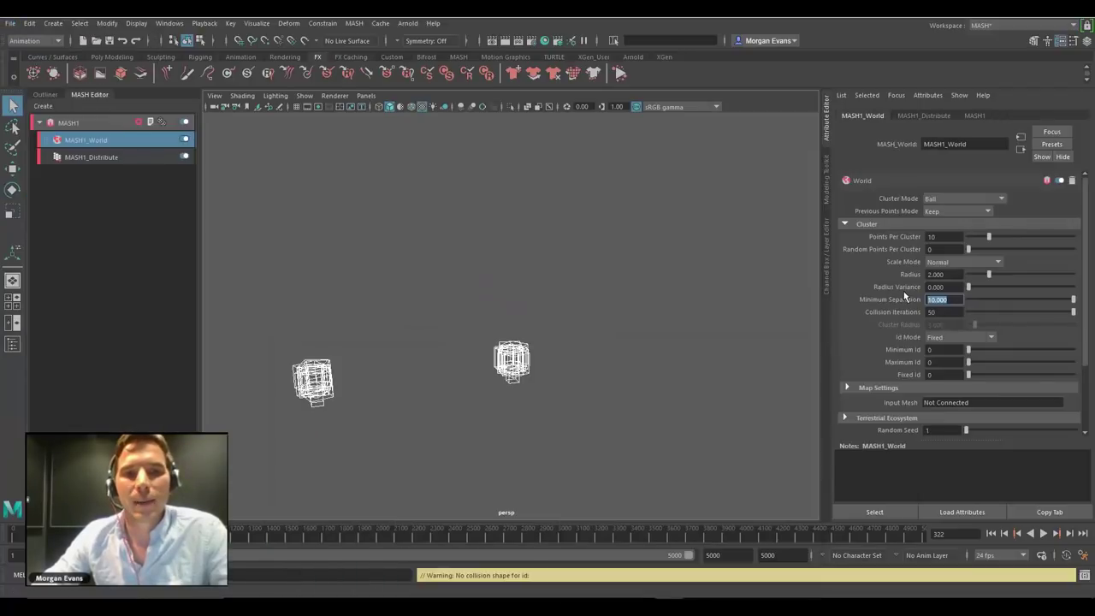
In MASH1_World, set Collision Iterations to 10000, Minimum Separation to about 1275 and Points Per Cluster to 300
key("Tab")
type("1000")
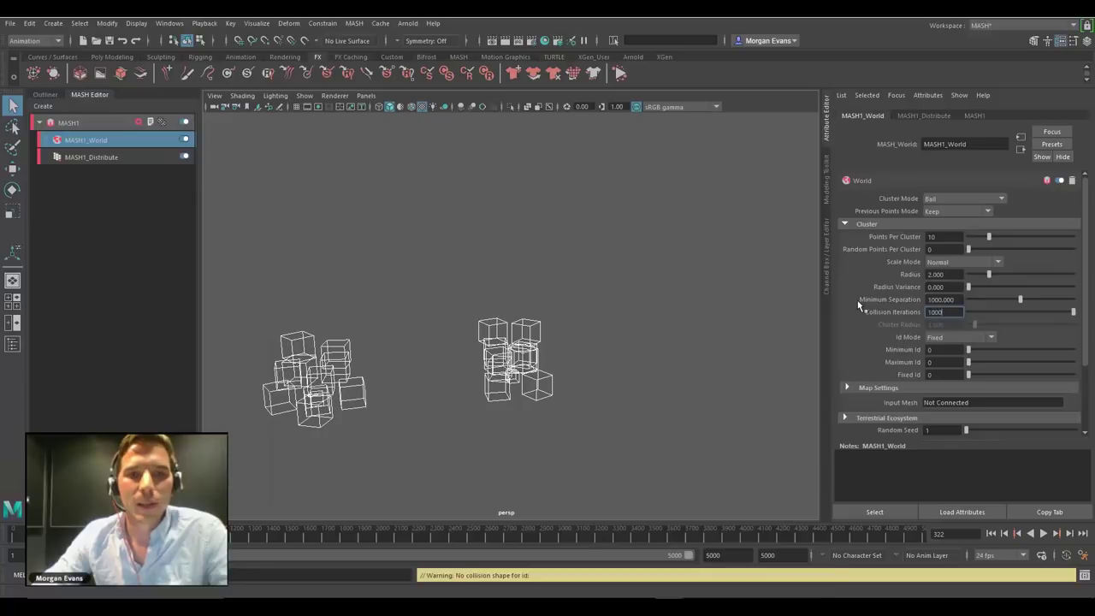
mouse_move(1019, 299)
left_mouse_down()
mouse_move(969, 299)
mouse_move(1035, 299)
left_mouse_up()
left_click_drag(989, 239, 1091, 226)
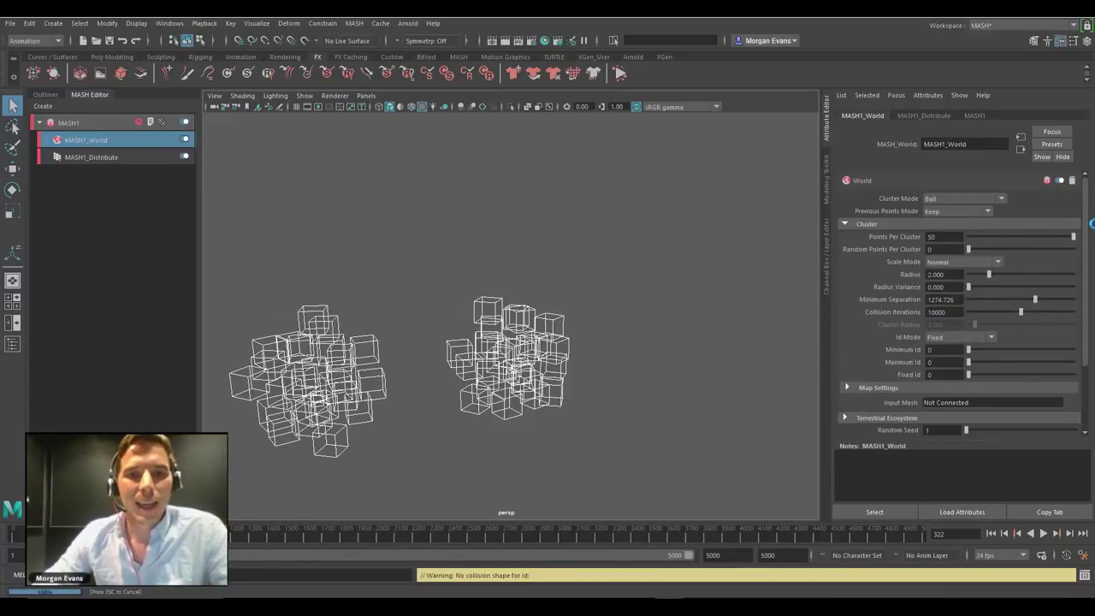
left_click(936, 235)
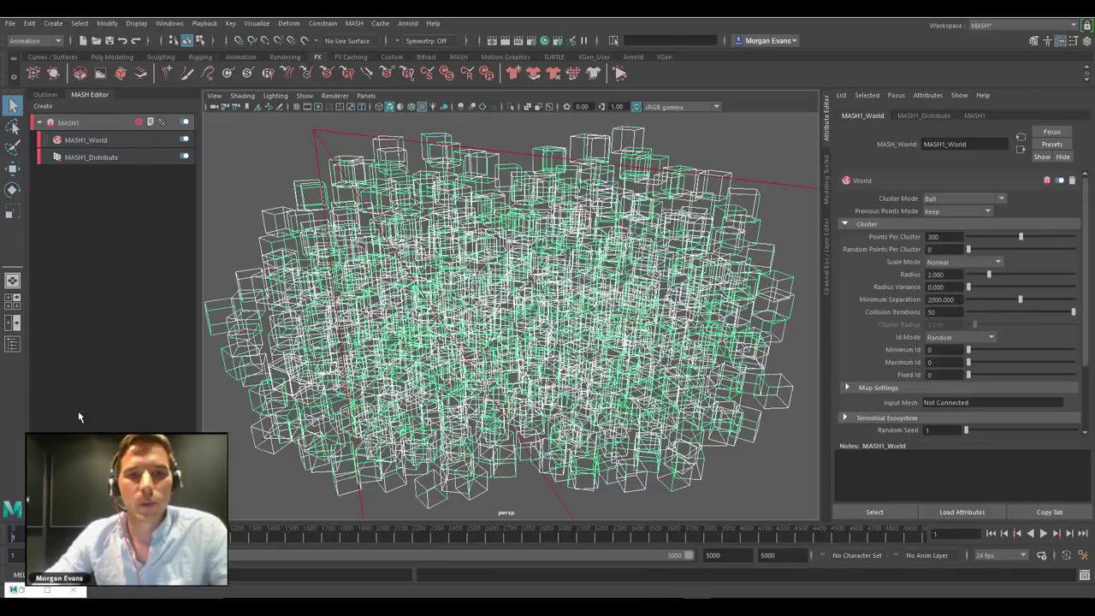
Restore the Arnold RenderView and set MASH1_World's Maximum Id to 6 to mix the lettered blocks
left_click(23, 590)
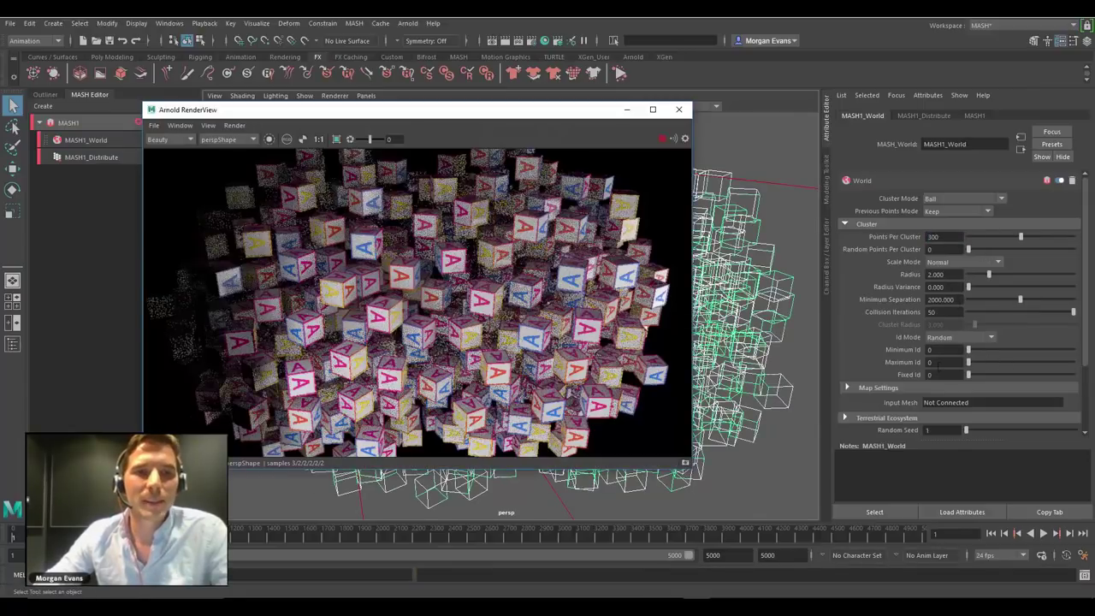
left_click(939, 362)
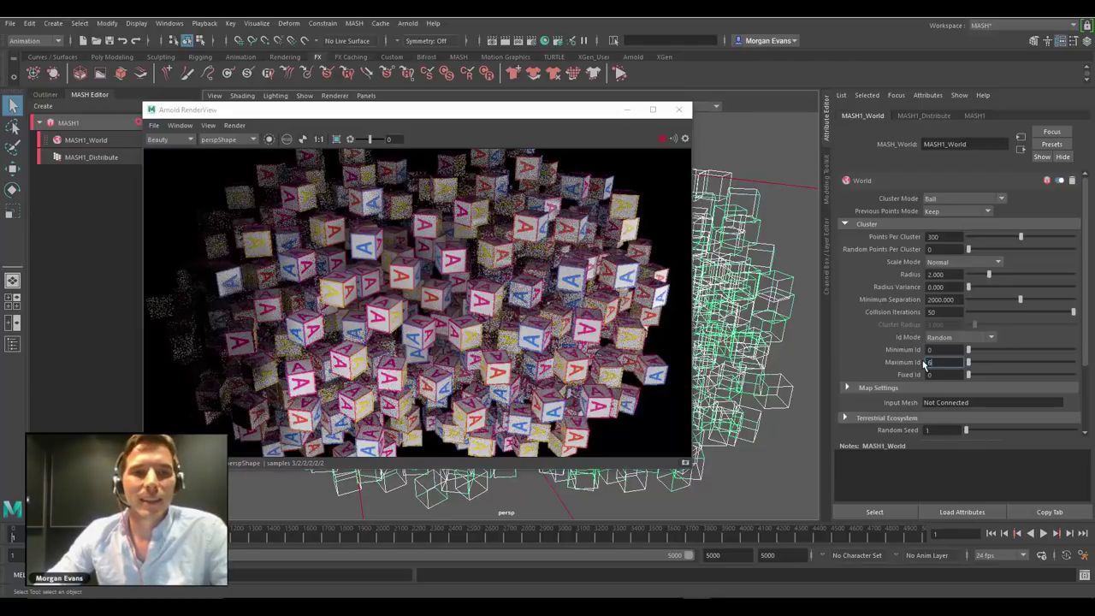
type("6")
key("Return")
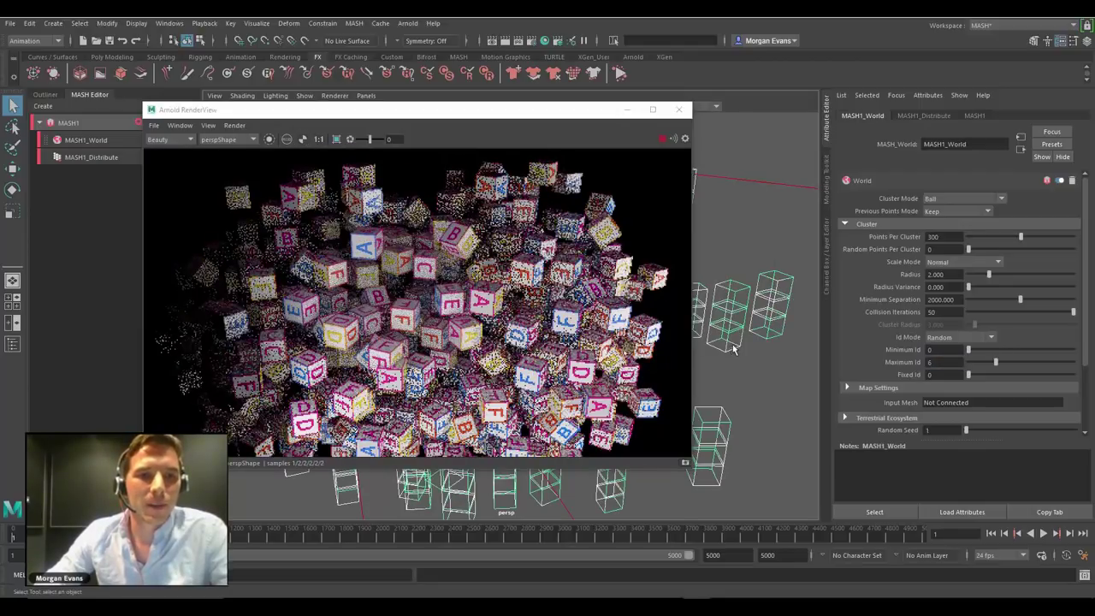
Examine the rendered cluster of lettered blocks up close and from a distance
scroll(717, 355, "up", 3)
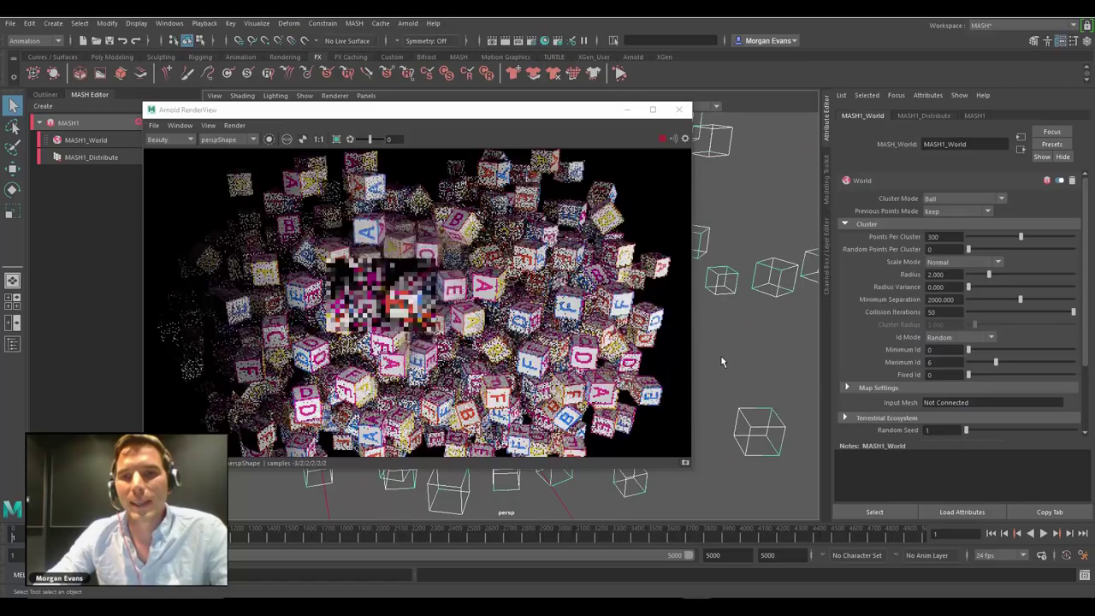
scroll(720, 355, "up", 5)
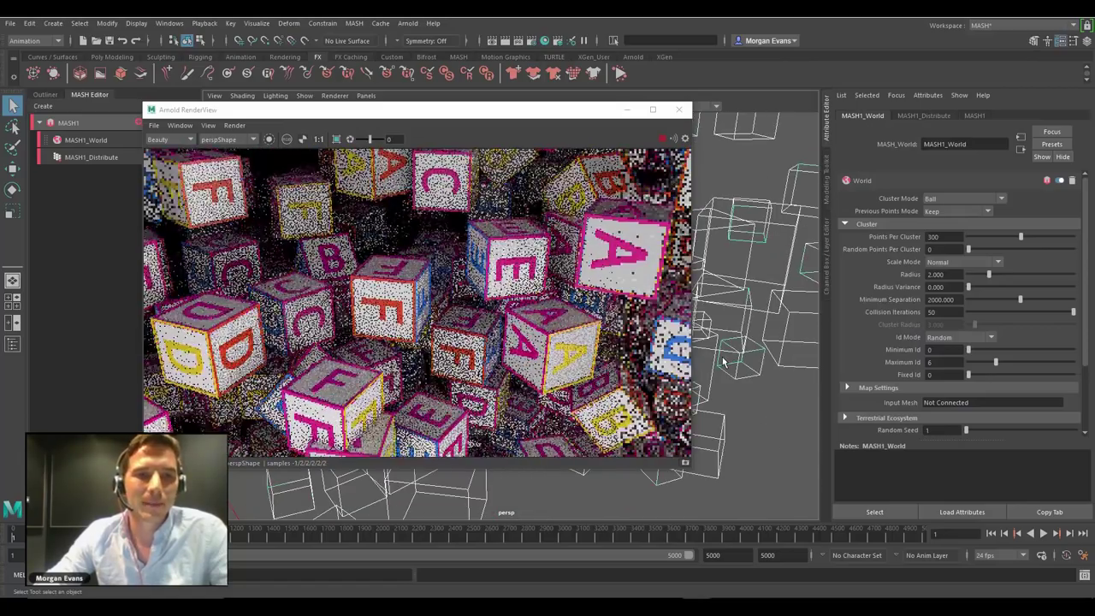
scroll(722, 358, "up", 5)
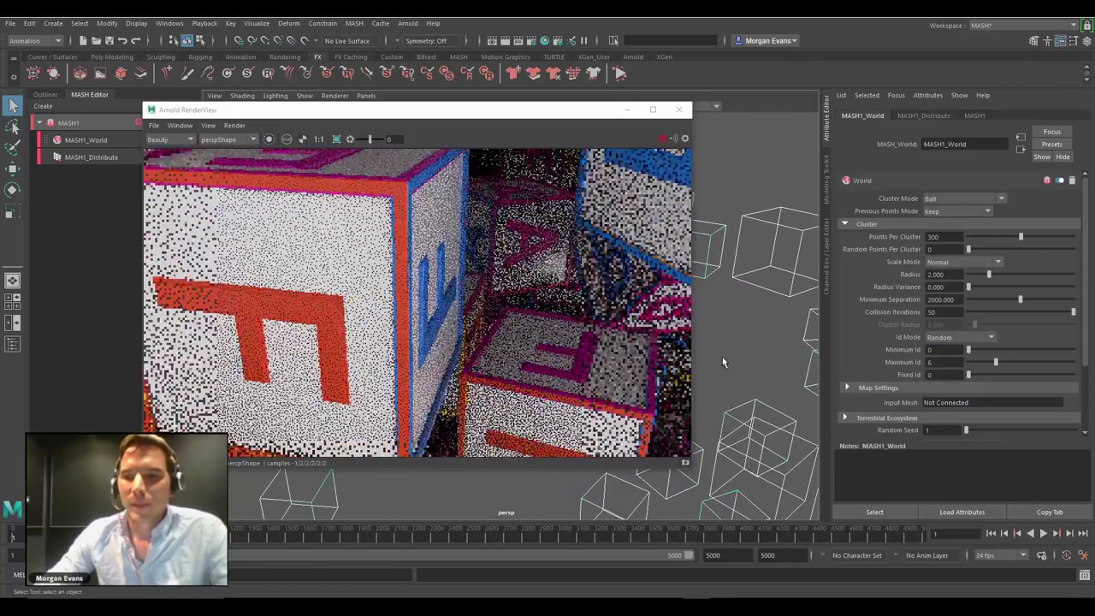
scroll(722, 359, "up", 2)
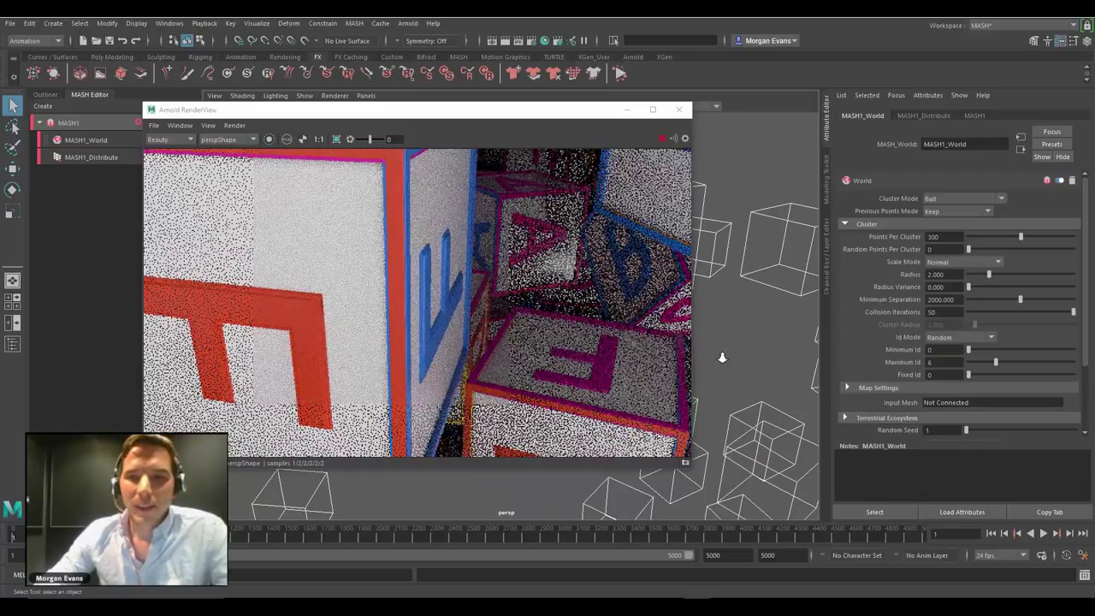
scroll(721, 356, "down", 10)
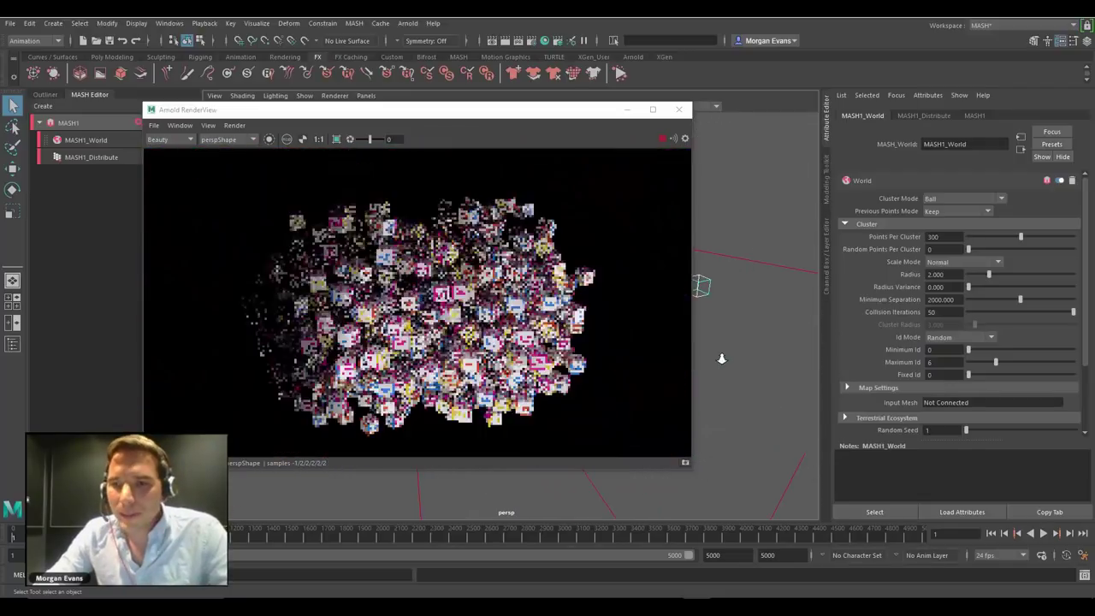